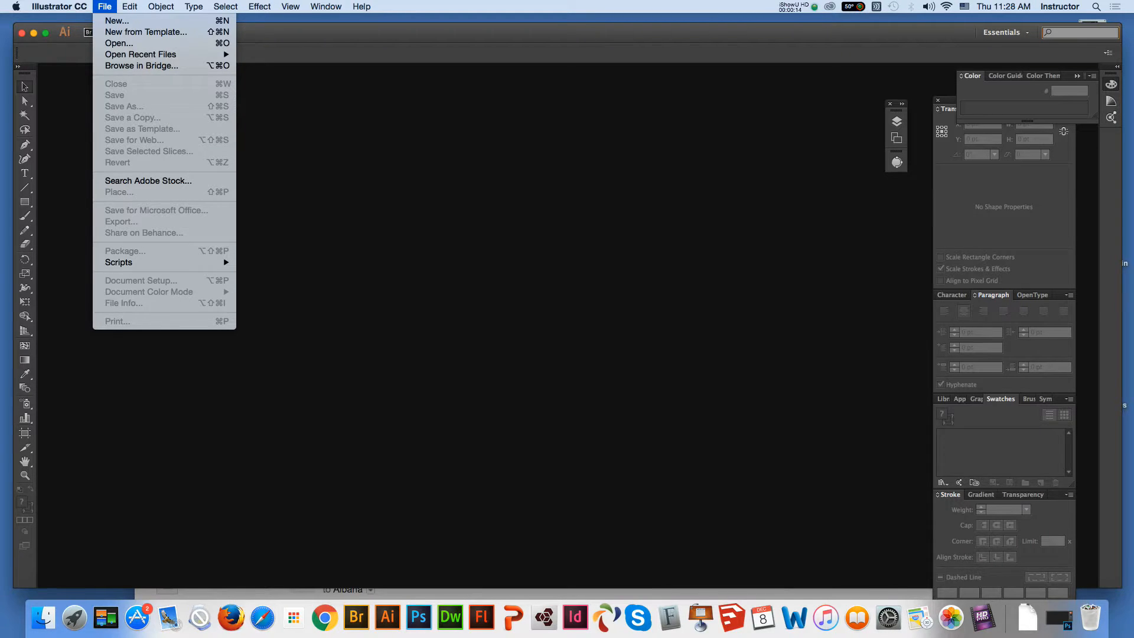
Start a new document with width 3 in, height 2.5 in and a 0.125 in bleed on all sides
mouse_move(59, 7)
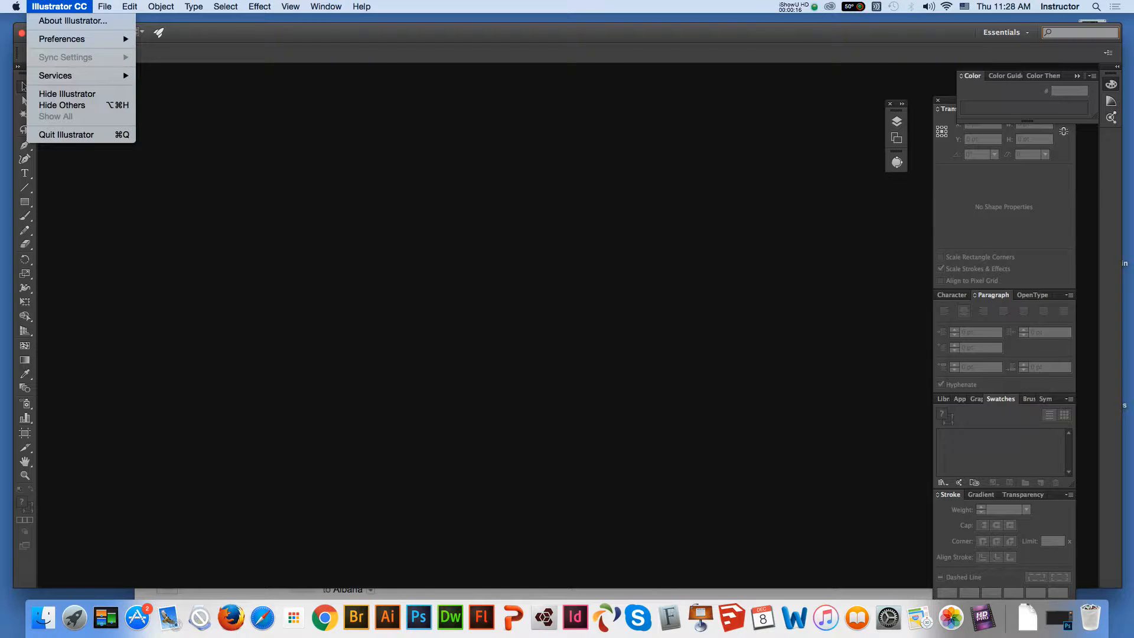
mouse_move(104, 6)
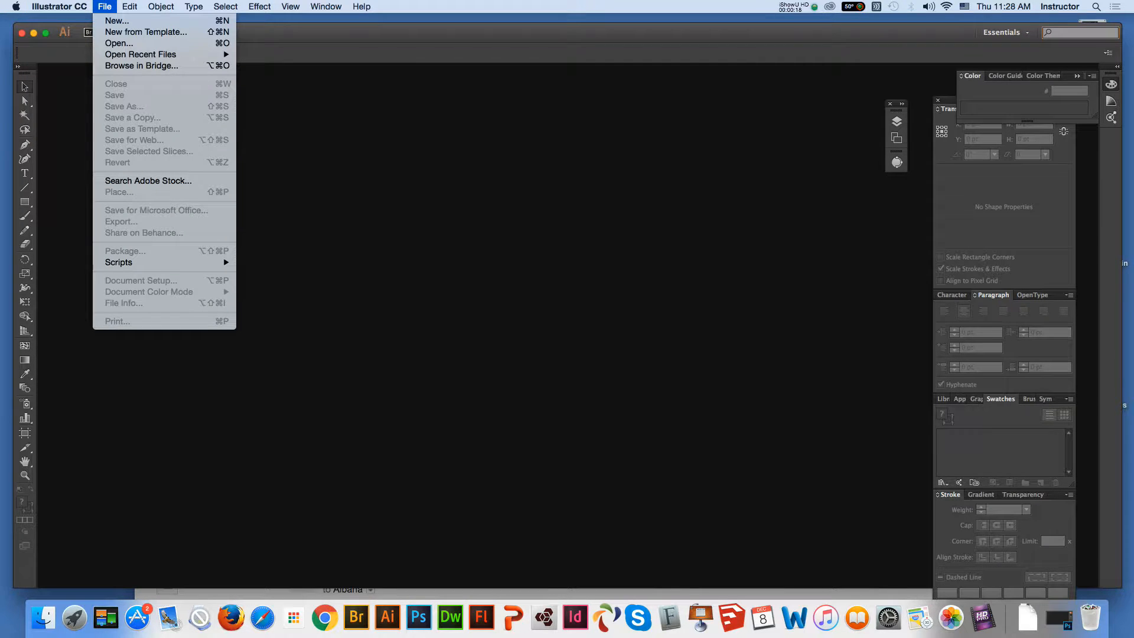
left_click(117, 21)
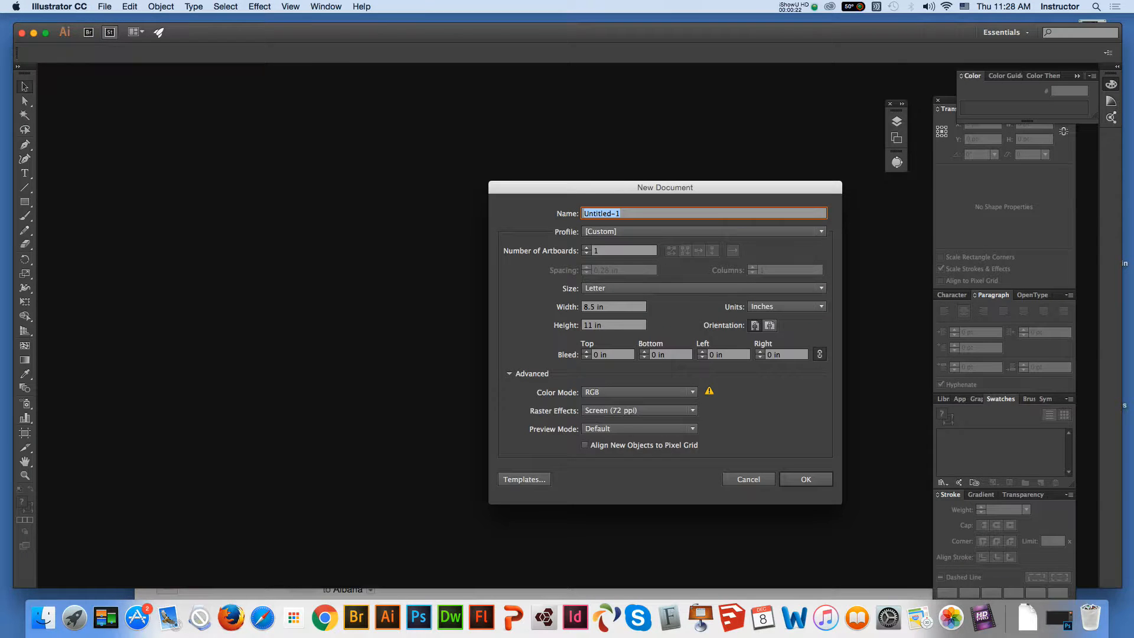
key("Tab")
key("Tab")
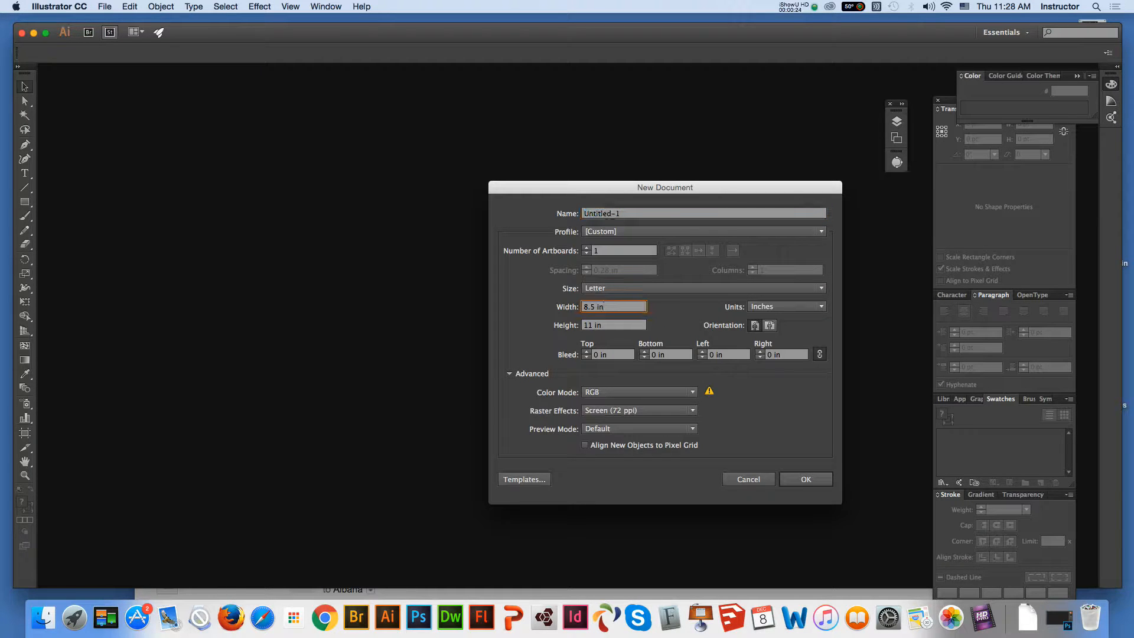
type("3")
key("Tab")
type("2.5")
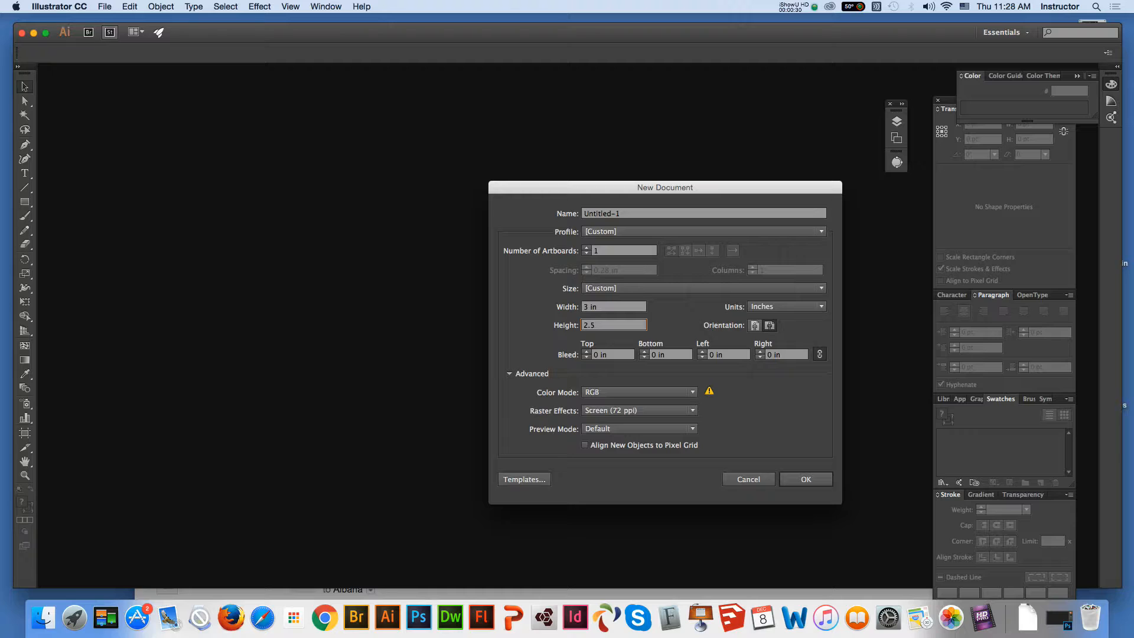
key("Tab")
type(".125")
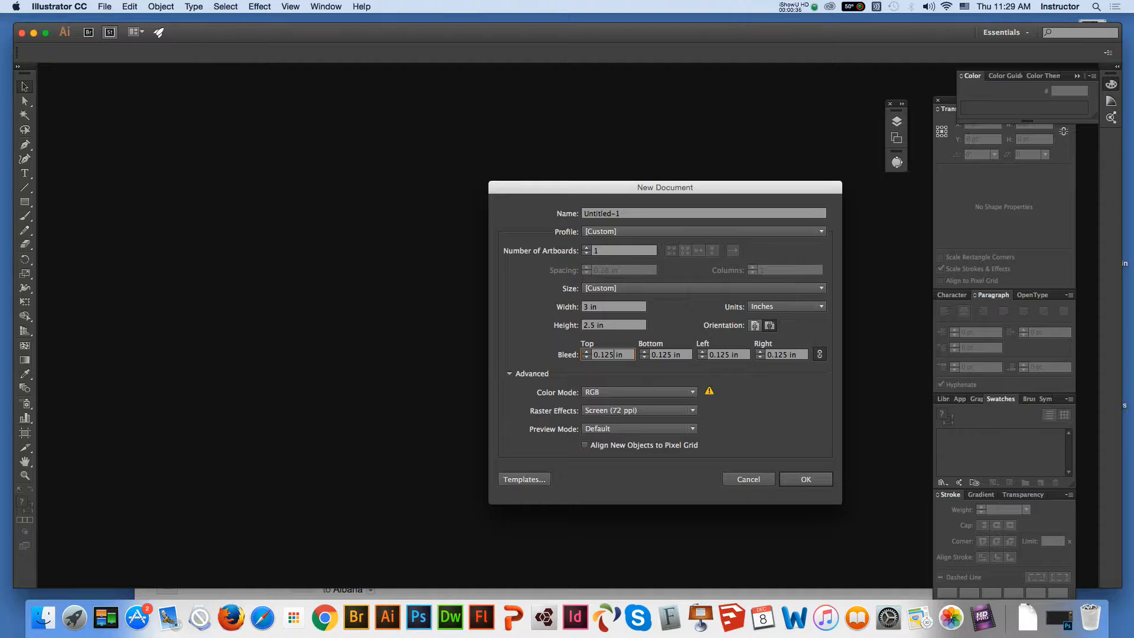
key("Tab")
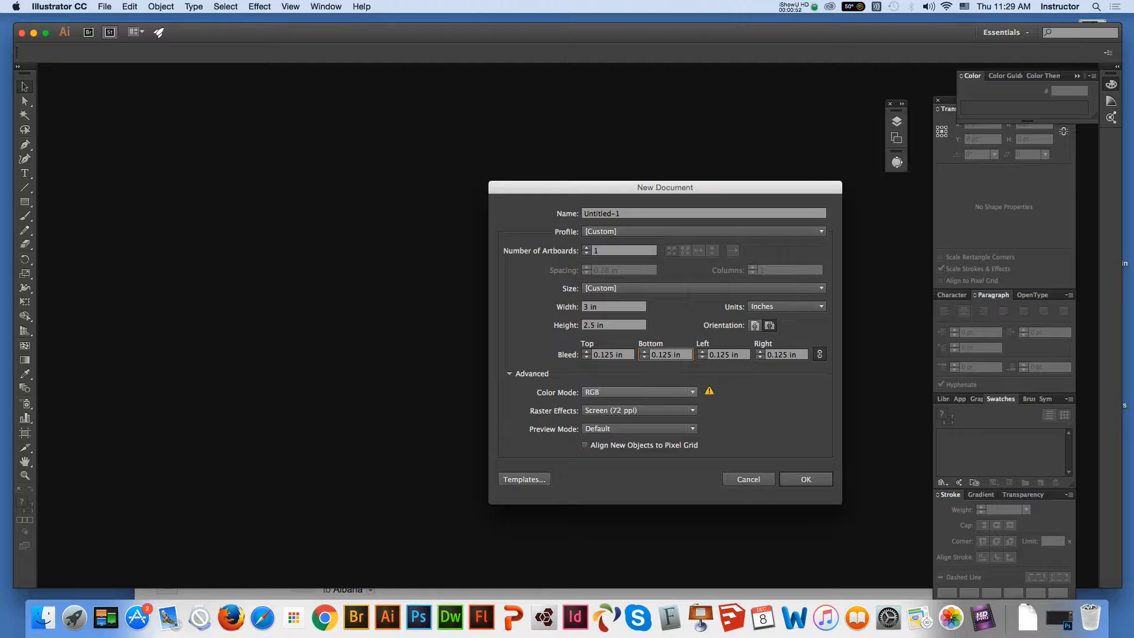
Set the document's color mode to CMYK and raster effects to High (300 ppi), and create the document
left_click(639, 392)
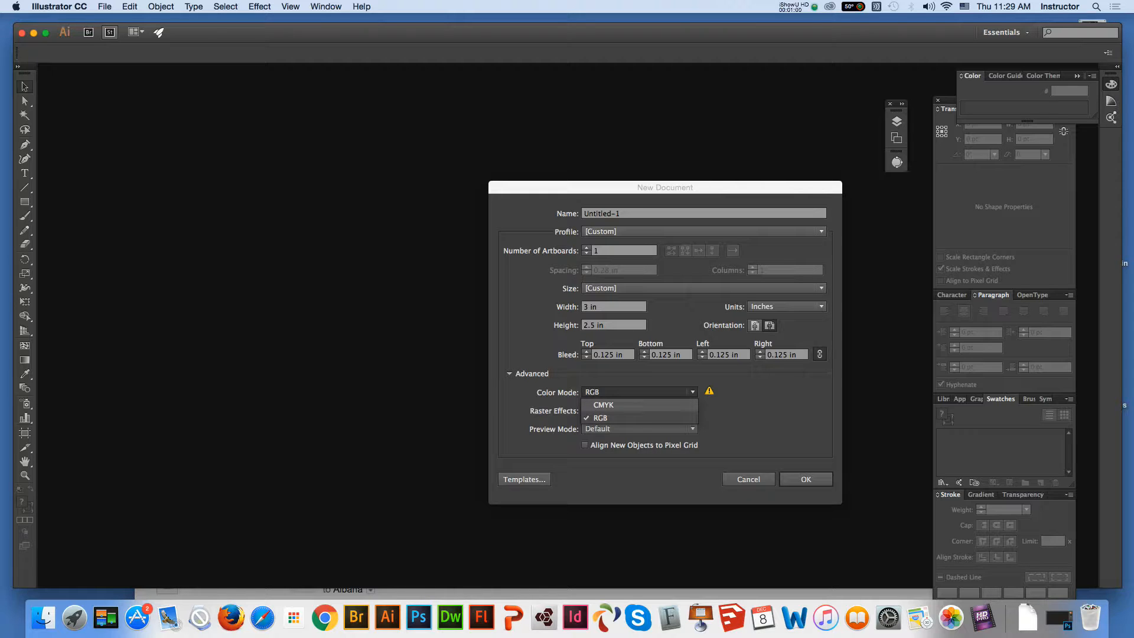
left_click(603, 404)
left_click(637, 411)
left_click(618, 423)
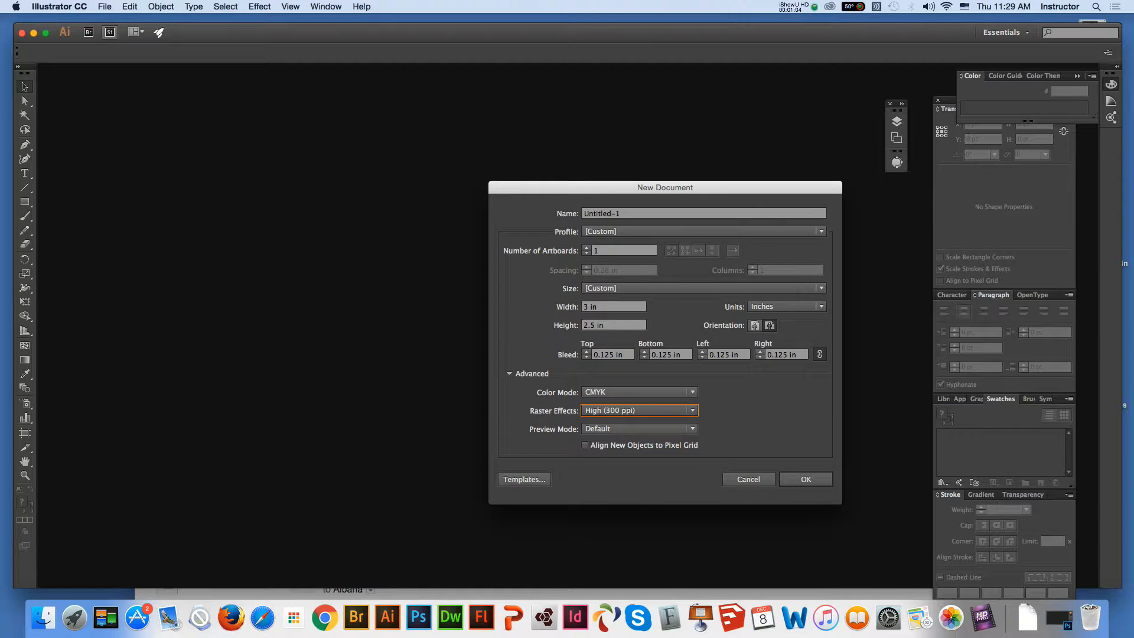
key("Return")
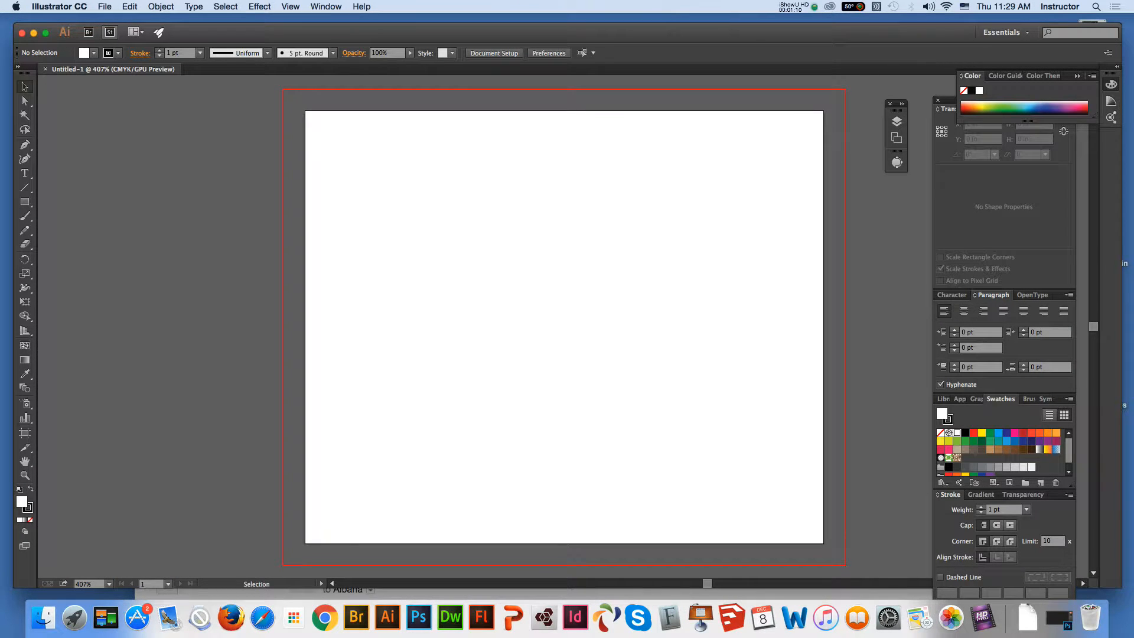
Resize the artboard to a width of 3.5 in and a height of 2.5 in
key("shift+o")
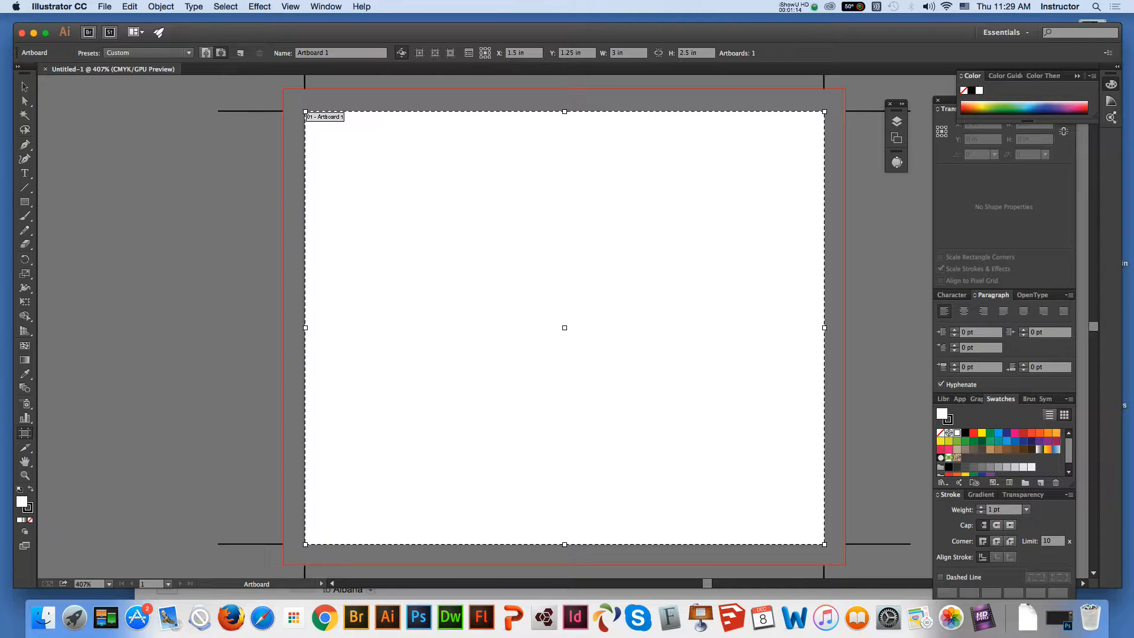
left_click(616, 53)
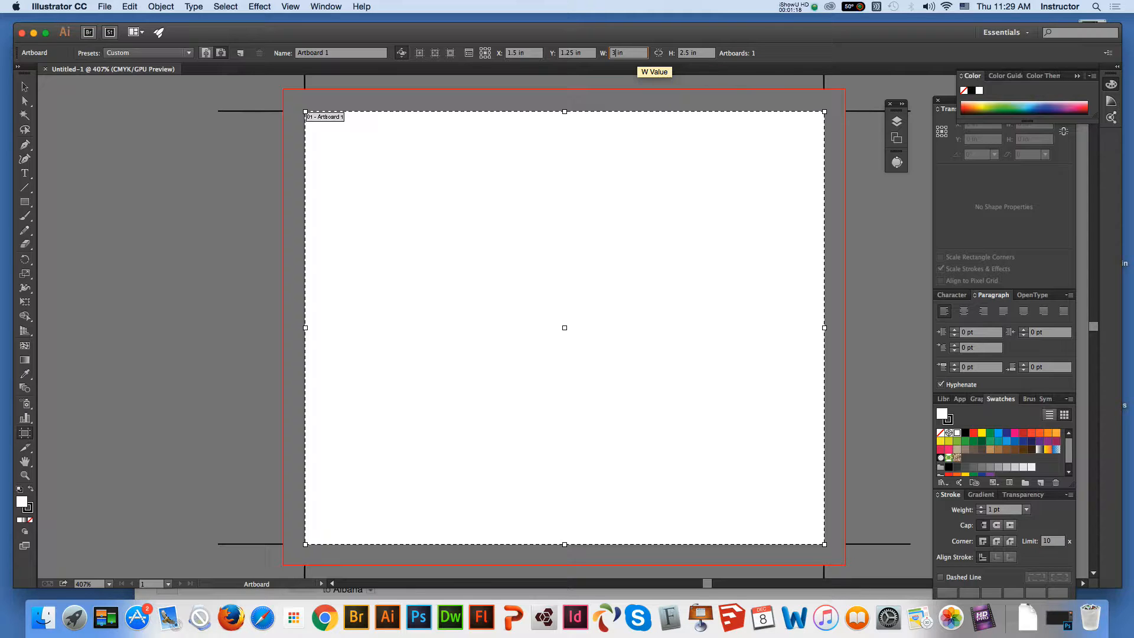
type(".5")
left_click(689, 53)
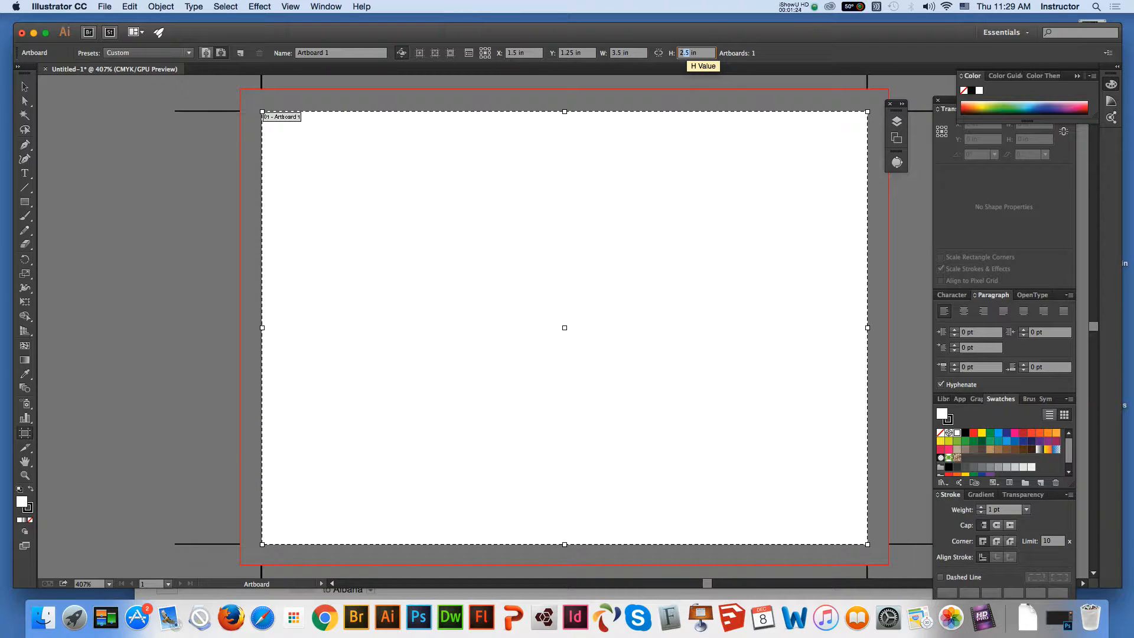
type("2")
key("Return")
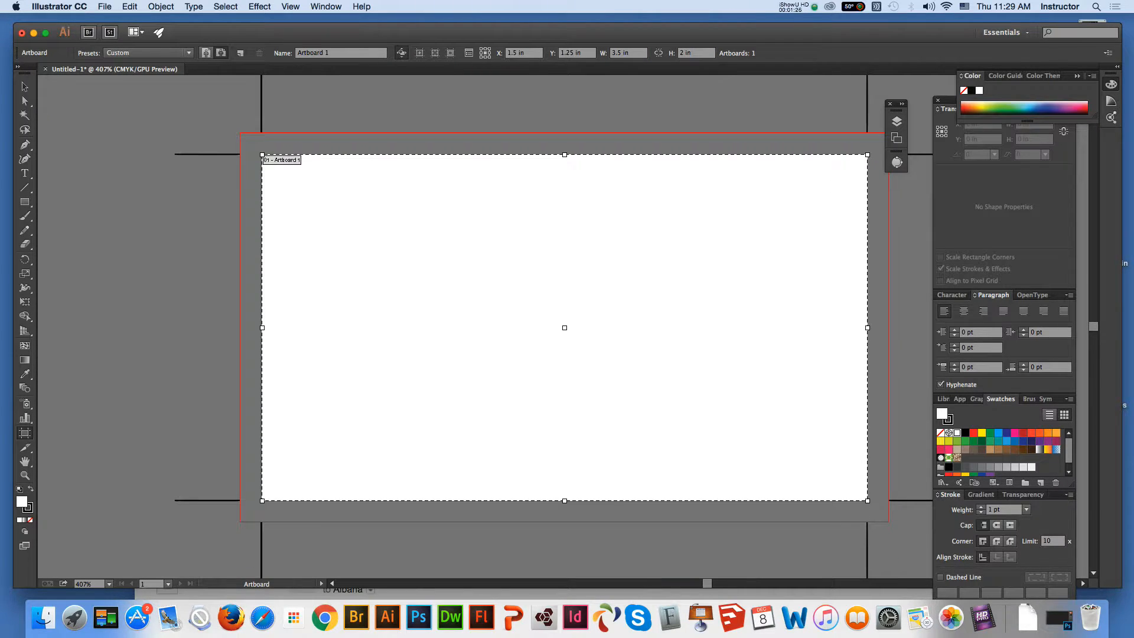
left_click(684, 54)
type(".5")
left_click(25, 87)
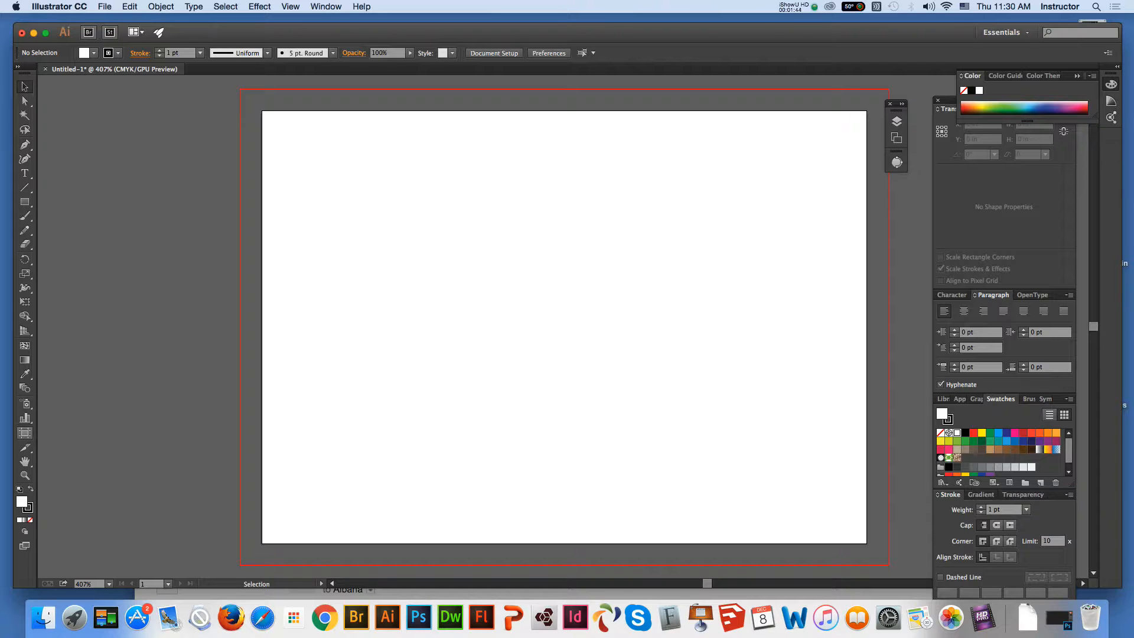
left_click(25, 433)
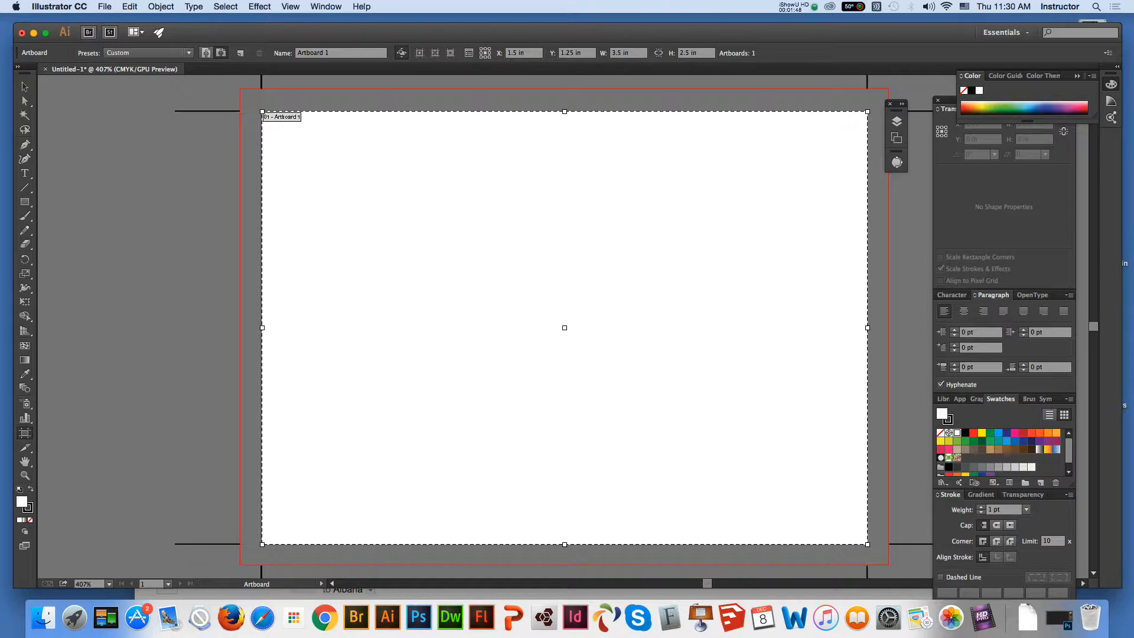
left_click(25, 86)
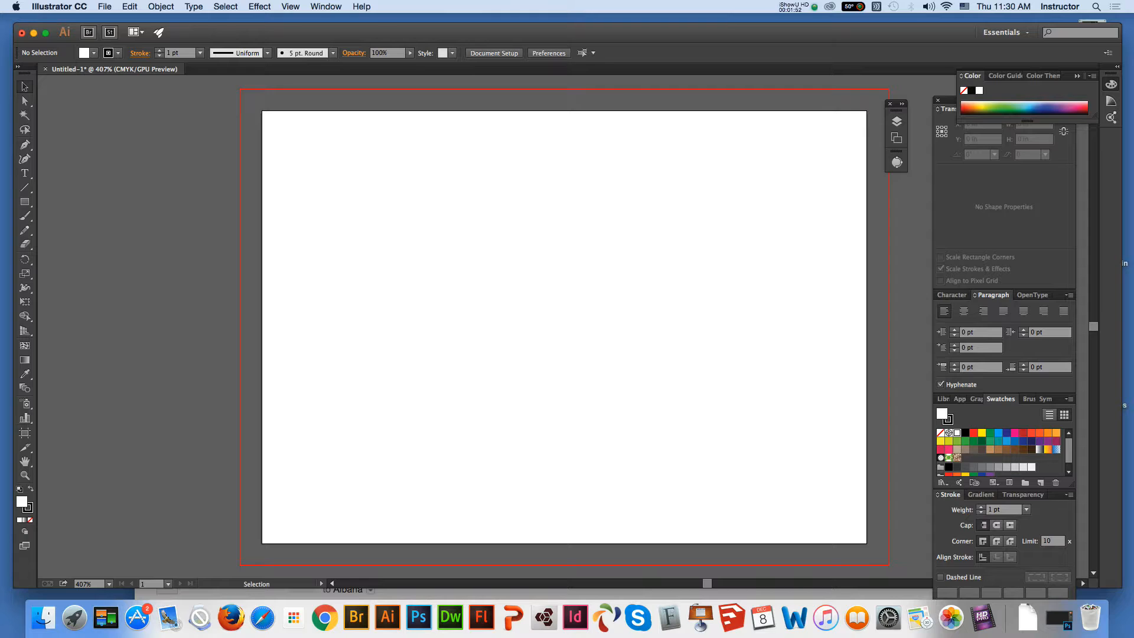
left_click_drag(531, 32, 566, 157)
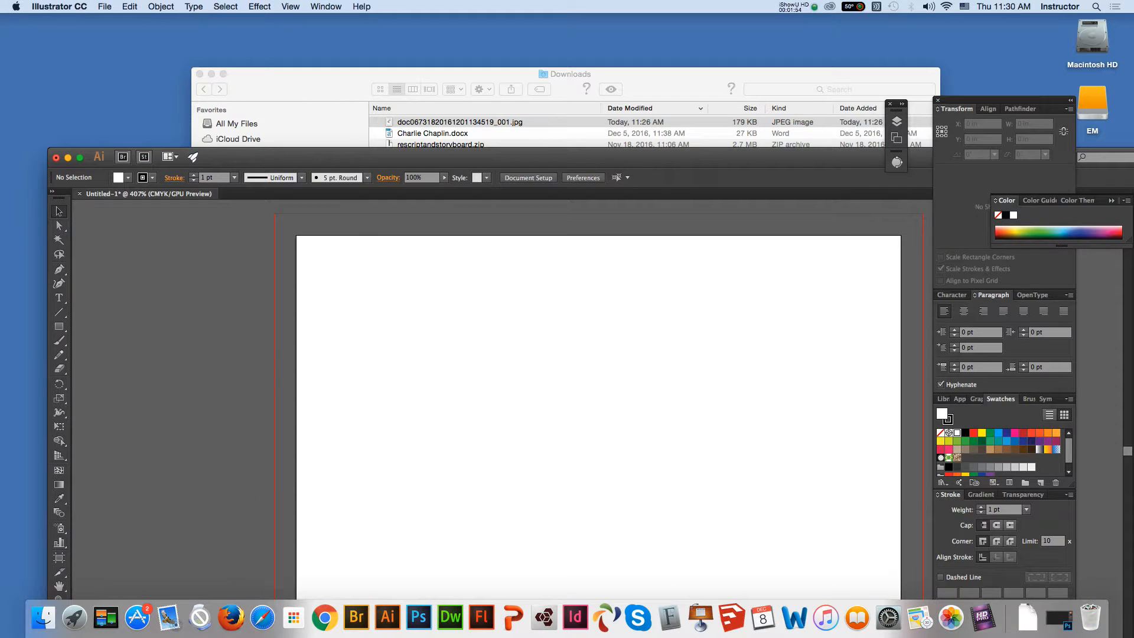
left_click(566, 74)
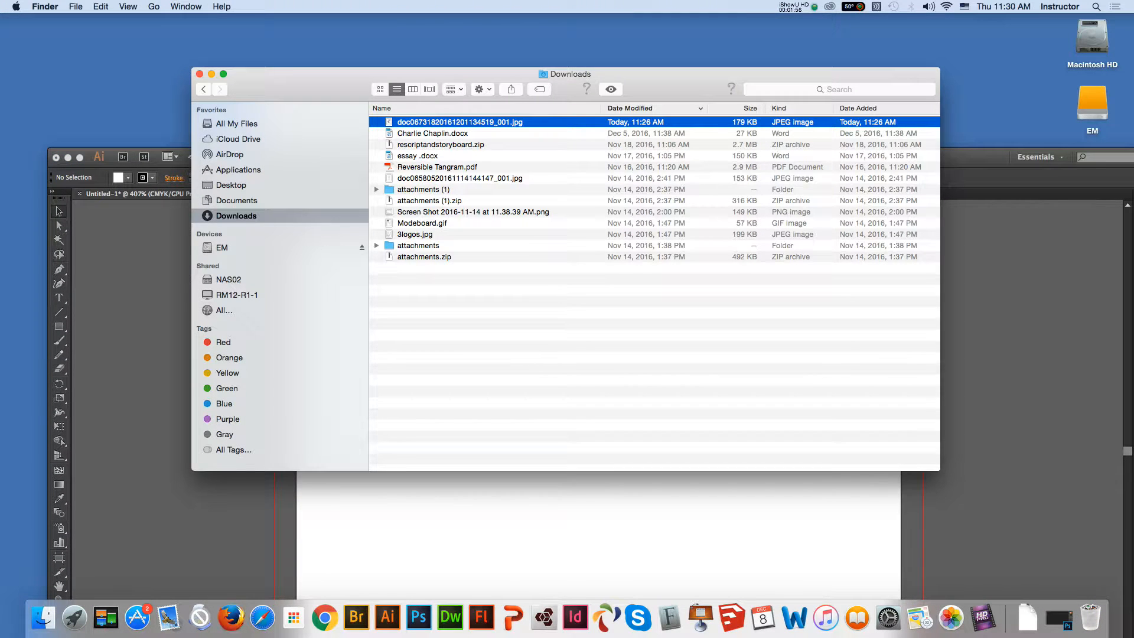
left_click_drag(449, 122, 248, 498)
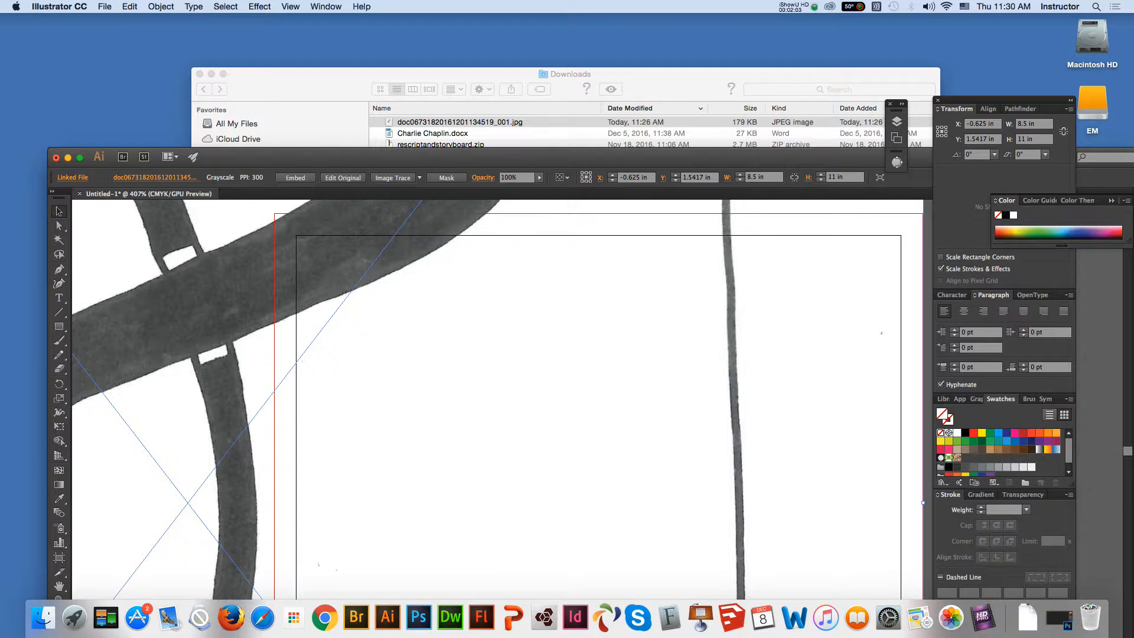
left_click_drag(532, 157, 529, 38)
key("Delete")
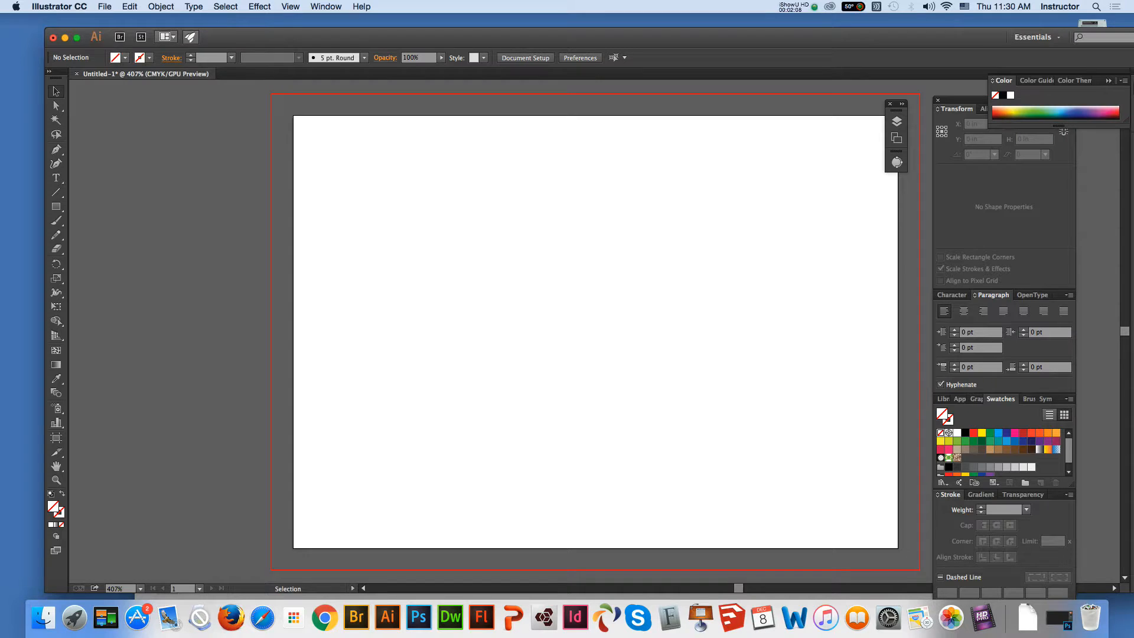
left_click(105, 6)
left_click(119, 192)
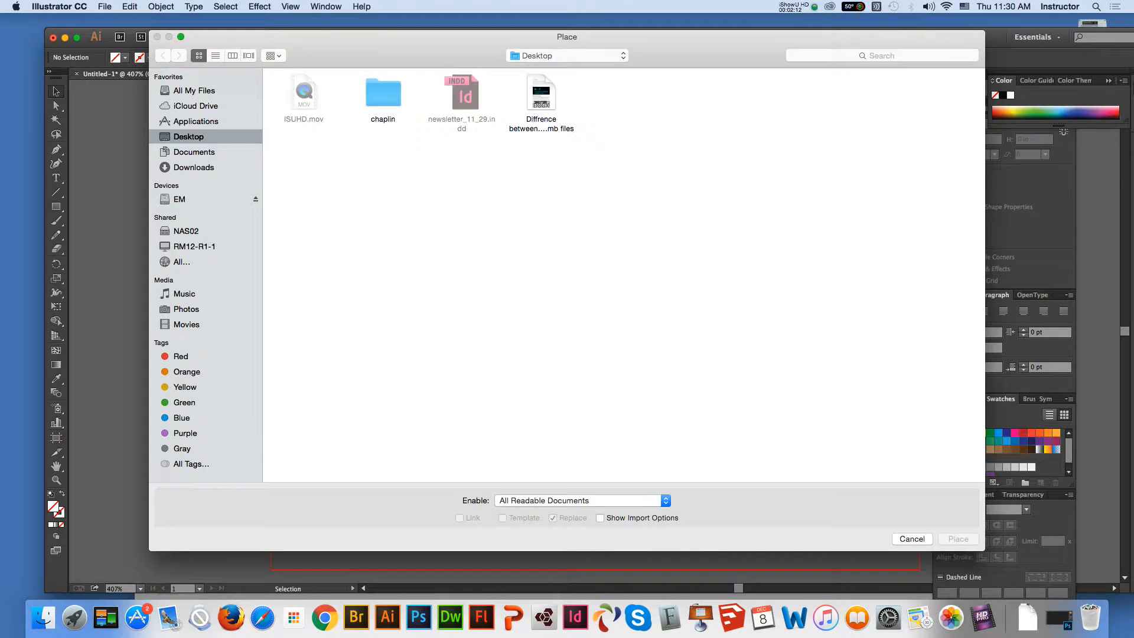
left_click(193, 167)
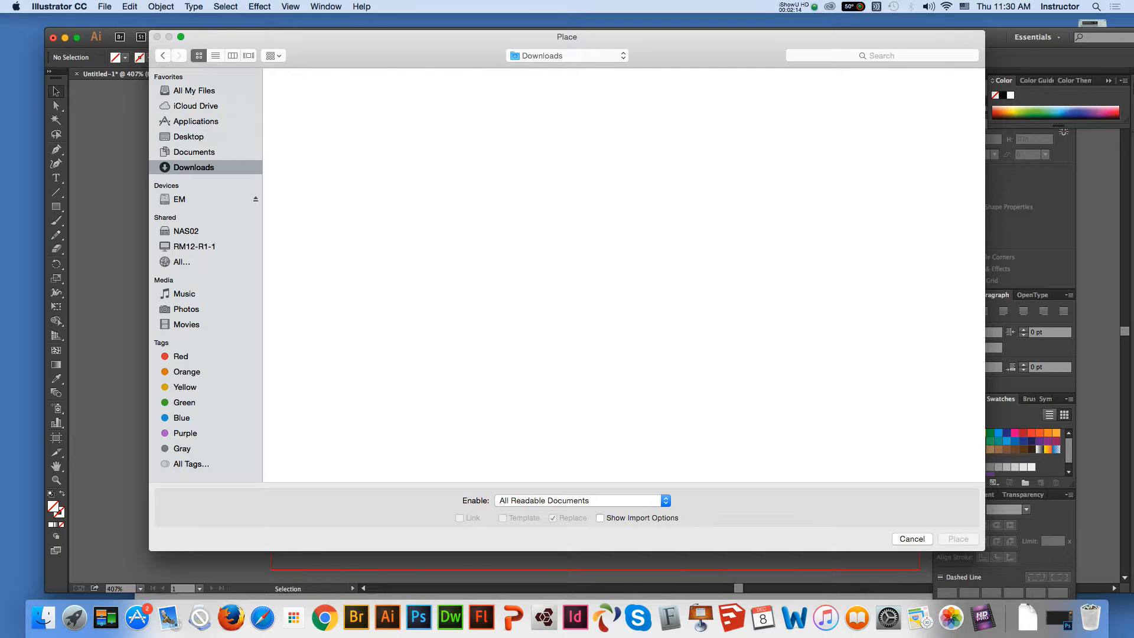
left_click(305, 94)
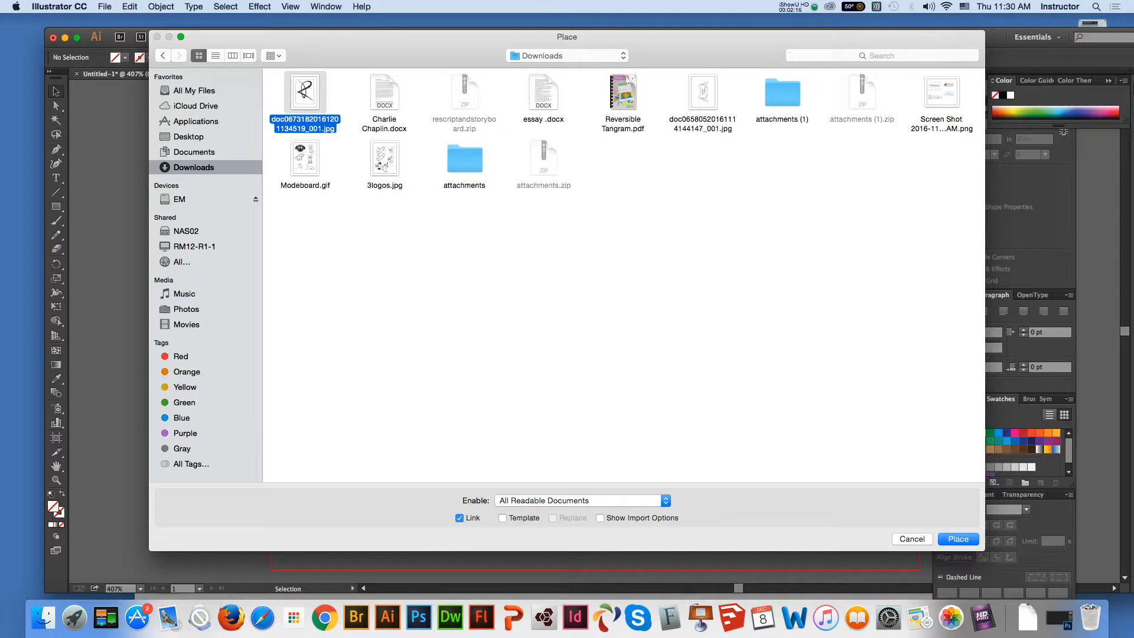
key("Return")
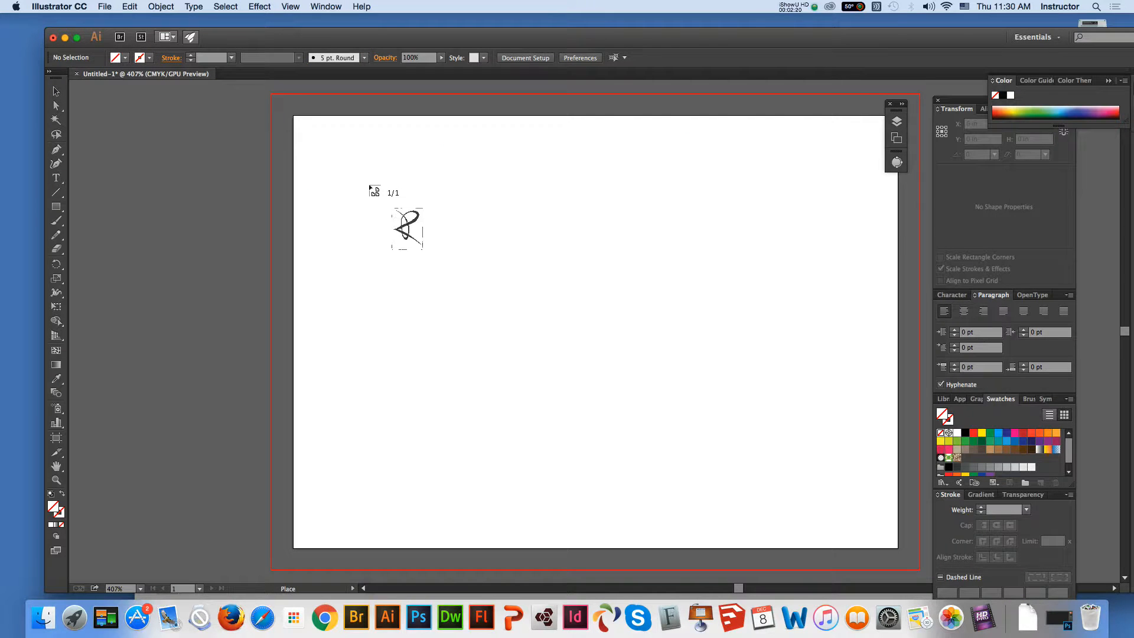
left_click_drag(365, 177, 649, 448)
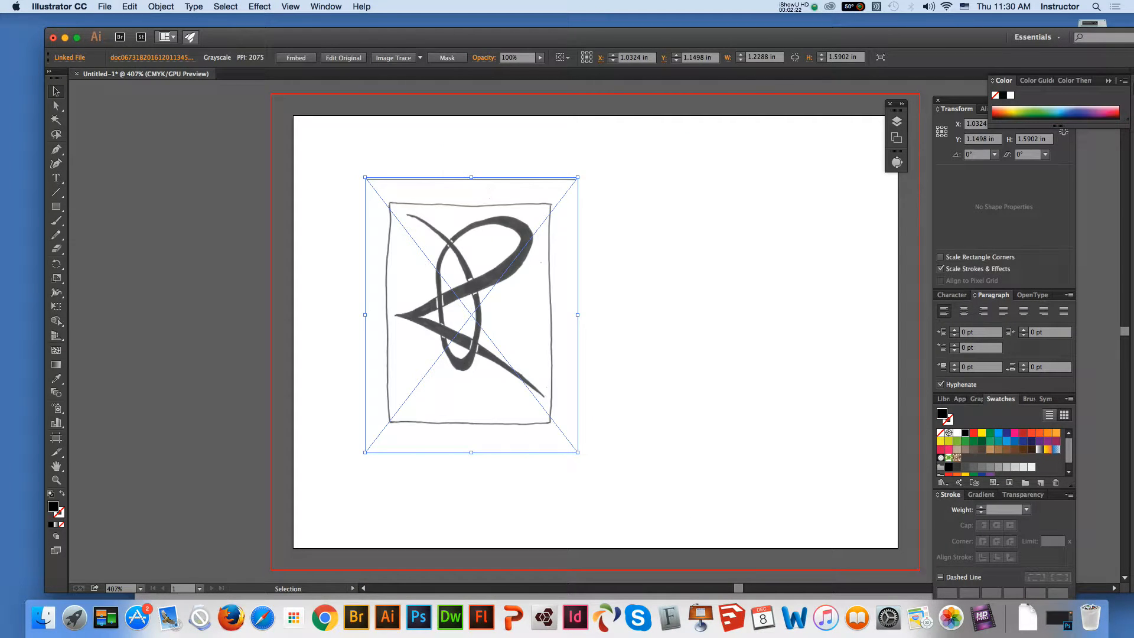
left_click(296, 57)
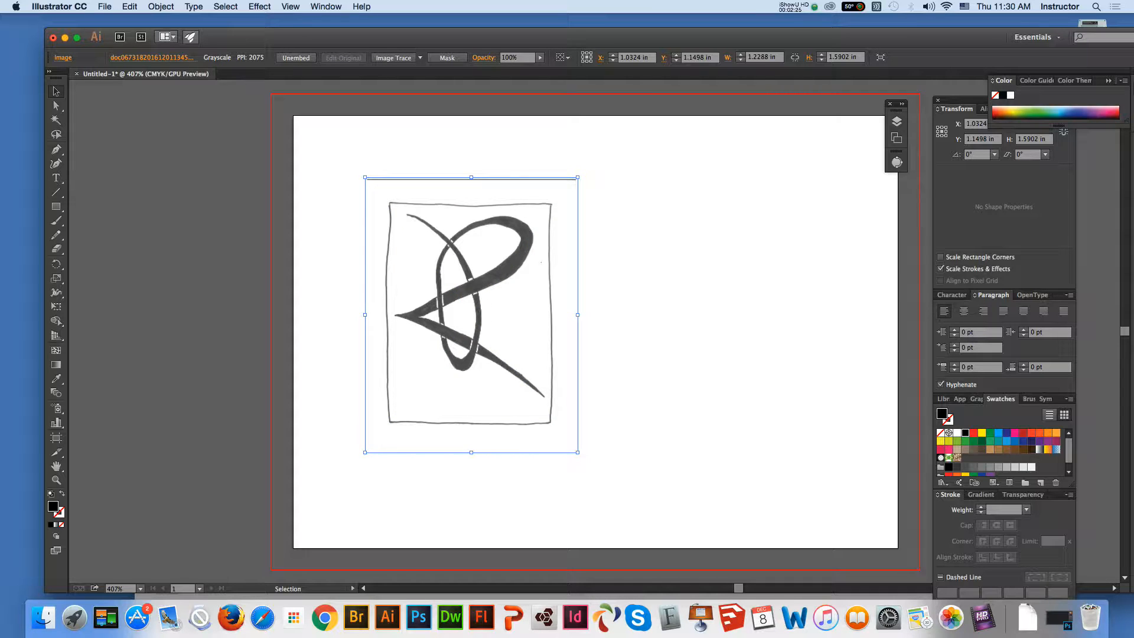
Rotate the embedded sketch 90° clockwise, enlarge it to about 2.42 × 1.87 in, and move it up within the artboard
left_click_drag(581, 174, 753, 532)
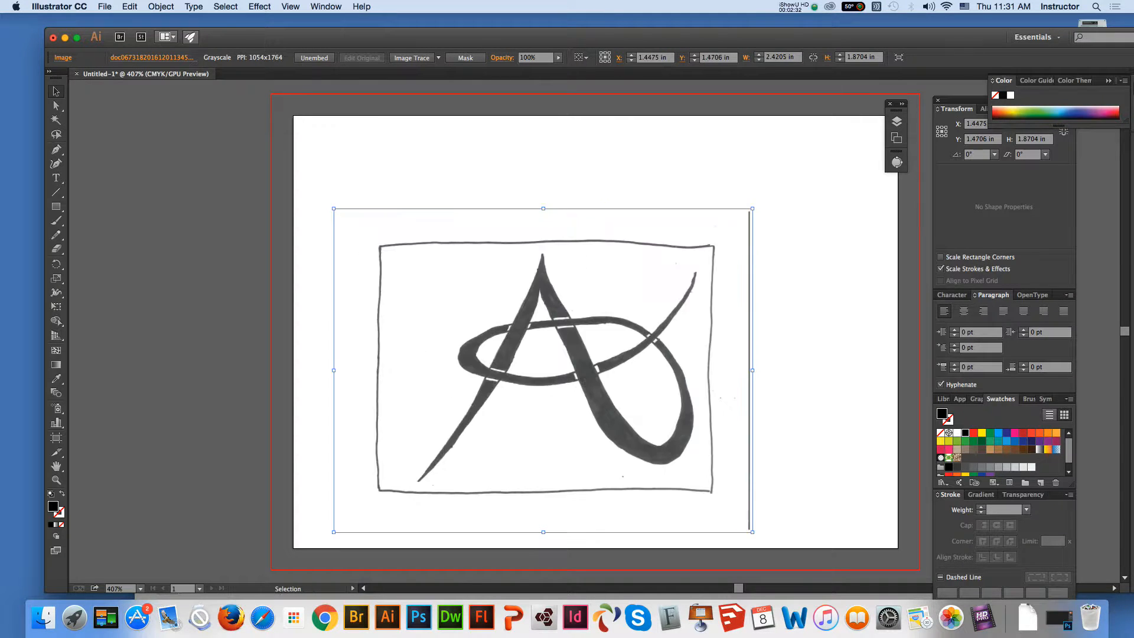
left_click_drag(620, 420, 606, 359)
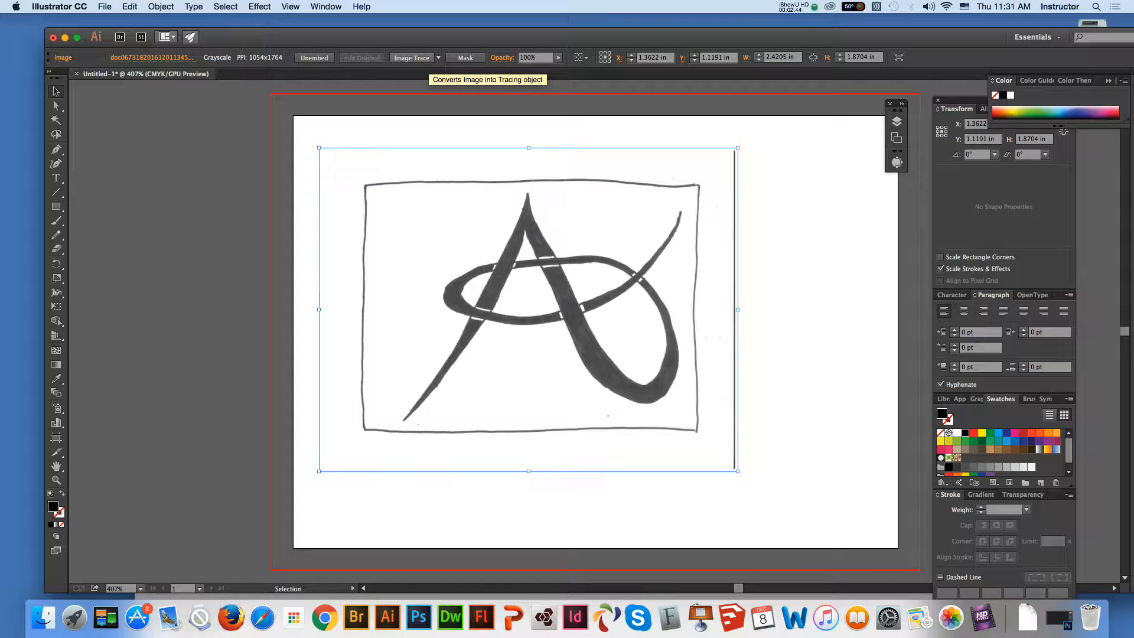
Trace the sketch with the Black and White Logo preset, continuing despite the large image size
left_click(438, 58)
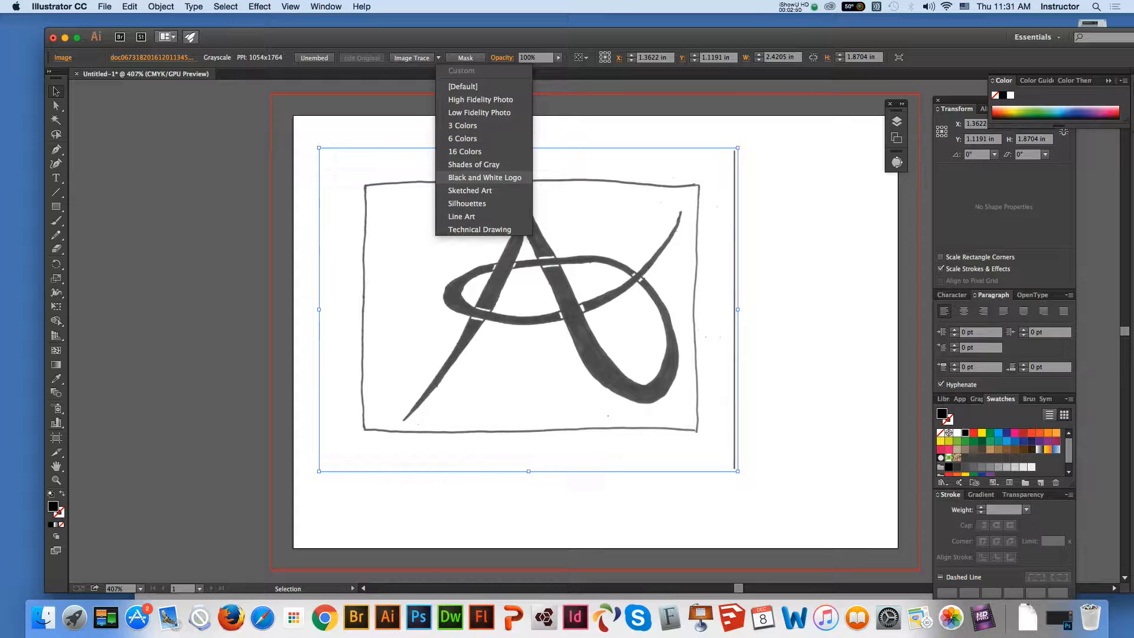
left_click(484, 178)
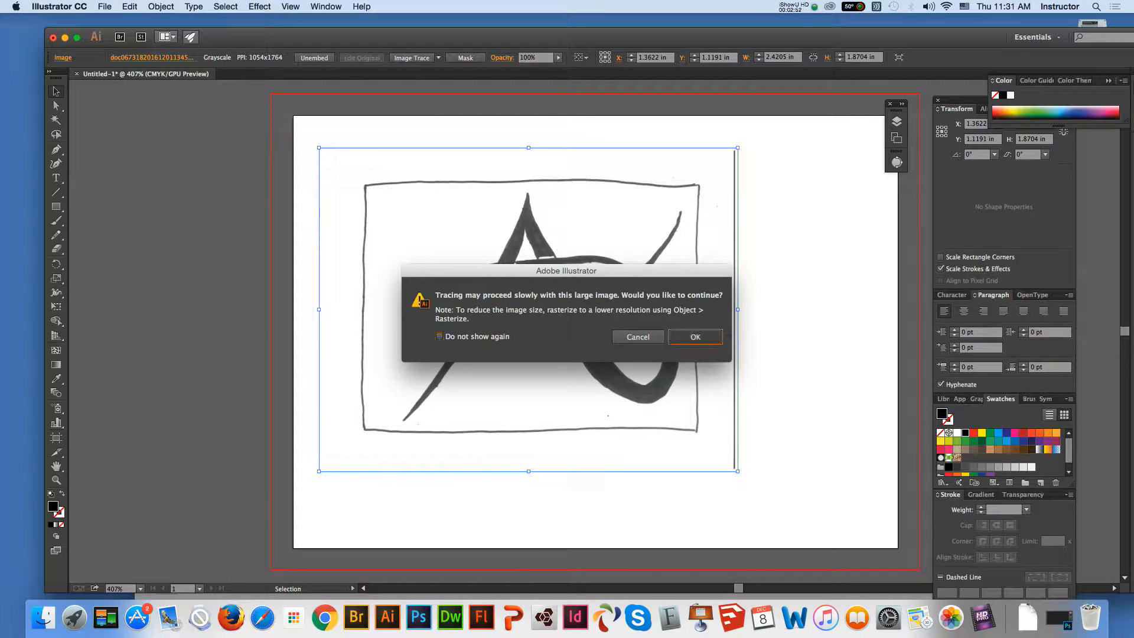
key("Return")
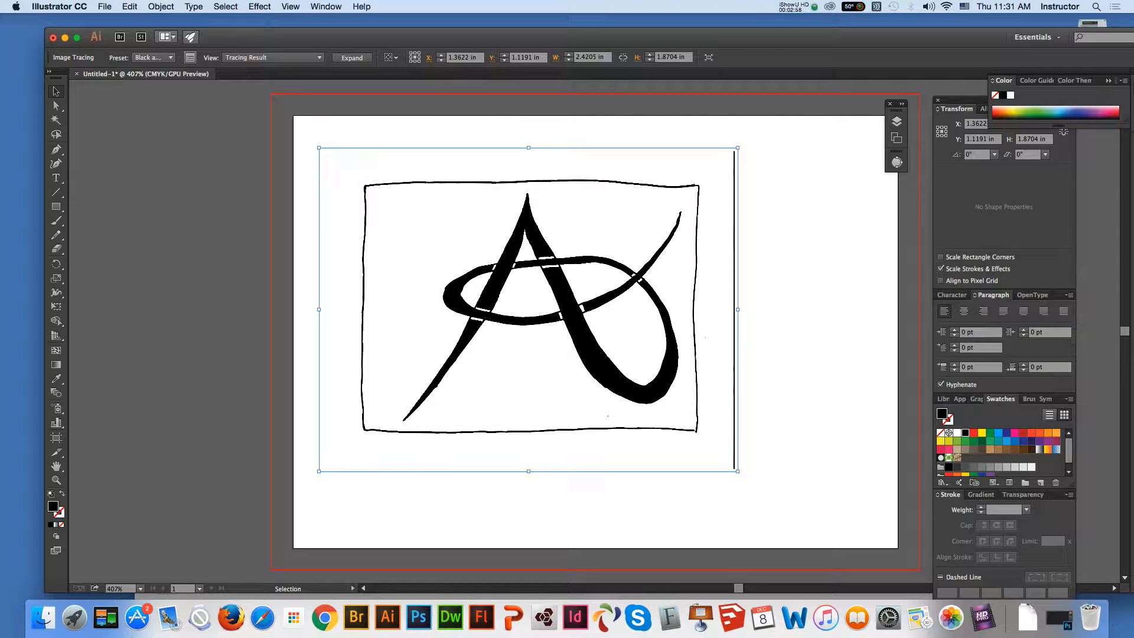
Turn on Ignore White in the advanced Image Trace options for the traced logo
left_click(190, 57)
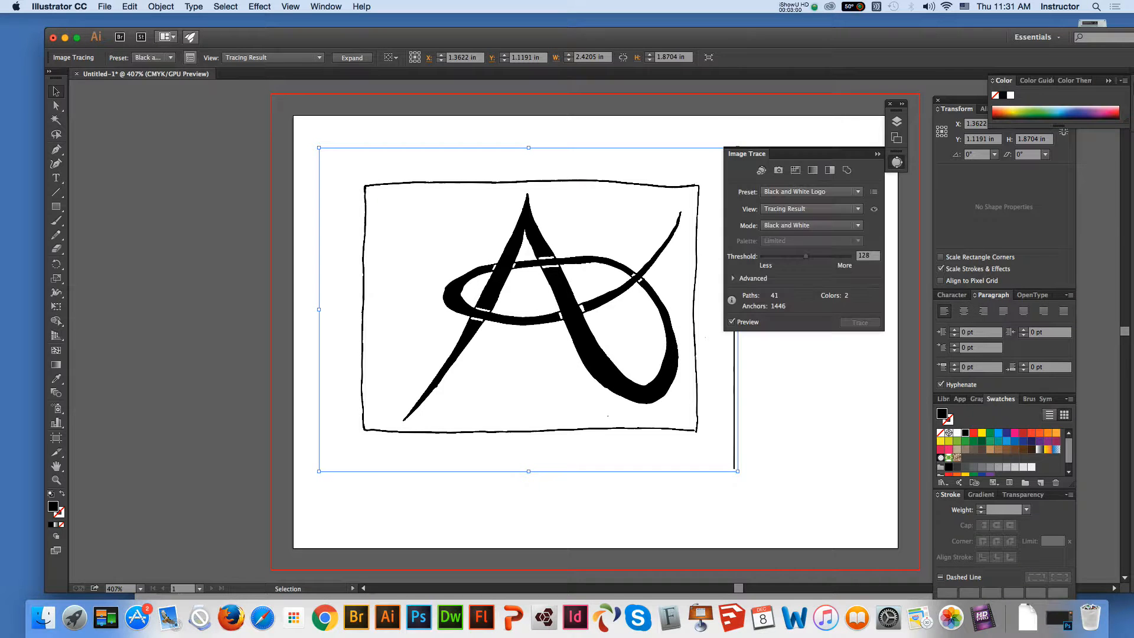
left_click(733, 278)
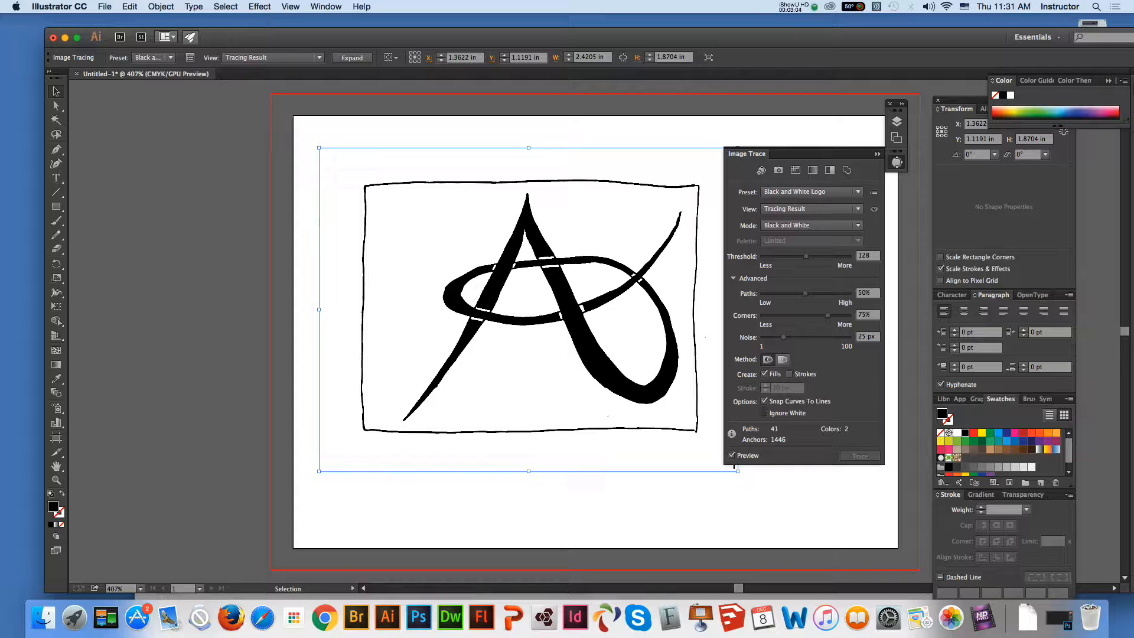
left_click(764, 413)
left_click(877, 154)
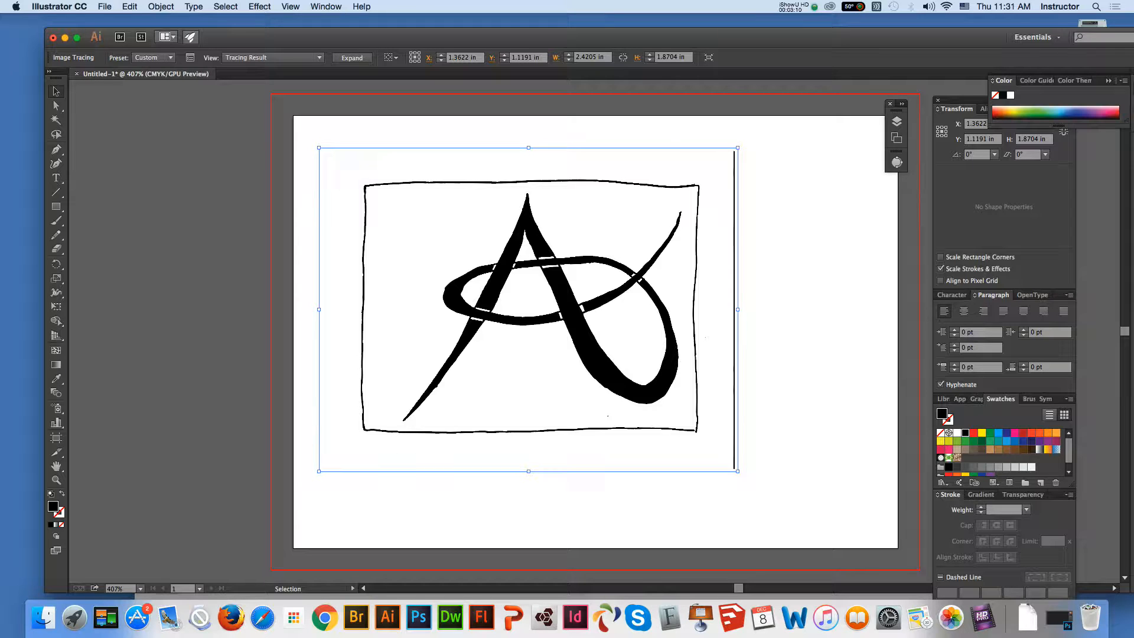
Expand the tracing result into editable paths and clear the selection
left_click(889, 104)
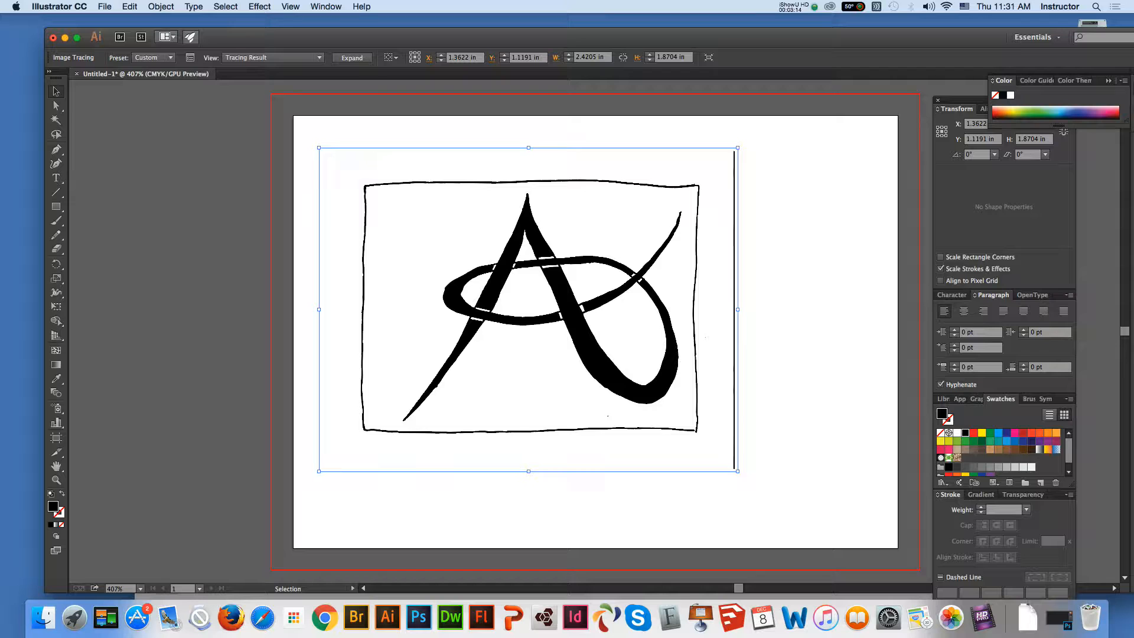
left_click(352, 58)
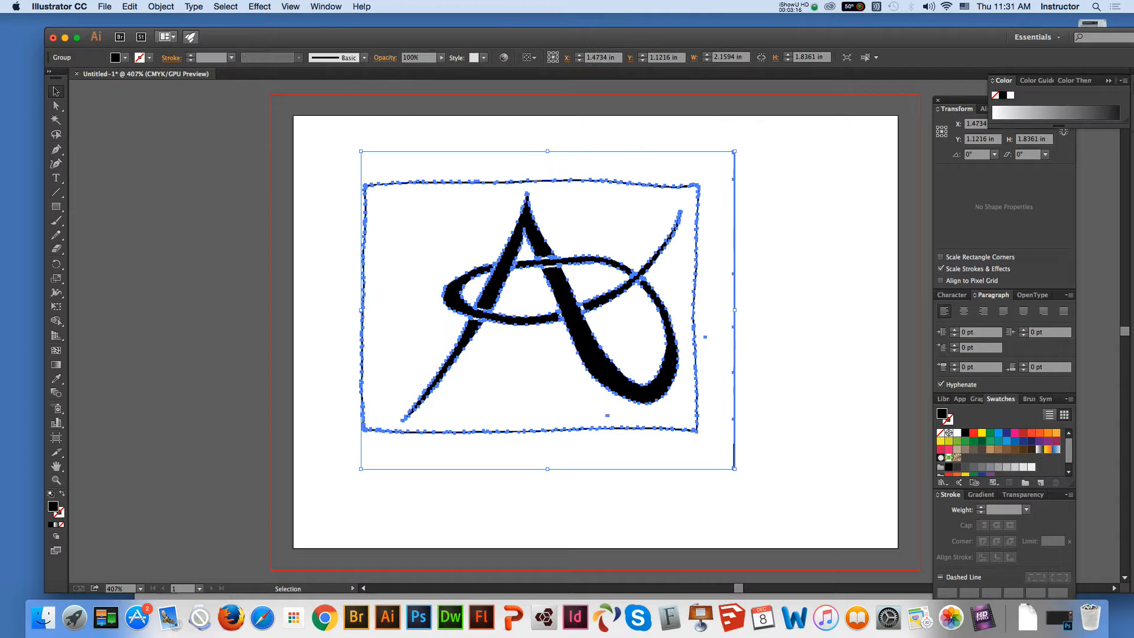
key("a")
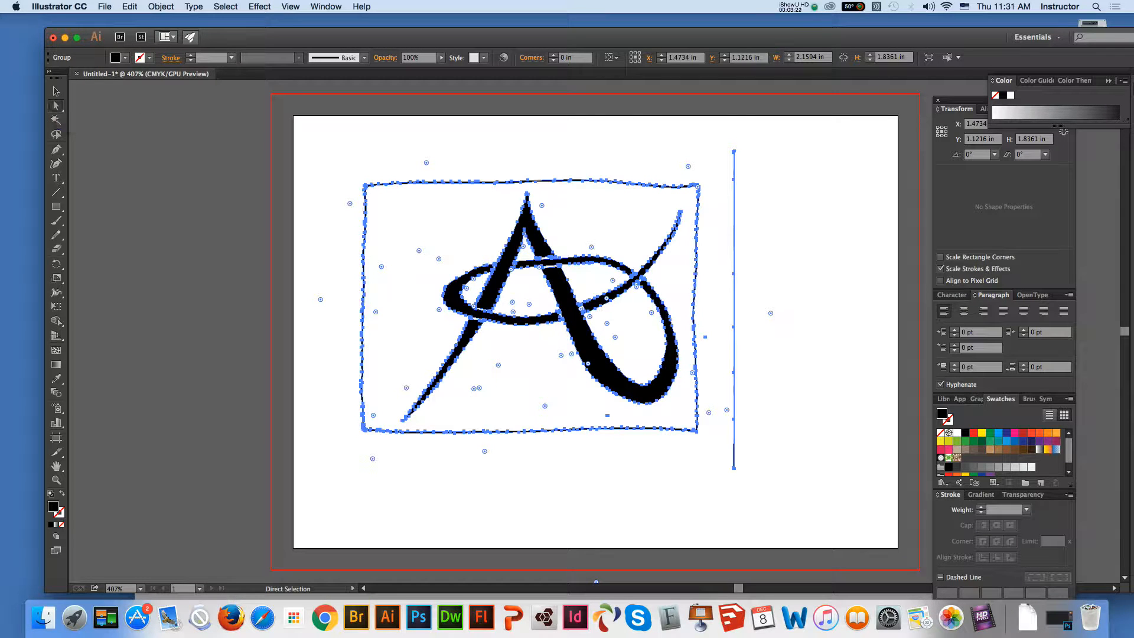
left_click(328, 154)
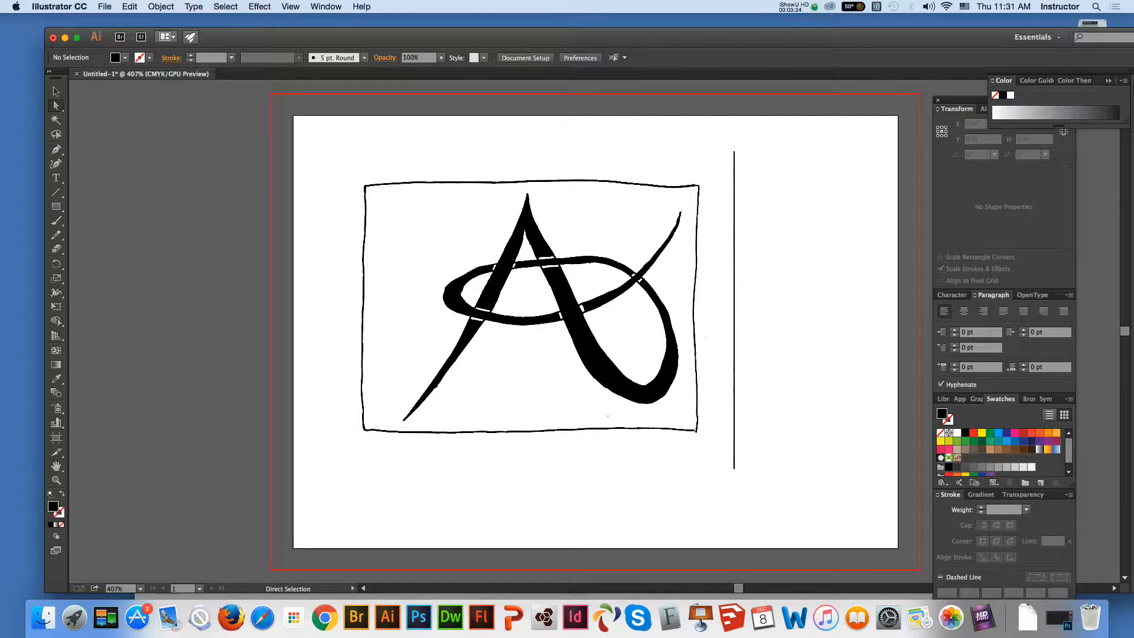
Delete the traced rectangular frame, the vertical line beside it and the stray speck below the logo
left_click(682, 185)
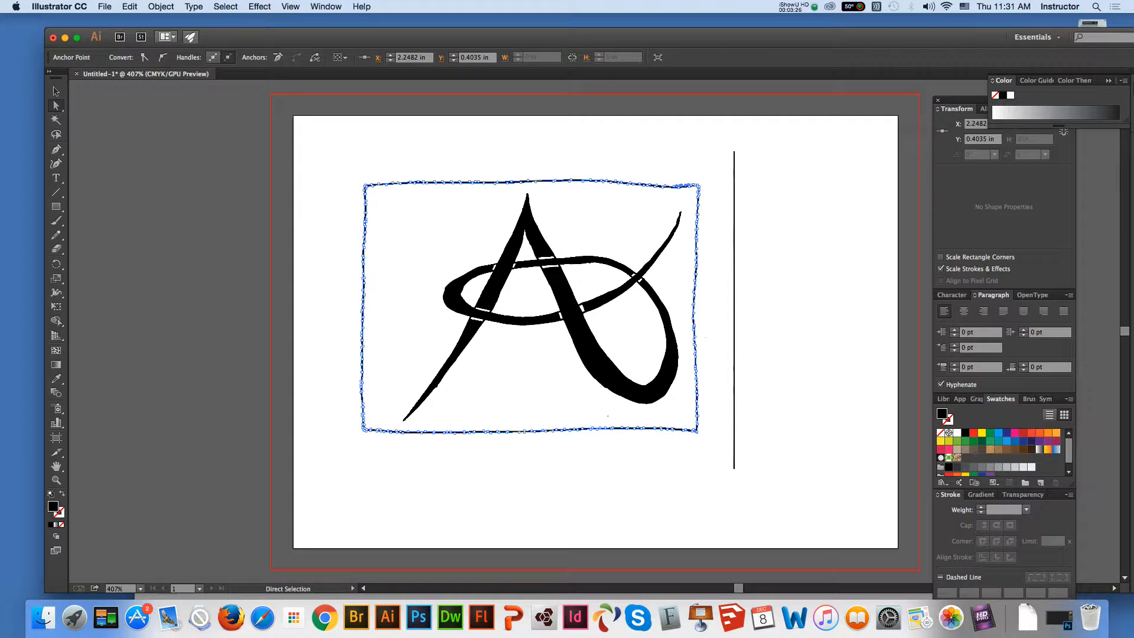
key("Delete")
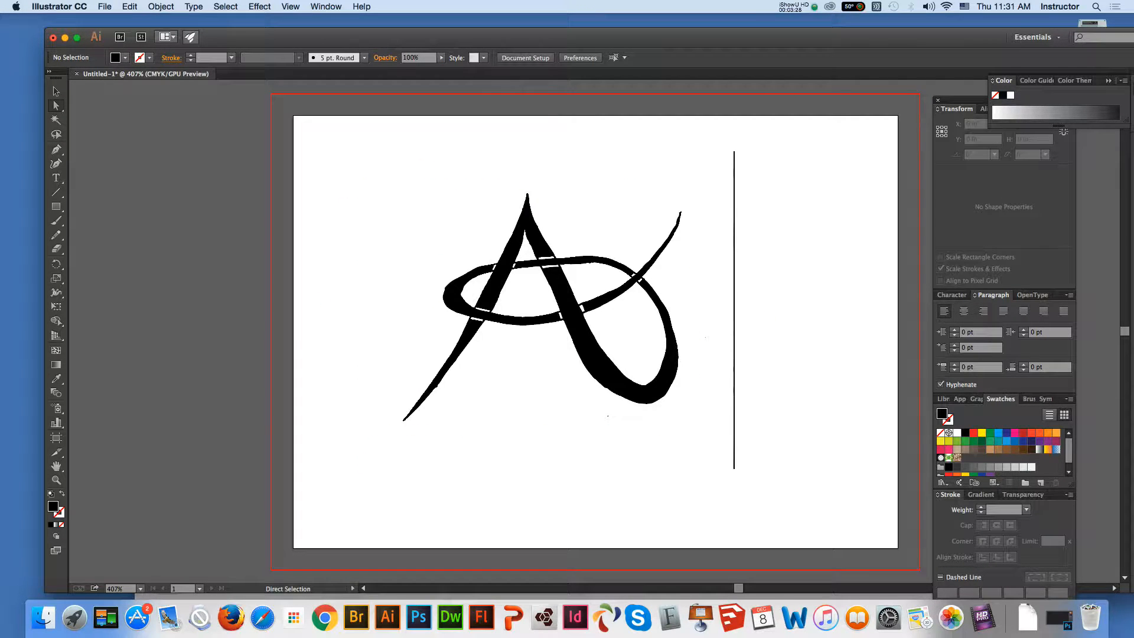
left_click_drag(723, 142, 804, 520)
key("Delete")
left_click(608, 391)
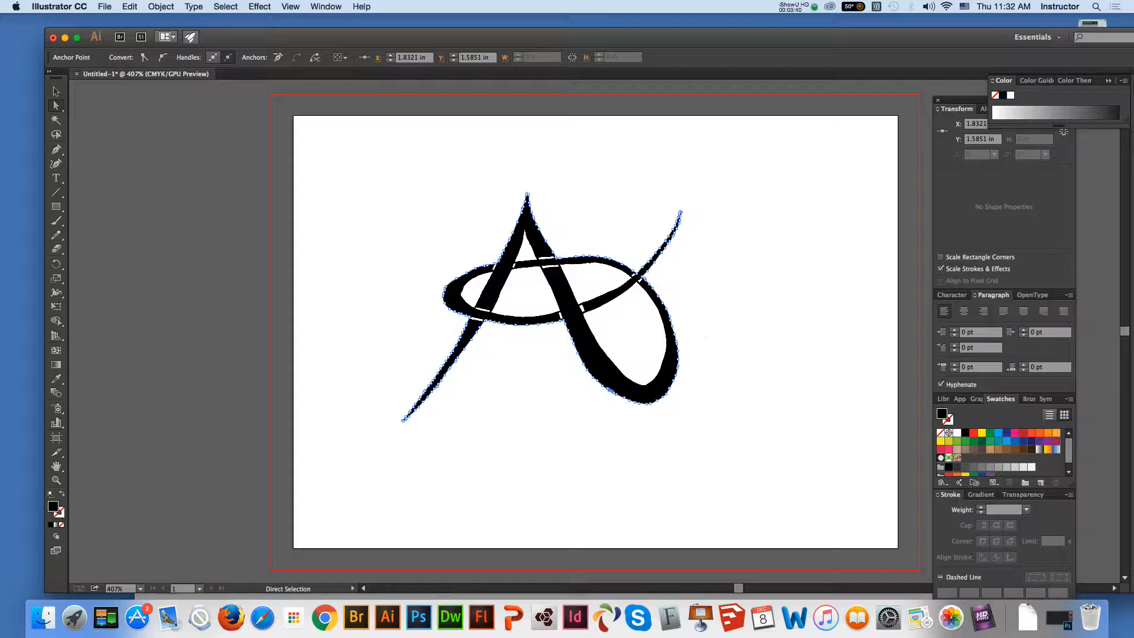
Apply the Pathfinder Minus Front shape mode to the whole logo group and deselect the result
left_click(646, 385)
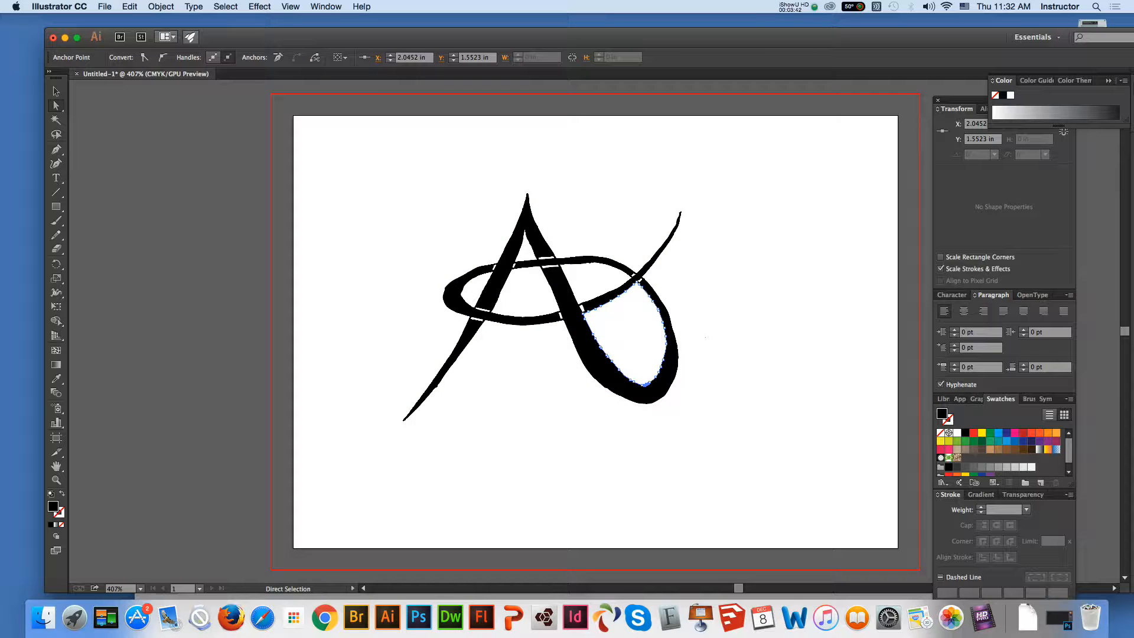
left_click(56, 91)
left_click_drag(337, 162, 760, 478)
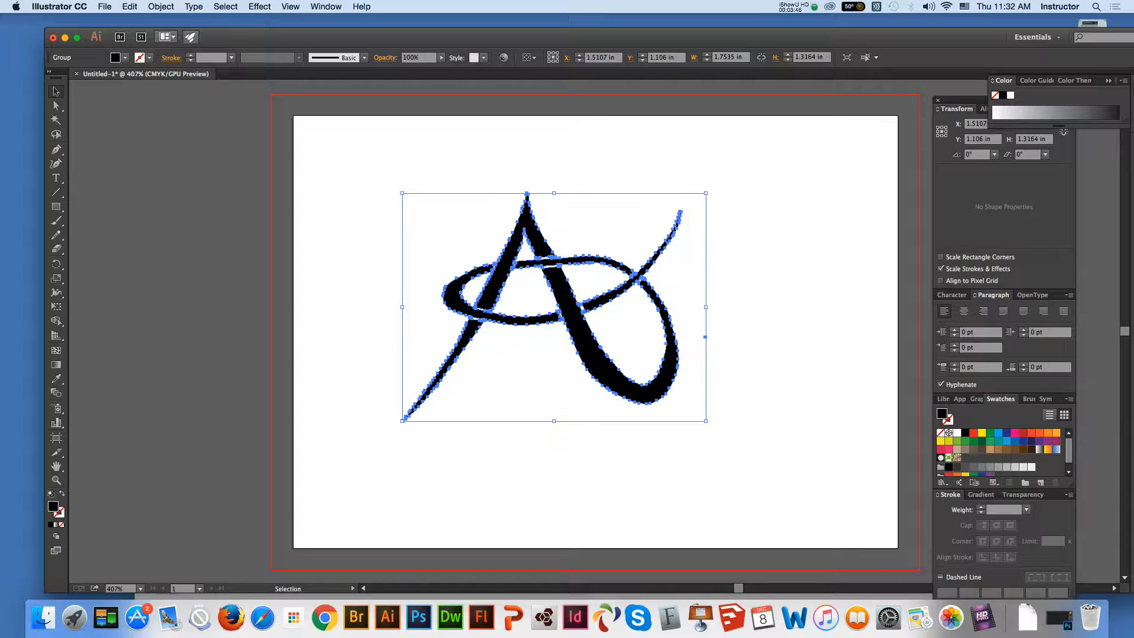
left_click(326, 7)
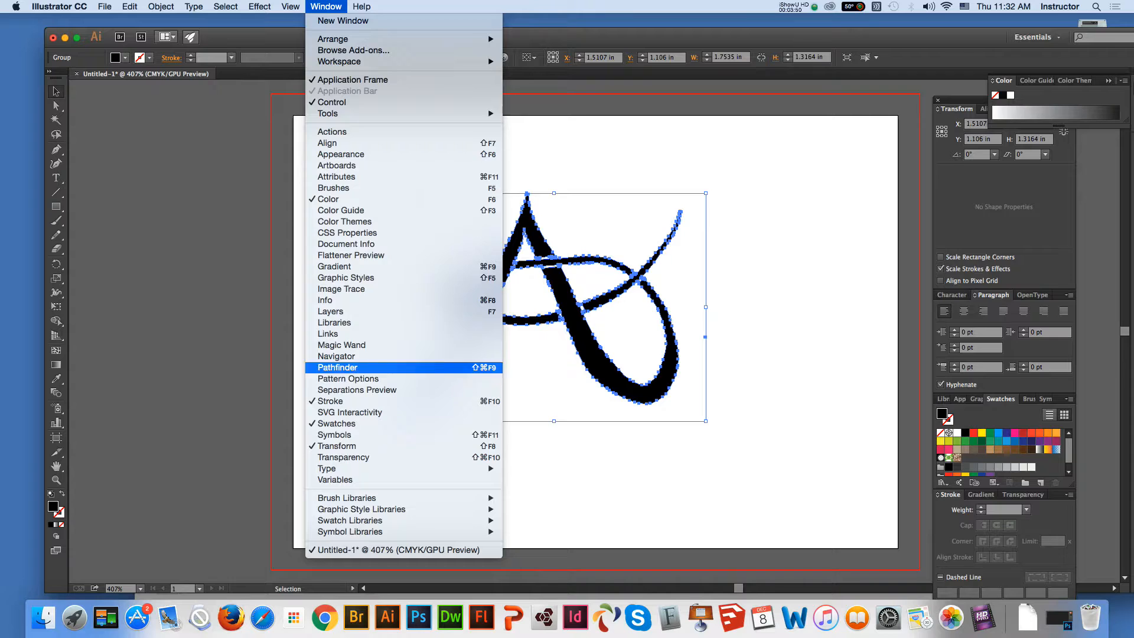
left_click(337, 368)
left_click(965, 135)
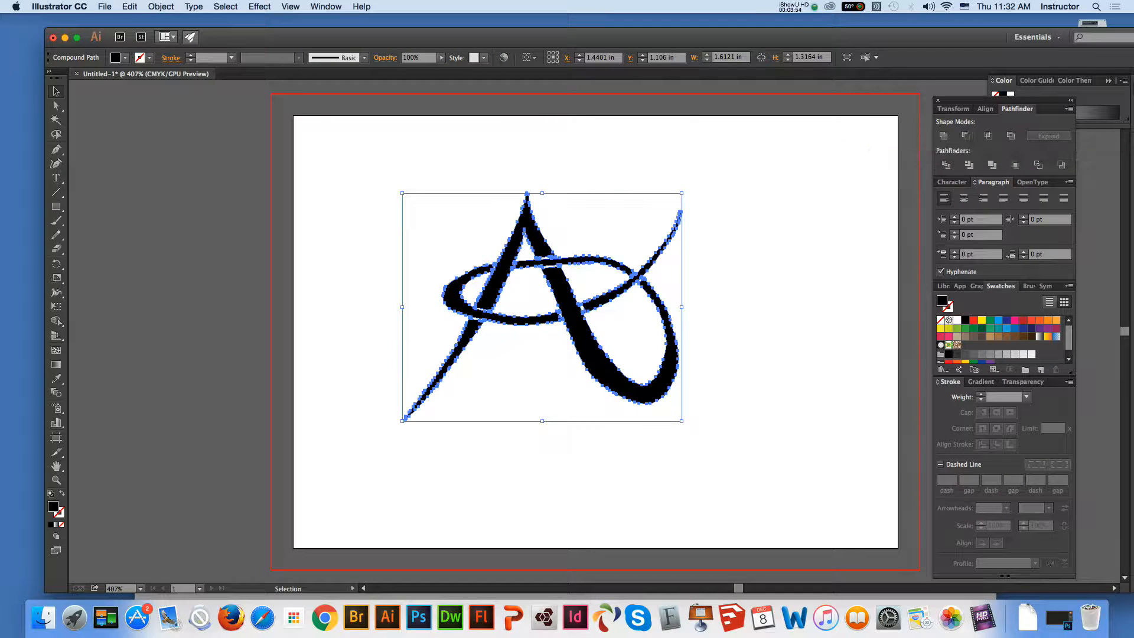
left_click(780, 232)
Examine the inner contours of the lower loop and the A's upper triangle at closer range
left_click(56, 105)
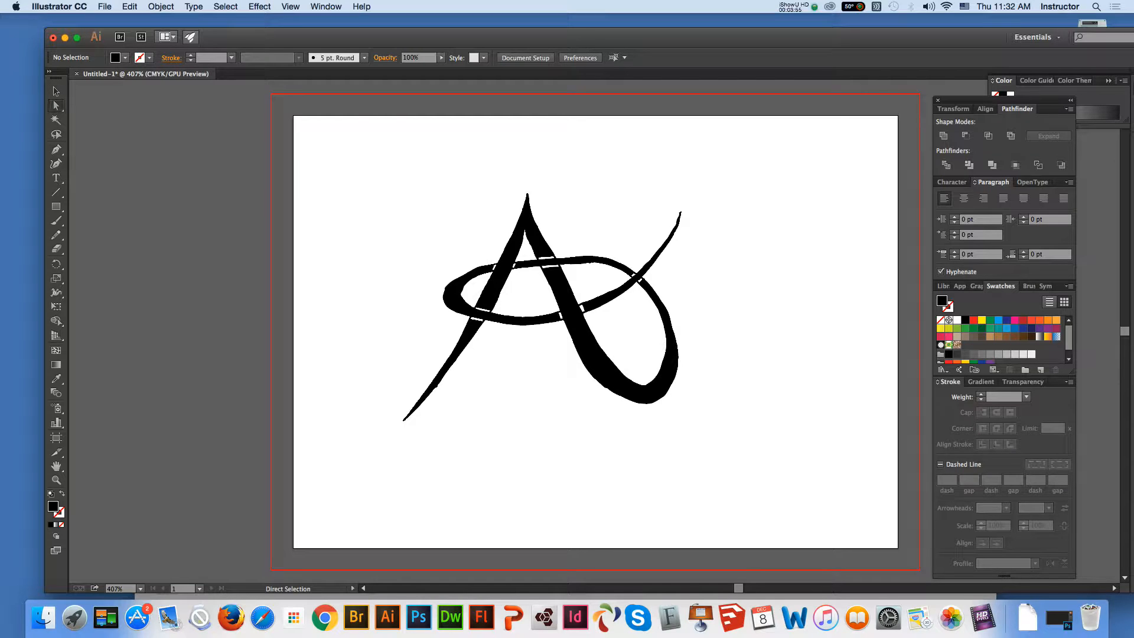
left_click(662, 362)
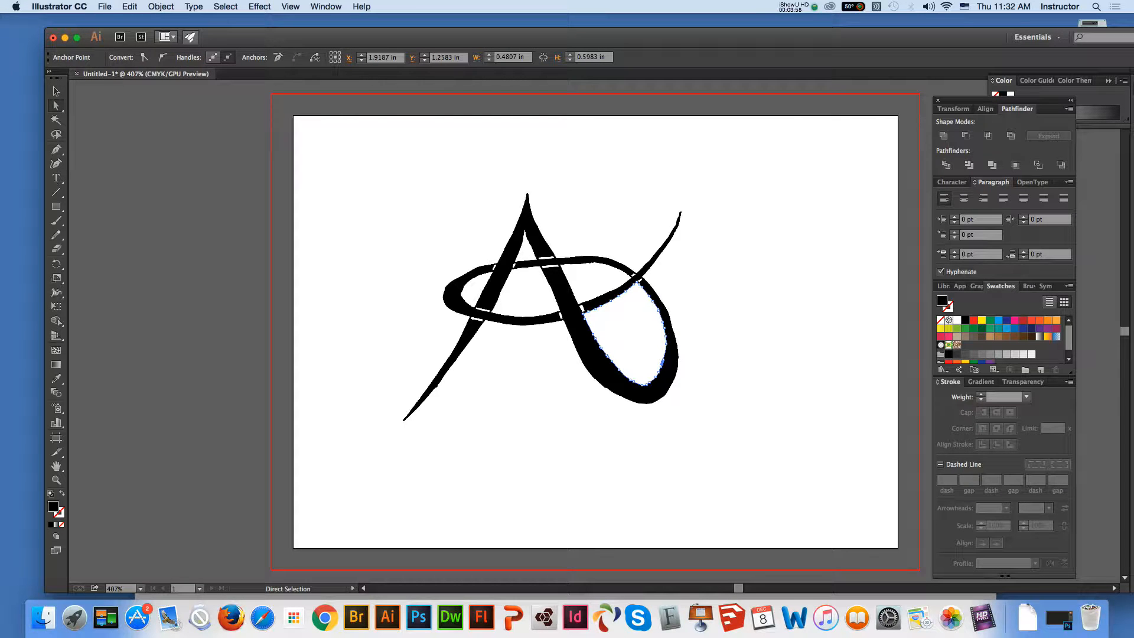
key("v")
left_click_drag(612, 325, 682, 343)
left_click(750, 330)
left_click(56, 480)
left_click(684, 374)
key("a")
left_click(378, 162)
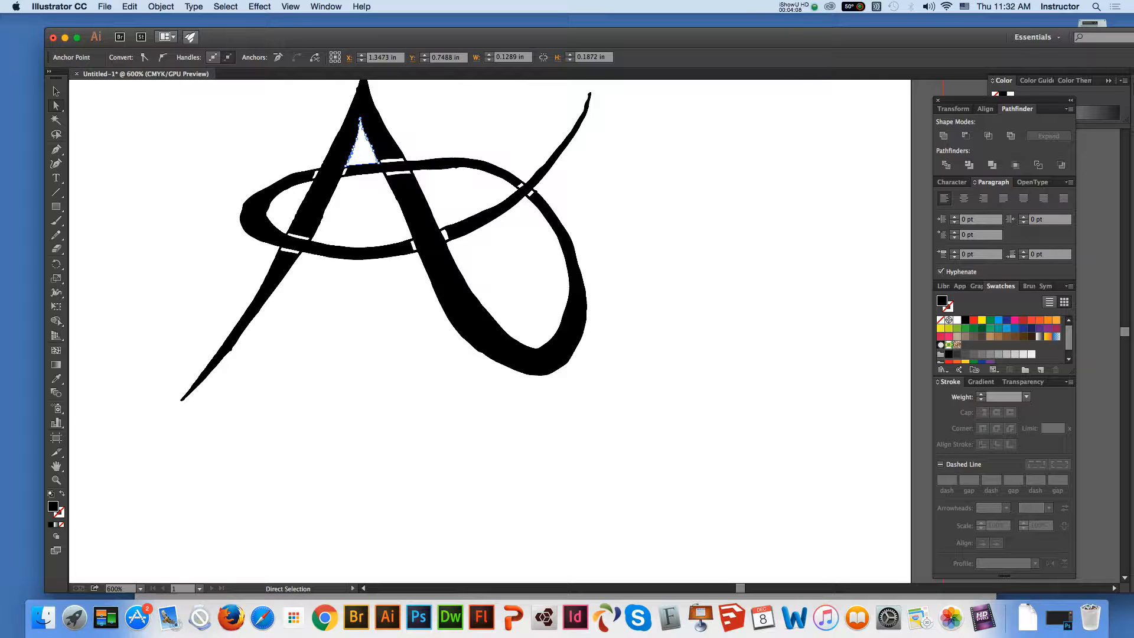
left_click(56, 481)
left_click(419, 136)
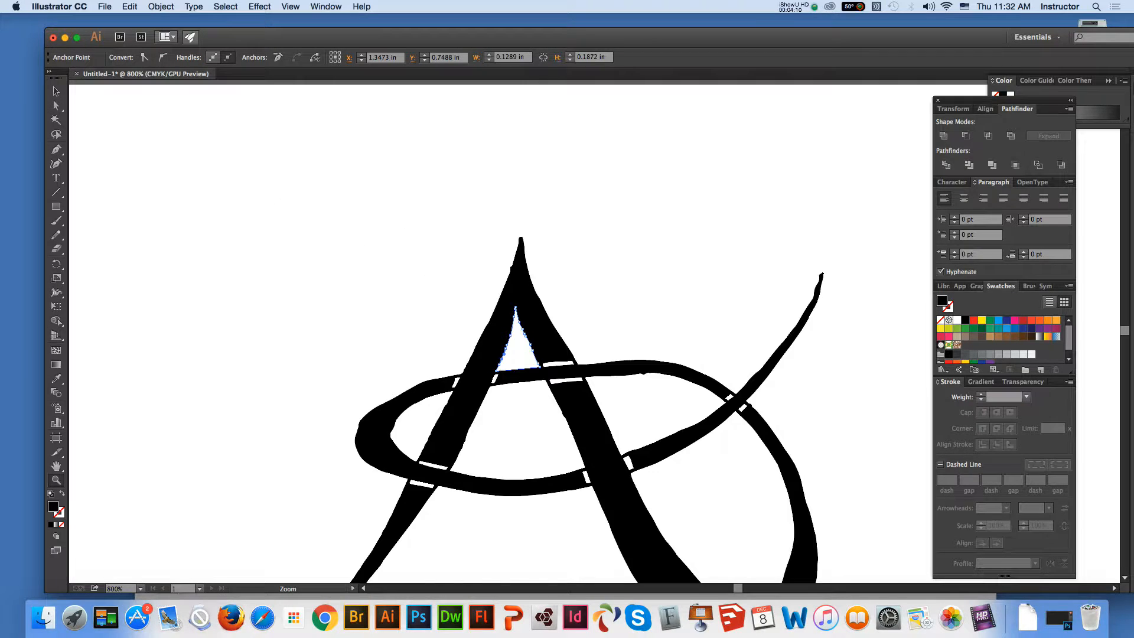
Remove surplus anchor points from the right outer edge of the A's peak with the Delete Anchor Point tool
key("a")
left_click(542, 303)
left_click(56, 150)
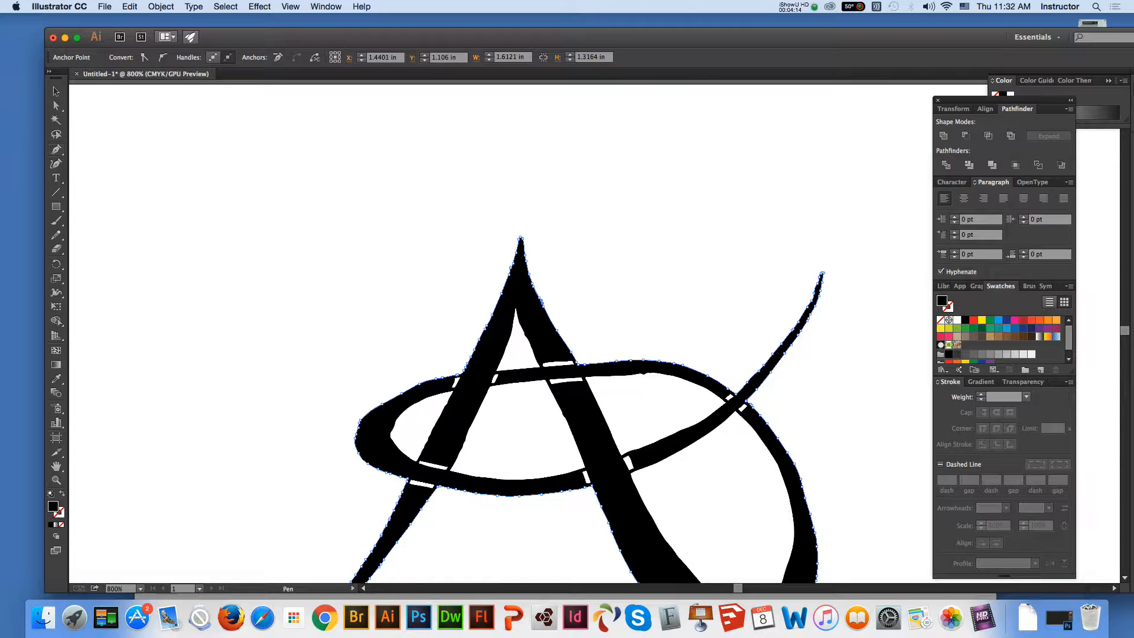
left_click(56, 149)
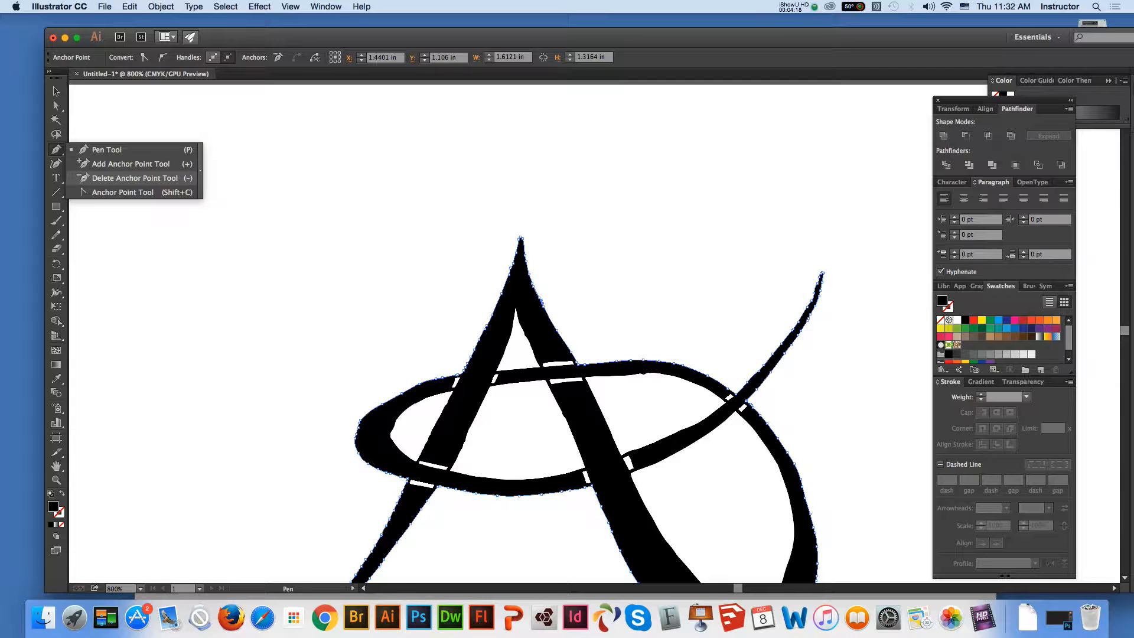
left_click(134, 178)
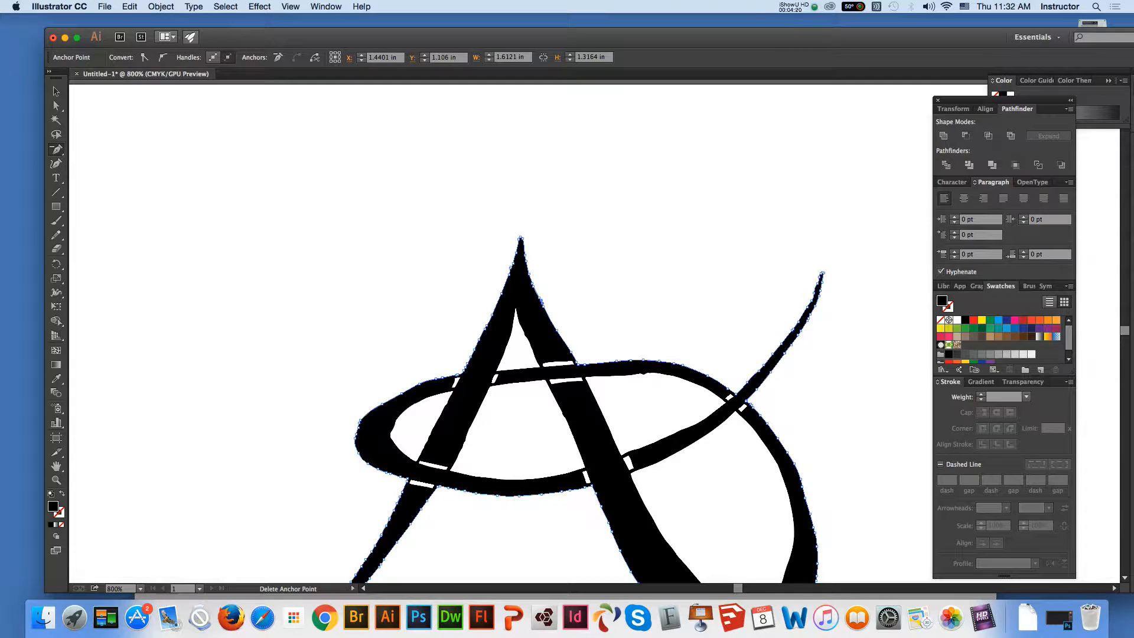
left_click(541, 302)
key("a")
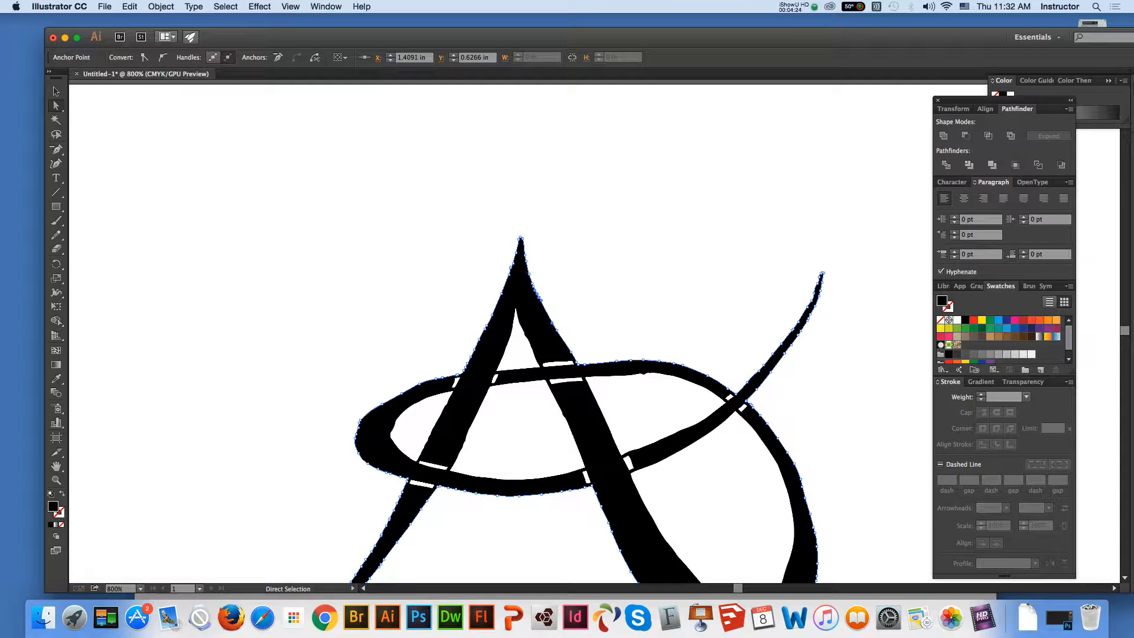
key("minus")
left_click(529, 274)
key("v")
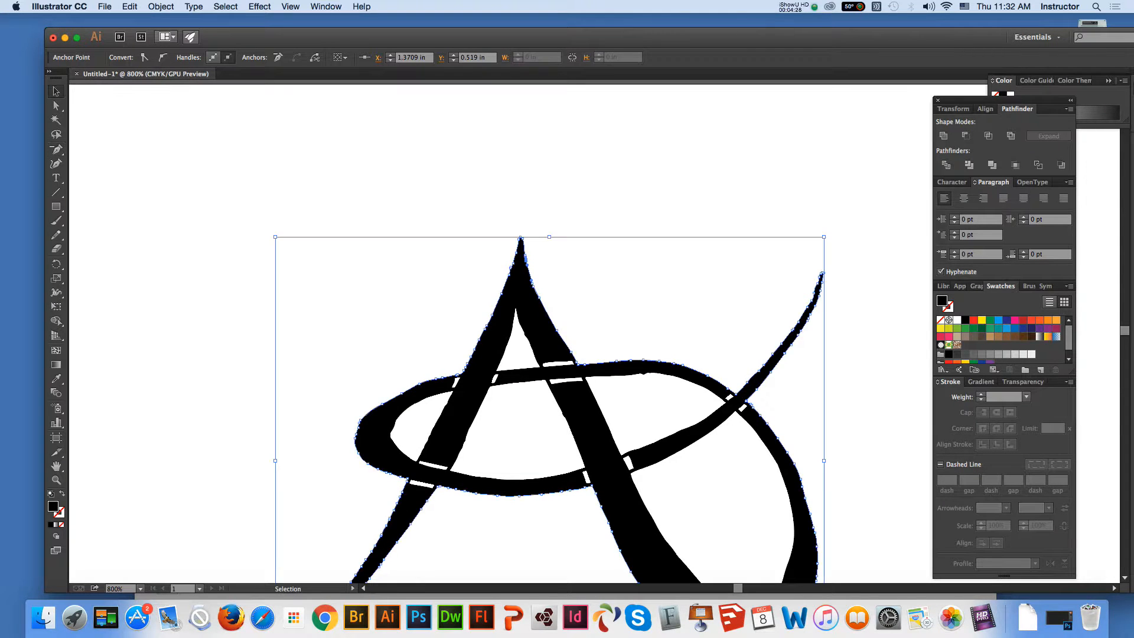
key("a")
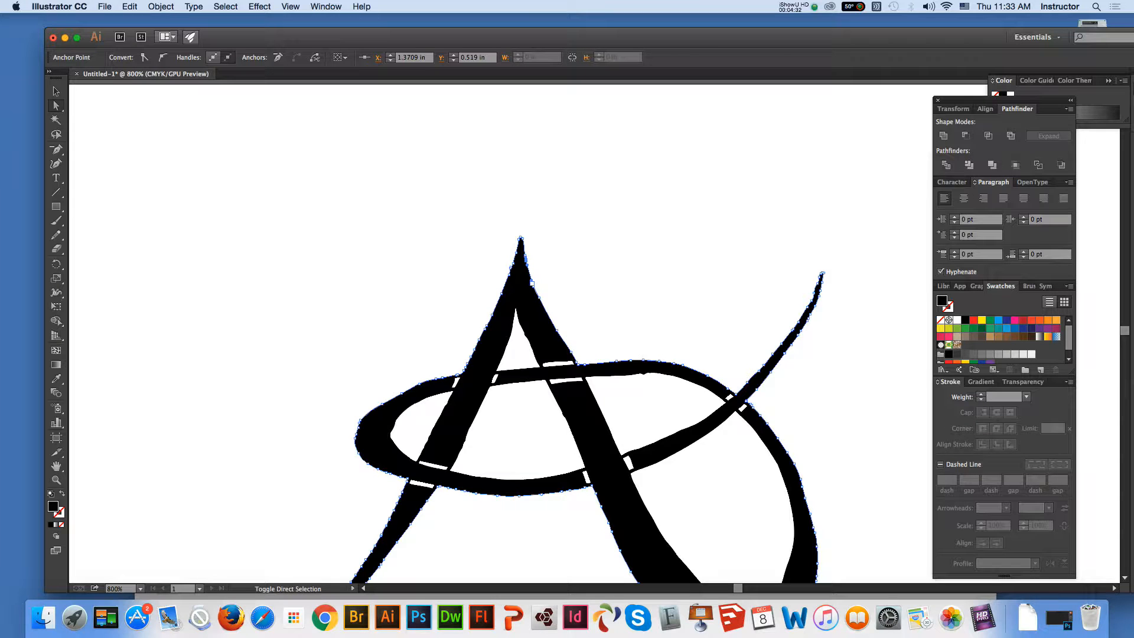
key("super+a")
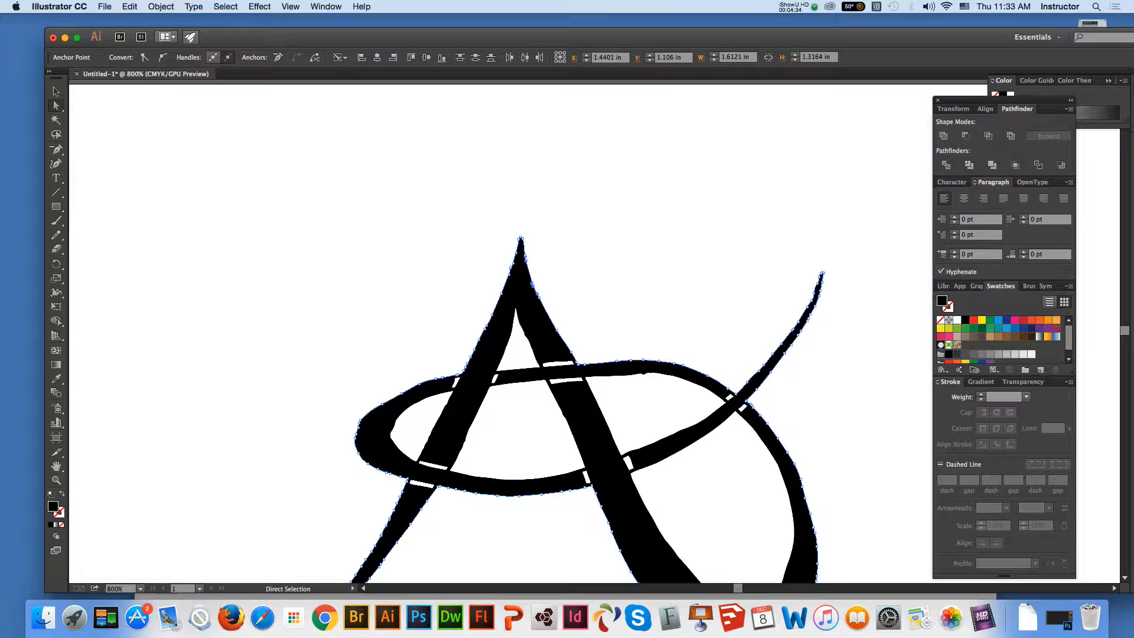
key("Delete")
key("super+shift+a")
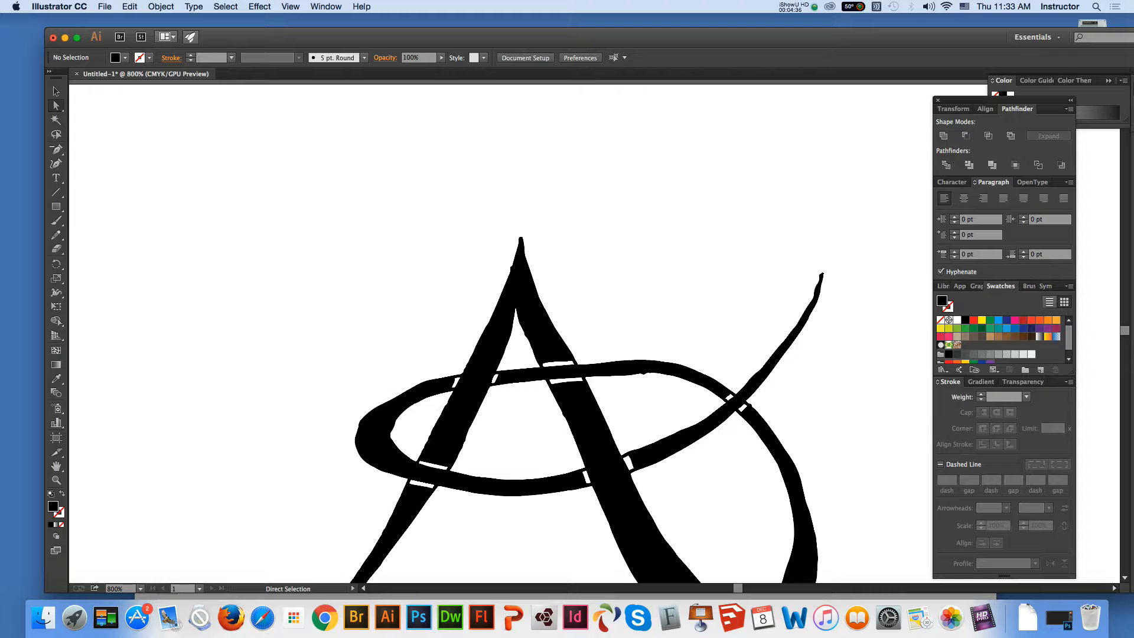
key("super+a")
left_click(56, 149)
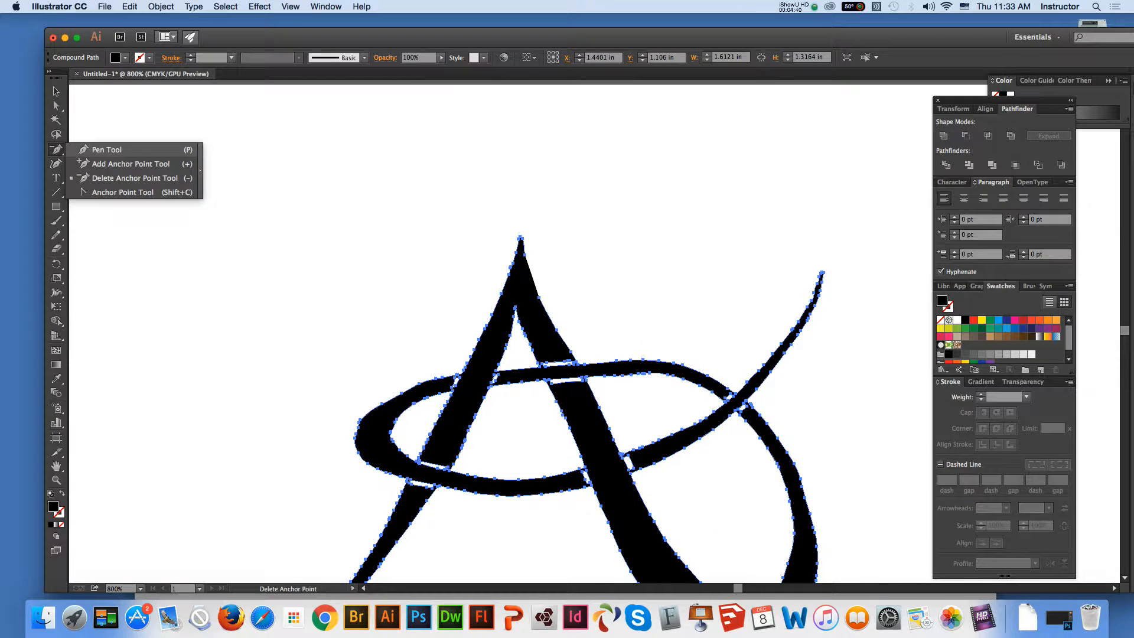
key("p")
left_click(539, 298)
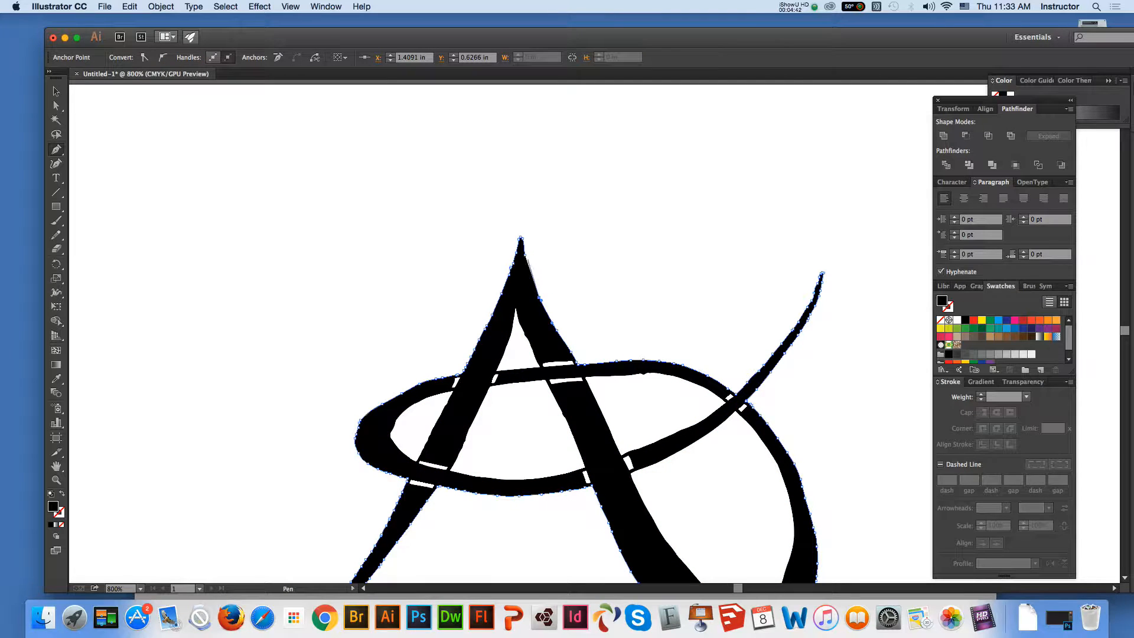
left_click(525, 254)
Try moving one anchor point on the right edge of the A's peak outward, and undo the move
left_click(56, 106)
left_click(284, 212)
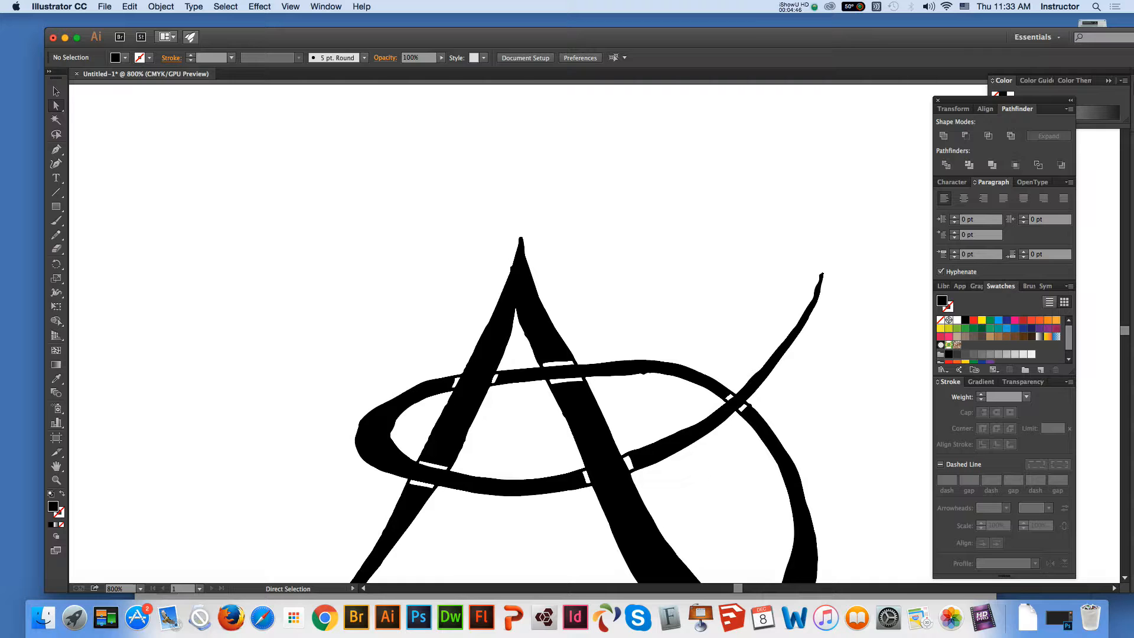
left_click(538, 298)
left_click_drag(538, 298, 565, 296)
key("super+z")
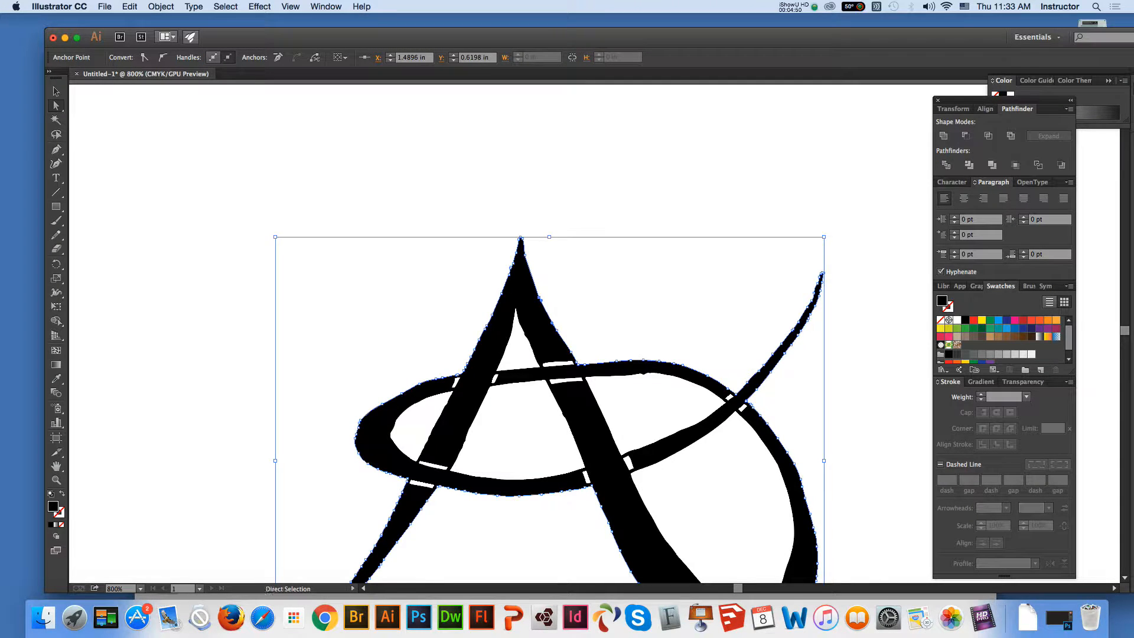
Delete the uneven anchor points on both outer edges just below the A's peak with the Delete Anchor Point tool
left_click(56, 150)
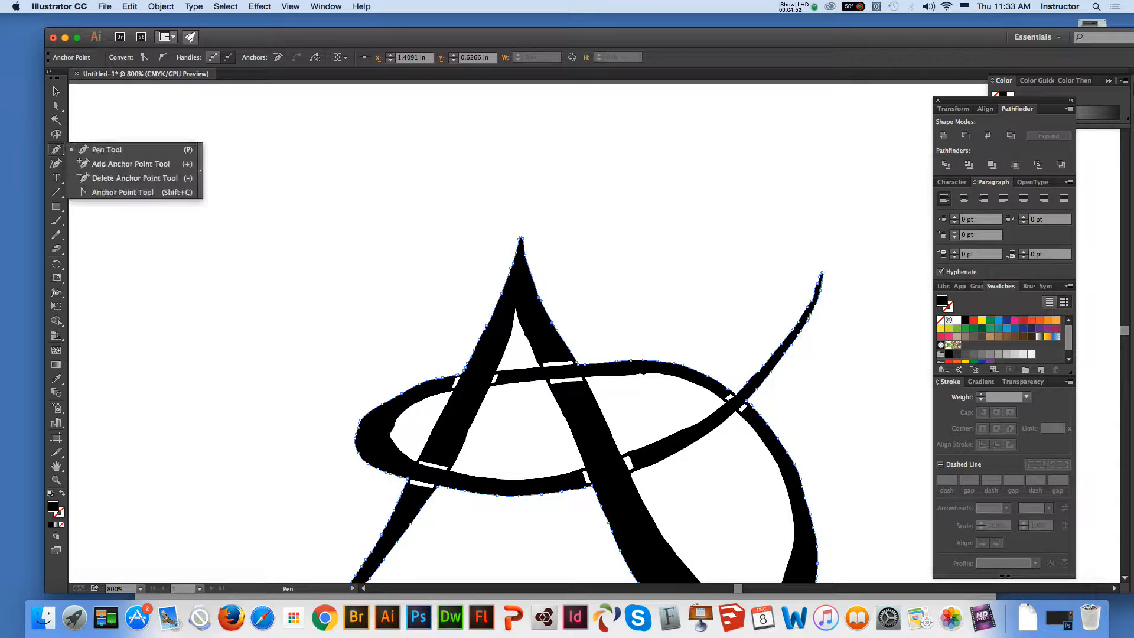
left_click(135, 177)
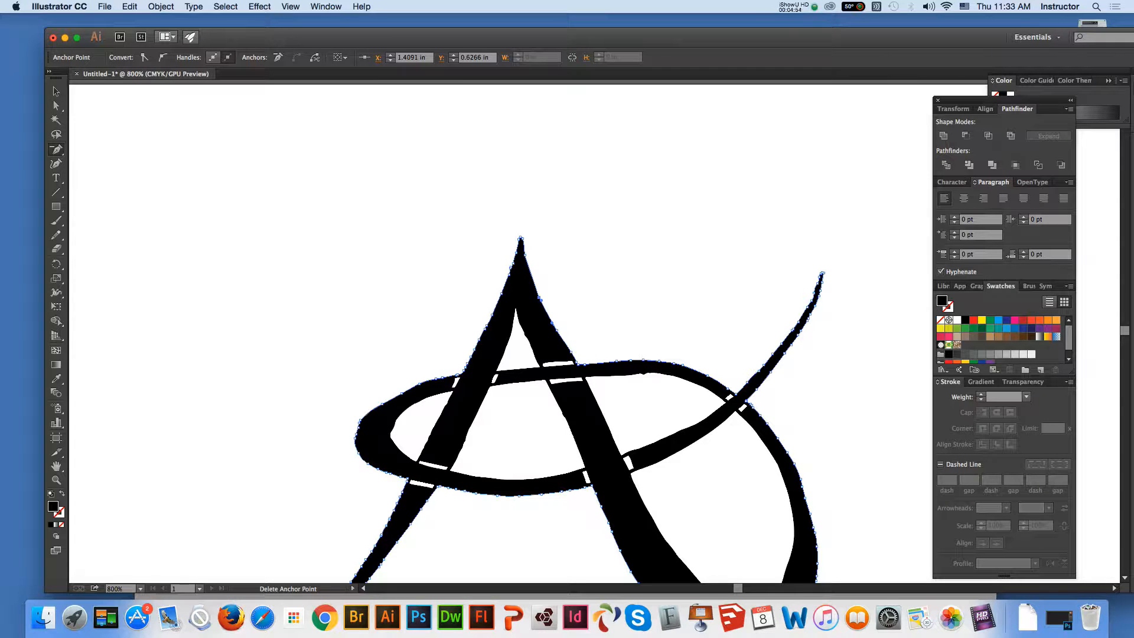
left_click(539, 299)
left_click(513, 264)
left_click(511, 267)
left_click(509, 272)
left_click(769, 408)
Straighten the A's left outer edge between the peak and the oval at 1200% zoom by deleting its surplus anchor points
left_click(56, 480)
left_click(637, 333)
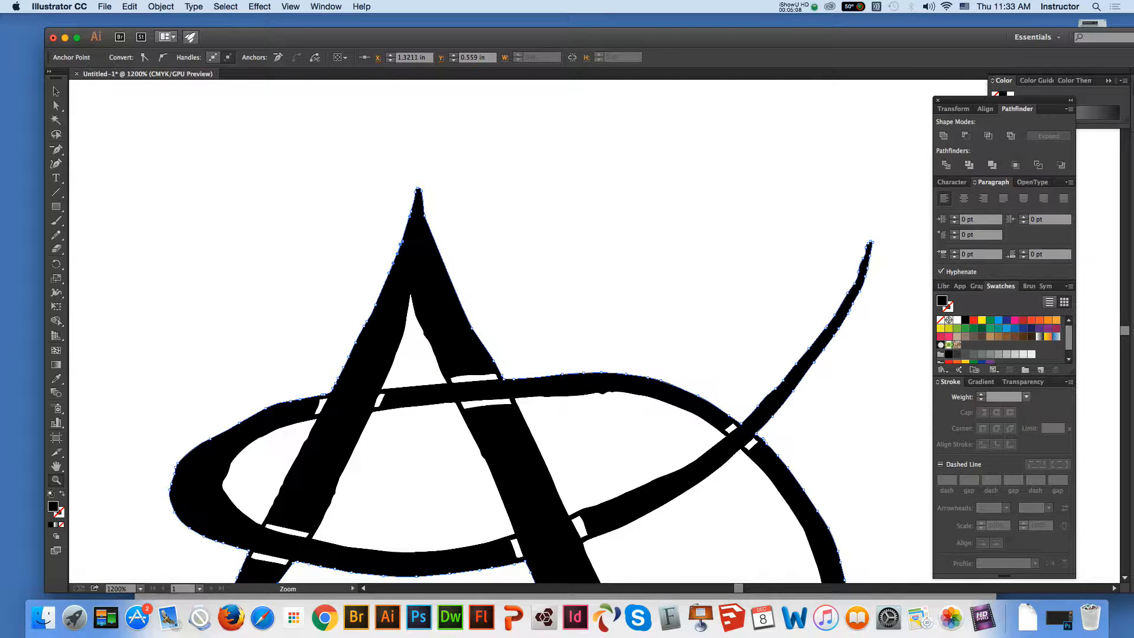
left_click(56, 150)
left_click(398, 250)
left_click(769, 408)
left_click(770, 409)
left_click(770, 409)
left_click(375, 305)
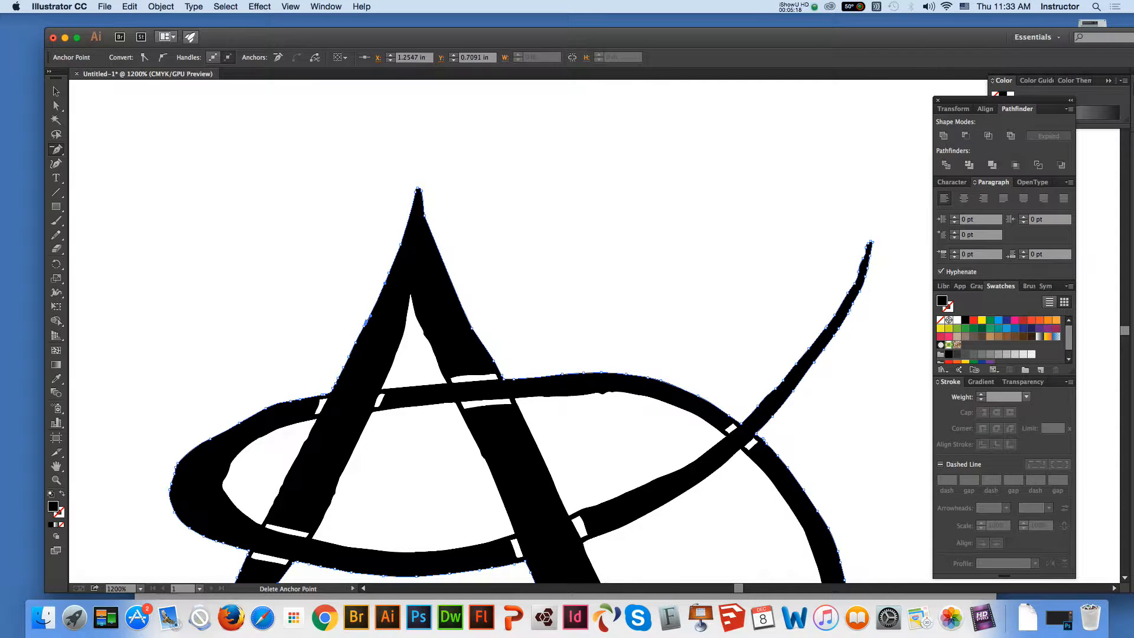
left_click(365, 321)
left_click(366, 322)
left_click(385, 283)
left_click(397, 252)
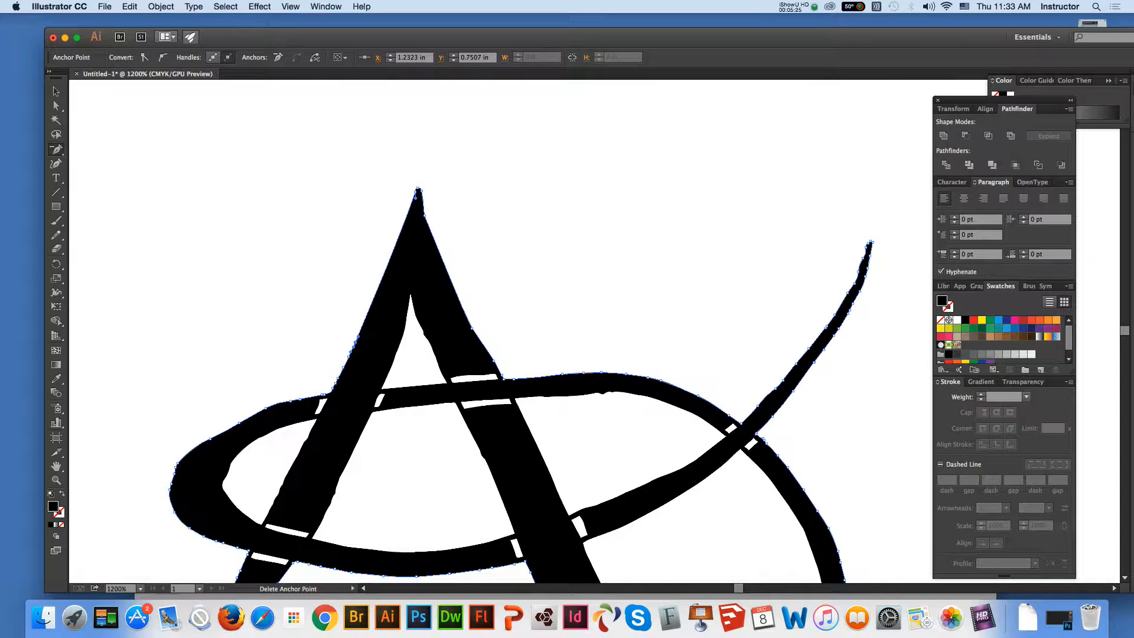
Smooth the A's right outer edge from the tip down to the oval by deleting its bumpy anchor points
left_click(424, 214)
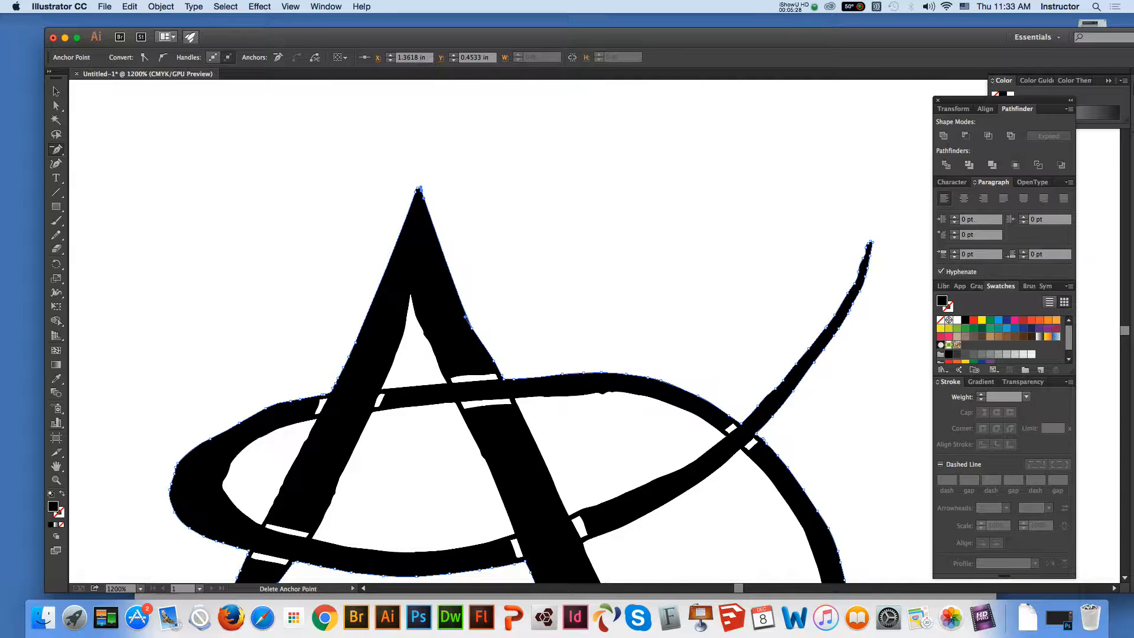
left_click(464, 317)
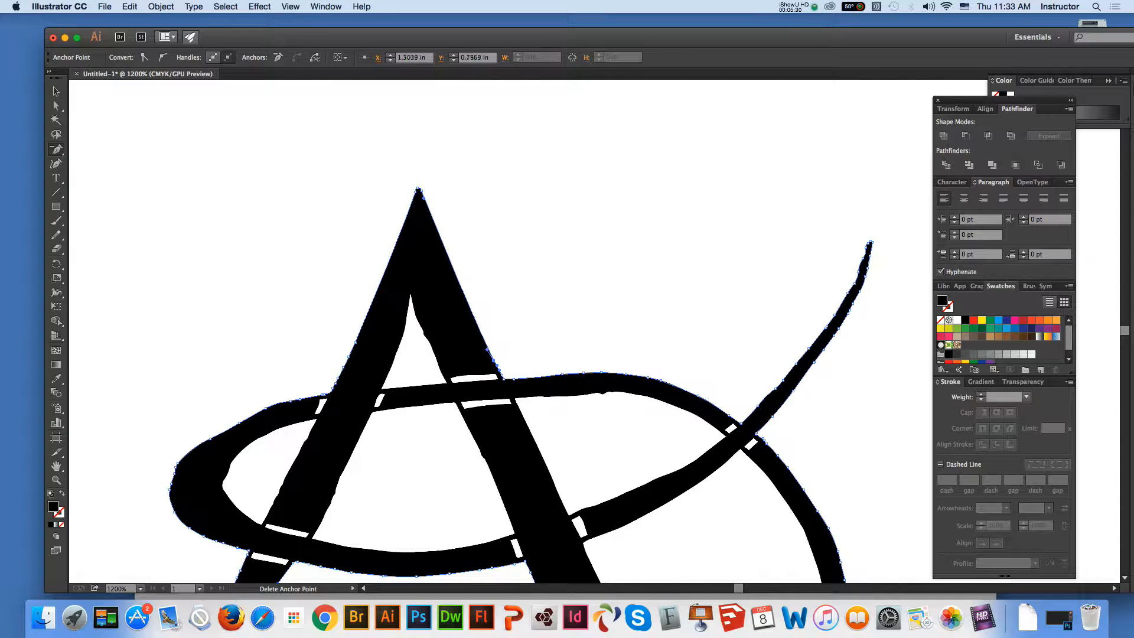
left_click(492, 356)
Delete the remaining surplus anchor points on the A's left outer edge where it meets the oval
left_click(338, 378)
left_click(769, 409)
left_click(335, 384)
left_click(349, 353)
left_click(332, 390)
Smooth the oval's upper-left outer edge by deleting its surplus anchor points and adjusting the curve around its left end
left_click(289, 401)
left_click(748, 439)
key("Return")
left_click(239, 423)
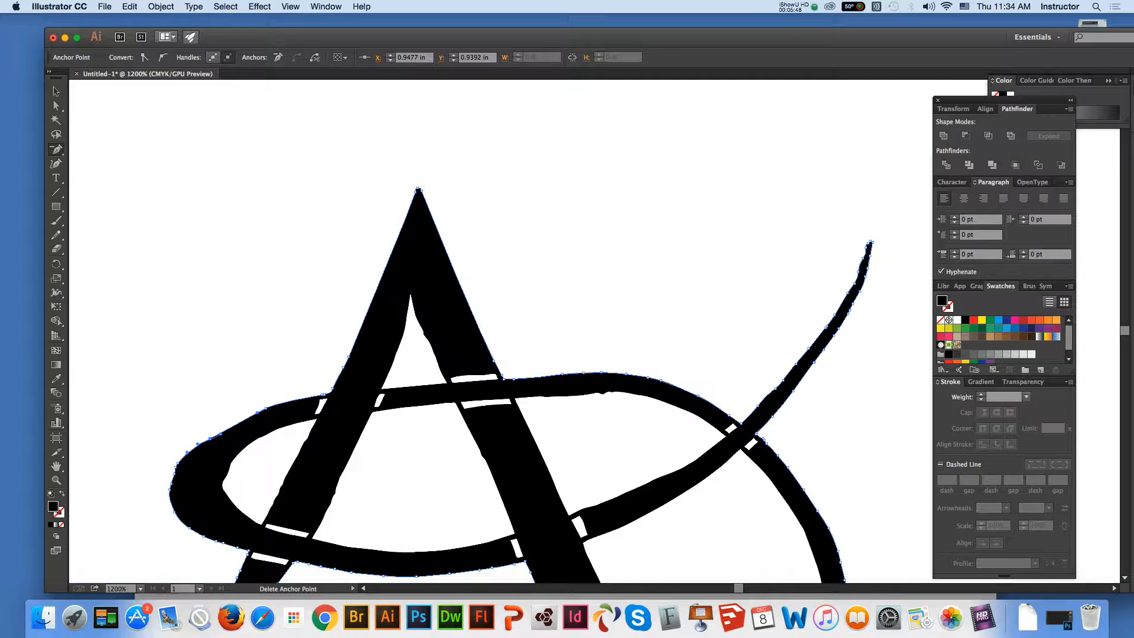
left_click(257, 413)
left_click(174, 474)
left_click(175, 469)
left_click(177, 464)
left_click(57, 105)
left_click_drag(197, 443, 168, 461)
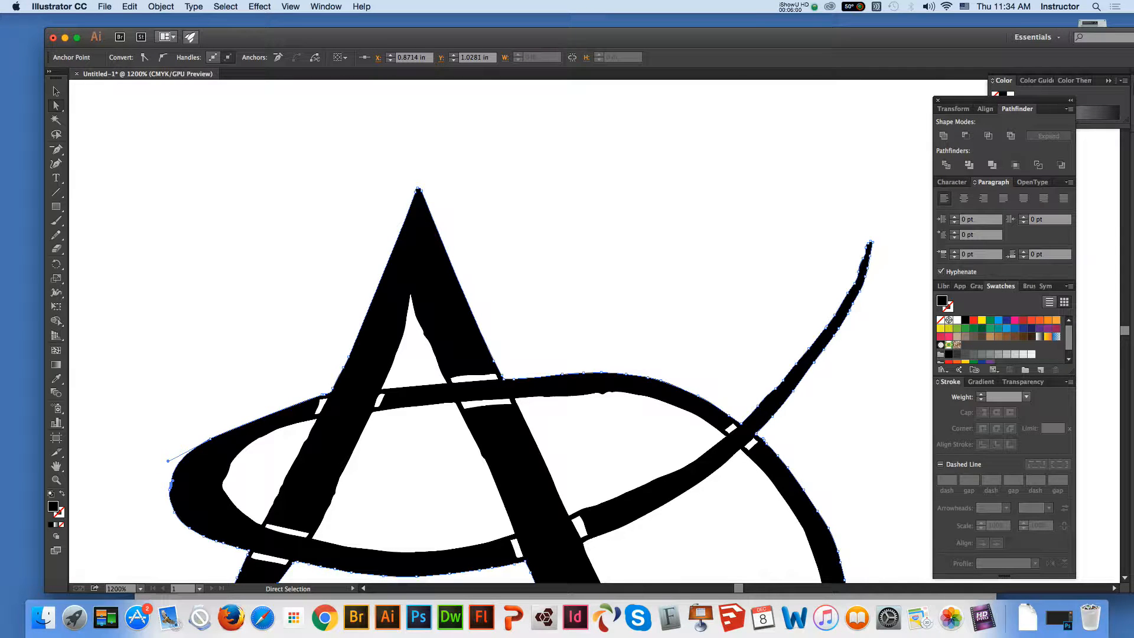
Delete the surplus anchor points around the oval's left tip and lower-left outer edge, and reshape that side into one smooth curve
left_click(56, 148)
left_click(170, 489)
left_click(175, 513)
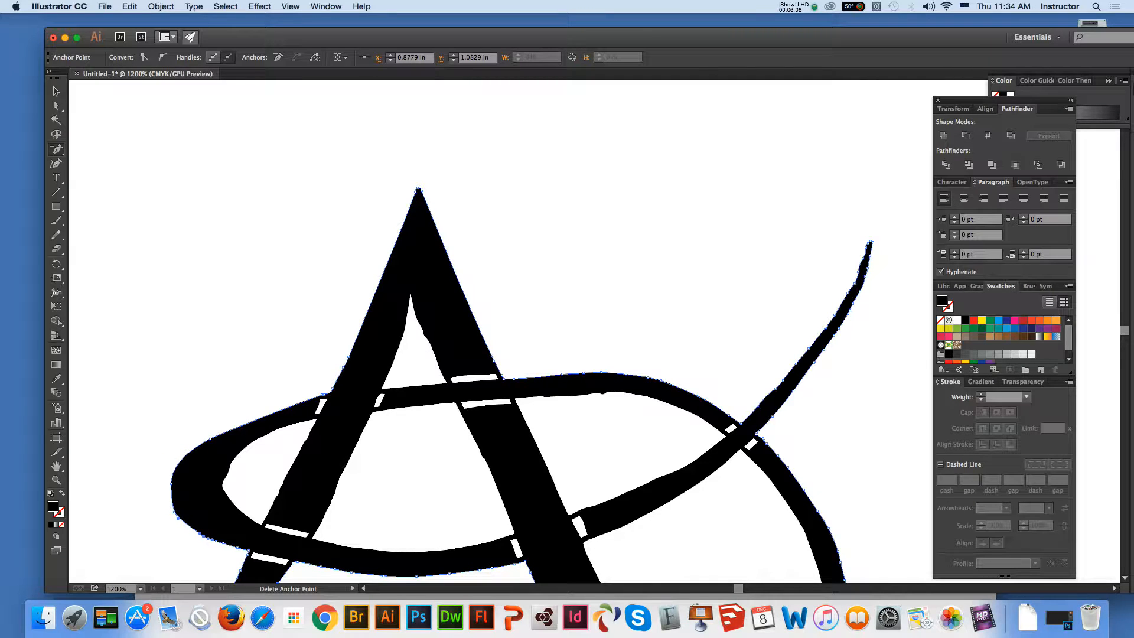
left_click(203, 535)
left_click(204, 536)
left_click(237, 547)
left_click(228, 544)
left_click(177, 518)
left_click(56, 106)
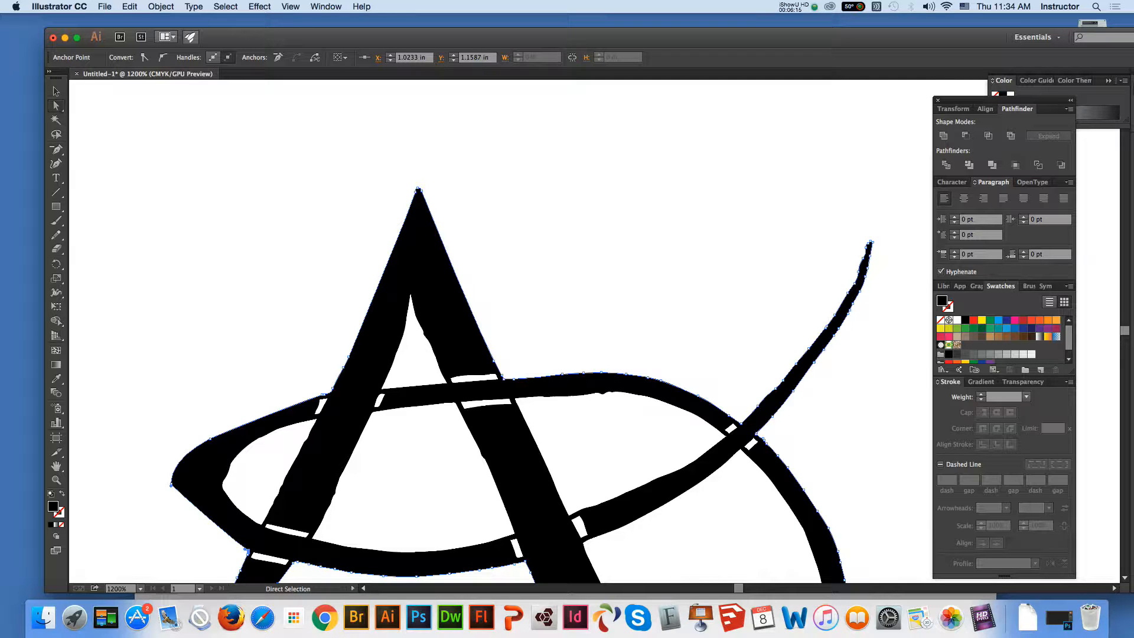
left_click_drag(171, 486, 172, 516)
Delete the crowded anchor points around the rounded left end of the oval's left inner opening
left_click(225, 492)
left_click(56, 150)
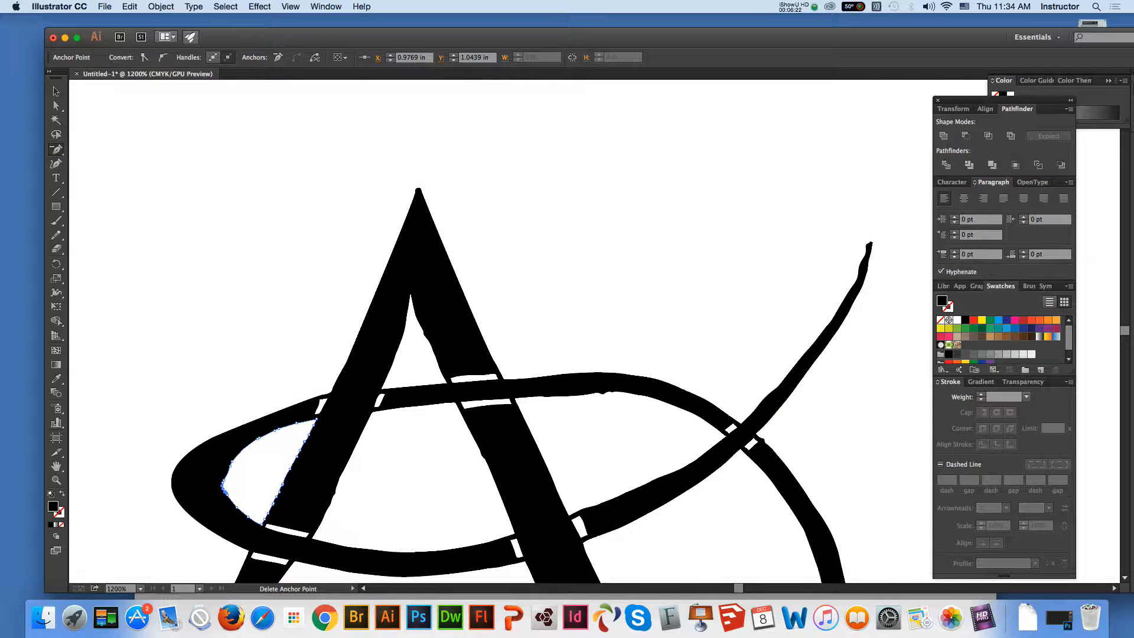
left_click(223, 481)
left_click(229, 470)
key("Return")
left_click(231, 462)
left_click(231, 465)
left_click(770, 409)
left_click(223, 484)
left_click(237, 507)
left_click(227, 493)
Delete the anchor points along the upper edge of the left inner opening and bend the remaining segment into a smooth curve
left_click(274, 430)
left_click(296, 423)
left_click(278, 428)
left_click(258, 438)
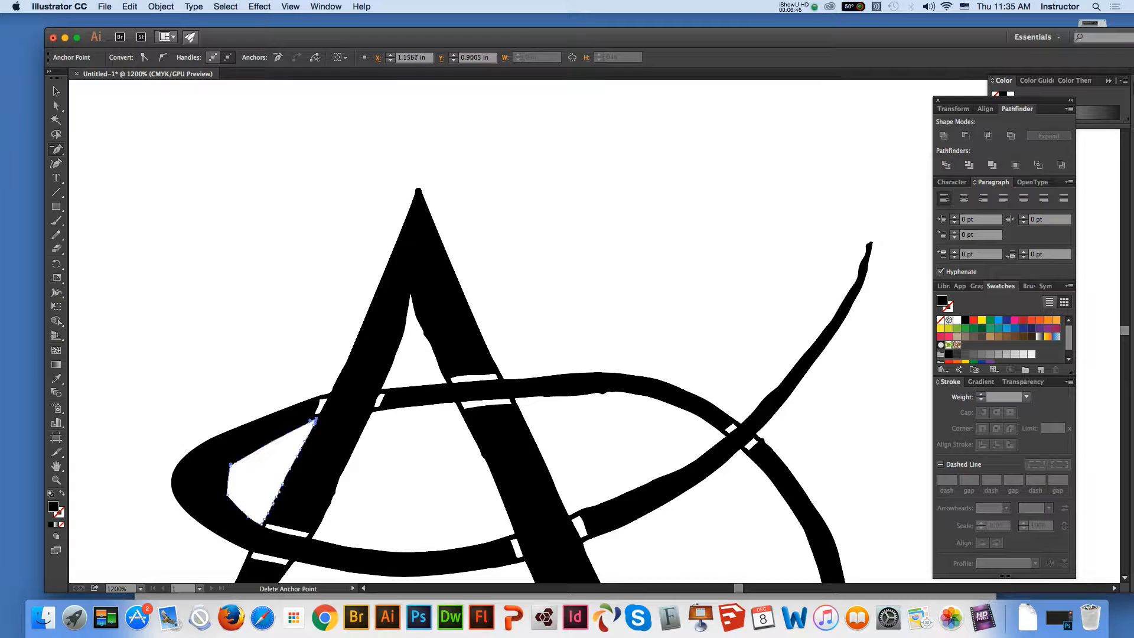
left_click(312, 422)
key("Return")
left_click(230, 464)
key("super")
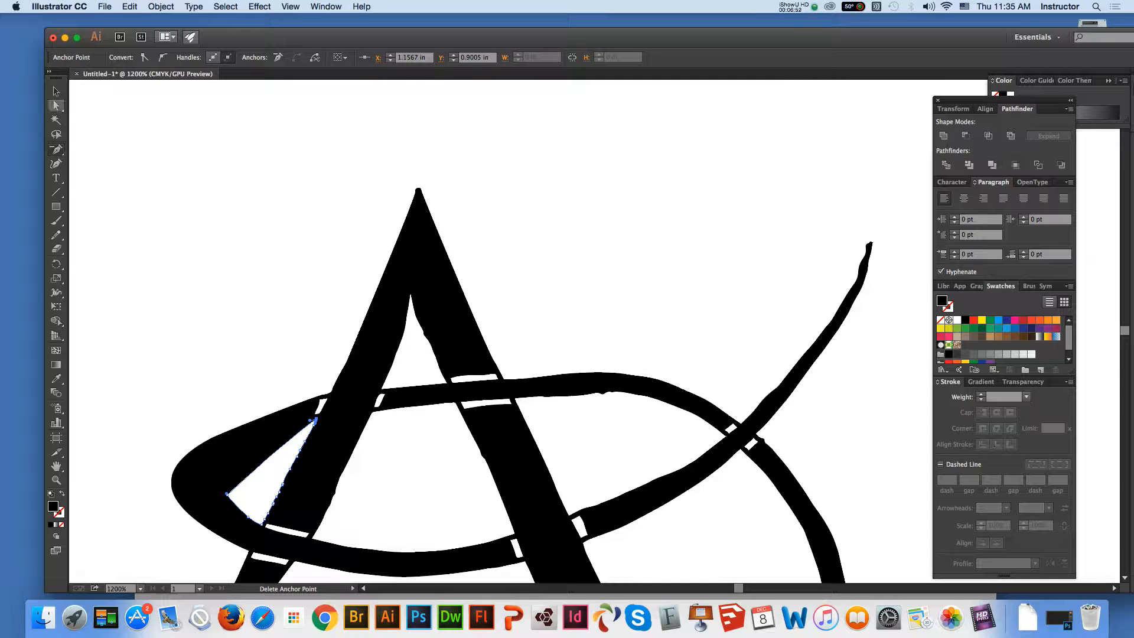
left_click_drag(227, 493, 185, 453)
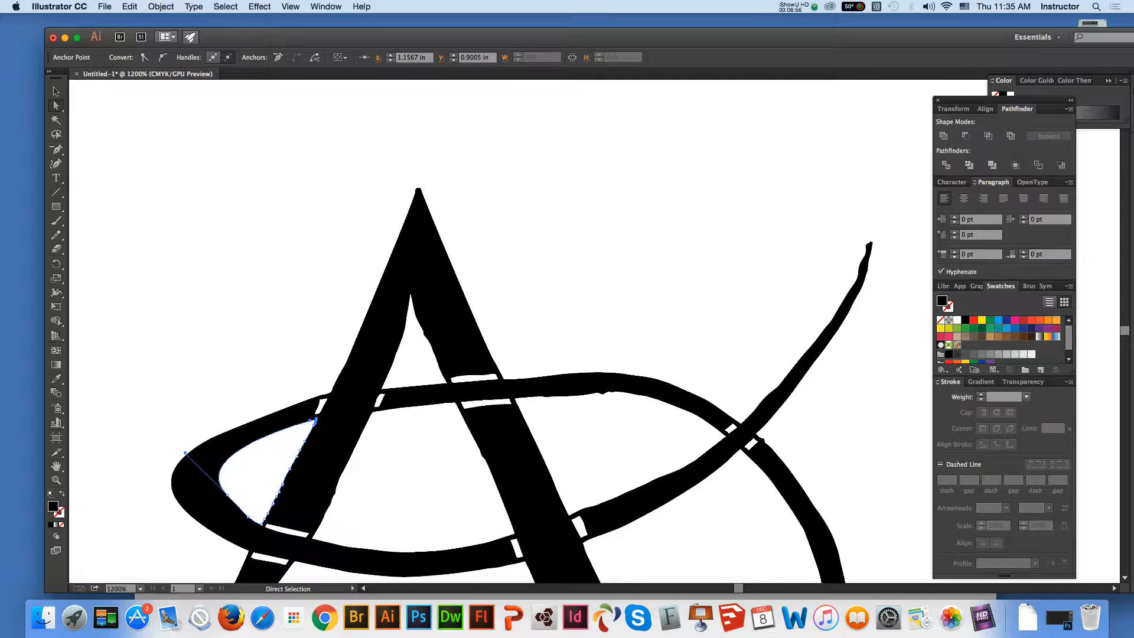
Delete the uneven anchor points along the straight side of the left inner opening, where it borders the A's left leg
key("minus")
left_click(304, 441)
left_click(299, 451)
left_click(299, 454)
key("Return")
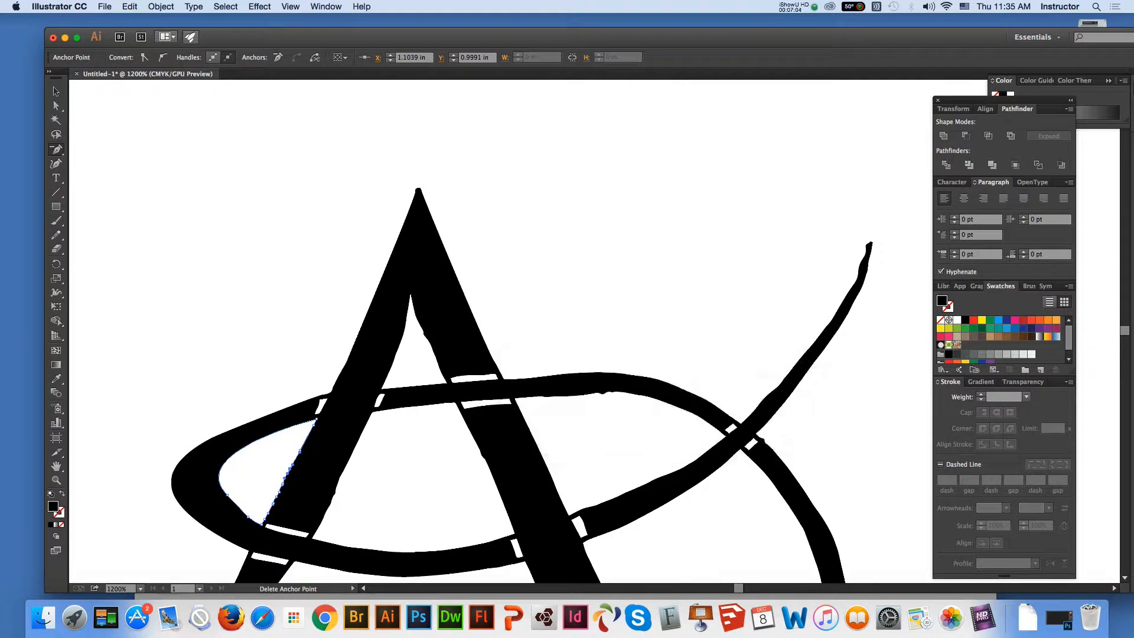
left_click(284, 478)
left_click(280, 487)
left_click(278, 495)
key("Return")
Delete more surplus anchor points on the straight side of the left inner opening, down toward its lower corner
left_click(300, 450)
left_click(282, 485)
left_click(271, 508)
left_click(277, 496)
left_click(274, 502)
left_click(270, 510)
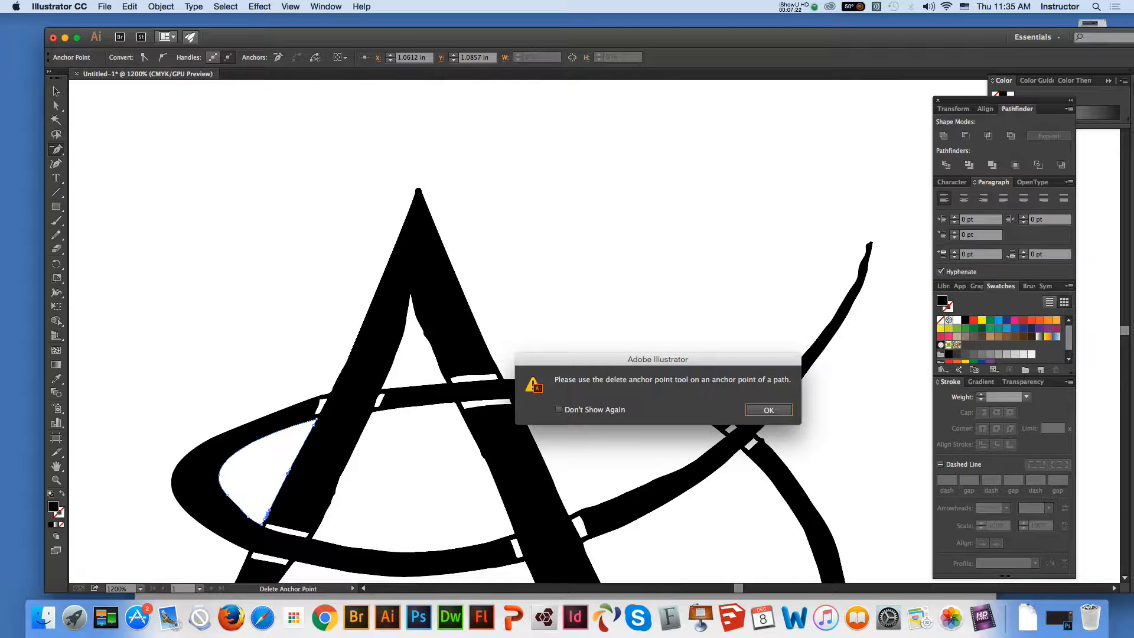
key("Return")
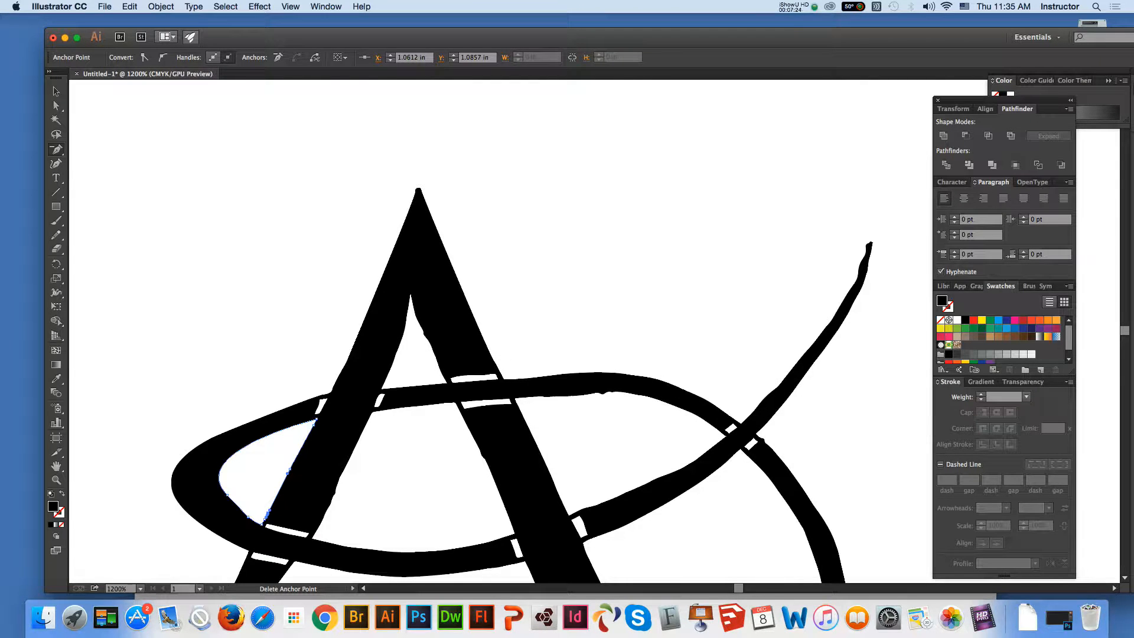
At 1600% zoom, delete the remaining surplus anchor points on the straight side and lower edge of the left inner opening
left_click(56, 466)
left_click_drag(283, 472, 311, 296)
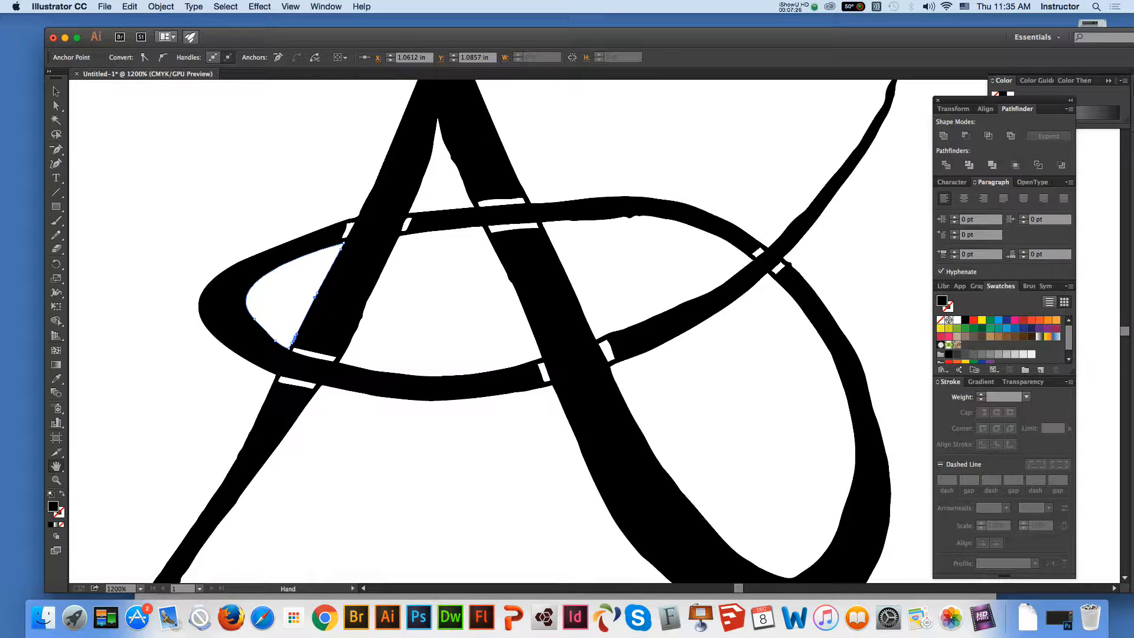
left_click(56, 92)
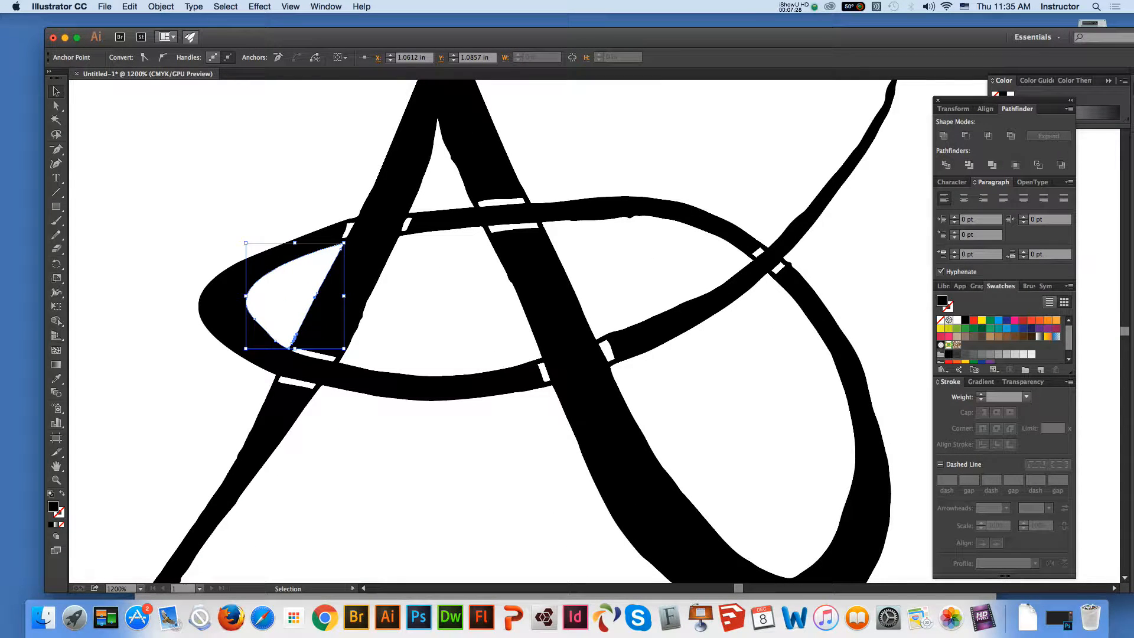
left_click(56, 480)
left_click(437, 310)
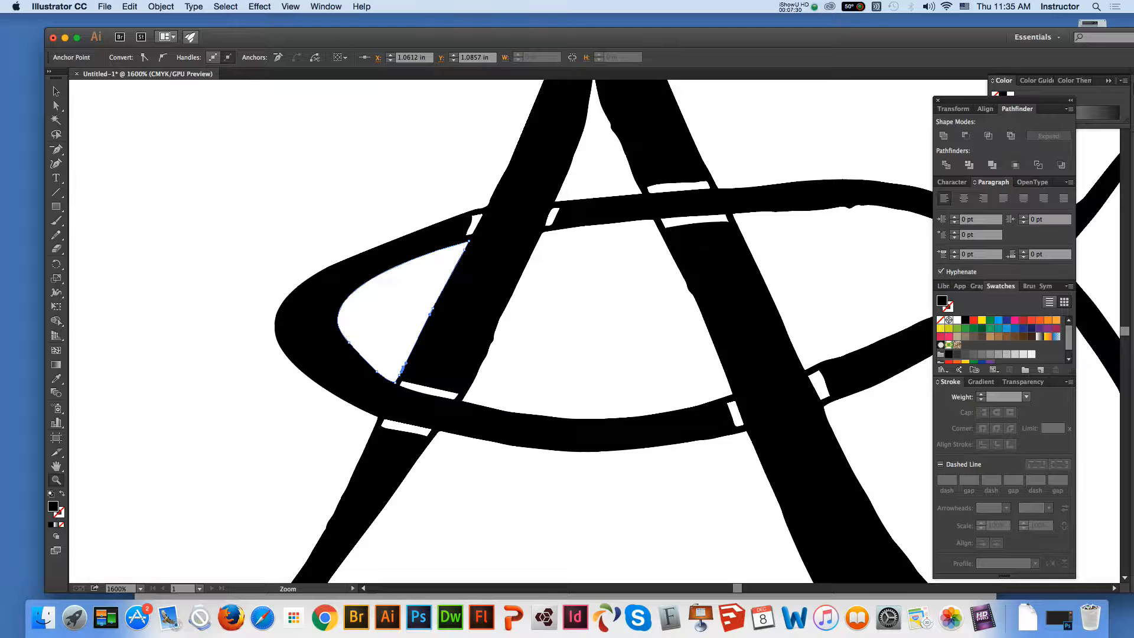
key("minus")
left_click(377, 372)
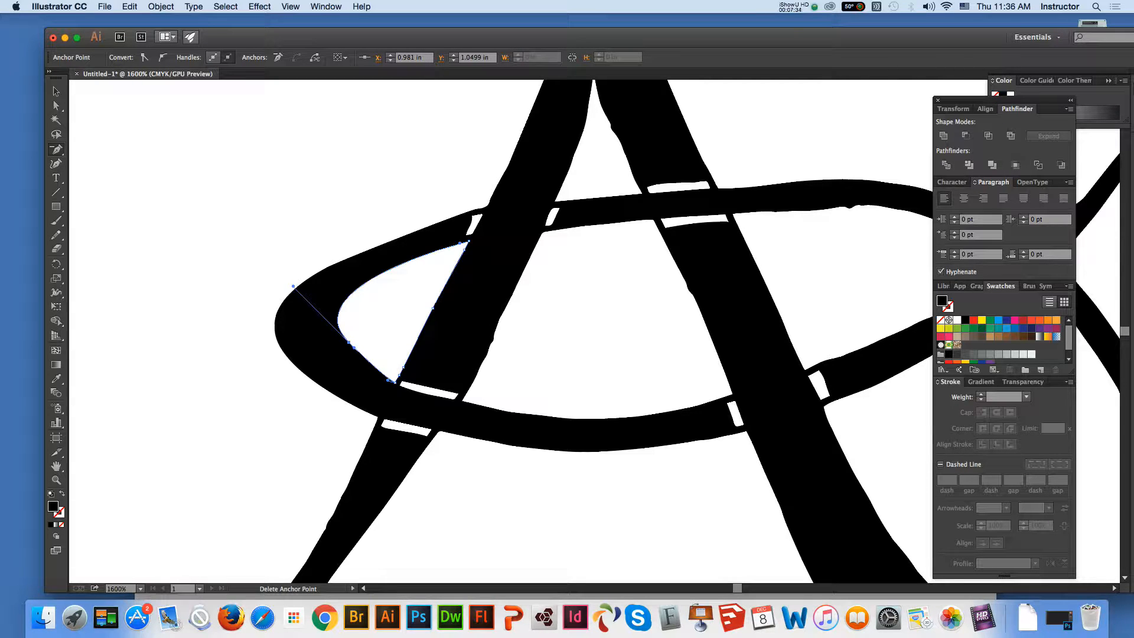
left_click(403, 367)
left_click(430, 311)
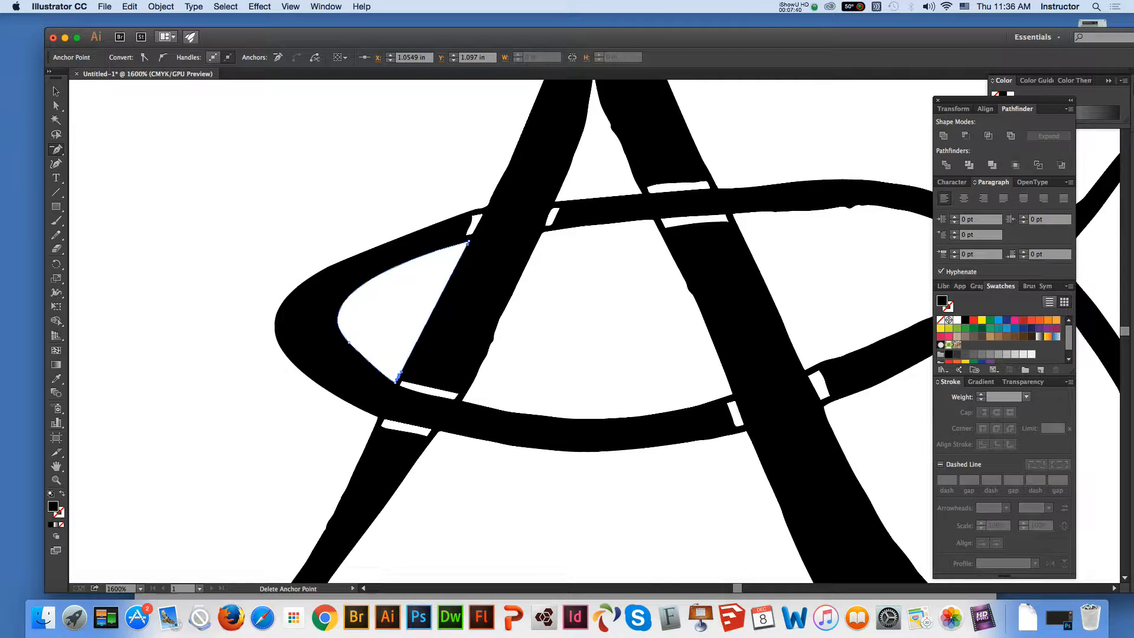
left_click(399, 375)
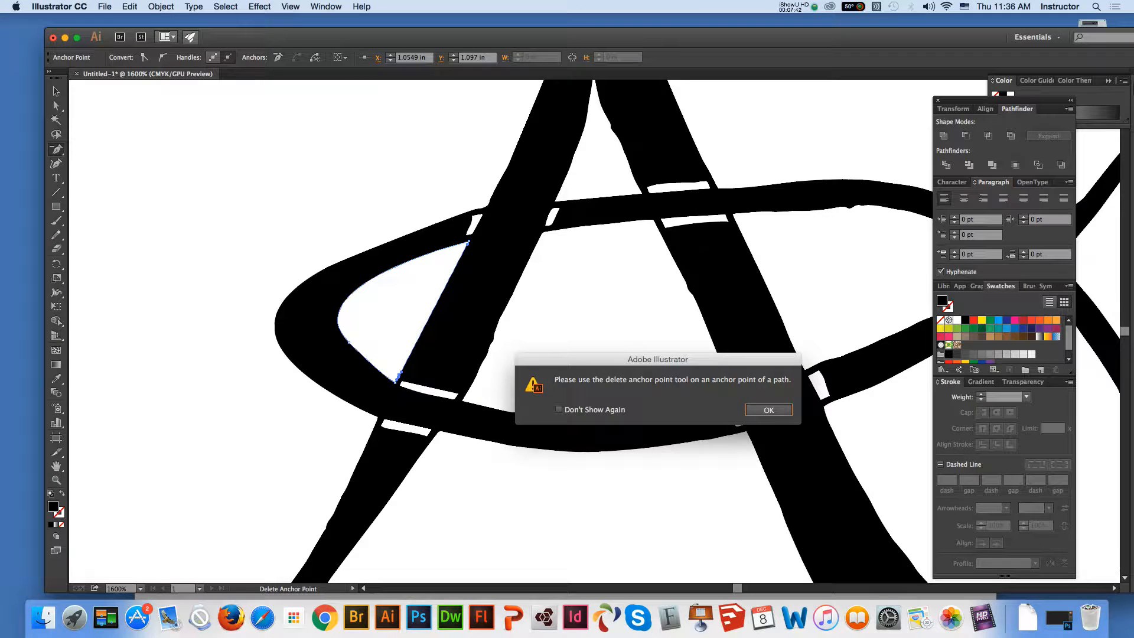
left_click(768, 409)
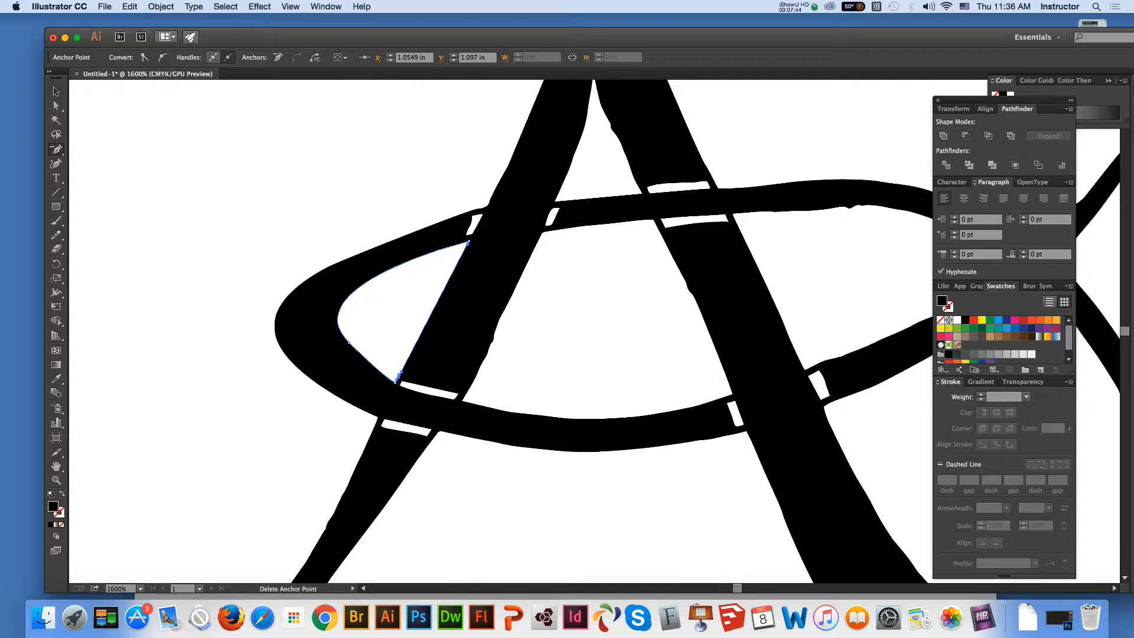
left_click(399, 375)
left_click(768, 410)
Try to remove the leftover anchor points at the corners of the left inner opening using Direct Selection
left_click(56, 105)
left_click(201, 195)
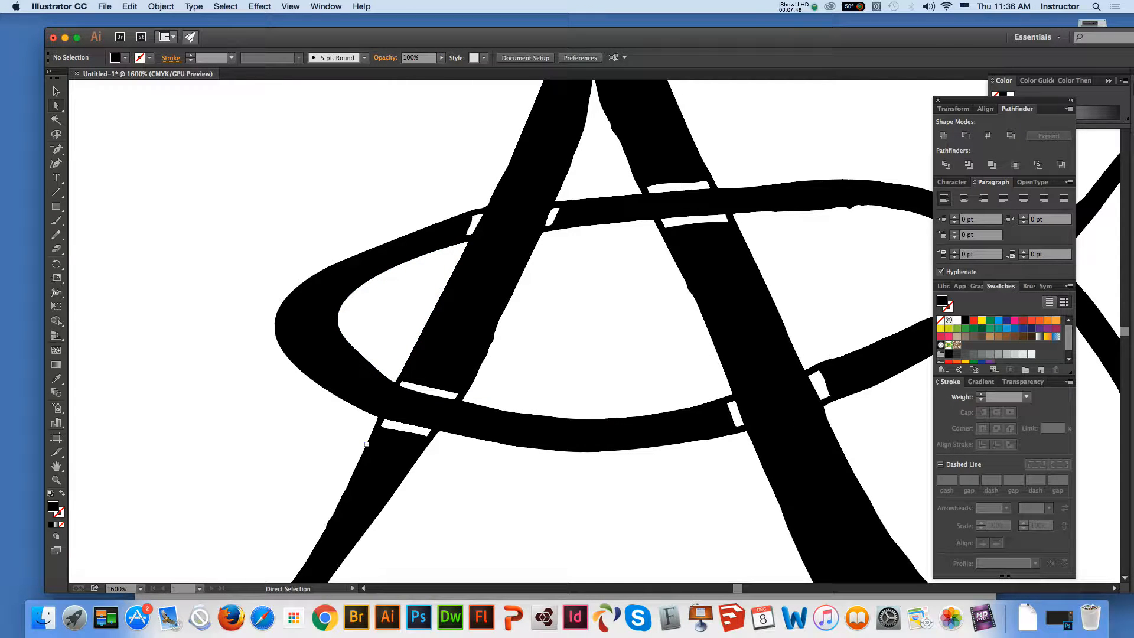
left_click(367, 443)
key("space")
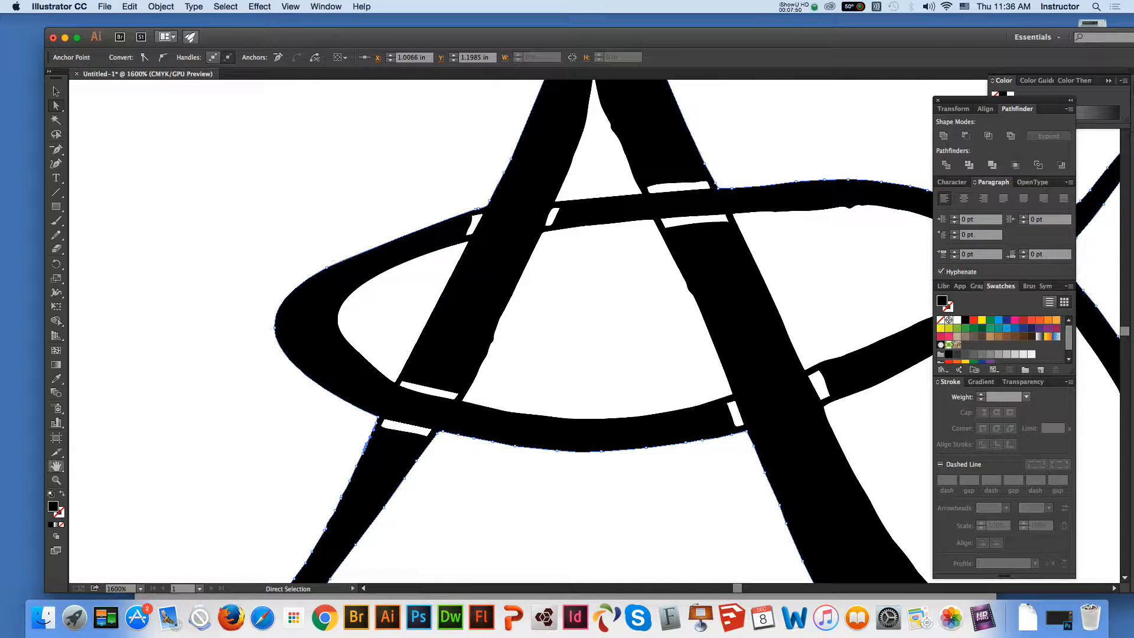
key("space")
left_click_drag(378, 449, 350, 370)
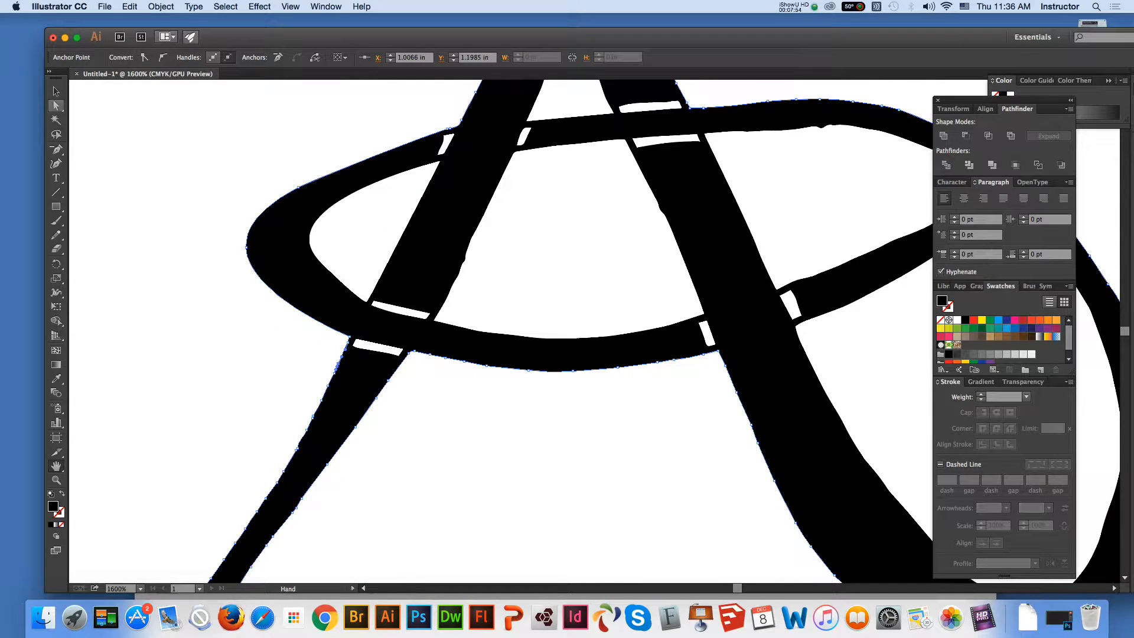
left_click(367, 302)
left_click(369, 299)
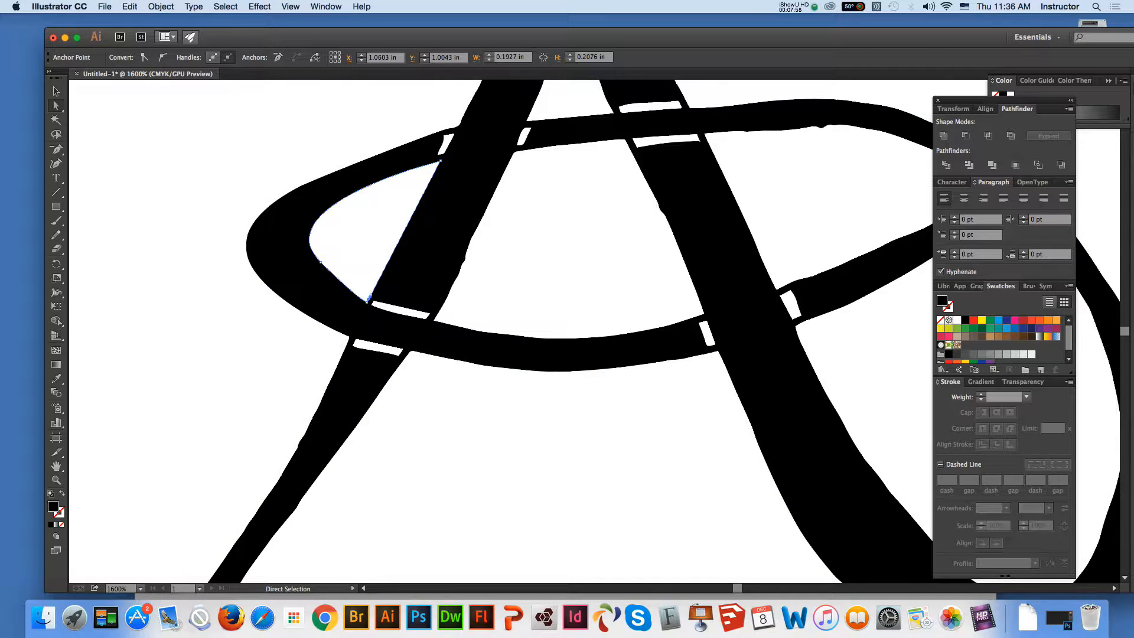
left_click(431, 169)
key("Delete")
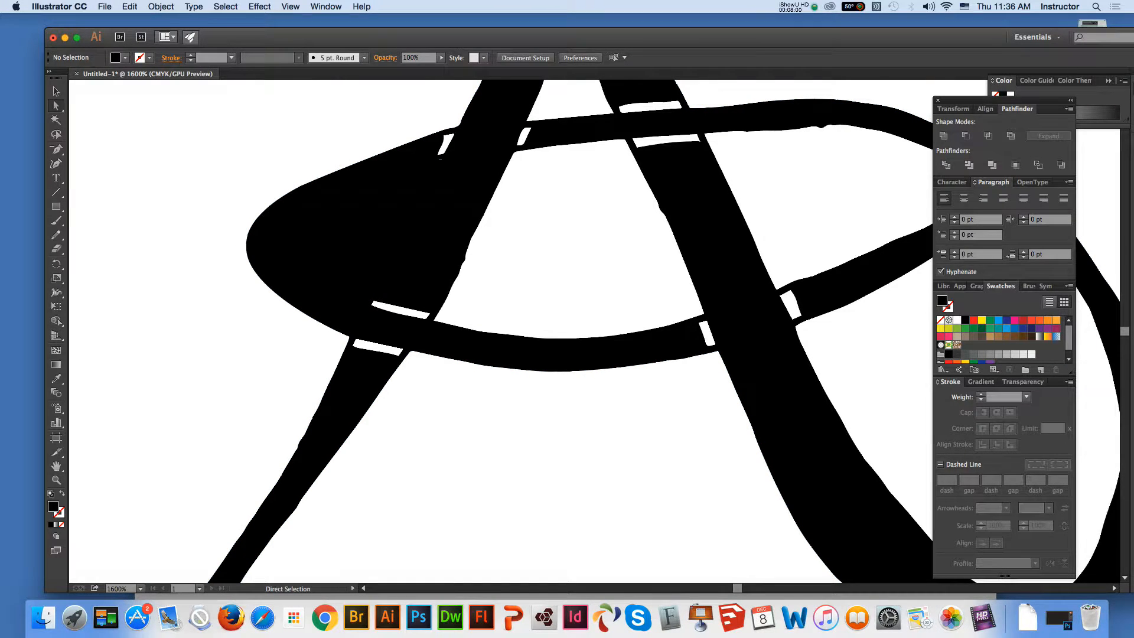
Undo the deletion of the oval's left inner opening
key("super+z")
key("super+z")
key("super+z")
key("super+z")
key("super+z")
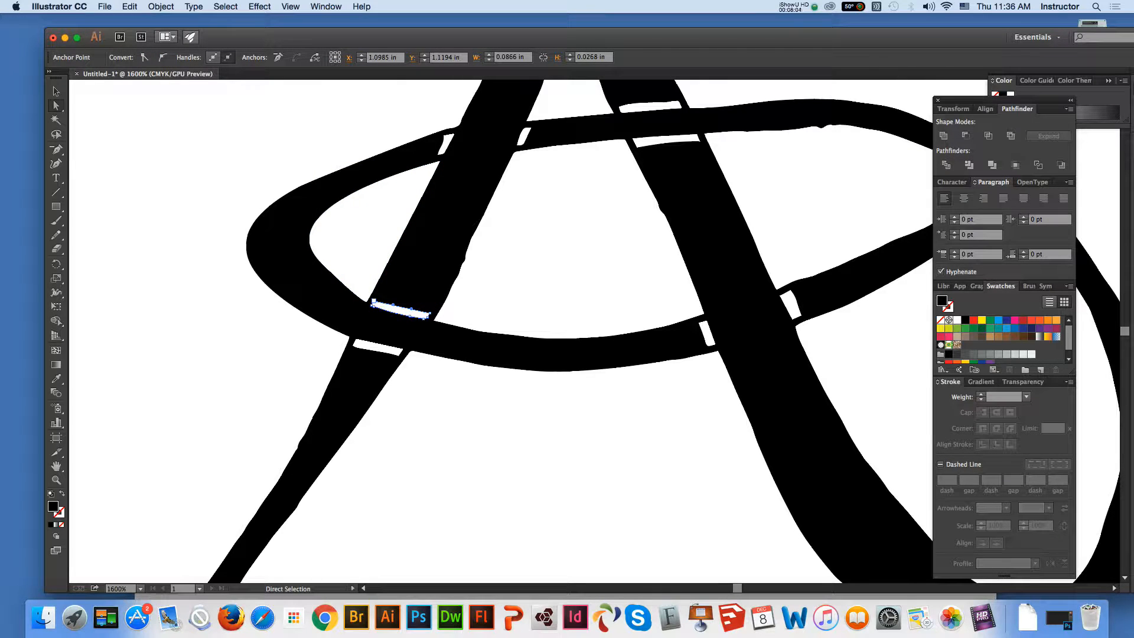
Extend both ends of the white gap between the A's left leg and the oval's lower band by moving its corner anchor points
left_click_drag(373, 301, 366, 296)
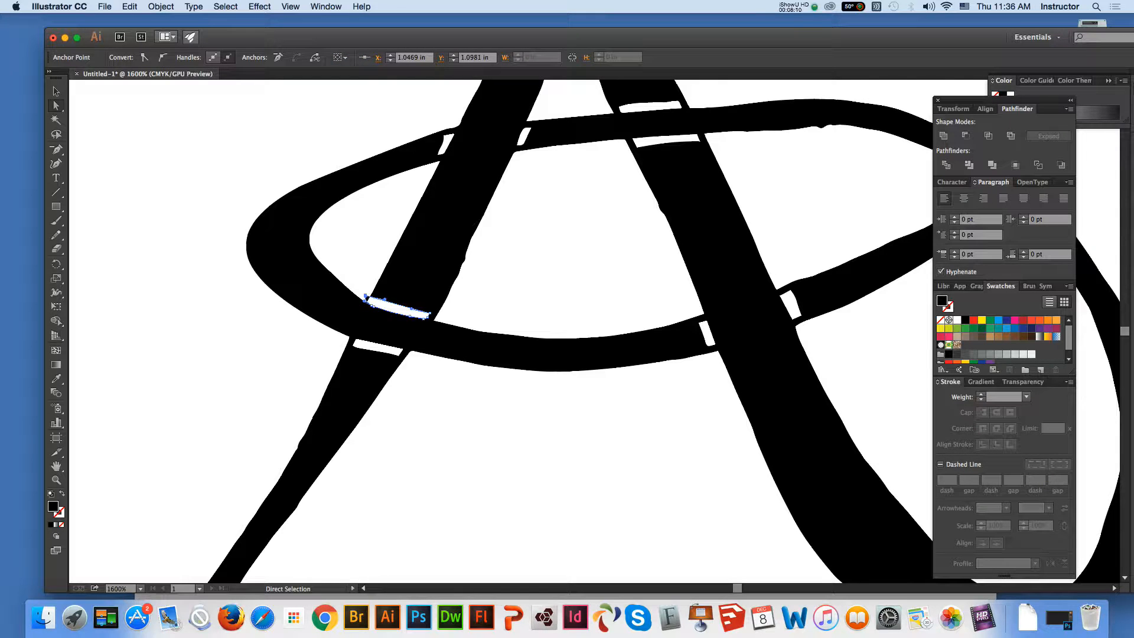
left_click_drag(429, 314, 447, 315)
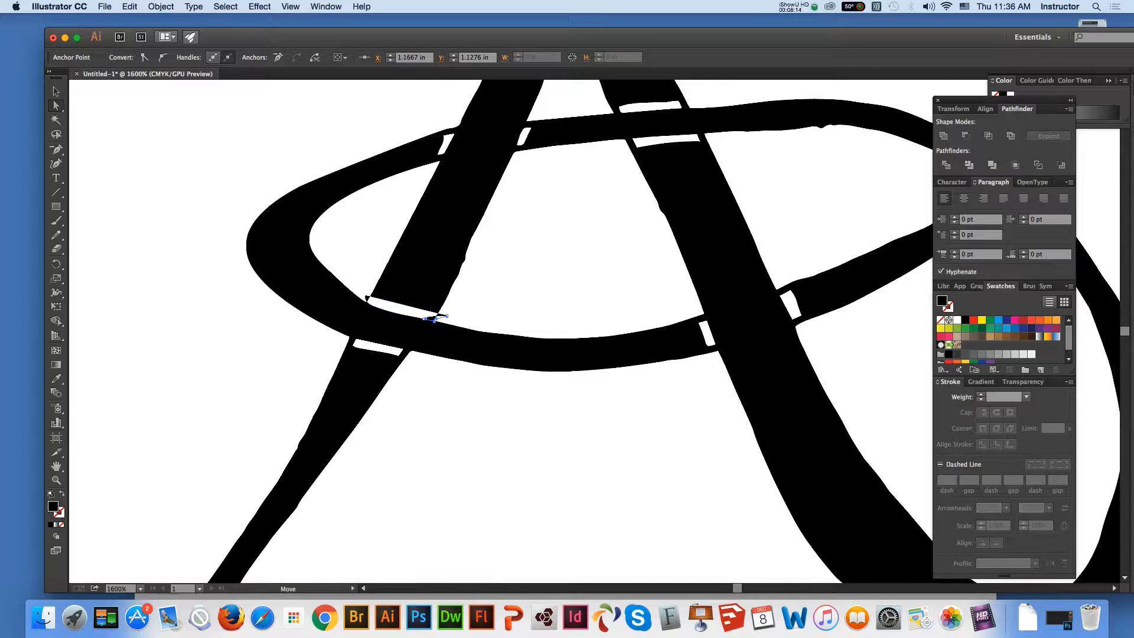
key("super+shift+a")
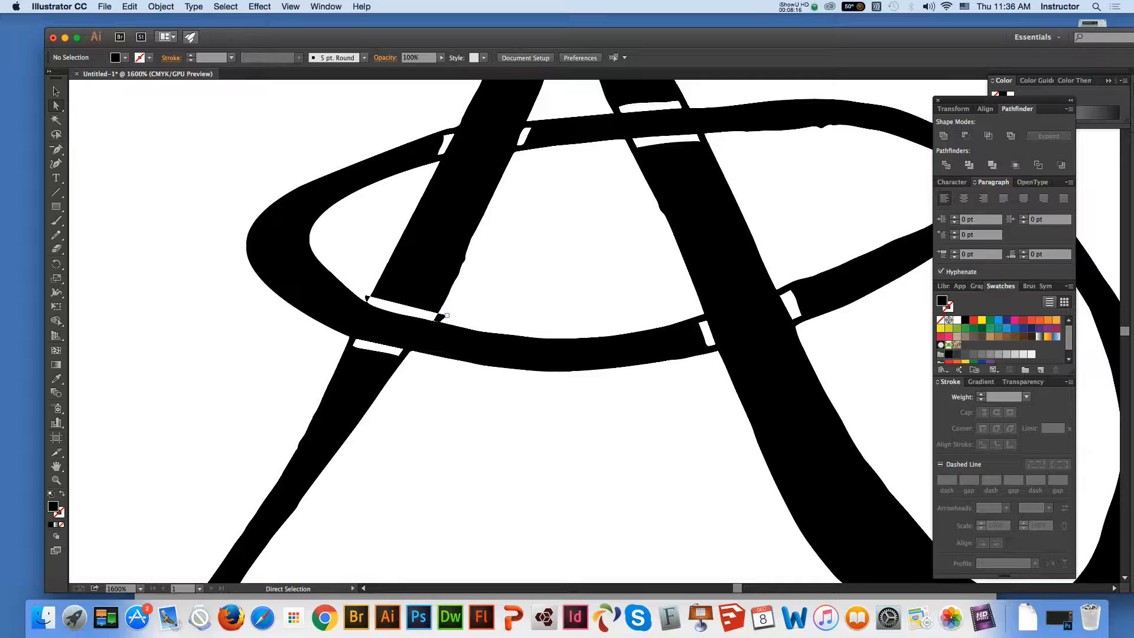
left_click(446, 316)
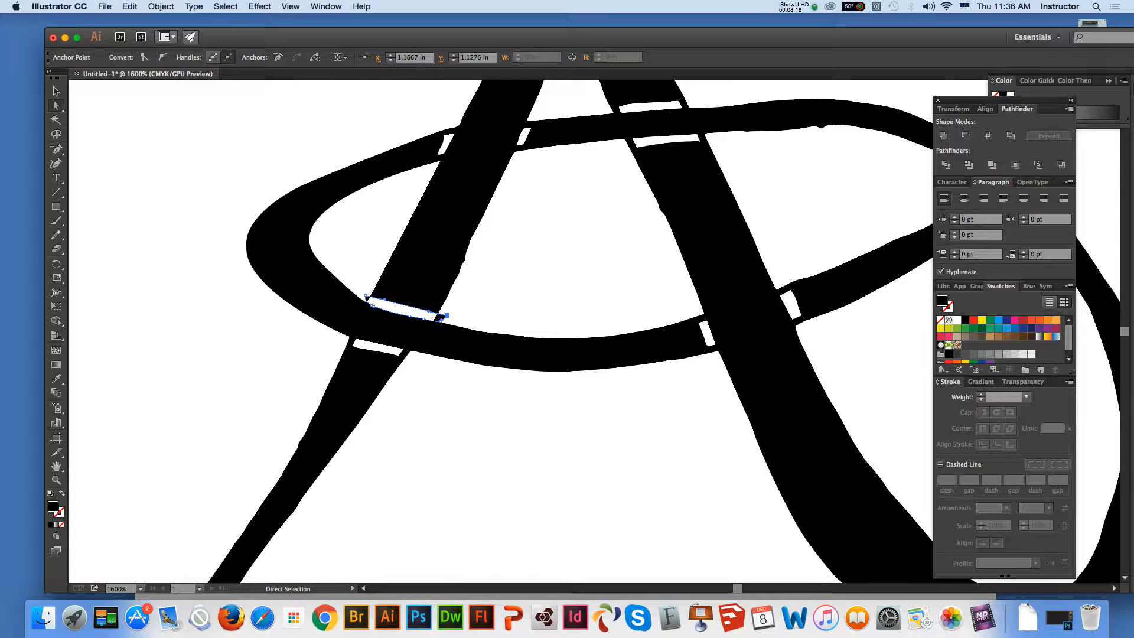
Delete a surplus anchor point at the top of the left leg's outer edge, just below the oval
key("super+a")
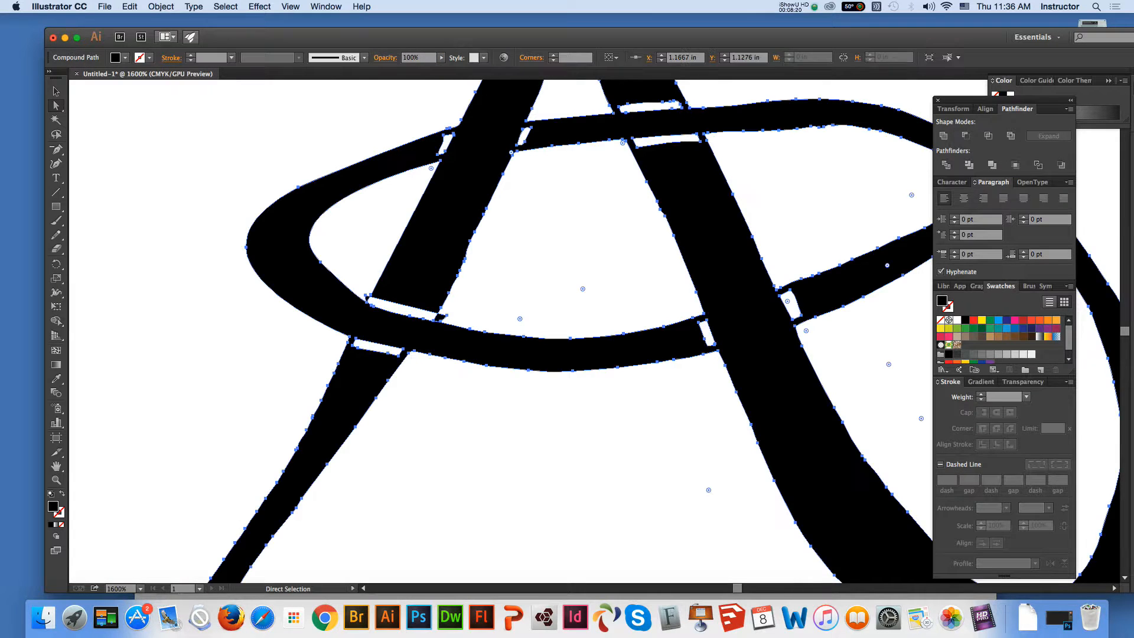
key("space")
left_click_drag(449, 330, 543, 119)
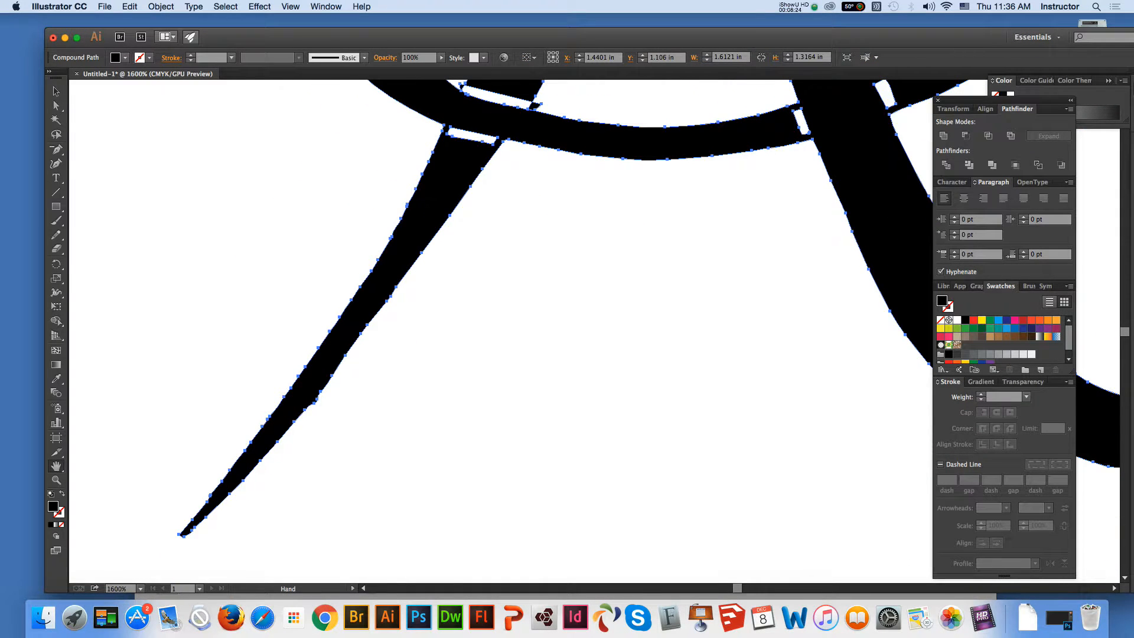
key("super+shift+a")
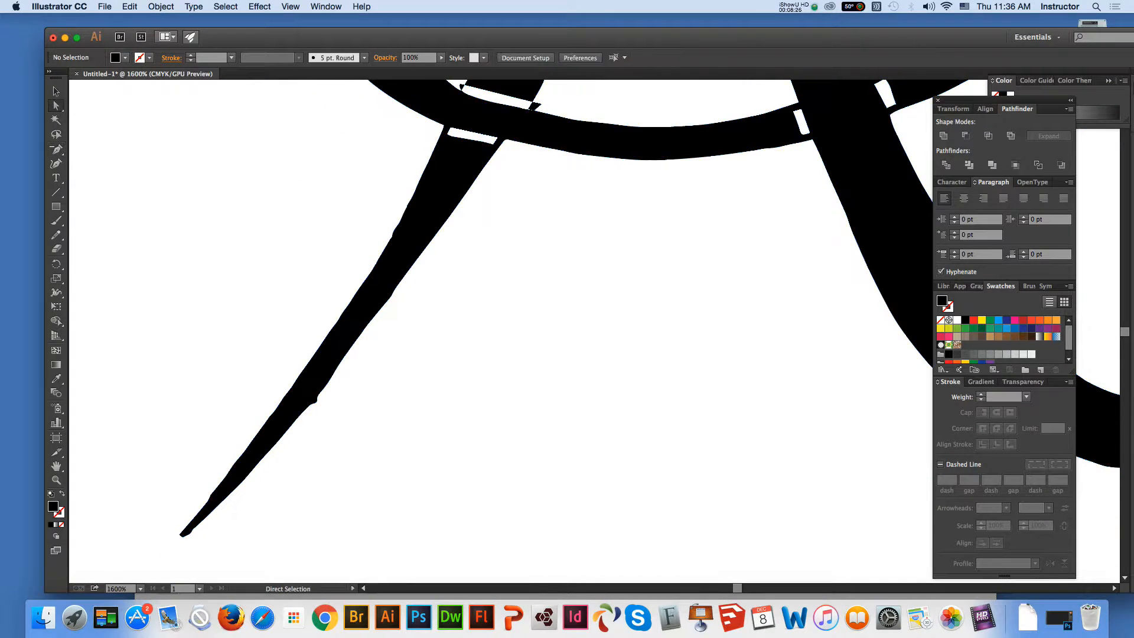
left_click(433, 152)
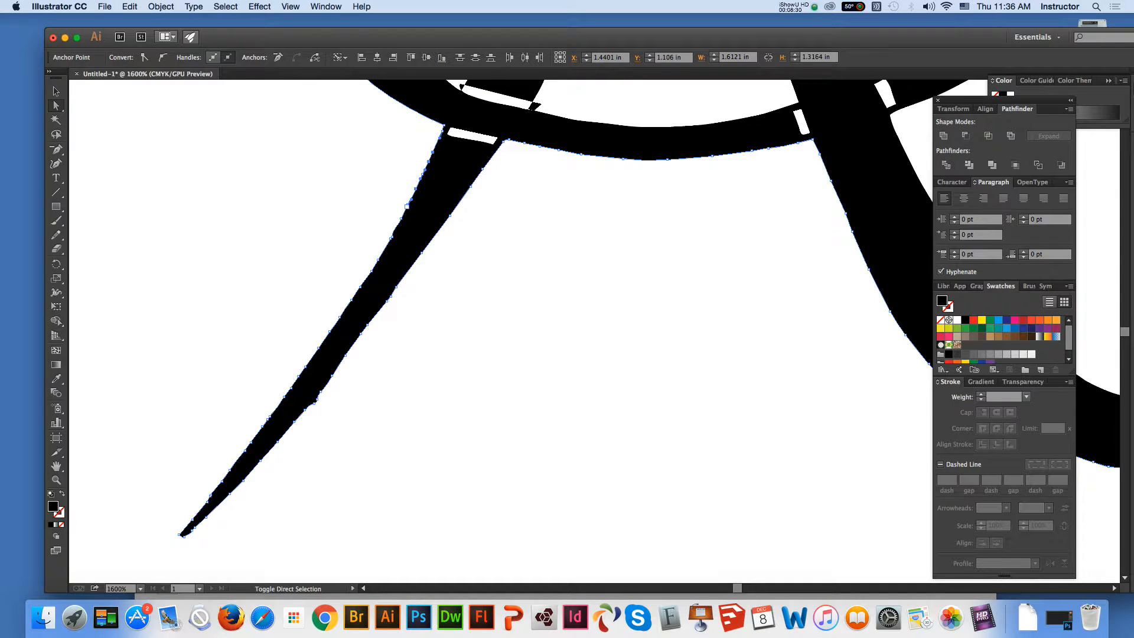
key("Delete")
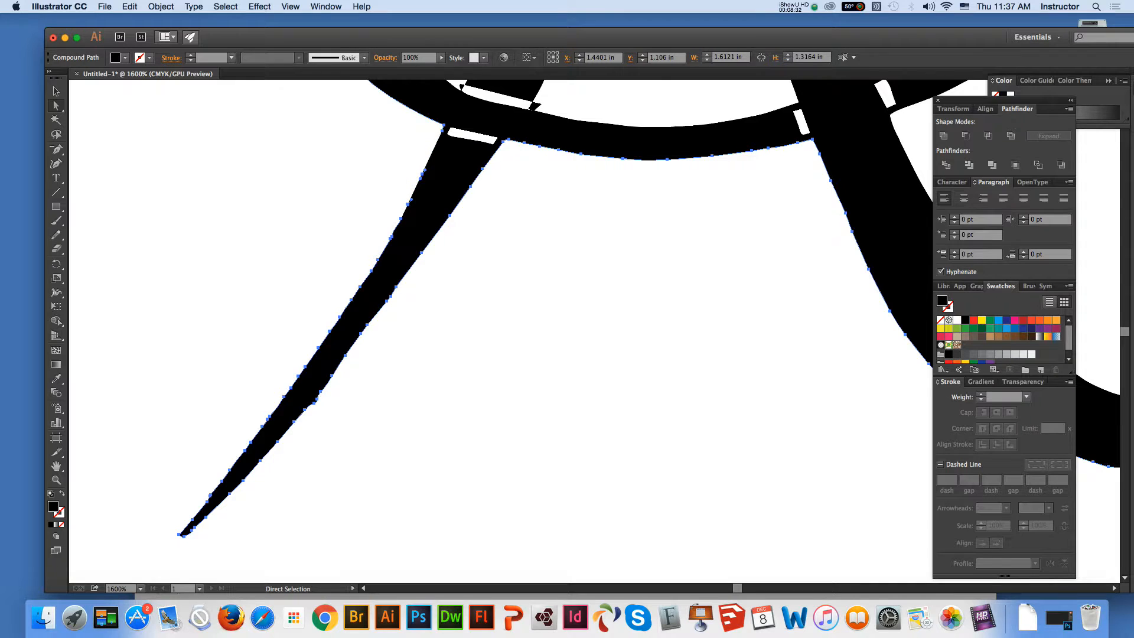
key("super+shift+a")
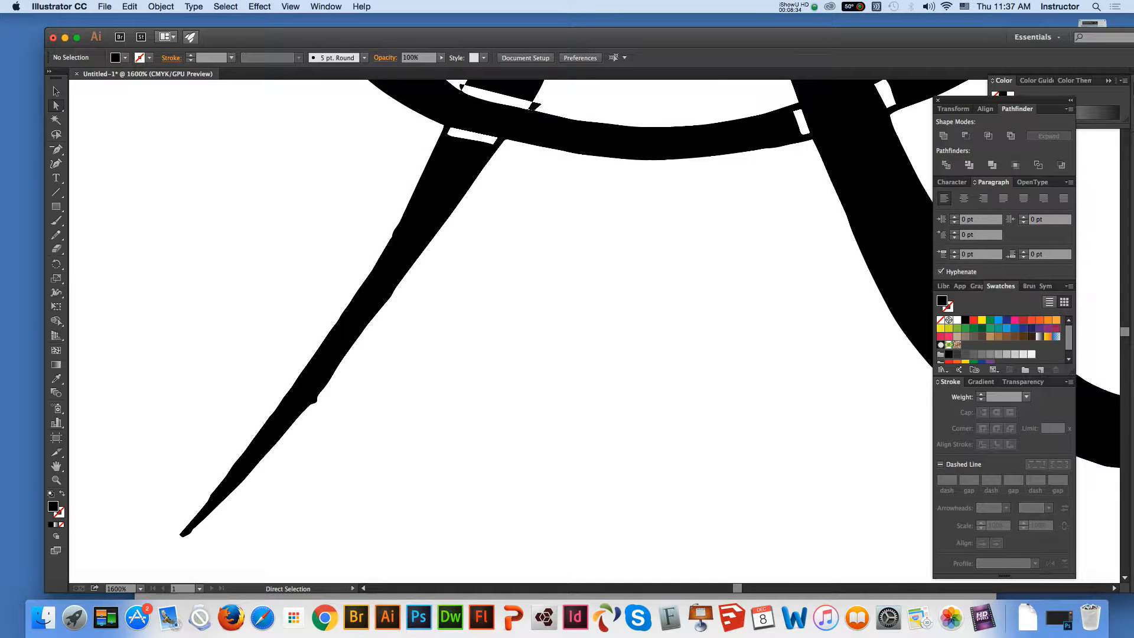
Delete the surplus anchor points along the outer edge of the A's left leg, from below the oval to just above the tip
key("super+a")
key("super+shift+a")
key("super+a")
key("super+shift+a")
key("super+a")
left_click(391, 237, "shift")
left_click(401, 218, "shift")
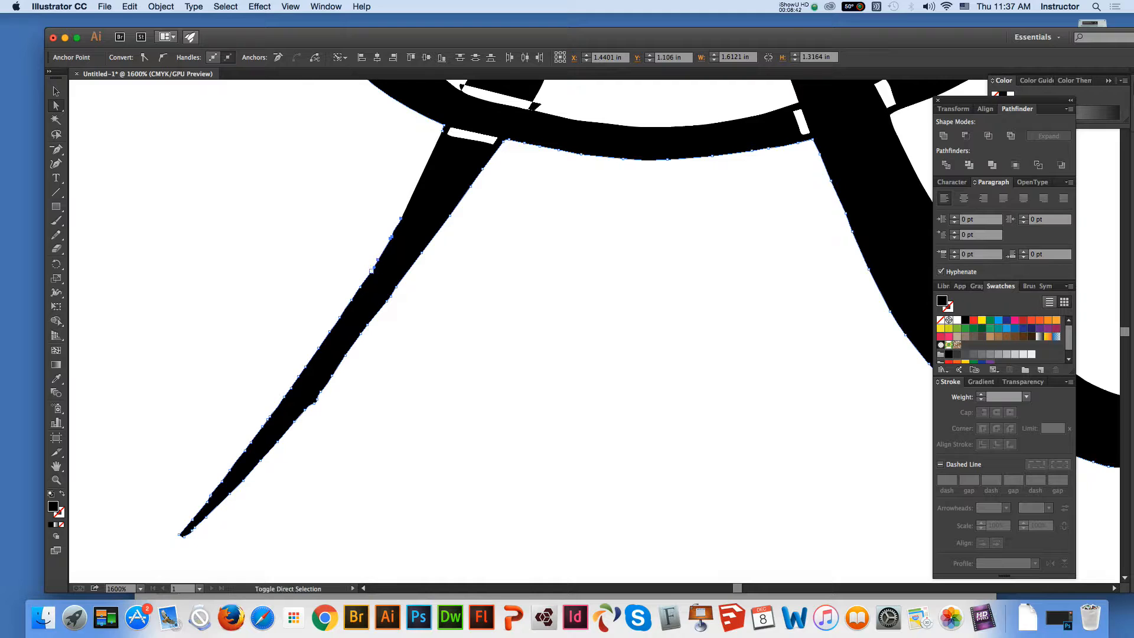
left_click(360, 287, "shift")
left_click(352, 300, "shift")
left_click(330, 332, "shift")
left_click(319, 347, "shift")
left_click(304, 367, "shift")
left_click(298, 376, "shift")
left_click(292, 388, "shift")
left_click(270, 416, "shift")
left_click(264, 421, "shift")
left_click(262, 425, "shift")
left_click(250, 441, "shift")
key("Delete")
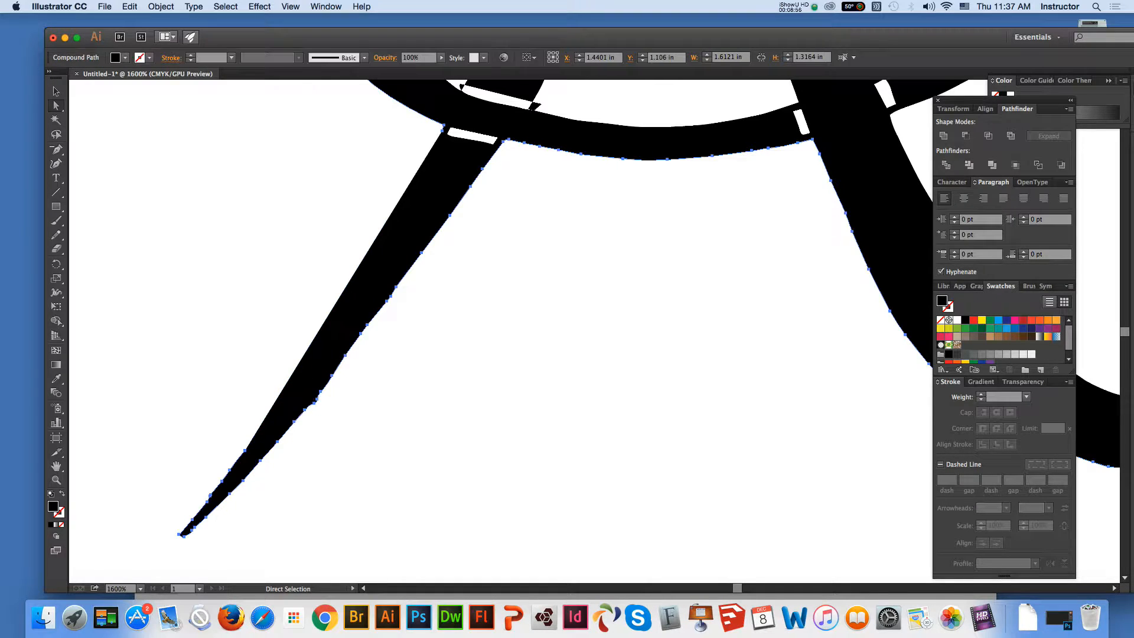
key("shift+super+a")
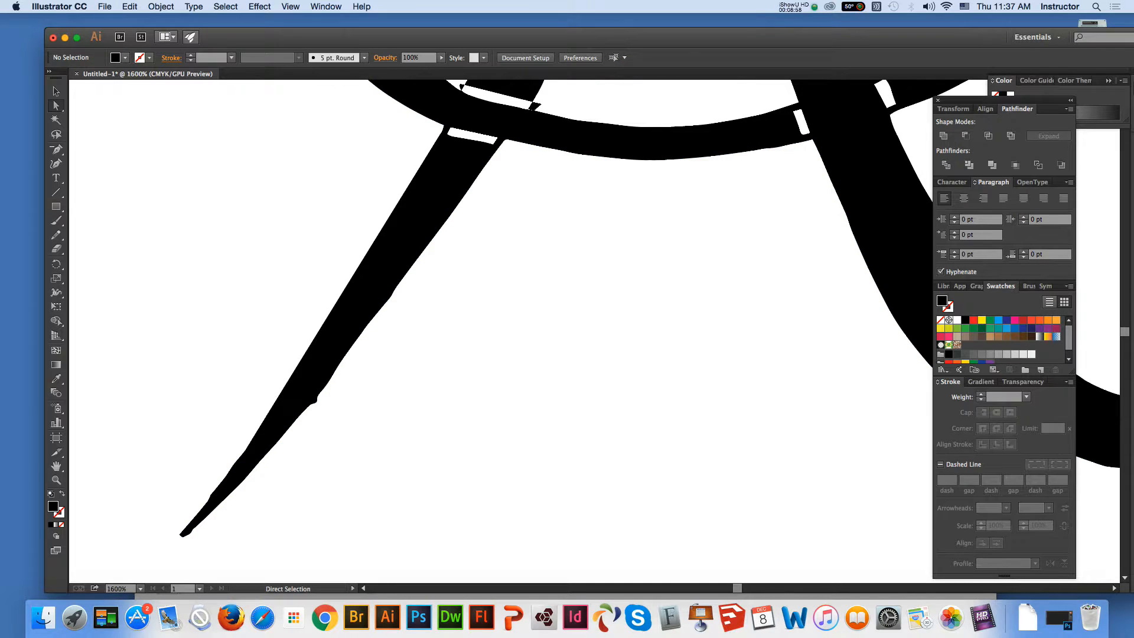
Delete the surplus anchor points on the lowest stretch of the left leg's outer edge, just above the tip
left_click(410, 200)
key("shift+super+a")
left_click(237, 460)
left_click(245, 450, "shift")
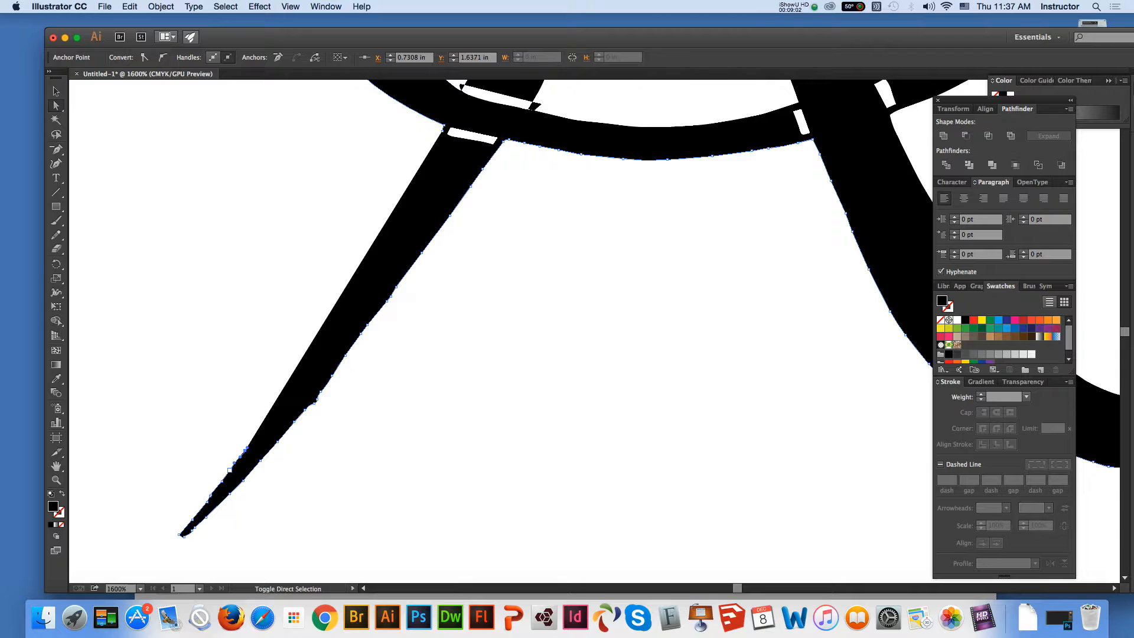
left_click(230, 470, "shift")
left_click(222, 481, "shift")
left_click(211, 495, "shift")
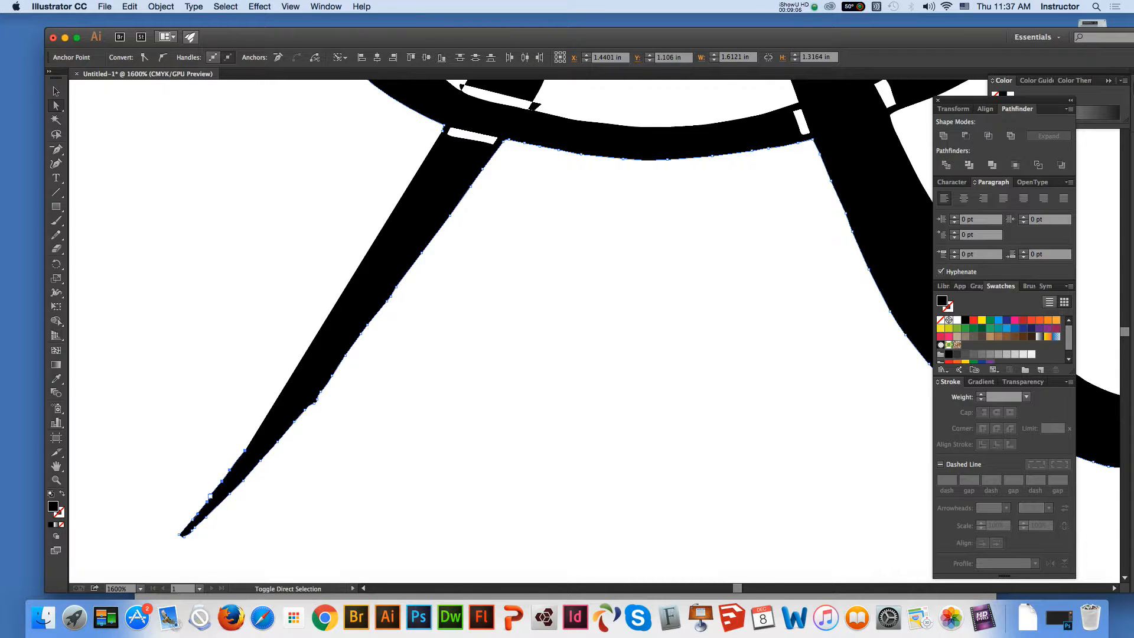
key("Delete")
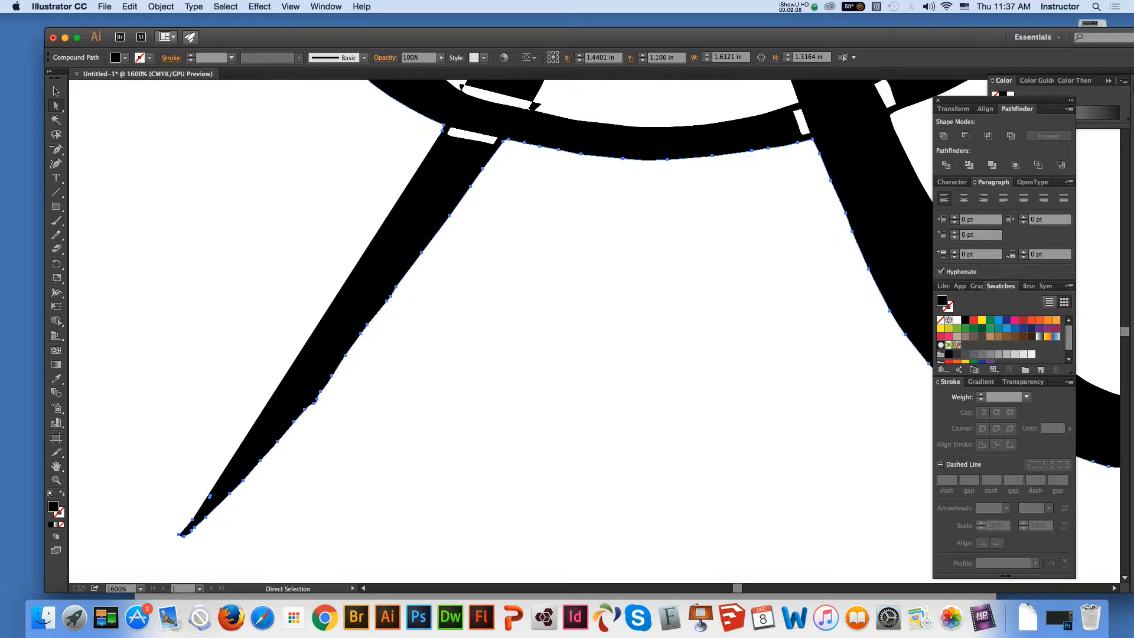
key("shift+super+a")
left_click(377, 283)
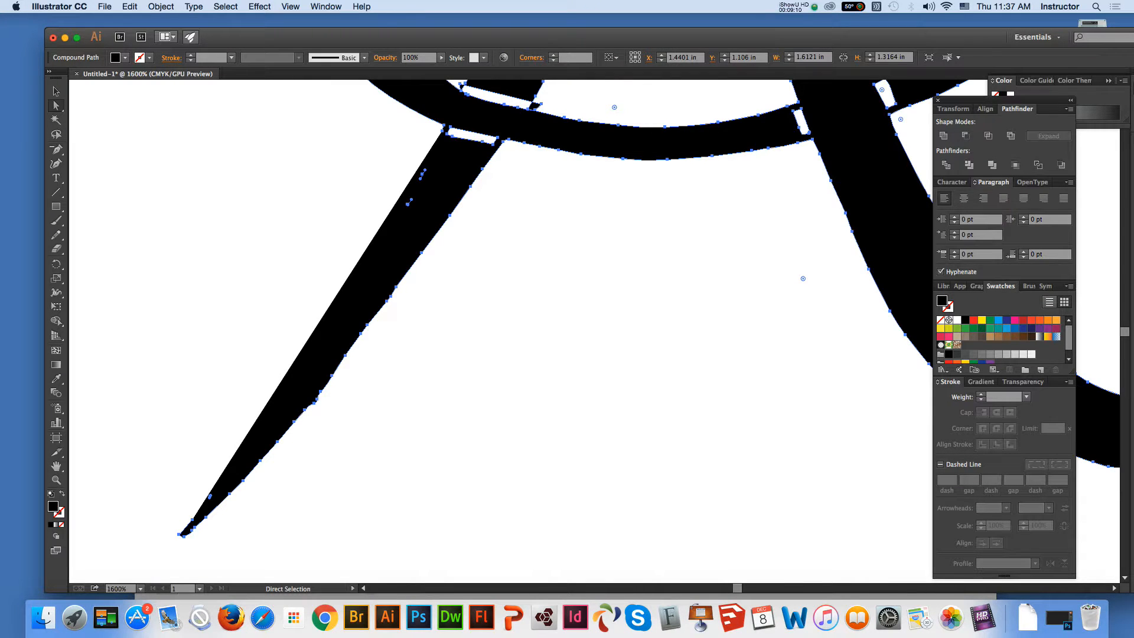
key("shift+super+a")
left_click(378, 284)
left_click(56, 149)
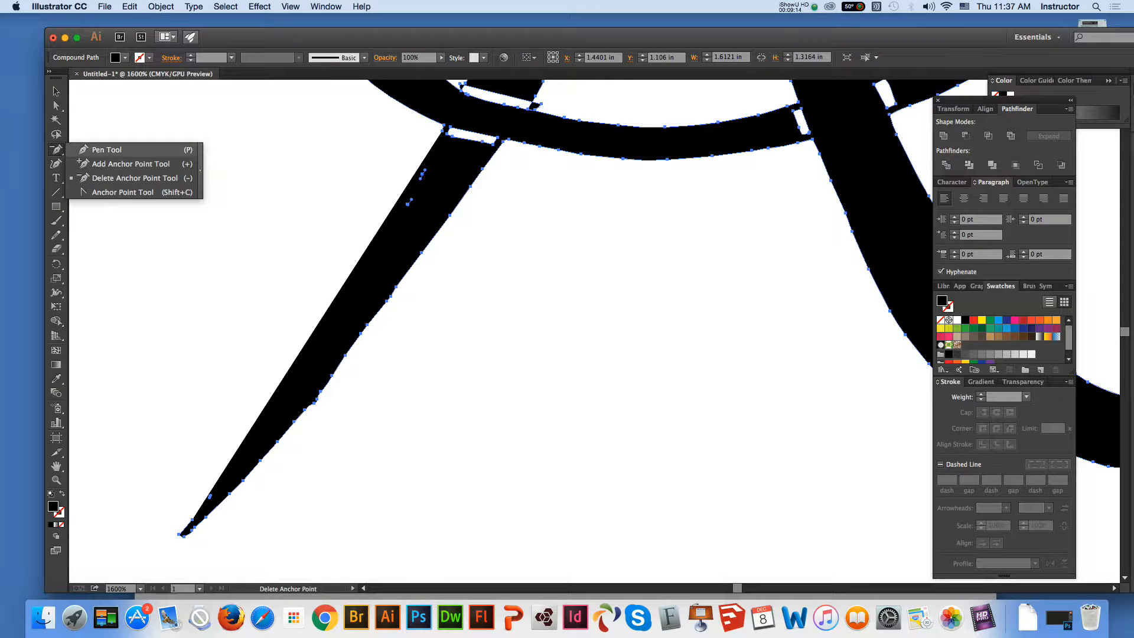
left_click(107, 150)
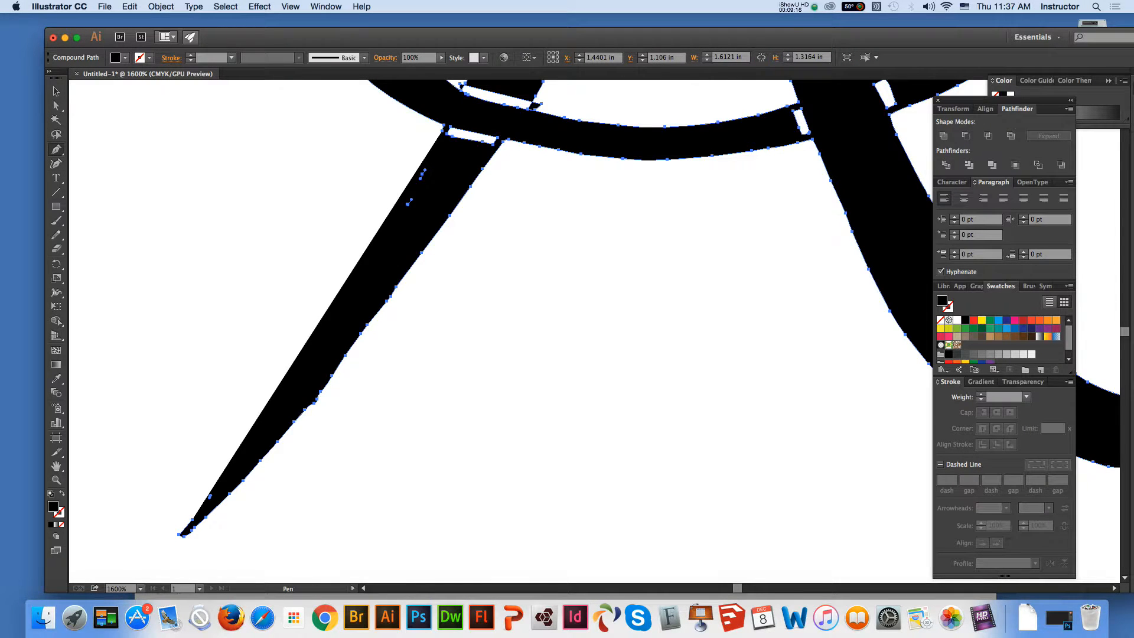
right_click(177, 236)
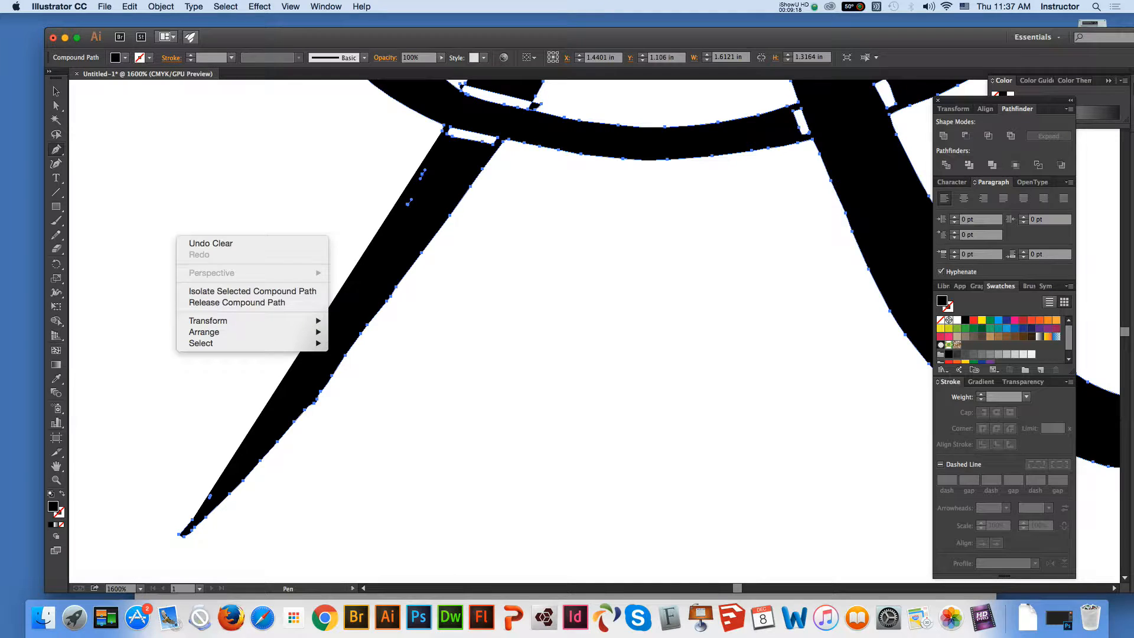
left_click(56, 92)
left_click(56, 92)
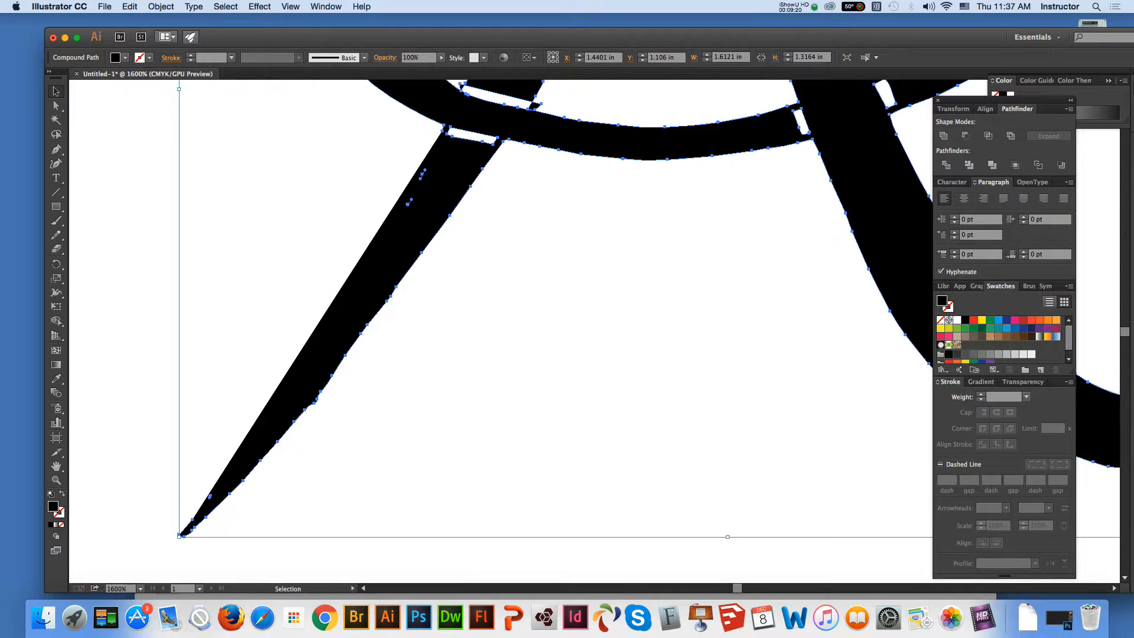
left_click(177, 236)
Straighten the left leg's outer edge by deleting the leftover anchor points near its upper end and tip with the Pen tool
left_click(384, 254)
key("p")
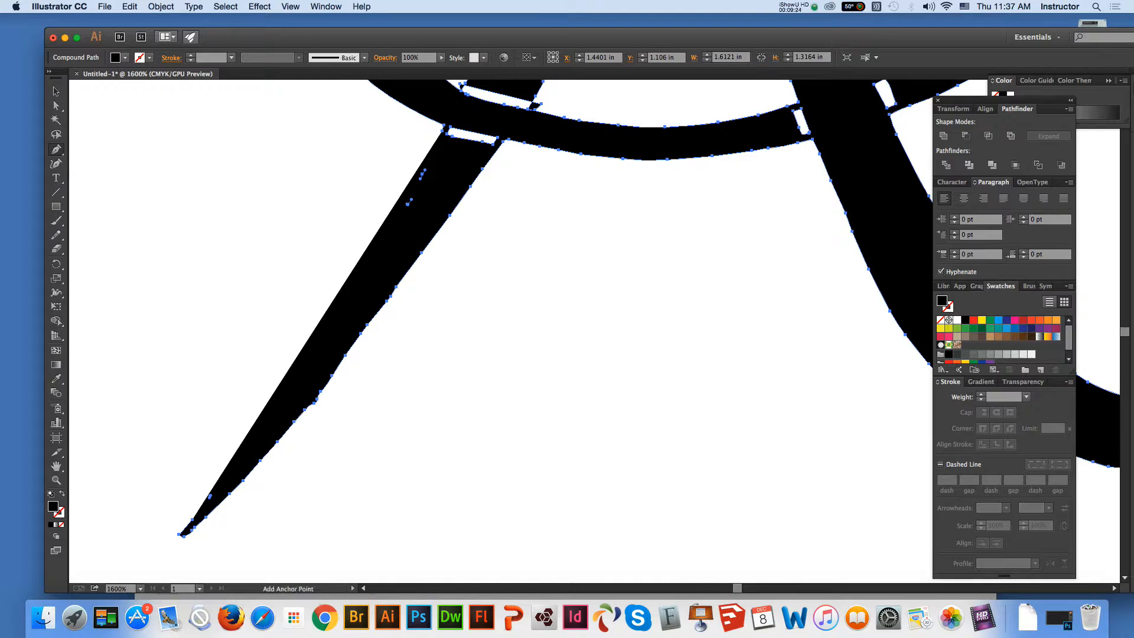
left_click(442, 130)
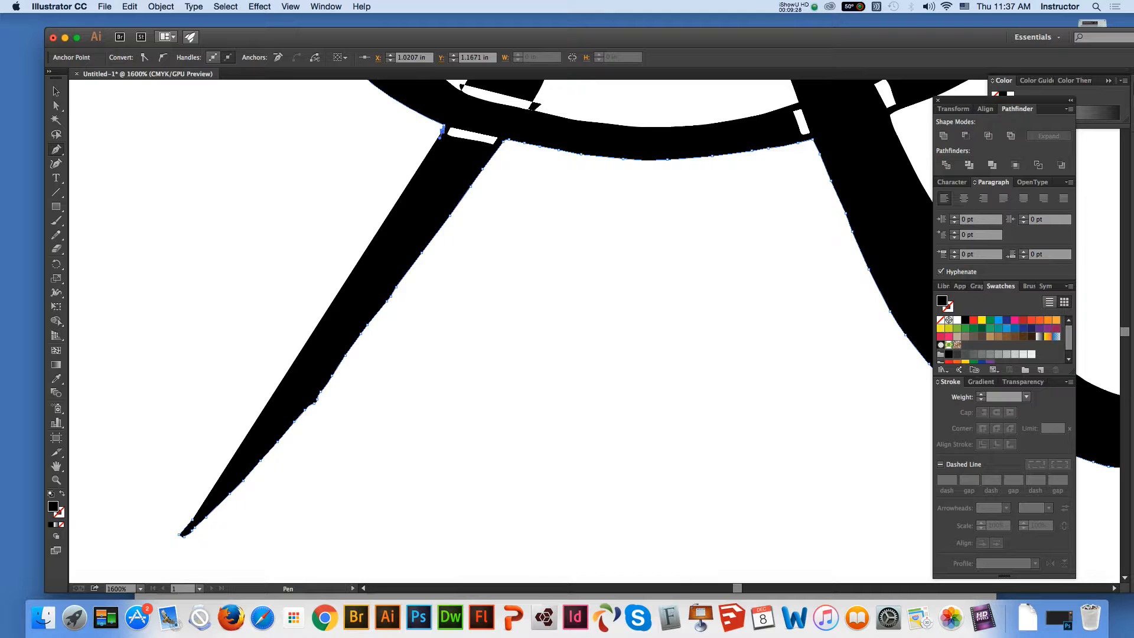
left_click(192, 520)
left_click(192, 520)
left_click(755, 410)
left_click(56, 106)
left_click(172, 194)
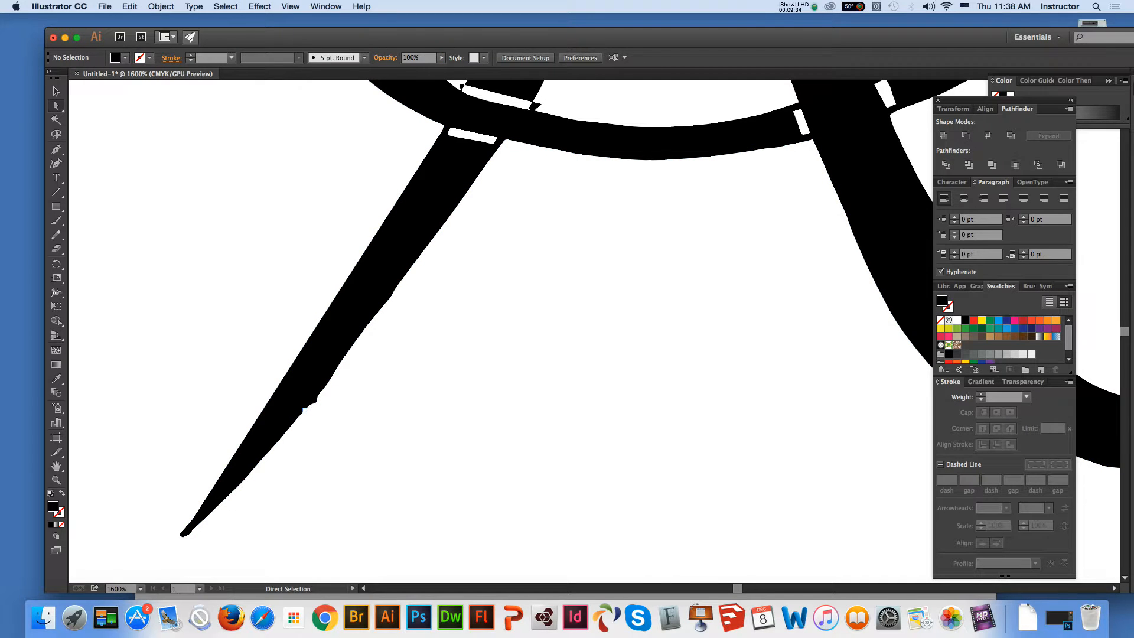
Smooth out the bump on the left leg's inner edge by removing its anchor points with the Delete Anchor Point tool
left_click(304, 409)
left_click(56, 150)
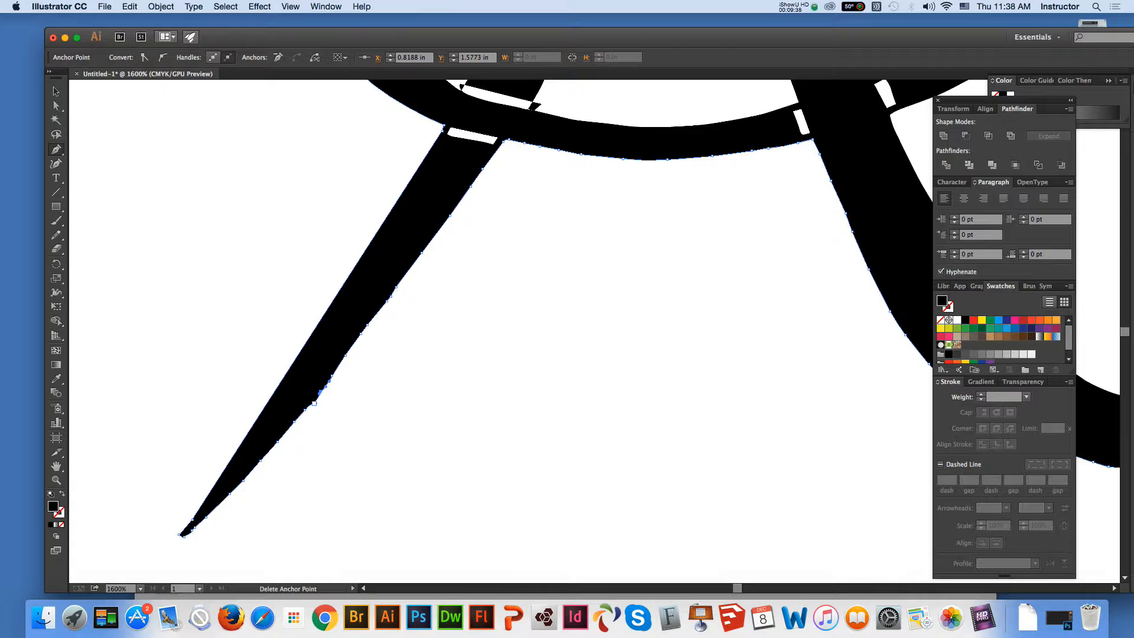
left_click(314, 402)
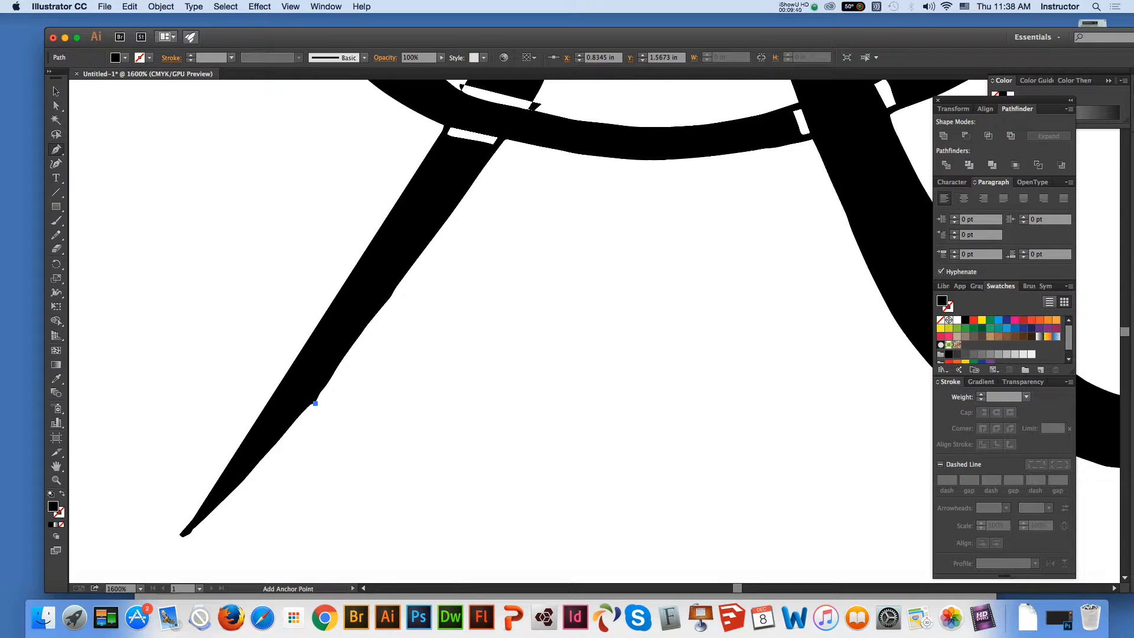
key("super+z")
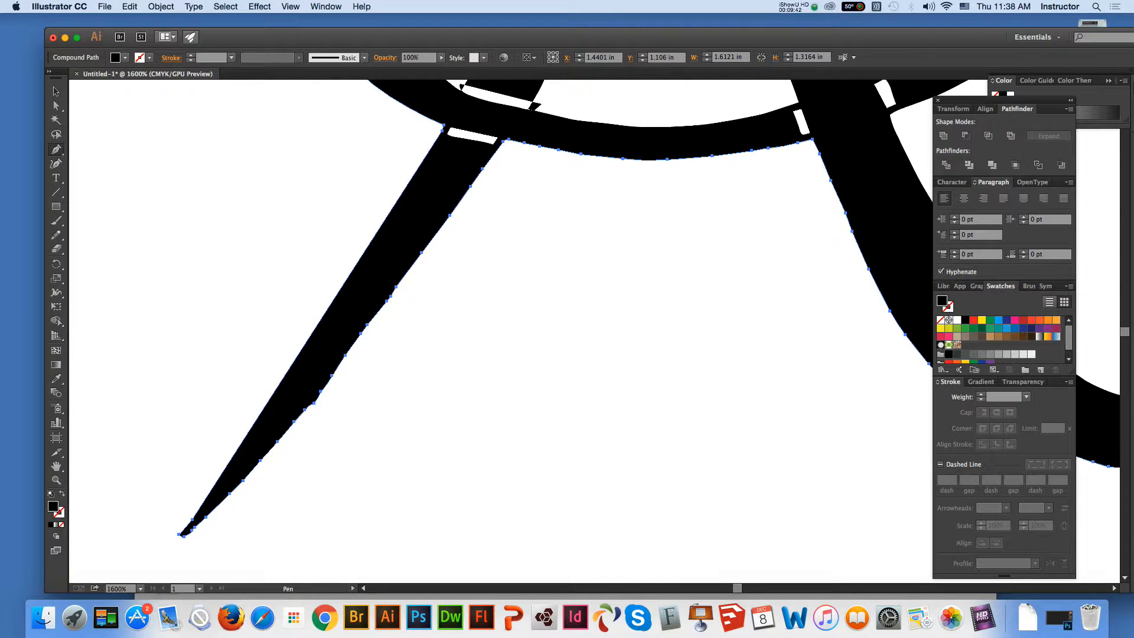
left_click(56, 105)
left_click(159, 178)
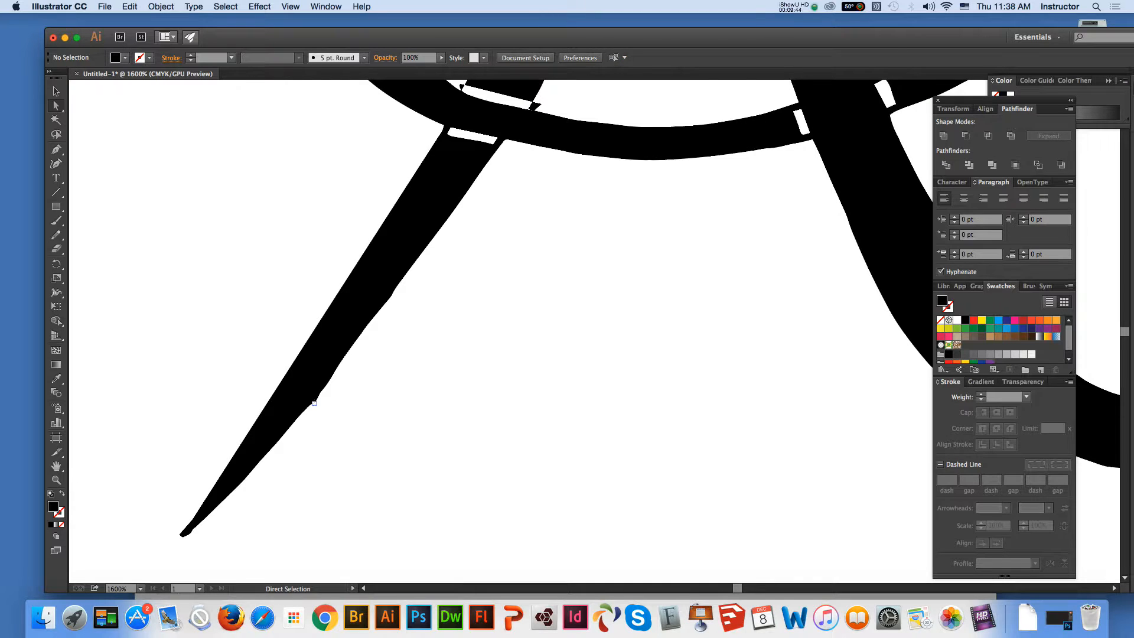
left_click(314, 404)
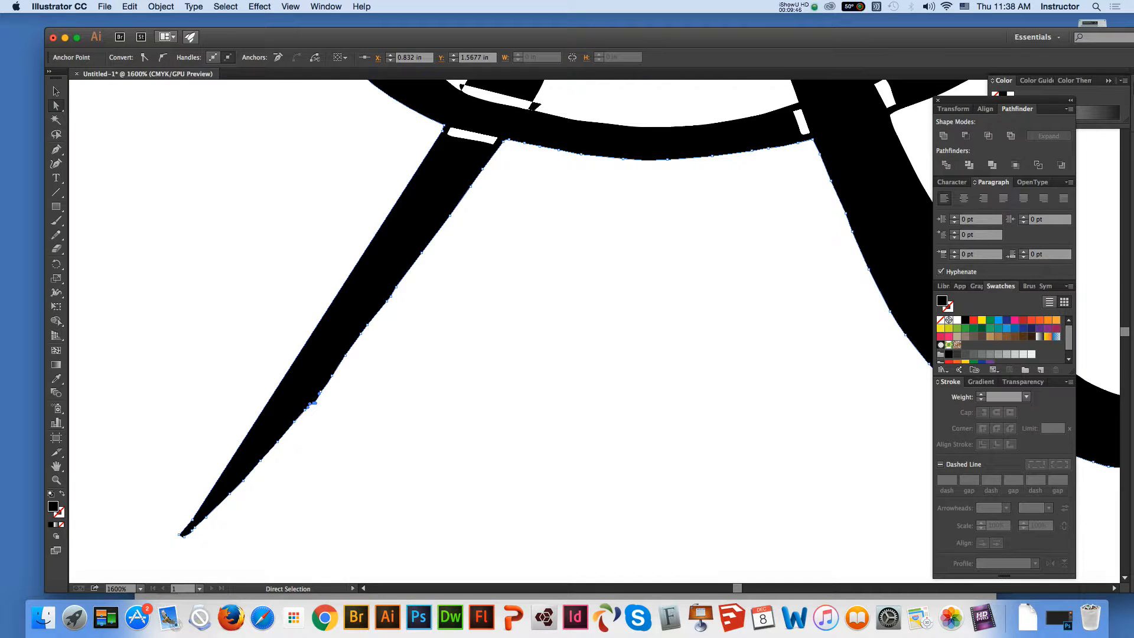
left_click_drag(56, 149, 113, 180)
left_click(315, 402)
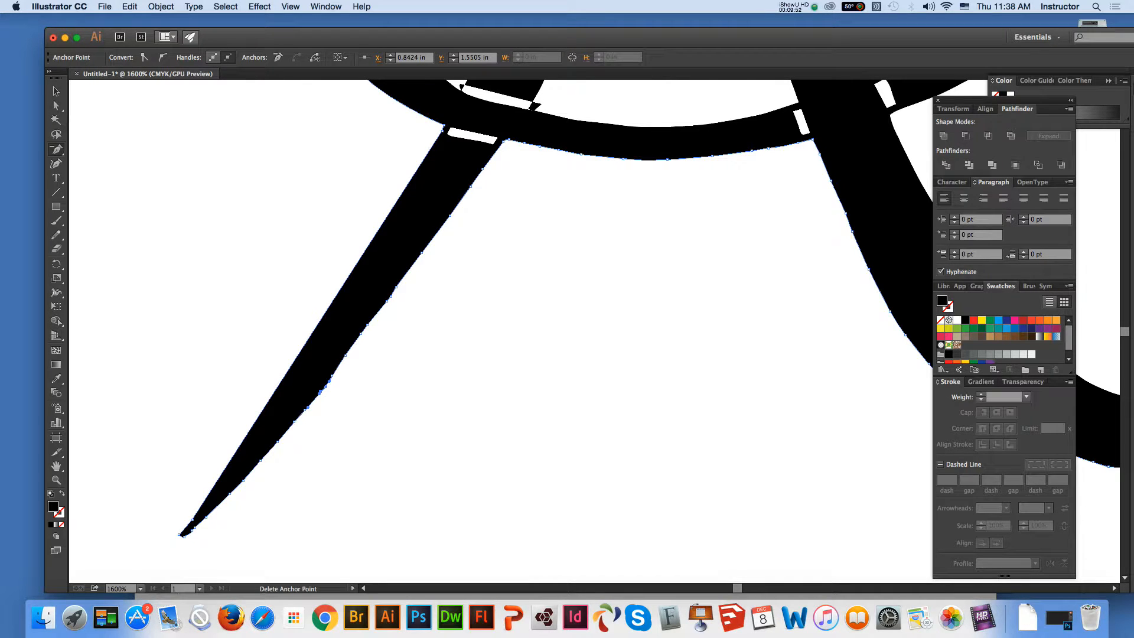
left_click(773, 410)
left_click(56, 106)
left_click(224, 236)
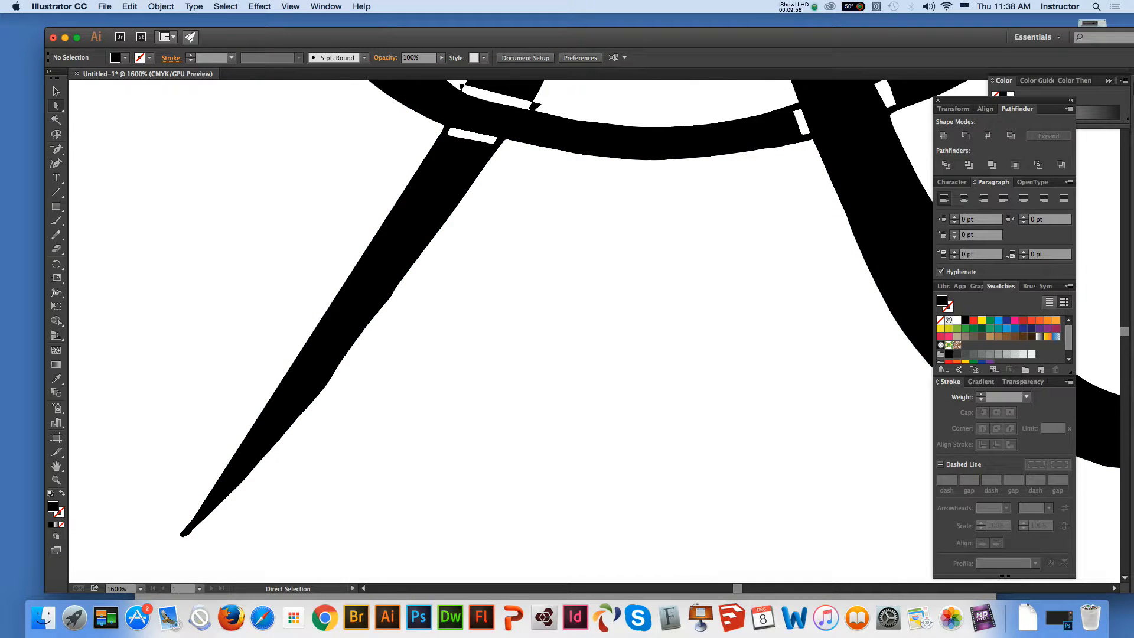
Delete the surplus anchor points on the upper part of the left leg's inner edge, just below the oval
left_click(422, 253)
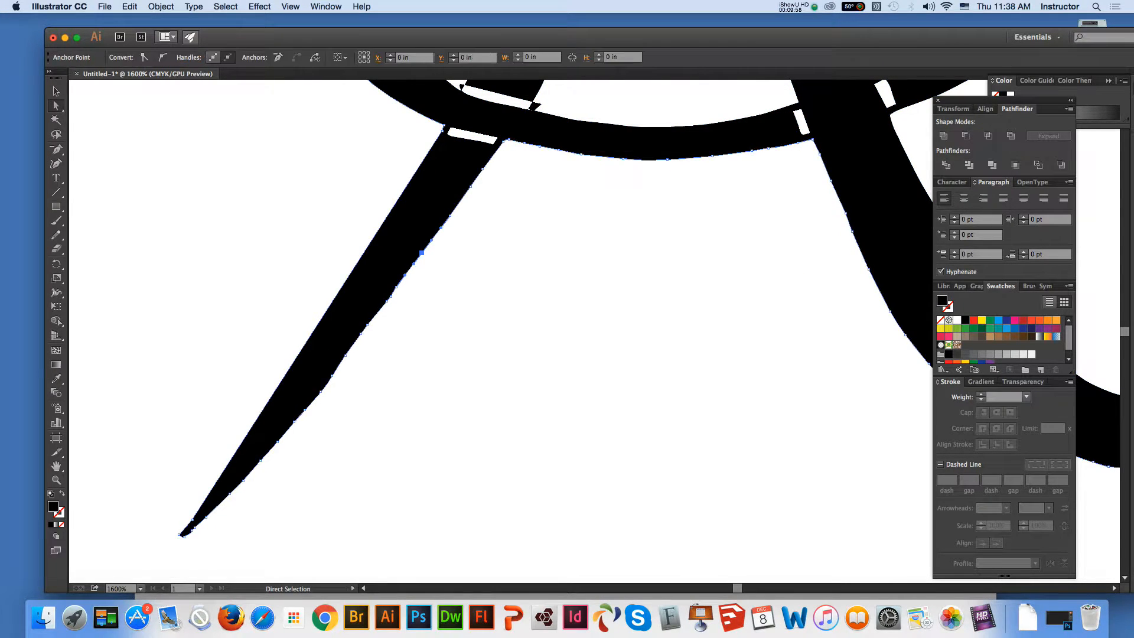
left_click(484, 272)
left_click(426, 246)
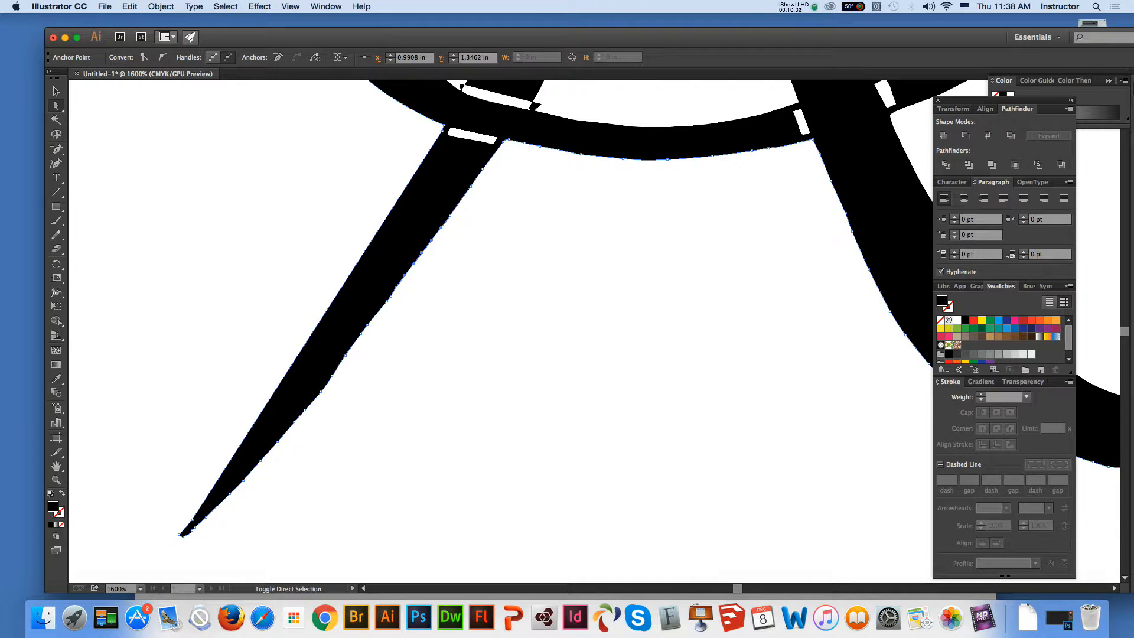
left_click(450, 216, "shift")
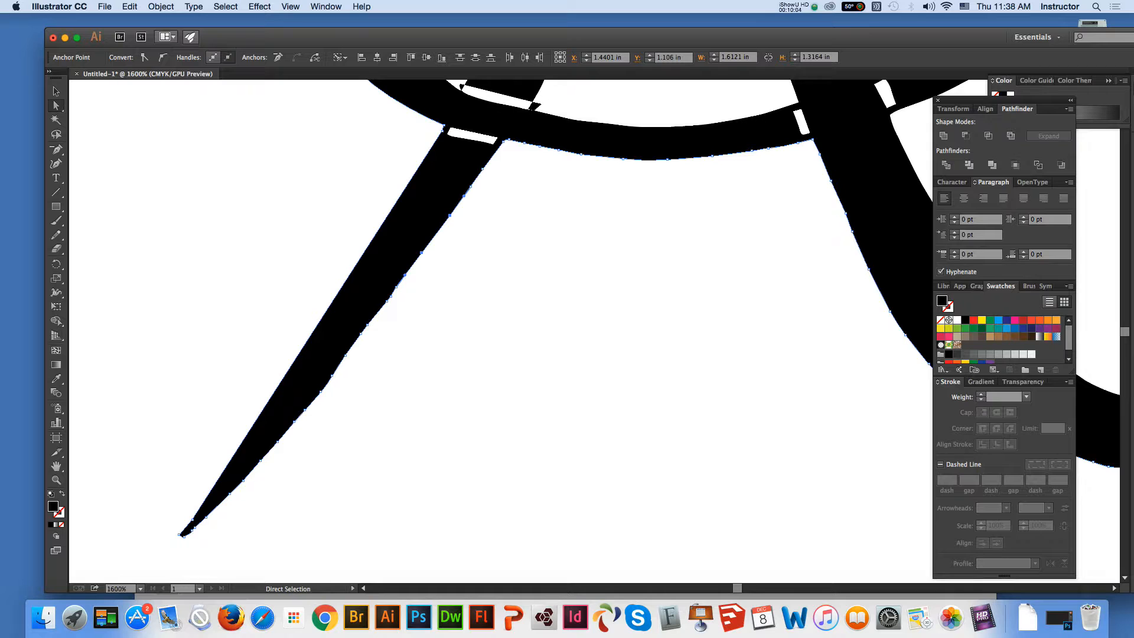
key("minus")
left_click(450, 216)
left_click(483, 168)
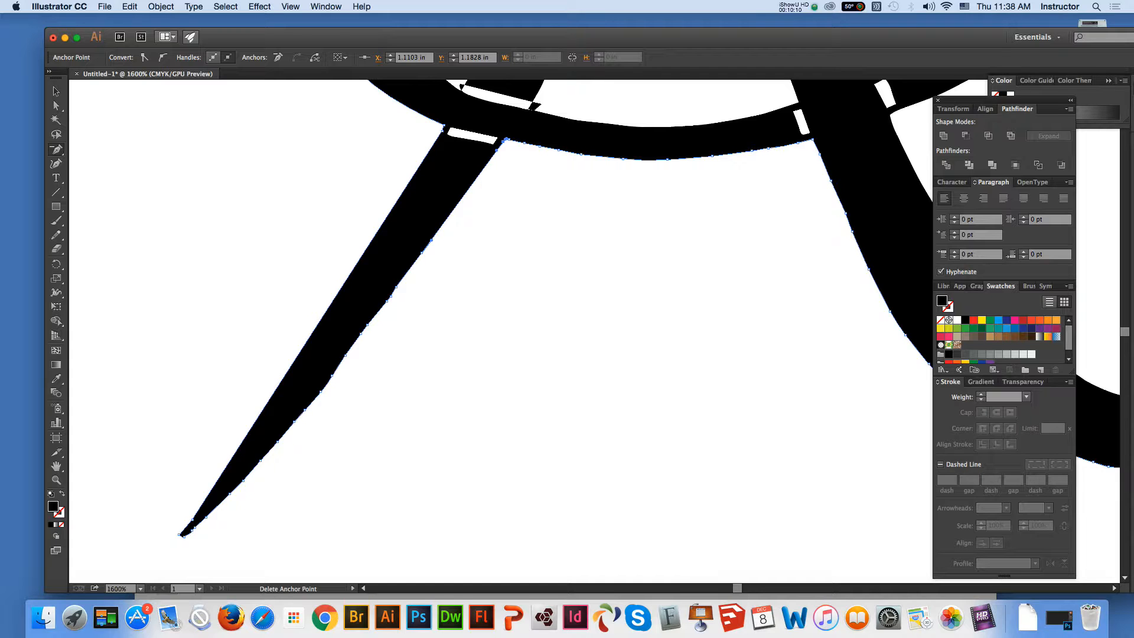
Remove the surplus anchor points along the middle of the left leg's inner edge with the Delete Anchor Point tool
left_click(422, 253)
left_click(405, 275)
left_click(393, 293)
left_click(387, 300)
left_click(363, 332)
left_click(350, 348)
left_click(336, 368)
key("Return")
left_click(336, 369)
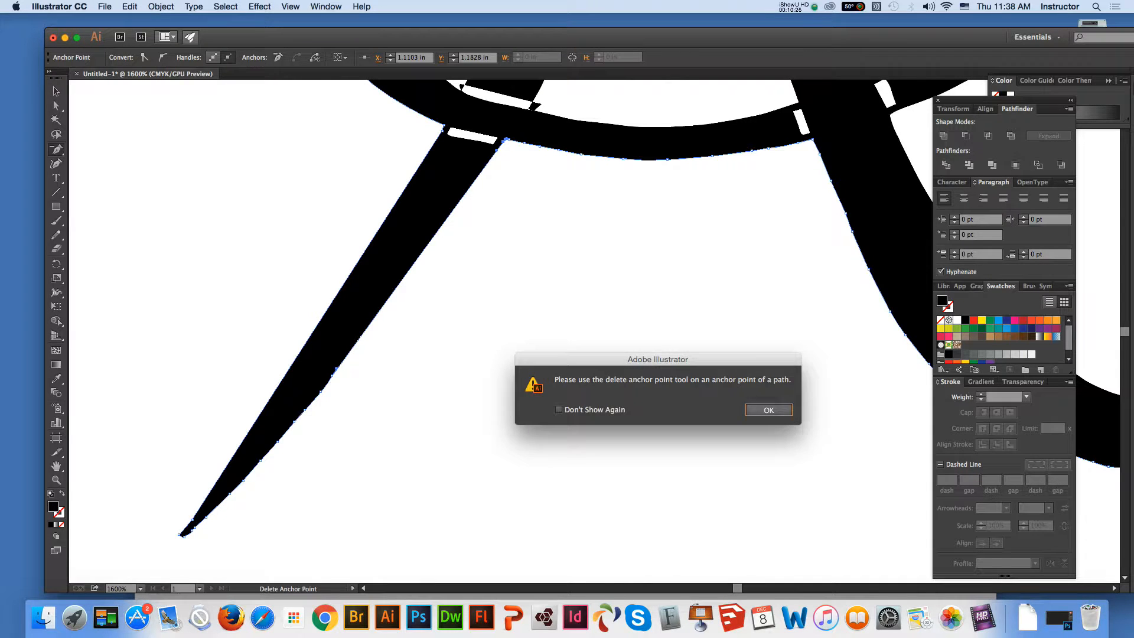
key("Return")
Delete the surplus anchor points along the lower part of the left leg's inner edge down to the tip, and deselect the artwork
left_click(321, 392)
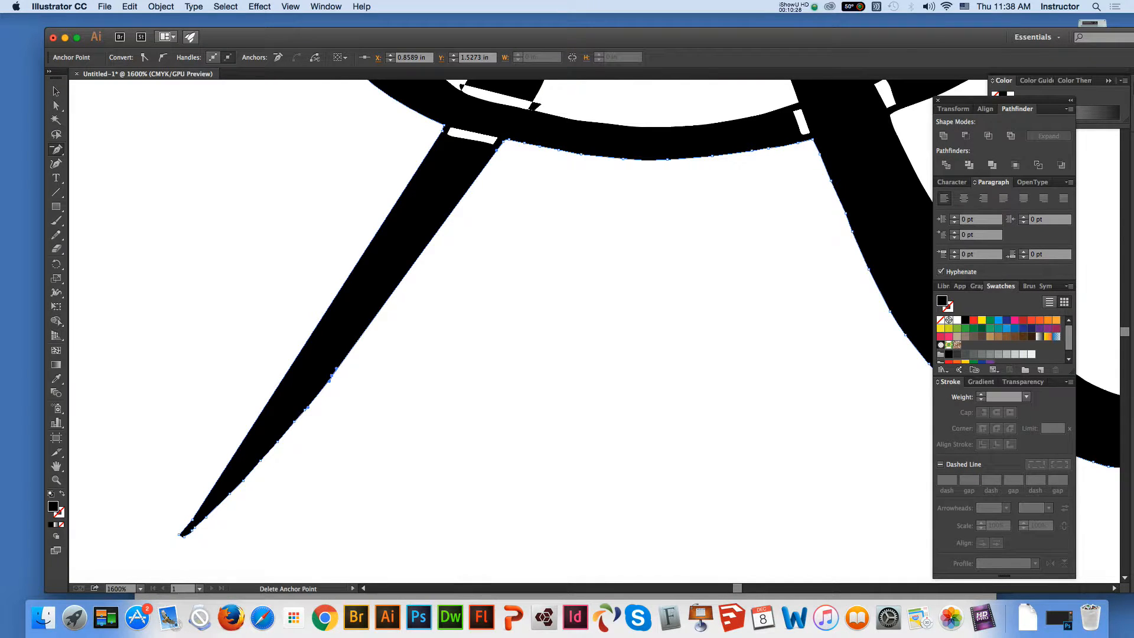
left_click(331, 373)
left_click(305, 409)
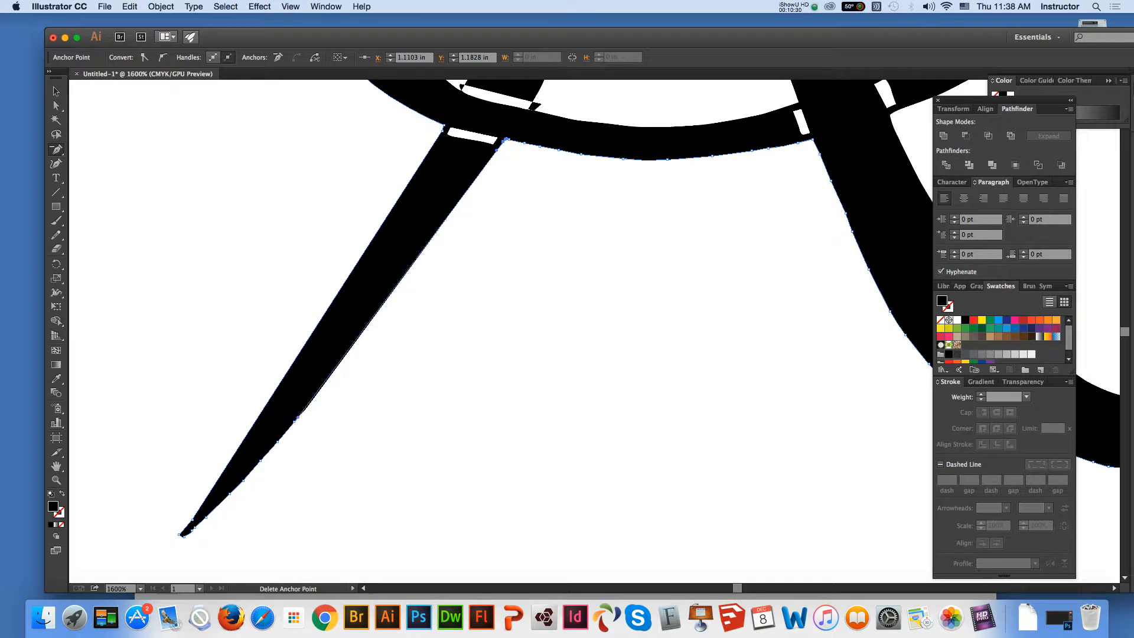
left_click(297, 417)
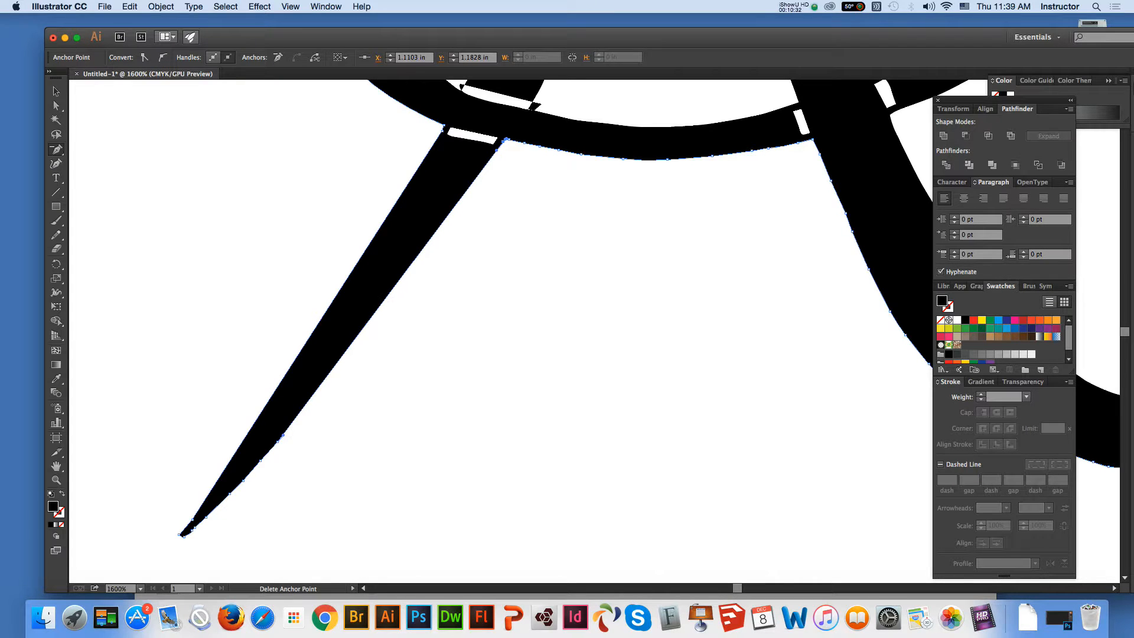
left_click(282, 436)
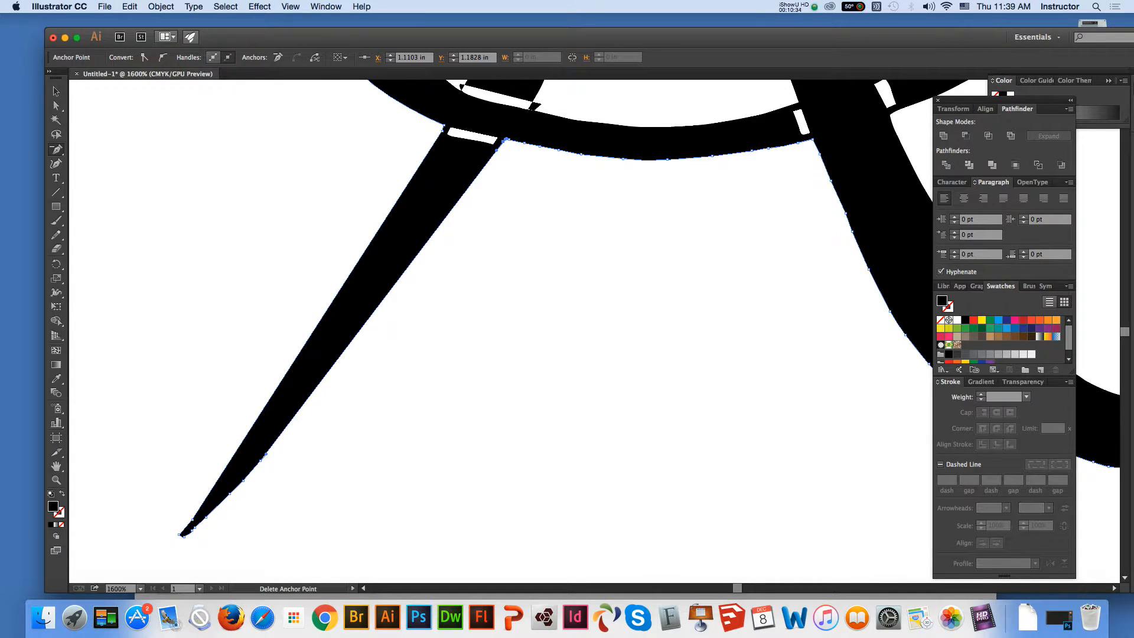
left_click(265, 454)
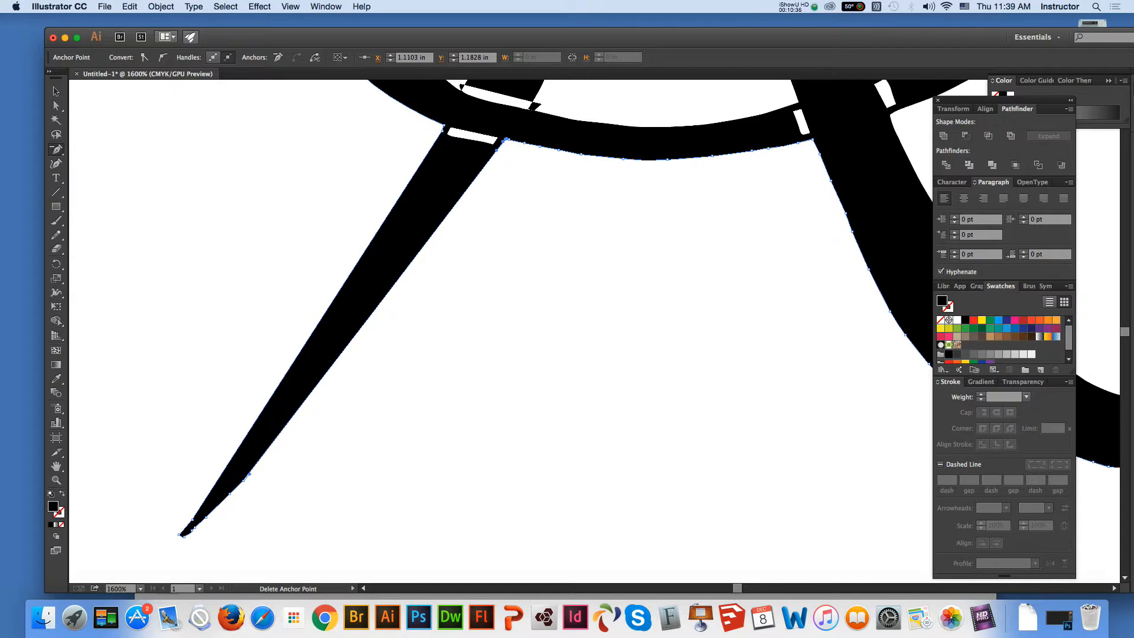
left_click(249, 473)
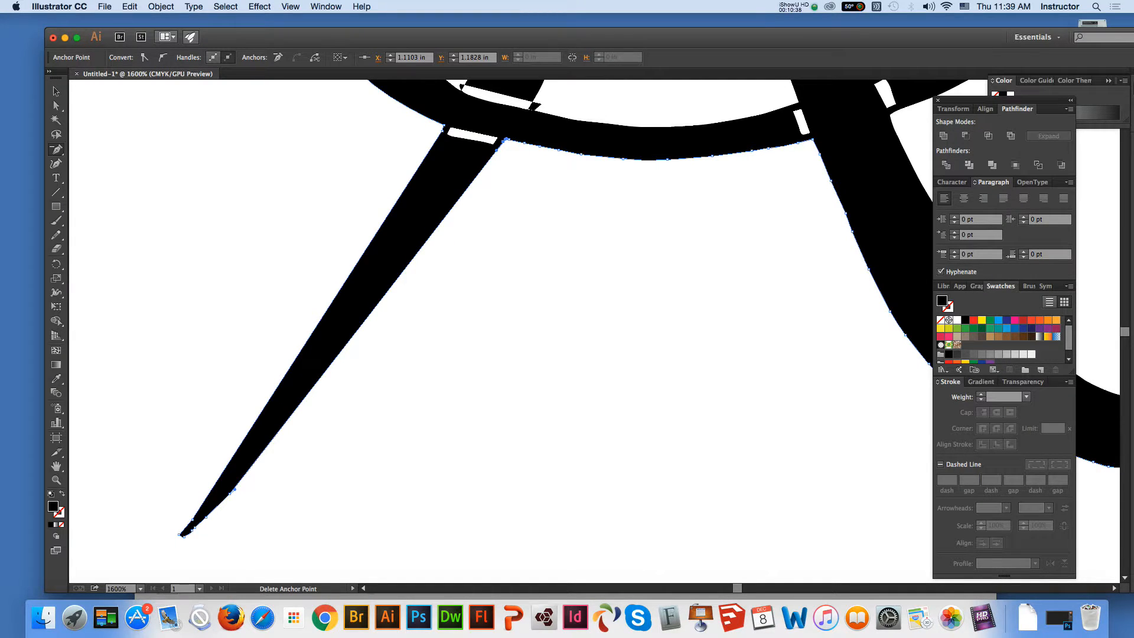
left_click(234, 489)
left_click(194, 527)
left_click(192, 531)
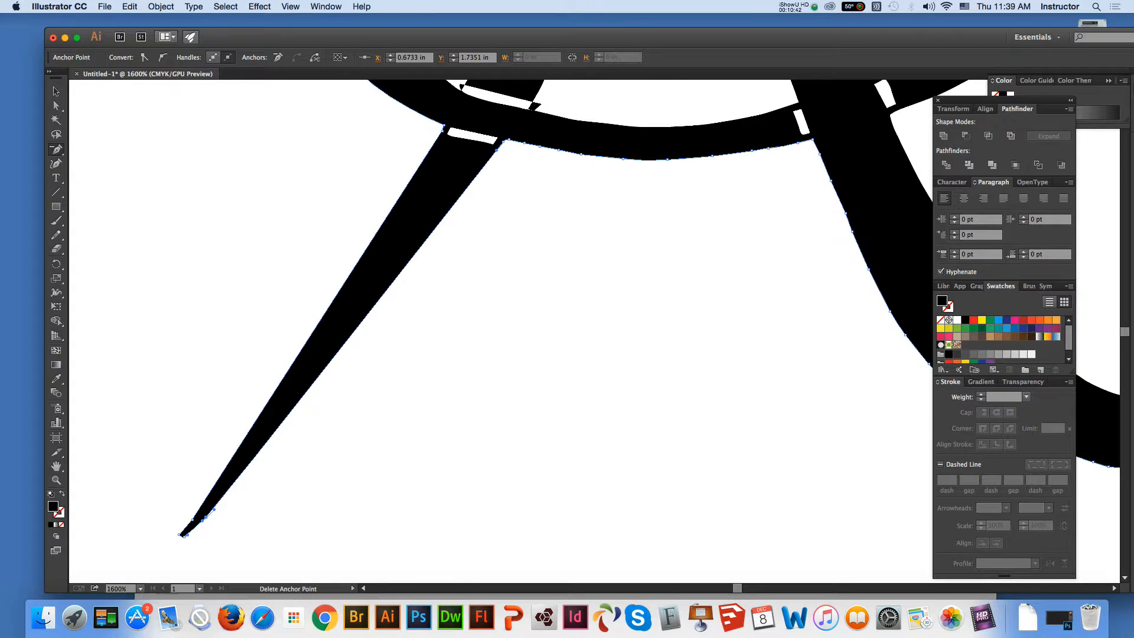
left_click(56, 92)
left_click(142, 148)
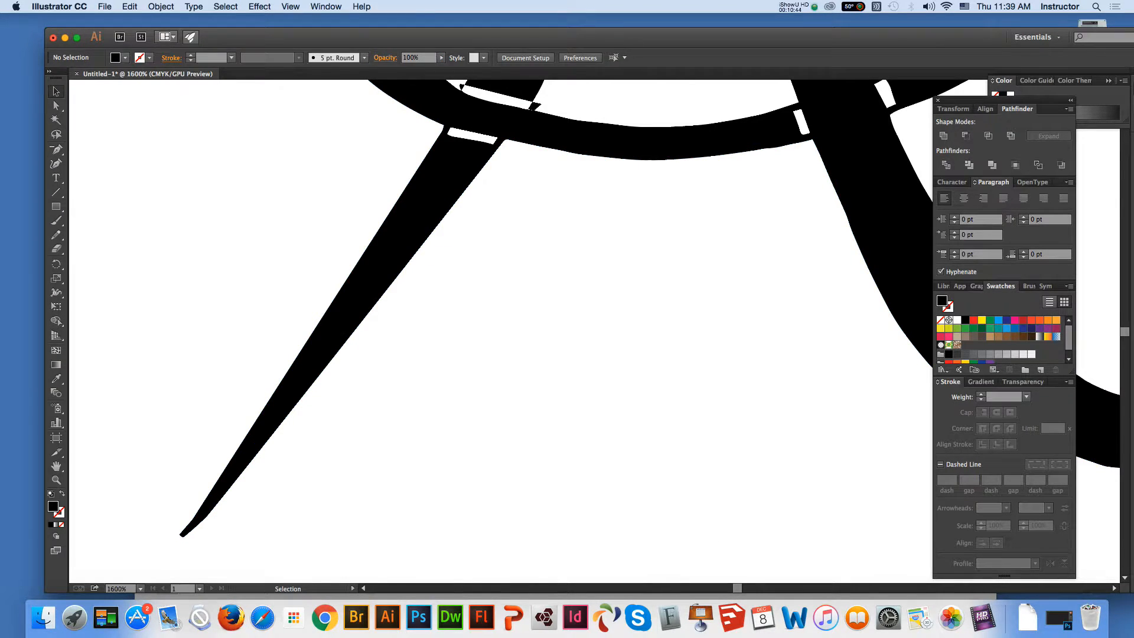
Select the counter enclosed by the A's legs and the oval, and delete surplus anchor points at its left edge's upper end
left_click(56, 465)
left_click_drag(502, 266, 248, 461)
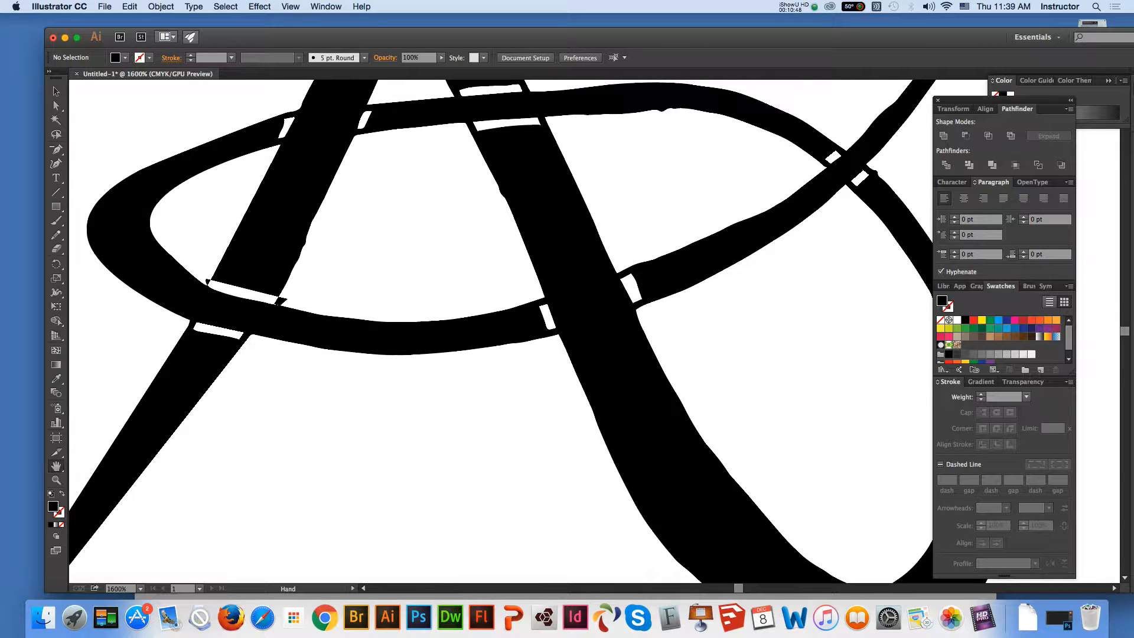
left_click_drag(378, 266, 385, 410)
left_click(56, 106)
left_click(255, 411)
left_click(378, 343)
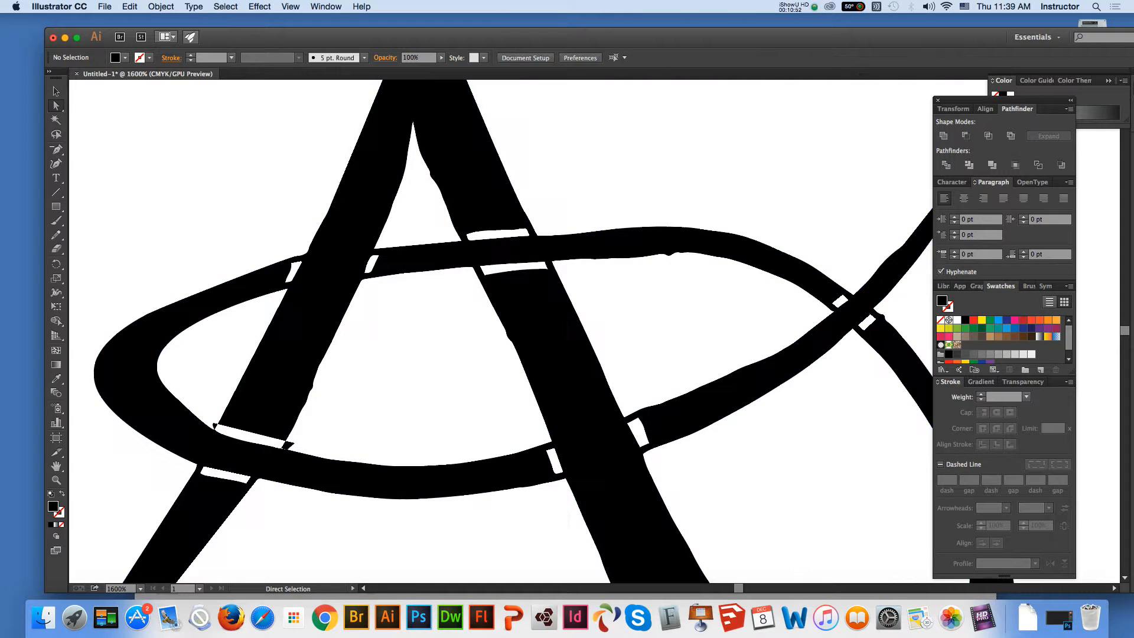
left_click(342, 318)
key("minus")
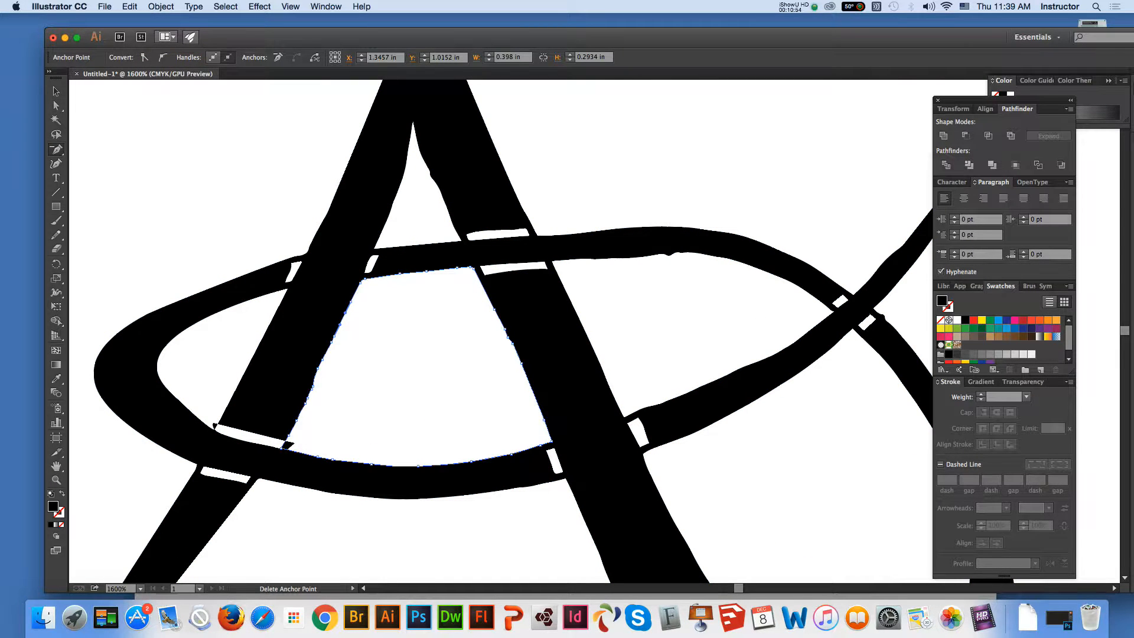
left_click(350, 302)
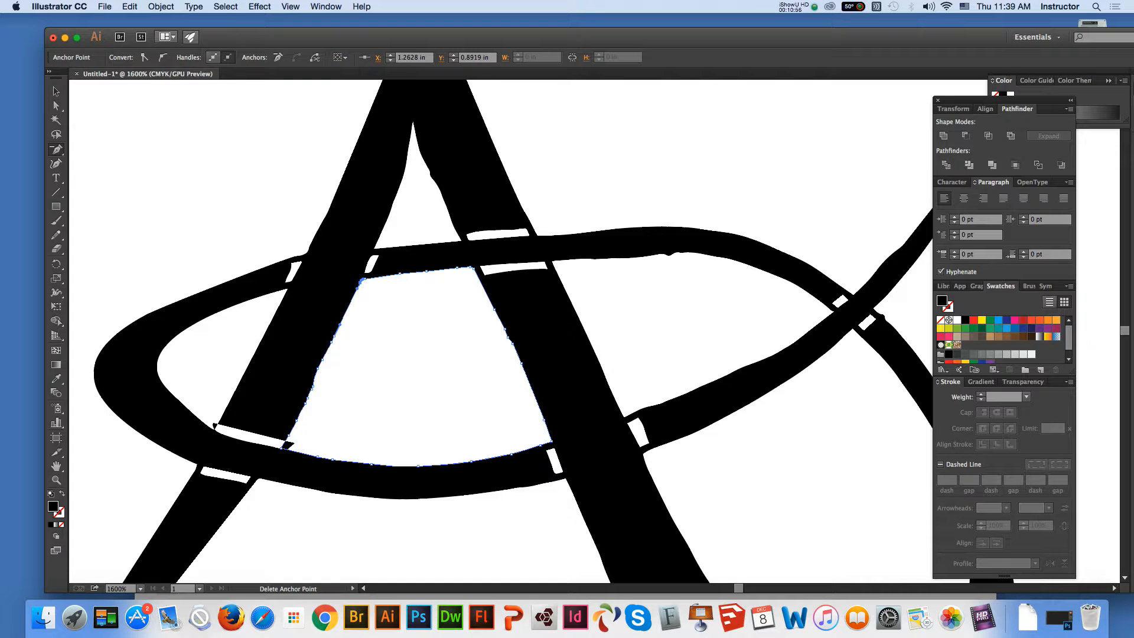
left_click(340, 324)
key("Return")
Straighten the rest of that counter's left edge by removing its surplus anchor points with the Delete Anchor Point tool
left_click(321, 360)
left_click(317, 368)
left_click(313, 386)
left_click(308, 397)
left_click(306, 402)
left_click(298, 415)
left_click(334, 337)
left_click(332, 341)
left_click(291, 431)
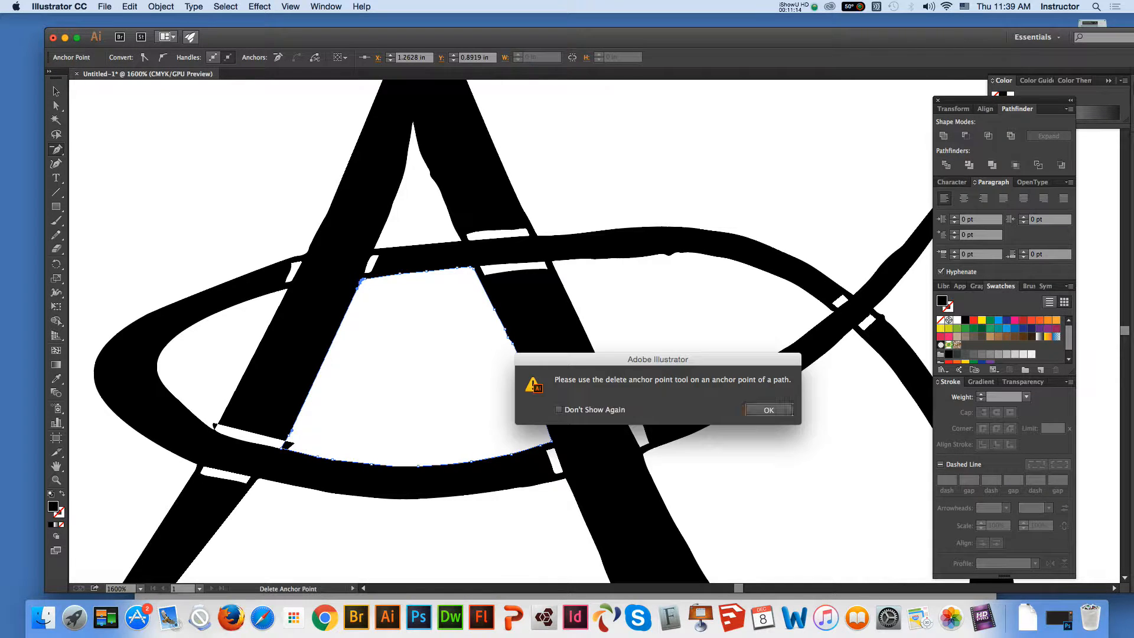
left_click(781, 408)
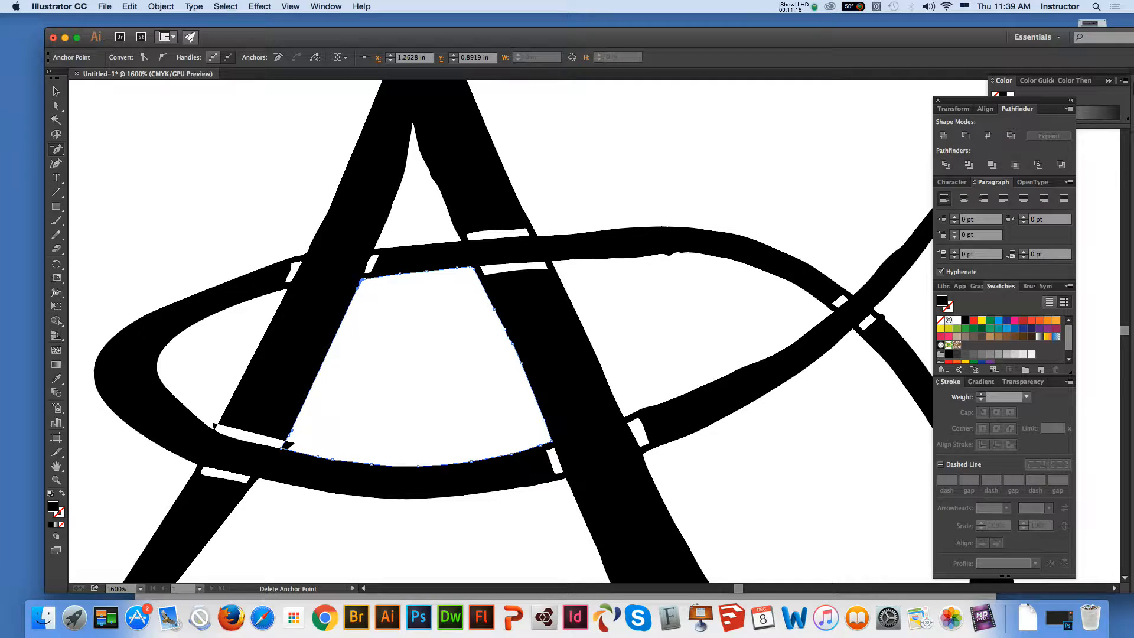
Delete the surplus anchor points along the upper edge of the counter inside the oval, and deselect the artwork
left_click(426, 271)
left_click(400, 273)
left_click(470, 267)
left_click(458, 267)
left_click(56, 105)
left_click(141, 141)
Select the A's triangular upper counter and remove the anchor points forming the bump on its right edge
left_click(447, 206)
key("minus")
left_click(430, 174)
left_click(432, 178)
left_click(427, 166)
left_click(420, 150)
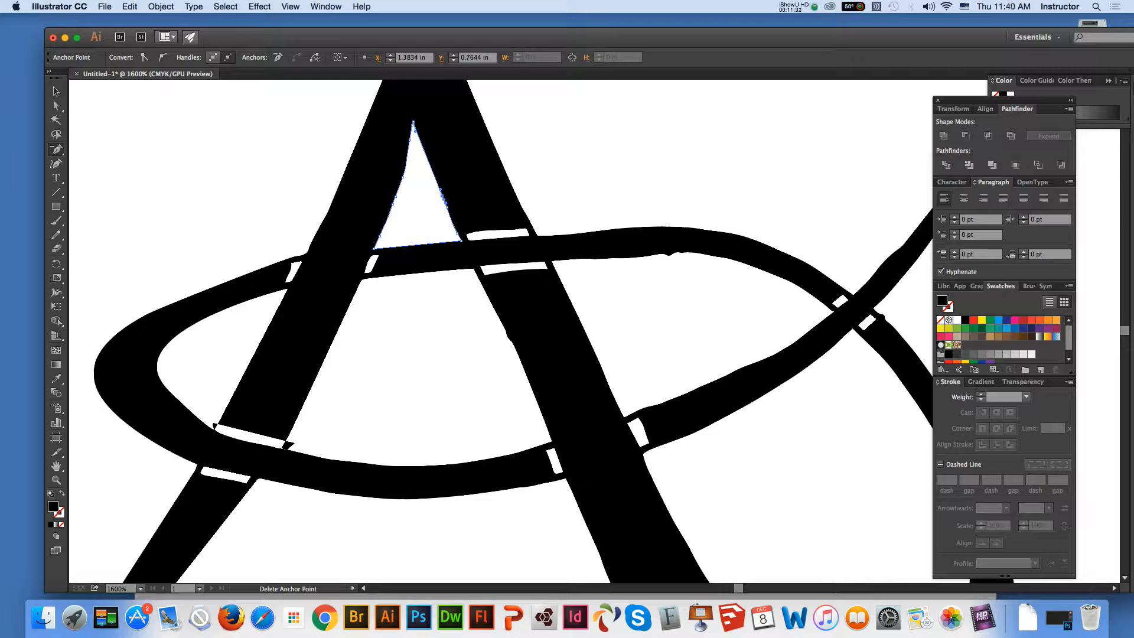
Delete the surplus anchor points along the triangular counter's left edge, from the apex down towards the oval
left_click(410, 140)
left_click(402, 176)
left_click(398, 190)
left_click(392, 205)
left_click(383, 225)
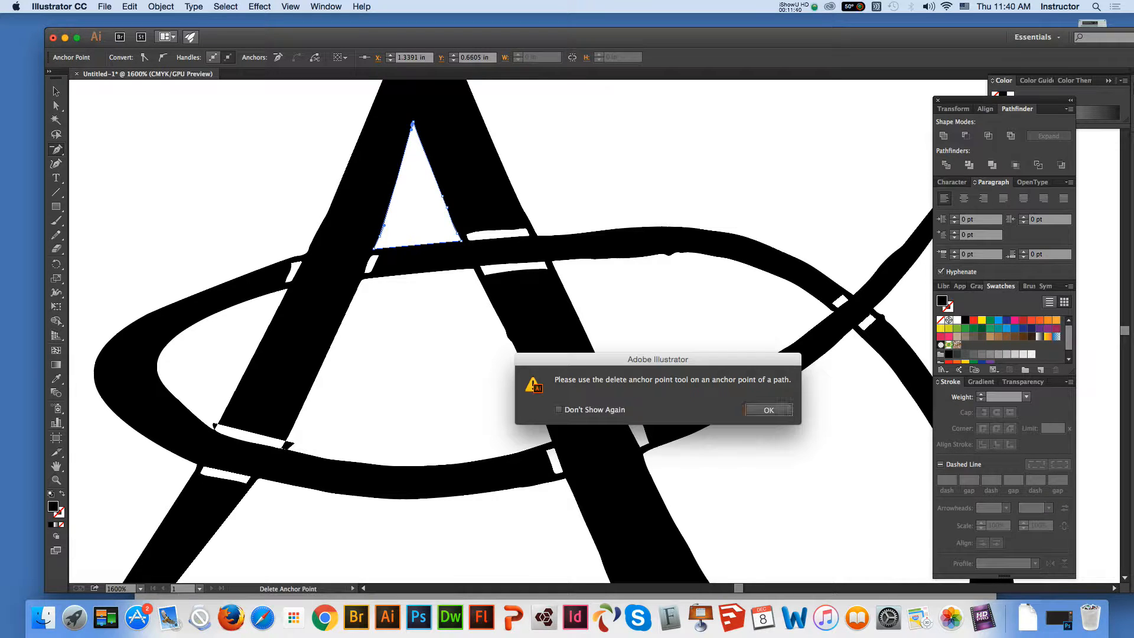
key("Return")
Remove the leftover anchor points on the lower right edge and near the lower left corner of the triangular counter
left_click(447, 207)
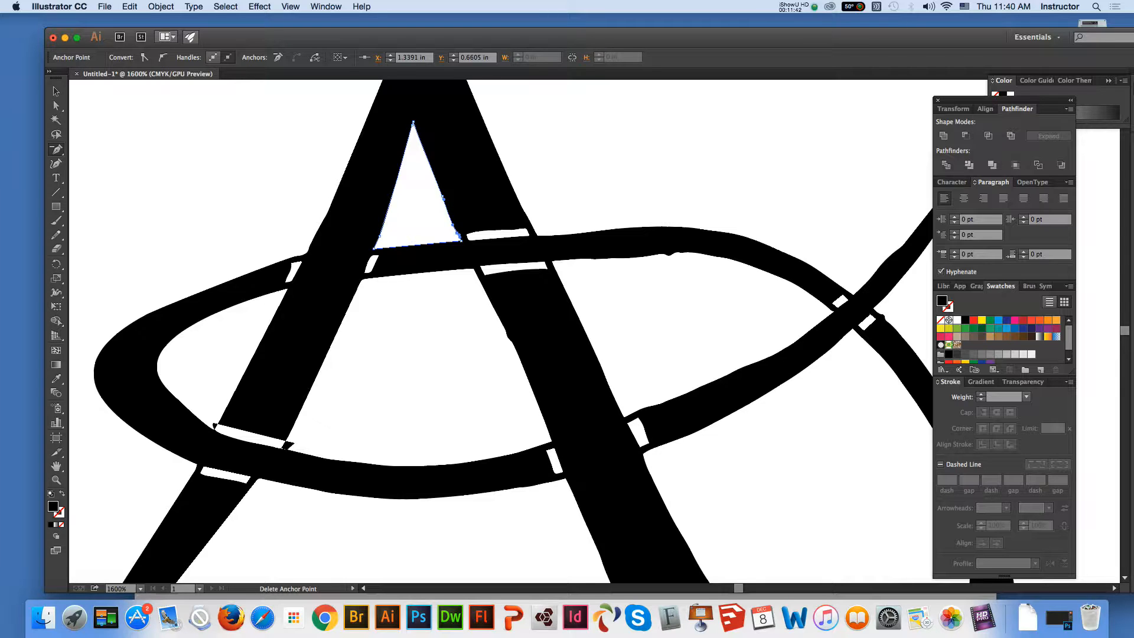
left_click(442, 196)
left_click(379, 235)
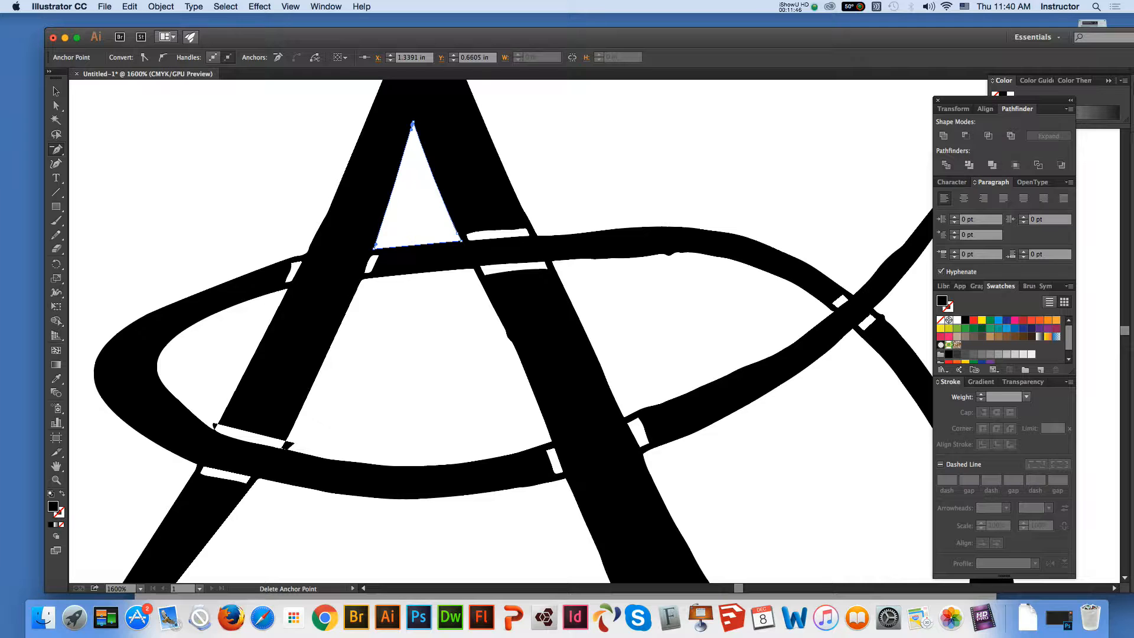
left_click(457, 234)
Smooth out the bump on the right edge of the counter inside the oval by deleting its anchor points, and deselect the artwork
left_click(56, 106)
left_click(532, 390)
left_click(56, 149)
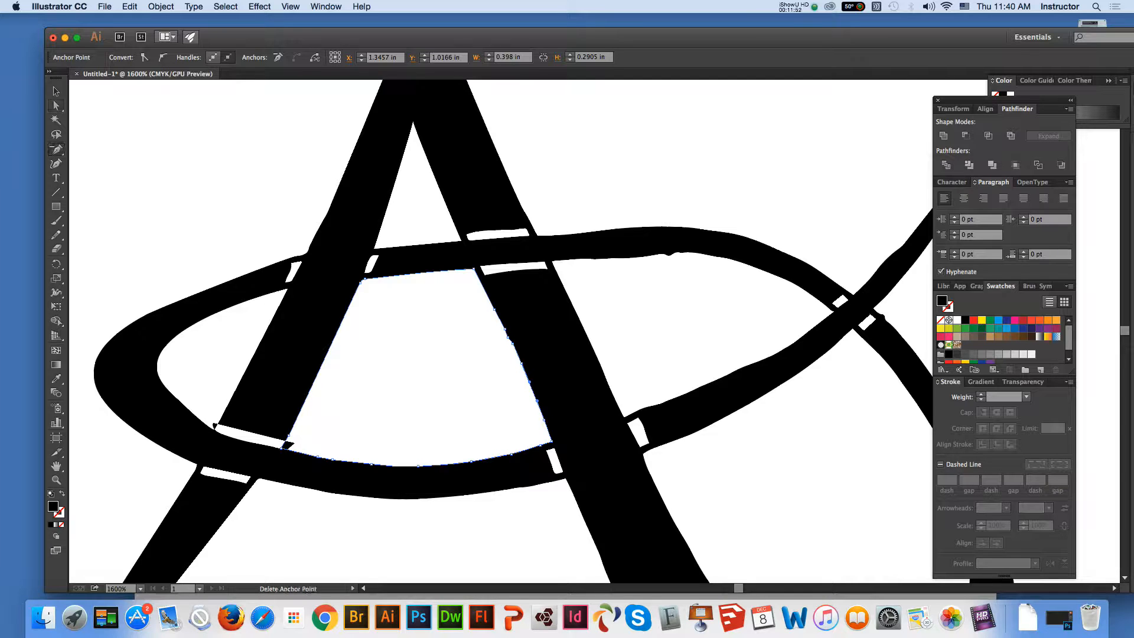
left_click(506, 329)
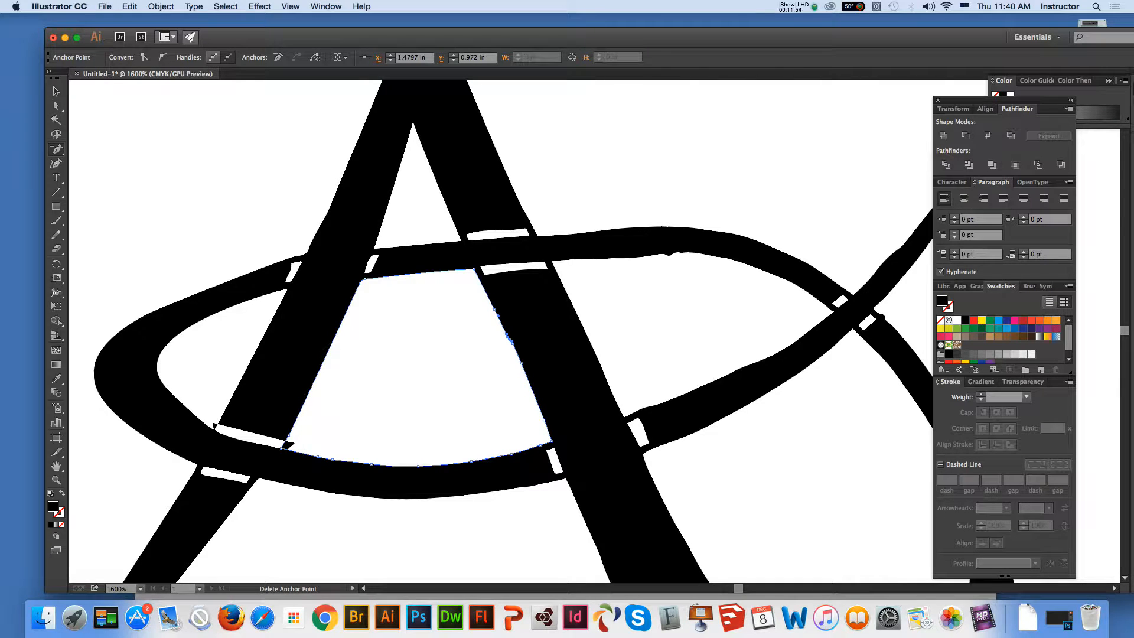
left_click(508, 336)
left_click(770, 408)
left_click(494, 310)
left_click(512, 342)
left_click(509, 339)
left_click(519, 359)
key("Return")
left_click(56, 106)
left_click(207, 166)
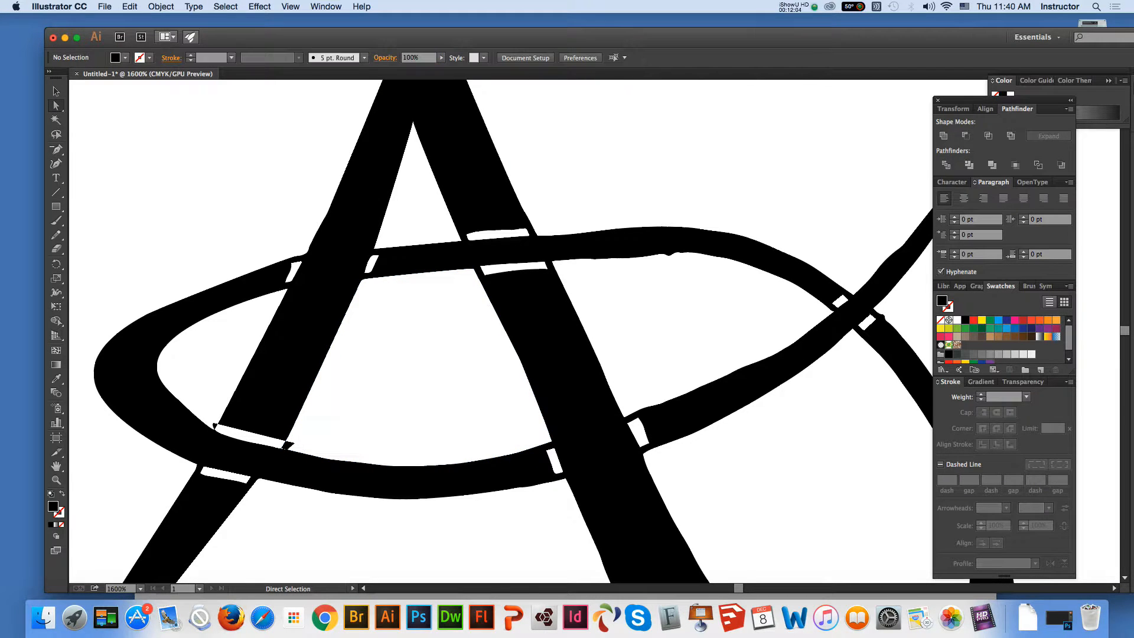
Reselect the counter inside the oval and delete the remaining surplus anchor points down its right edge to the lower corner
left_click(533, 391)
left_click(56, 149)
left_click(521, 363)
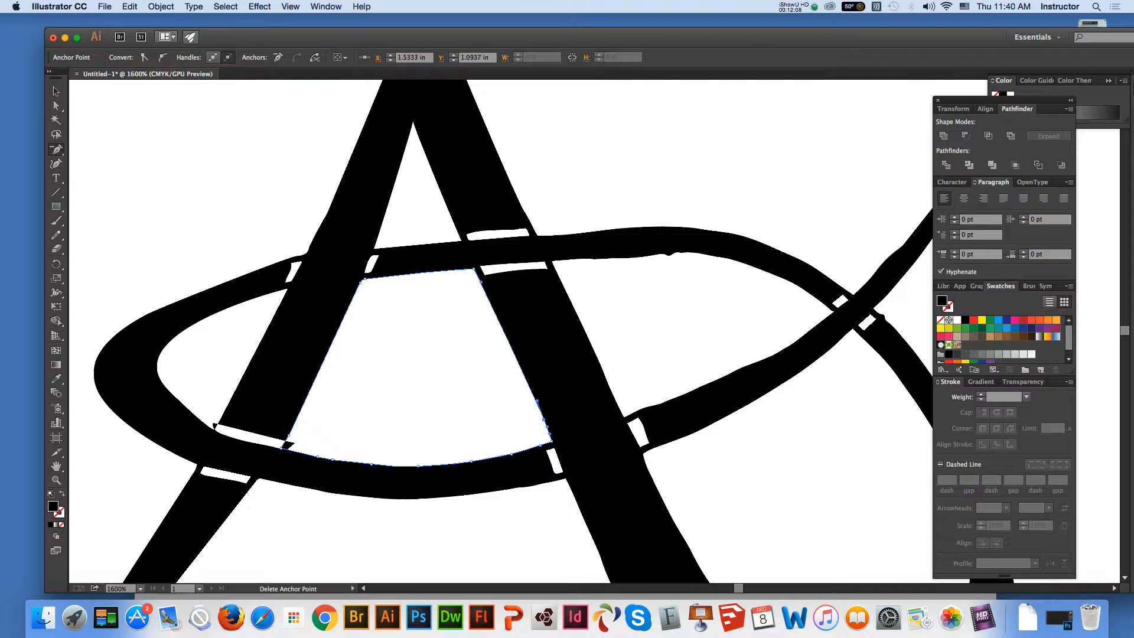
left_click(544, 420)
left_click(551, 452)
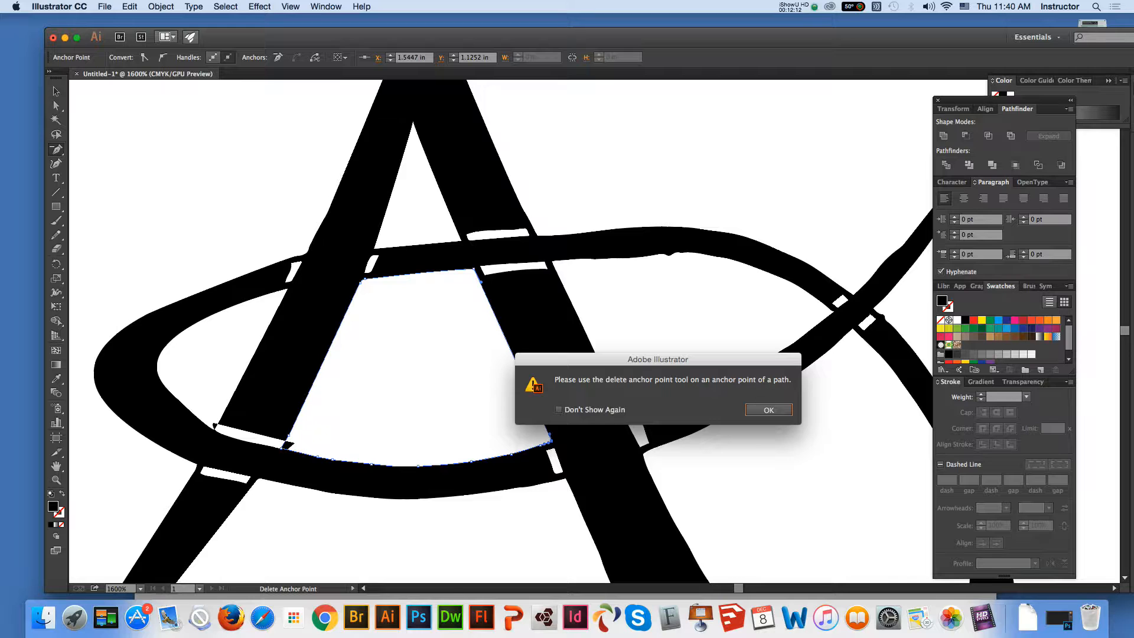
key("Return")
Remove surplus anchor points from the right part of that counter's curved lower edge, and deselect the artwork
left_click(512, 454)
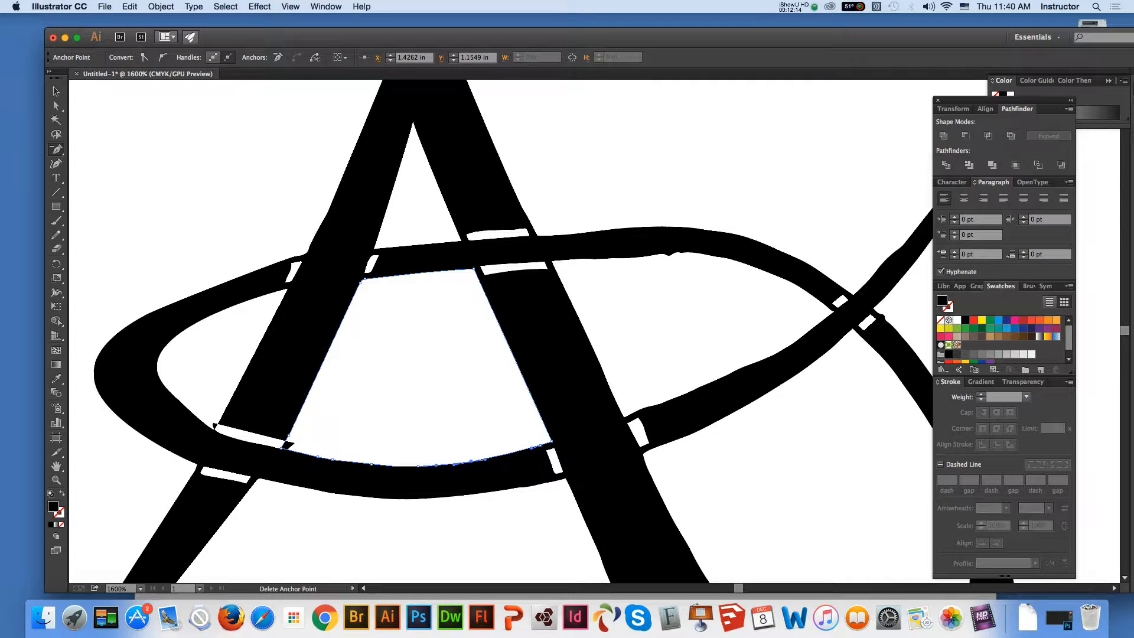
left_click(532, 449)
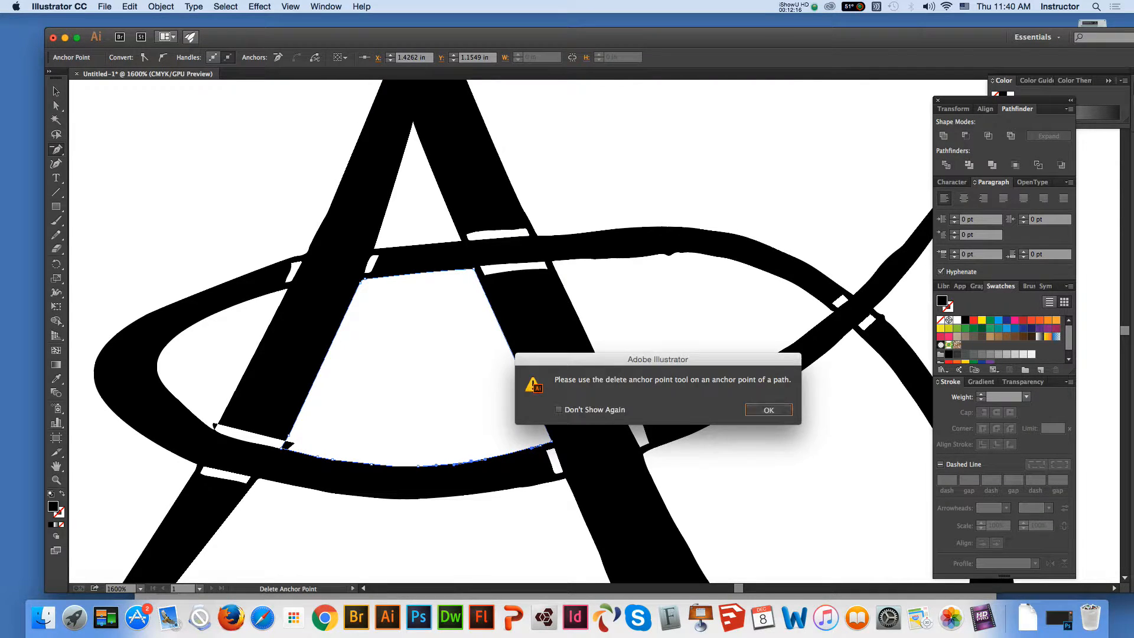
key("Return")
left_click(532, 448)
left_click(769, 409)
left_click(56, 105)
left_click(194, 160)
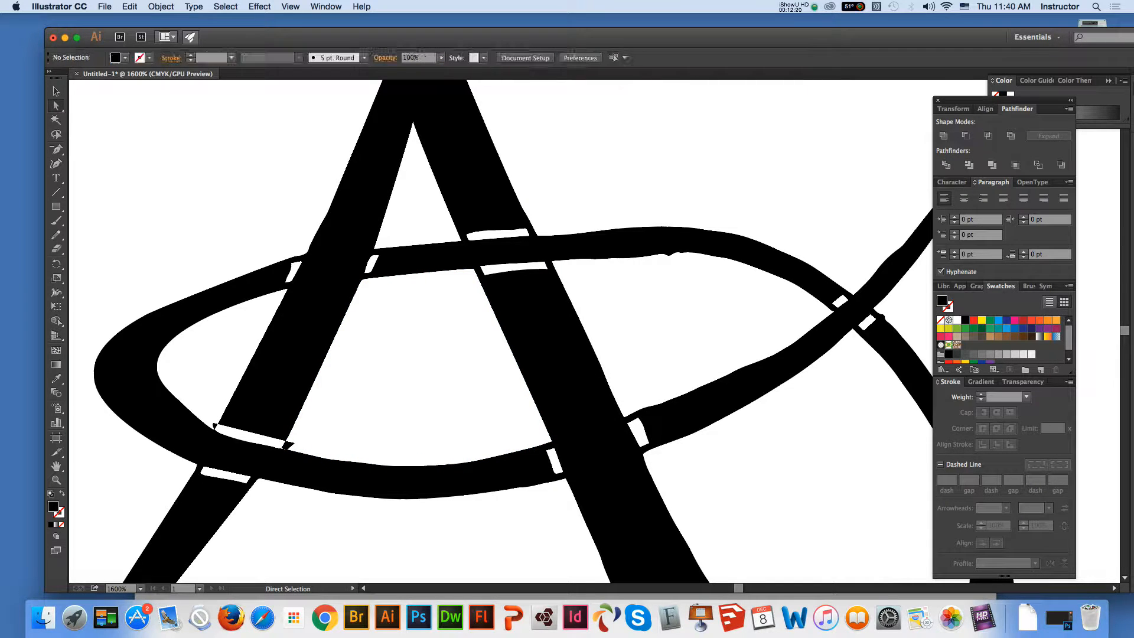
Reselect the counter inside the oval and delete the surplus anchor points along the middle of its curved lower edge
left_click(396, 473)
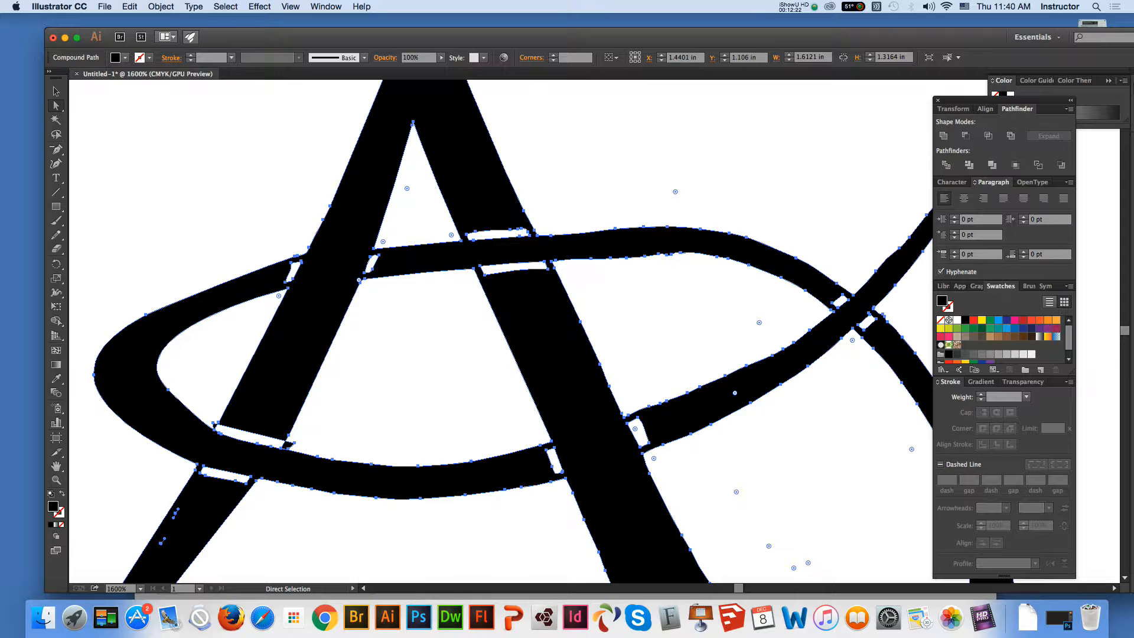
left_click(402, 431)
left_click(395, 466)
key("p")
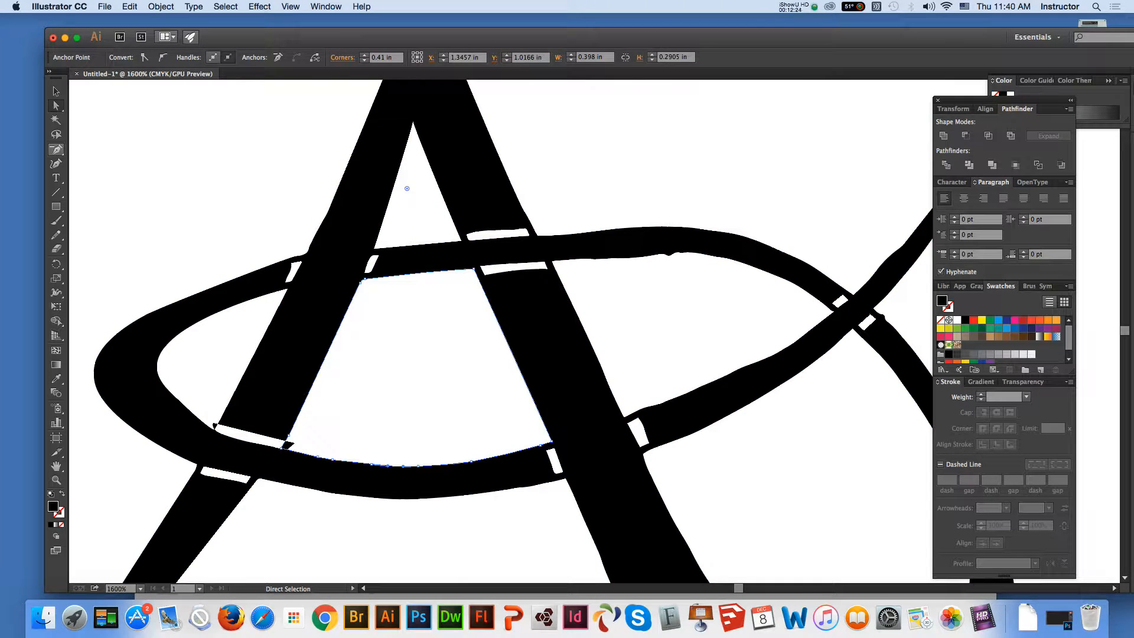
key("minus")
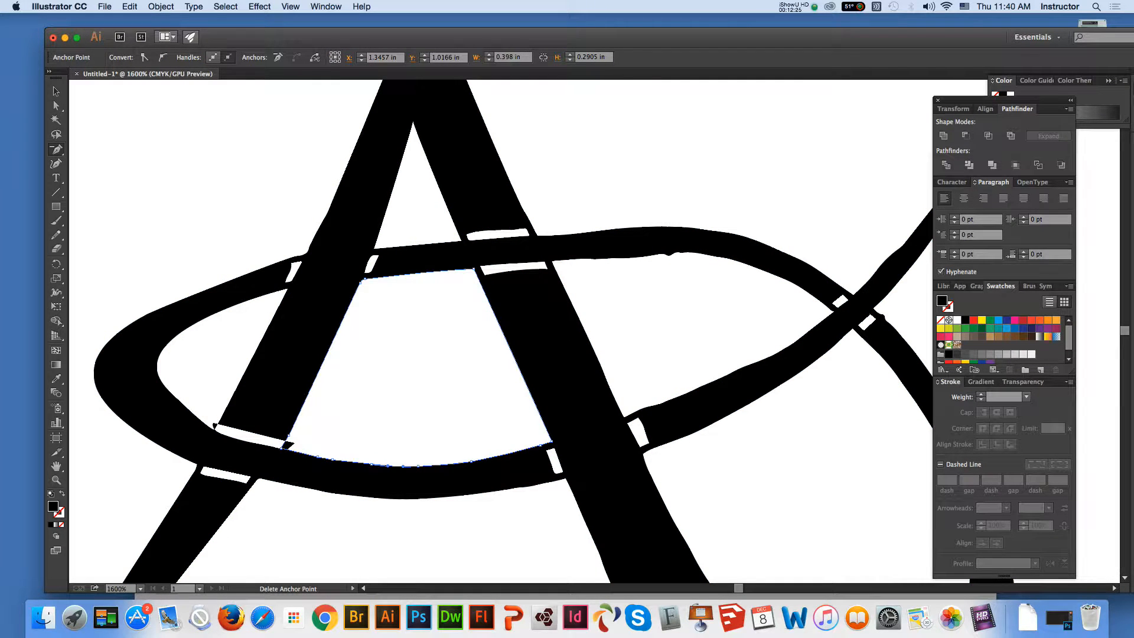
left_click(371, 465)
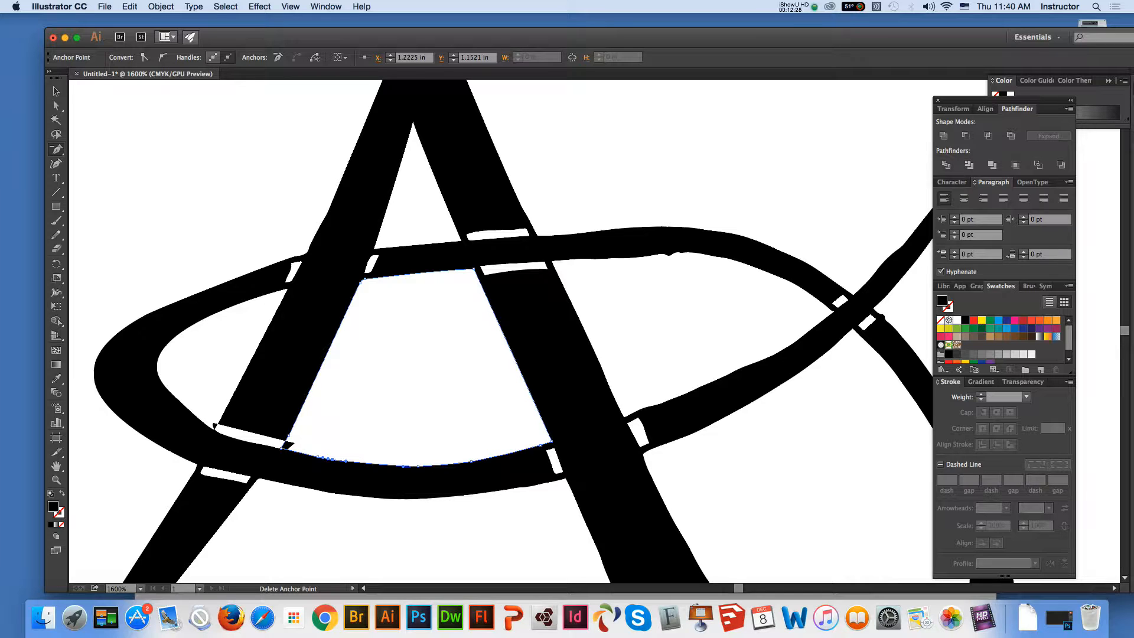
left_click(404, 466)
left_click(454, 464)
left_click(769, 410)
left_click(471, 461)
Reshape the counter's lower curve by stretching its left anchor's direction handle rightward, and delete surplus anchor points near the curve's ends
key("super")
left_click_drag(345, 461, 536, 459)
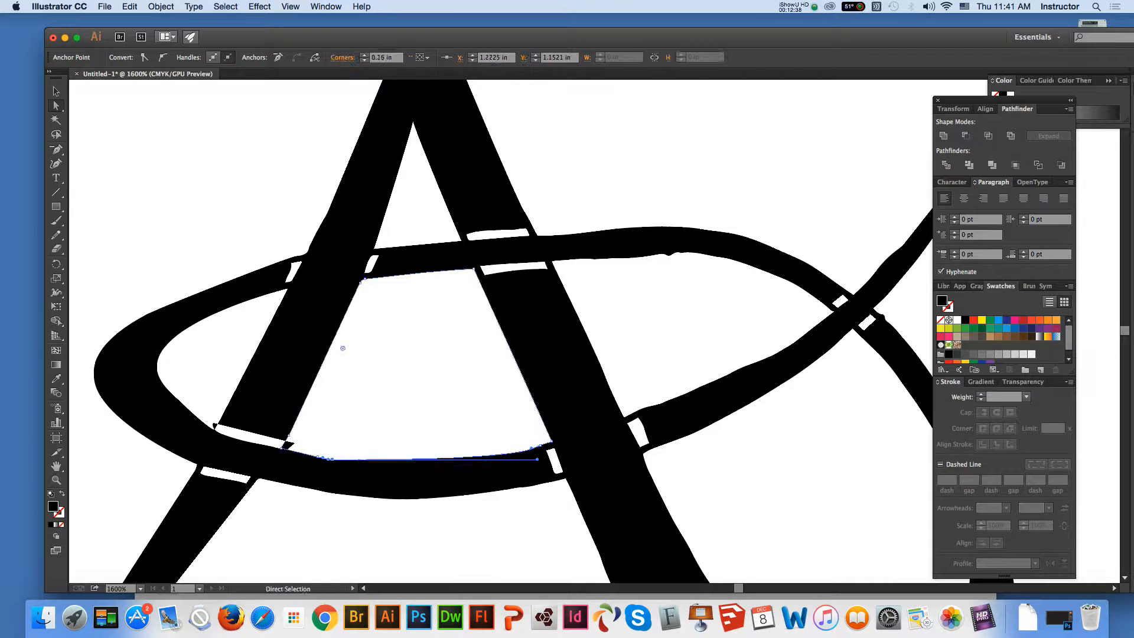
left_click(56, 150)
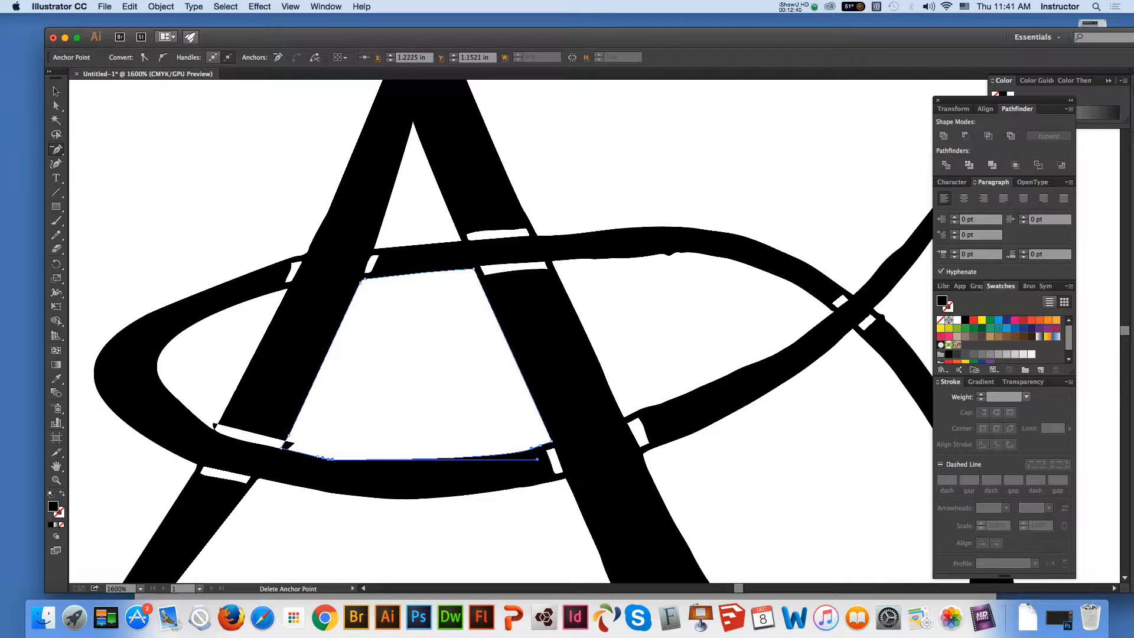
left_click(287, 443)
left_click(541, 445)
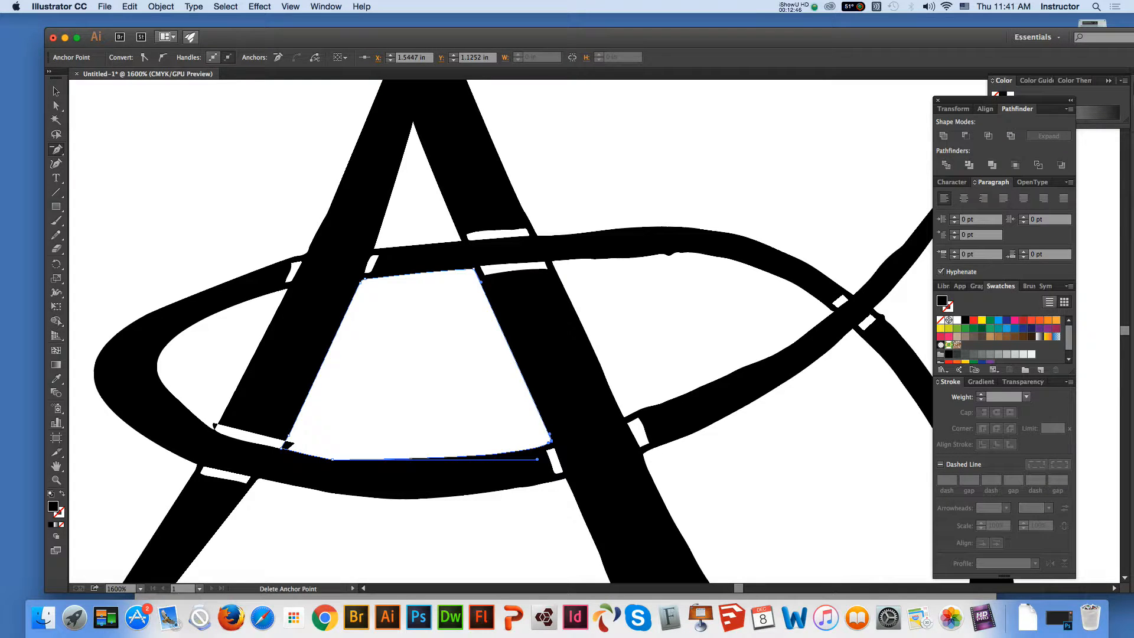
Remove the last surplus anchor point from the counter's lower edge, restore its curve with the left anchor's direction handle, and deselect
left_click(550, 436)
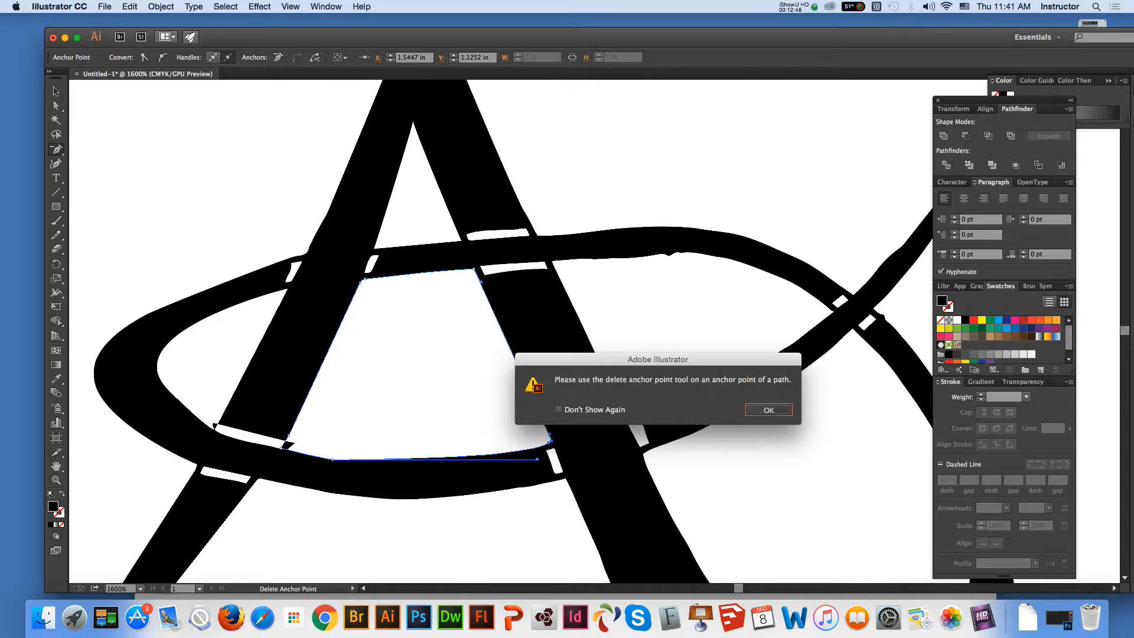
key("Return")
left_click(332, 458)
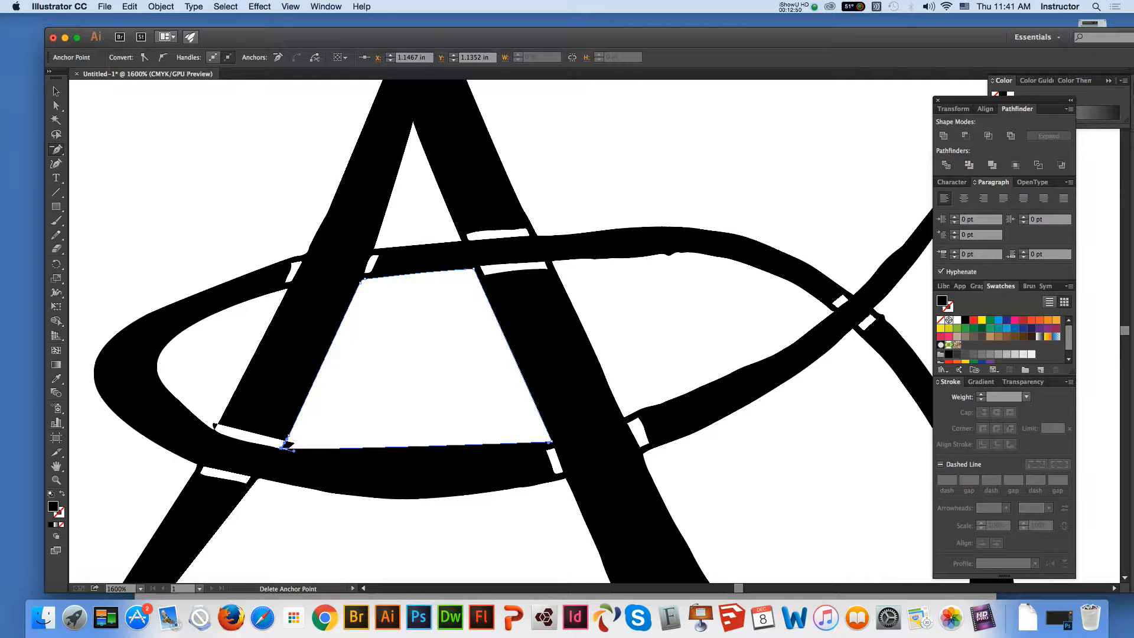
key("a")
left_click_drag(294, 451, 488, 484)
left_click(437, 396)
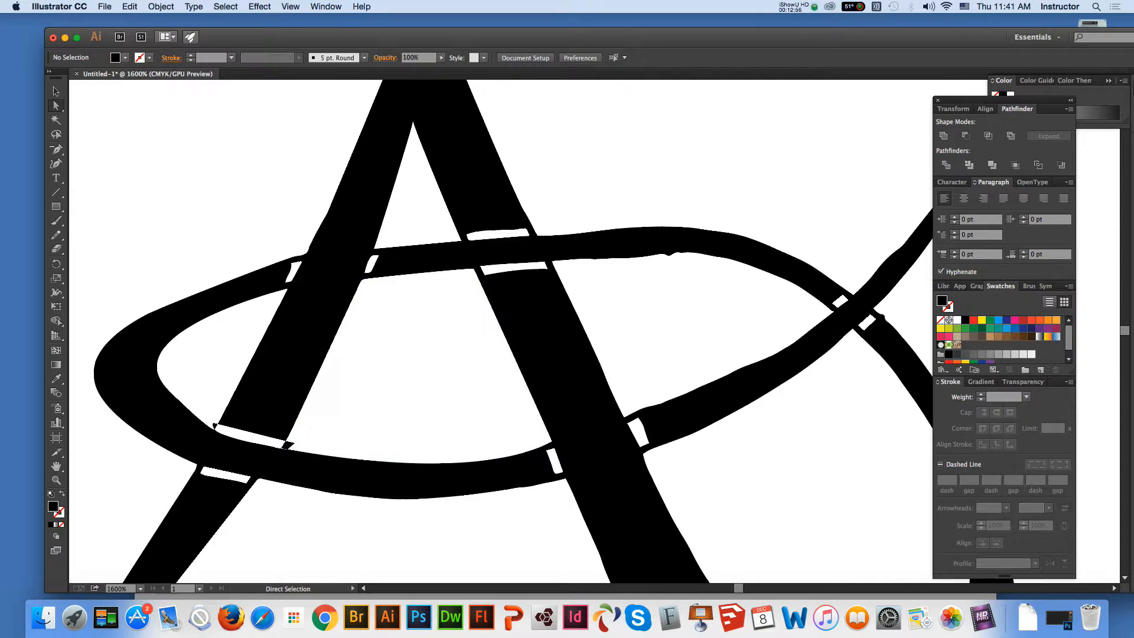
Select the outer outline and delete surplus anchor points along the oval's outer lower edge between the A's legs
left_click(399, 499)
key("minus")
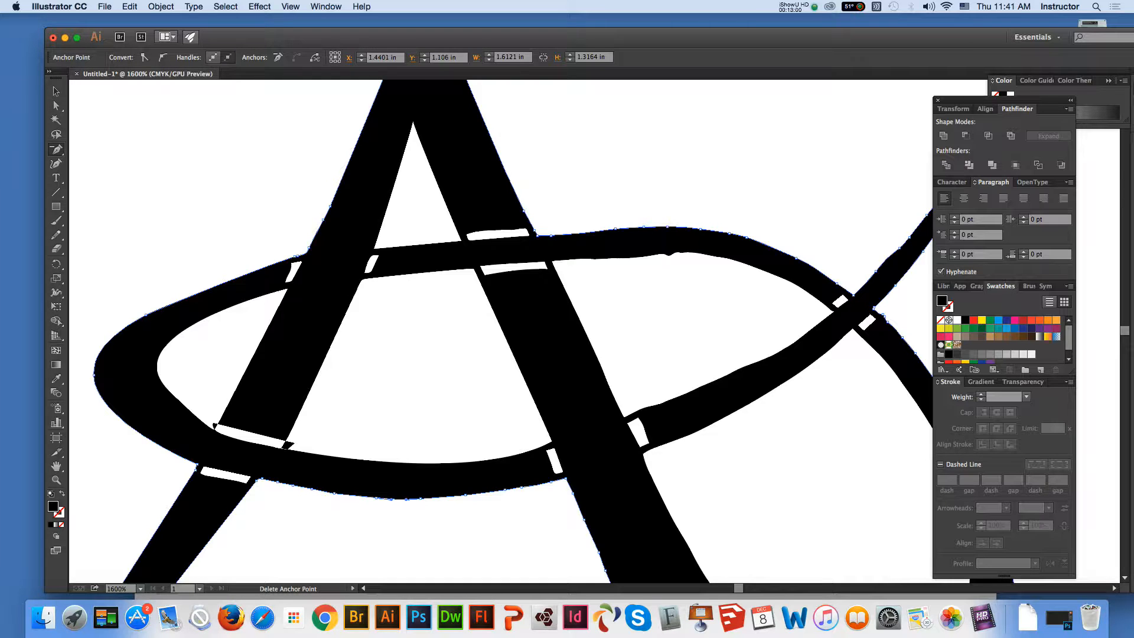
left_click(376, 497)
left_click(405, 500)
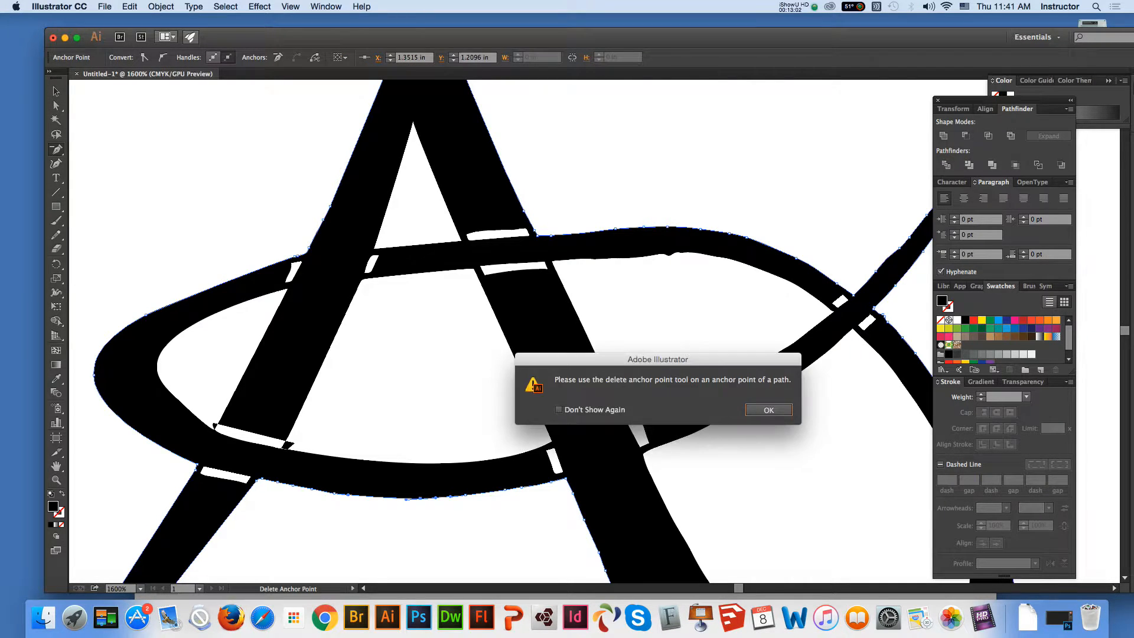
key("Return")
left_click(521, 487)
left_click(505, 490)
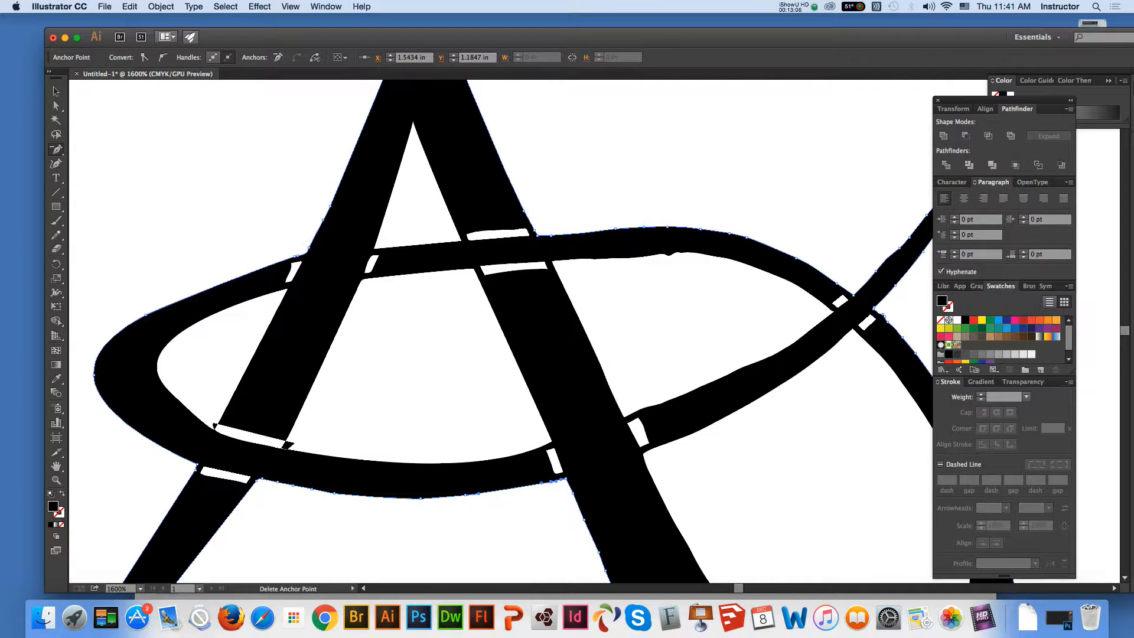
left_click(465, 494)
left_click(436, 497)
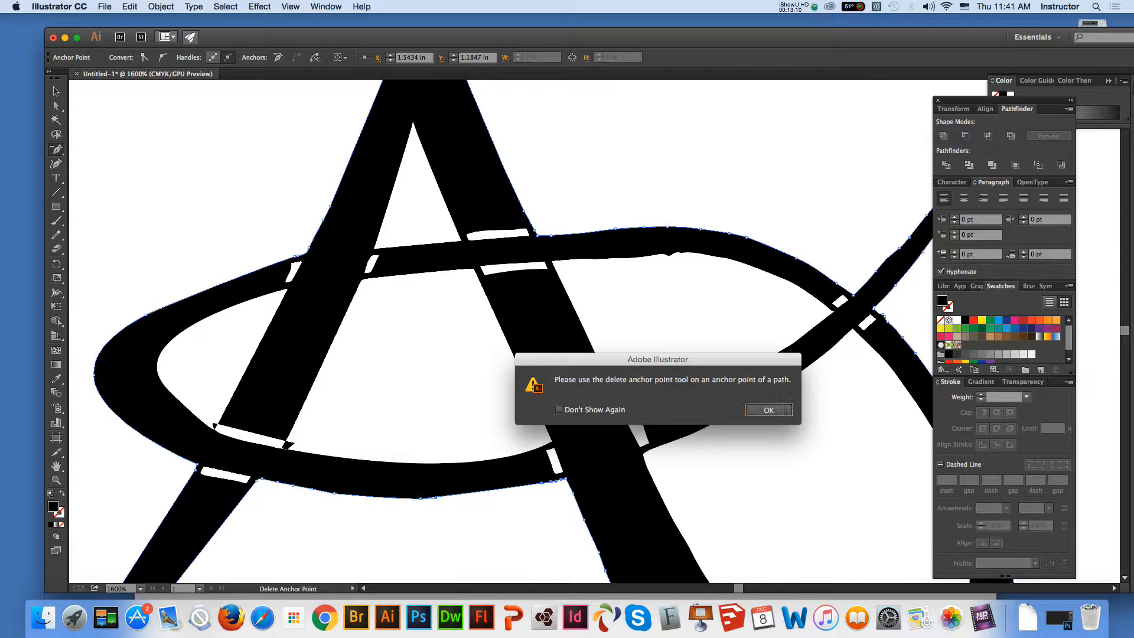
left_click(770, 409)
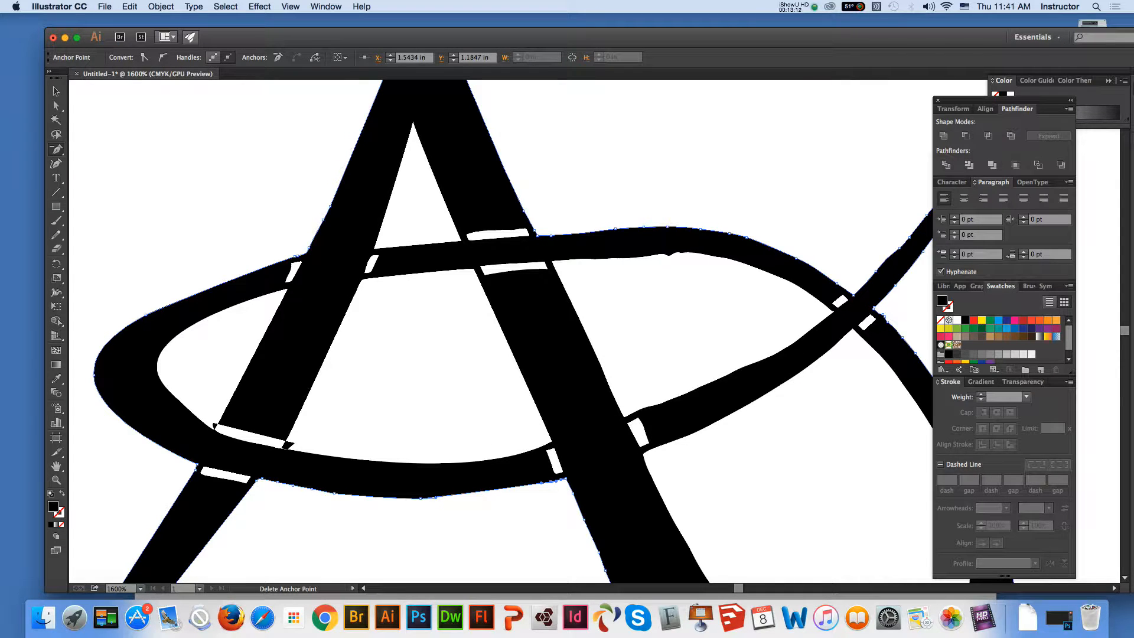
left_click(541, 483)
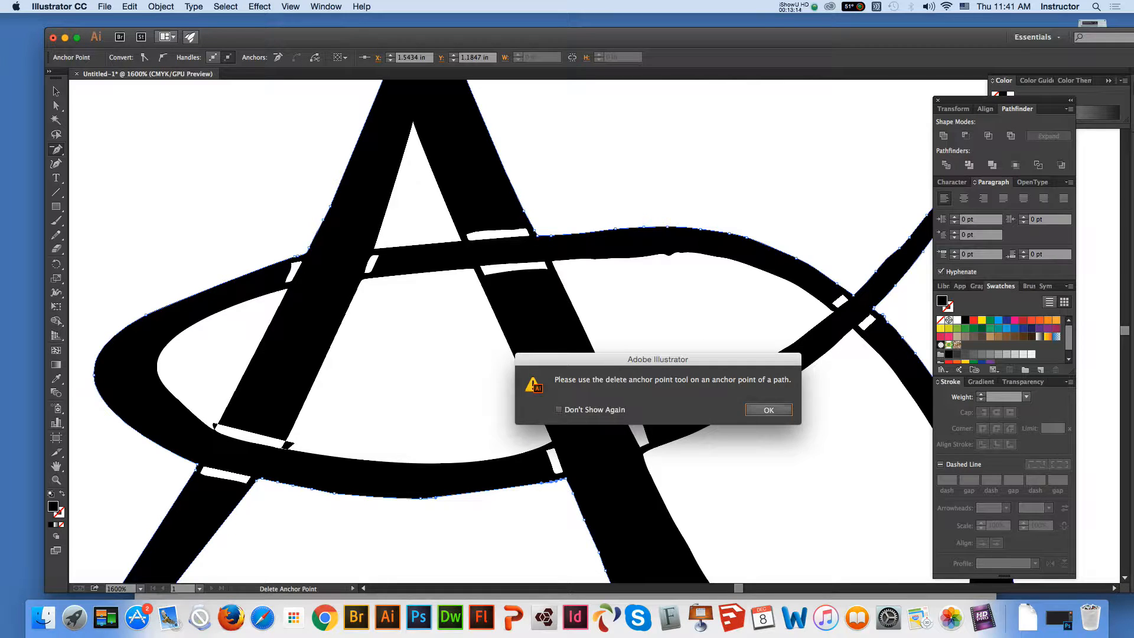
left_click(769, 408)
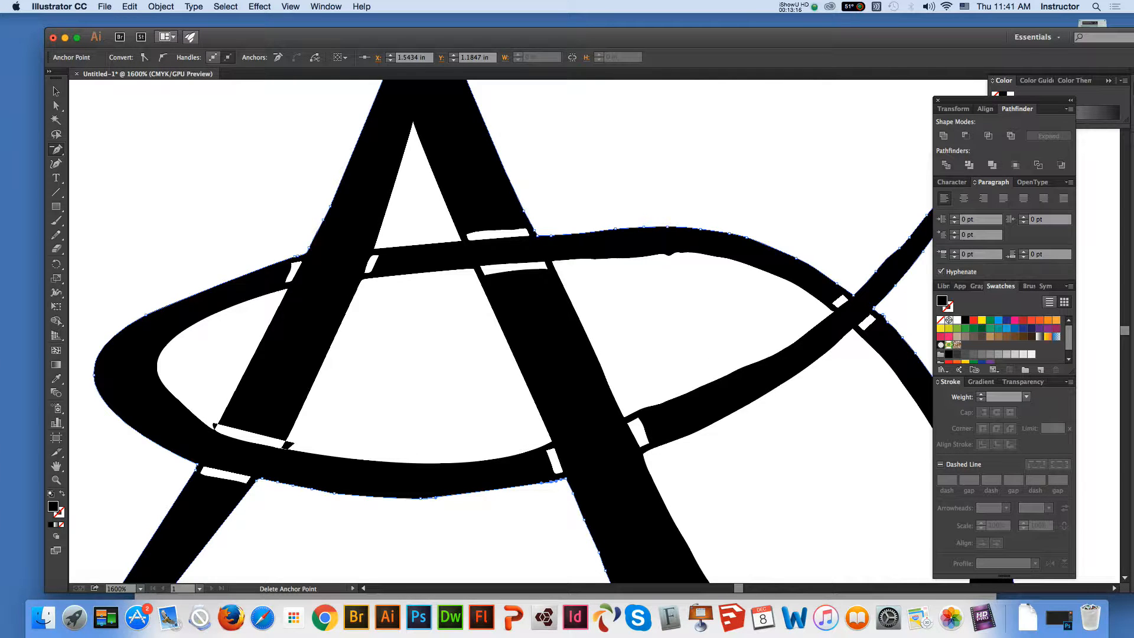
Delete the remaining anchor points between the ends of that lower edge and rebuild its curve by extending the left anchor's direction handle
left_click(420, 498)
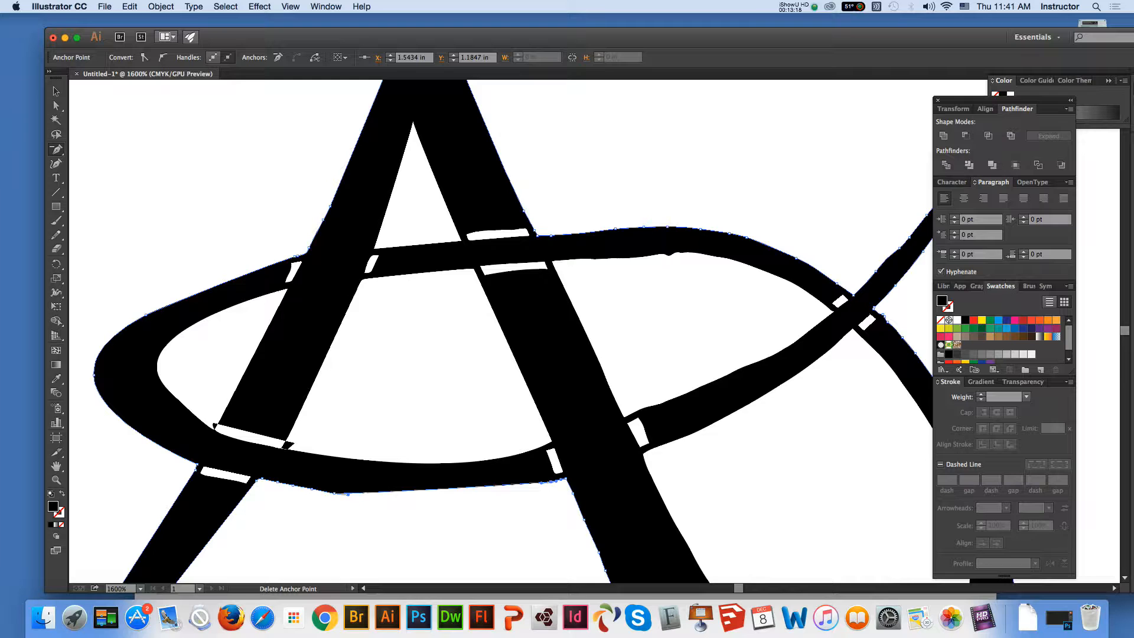
left_click(348, 493)
left_click(320, 489)
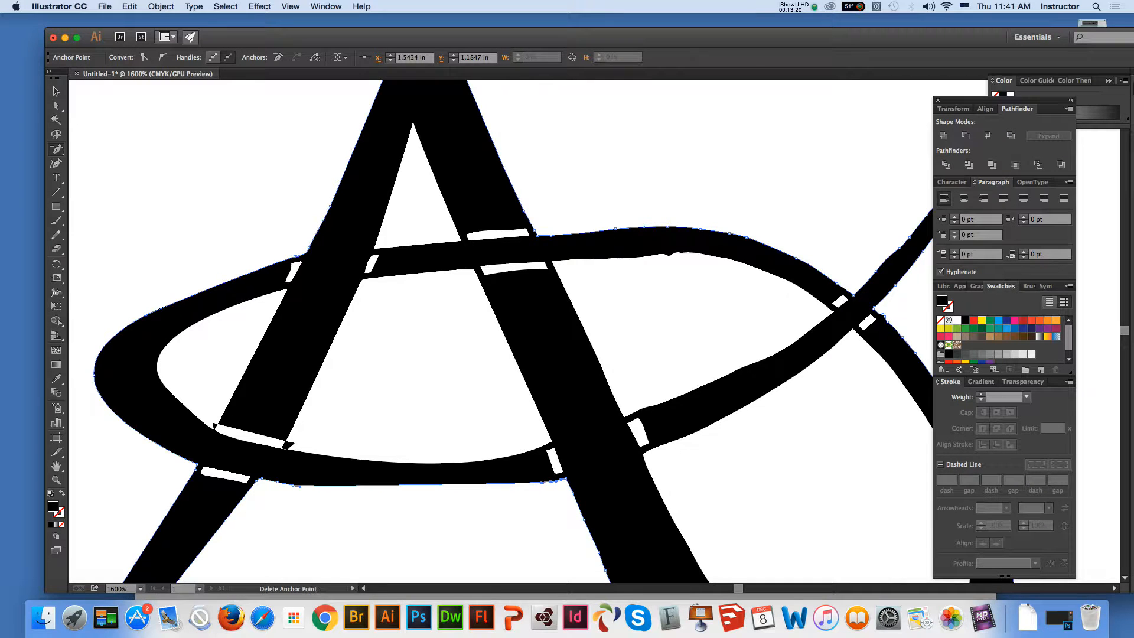
left_click(293, 486)
left_click(283, 482)
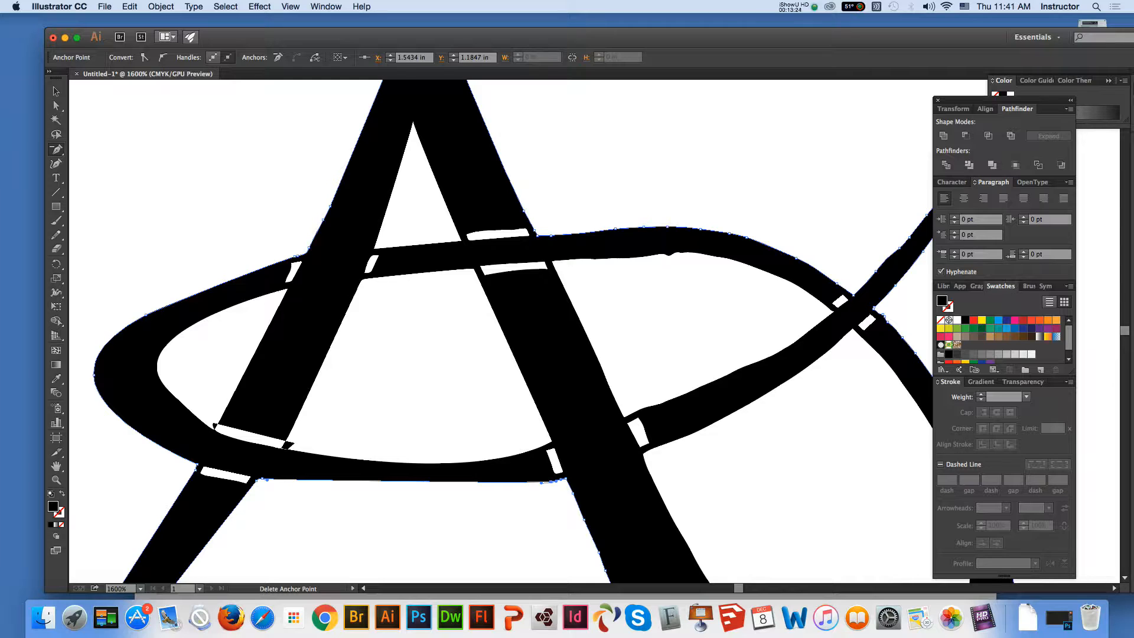
left_click(549, 482)
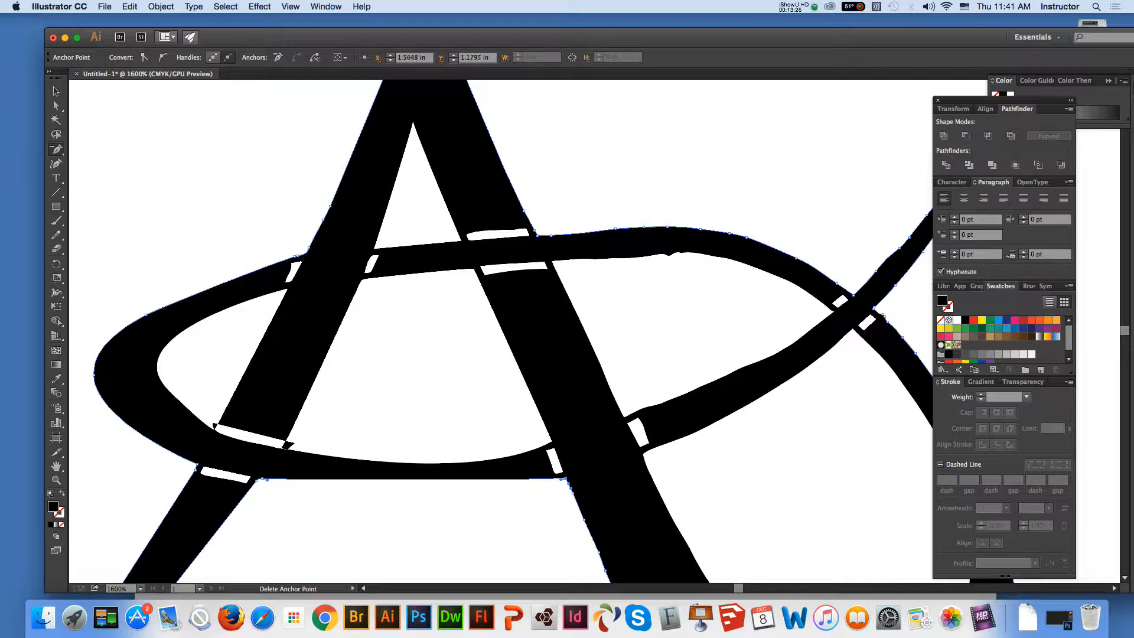
left_click(56, 106)
left_click_drag(408, 516, 494, 512)
Select the white gap where the oval's inner lower edge meets the A's left leg and delete surplus anchor points along its lower side
left_click(56, 466)
left_click_drag(402, 378, 349, 322)
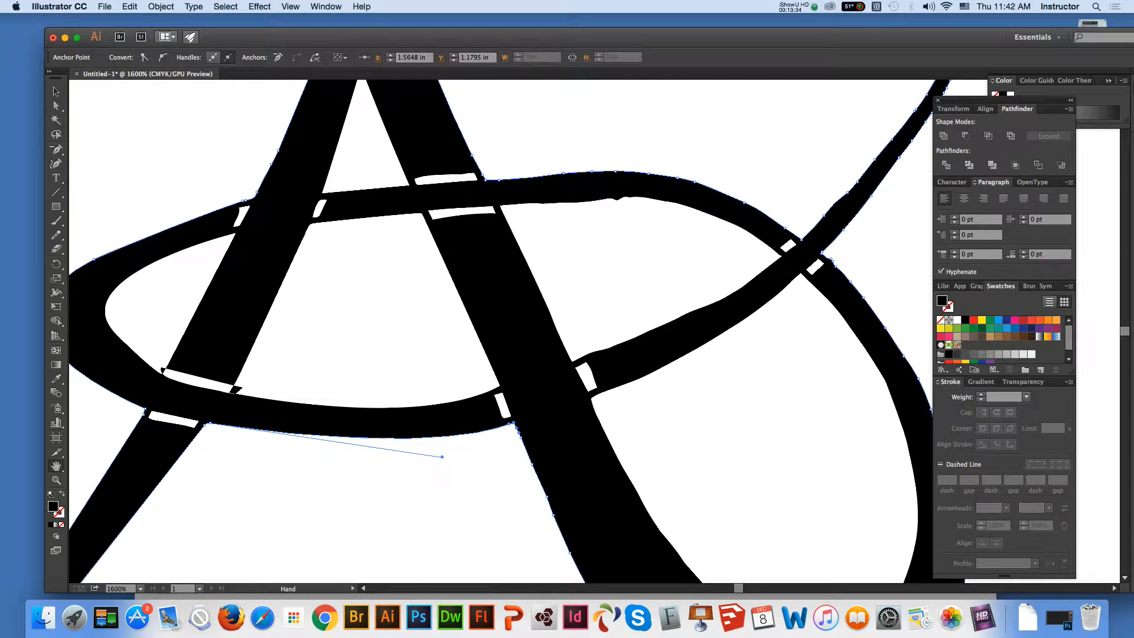
key("a")
left_click(205, 387)
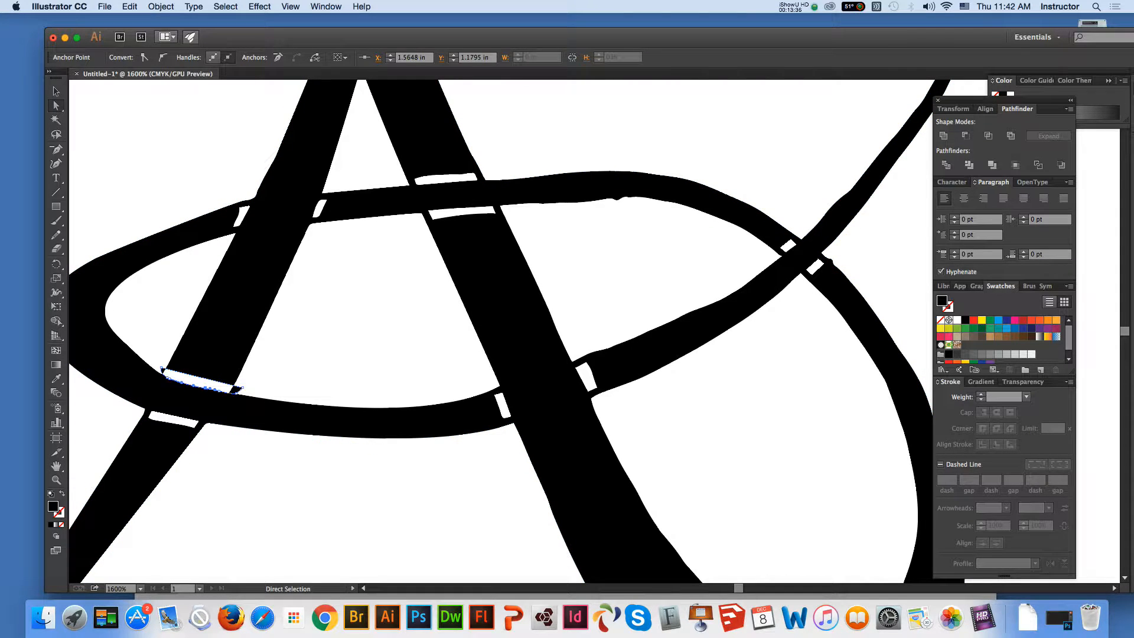
key("minus")
left_click(205, 388)
left_click(219, 390)
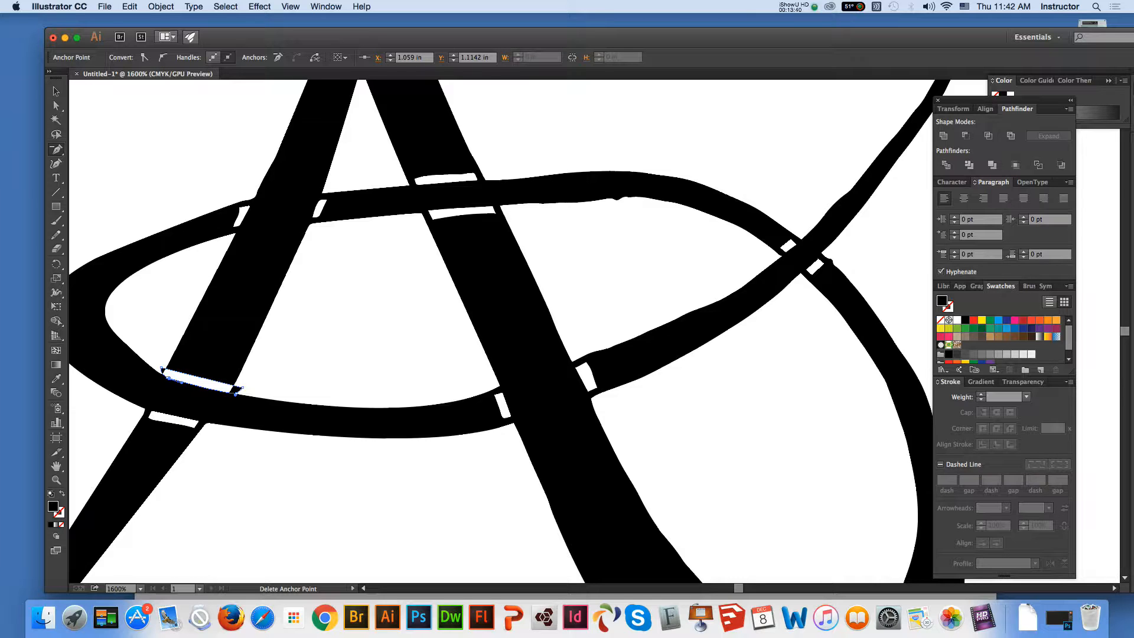
Try to delete the anchor points at the gap's lower-left corner, and undo the edits
left_click(168, 377)
left_click(169, 378)
key("a")
key("super+z")
key("super+z")
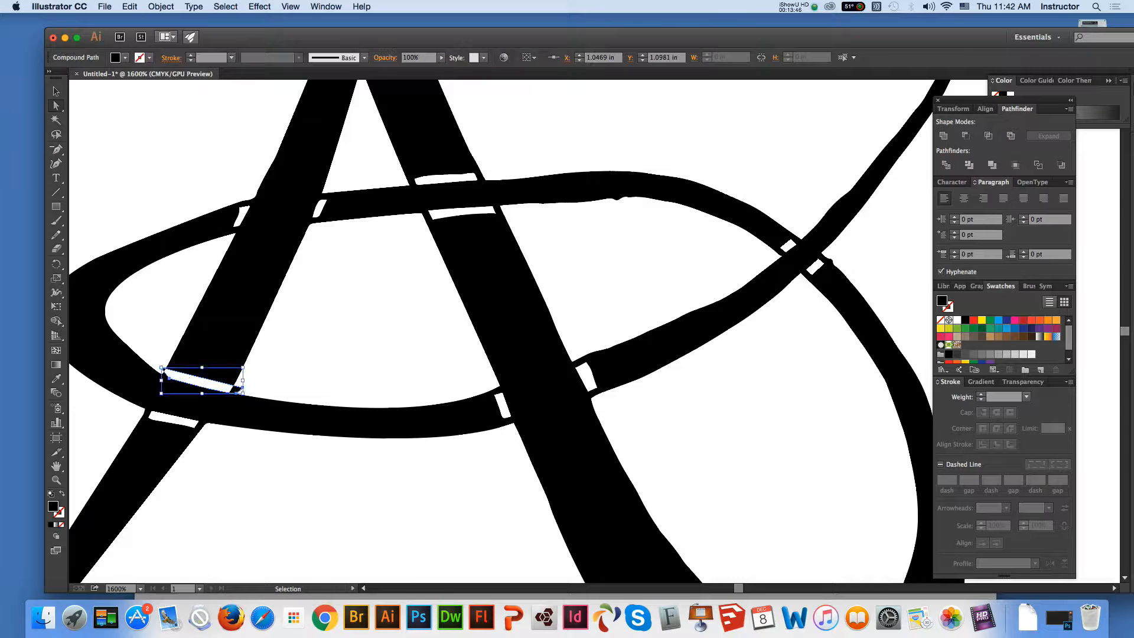
Shift the white gap slightly left and back to the right across the A's left leg, and deselect the artwork
left_click_drag(161, 368, 152, 365)
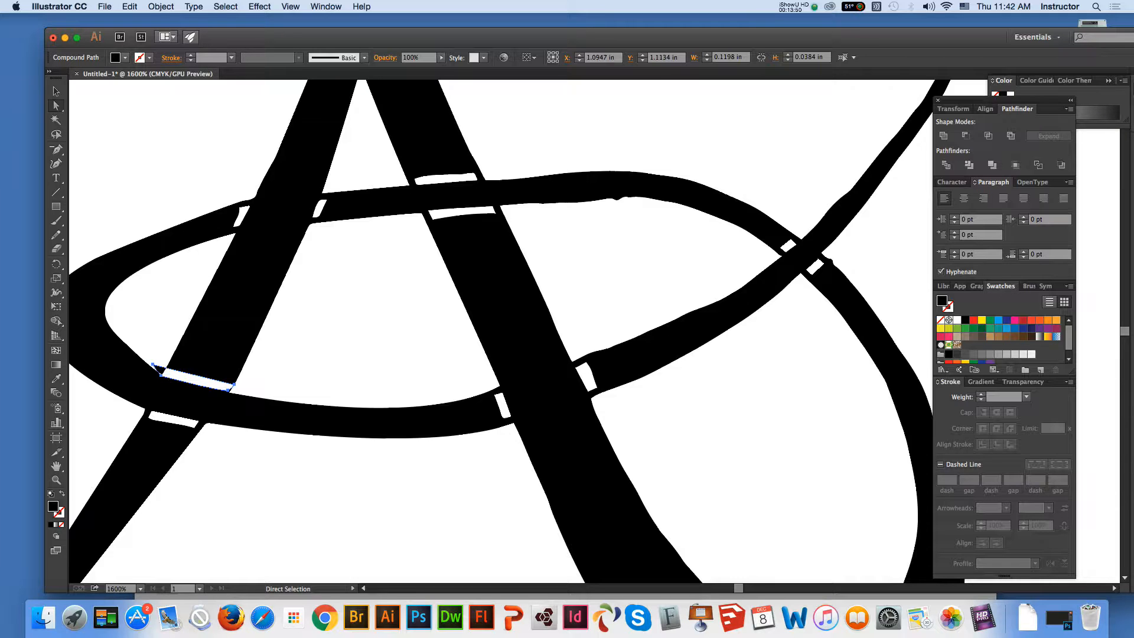
left_click_drag(229, 387, 235, 388)
key("super+a")
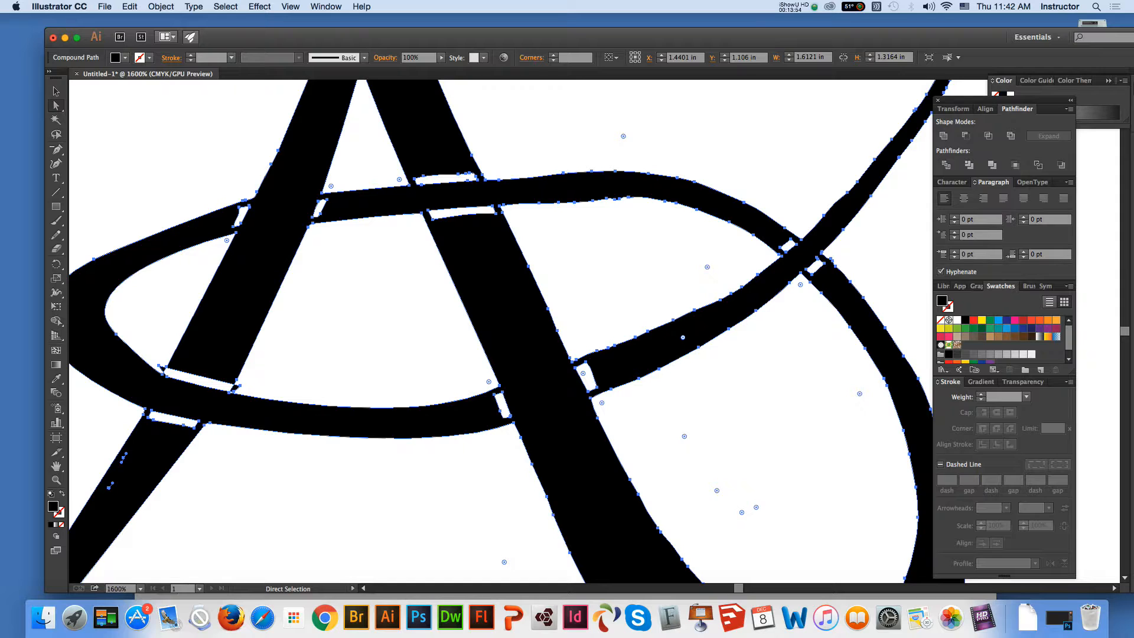
key("super+shift+a")
Delete surplus anchor points along the oval's outer upper edge right of the A and bend the curve upward with the right anchor's handle
left_click(604, 171)
key("minus")
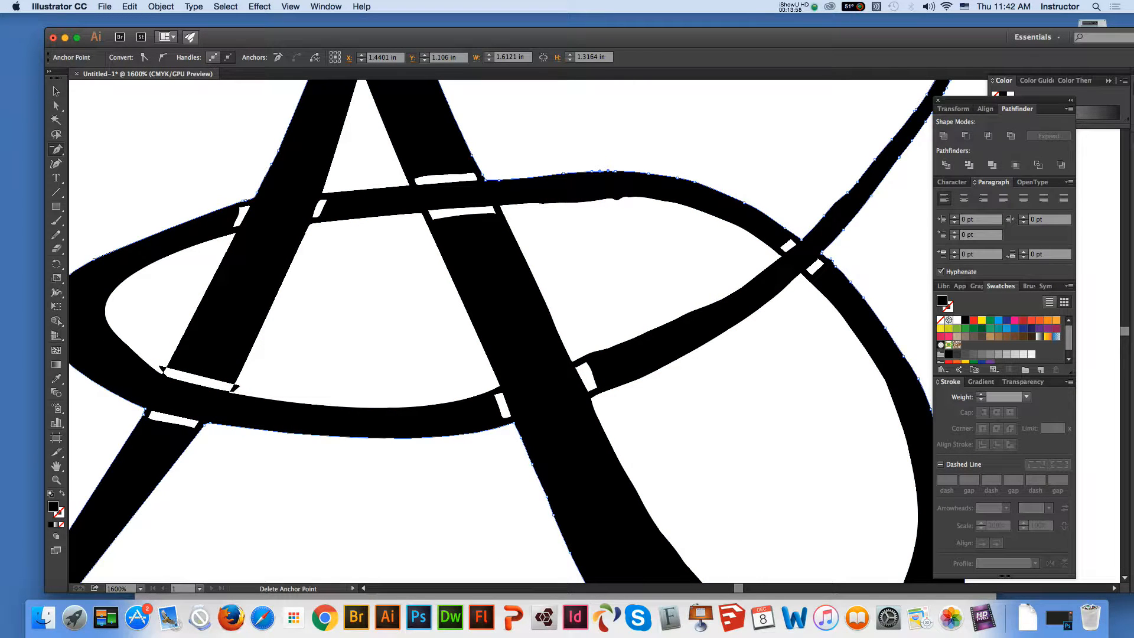
left_click(499, 180)
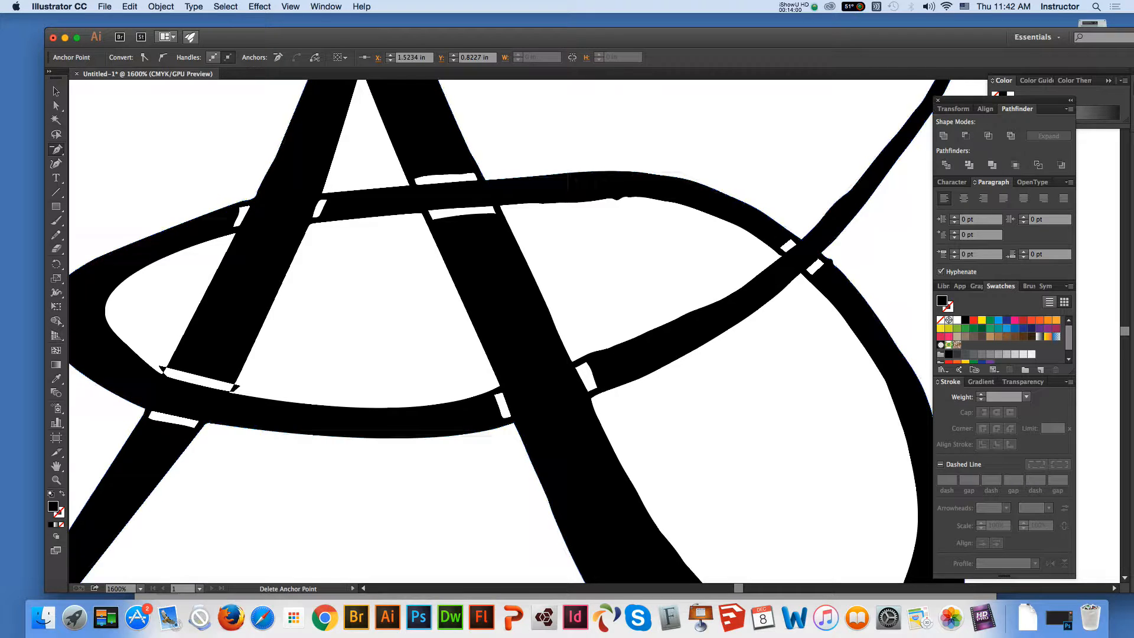
left_click(582, 172)
left_click(608, 170)
left_click(637, 171)
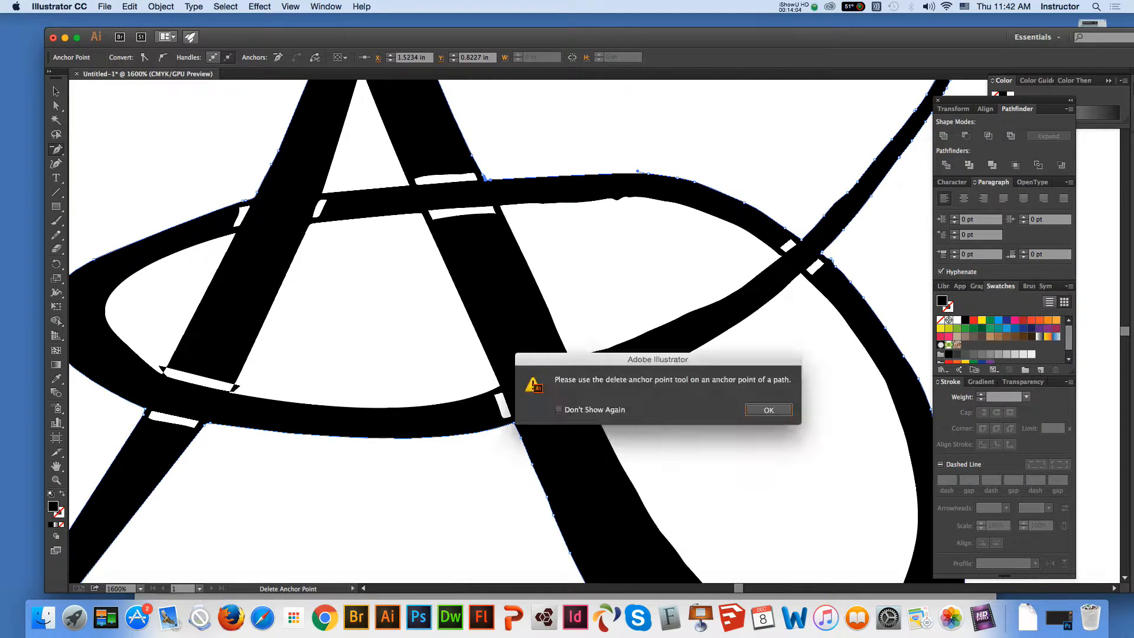
left_click(770, 410)
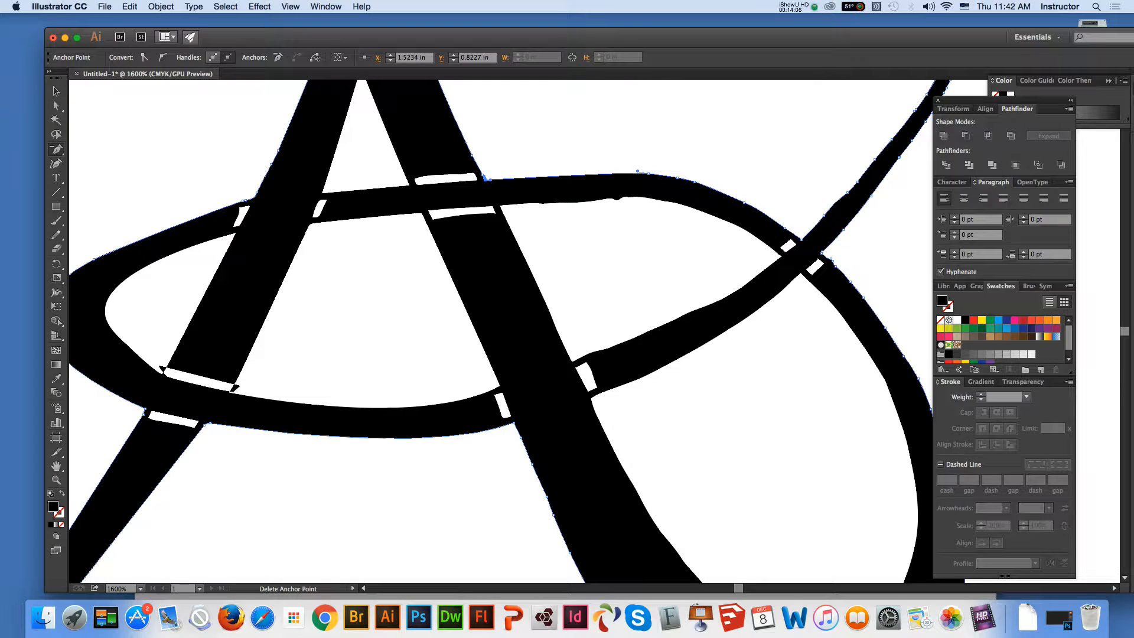
left_click(637, 171)
left_click(667, 176)
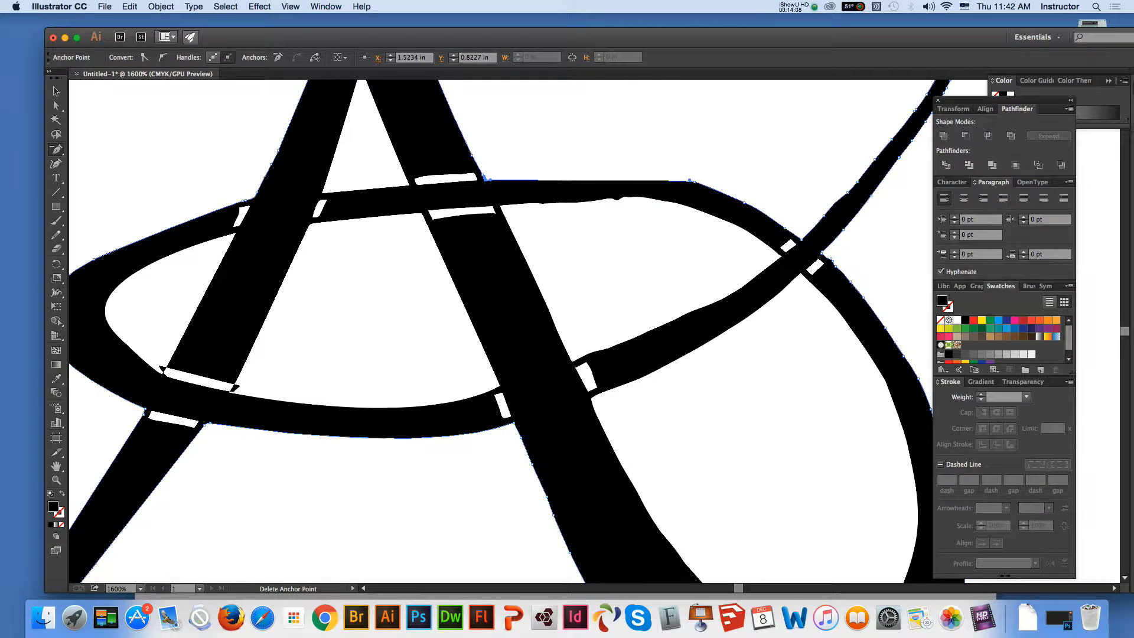
left_click(695, 182)
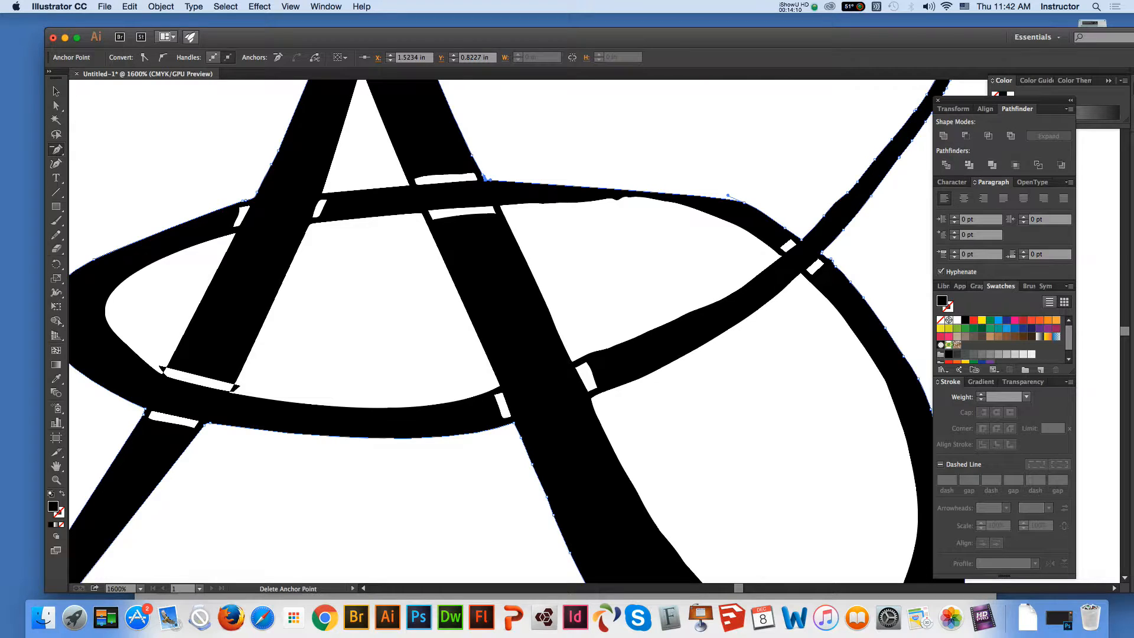
key("super")
left_click_drag(728, 195, 714, 173)
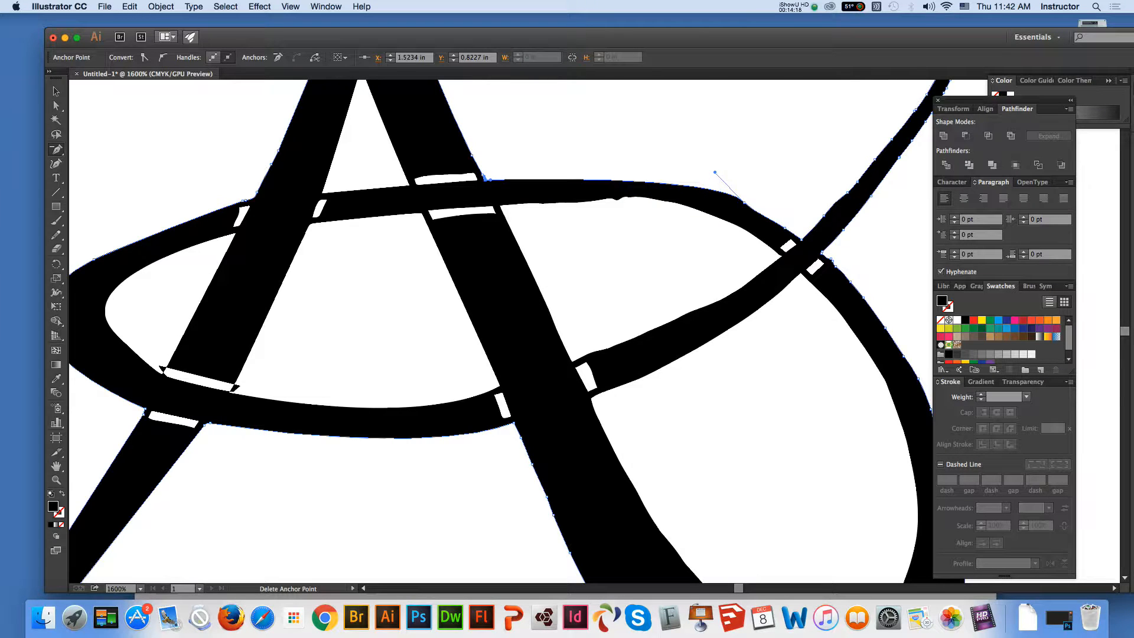
Delete the remaining anchor points before the oval's right crossing, reshape the upper curve by pulling the end anchor's handle up and left, and deselect
left_click(785, 228)
left_click(756, 213)
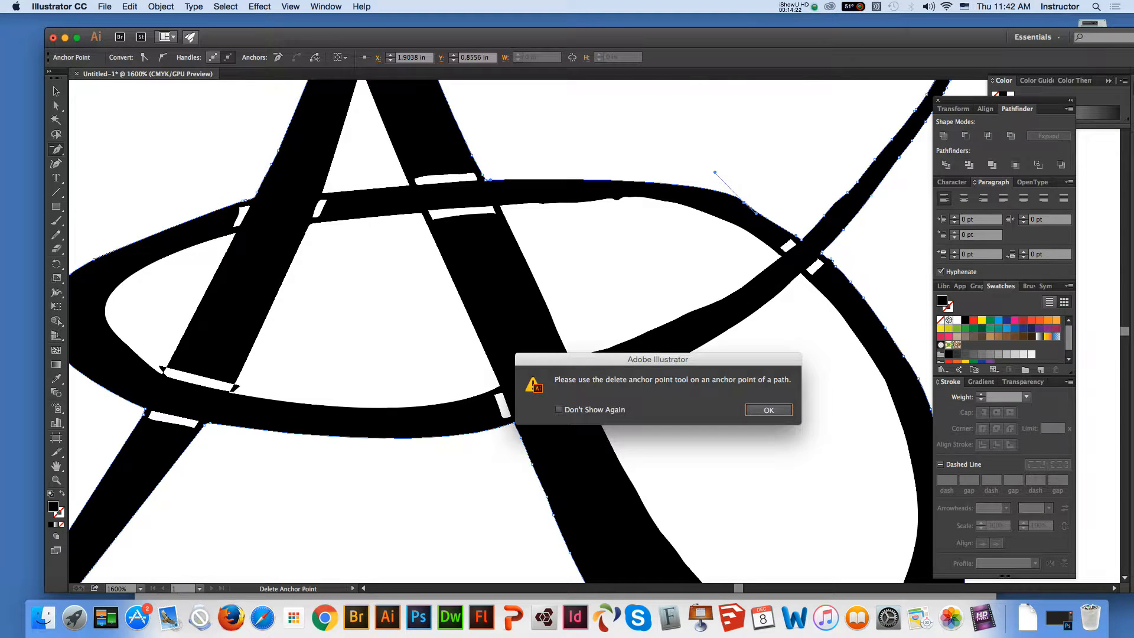
key("Return")
left_click(744, 202)
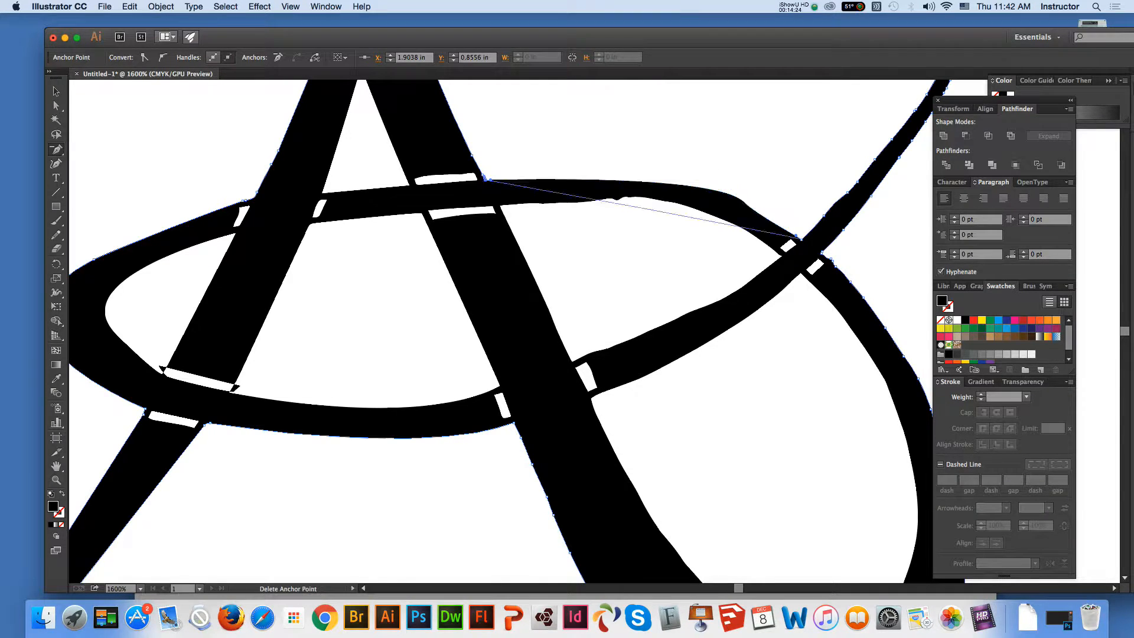
key("super")
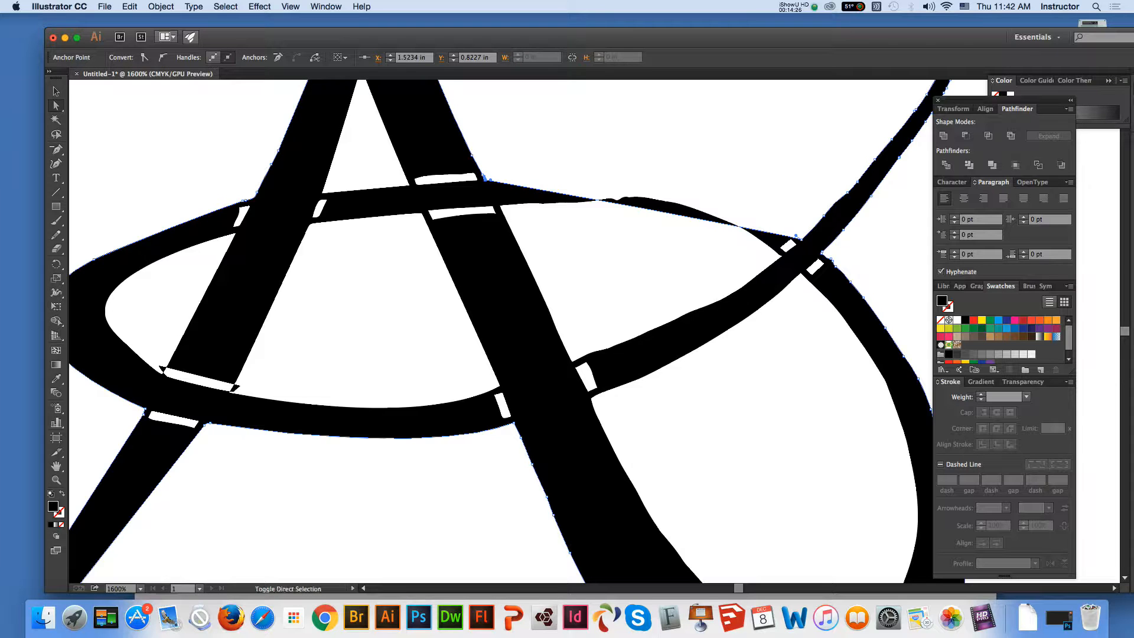
left_click_drag(796, 236, 720, 156)
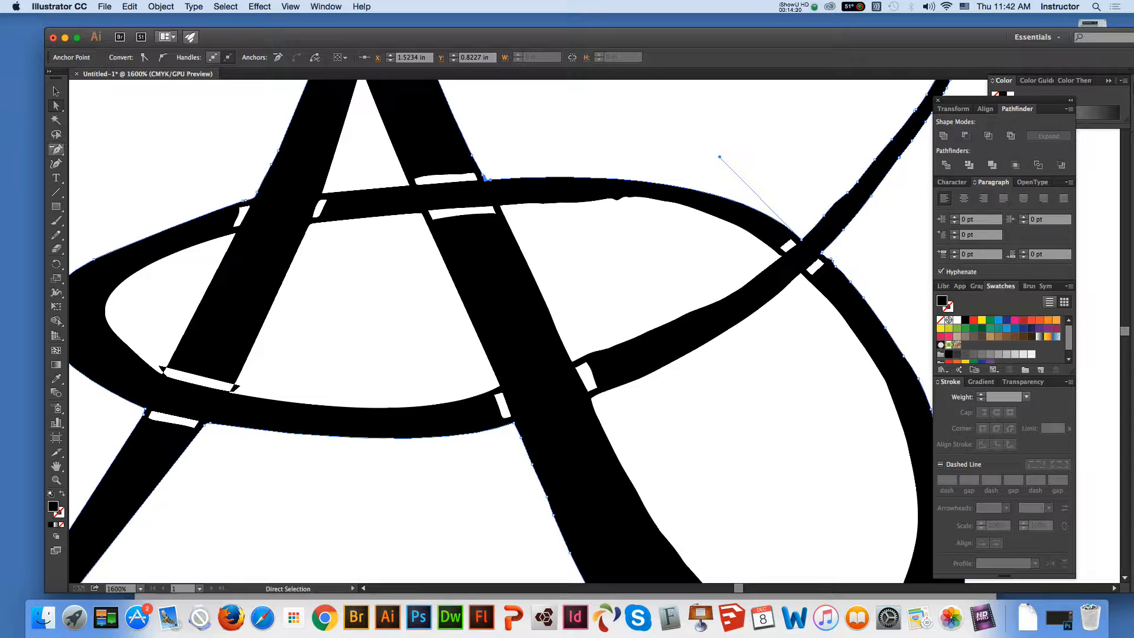
key("super+shift+a")
Select the white oval area right of the A's right leg and delete the anchor points forming the bump in its upper edge
left_click(593, 201)
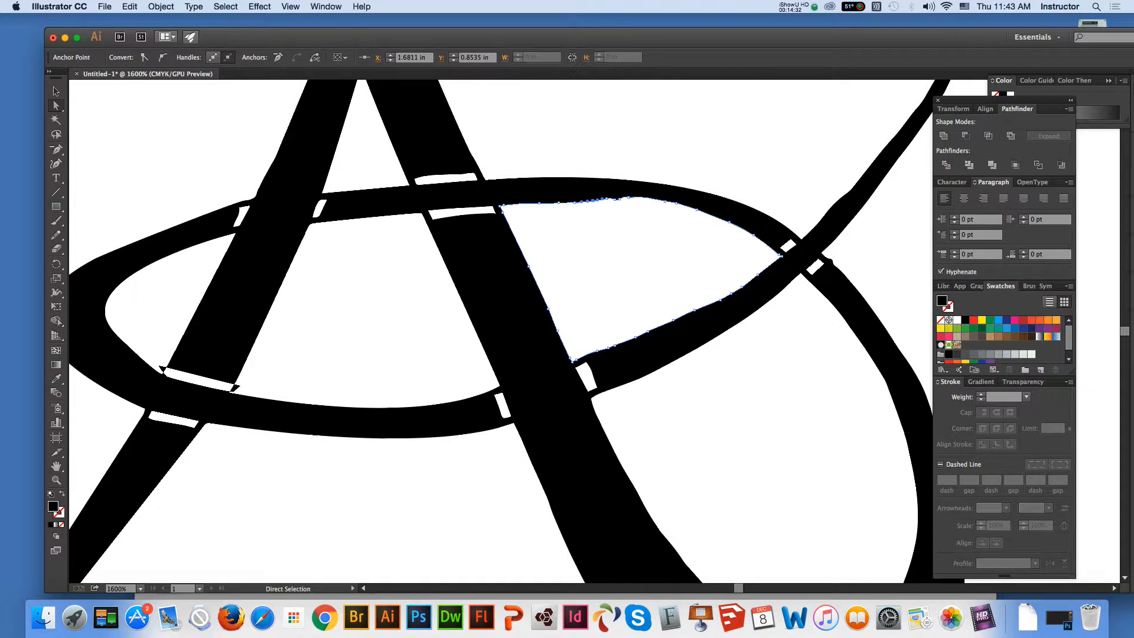
left_click(56, 149)
left_click(593, 201)
left_click(769, 408)
left_click(606, 198)
left_click(615, 199)
left_click(616, 200)
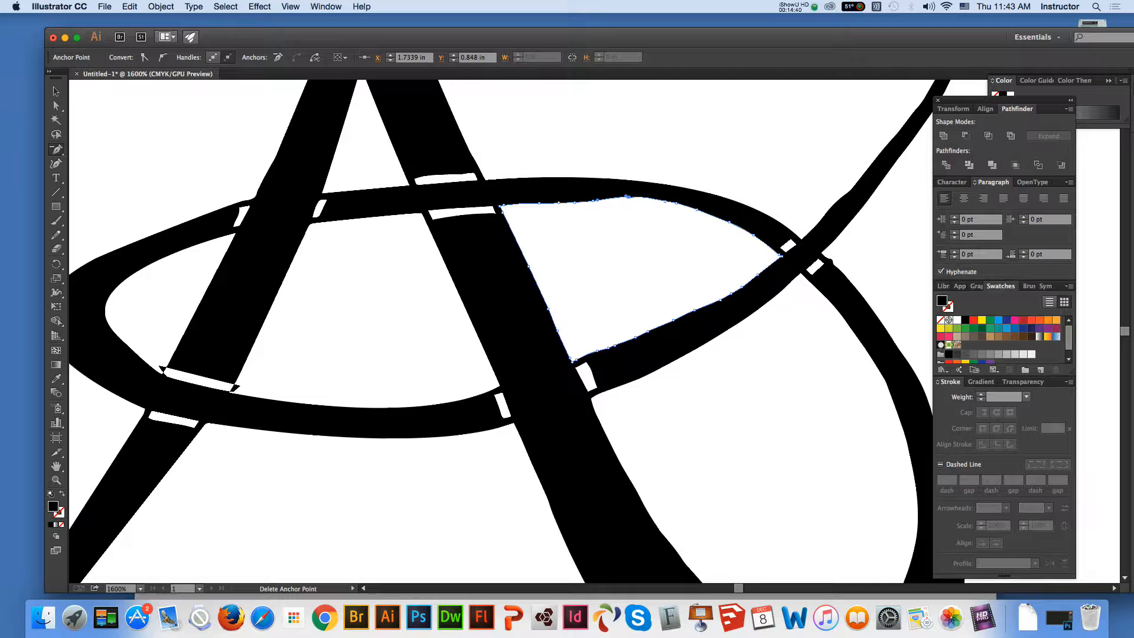
left_click(627, 197)
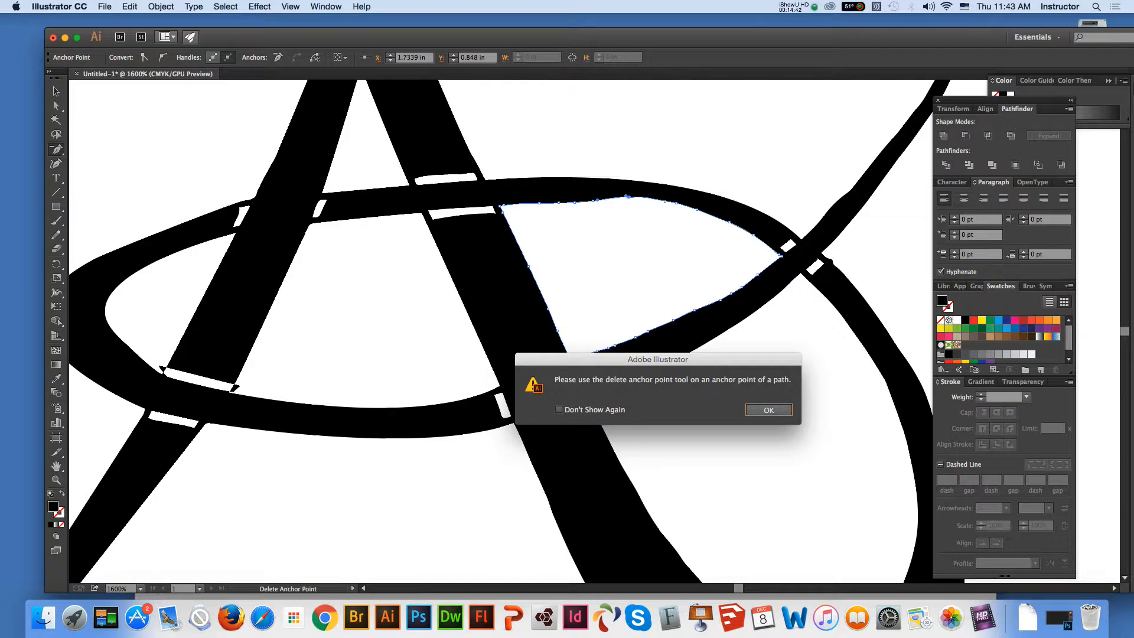
key("Return")
Delete the surplus anchor points on both sides of the former bump along the white area's upper edge
left_click(575, 202)
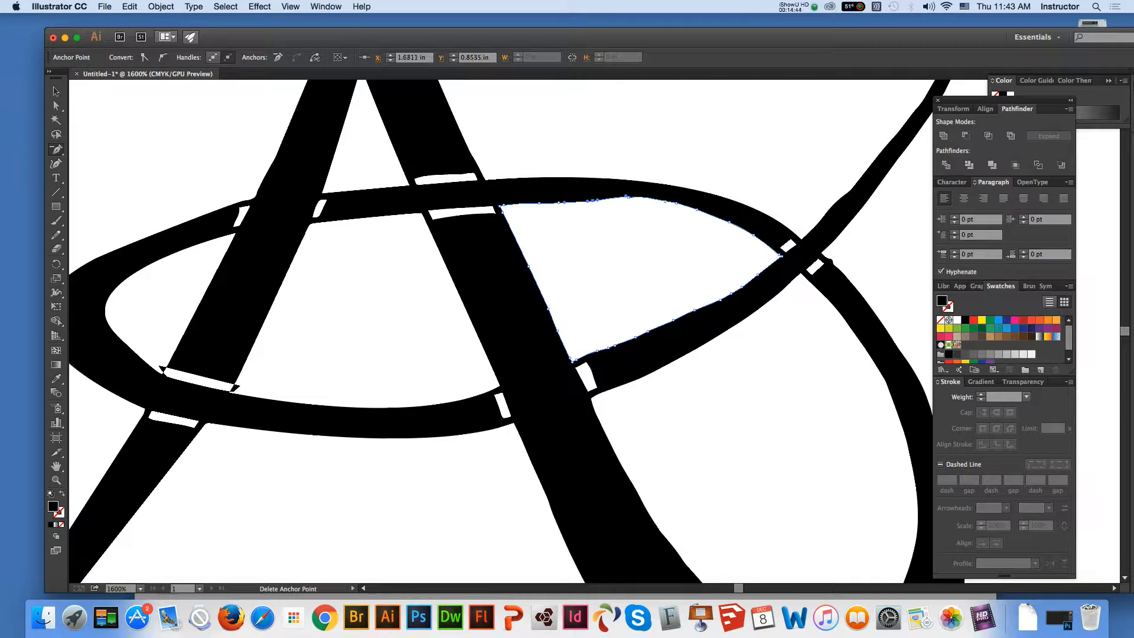
left_click(592, 201)
left_click(626, 196)
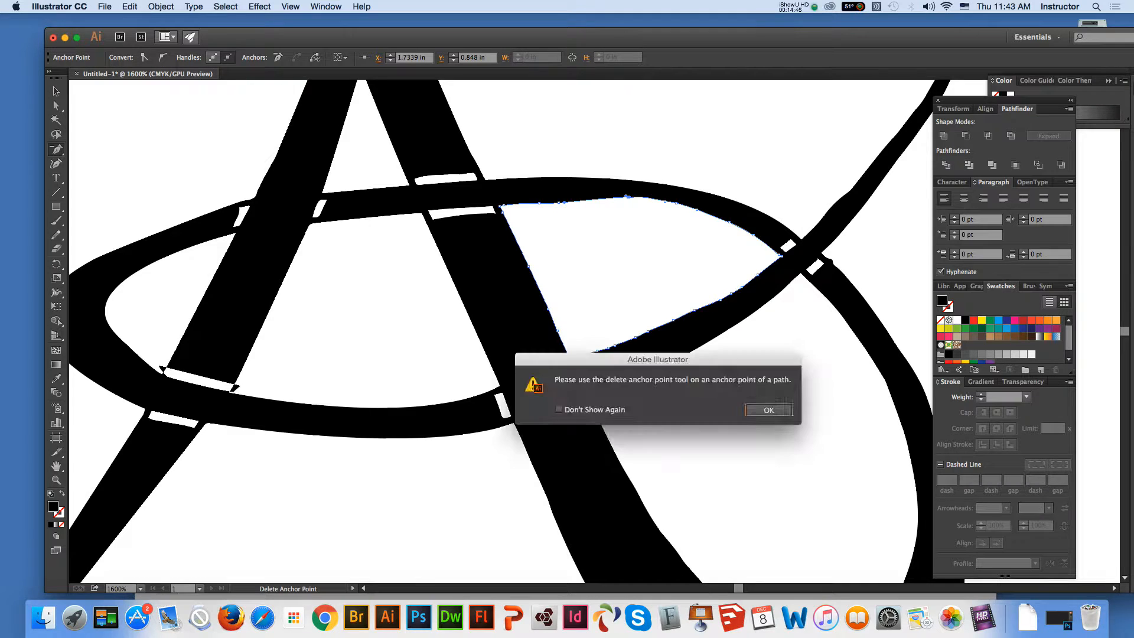
key("Return")
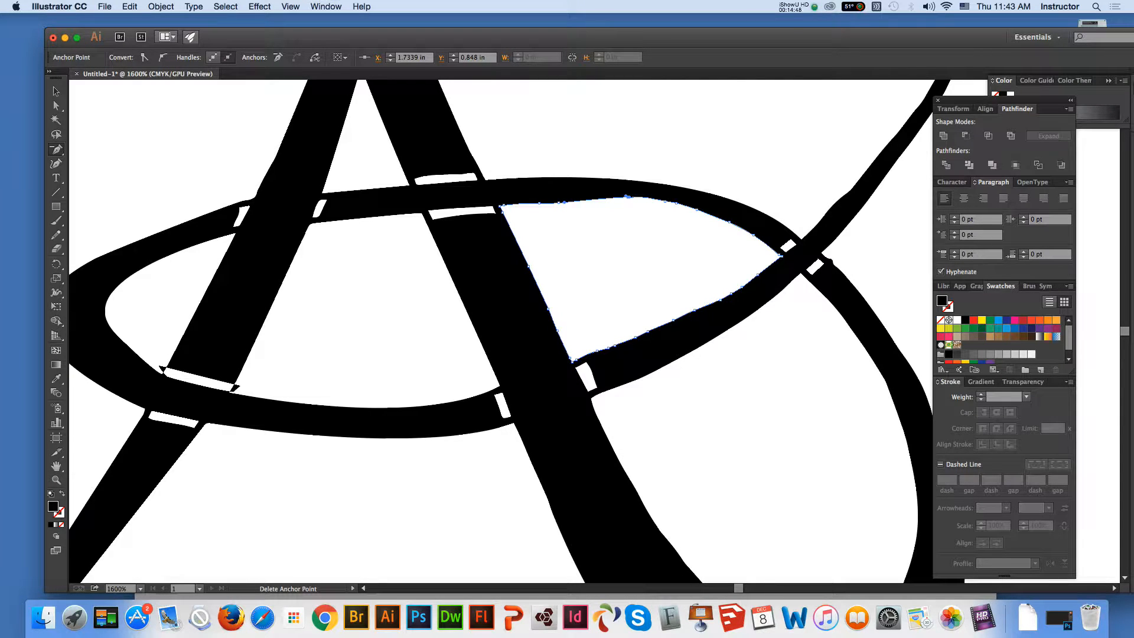
left_click(626, 196)
key("Return")
left_click(676, 203)
left_click(665, 202)
left_click(627, 197)
left_click(558, 203)
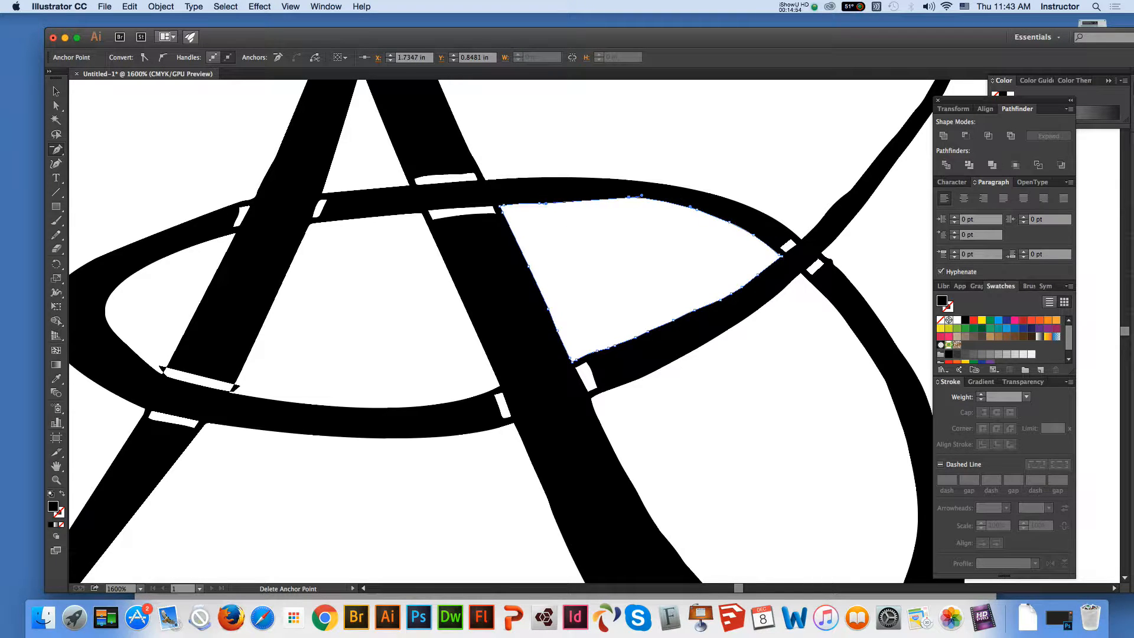
left_click(546, 204)
left_click(629, 197)
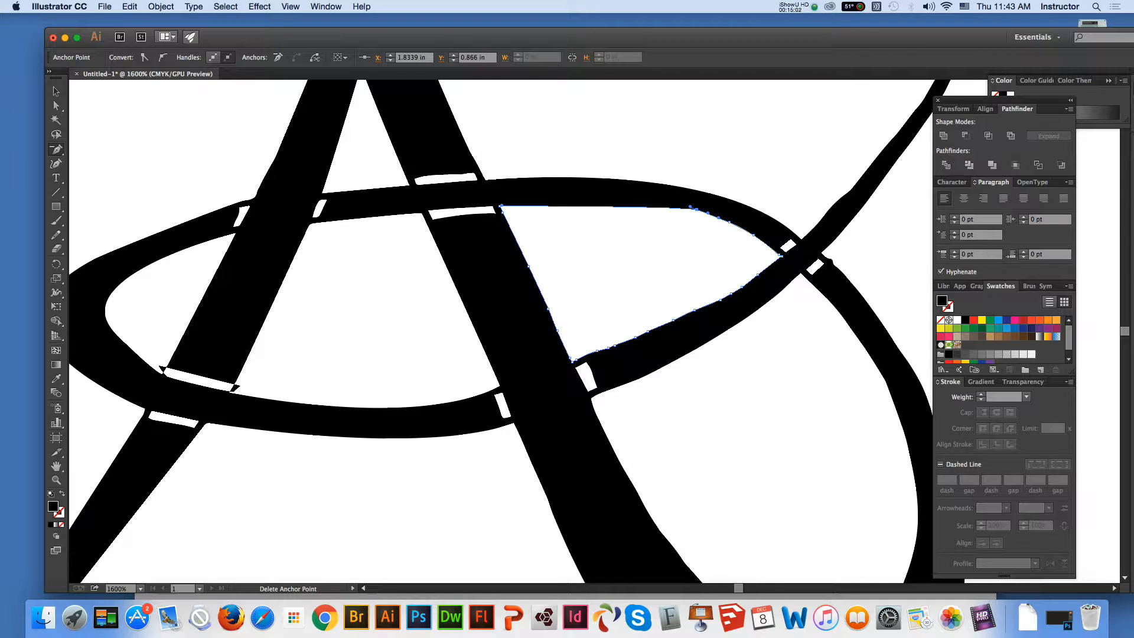
Delete the remaining upper-edge anchor points before the oval's right crossing and pull the corner anchor's handle up and left to curve the edge
left_click(729, 222)
left_click(697, 209)
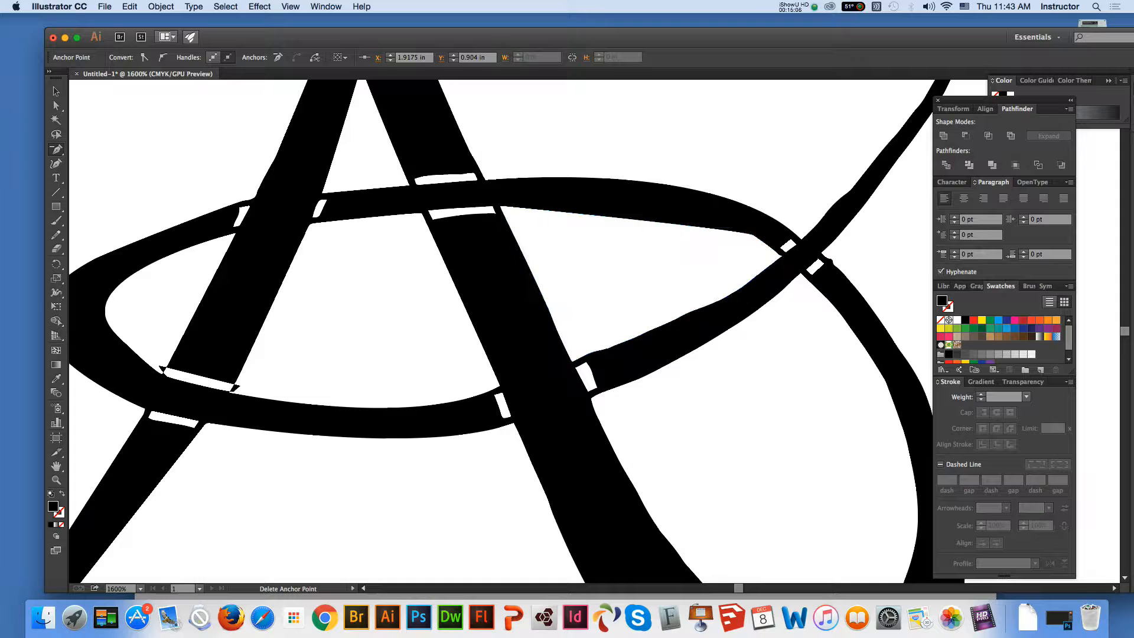
left_click(746, 229)
left_click(56, 106)
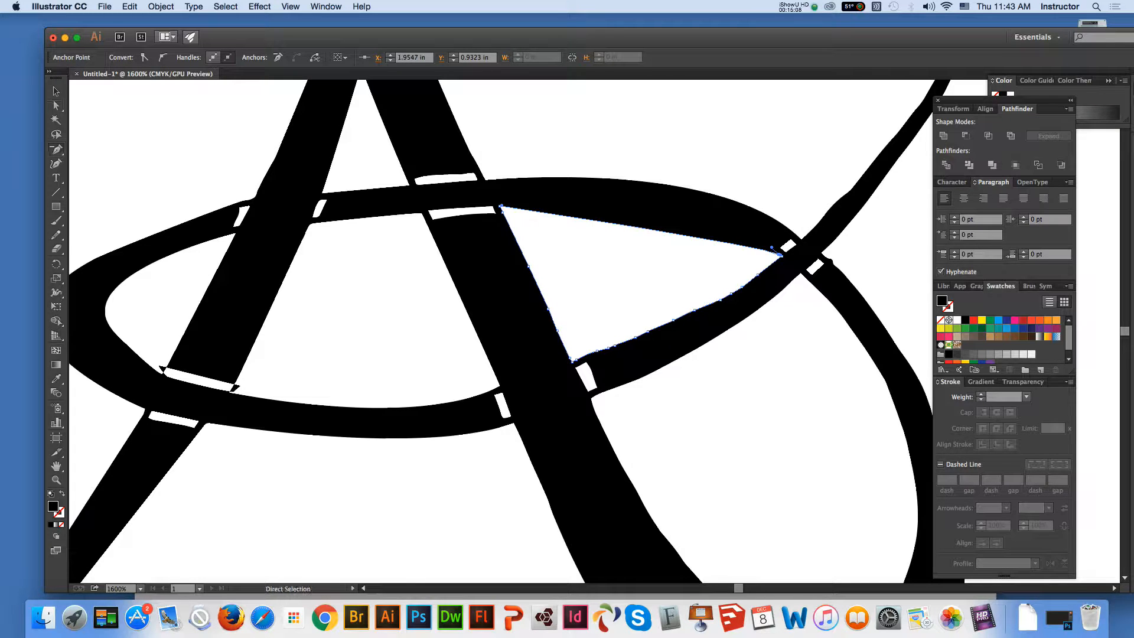
left_click_drag(771, 247, 707, 183)
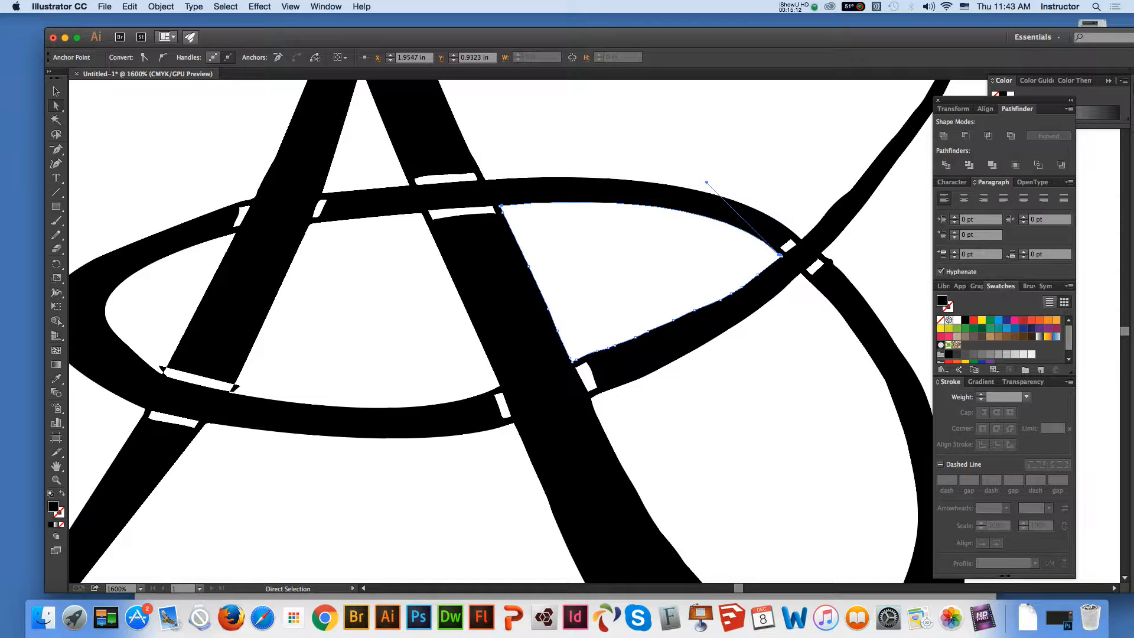
Delete the surplus anchor points along the right half of the white area's lower edge, below the oval's right crossing
key("minus")
left_click(742, 287)
left_click(731, 293)
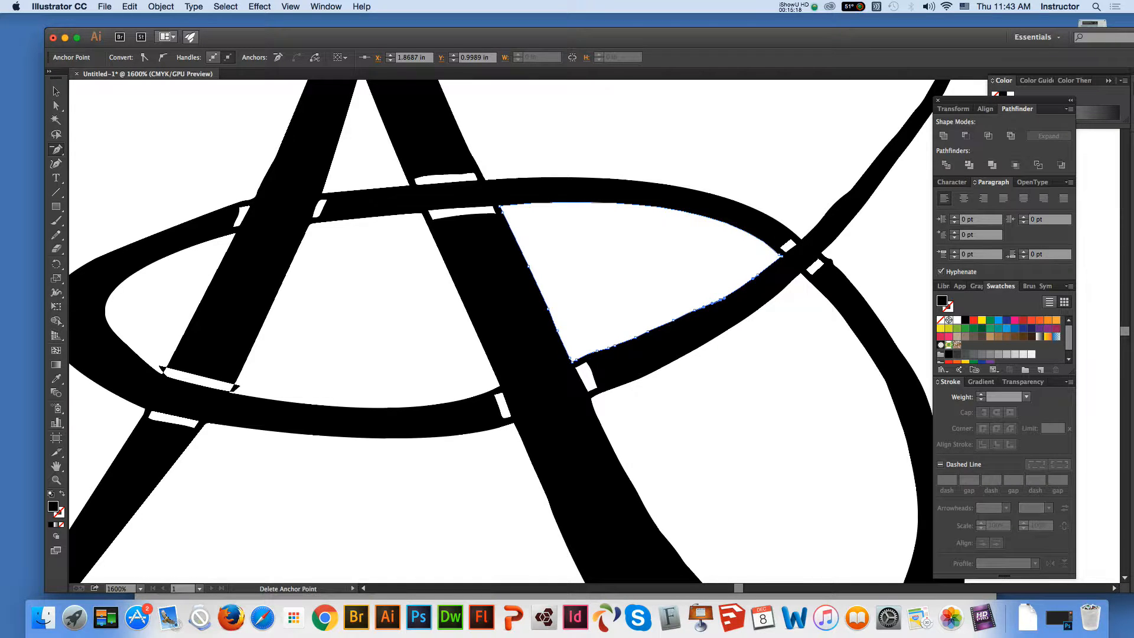
left_click(714, 301)
left_click(713, 303)
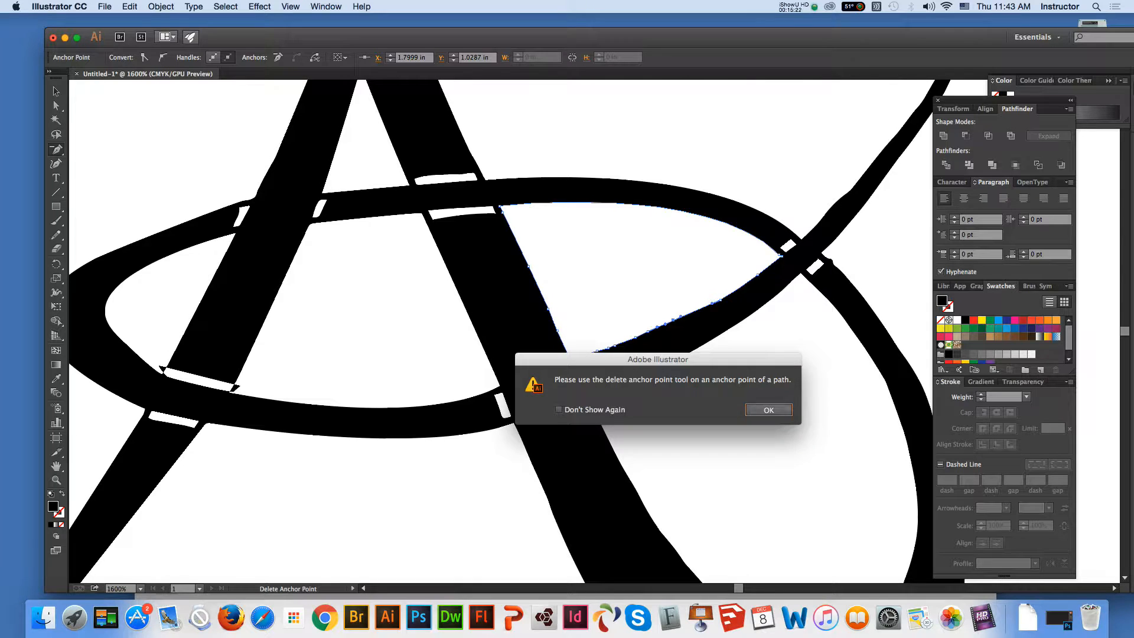
left_click(770, 410)
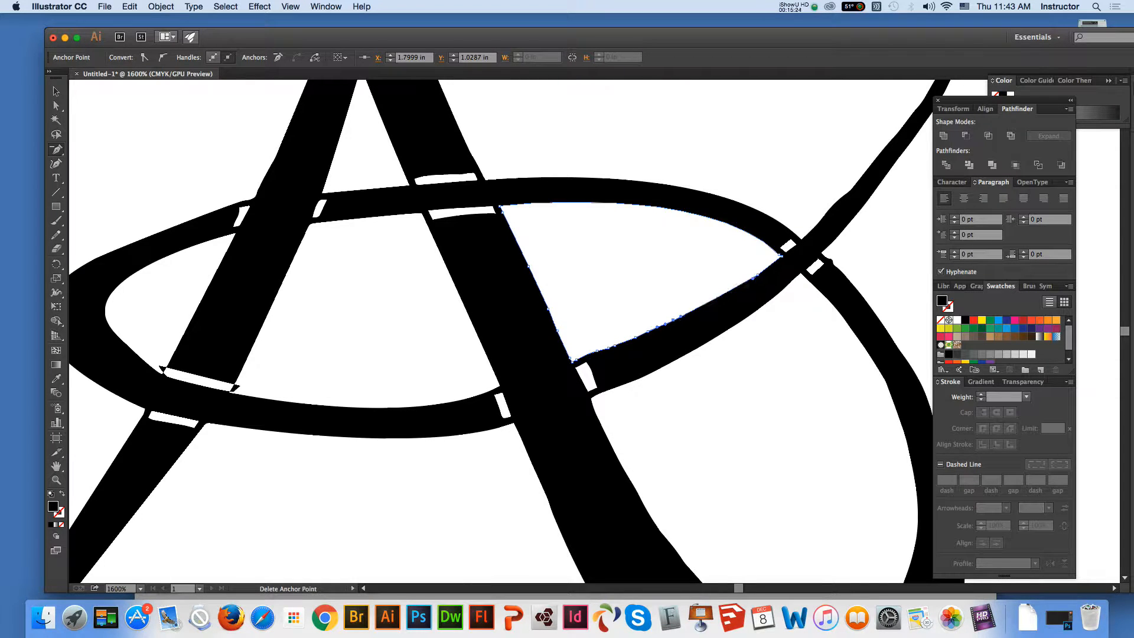
left_click(754, 276)
Delete the surplus anchor points along the left half of the white area's lower edge, toward the A's right leg
left_click(657, 326)
left_click(640, 335)
key("Return")
left_click(597, 351)
left_click(614, 346)
left_click(608, 348)
left_click(630, 340)
left_click(665, 324)
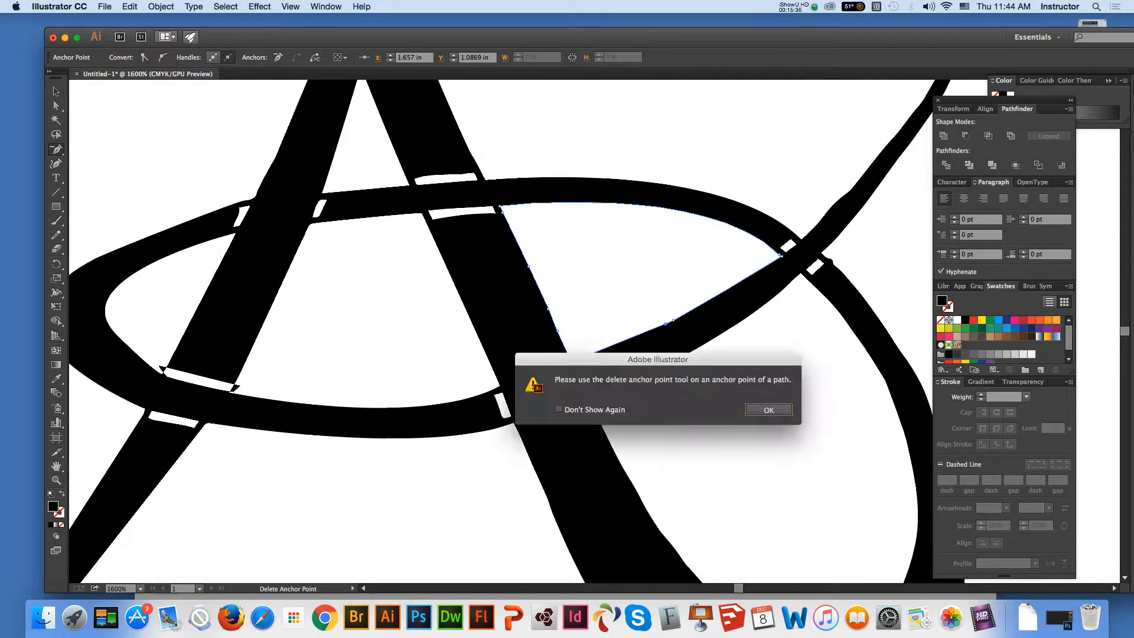
left_click(770, 408)
left_click(664, 324)
Delete the surplus anchor points along the white area's edge on the A's right leg, down to its lower-left corner
left_click(548, 308)
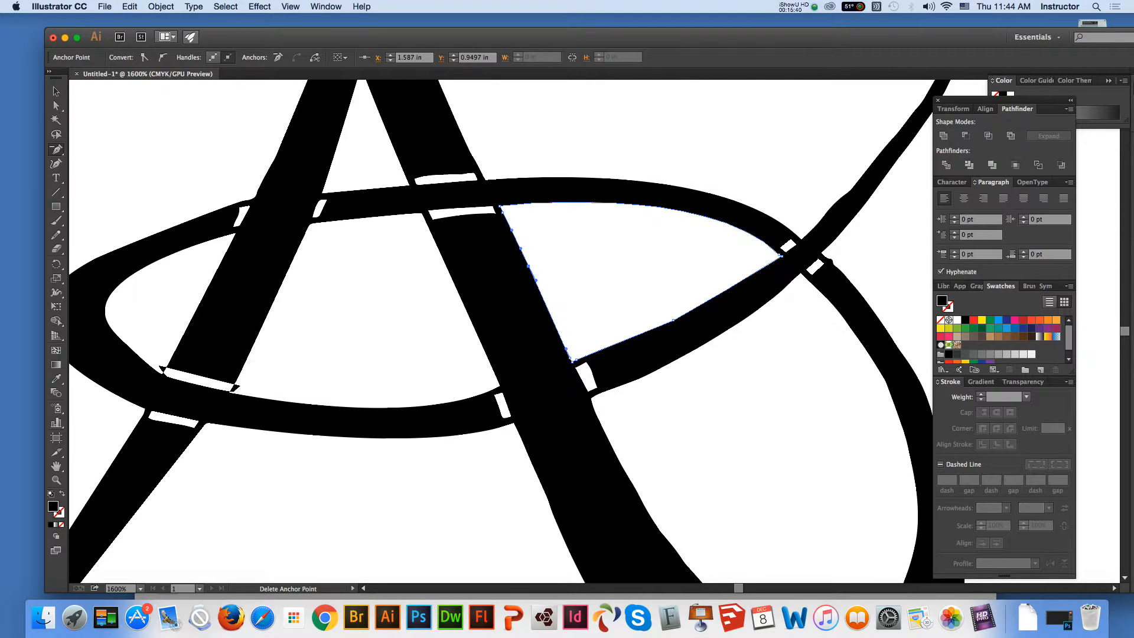
left_click(528, 267)
left_click(511, 230)
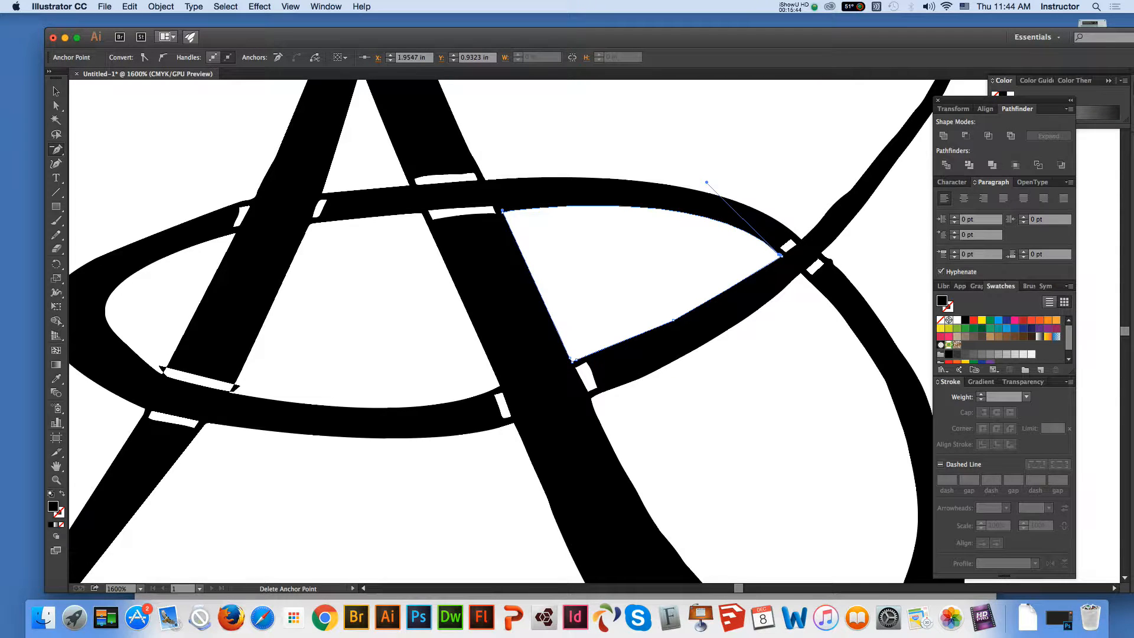
left_click(576, 360)
left_click(571, 358)
Select the large white area below the oval and delete surplus anchor points along its upper edge near the A's right leg
key("a")
left_click(639, 378)
key("minus")
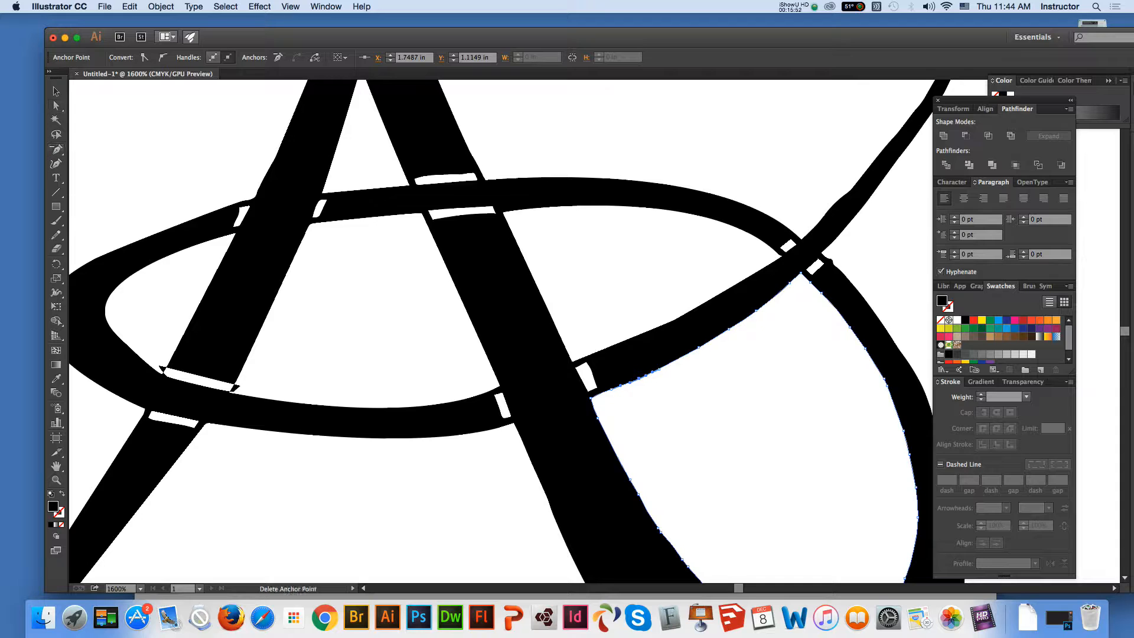
left_click(659, 369)
left_click(639, 379)
left_click(620, 386)
left_click(768, 409)
Delete the surplus anchor points from the middle of that upper edge up to the oval's right crossing
left_click(718, 335)
left_click(768, 408)
left_click(728, 329)
left_click(756, 310)
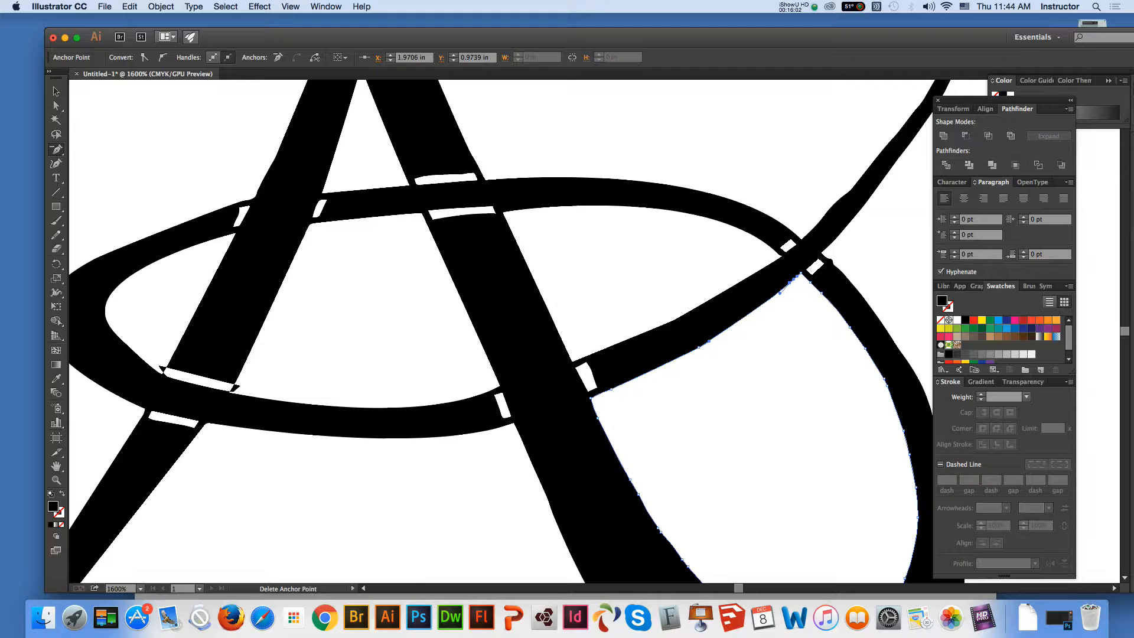
left_click(790, 283)
left_click(797, 277)
key("Return")
left_click(798, 276)
key("Return")
Try to delete the anchor point at the bend midway along the large white area's upper edge
left_click(56, 106)
left_click(744, 378)
left_click(699, 348)
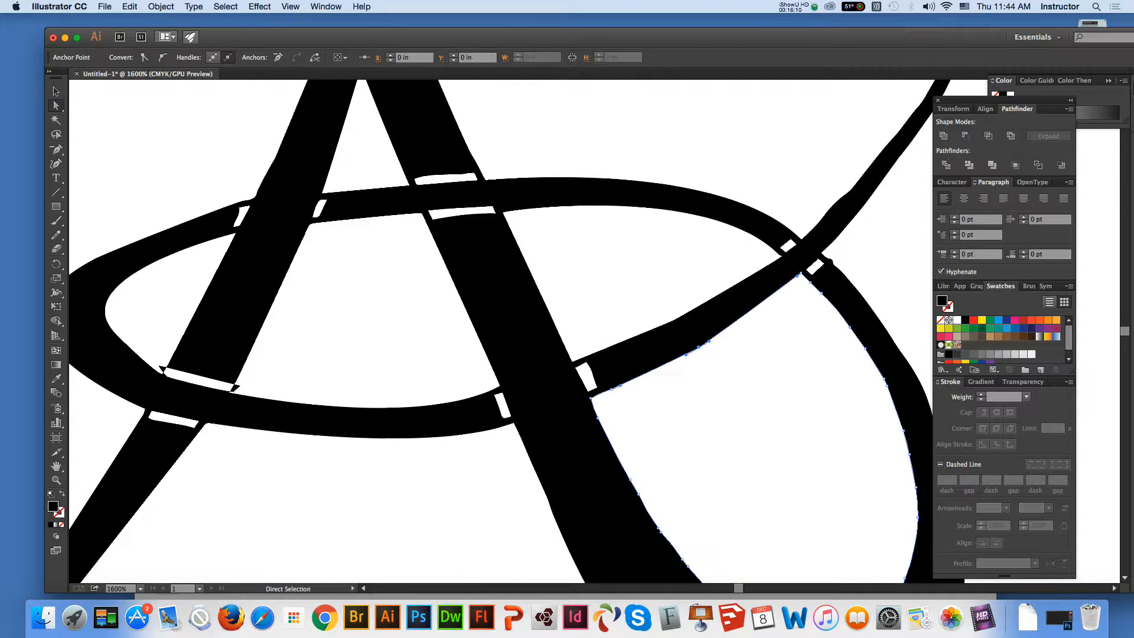
key("minus")
left_click(699, 347)
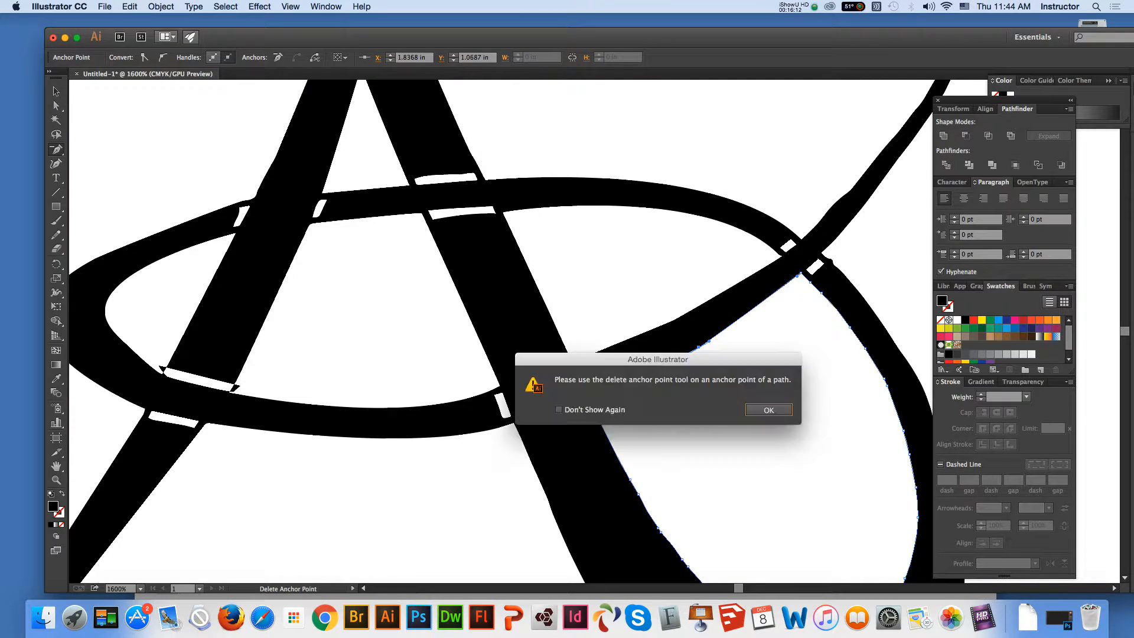
key("Return")
left_click(698, 347)
key("Return")
Delete the bend anchor on the large white area's upper edge and stretch the left anchor's handle up and right to curve the edge
left_click(56, 480)
left_click(766, 471)
key("a")
key("super+a")
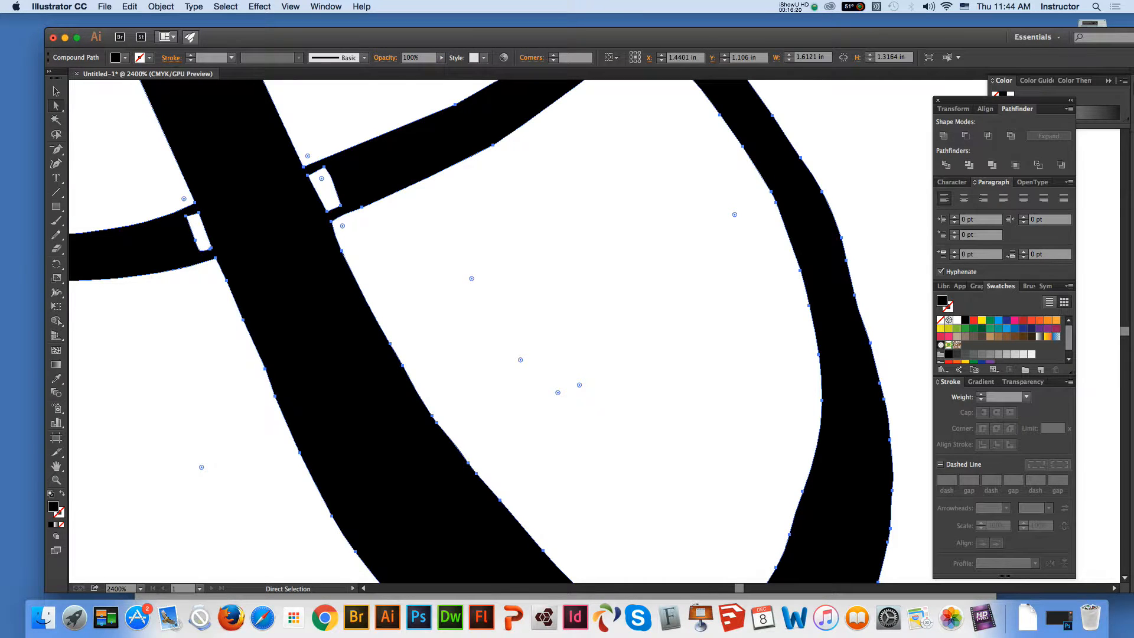
key("shift+super+a")
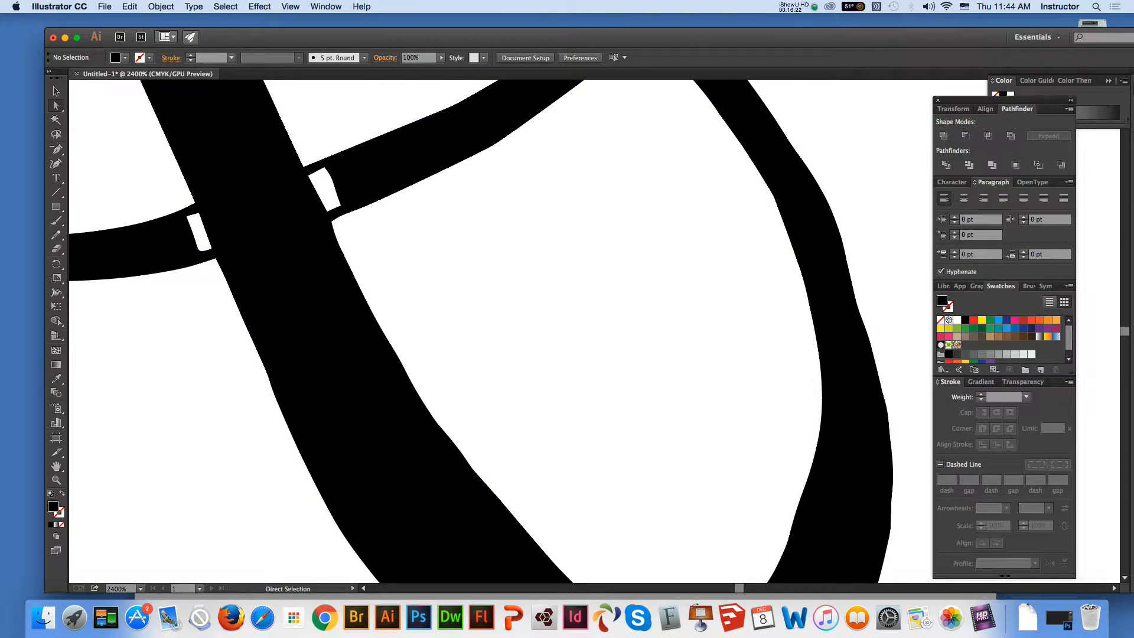
left_click(521, 128)
key("minus")
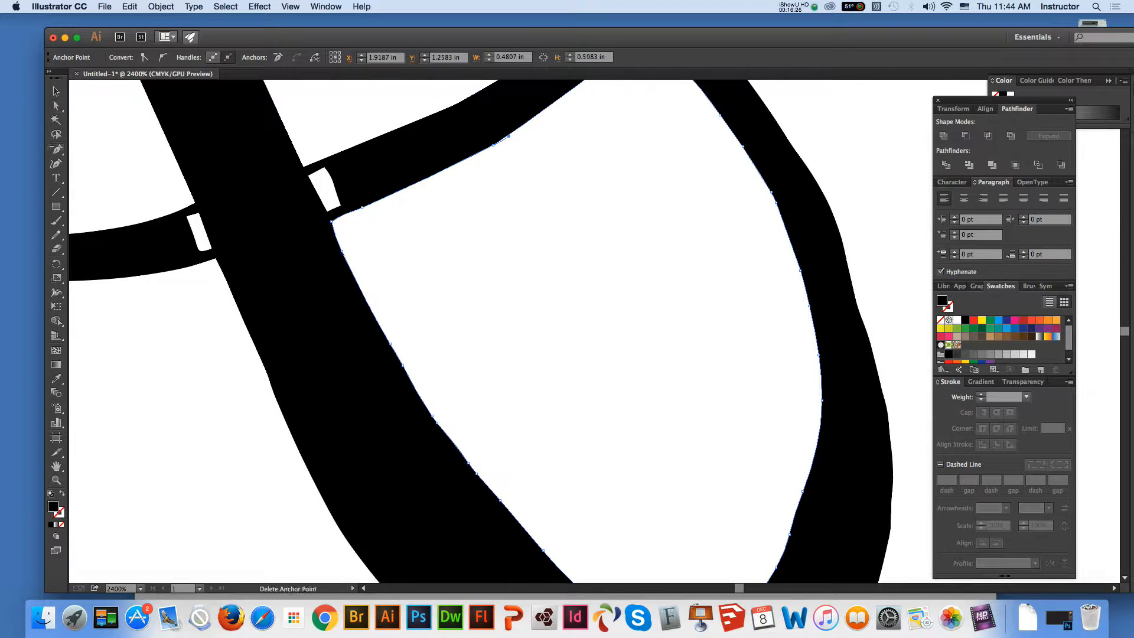
left_click(494, 144)
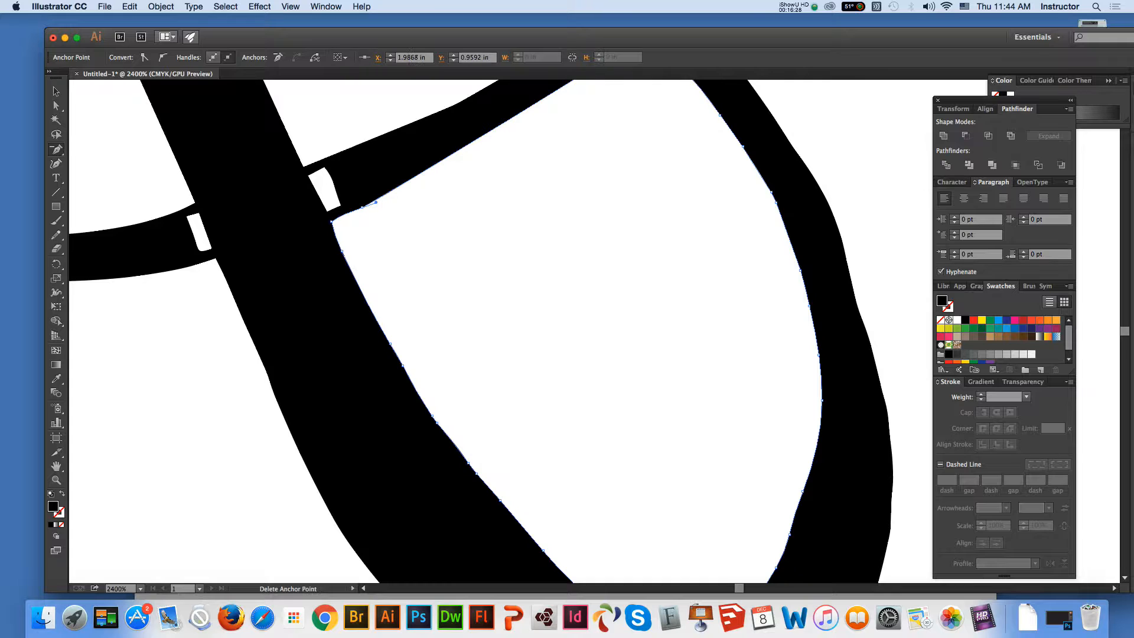
key("super")
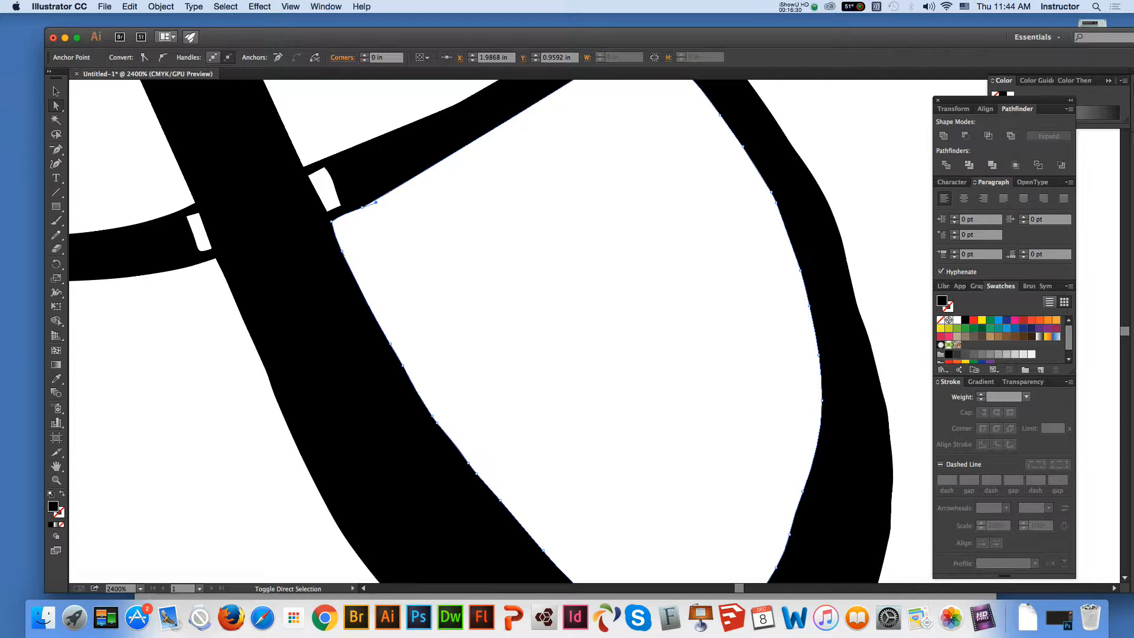
left_click_drag(376, 203, 487, 163)
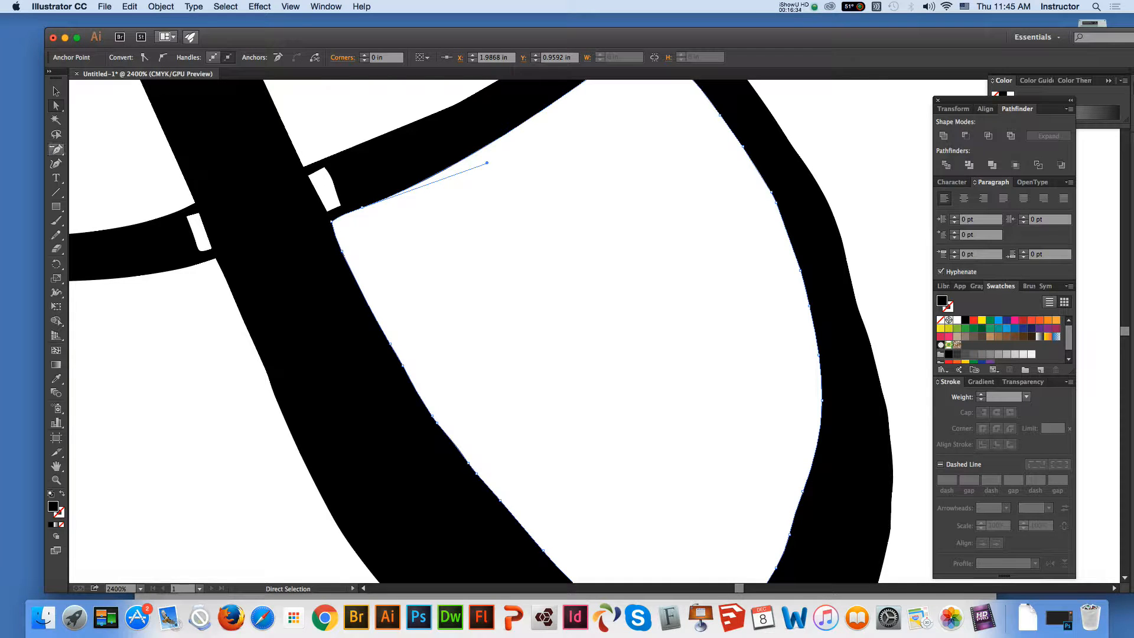
Delete surplus anchor points along the right edge of the A's right leg, from the oval crossing down to the leg's bend
left_click(332, 221, "super")
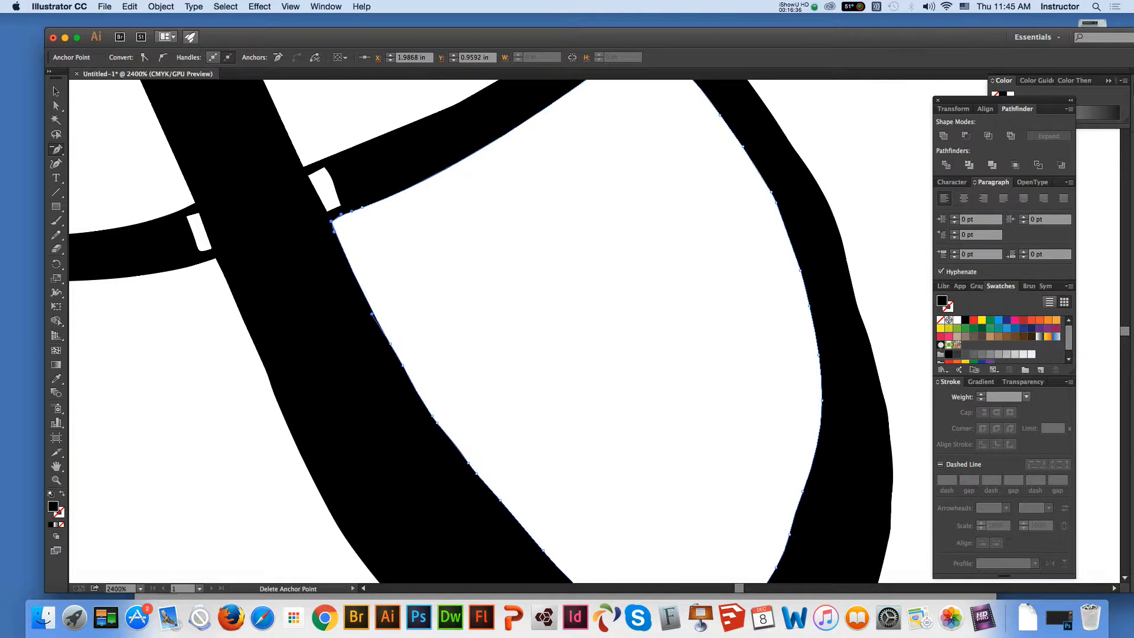
left_click(389, 344)
left_click(401, 359)
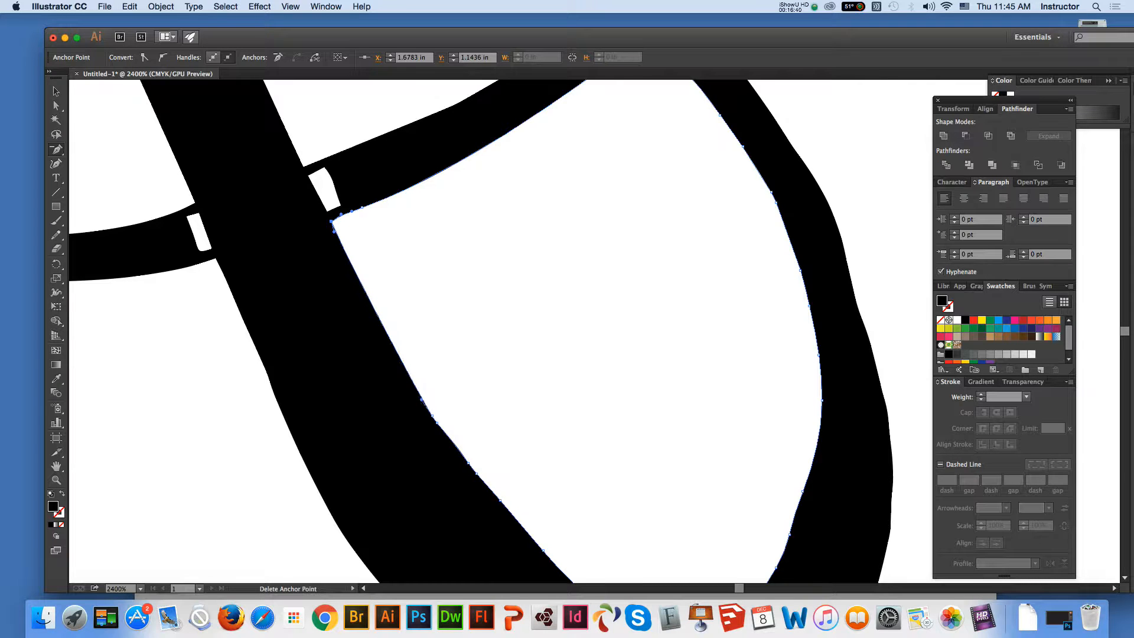
left_click(437, 422)
left_click(436, 421)
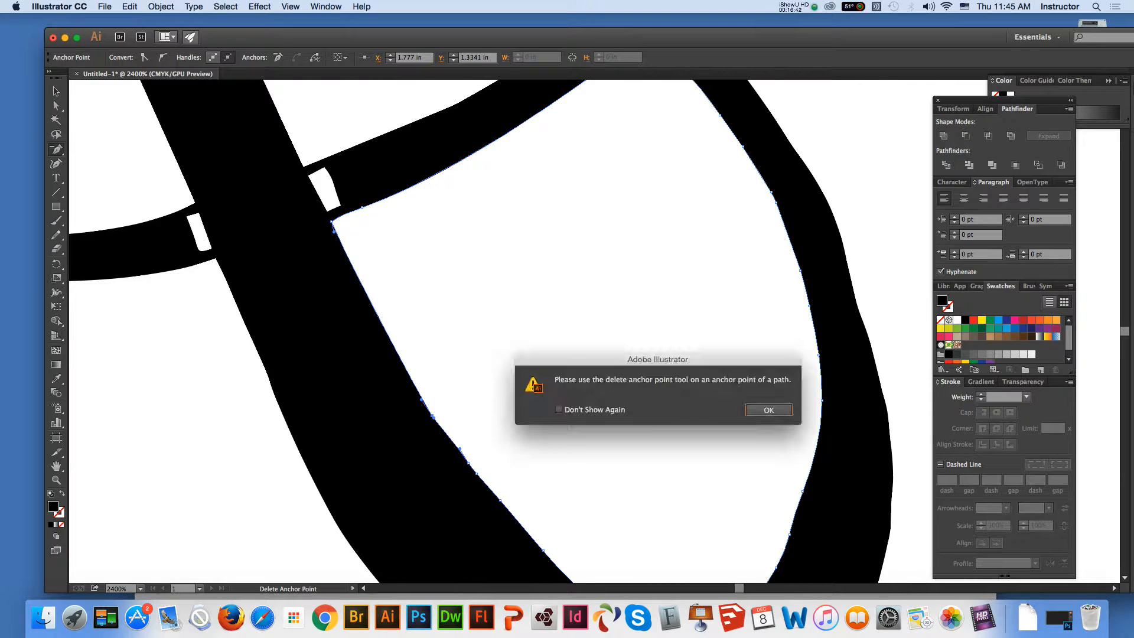
key("Return")
left_click(433, 416)
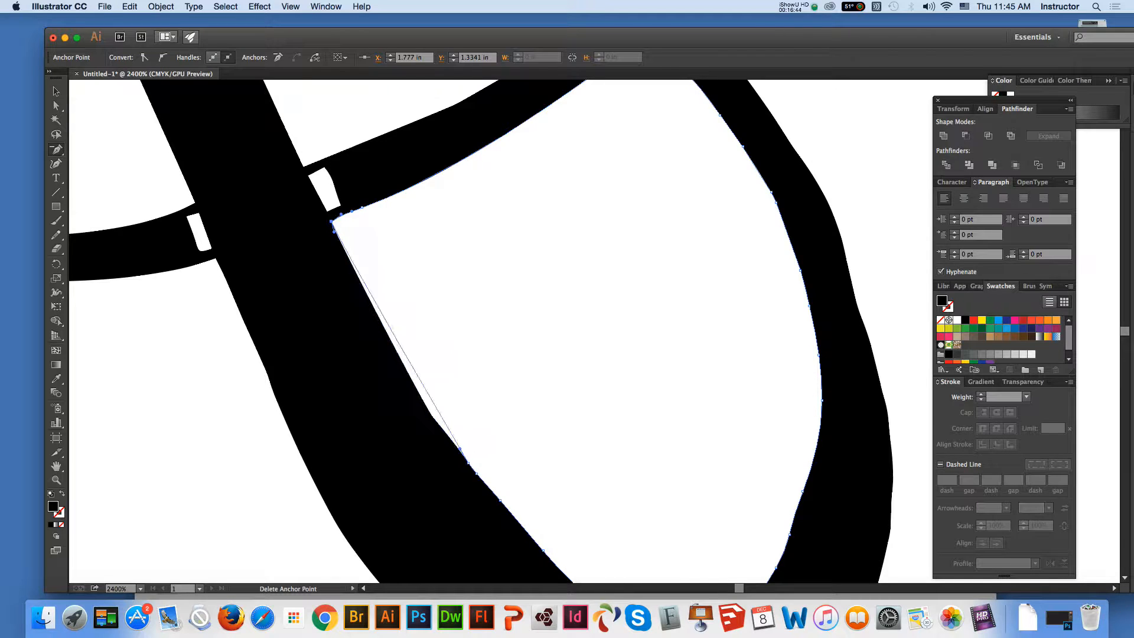
Delete the next anchor points below the bend on the right edge of the A's right leg
left_click(469, 463)
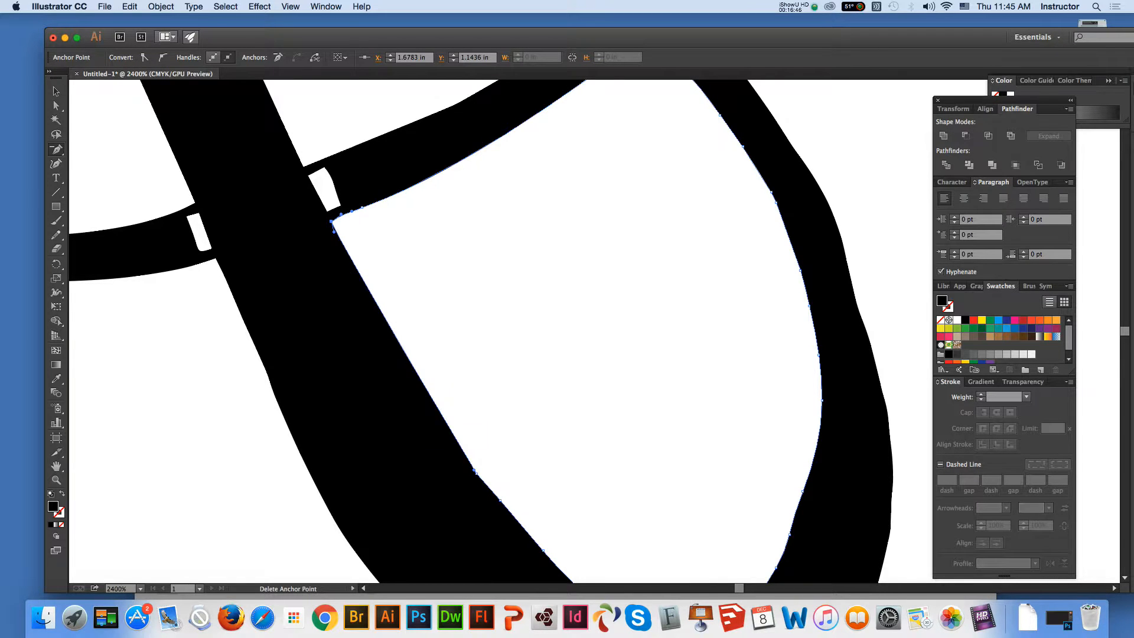
left_click(475, 471)
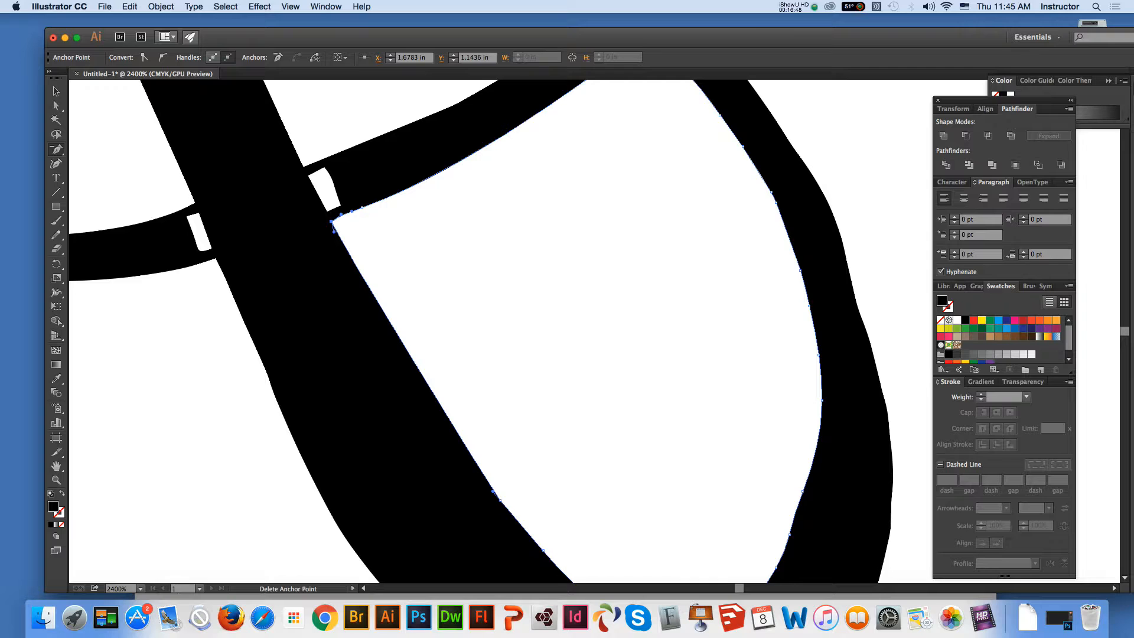
left_click(493, 490)
left_click(500, 500)
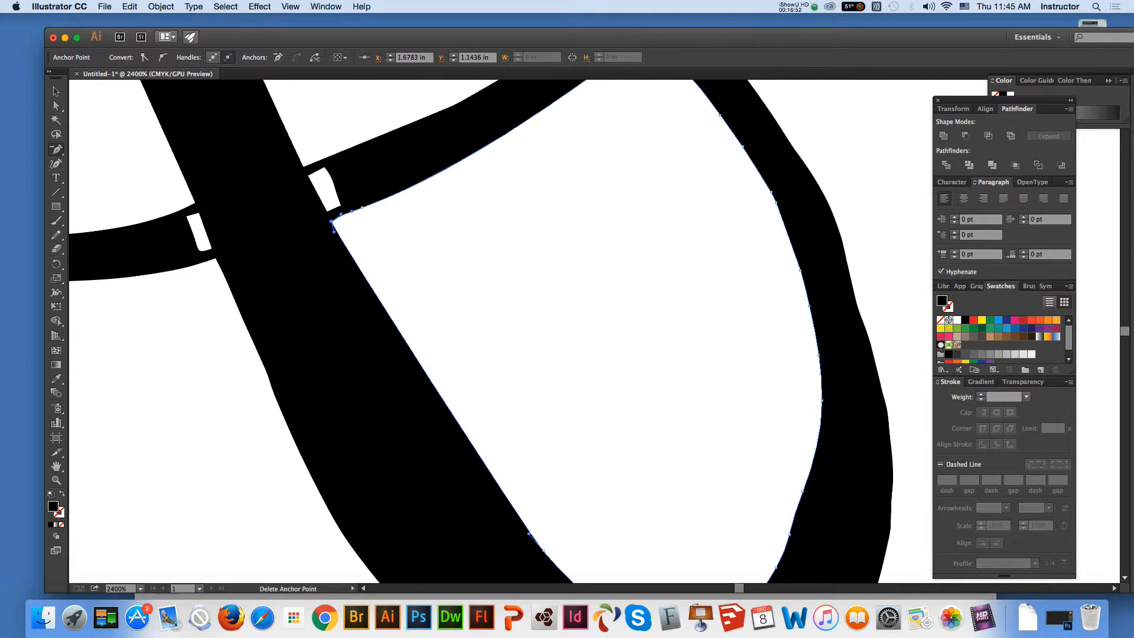
Delete the surplus anchor points along the white area's lower-left curve and stretch its bottom anchor's handle horizontally left to round the edge
key("space")
left_click_drag(531, 472, 470, 306)
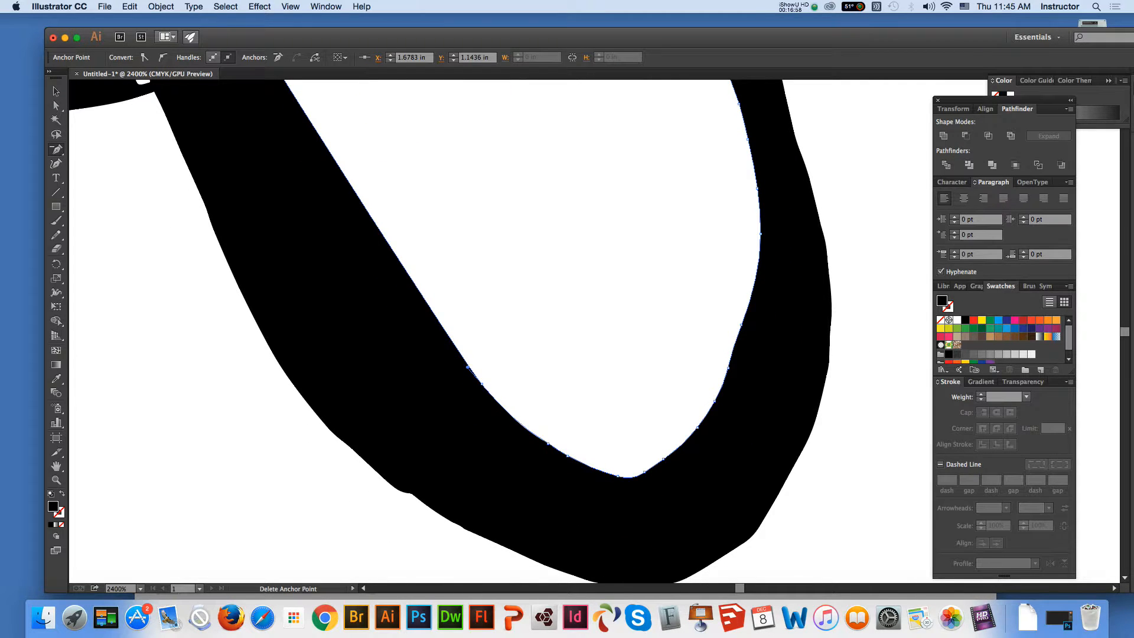
left_click(482, 384)
left_click(769, 409)
left_click(568, 456)
left_click(548, 443)
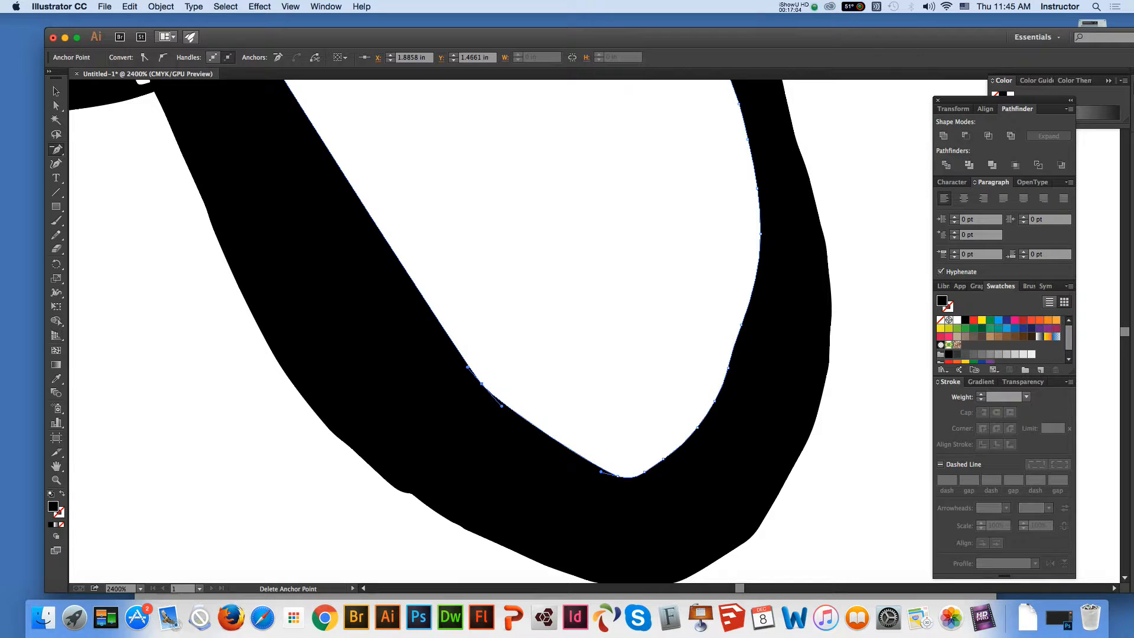
left_click(482, 384)
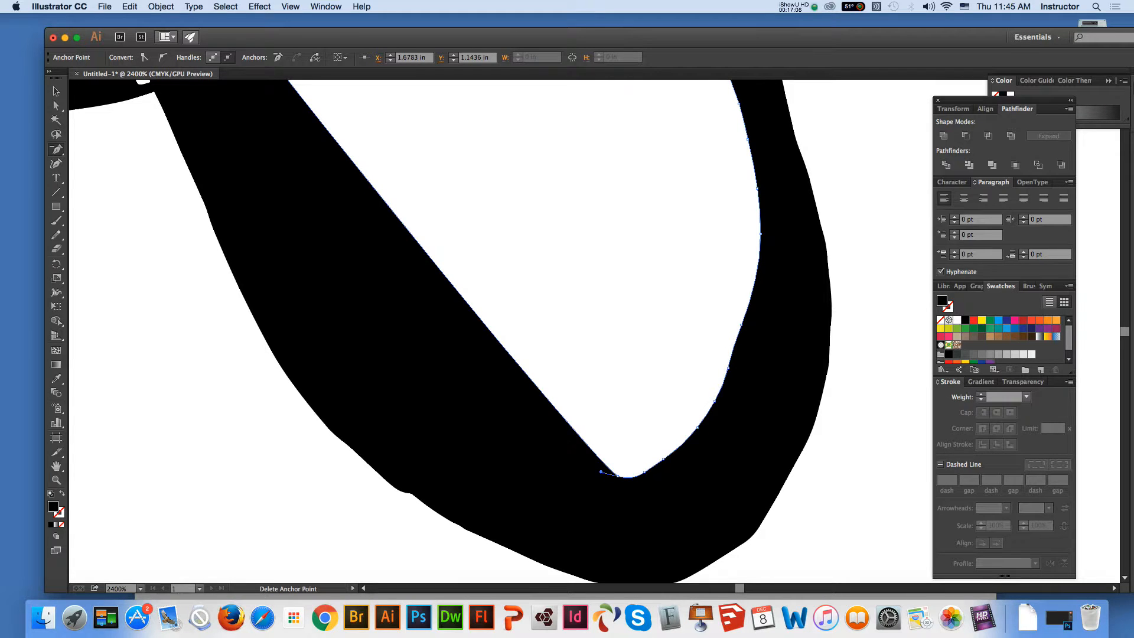
key("super")
left_click_drag(600, 471, 464, 475)
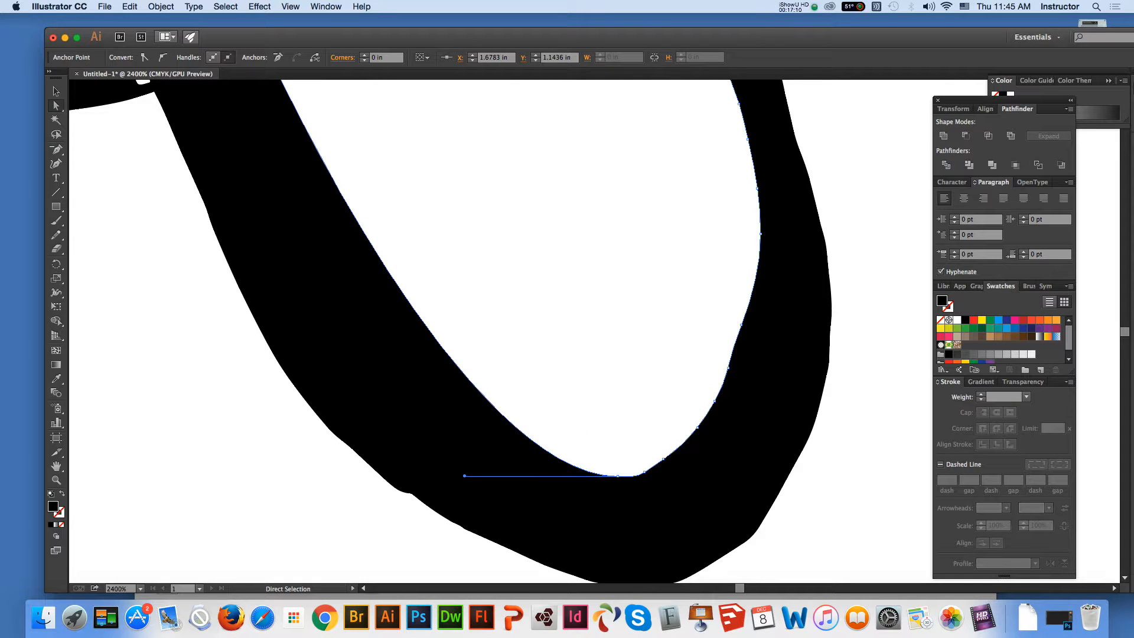
Delete the surplus anchor points on the white area's lower-right curve and stretch the remaining upper anchor's handle straight down to round it
left_click(644, 472)
left_click(658, 460)
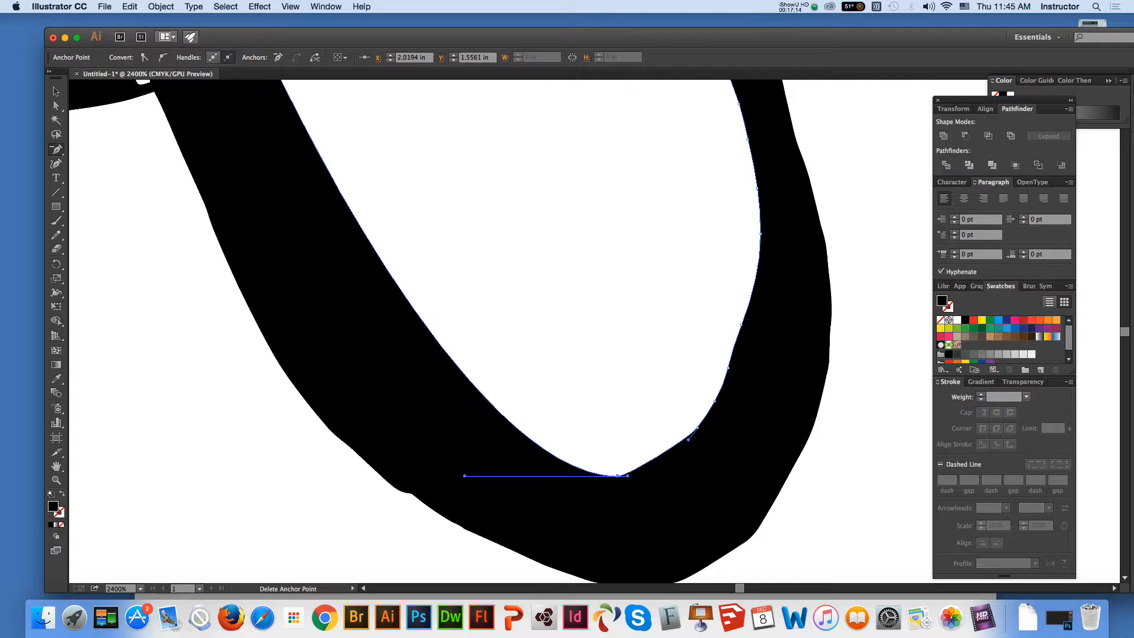
left_click(729, 368)
left_click(714, 401)
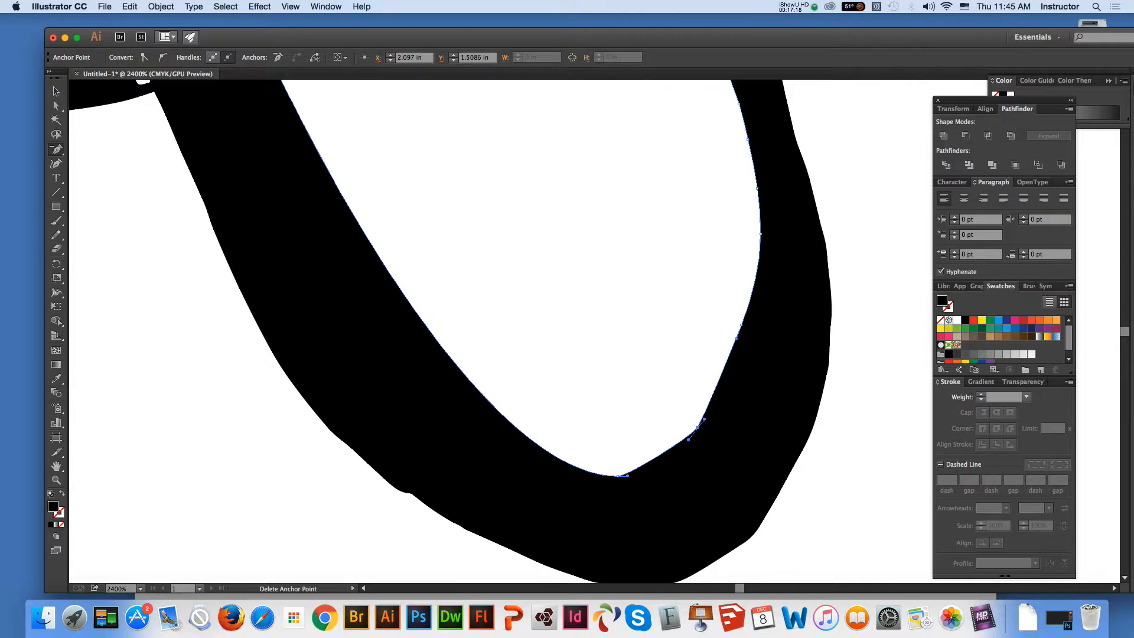
left_click(697, 426)
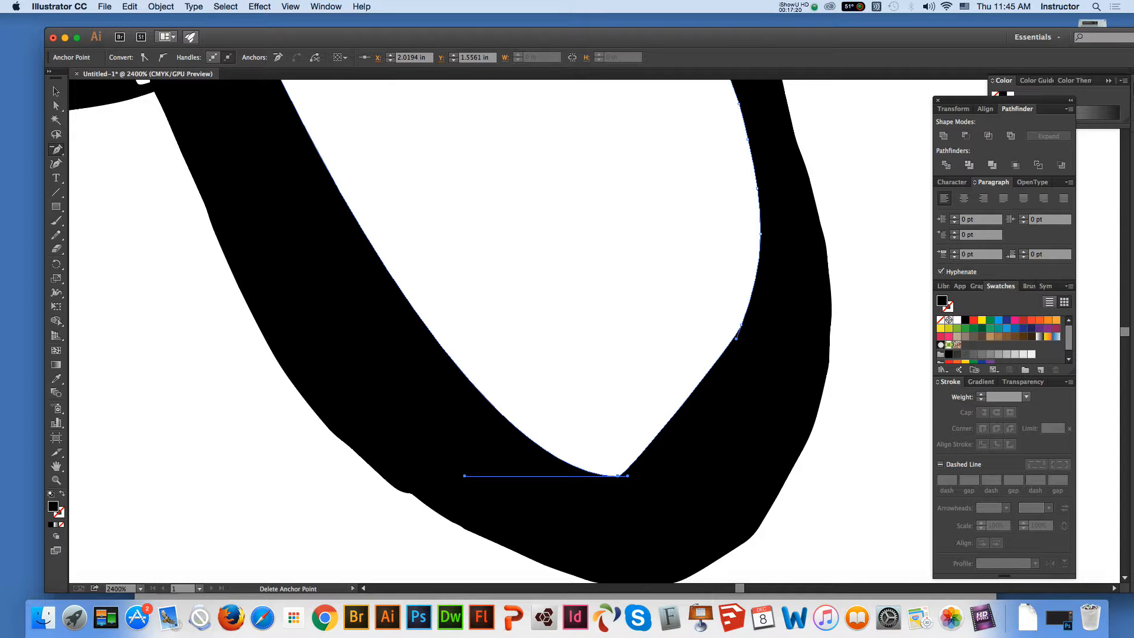
key("super")
left_click_drag(736, 338, 741, 451)
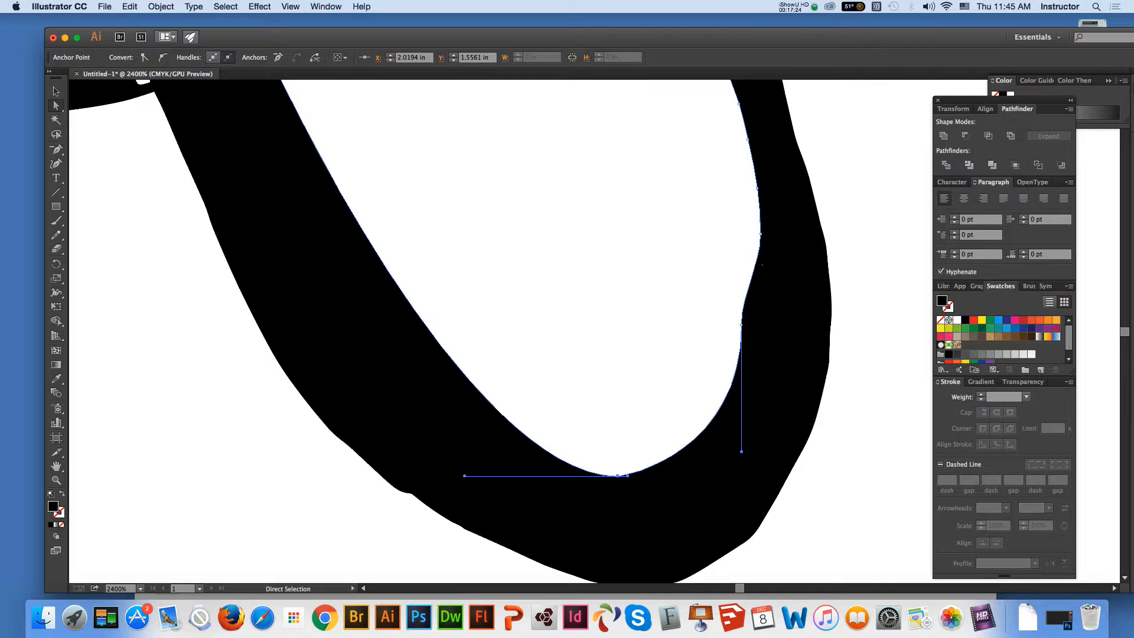
Select the black shape's outer outline and delete the anchor point at the small bump on its lower-left edge
left_click(413, 493)
left_click(56, 149)
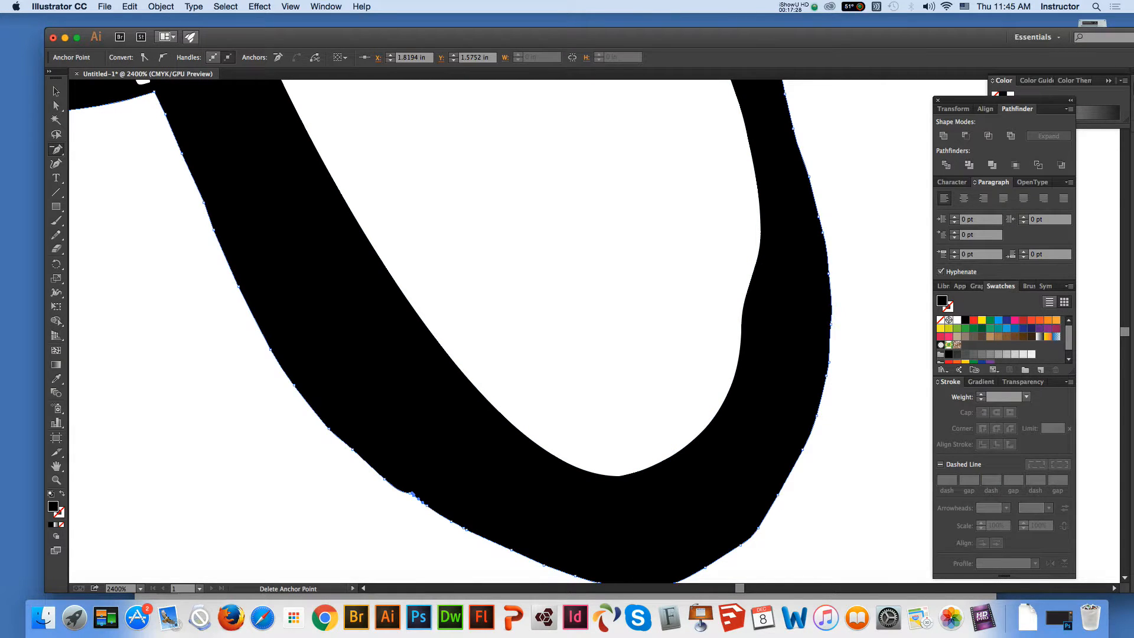
left_click(414, 495)
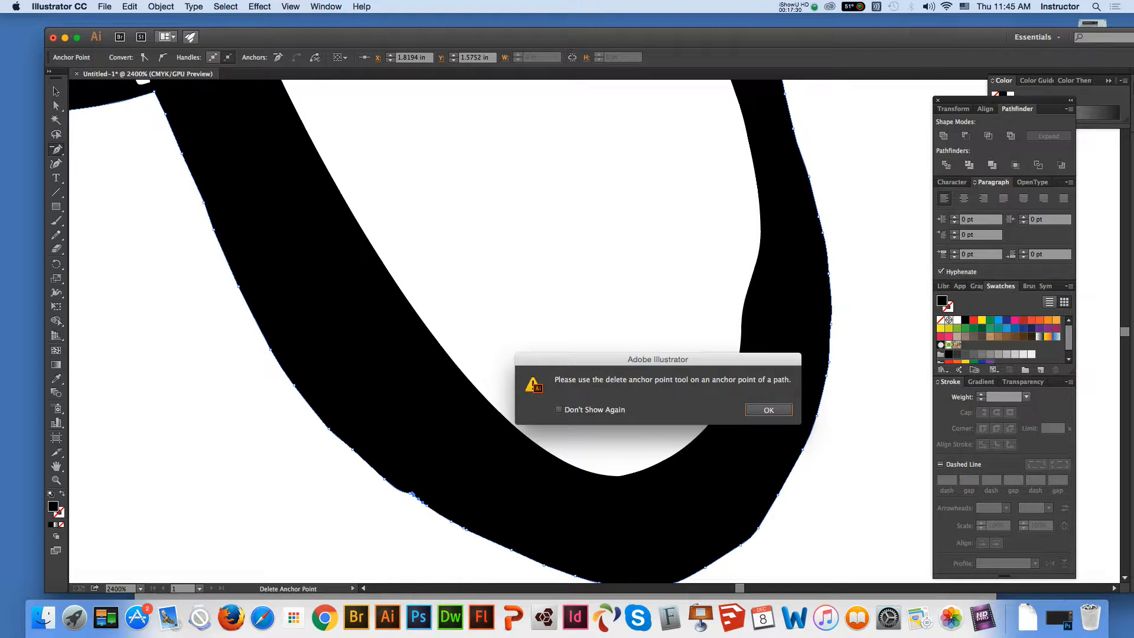
key("Return")
left_click(412, 493)
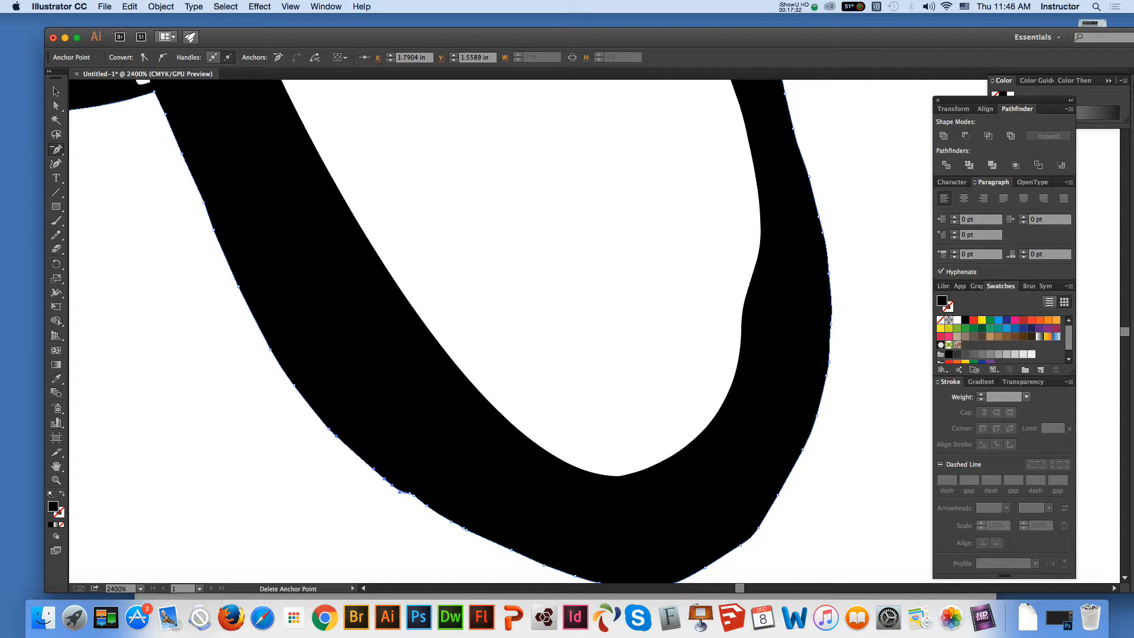
Delete the surplus anchor points along the black shape's outer left edge, from above the bump up to the oval crossing
left_click(329, 429)
left_click(294, 386)
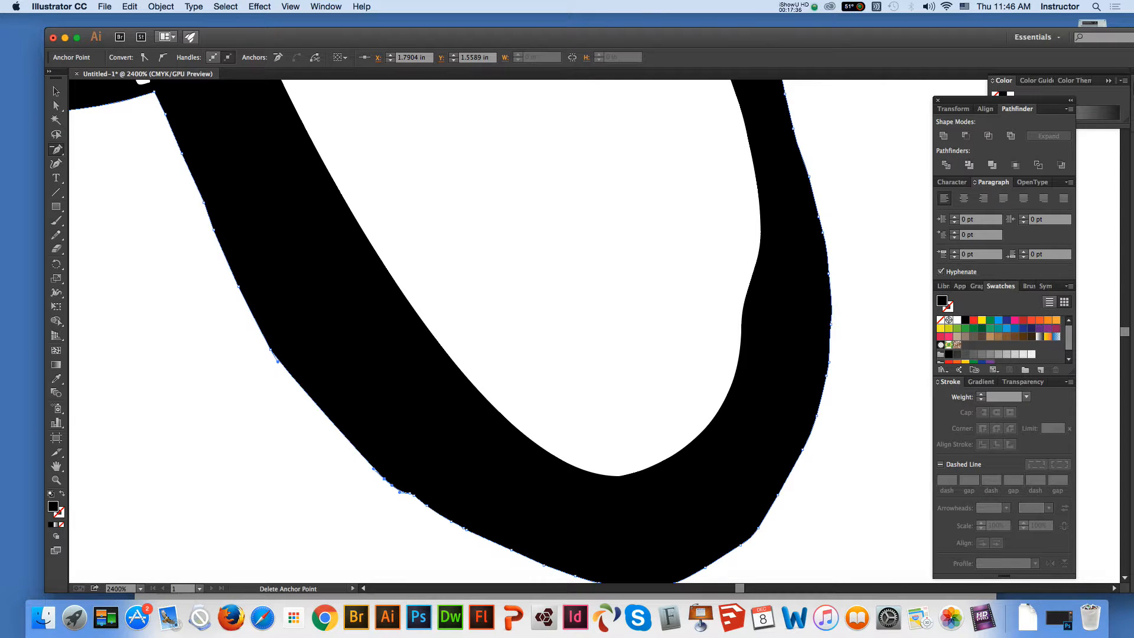
left_click(271, 350)
left_click(238, 286)
left_click(213, 230)
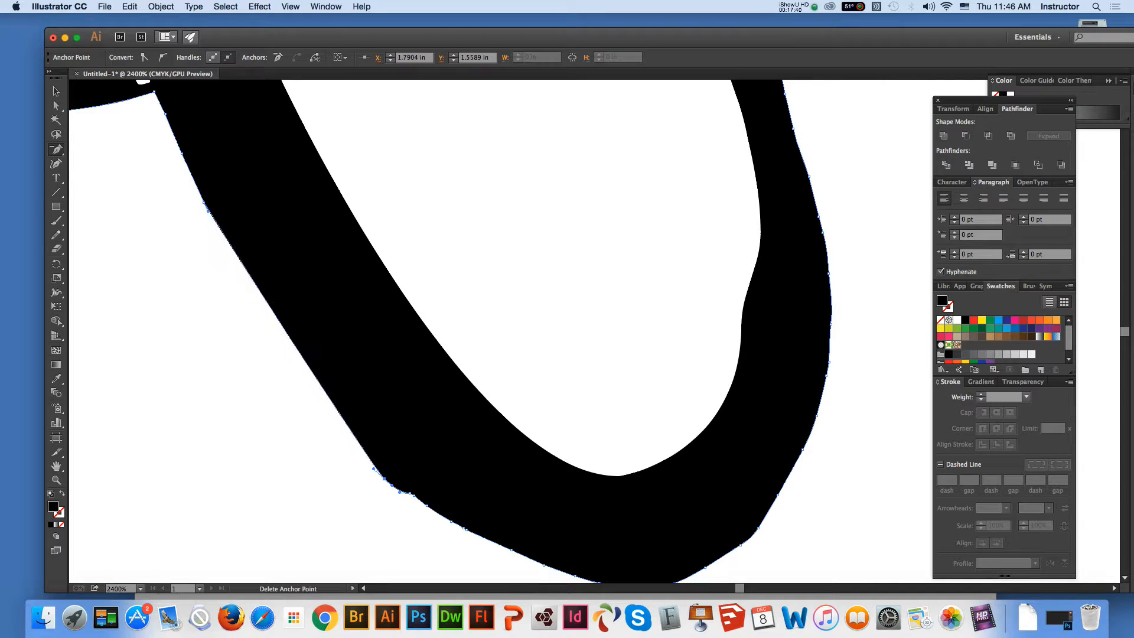
left_click(206, 208)
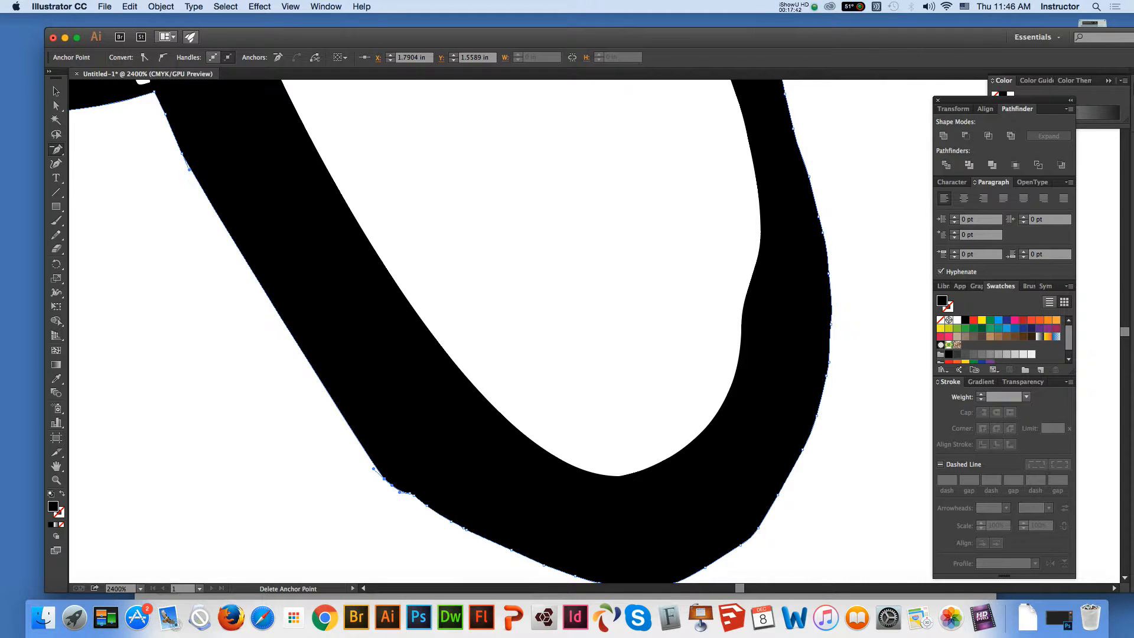
left_click(166, 114)
left_click(182, 153)
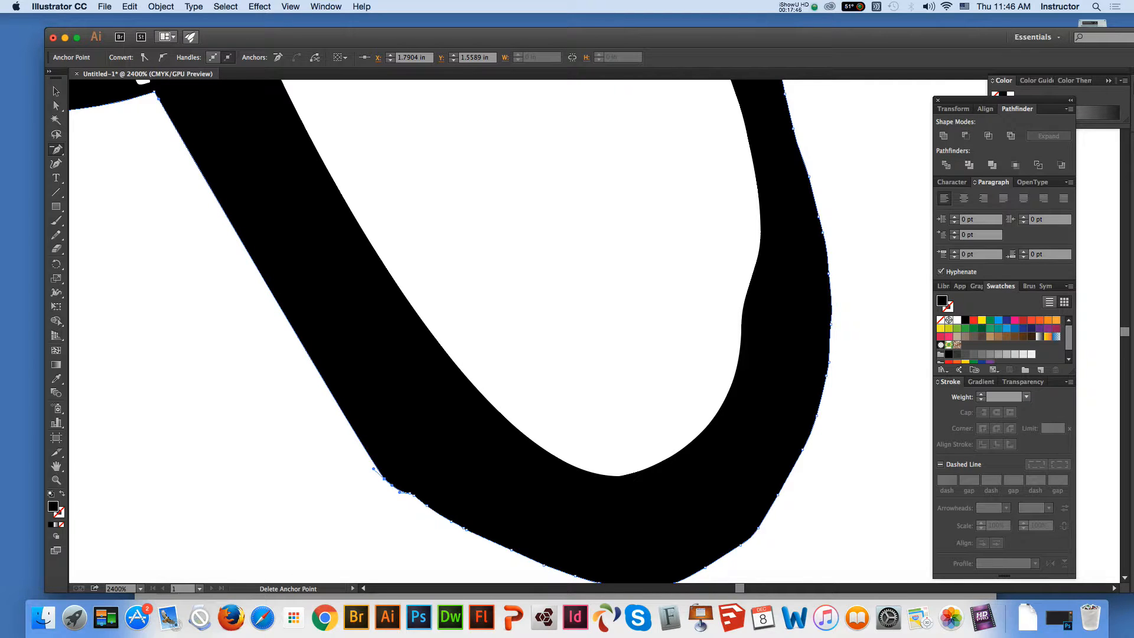
Delete the anchor points along the outer lower-left edge, from the bump down to the bottom of the loop
left_click(373, 469)
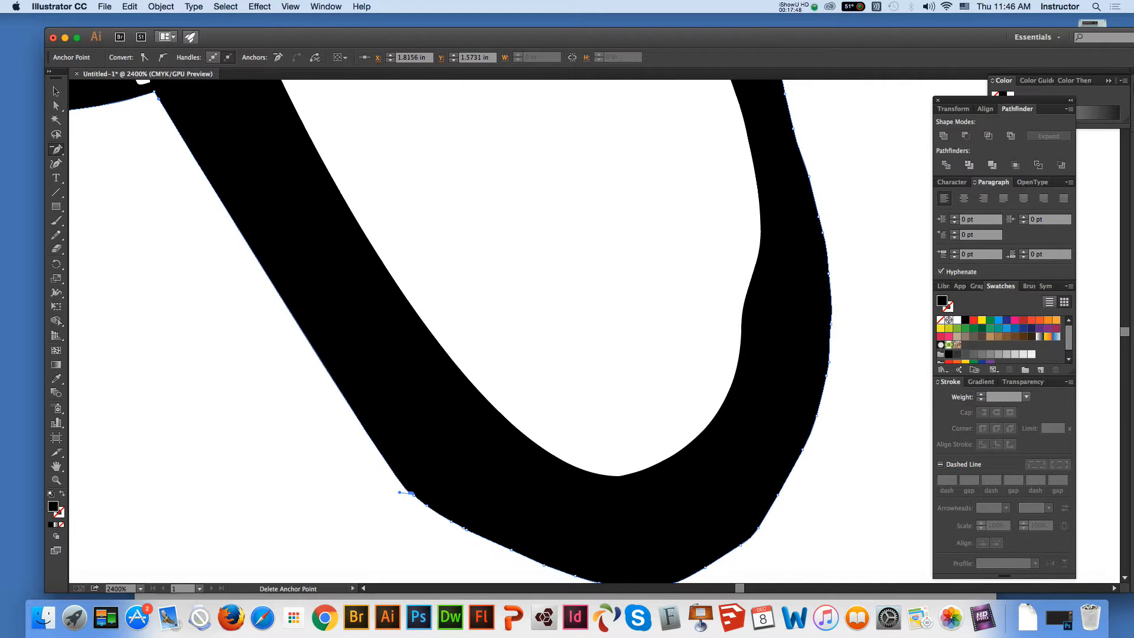
left_click(400, 492)
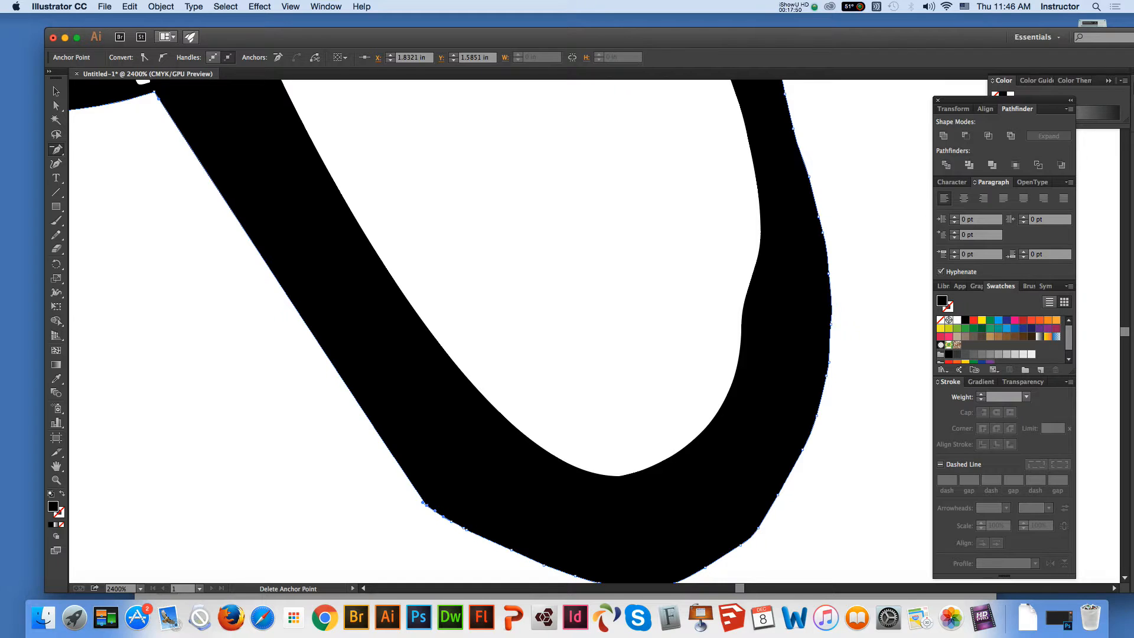
left_click(426, 505)
left_click(452, 522)
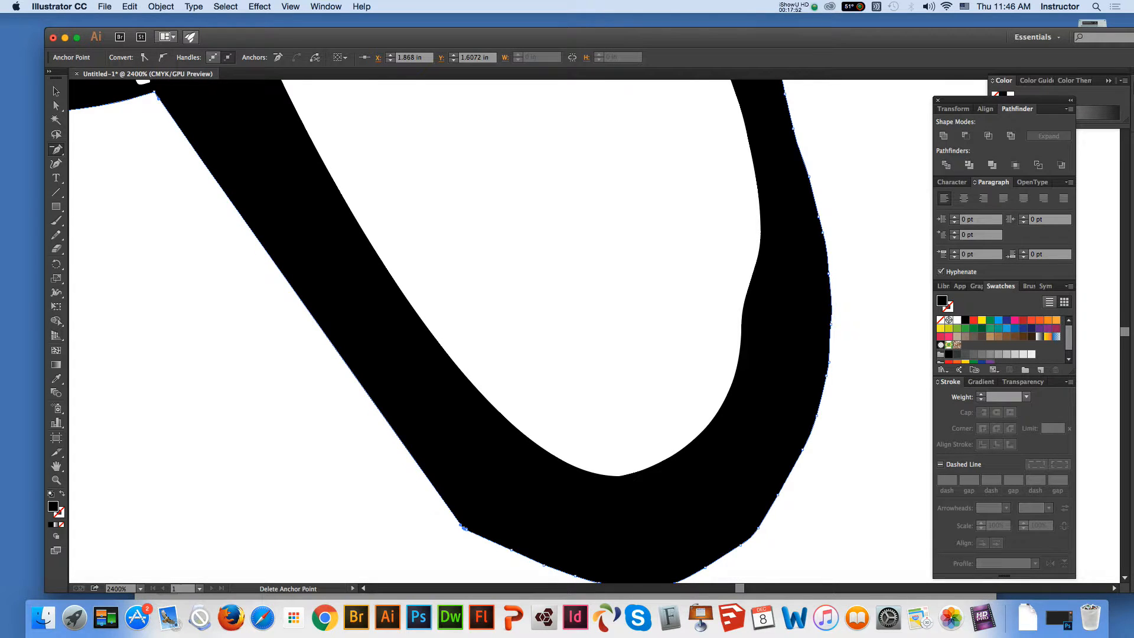
left_click(464, 528)
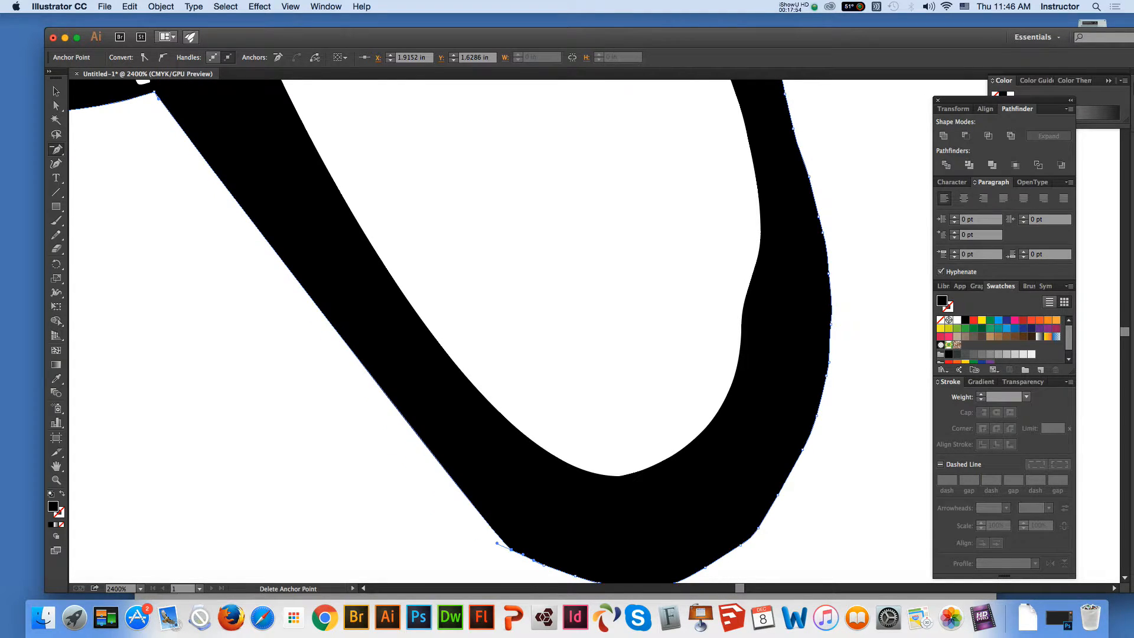
left_click(511, 550)
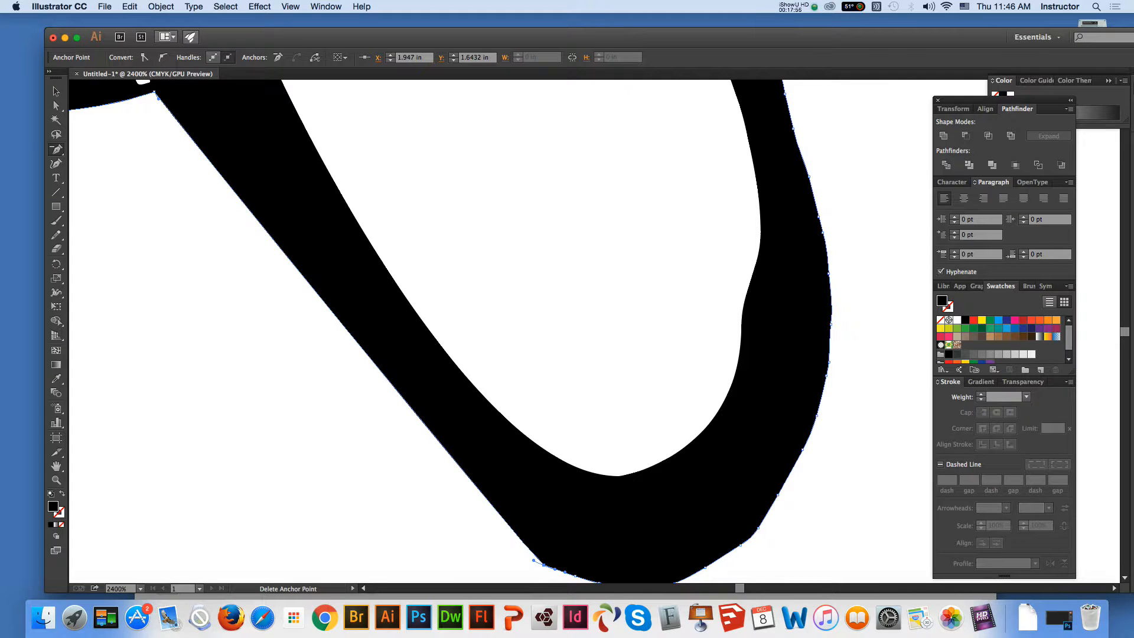
left_click(535, 560)
key("Return")
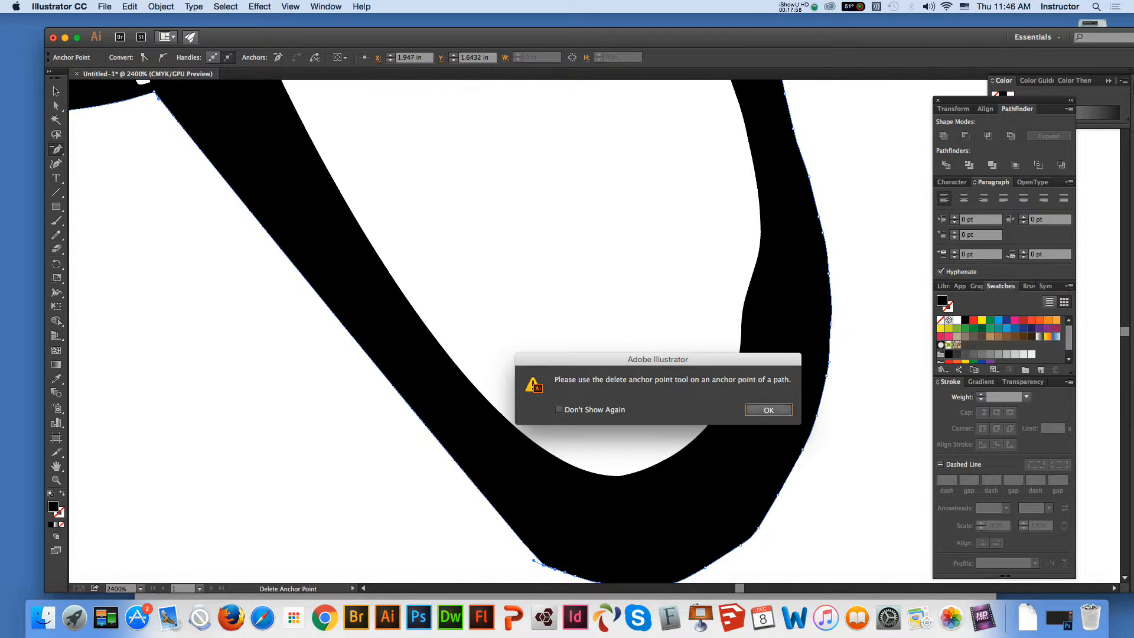
left_click(534, 560)
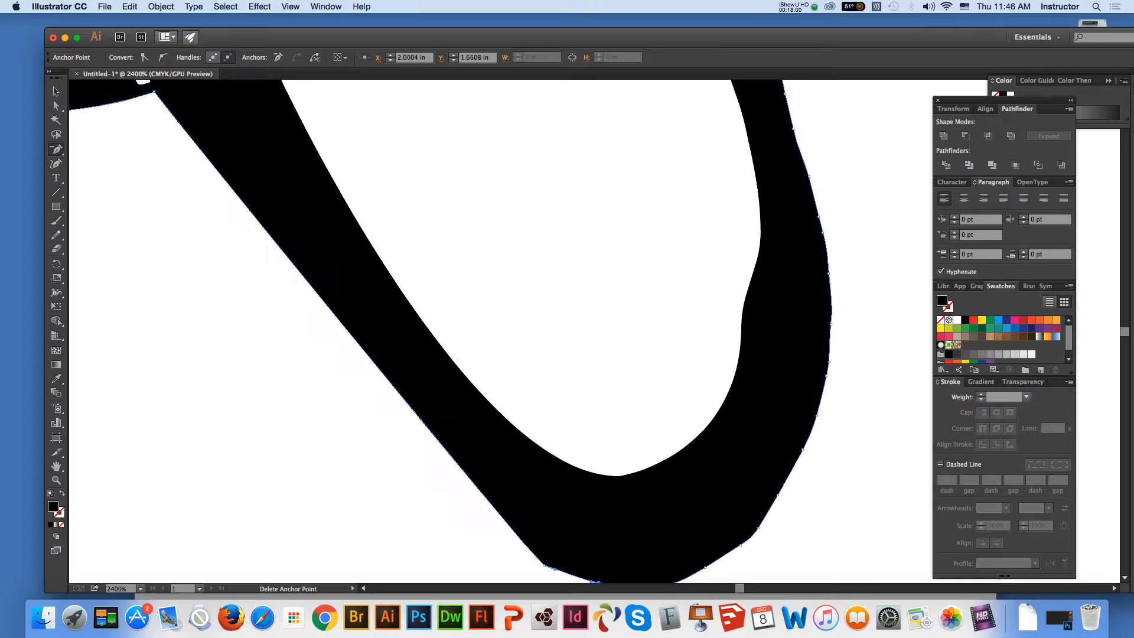
left_click(544, 565)
Stretch the crossing anchor's handle downward and the bottom anchor's handle left to curve the outer lower-left edge
key("super")
key("a")
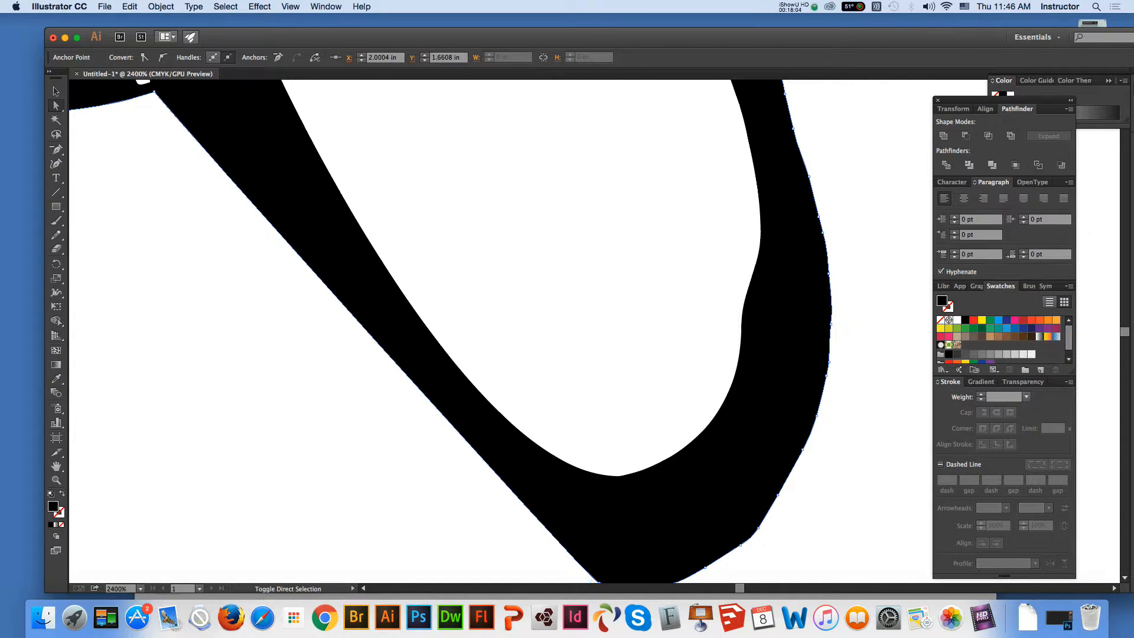
left_click_drag(159, 98, 164, 235)
key("space")
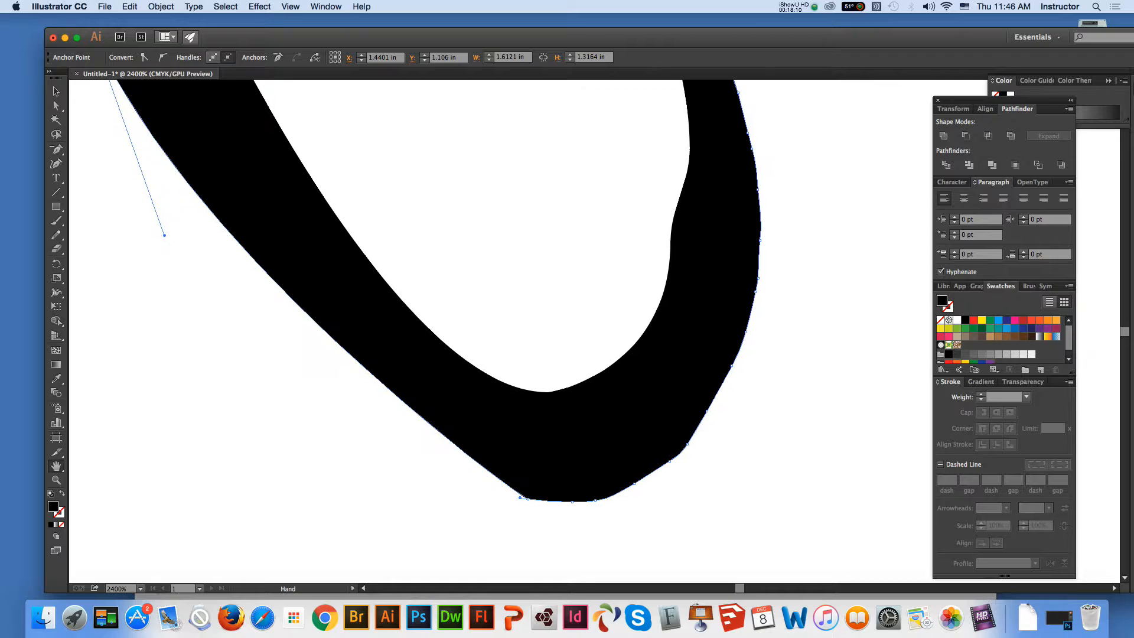
key("super")
left_click_drag(515, 496, 455, 499)
left_click(527, 498, "shift")
Delete the surplus anchor points along the flat bottom of the loop's outer edge, right of the bottom anchor
key("minus")
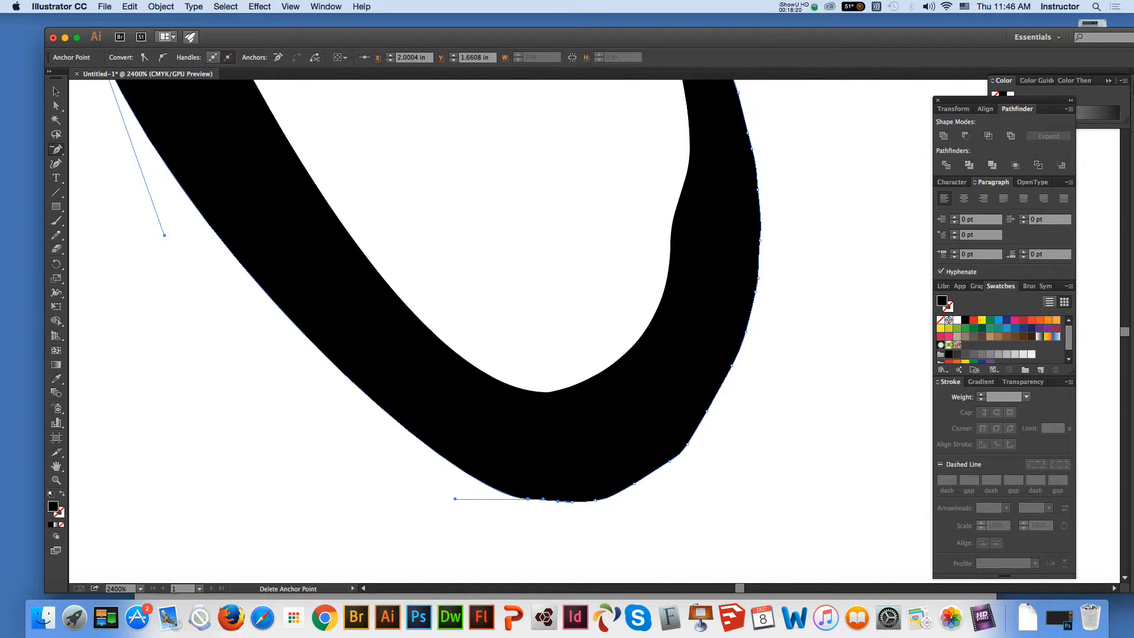
left_click(572, 502)
left_click(610, 497)
left_click(769, 409)
left_click(587, 500)
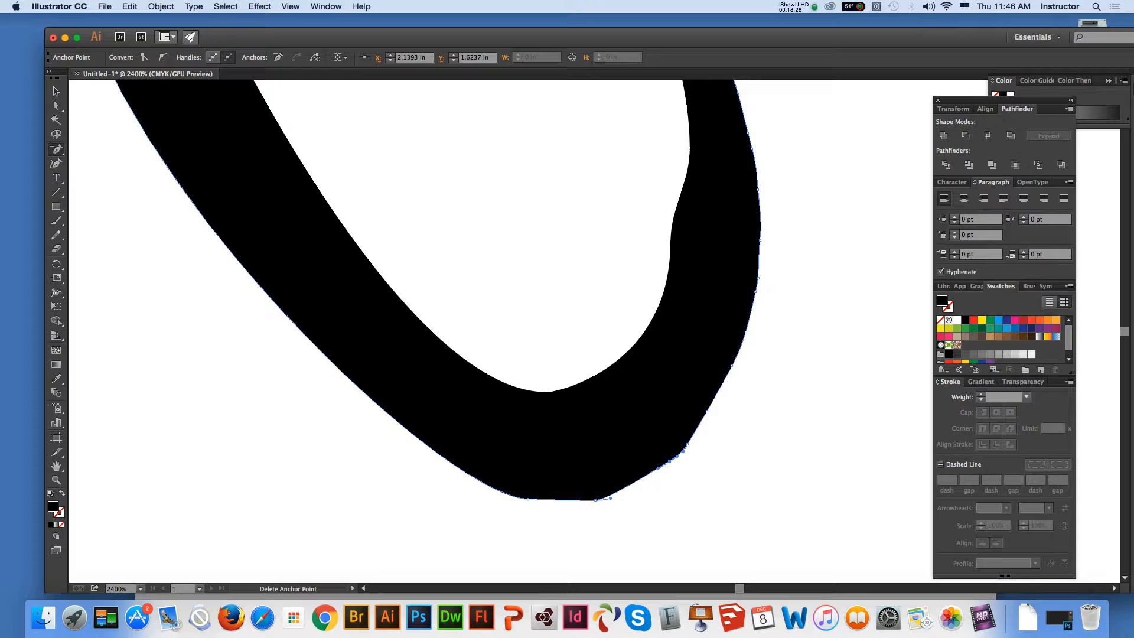
left_click(595, 500)
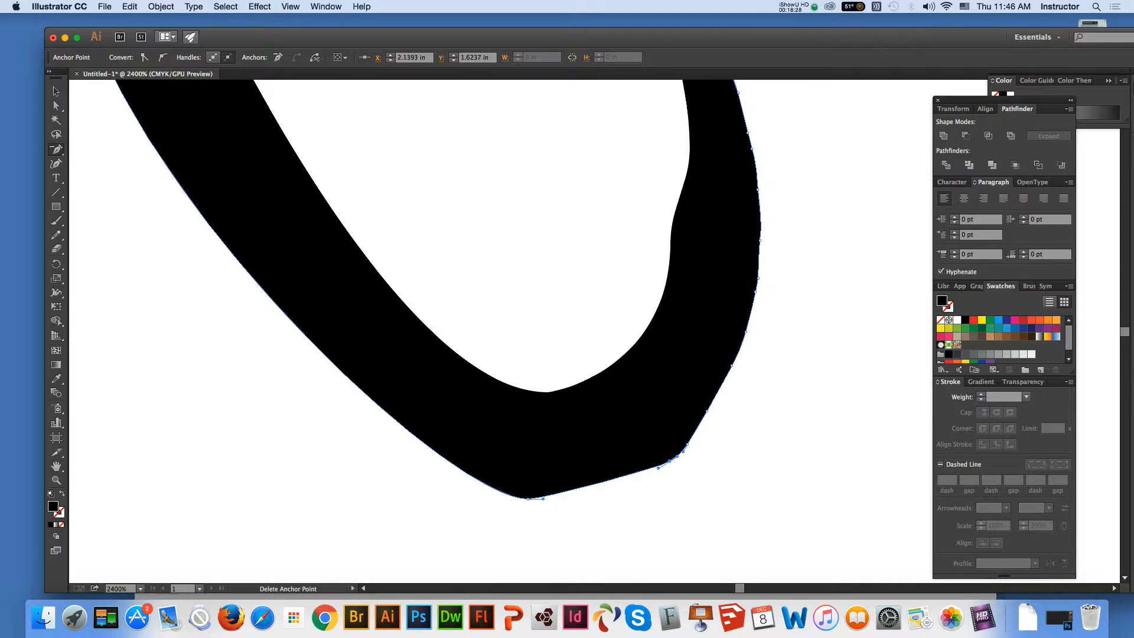
Delete the anchor points at the loop's outer lower-right corner and stretch the bottom anchor's handle horizontally right to round it
left_click(670, 462)
key("Return")
left_click(669, 460)
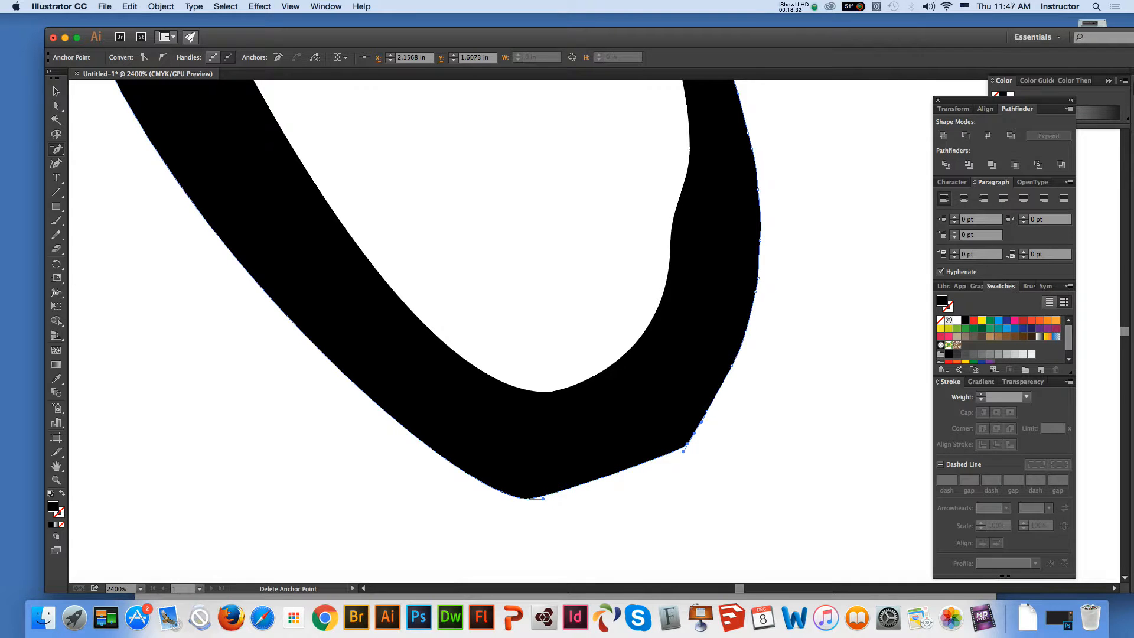
left_click(688, 444)
key("Return")
left_click(694, 432)
key("Return")
left_click(56, 106)
left_click_drag(542, 499, 659, 499)
Delete surplus anchor points along the lower part of the loop's outer right edge, above the lower-right corner
left_click(56, 466)
left_click_drag(473, 331, 230, 413)
key("minus")
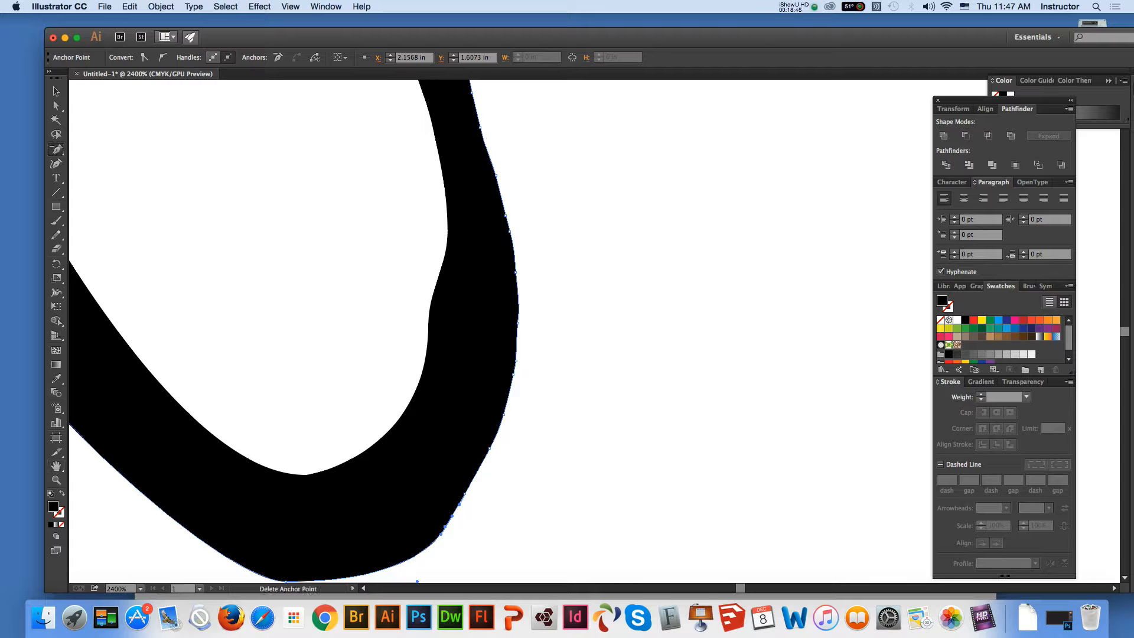
left_click(465, 493)
left_click(496, 438)
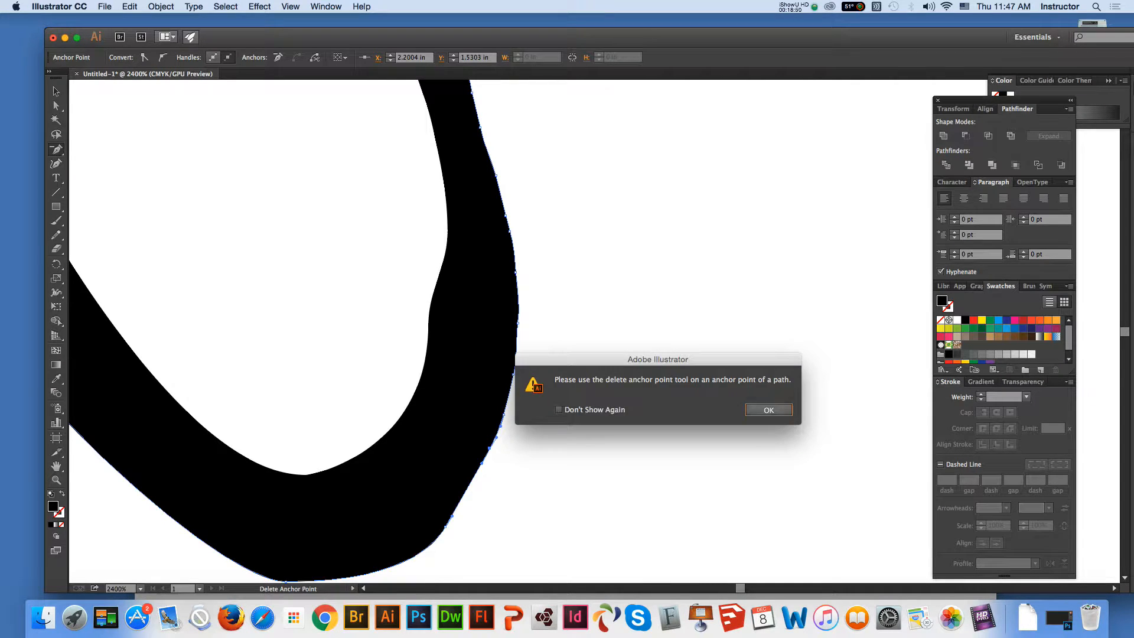
key("Return")
left_click(500, 426)
key("Return")
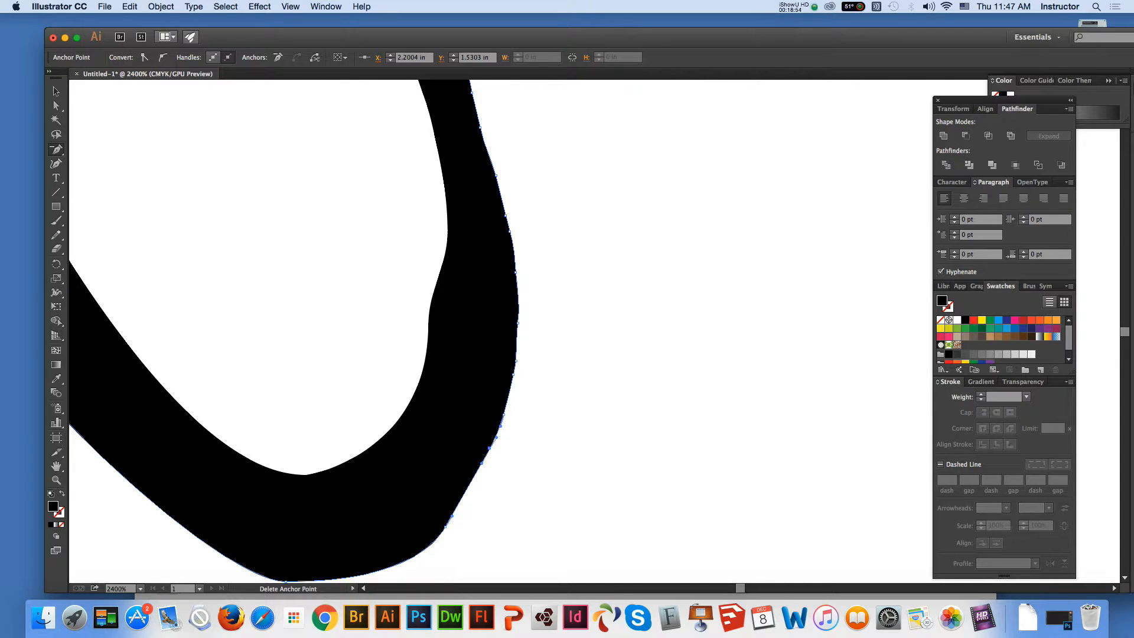
left_click(513, 375)
left_click(509, 402)
key("Return")
Delete the anchor points along the middle and upper outer right edge of the loop, including those around its widest bulge
left_click(518, 323)
left_click(515, 272)
left_click(509, 230)
left_click(510, 231)
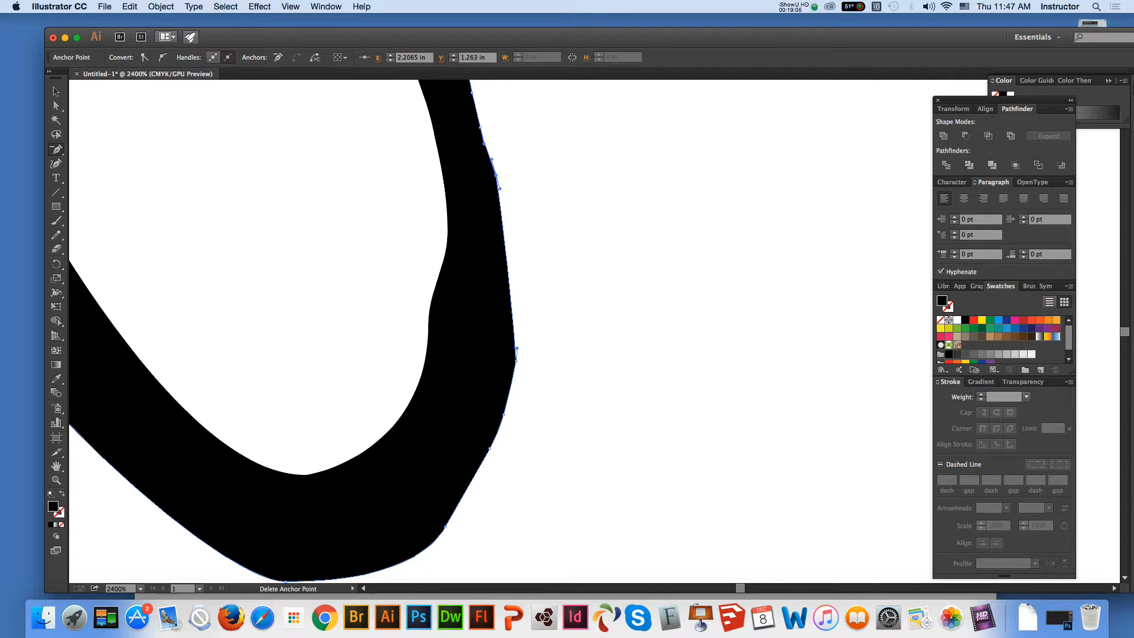
left_click(496, 175)
left_click(484, 144)
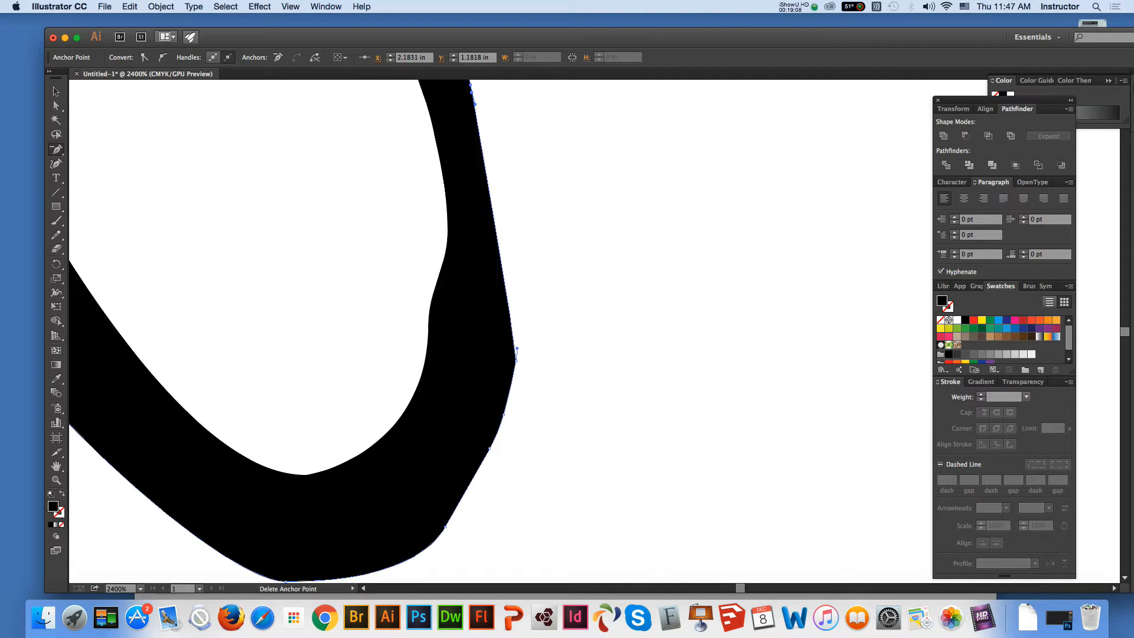
left_click(516, 348)
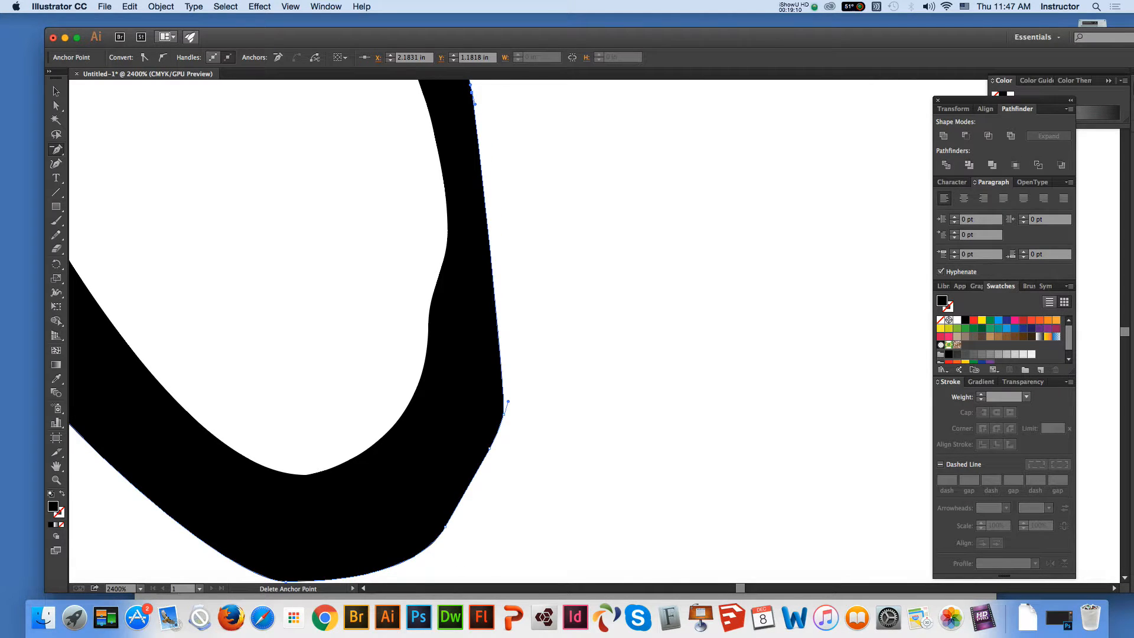
left_click(503, 413)
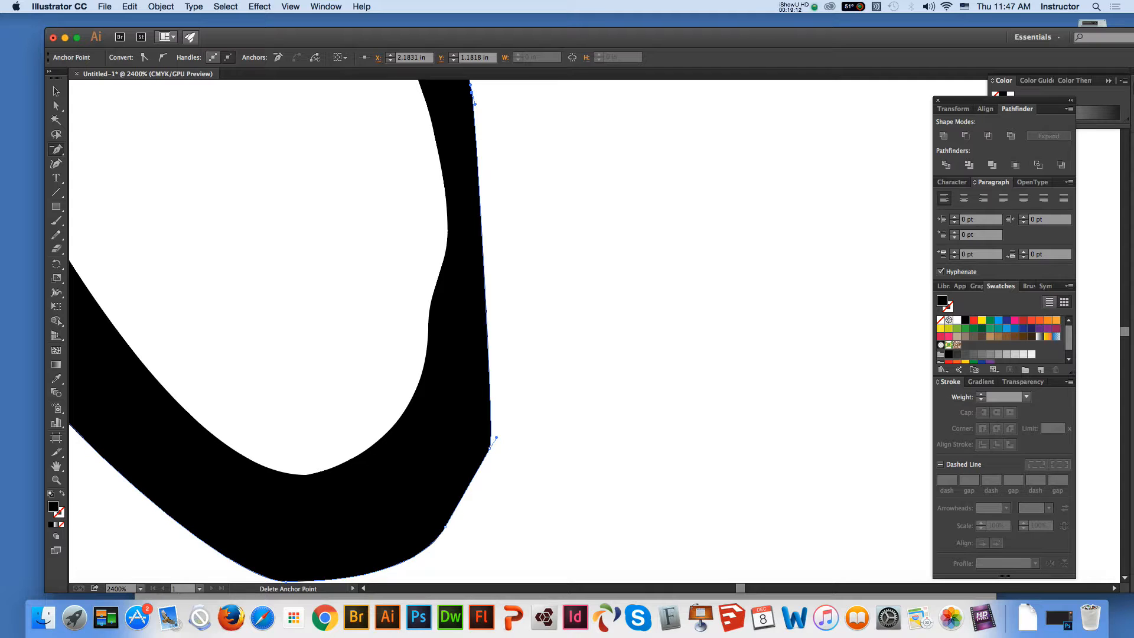
Delete the anchor point at the loop's outer lower-right corner and stretch the neighbouring anchor's handle up and right to round the edge
left_click(491, 447)
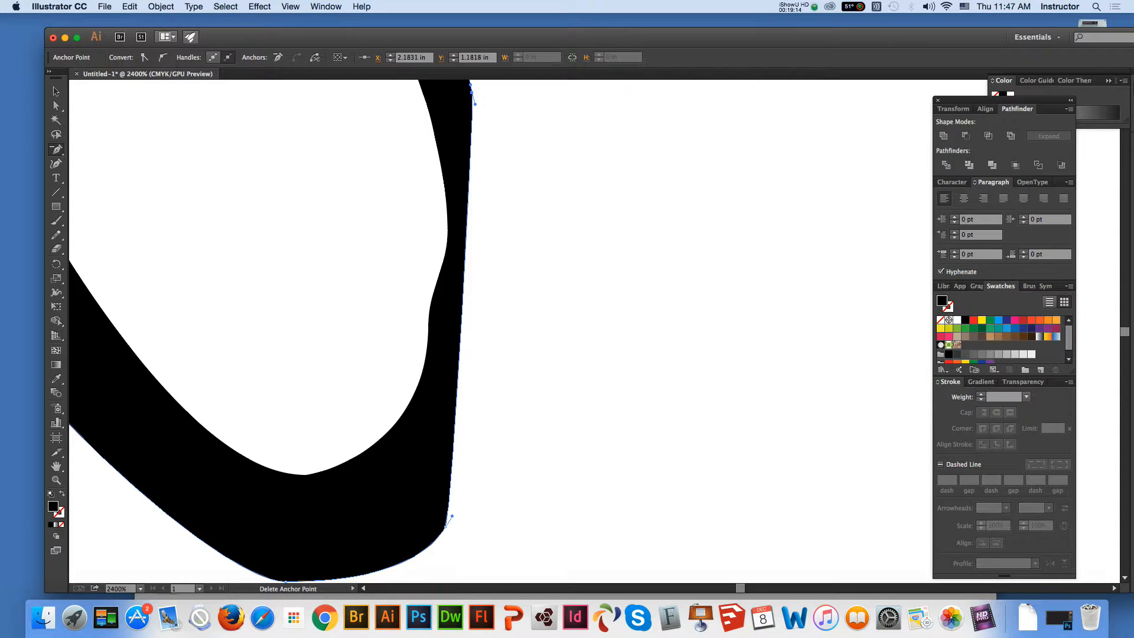
key("a")
left_click_drag(451, 515, 538, 434)
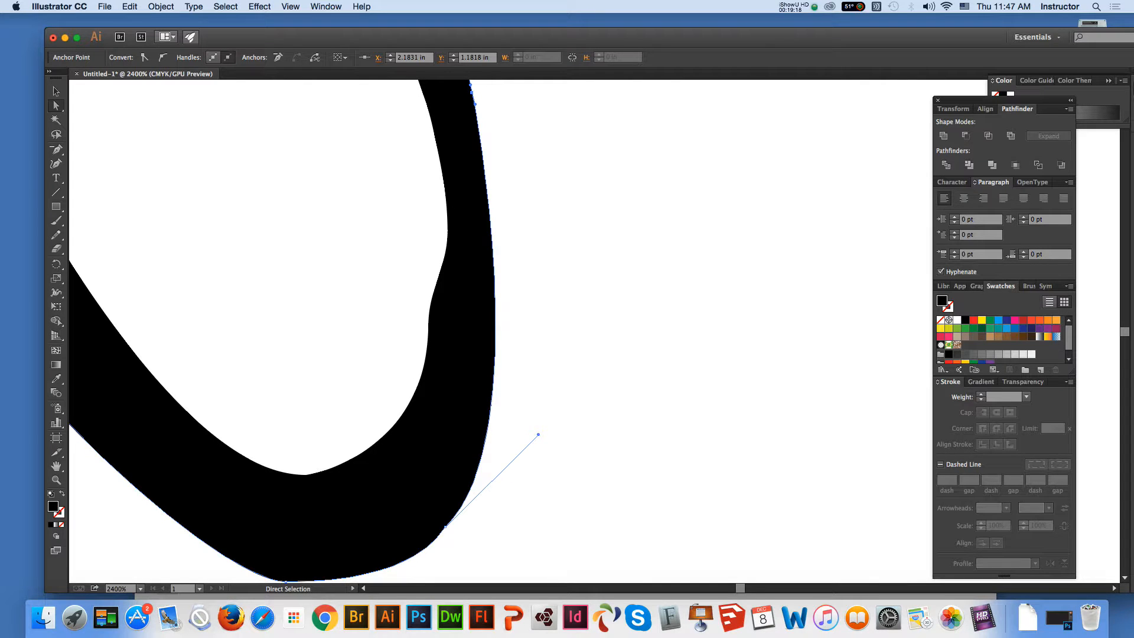
Delete the bump's anchor point on the loop's inner right edge and stretch the inner bottom anchor's handle horizontally right to round the curve
left_click(425, 368)
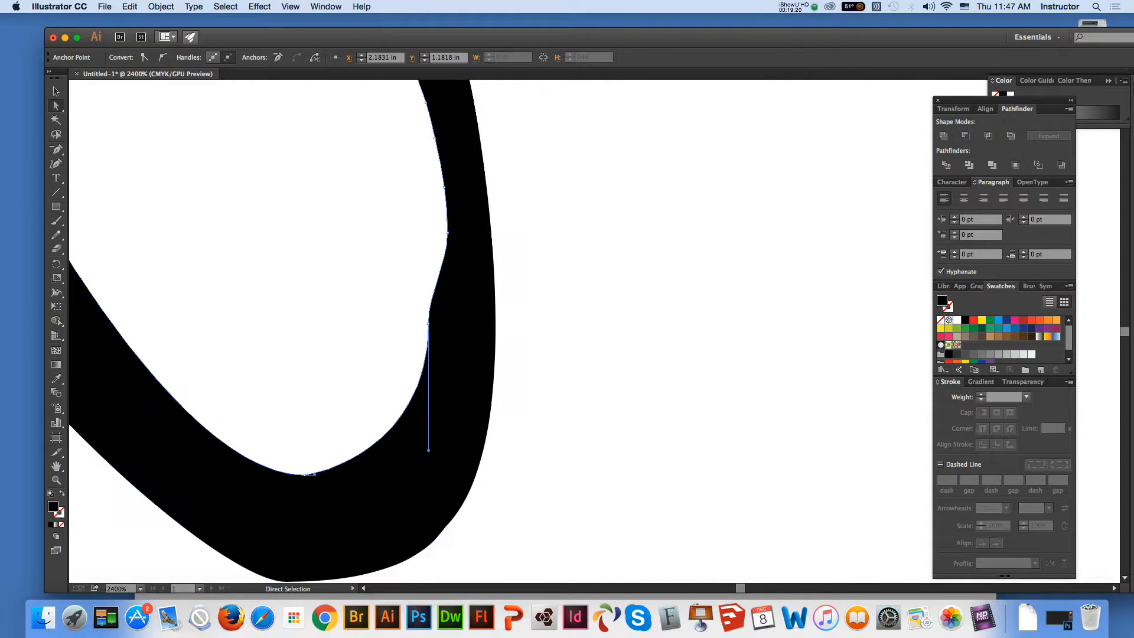
left_click(56, 150)
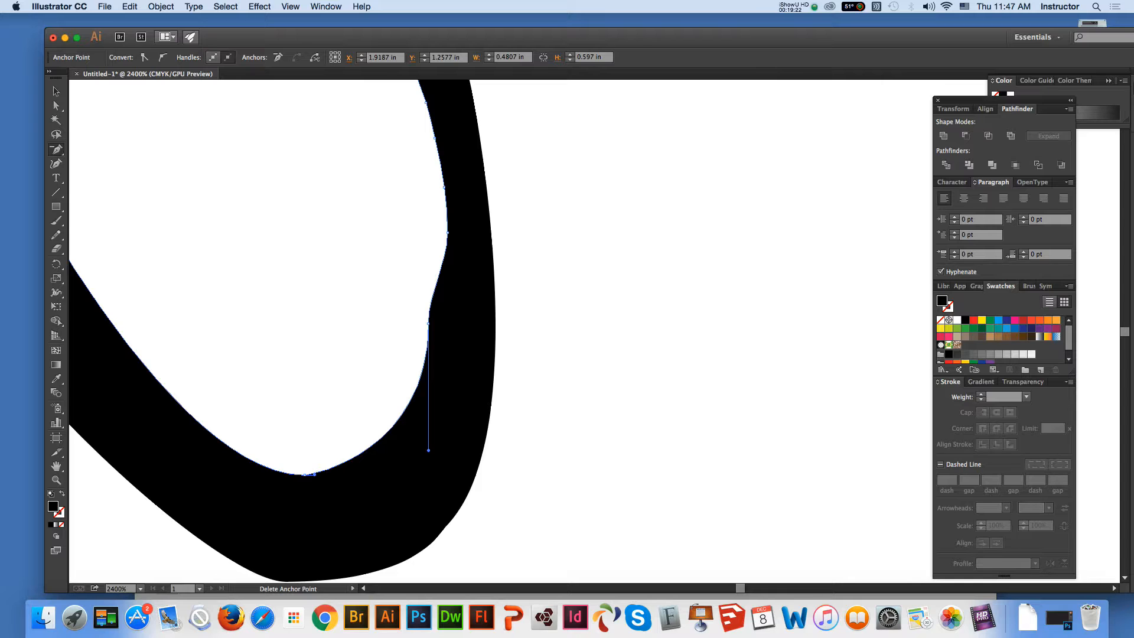
left_click(428, 324)
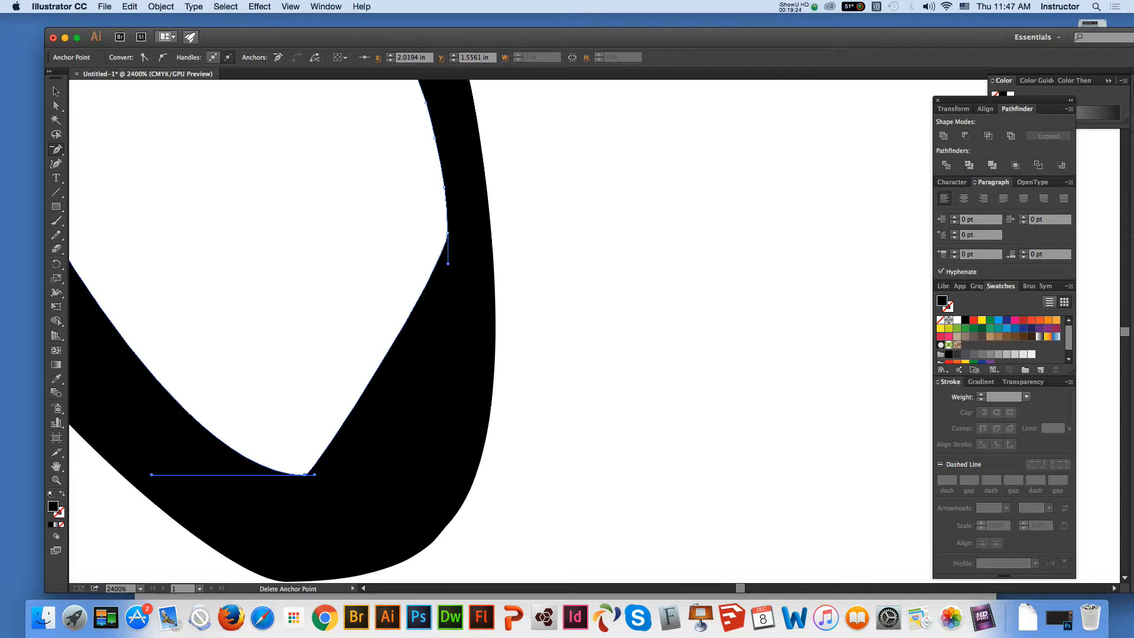
key("super")
left_click_drag(314, 475, 460, 474)
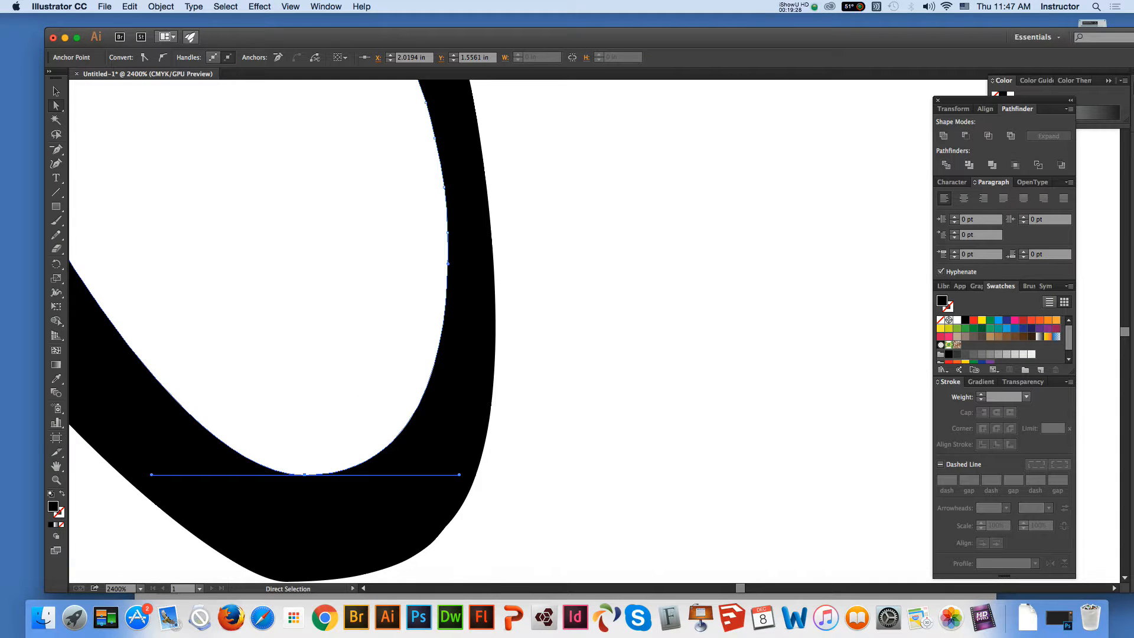
Delete the surplus anchor points along the upper part of the loop's inner right edge, just below the crossing
left_click(57, 466)
left_click_drag(295, 236, 319, 441)
left_click(56, 150)
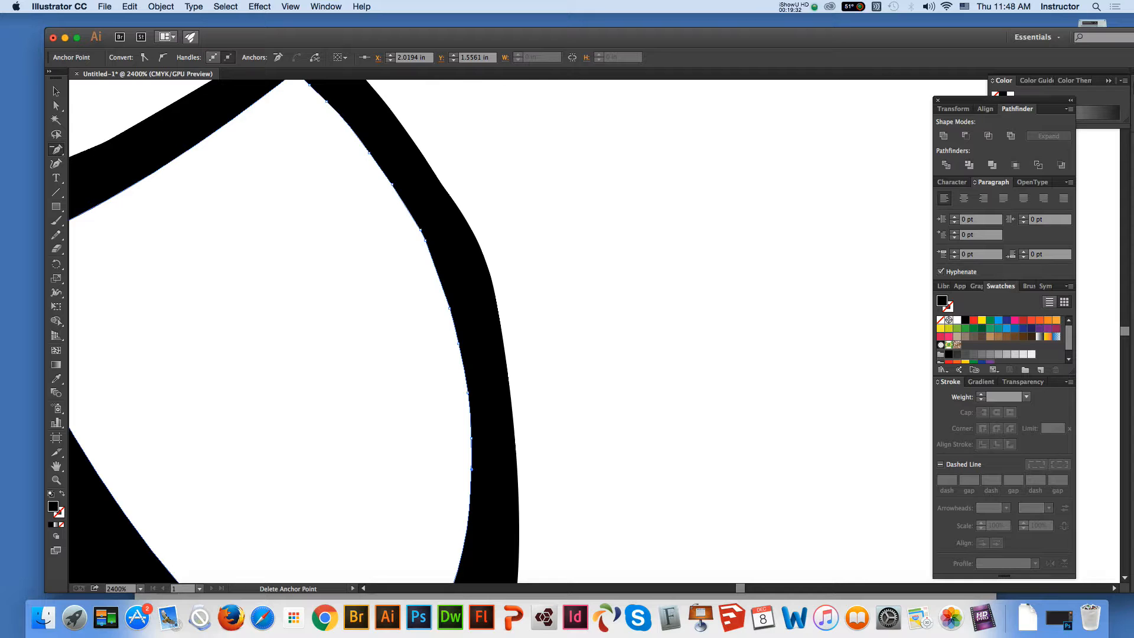
left_click(392, 185)
left_click(370, 153)
left_click(326, 101)
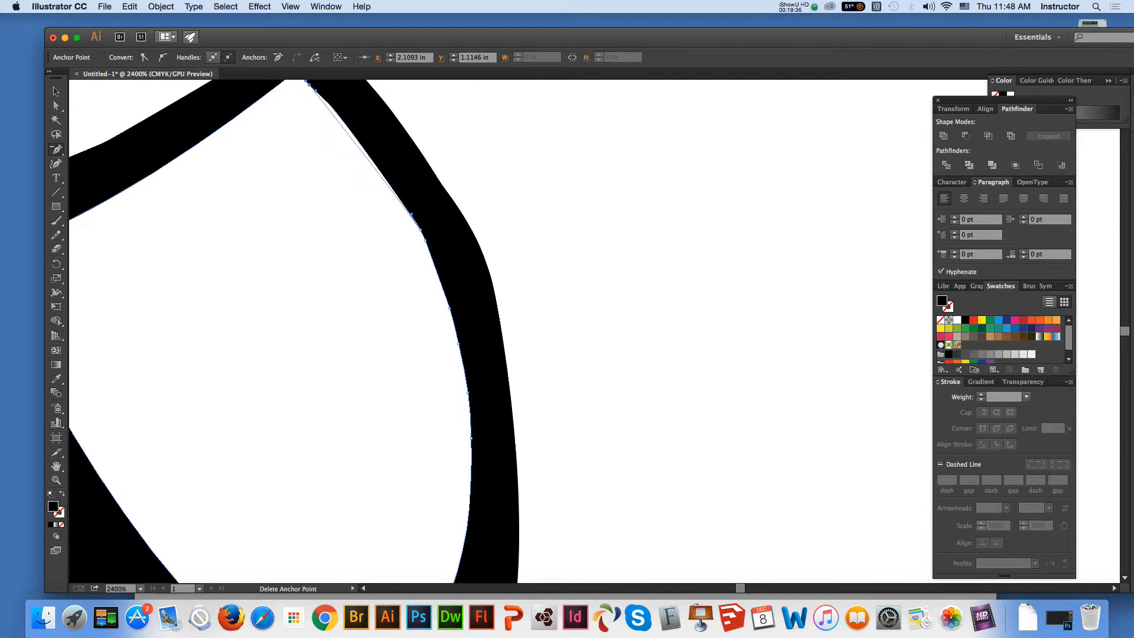
left_click(411, 215)
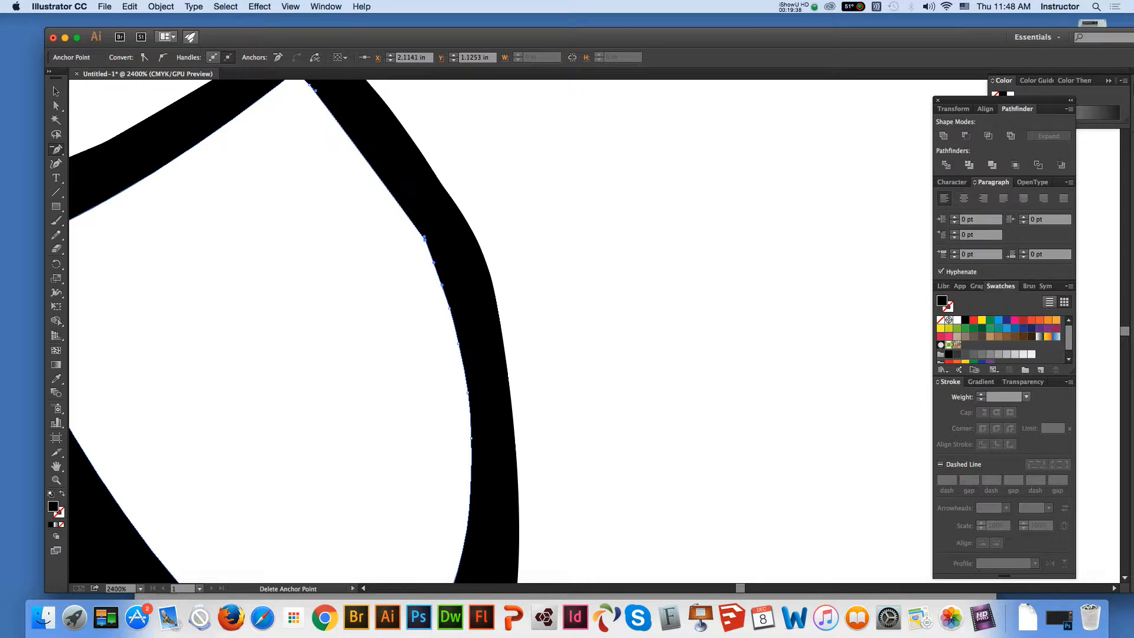
left_click(424, 238)
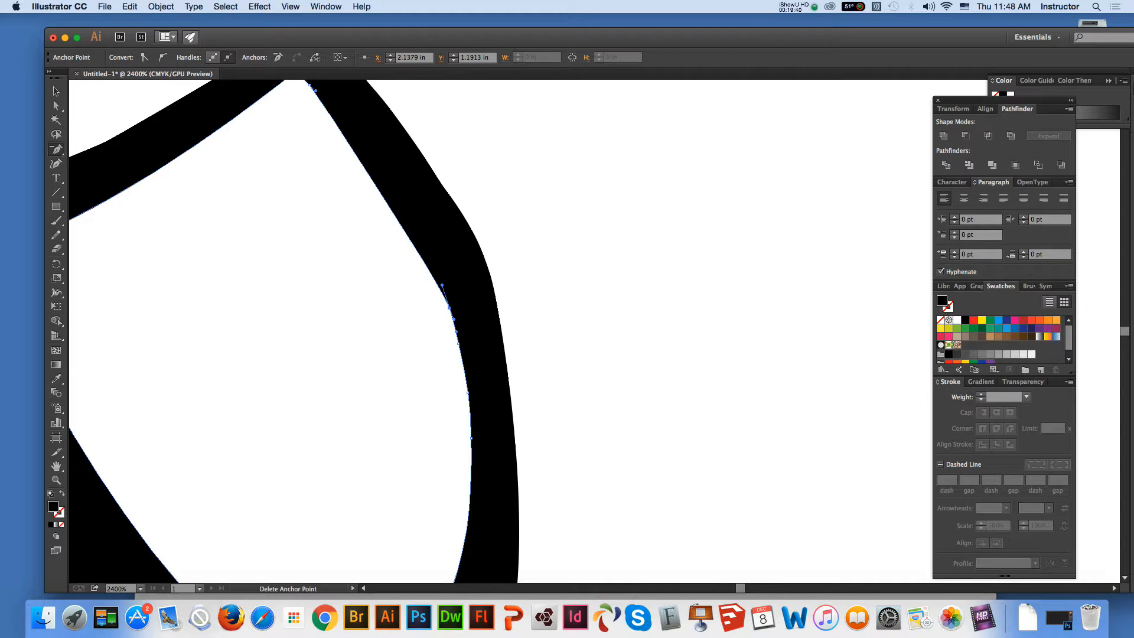
Delete the anchor points above the widest point of the loop's inner right edge and stretch that point's handle vertically upward to restore the curve
left_click(448, 307)
left_click(456, 333)
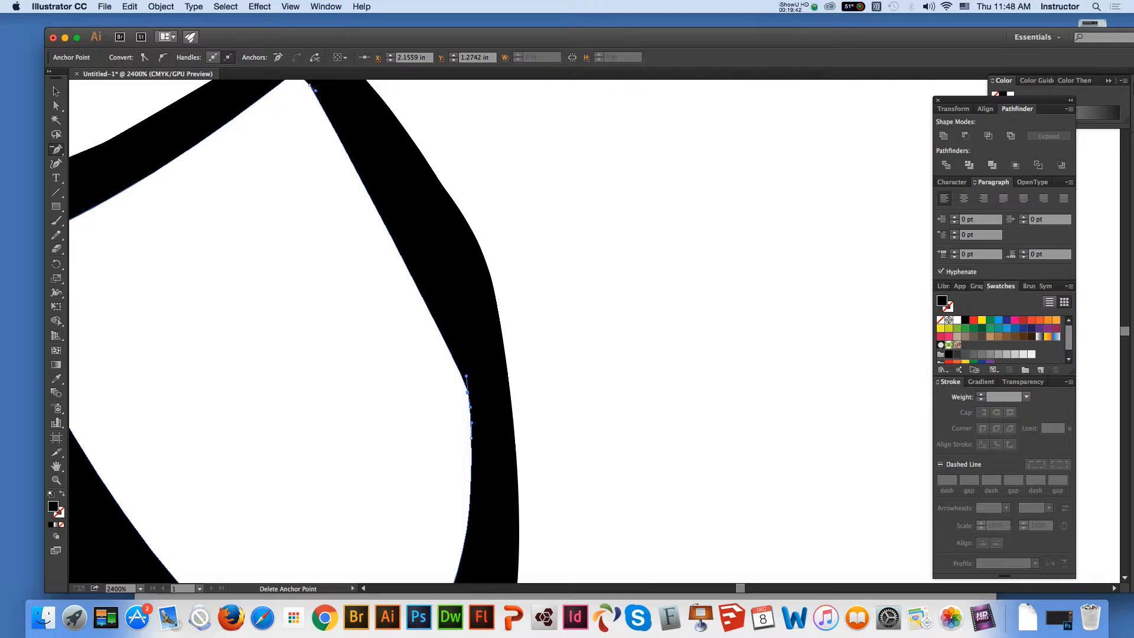
left_click(467, 392)
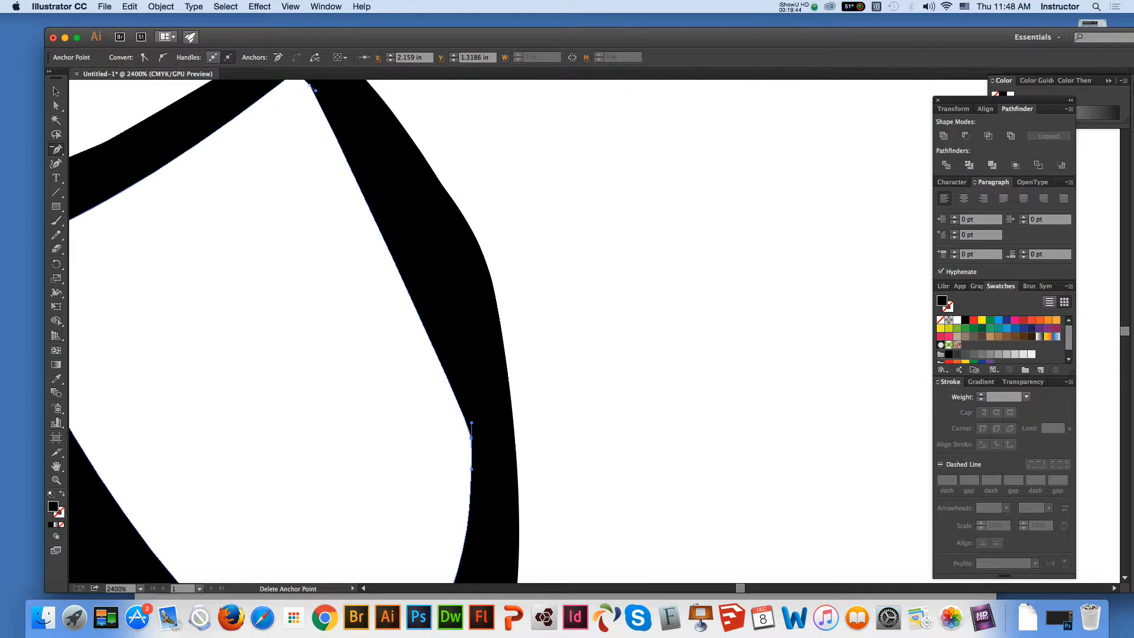
left_click(56, 106)
left_click_drag(471, 423, 471, 256)
Delete the surplus anchor points on the loop's upper outer right edge and stretch the bend anchor's handle down and right
left_click(505, 359)
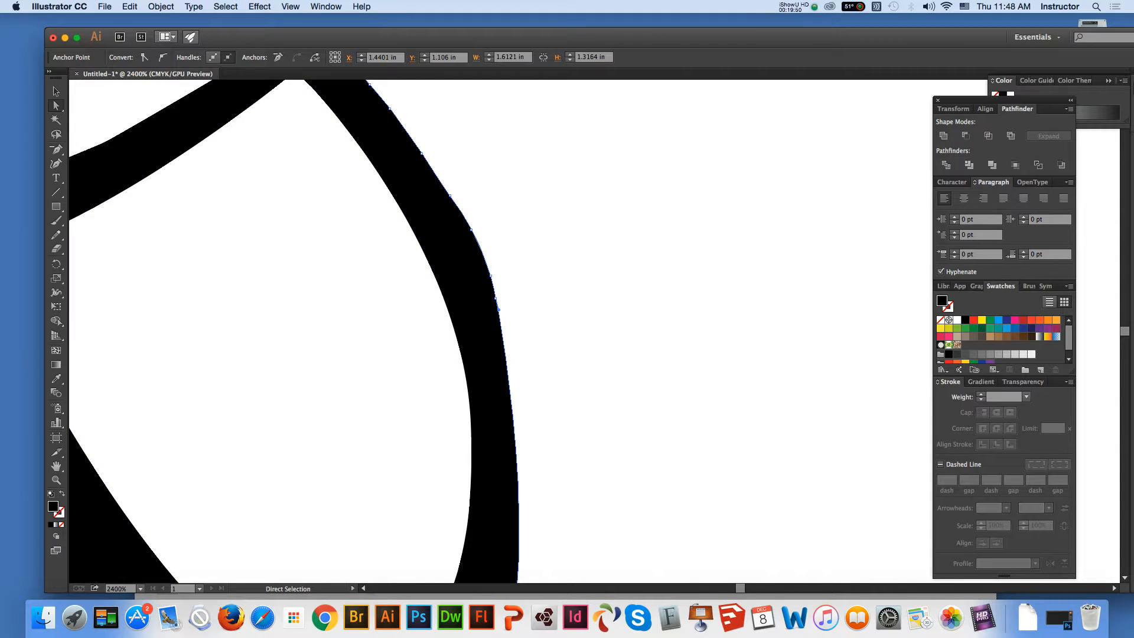
left_click(56, 150)
left_click(421, 153)
left_click(389, 108)
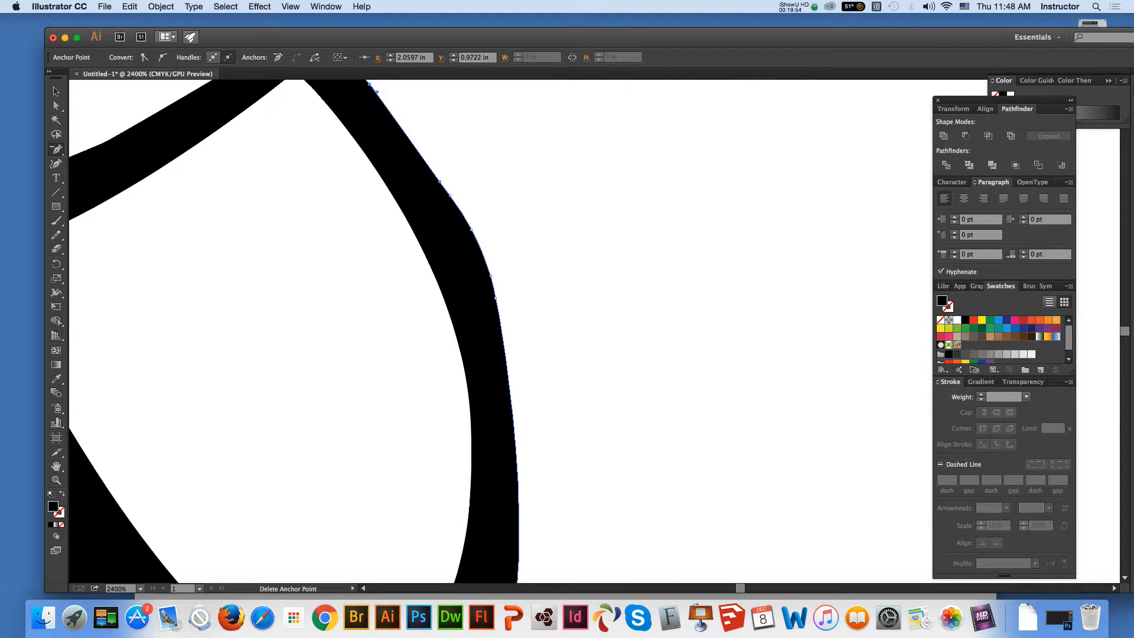
left_click(471, 230)
left_click(486, 259)
left_click(494, 291)
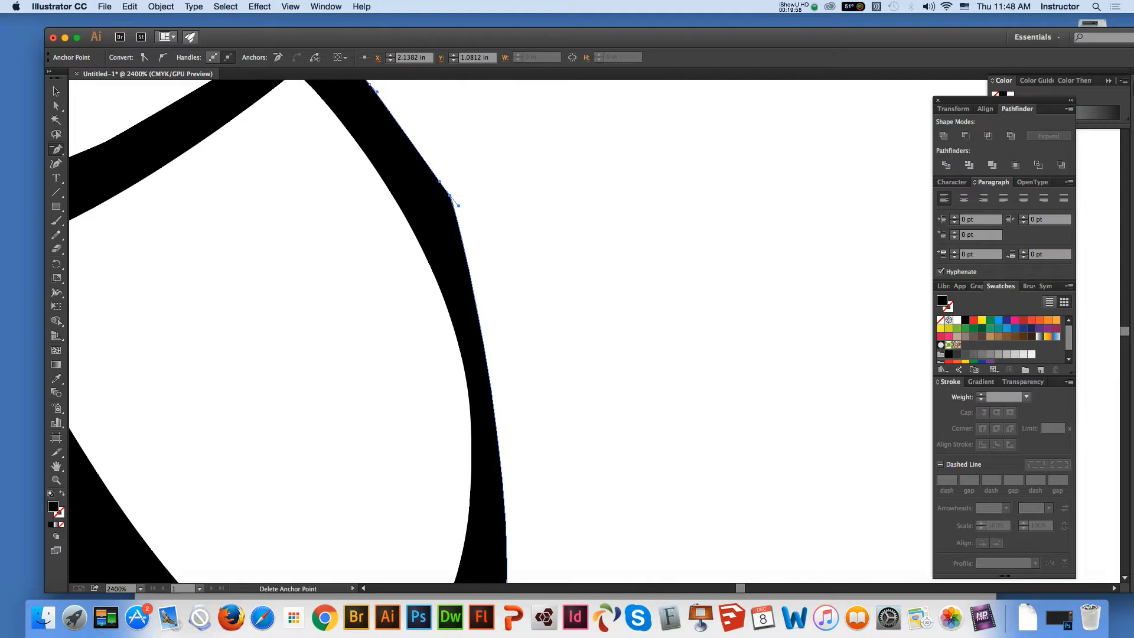
key("super")
mouse_move(458, 205)
left_mouse_down()
mouse_move(539, 285)
mouse_move(520, 265)
left_mouse_up()
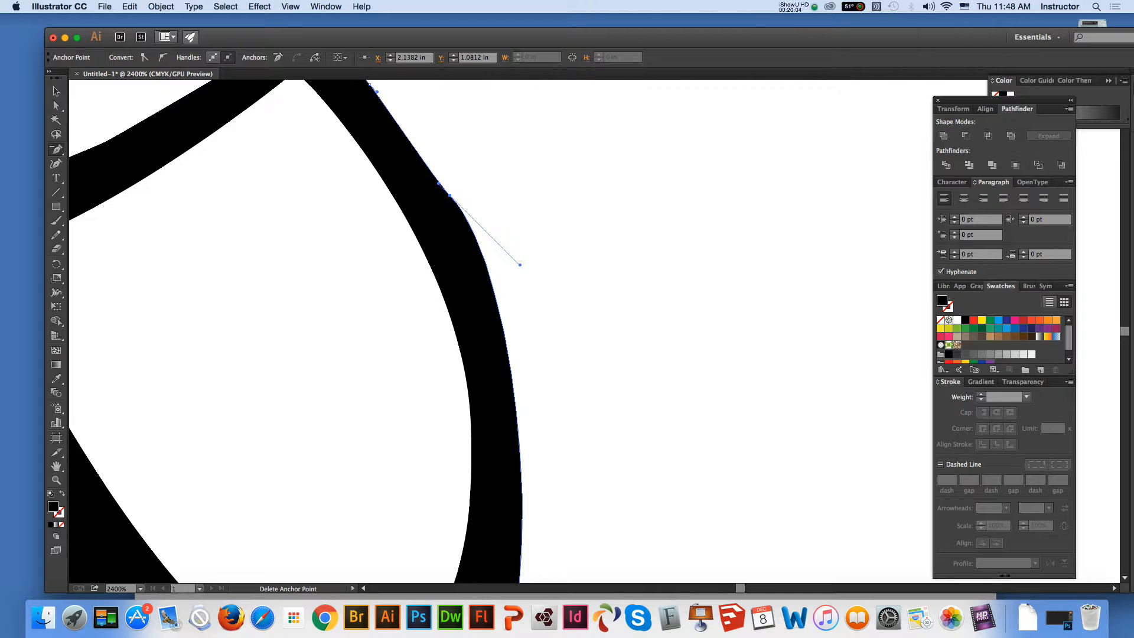
Delete the bend anchor on the loop's upper outer right edge, stretch the next anchor's handle down and right to round it, and deselect
left_click(449, 196)
left_click(56, 106)
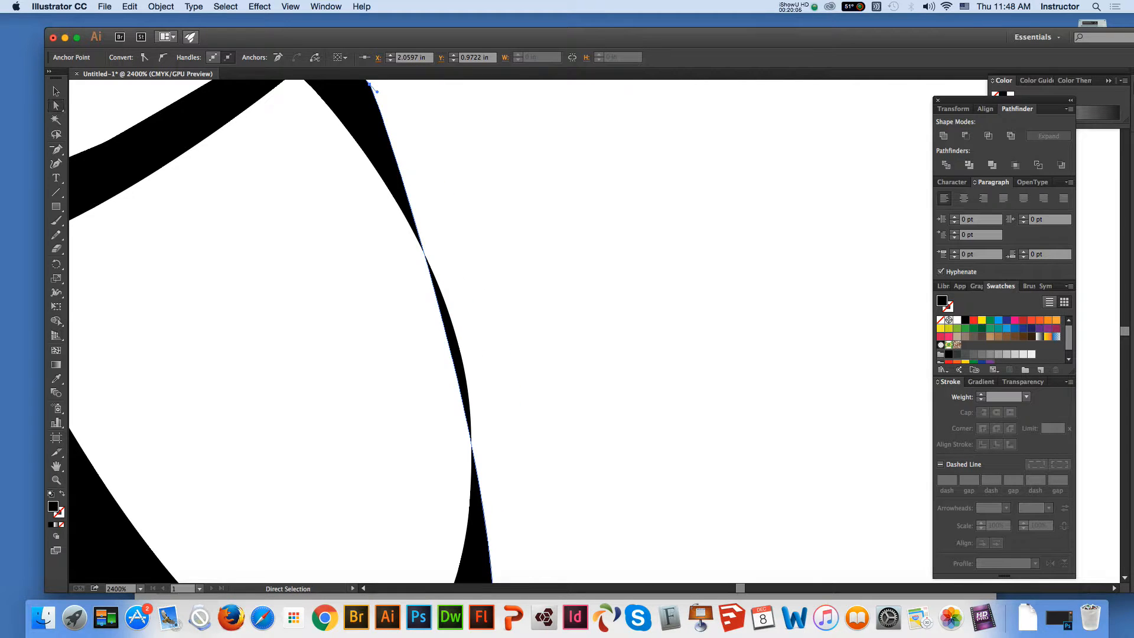
left_click_drag(375, 88, 500, 186)
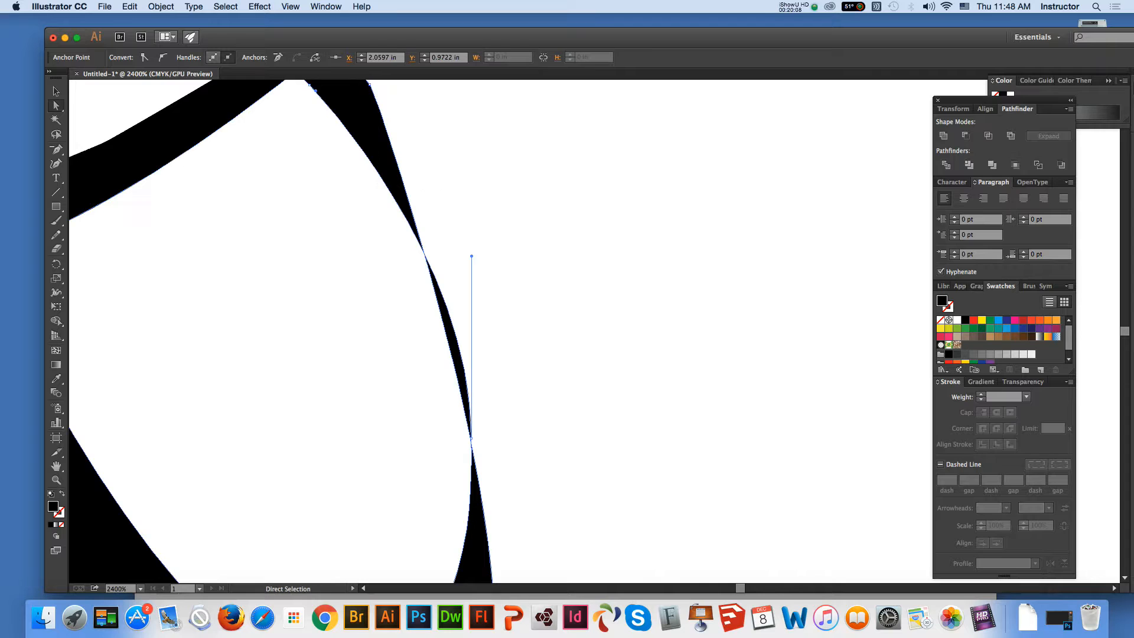
scroll(500, 186, "up", 1)
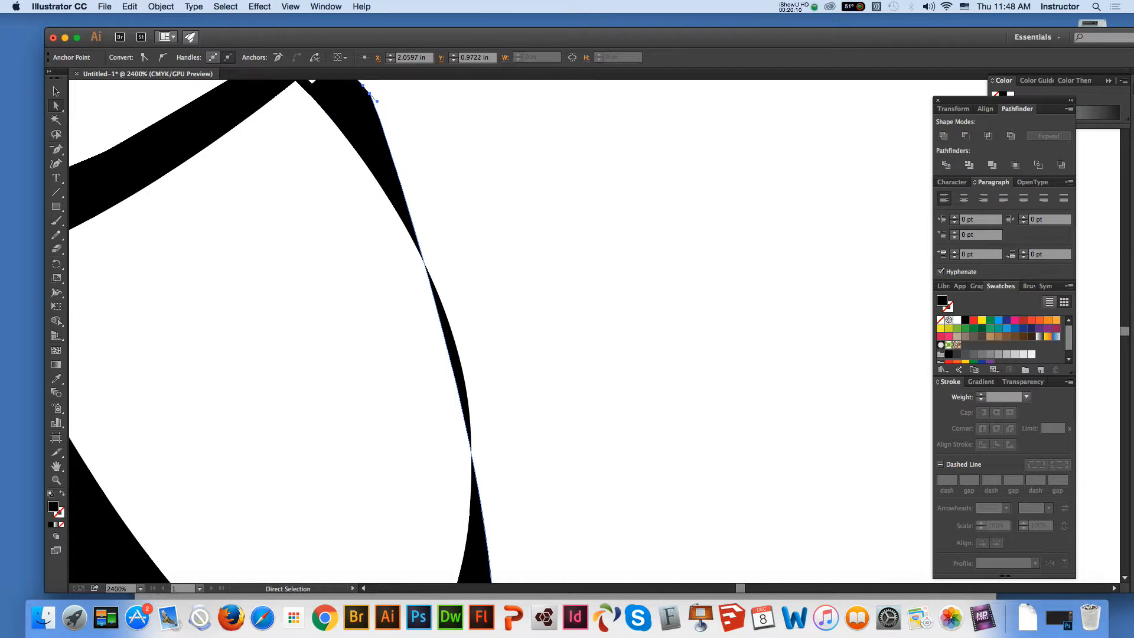
left_click_drag(378, 100, 483, 189)
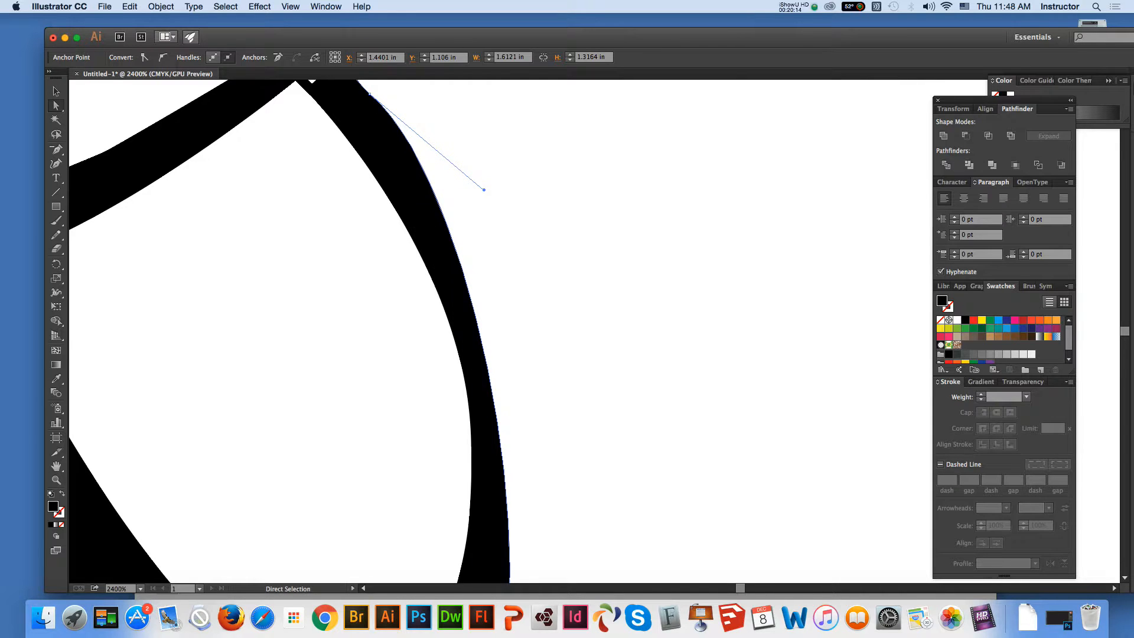
key("super+shift+a")
Delete the anchor points forming the bump on the loop's outer edge, just below and right of the stroke crossing
key("space")
left_click_drag(484, 189, 545, 532)
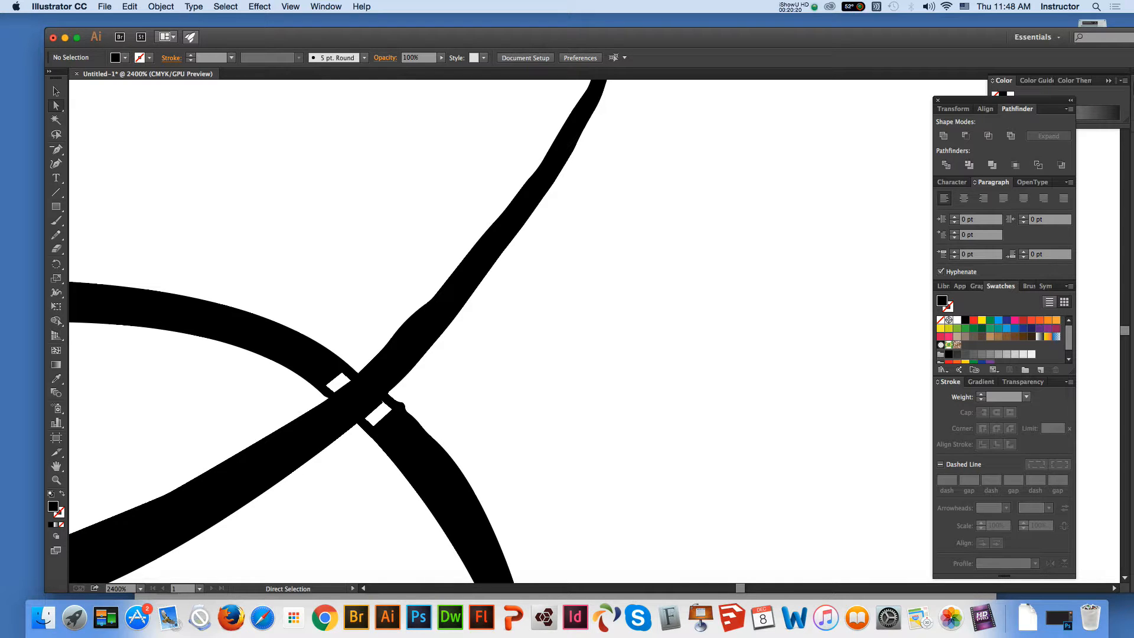
left_click(421, 424)
key("minus")
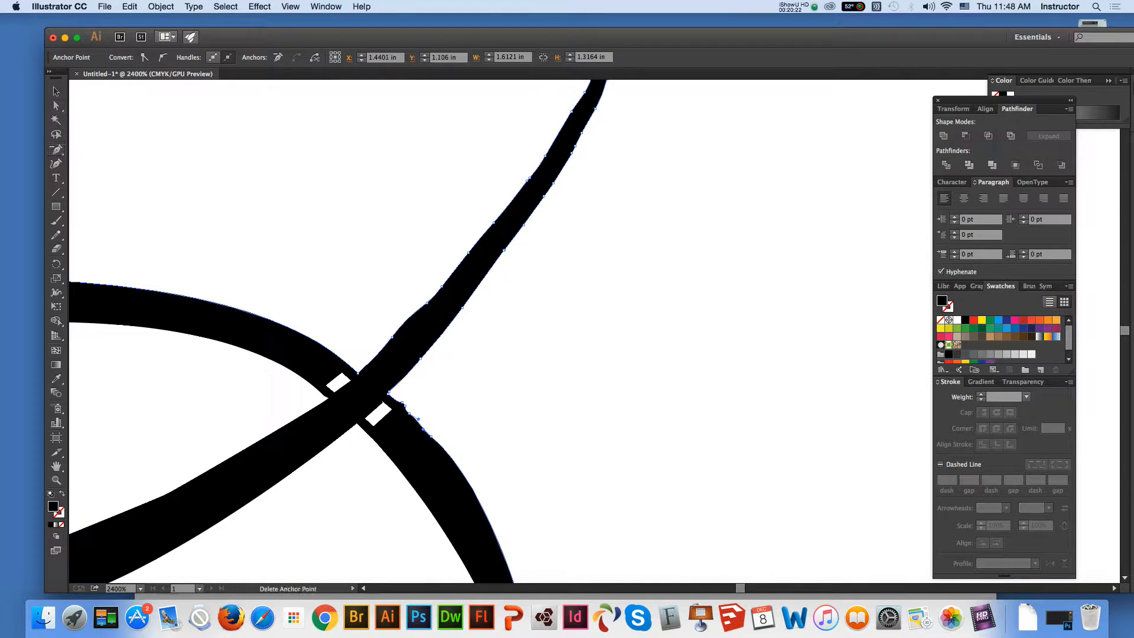
left_click(402, 403)
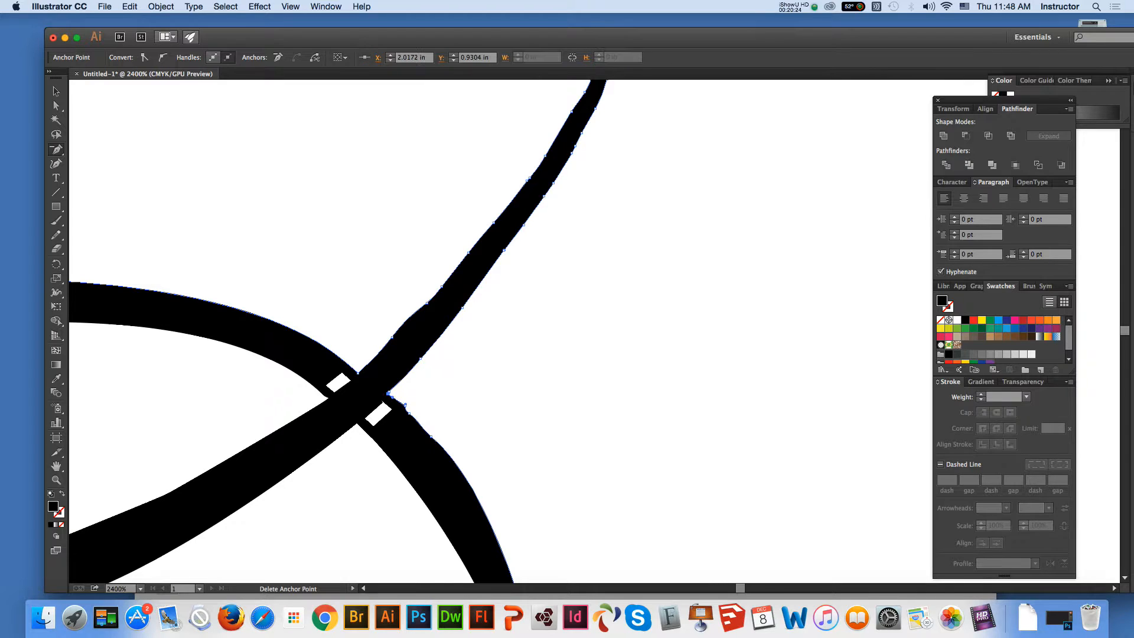
left_click(405, 406)
left_click(409, 414)
left_click(423, 430)
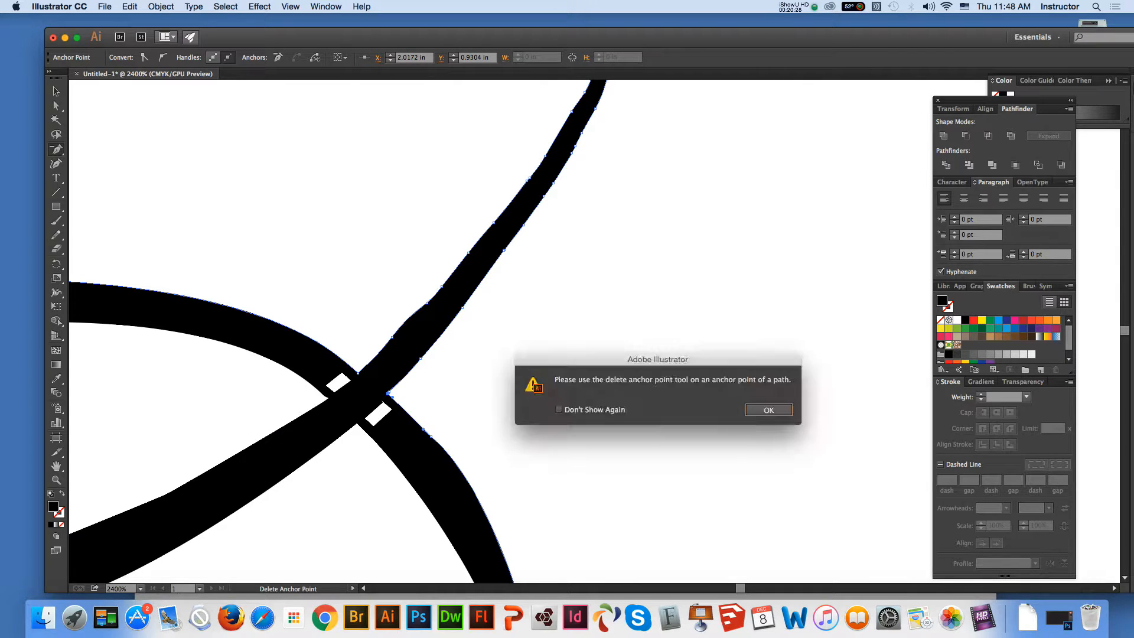
left_click(769, 410)
left_click(392, 397)
key("Return")
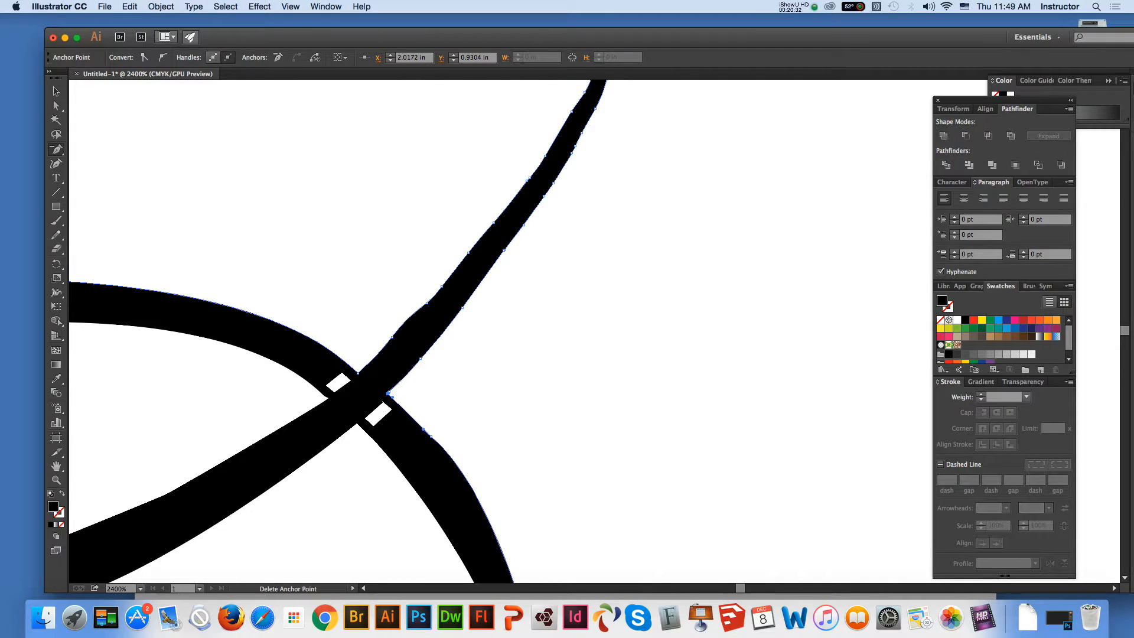
Delete the surplus anchor points on both edges of the tail stroke just above the crossing
left_click(392, 337)
left_click(413, 311)
left_click(437, 291)
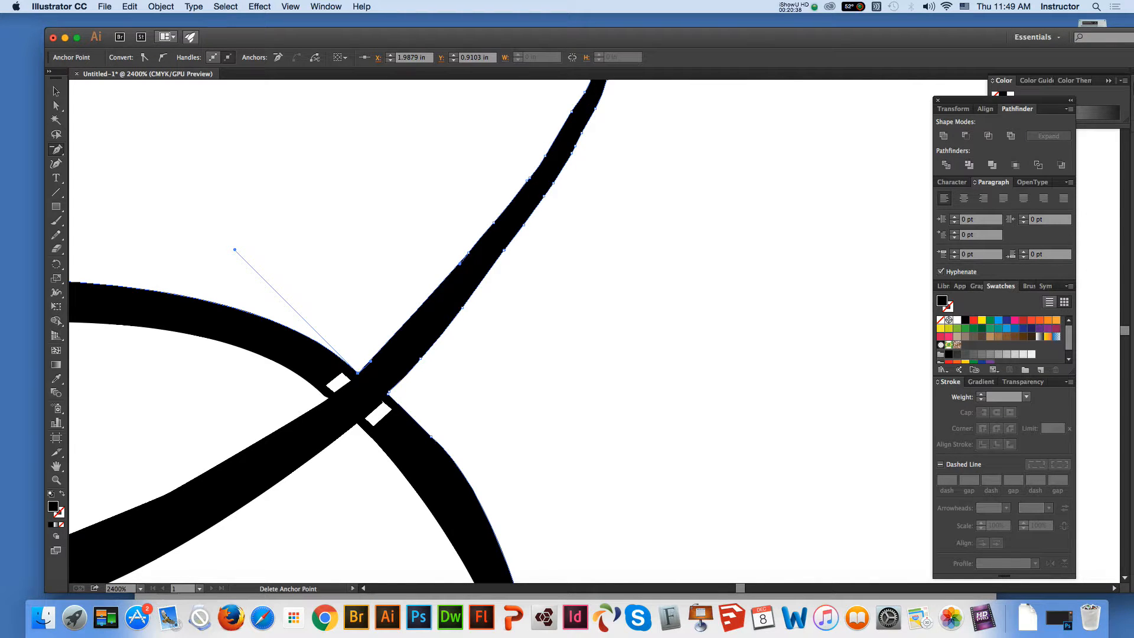
left_click(459, 263)
left_click(504, 250)
left_click(462, 308)
left_click(434, 341)
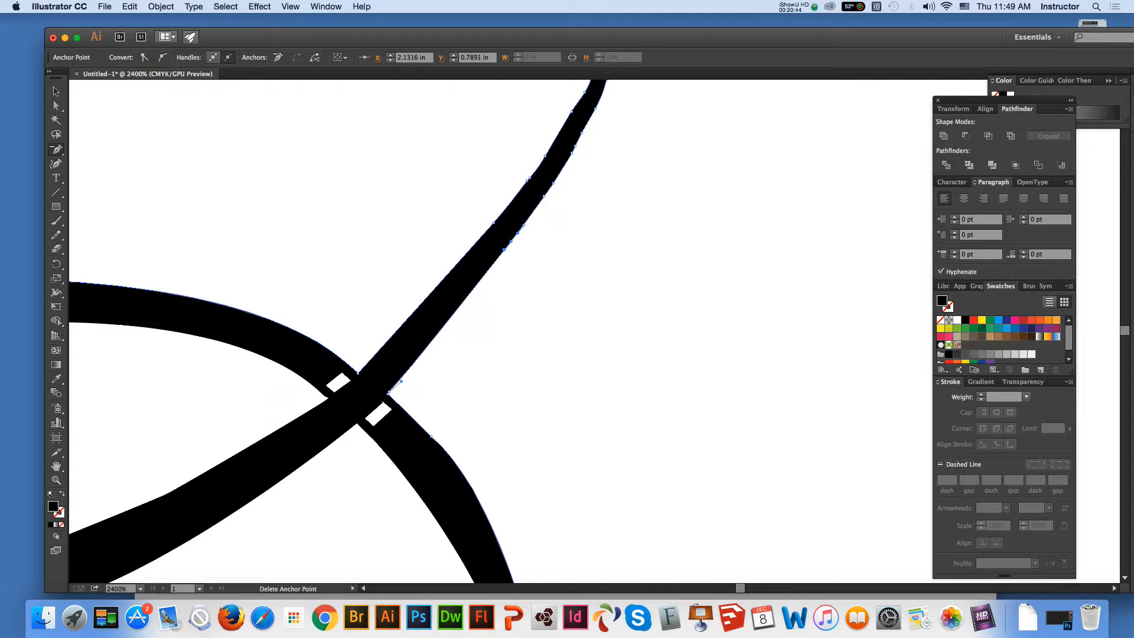
Delete the surplus anchor points on both edges around the middle of the tail stroke
left_click(554, 183)
left_click(543, 196)
left_click(530, 178)
left_click(527, 181)
left_click(506, 209)
key("Return")
Delete the surplus anchor points along the right edge of the tail stroke, from its middle up towards the tip
left_click(504, 250)
left_click(518, 233)
key("Return")
left_click(517, 232)
left_click(576, 142)
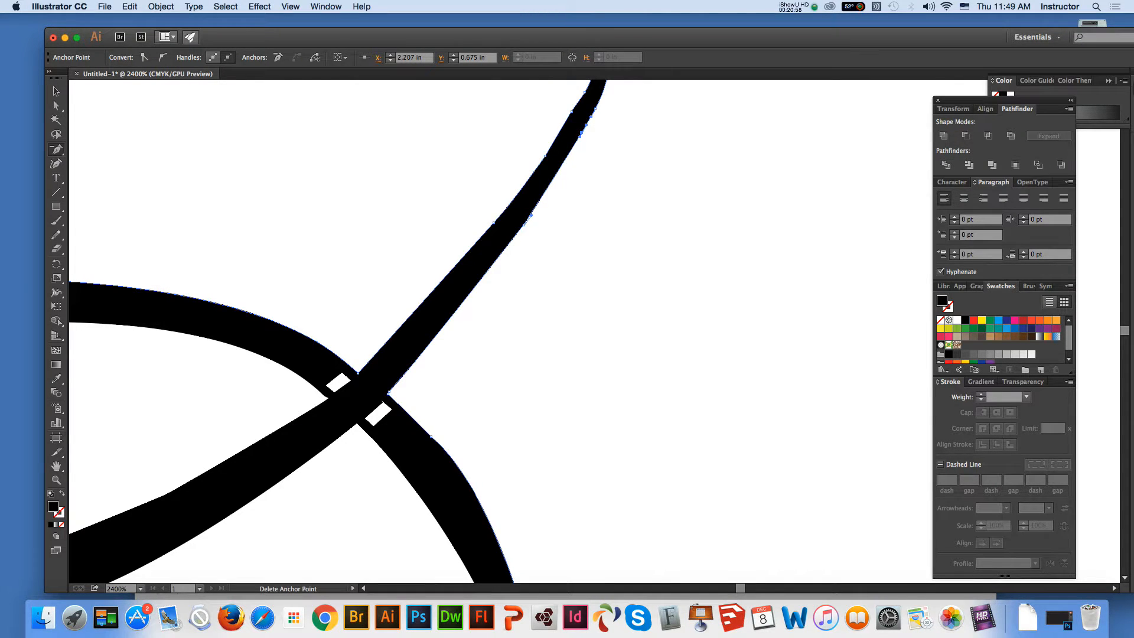
left_click(580, 136)
key("Return")
Reselect the tail outline and delete the anchor point at the kink midway along its right edge
left_click(56, 106)
left_click(284, 189)
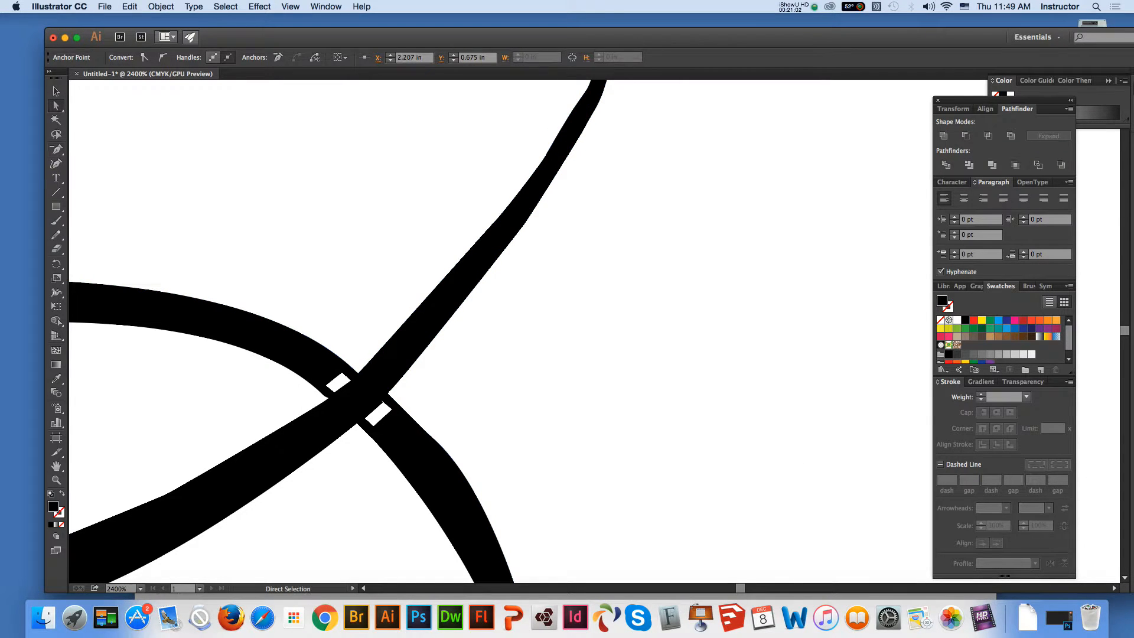
left_click(524, 225)
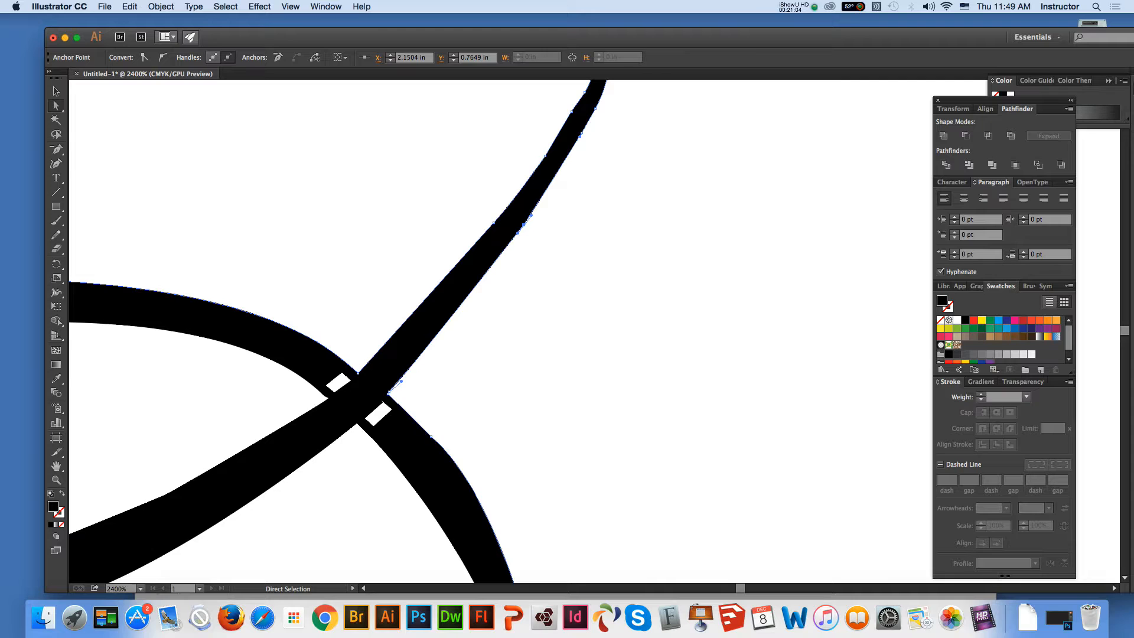
left_click(56, 150)
left_click(524, 225)
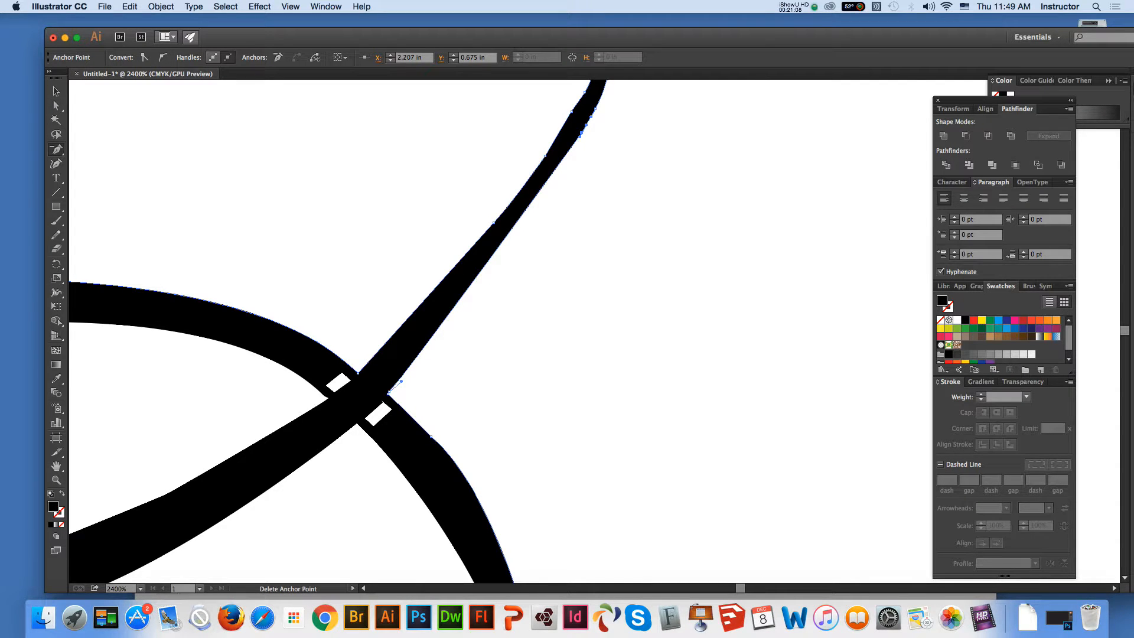
left_click(580, 136)
key("Return")
Delete the anchor points forming the uneven end of the tail stroke to leave a shorter, rounded tip
key("z")
left_click(589, 160)
key("minus")
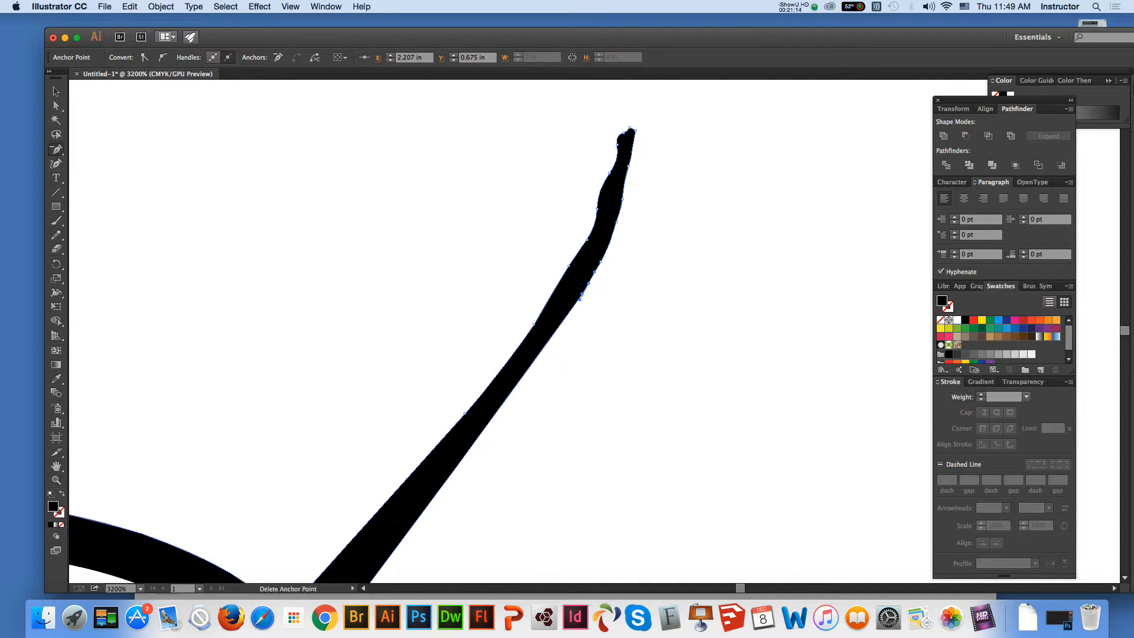
left_click(610, 173)
left_click(628, 166)
left_click(624, 133)
left_click(634, 129)
left_click(615, 139)
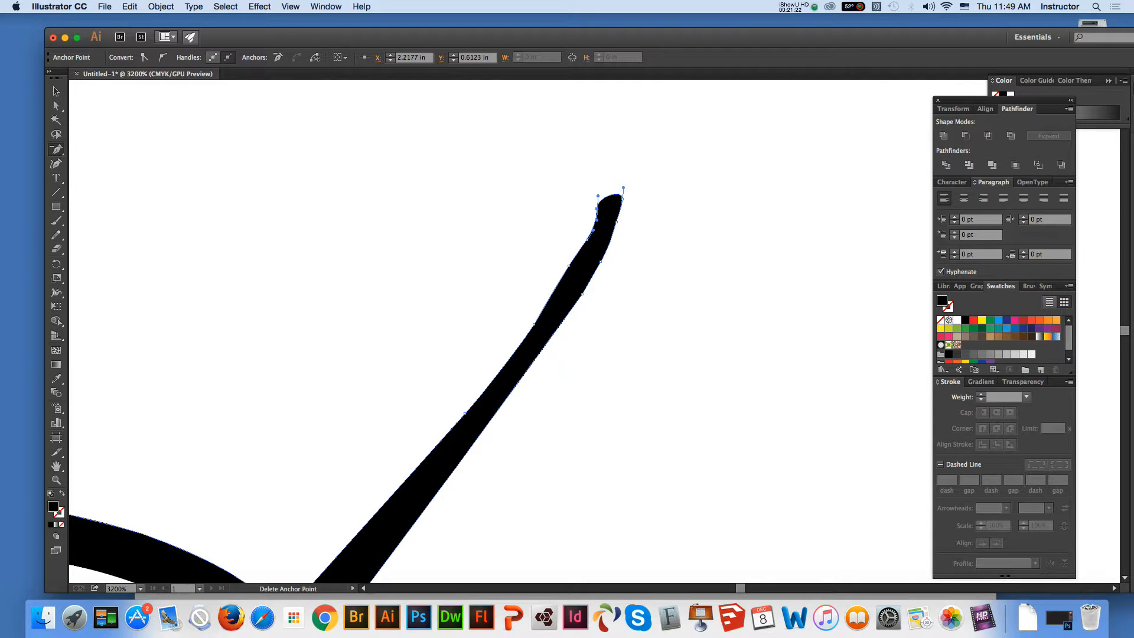
Delete the anchor points at the bends on both edges of the tail stroke just below its rounded tip
left_click(587, 240)
left_click(569, 266)
left_click(546, 304)
left_click(769, 409)
left_click(601, 261)
left_click(561, 366)
left_click(765, 410)
Reselect the tail outline and delete the anchor point at the remaining bend on its right edge below the tip
left_click(56, 106)
left_click(407, 218)
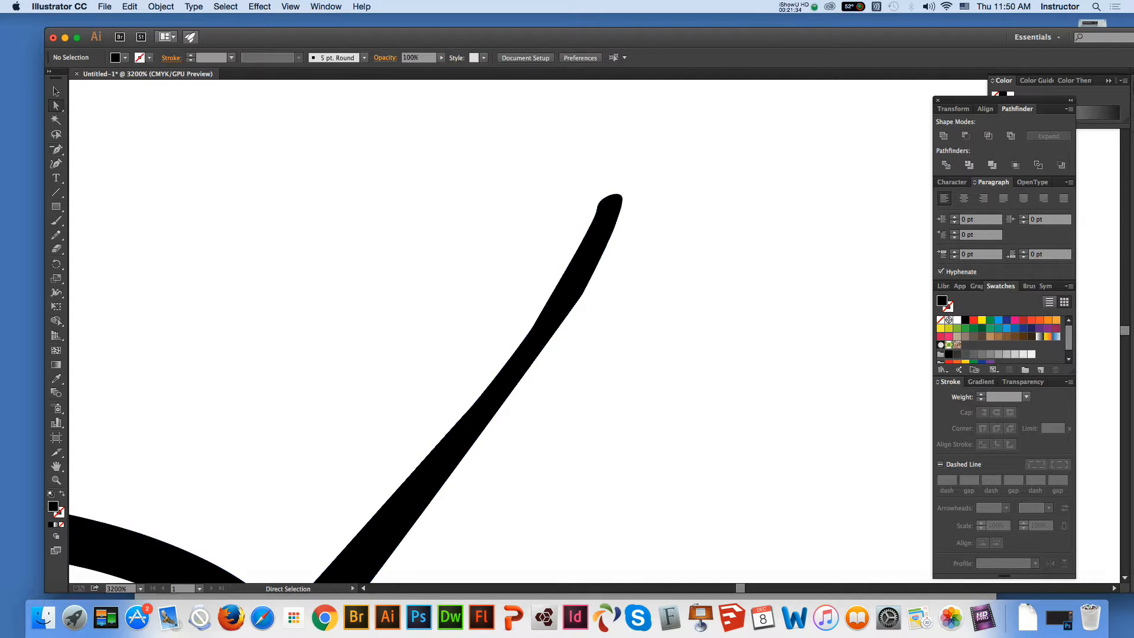
left_click(582, 293)
key("minus")
left_click(582, 293)
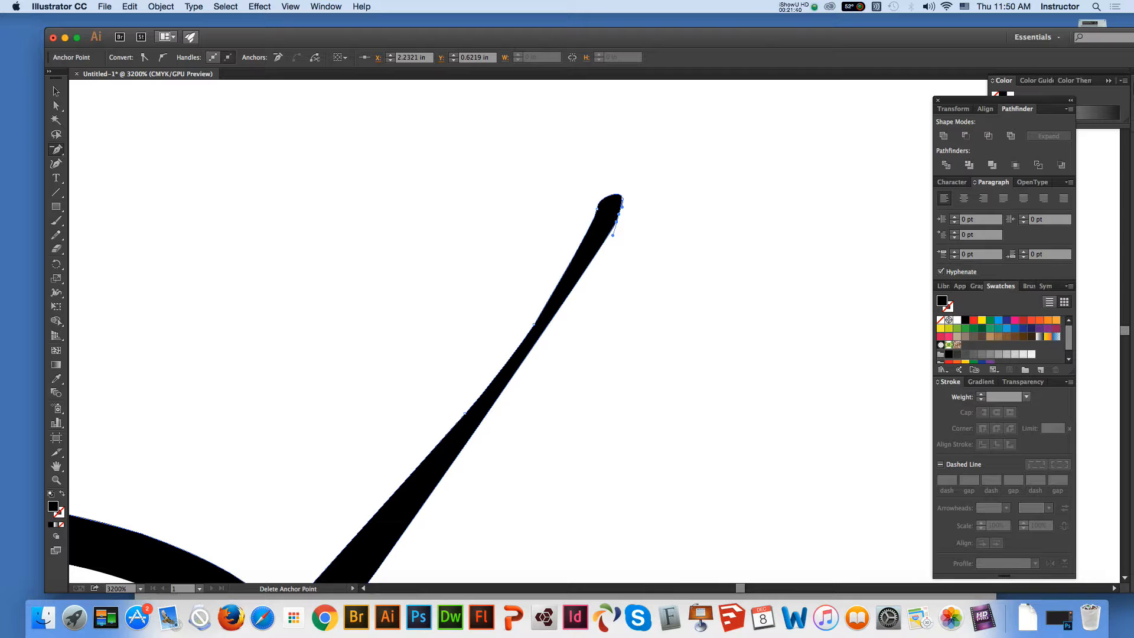
Delete the anchor point at the rounded corner of the tail's tip and deselect the outline
left_click(623, 199)
left_click(56, 106)
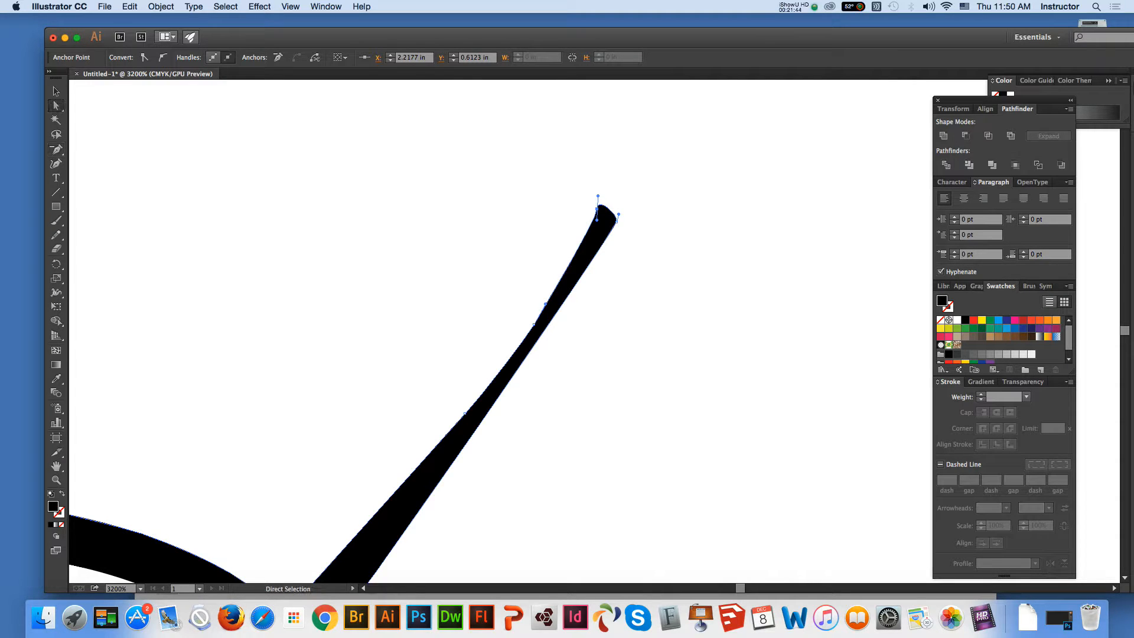
left_click(413, 236)
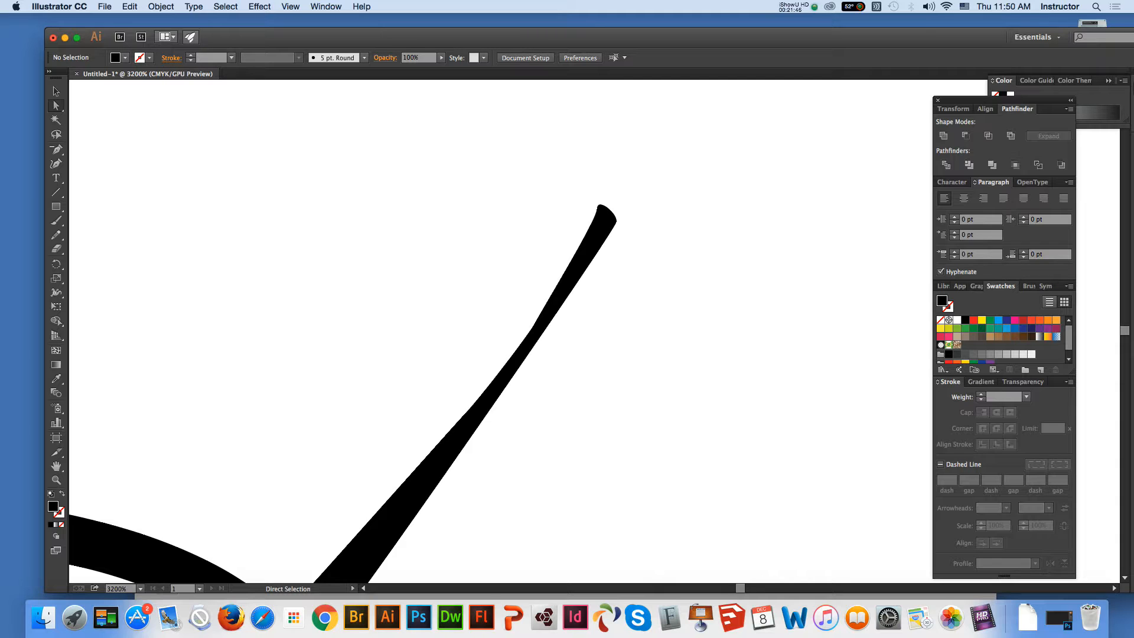
Adjust the direction handle of the anchor on the A's right leg just below the oval to smooth the leg's outer edge
key("super+minus")
key("super+minus")
key("super+minus")
key("super+minus")
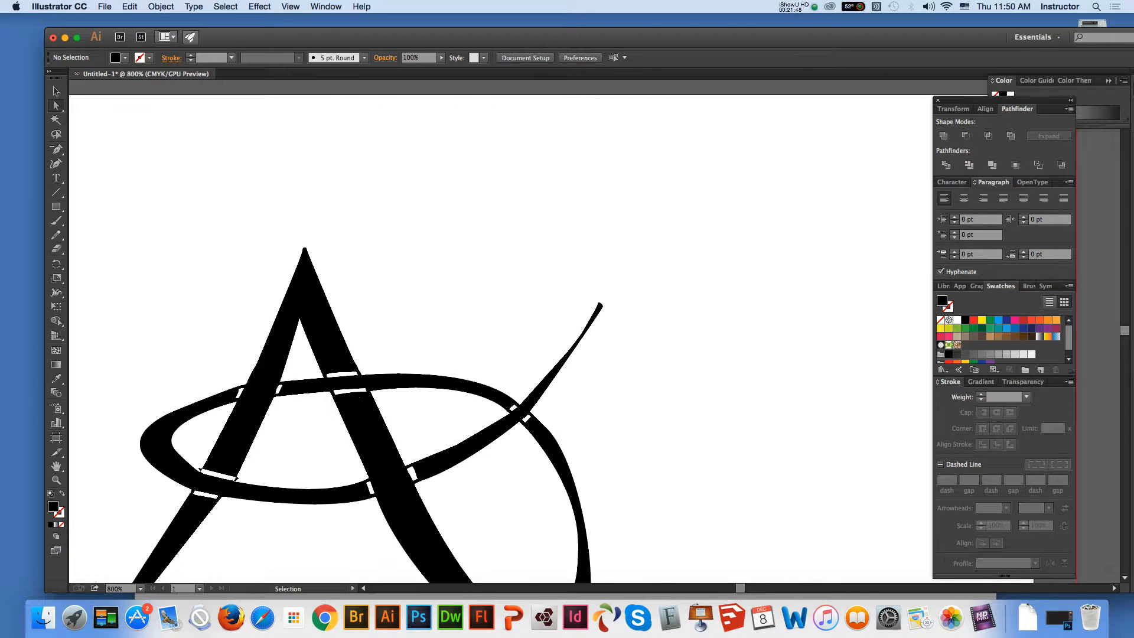
key("super+minus")
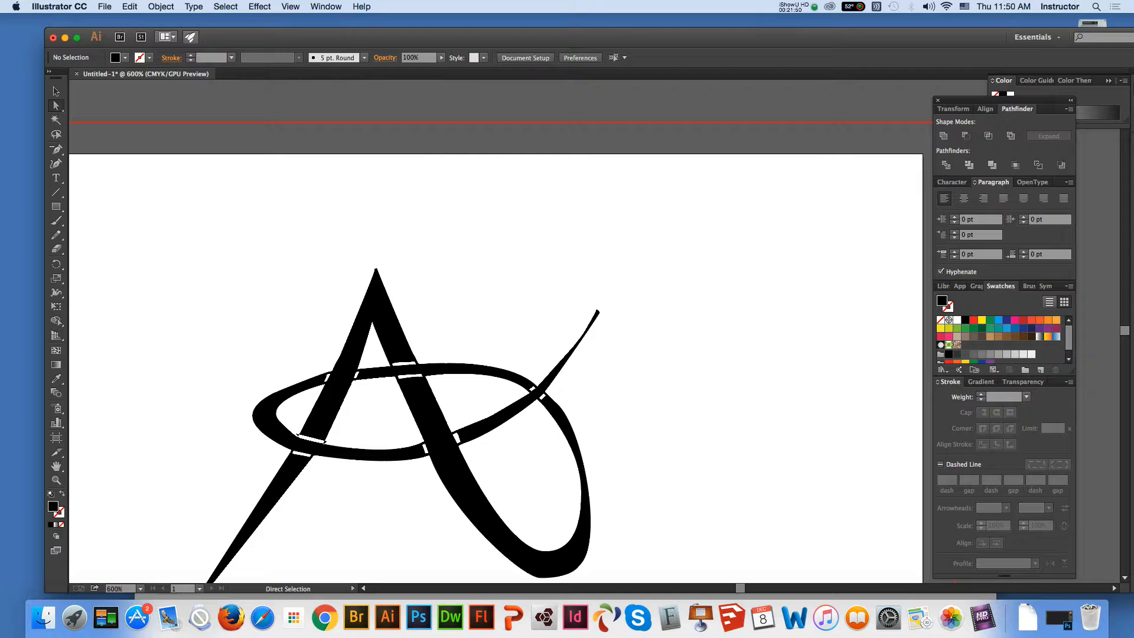
left_click(471, 523)
left_click(430, 455)
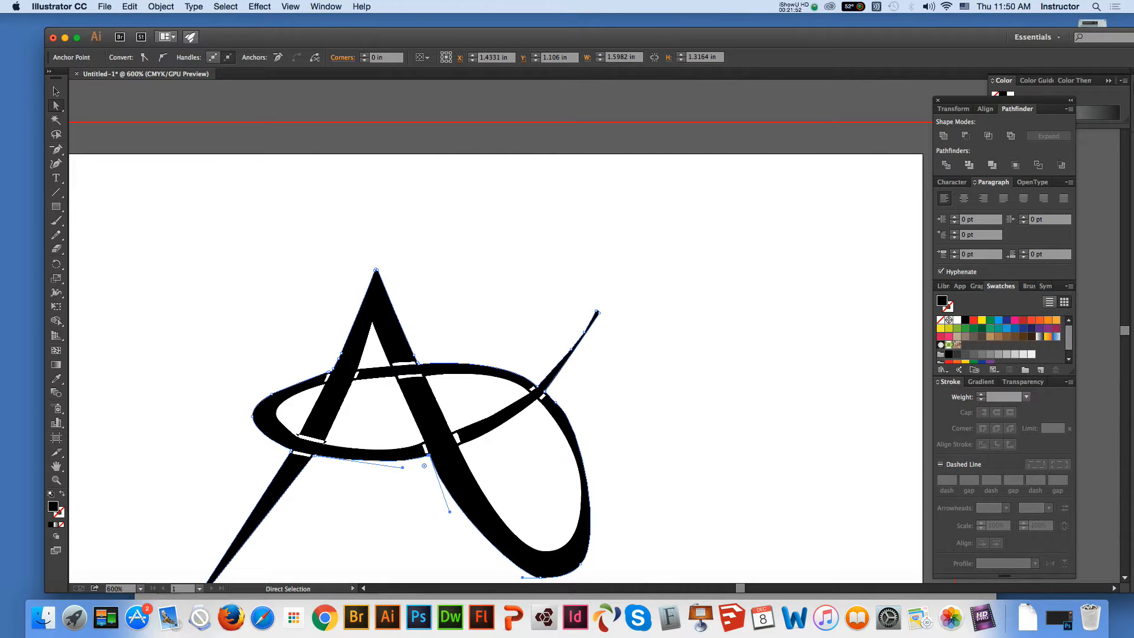
left_click_drag(456, 515, 463, 517)
left_click(462, 512)
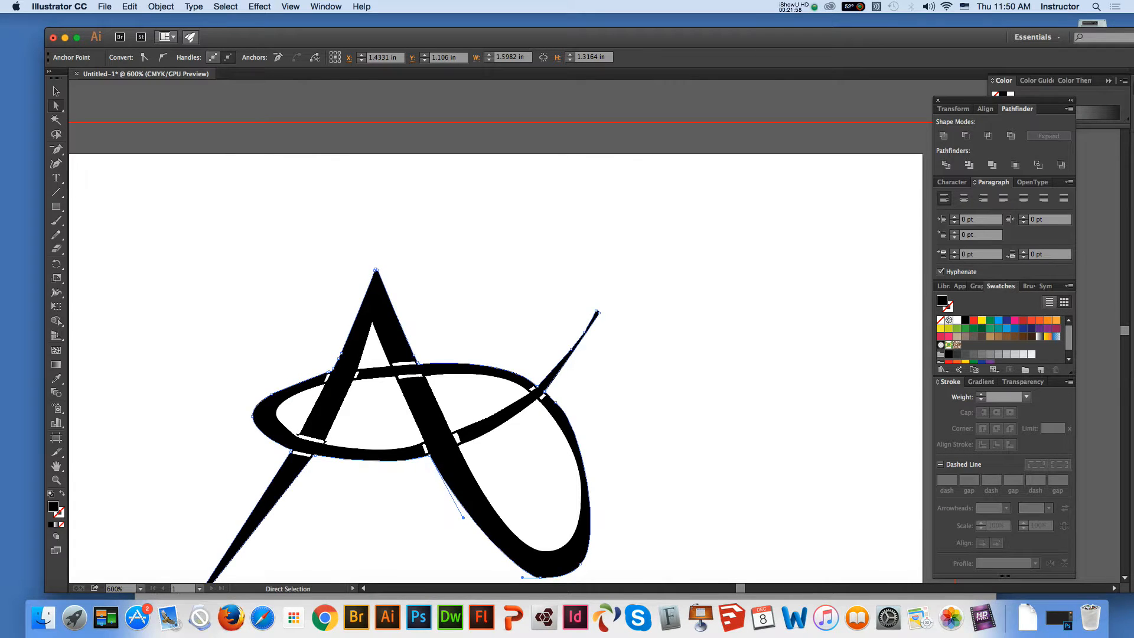
Draw an arc along the oval's inner edge across the upper gap where the oval crosses the A's left leg
left_click(409, 377)
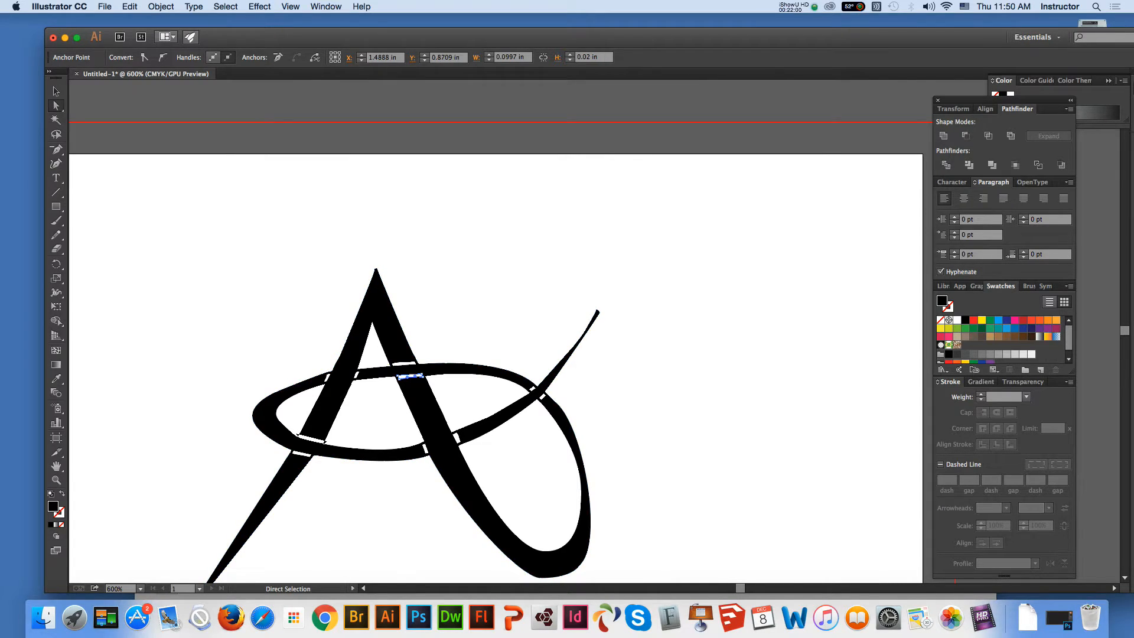
key("z")
left_click(408, 375)
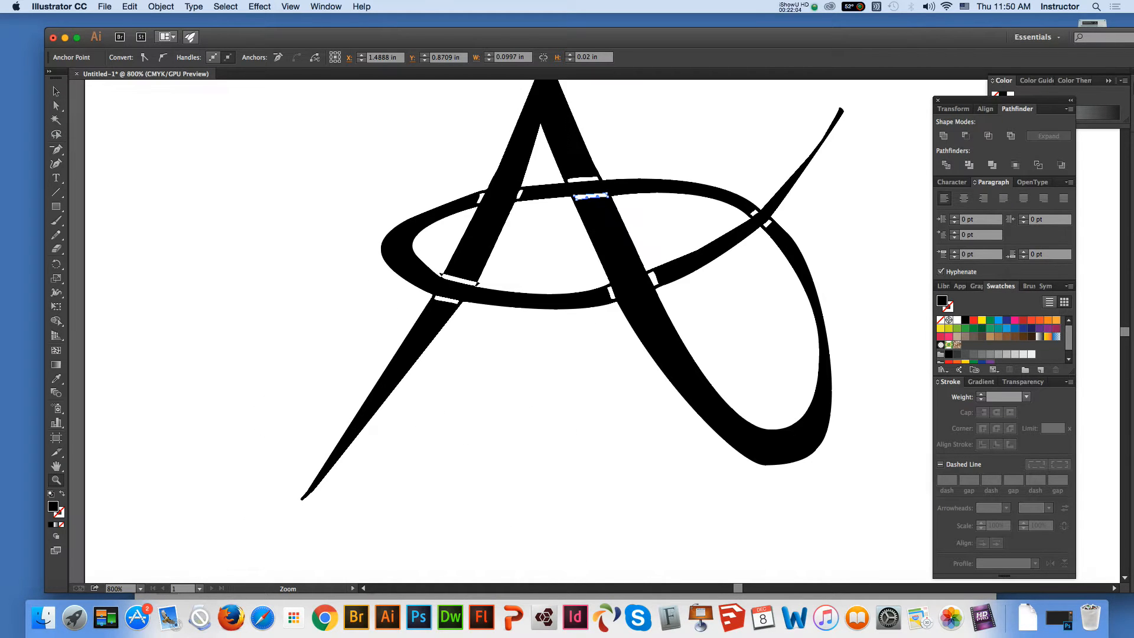
left_click(56, 92)
left_click(225, 160)
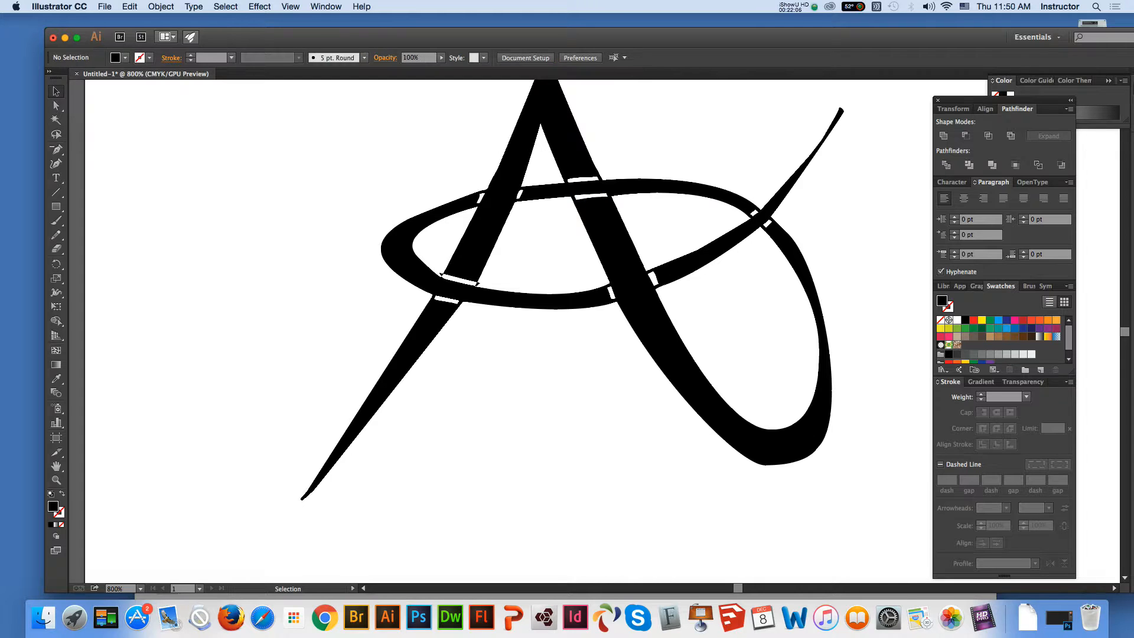
left_click(56, 466)
left_click_drag(508, 283, 429, 344)
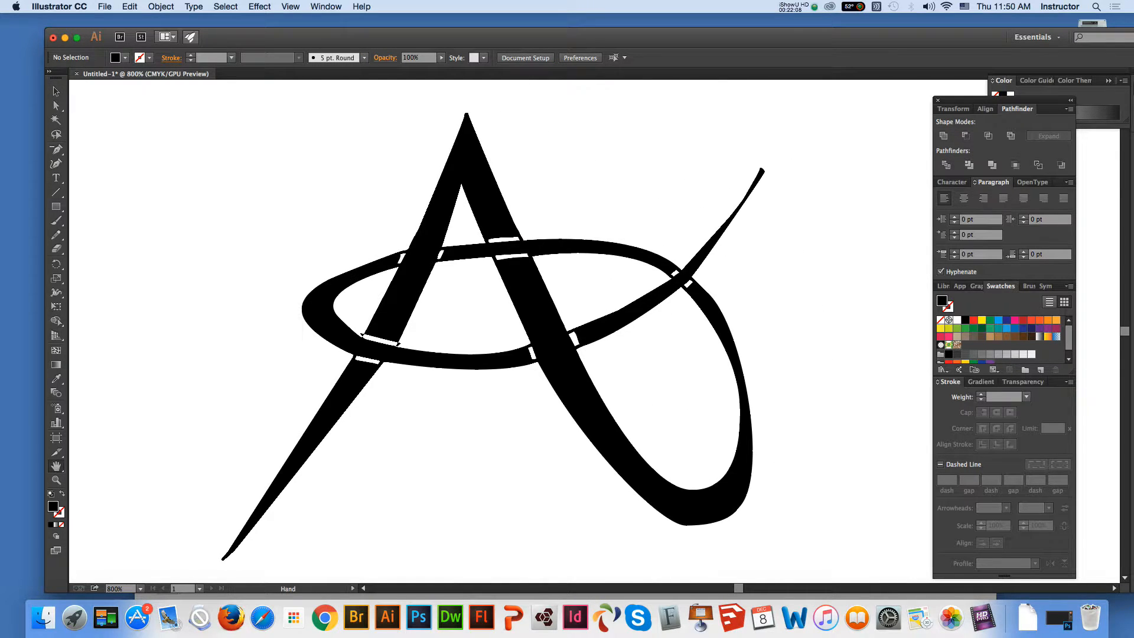
left_click(56, 106)
left_click(56, 192)
left_click_drag(56, 192, 100, 206)
left_click_drag(352, 322, 407, 347)
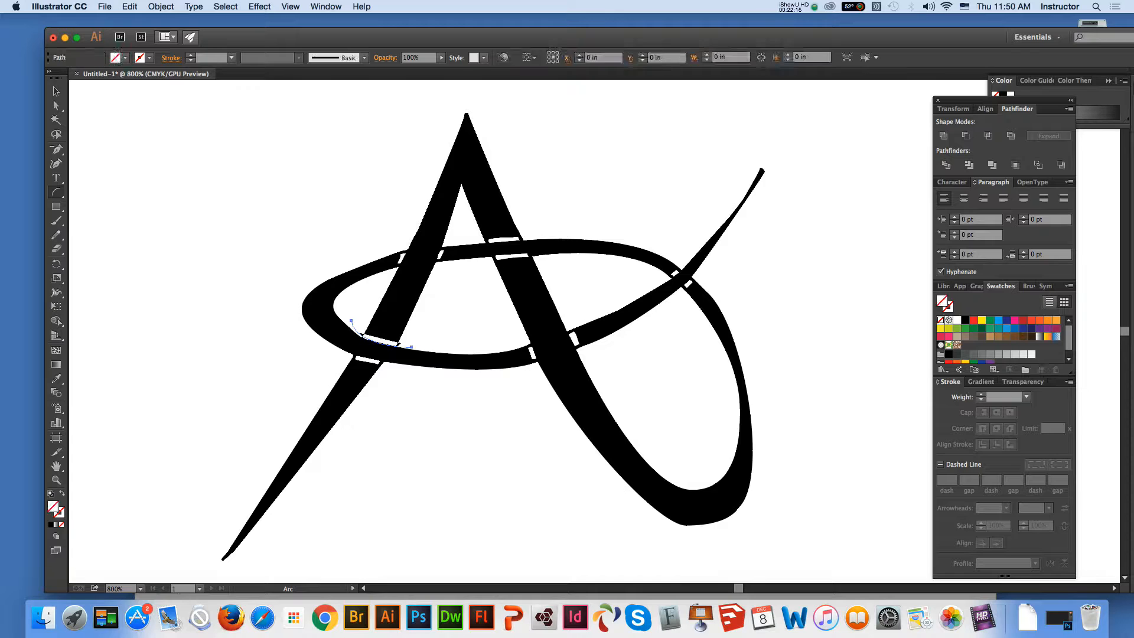
Nudge the arc slightly left, then divide all the artwork along it with the Pathfinder
key("a")
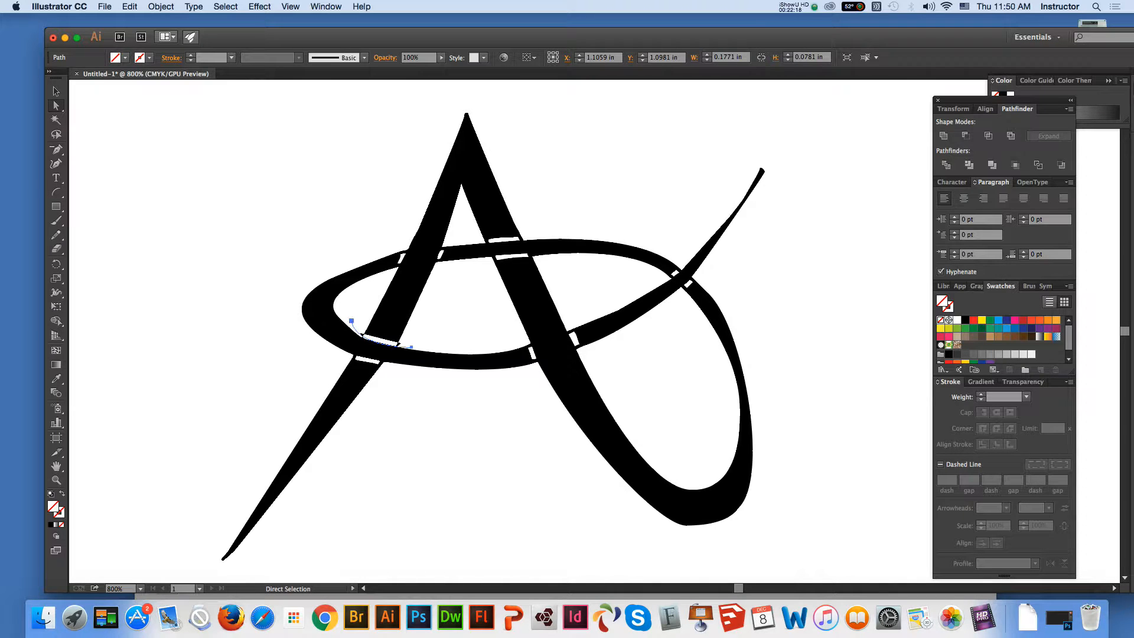
left_click_drag(352, 321, 350, 322)
key("v")
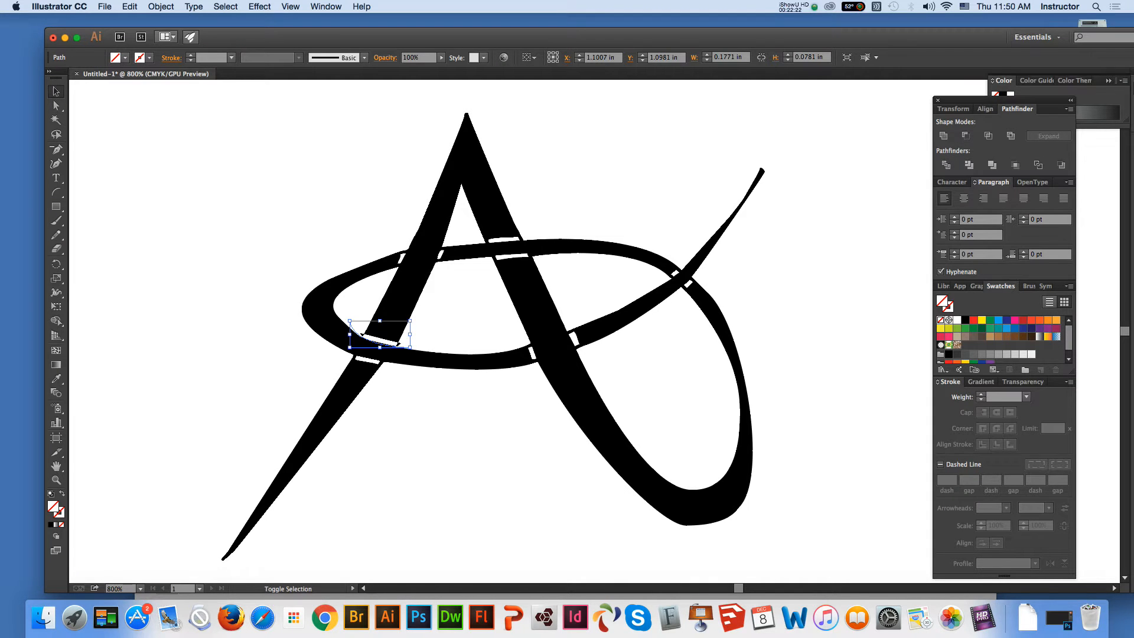
key("super+a")
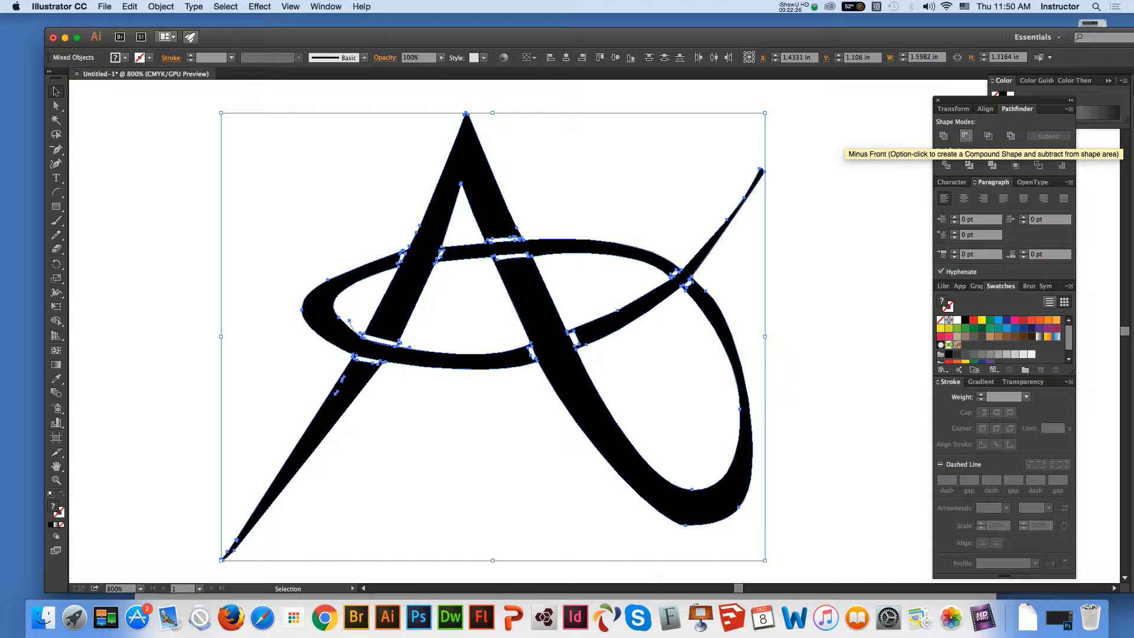
left_click(946, 165)
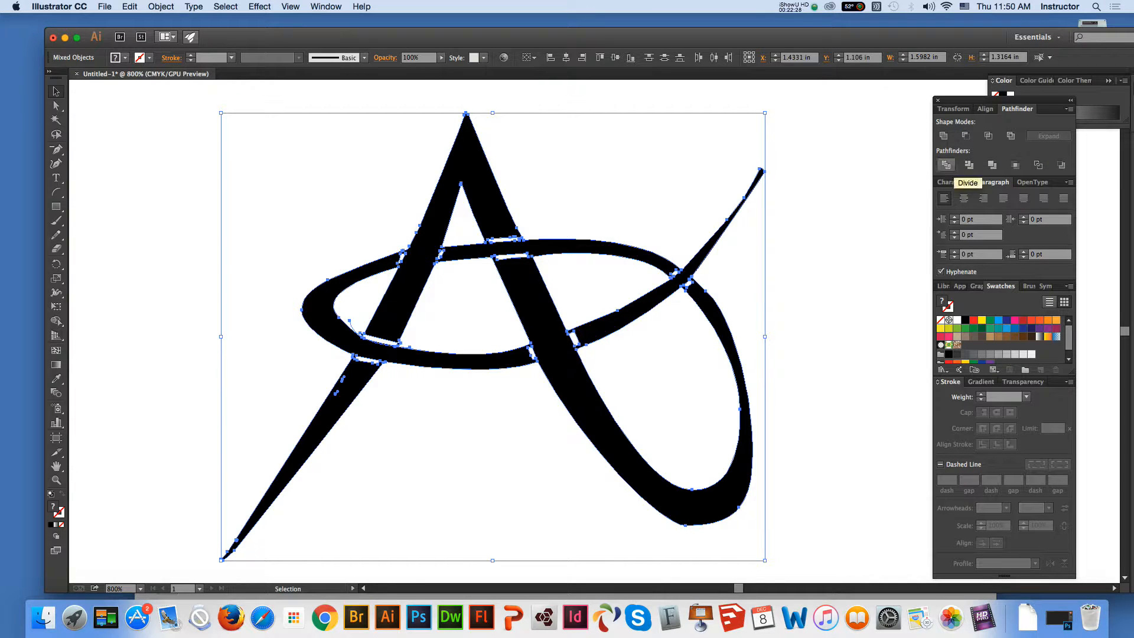
key("super+shift+a")
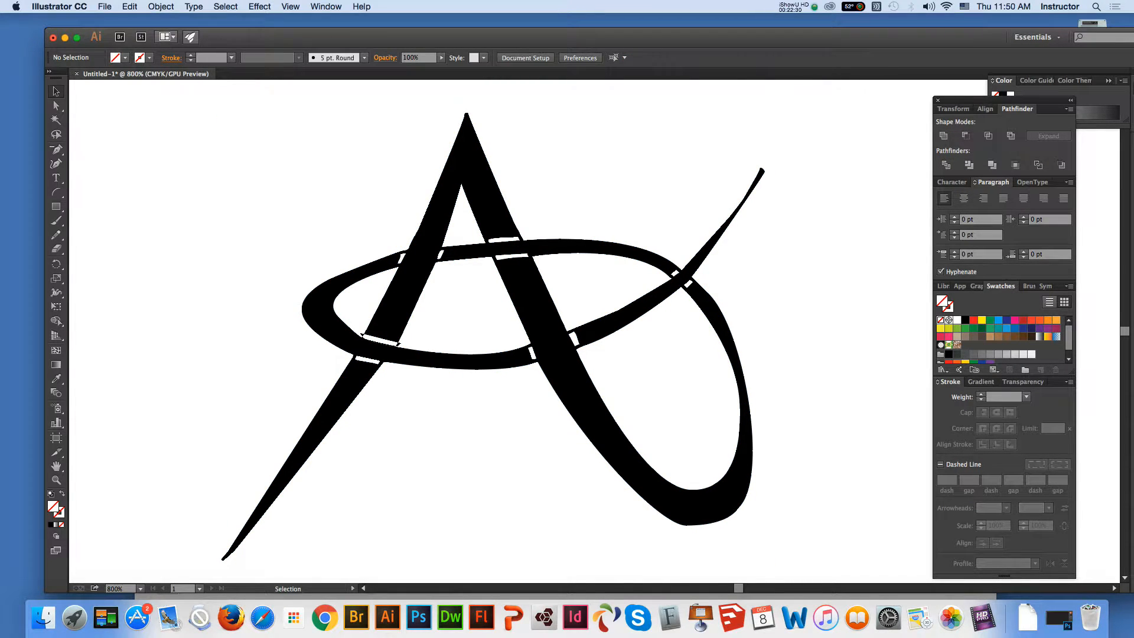
Delete the small spiky fragments at both ends of the upper gap on the A's left leg
left_click(56, 105)
left_click(363, 336)
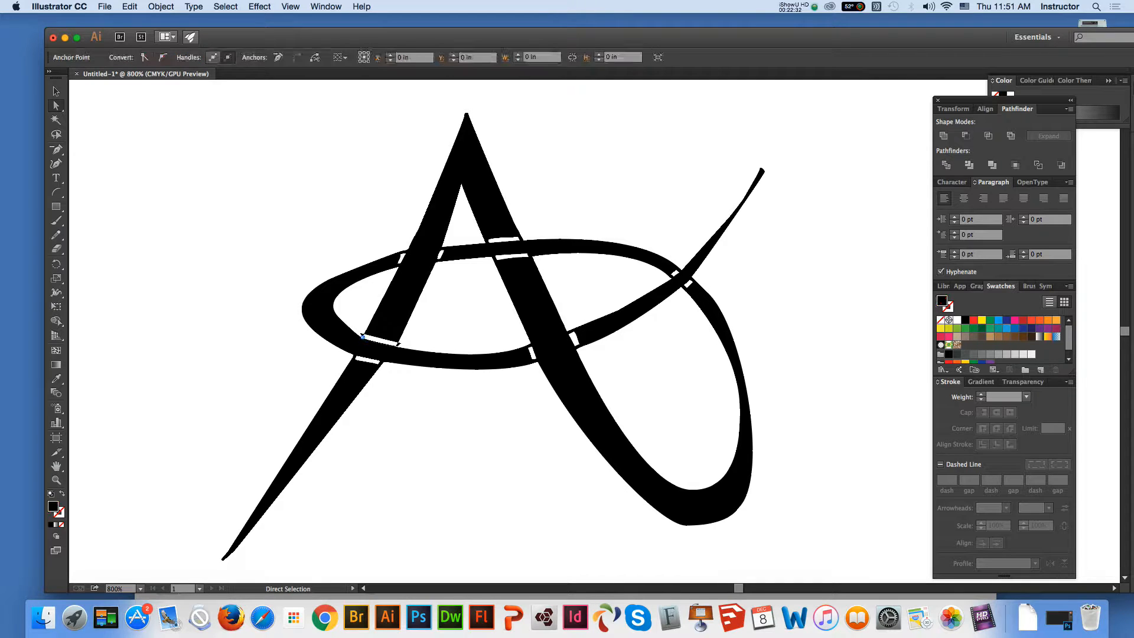
key("Delete")
key("Delete")
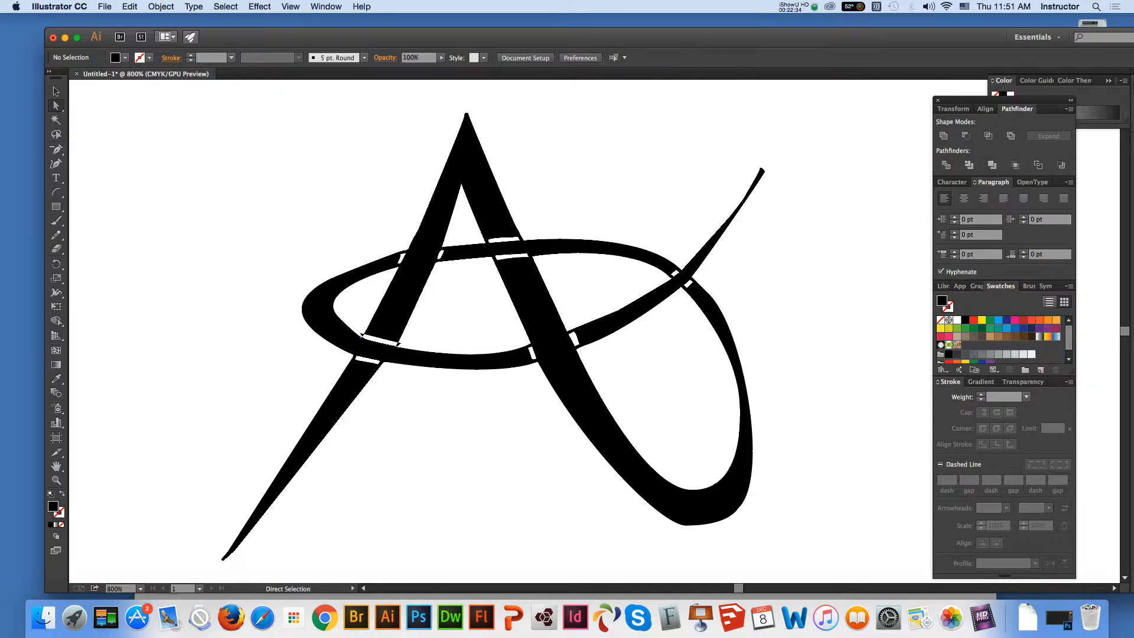
left_click(362, 334)
left_click(399, 343)
key("Delete")
Delete the anchor points forming the notch in the oval's inner edge at the left end of the upper gap
left_click(360, 334)
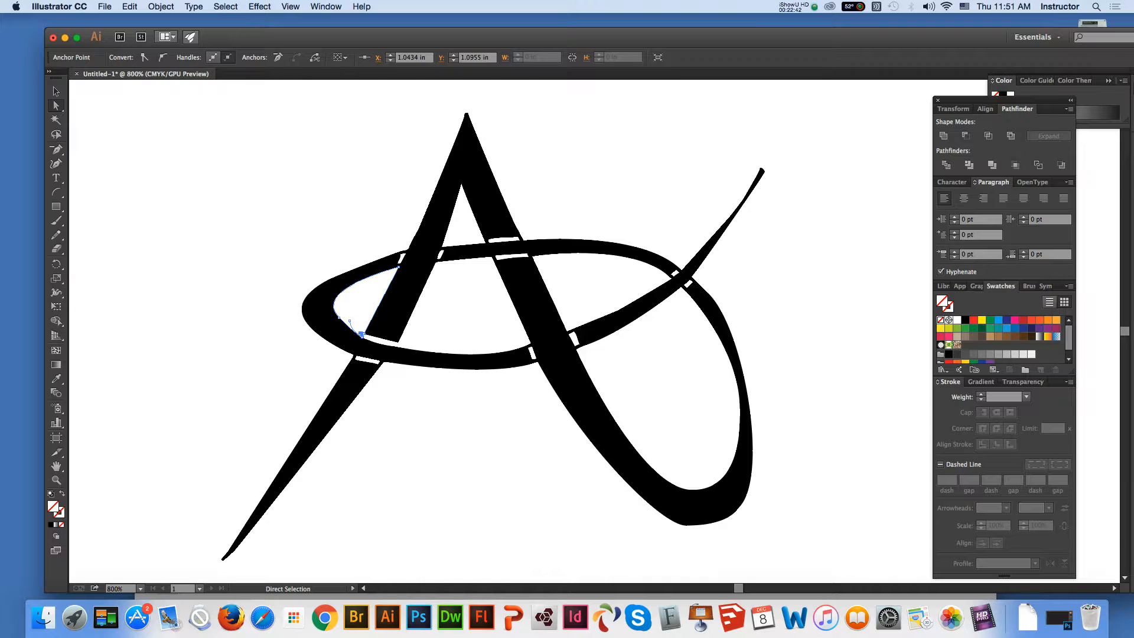
left_click(56, 480)
left_click(443, 366)
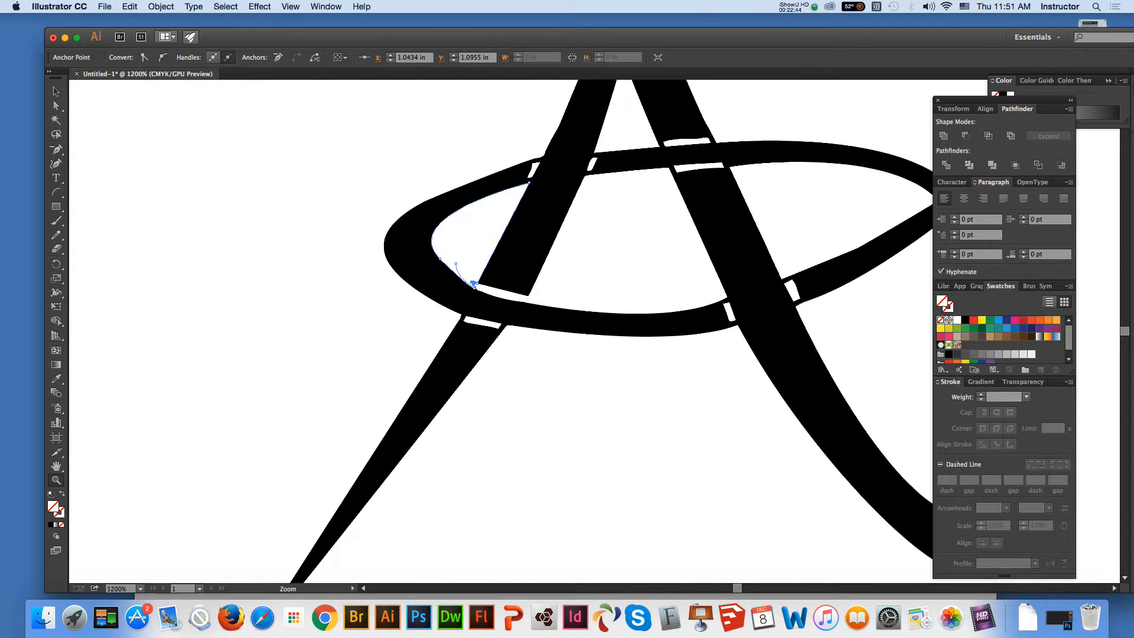
left_click(750, 349)
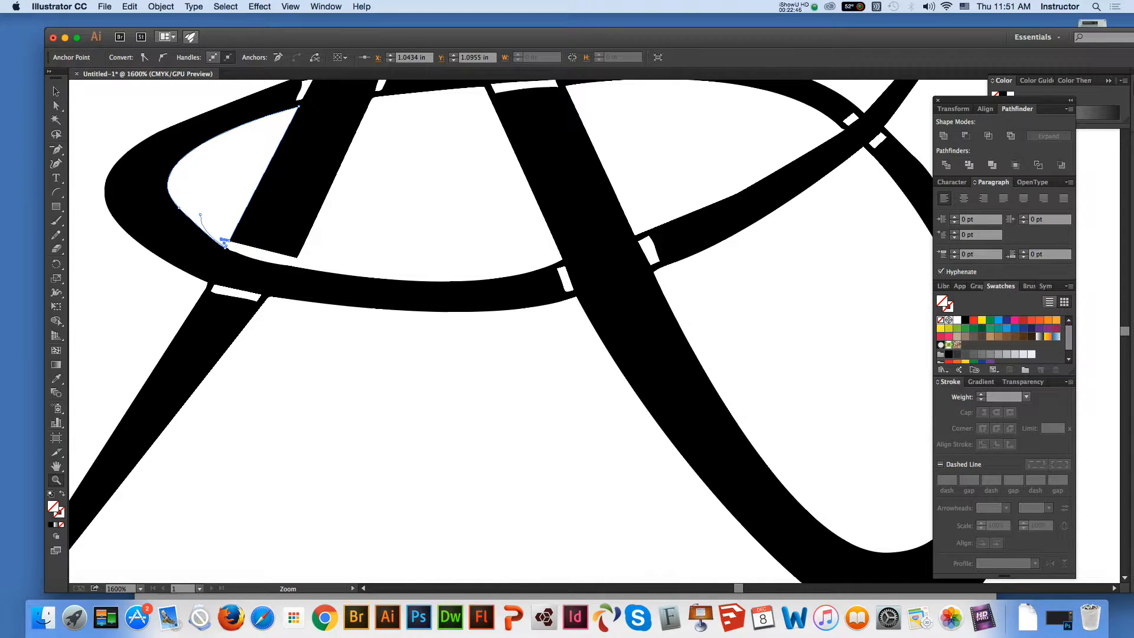
key("shift+super+a")
key("a")
left_click(230, 250)
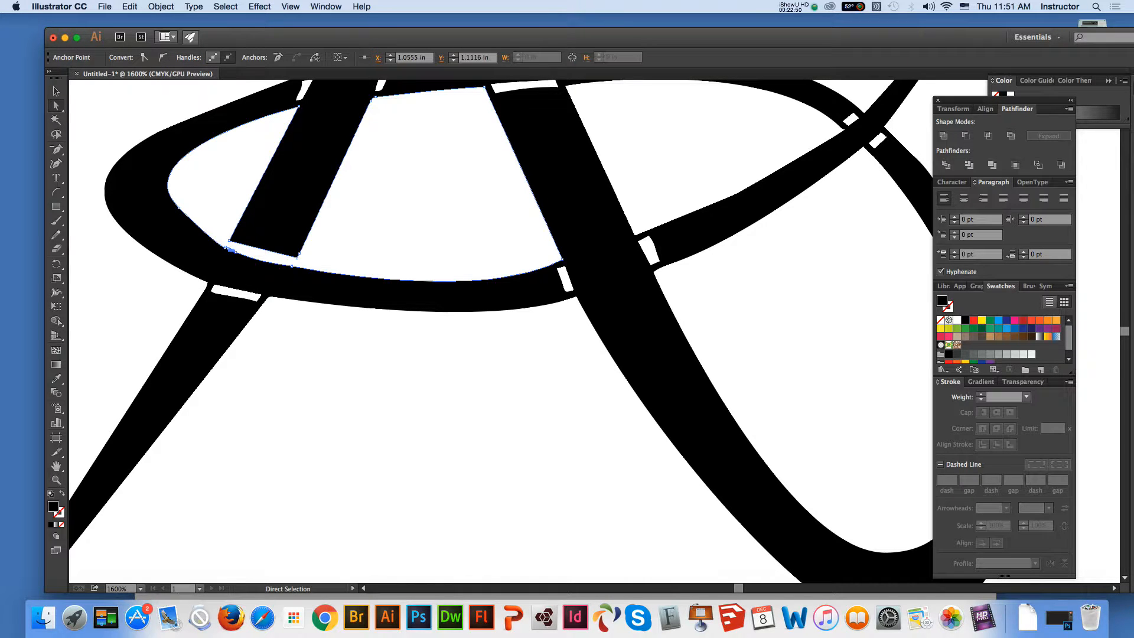
key("minus")
left_click(230, 250)
left_click(225, 248)
left_click(230, 250)
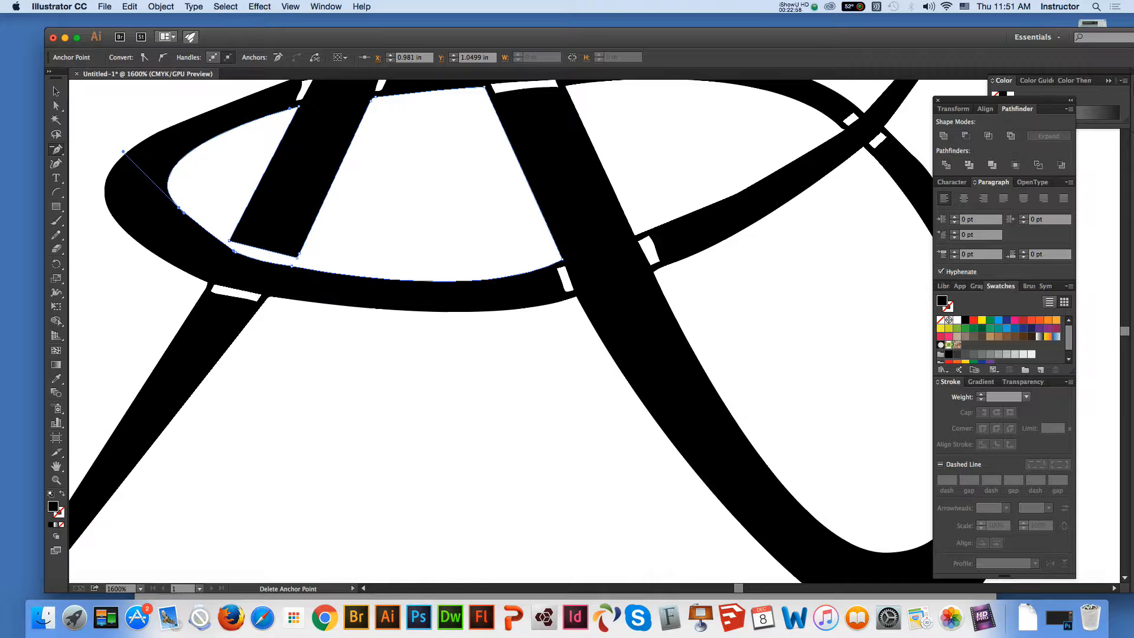
left_click(234, 250)
Adjust the direction handle on the oval's inner edge so the curve runs smoothly below the cut end of the A's left leg
key("a")
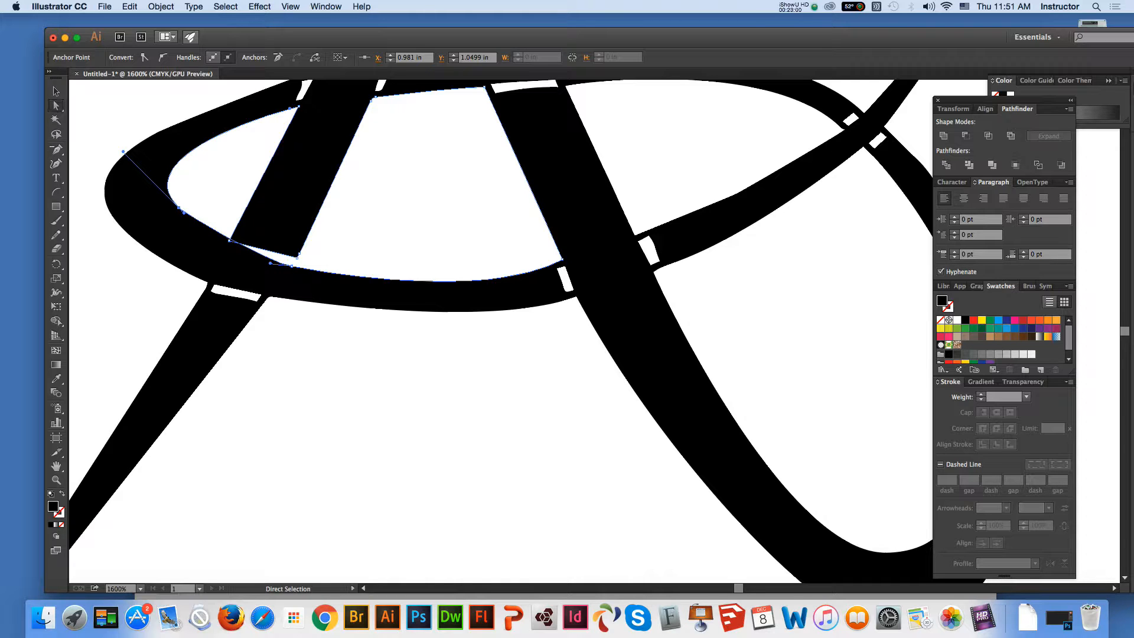
mouse_move(229, 241)
left_mouse_down()
mouse_move(203, 236)
mouse_move(214, 246)
left_mouse_up()
key("super+shift+a")
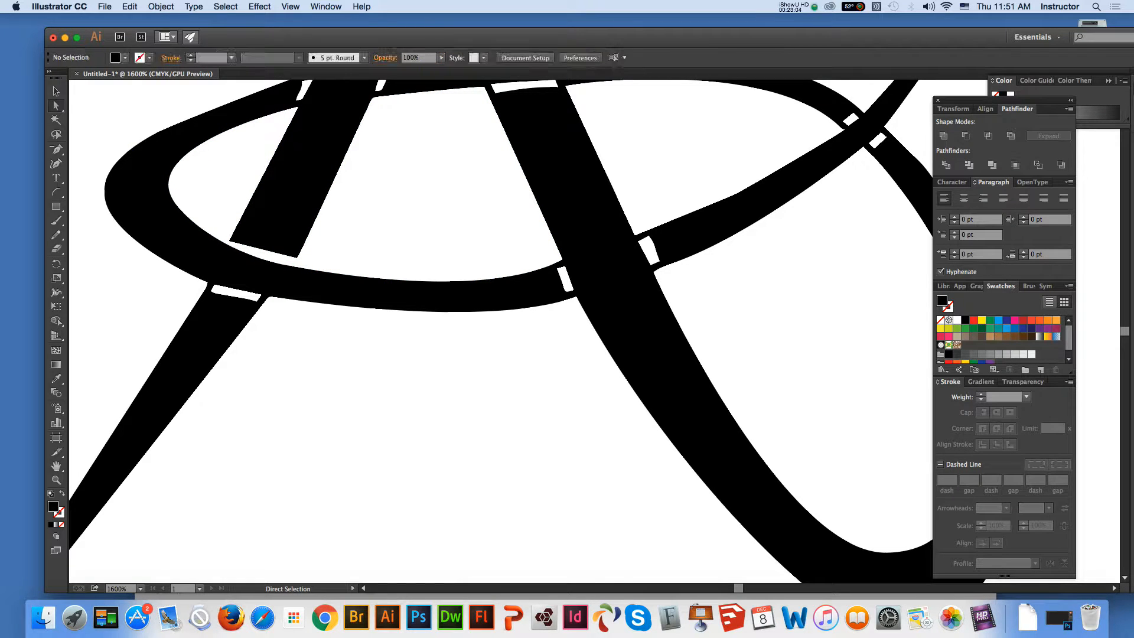
Draw an arc along the oval's outer edge across the lower gap on the left leg, and divide all the artwork with it
key("super+a")
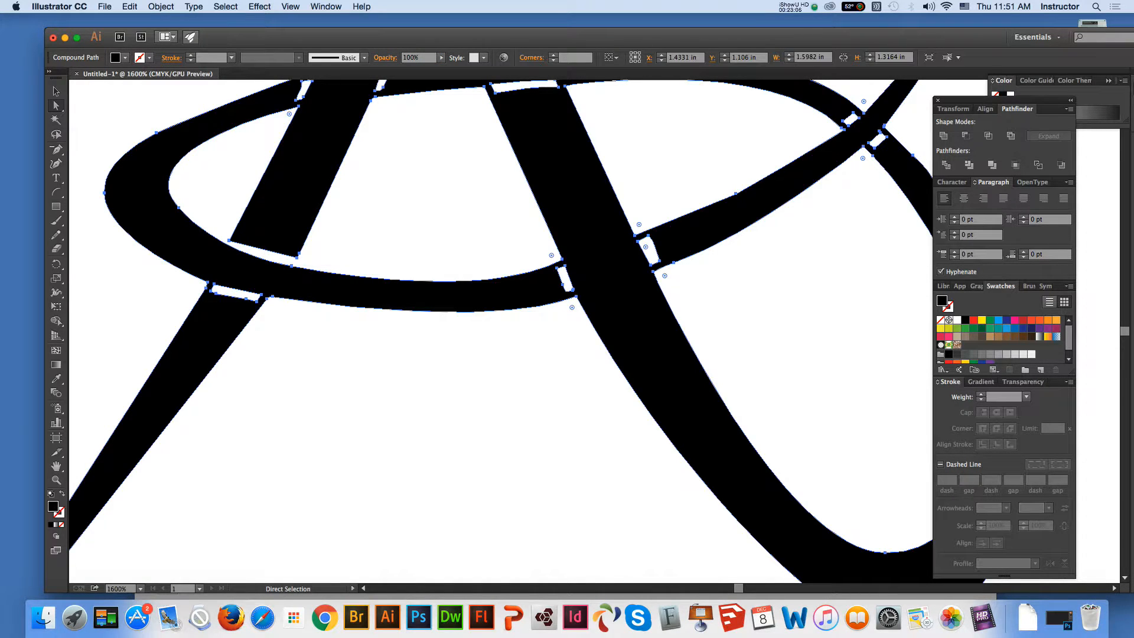
left_click(56, 92)
key("super+shift+a")
left_click(56, 192)
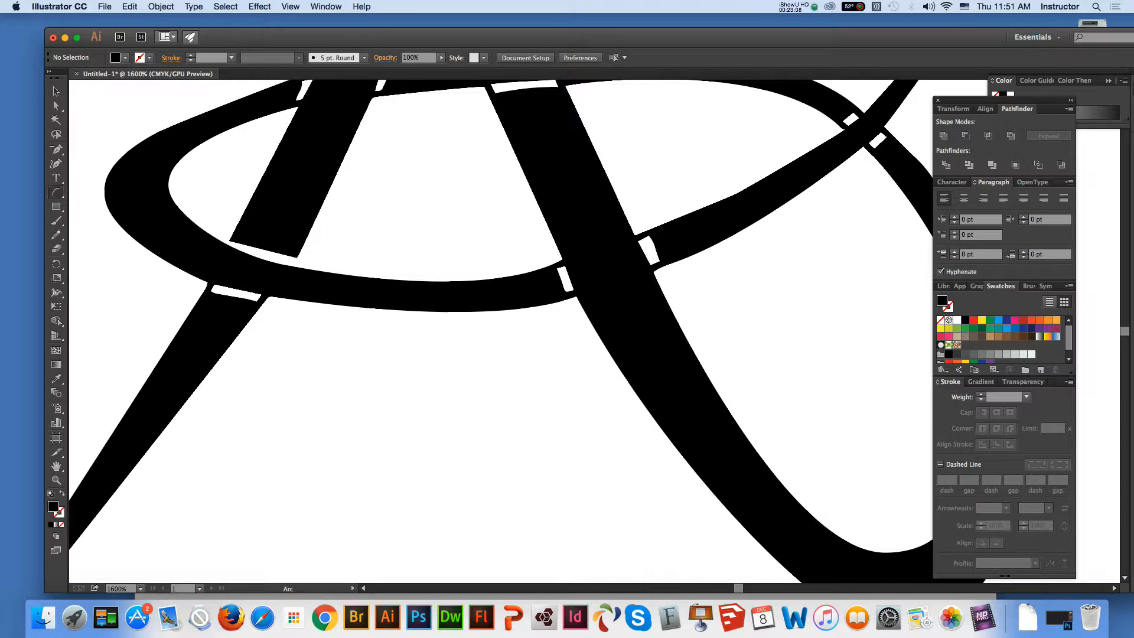
left_click_drag(190, 276, 304, 305)
left_click(56, 91)
key("super+a")
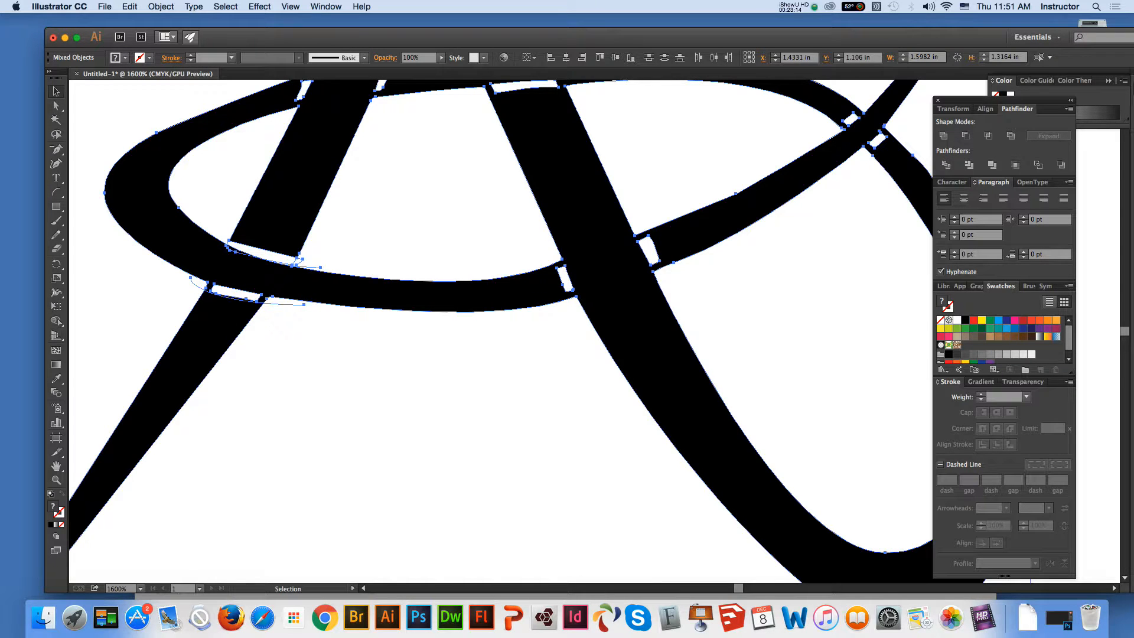
left_click(946, 164)
left_click(413, 378)
Delete the white gap shape between the oval's outer edge and the lower part of the A's left leg
left_click(57, 105)
left_click(263, 301)
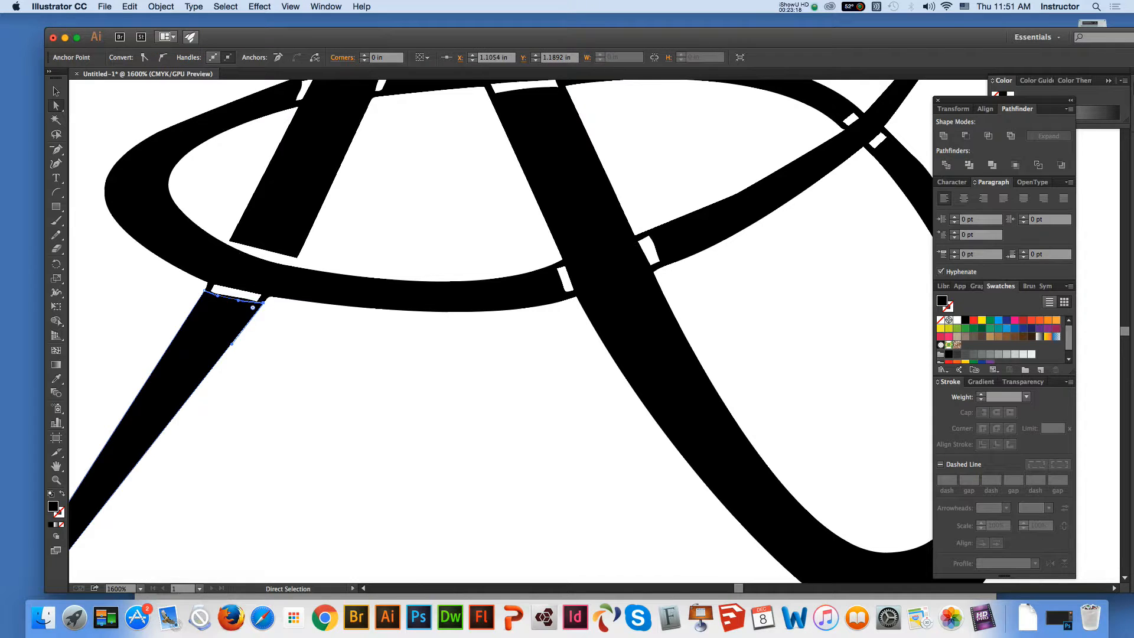
left_click(260, 297)
key("Delete")
key("Delete")
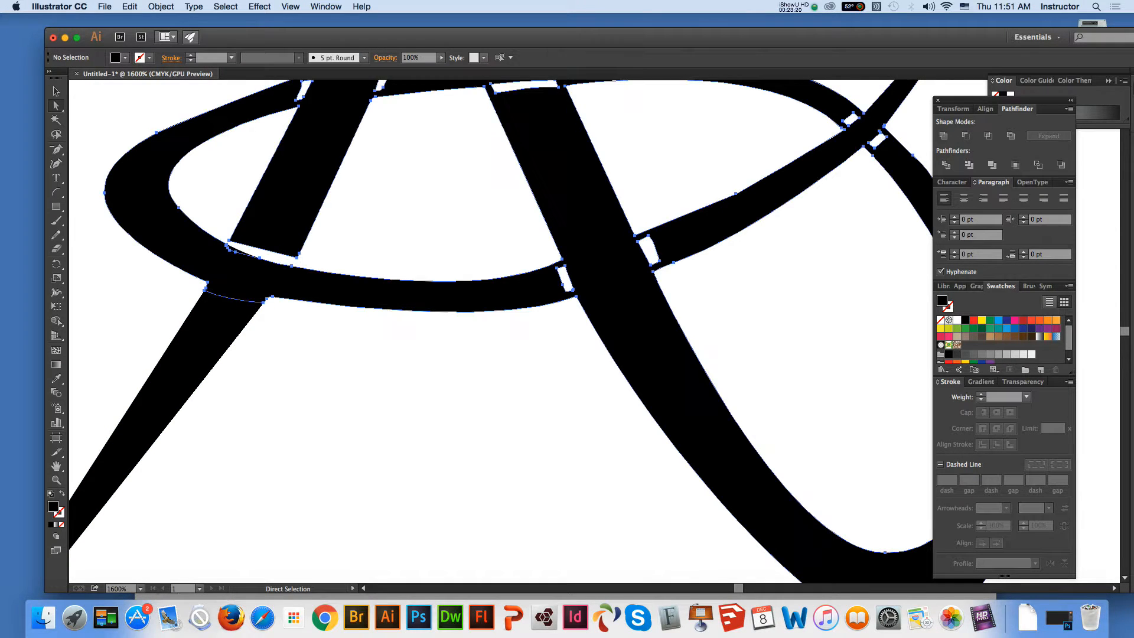
Delete the oval outline's anchor points at the lower left leg to leave a clean curved gap between the oval and the leg
left_click(263, 302)
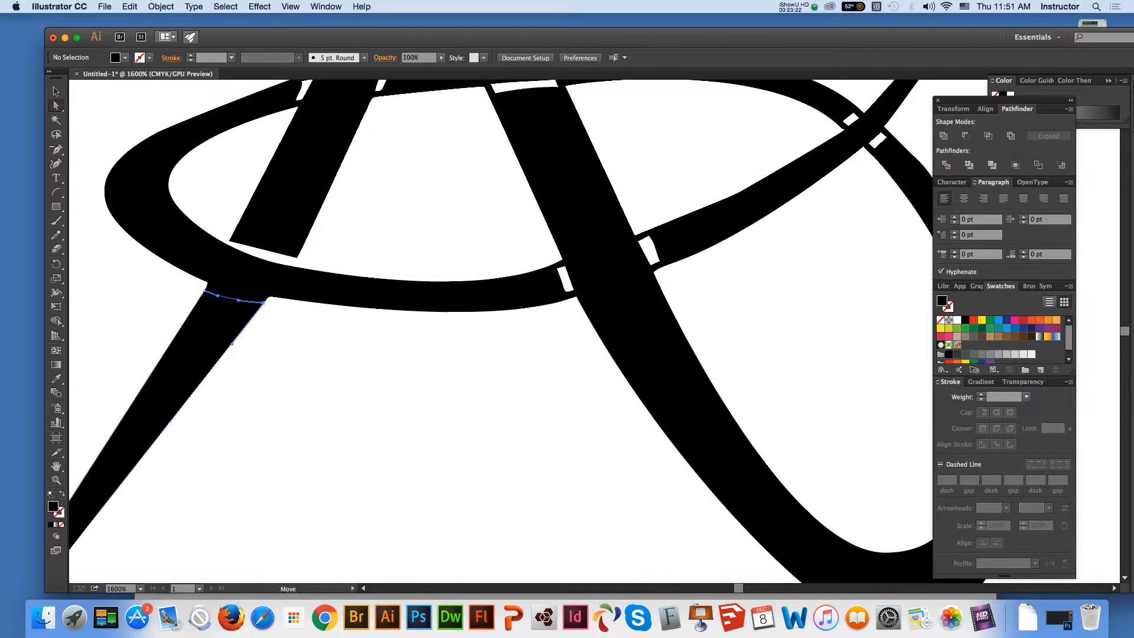
left_click(258, 290)
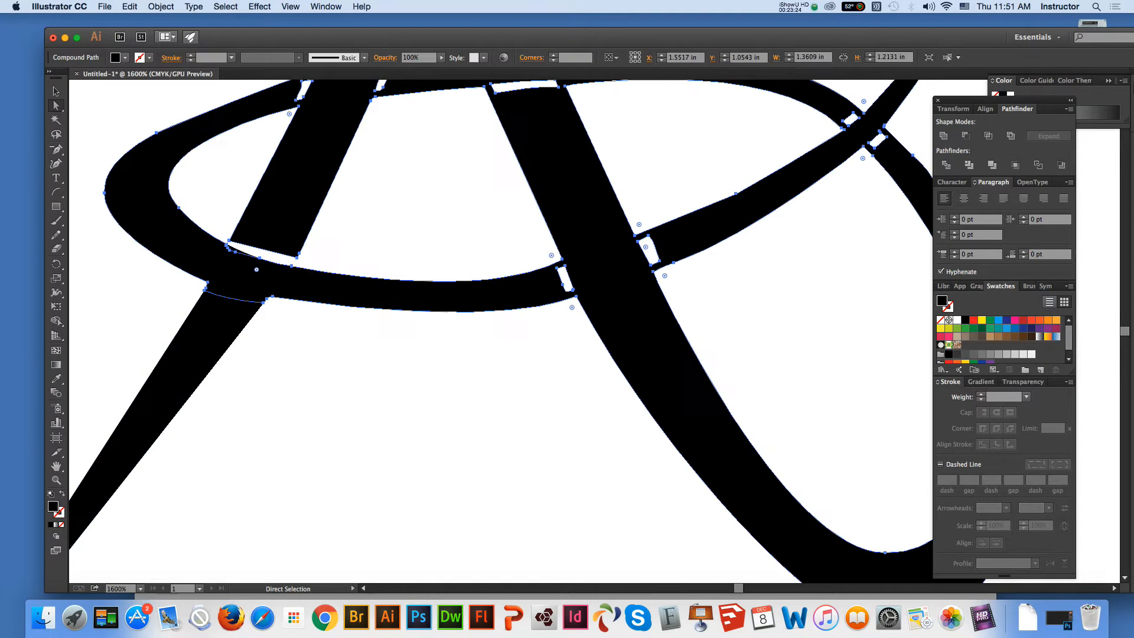
left_click_drag(56, 150, 118, 180)
left_click(205, 288)
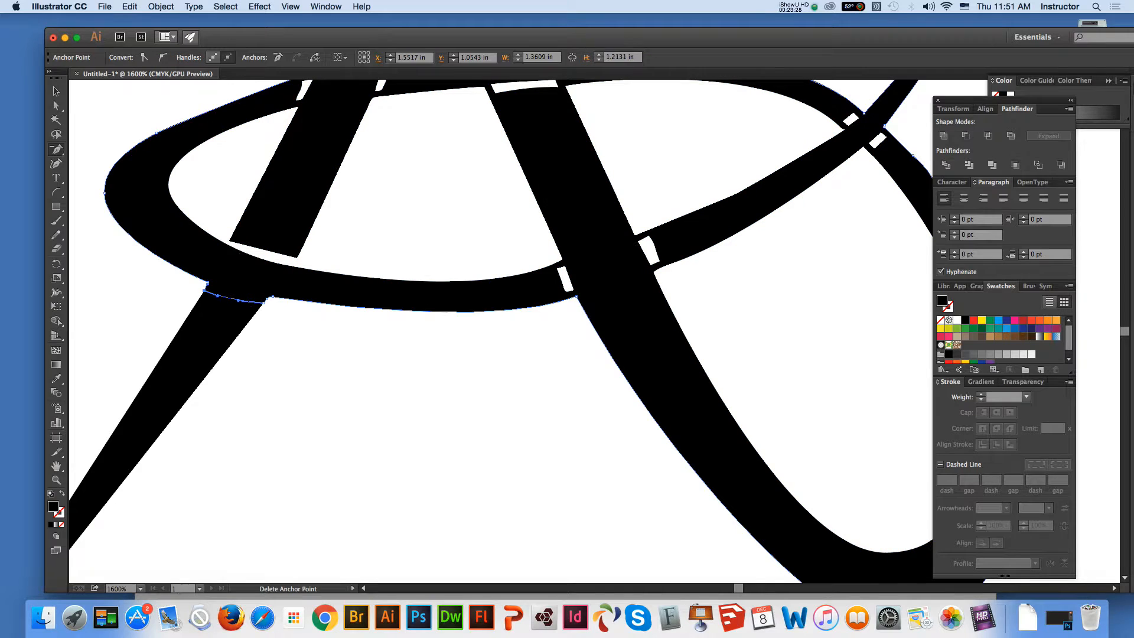
left_click(205, 290)
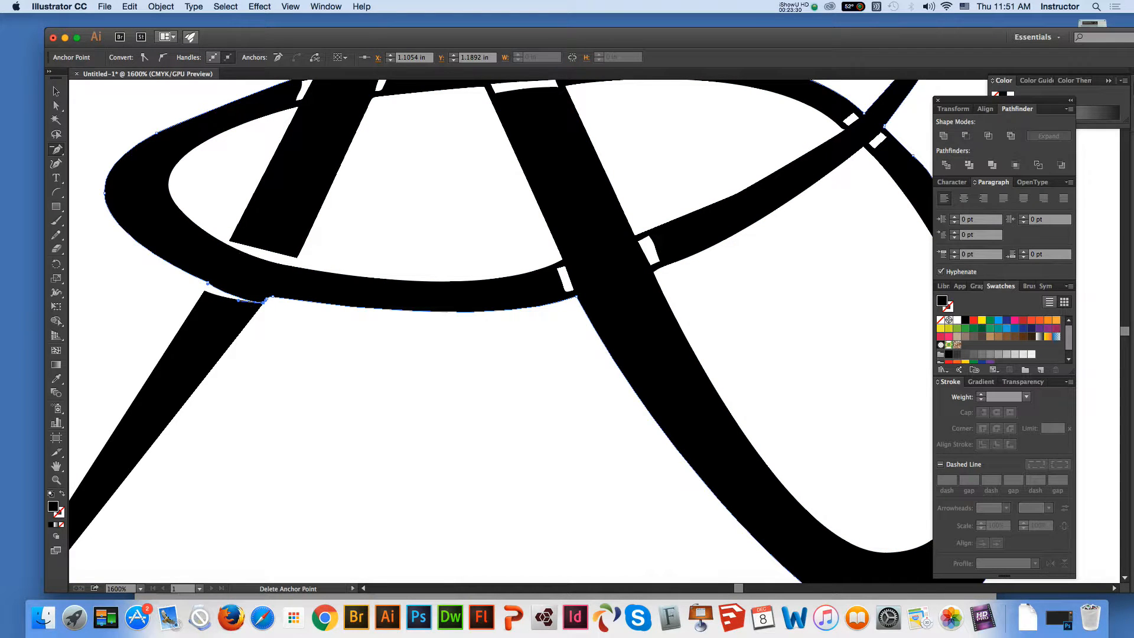
left_click(264, 303)
left_click(56, 92)
left_click(131, 334)
key("a")
left_click(56, 466)
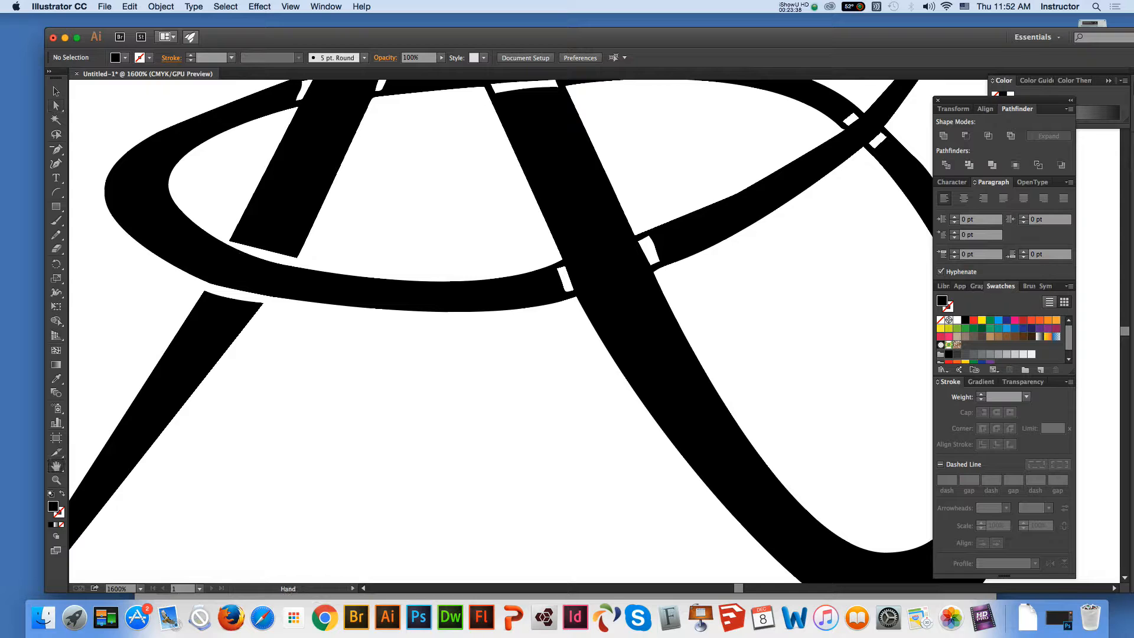
Try to delete the inner outline's anchor point at the lower-left corner of the A's cut left leg, and undo it
left_click_drag(330, 331, 379, 441)
key("a")
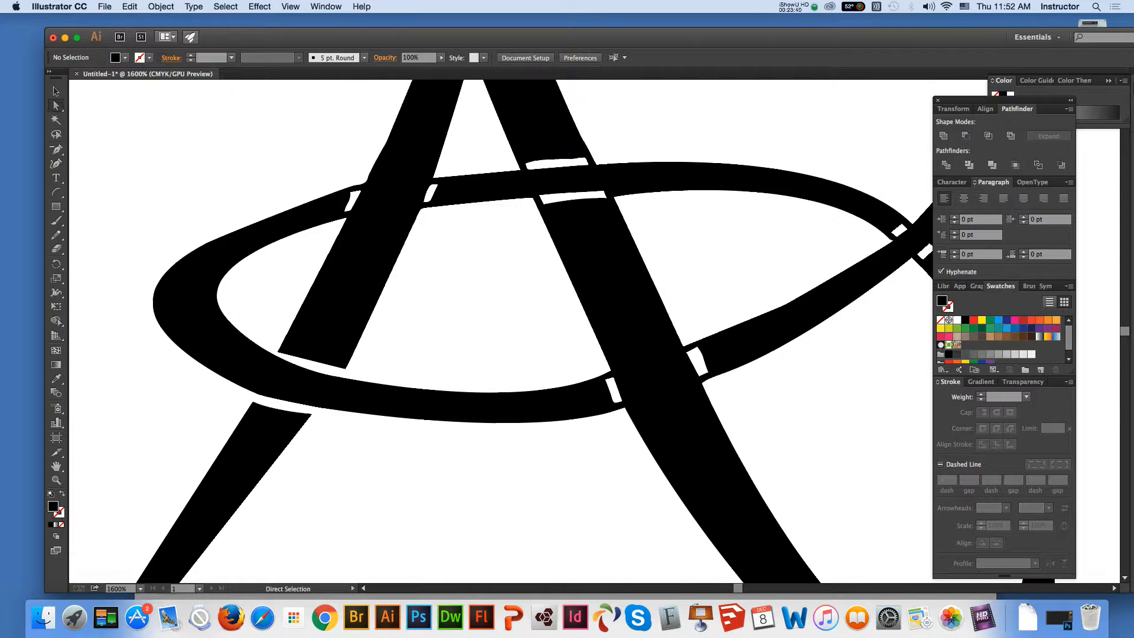
left_click(278, 354)
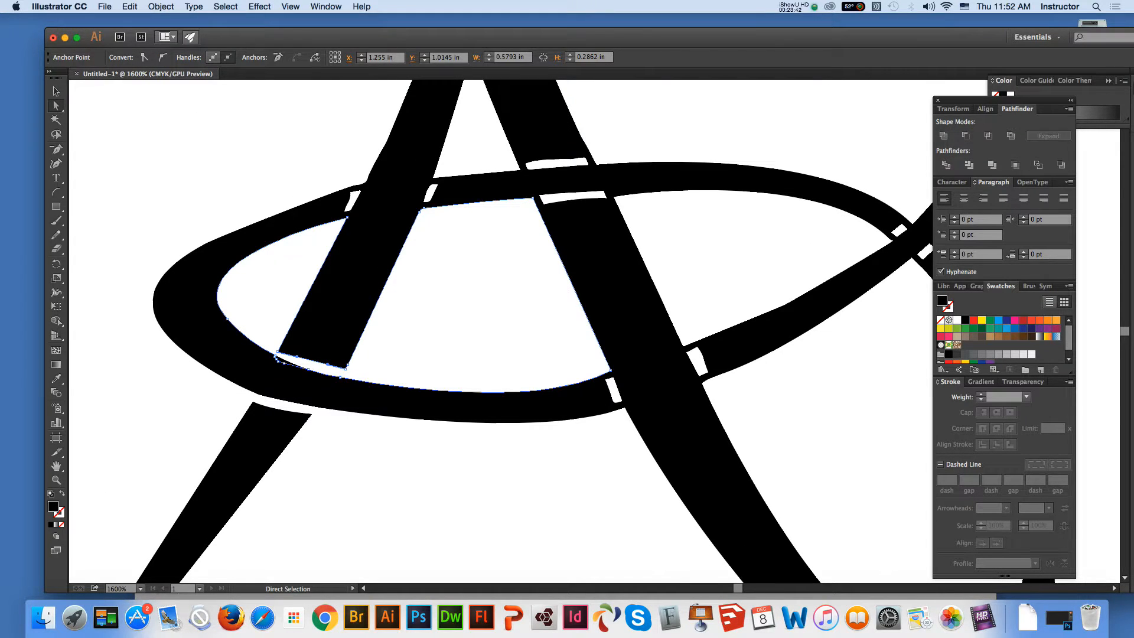
key("super+shift+a")
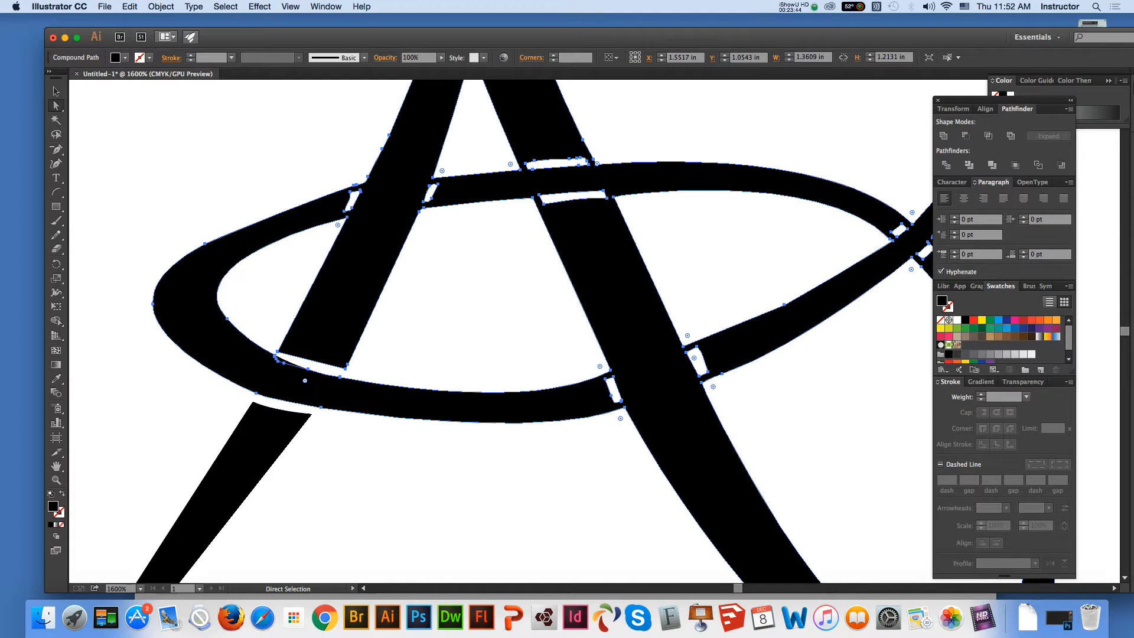
left_click(277, 357)
key("Delete")
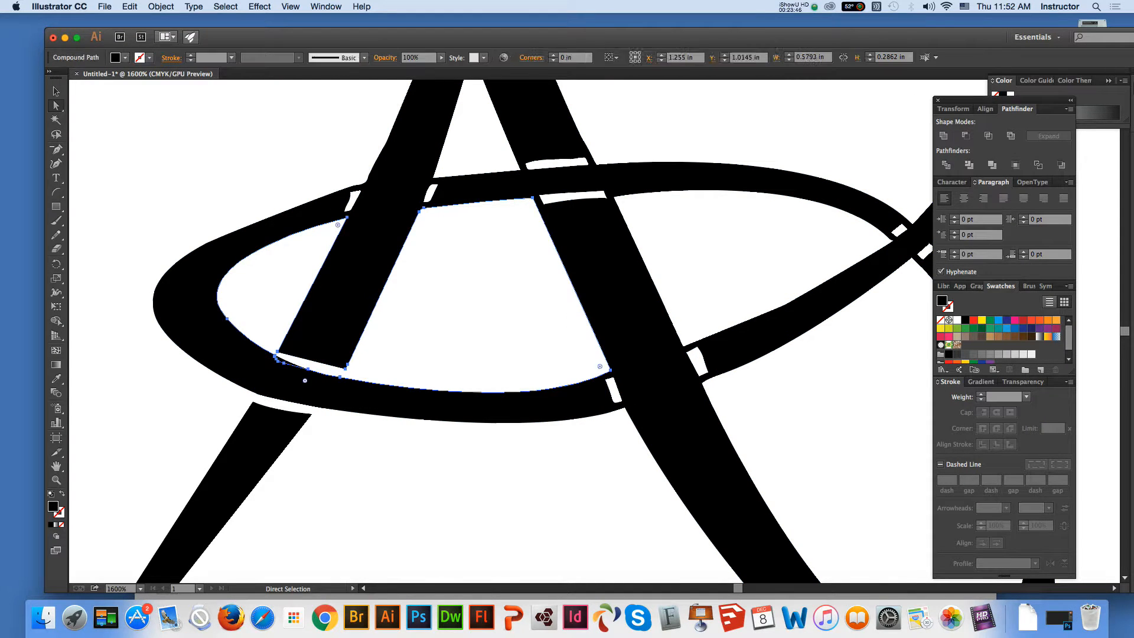
key("super+z")
key("super+z")
key("super+z")
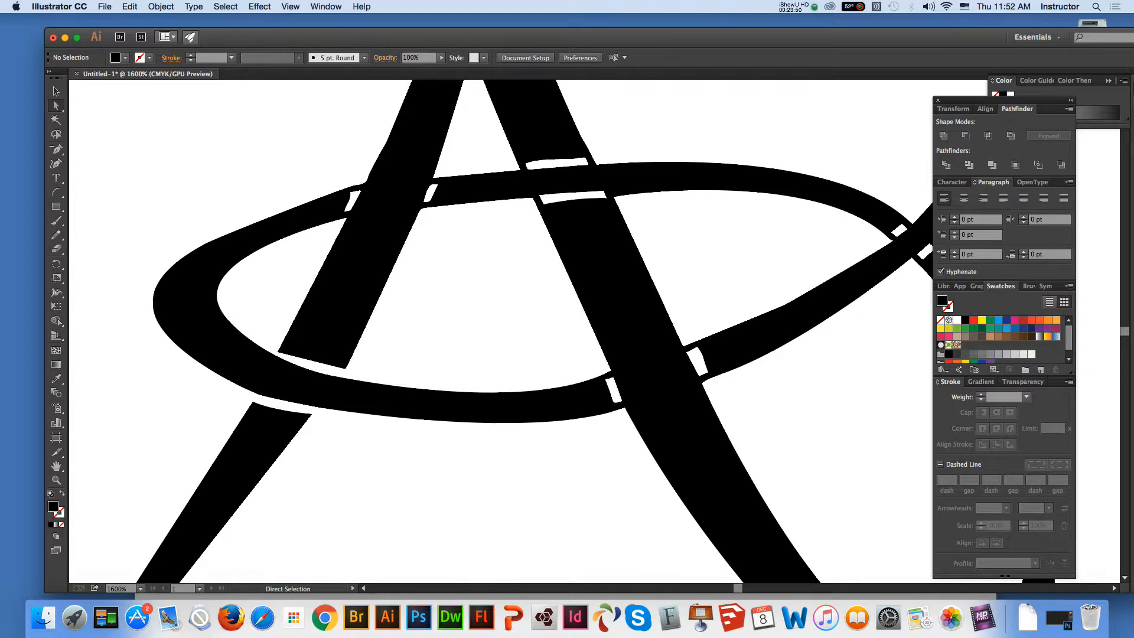
left_click(278, 354)
key("super+z")
key("super+z")
Draw an arc about 0.08 in wide and 0.10 in high across the oval's upper end beside the A's left leg, and divide all artwork
left_click(56, 192)
left_click_drag(358, 166, 333, 223)
key("v")
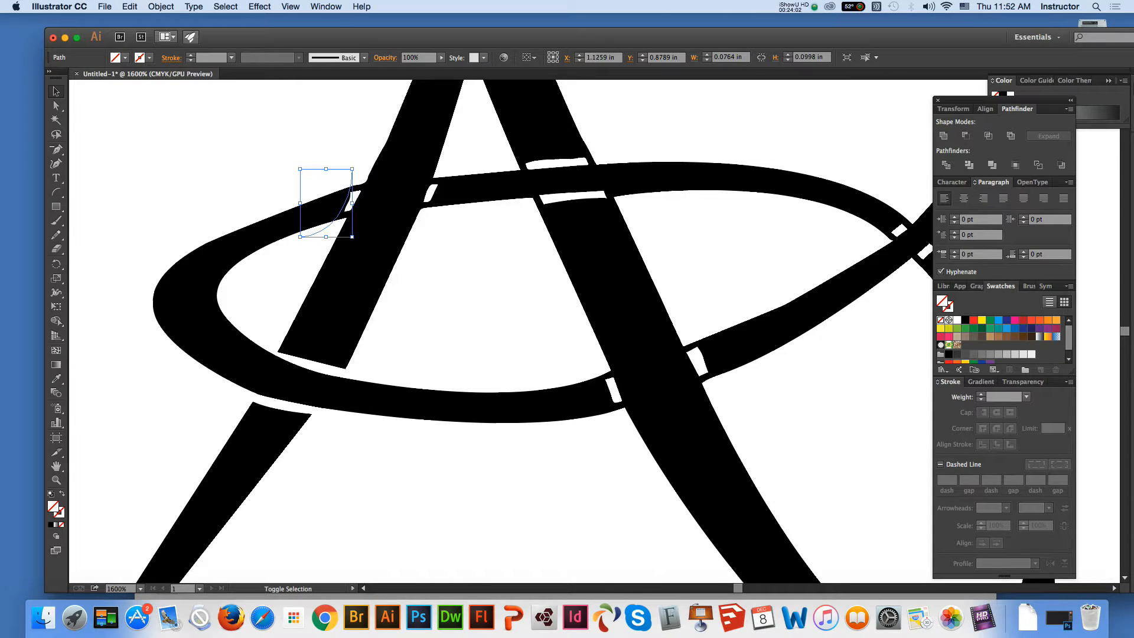
key("super+a")
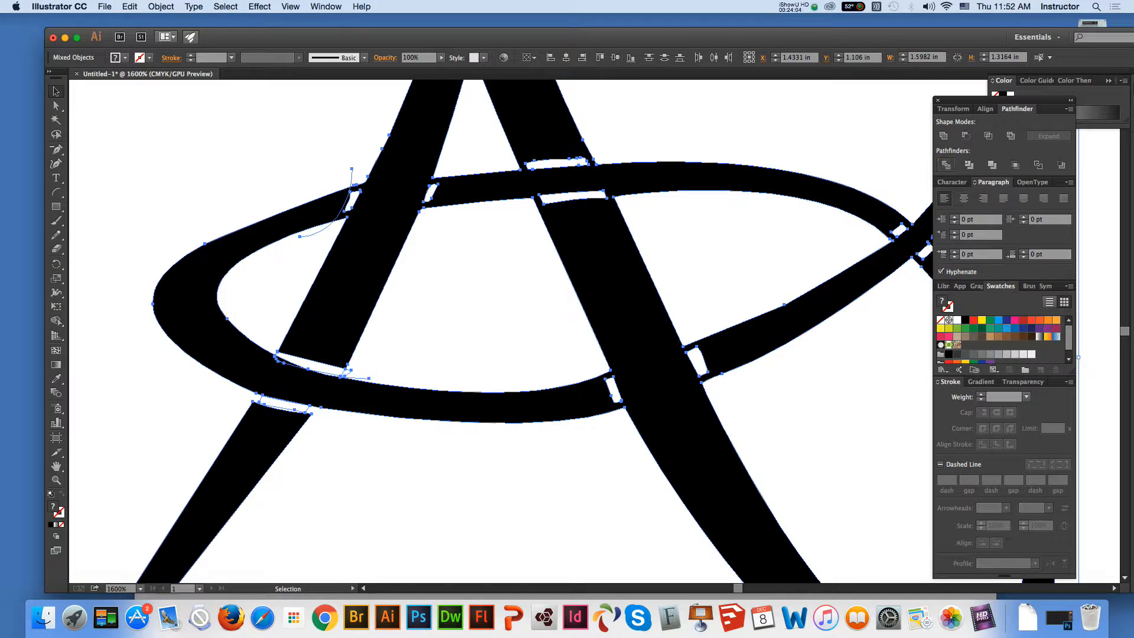
key("super+shift+a")
key("y")
key("a")
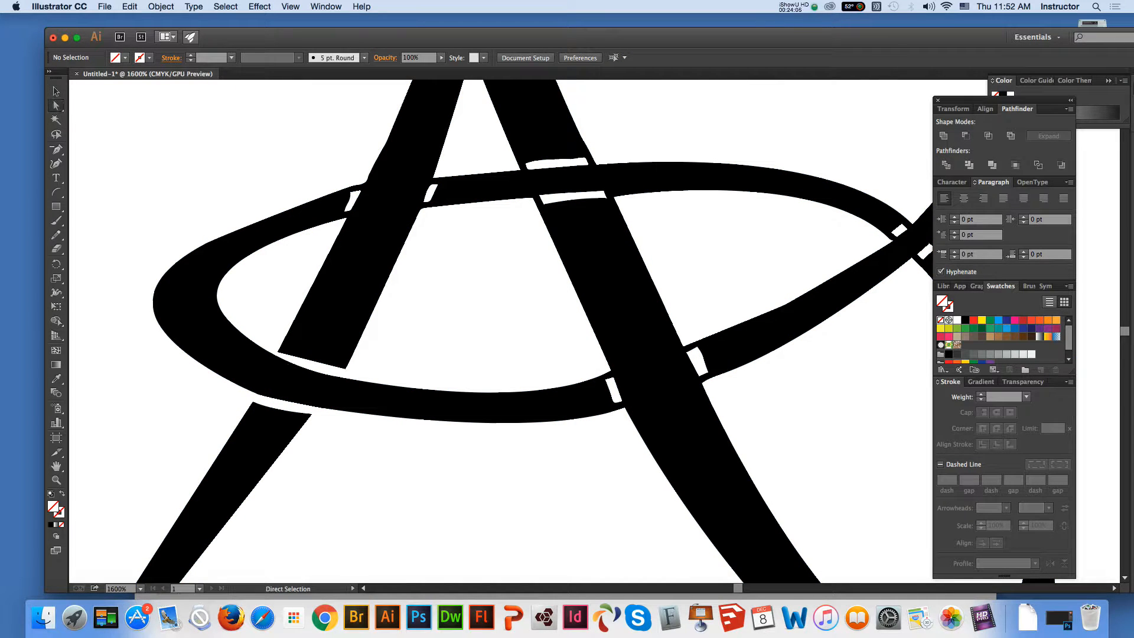
Select the oval's outline at the new arc cut and remove surplus anchor points beside the small white gap shape
left_click(355, 266)
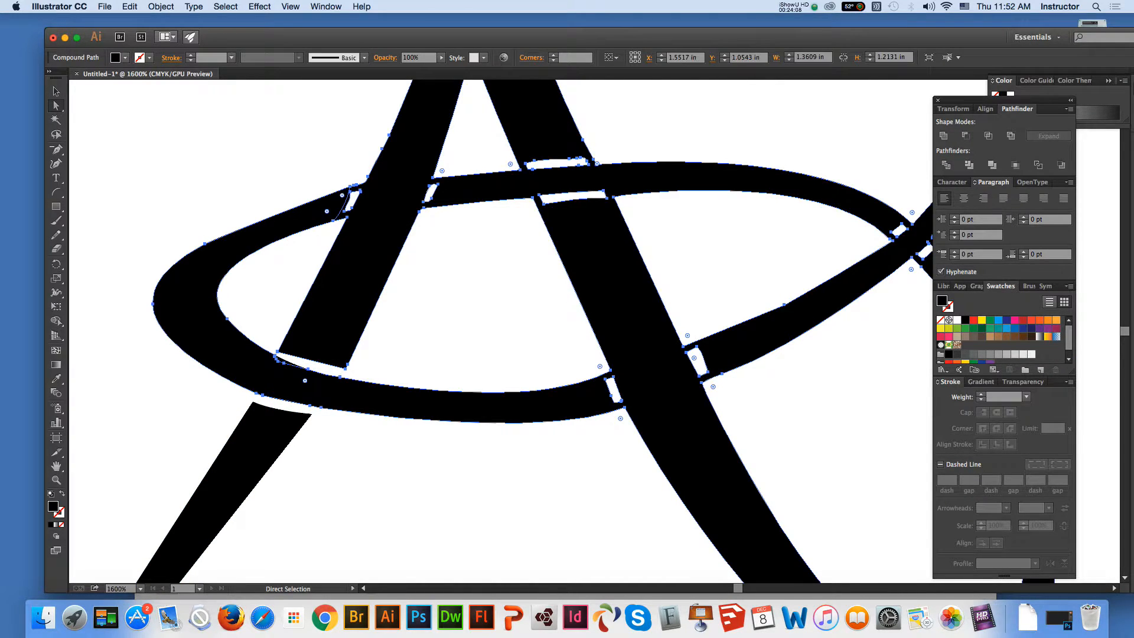
key("super+shift+a")
left_click(355, 266)
left_click(296, 254)
left_click(331, 216)
left_click(57, 150)
left_click(350, 187)
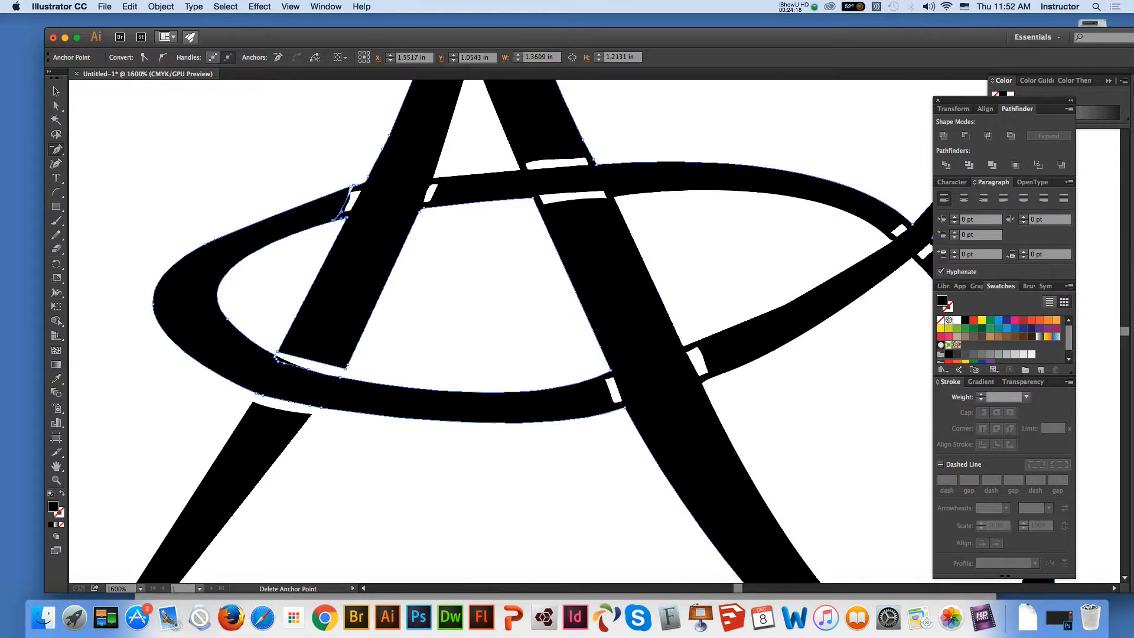
left_click(342, 212)
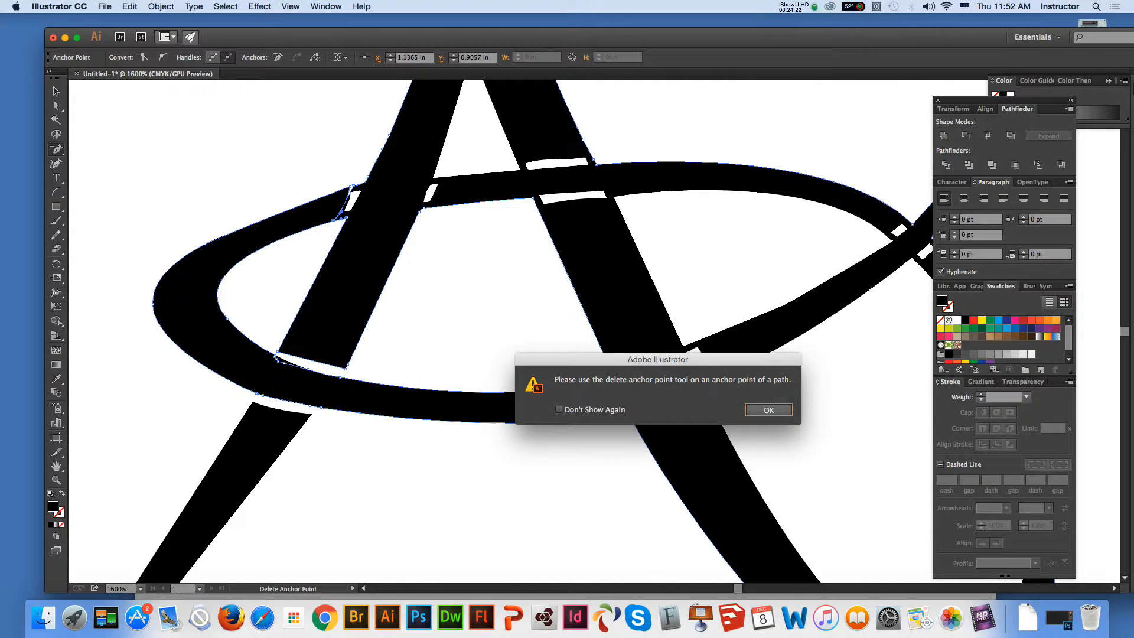
key("Return")
left_click(342, 218)
key("Return")
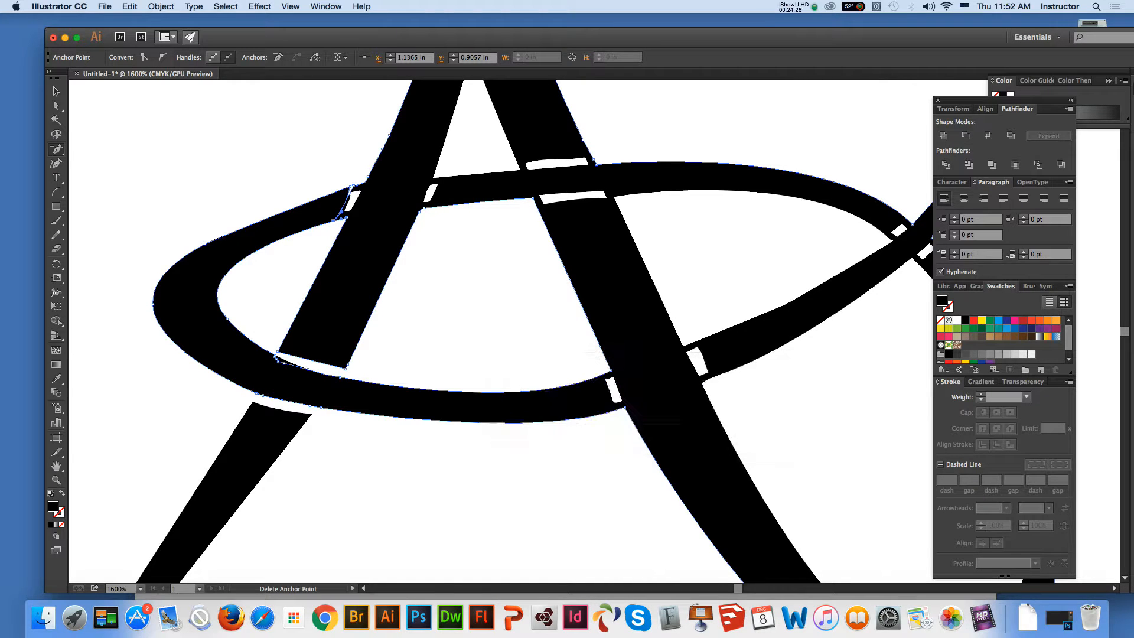
Delete the anchor points that join the oval's cut upper end to the A's left leg, opening a curved gap between them
left_click(57, 480)
left_click(309, 159)
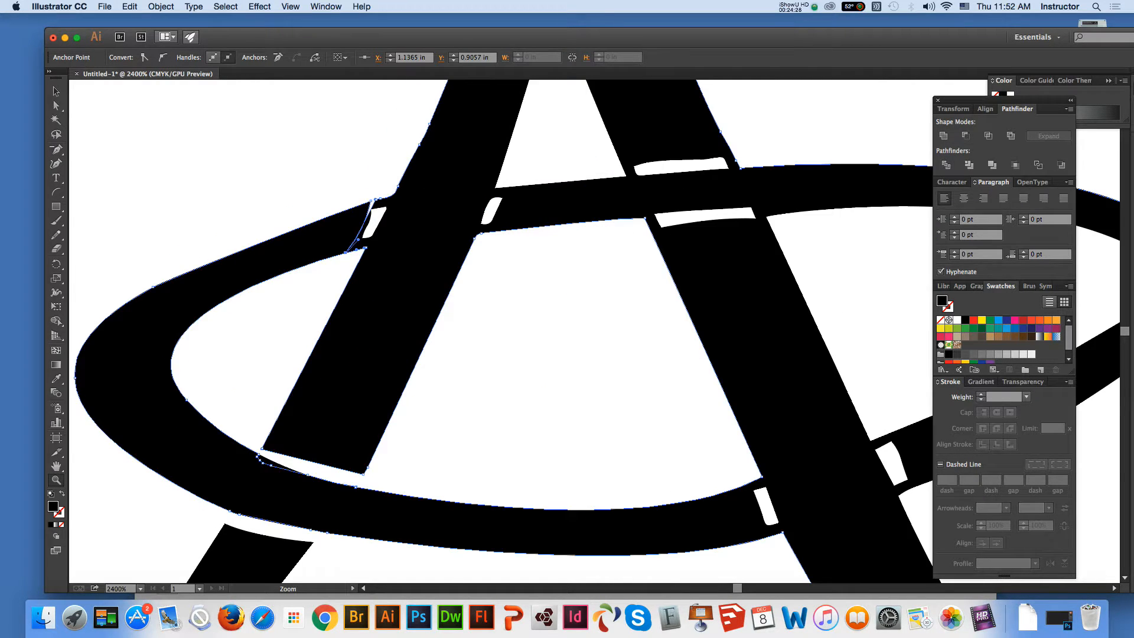
left_click(585, 355)
left_click(56, 105)
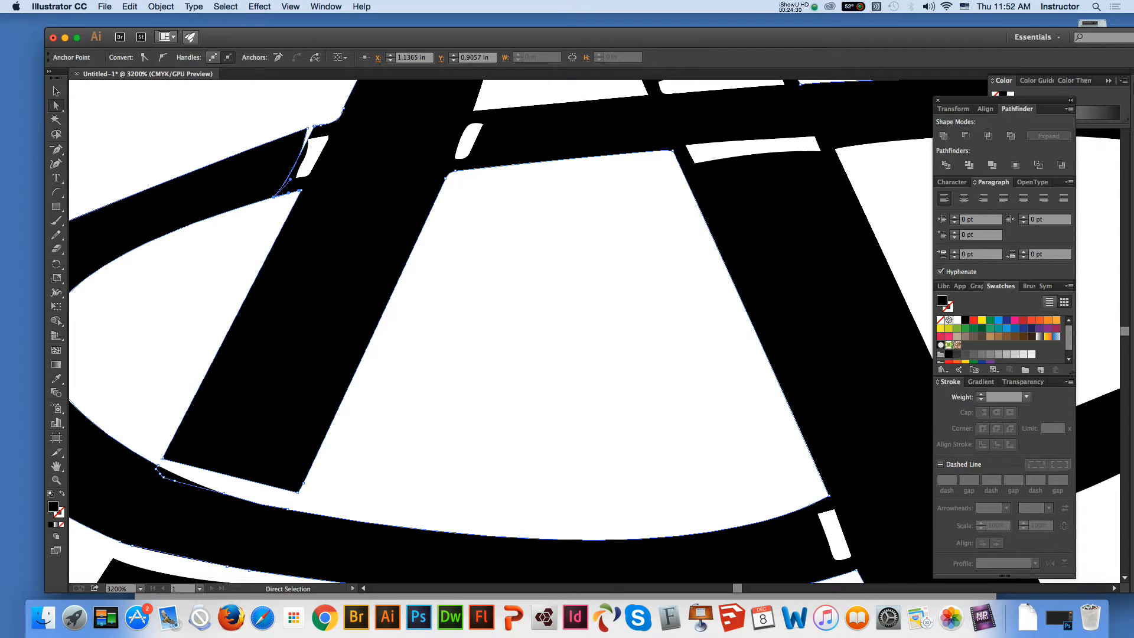
left_click(266, 225)
left_click(288, 193)
left_click(56, 149)
left_click(274, 197)
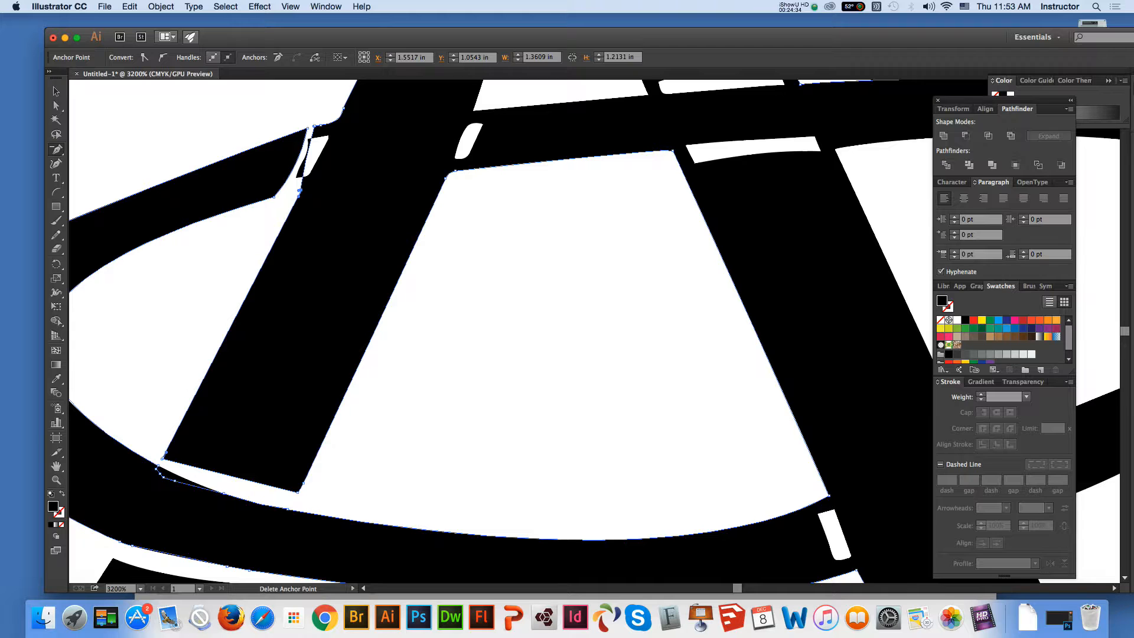
left_click(314, 126)
left_click(321, 126)
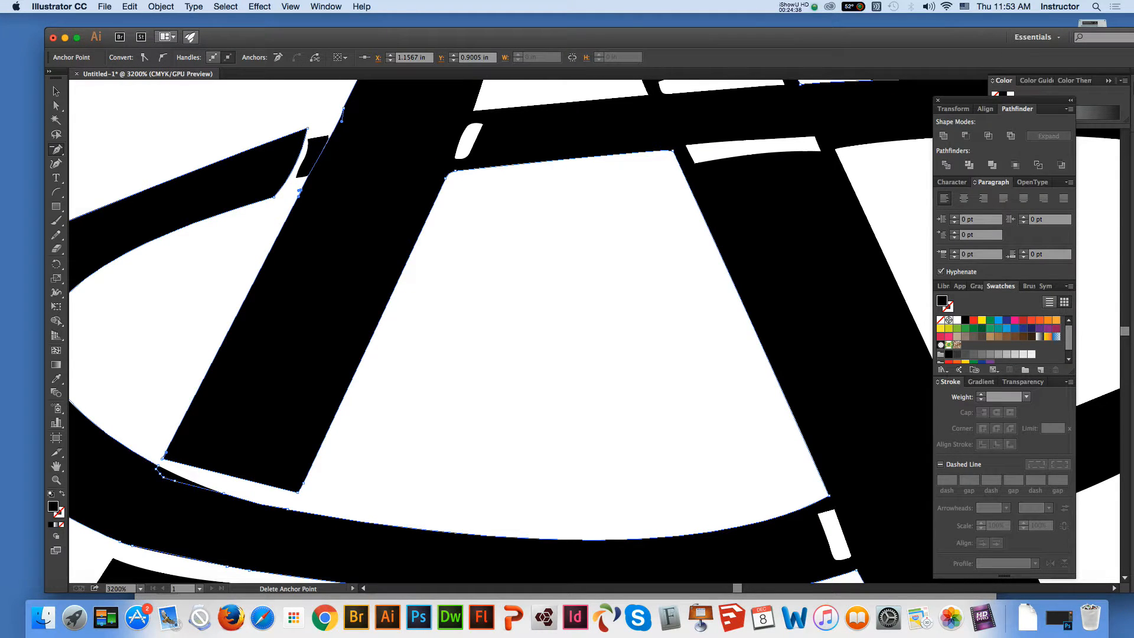
Try to delete the surplus anchor point on the left edge of the A's left leg, just below the new gap
left_click(300, 191)
left_click(770, 409)
left_click(299, 192)
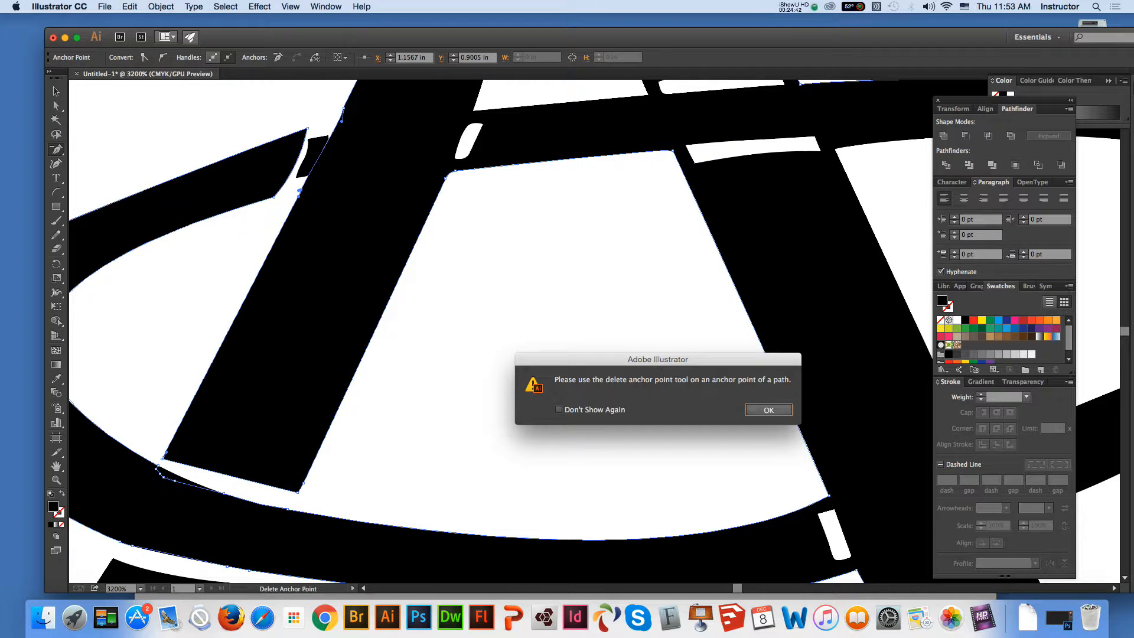
key("Return")
key("a")
left_click(260, 236)
left_click(319, 201)
key("minus")
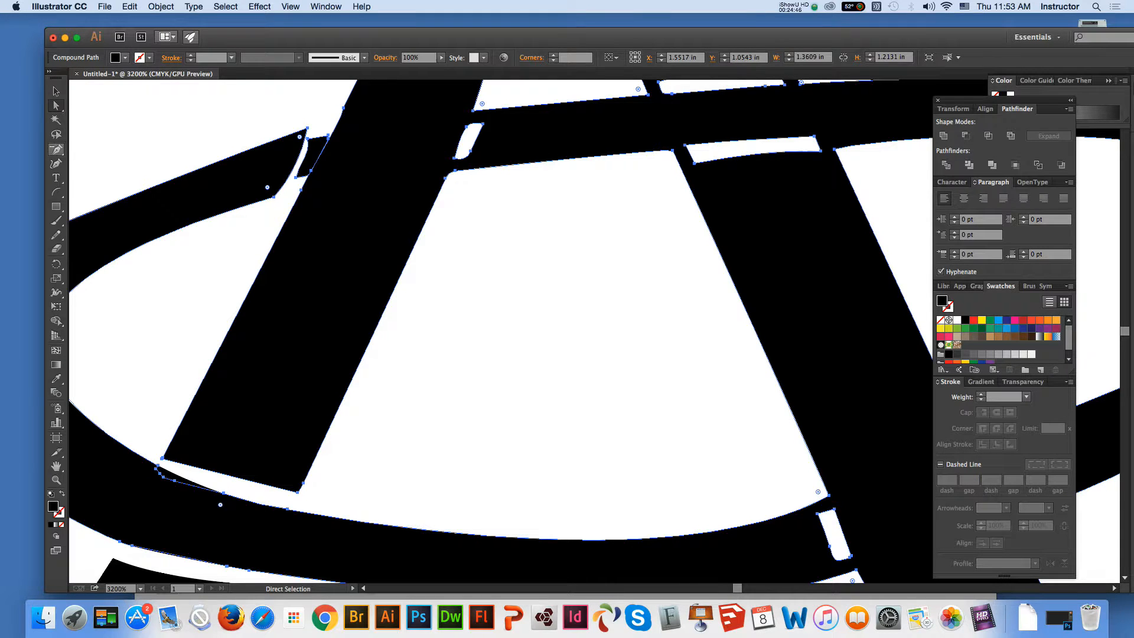
left_click(301, 191)
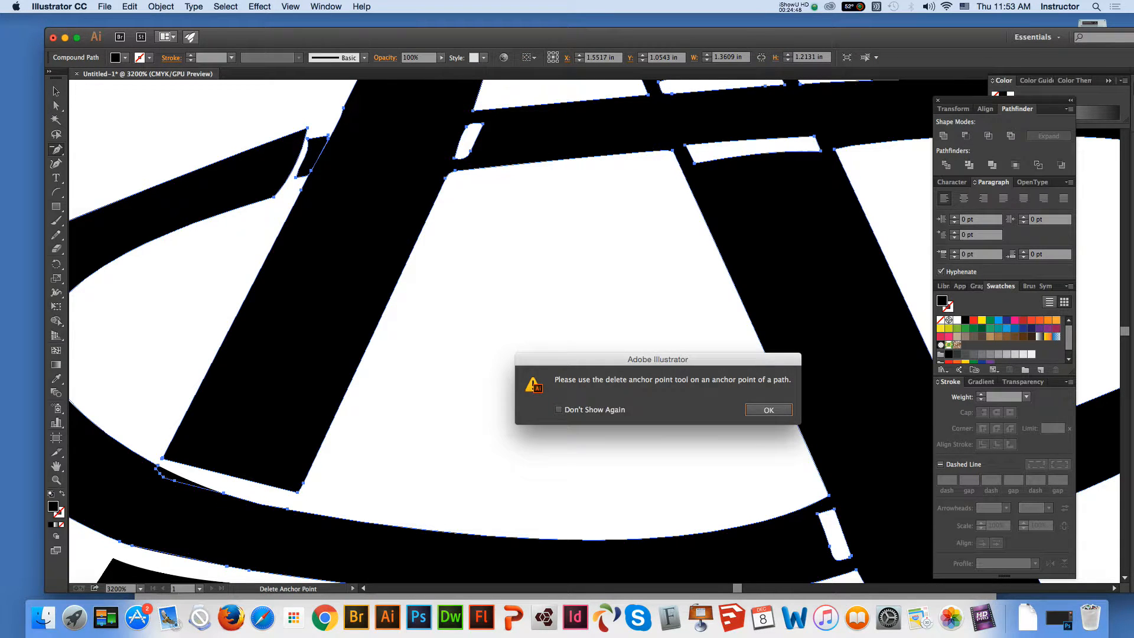
key("Return")
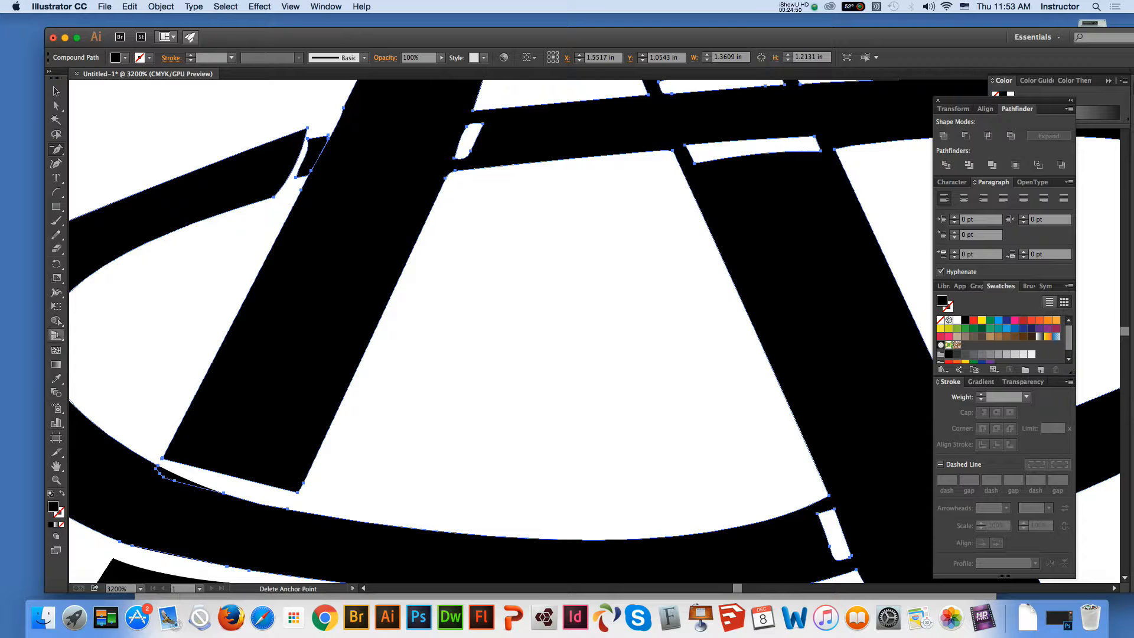
Delete the leftover black fragment between the oval's cut upper end and the A's left leg
left_click(57, 480)
left_click(406, 235)
left_click(56, 106)
left_click(406, 287)
left_click(442, 212)
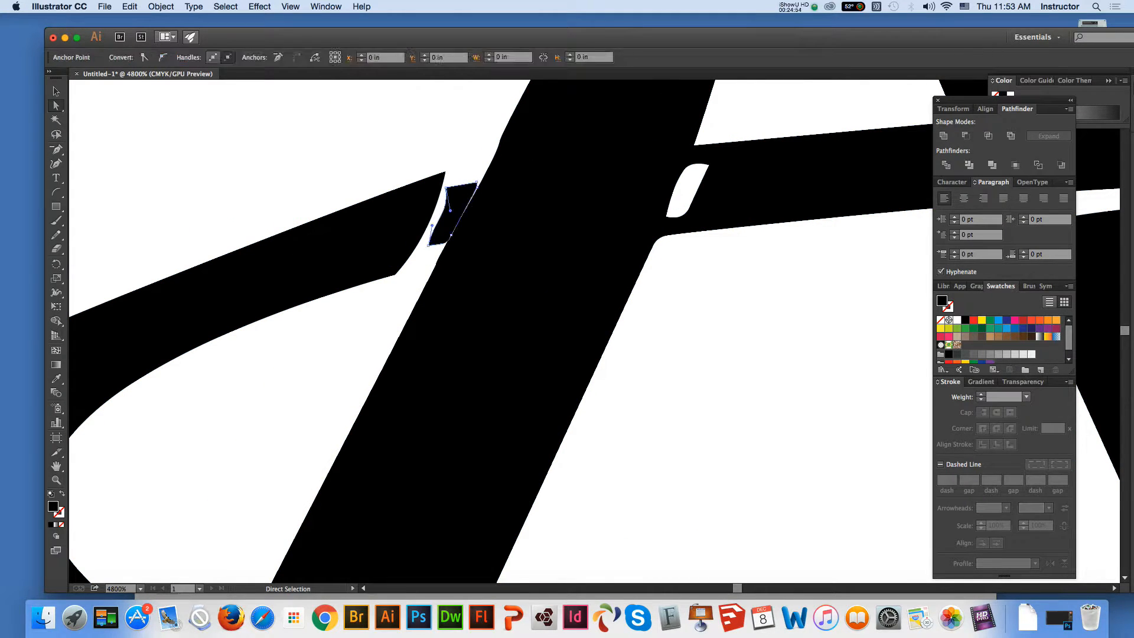
key("Delete")
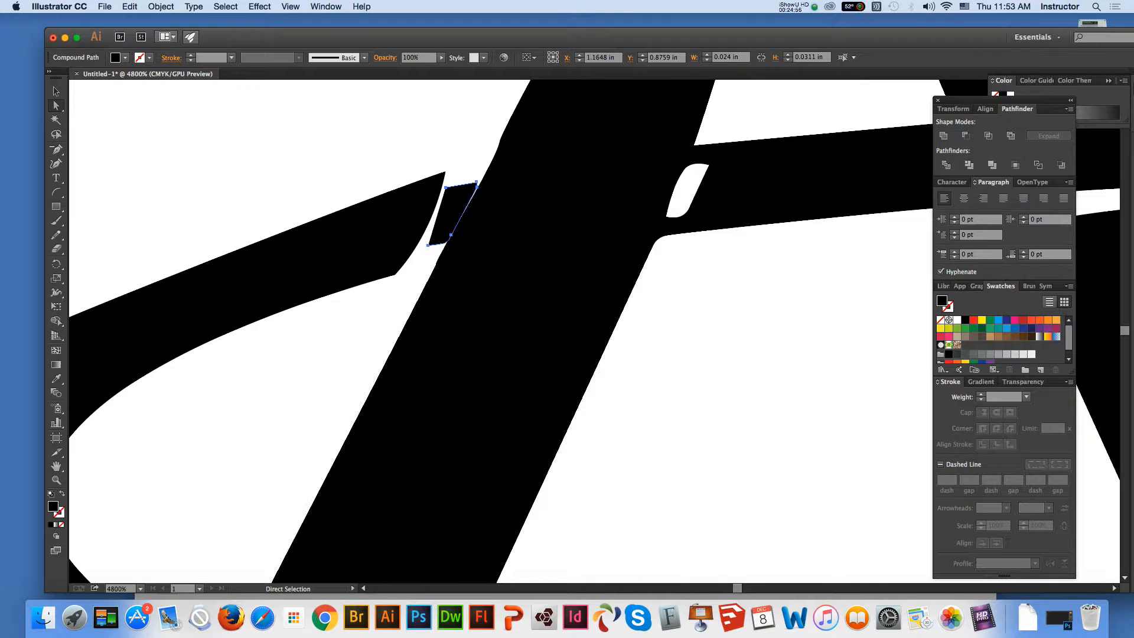
key("Delete")
Delete the surplus anchor points along the left edge of the A's left leg to straighten it beside the gap, and deselect the outline
left_click(433, 273)
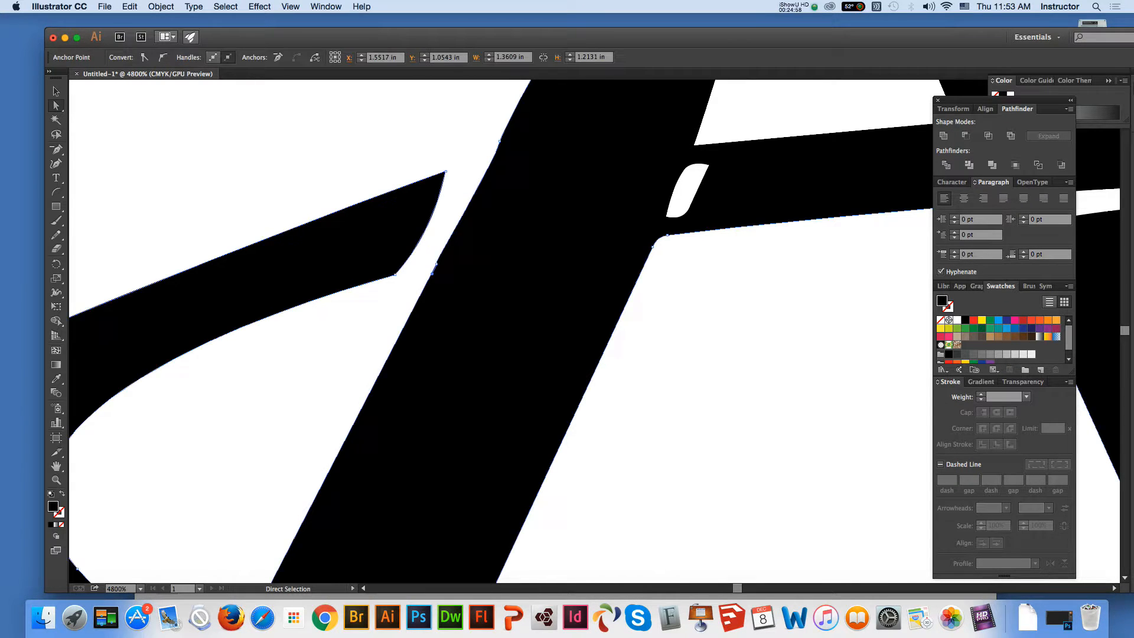
key("minus")
left_click(433, 273)
key("Return")
left_click(500, 141)
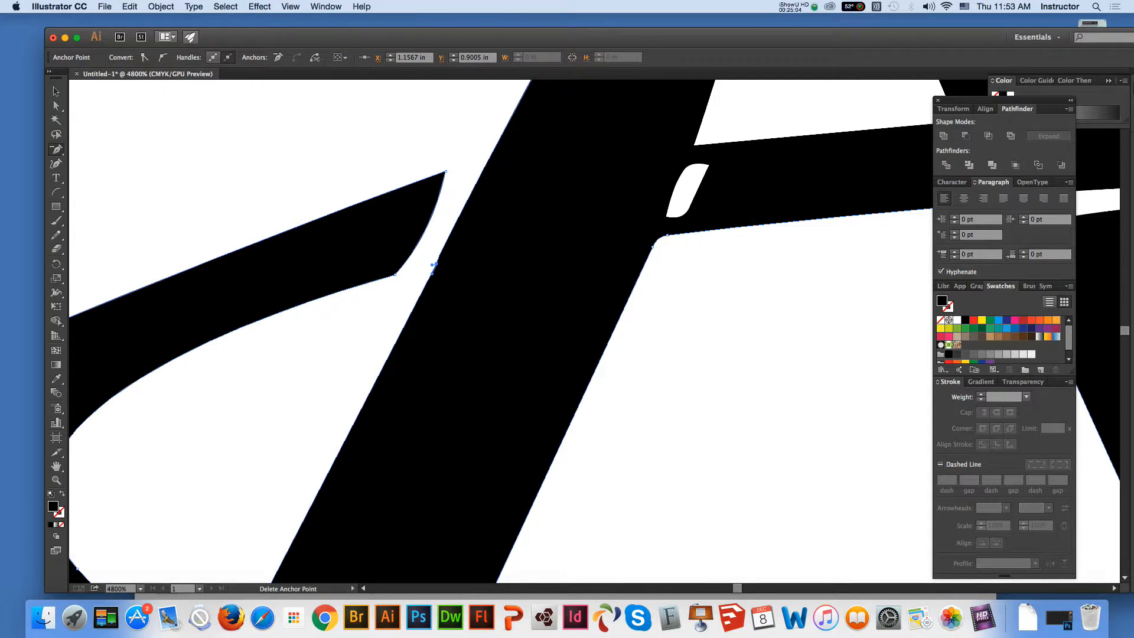
left_click(434, 267)
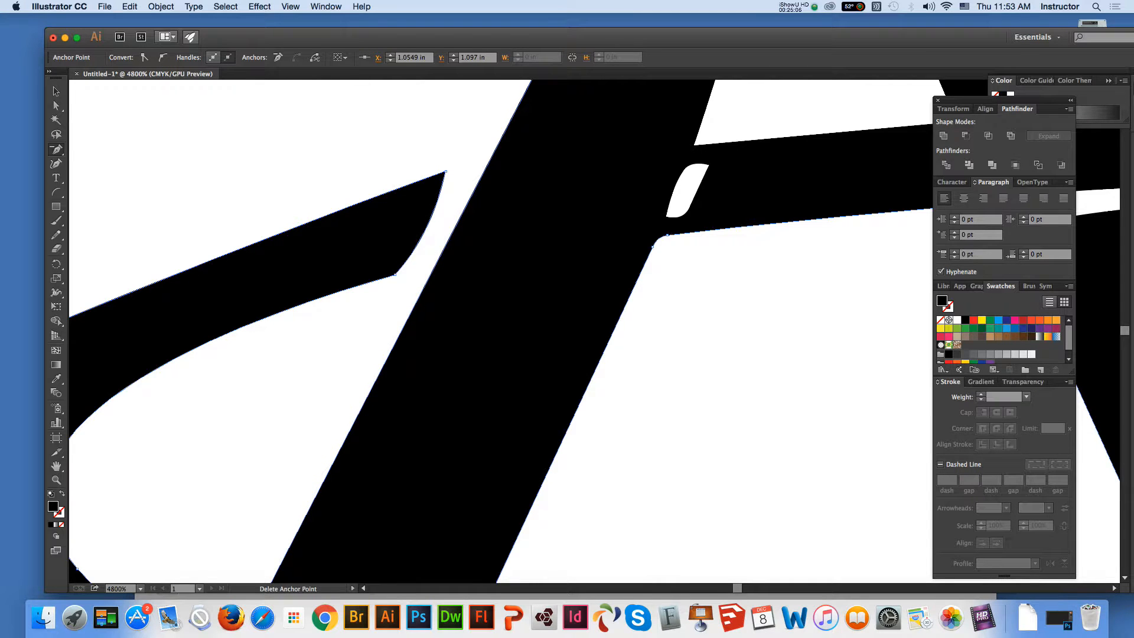
left_click(57, 91)
left_click(171, 154)
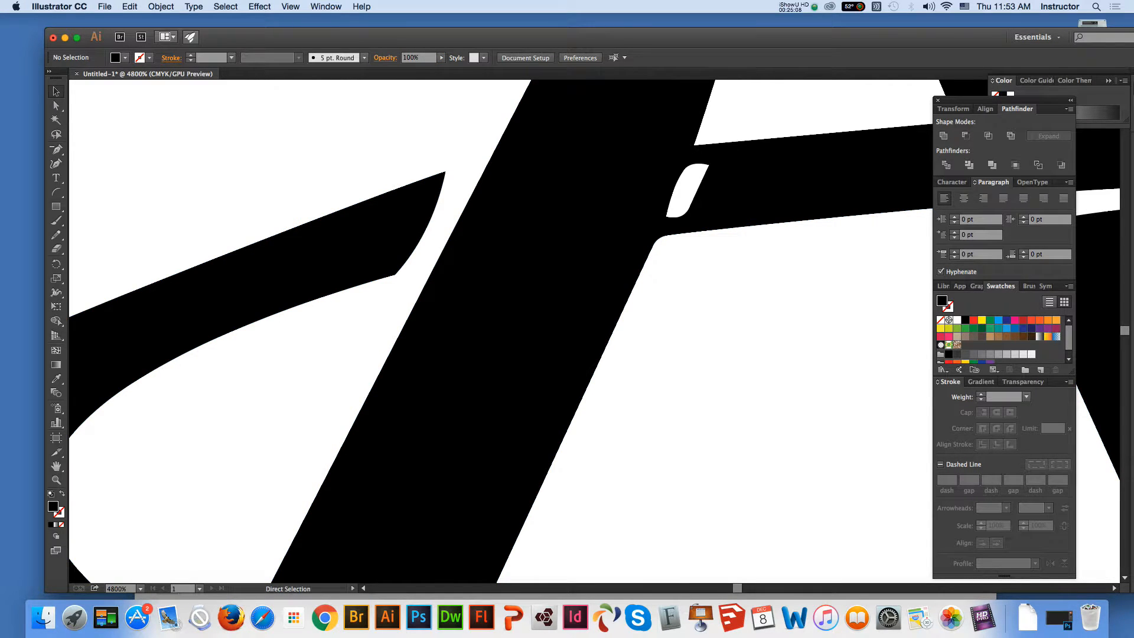
Place an arc about 0.05 in wide and 0.09 in high across the oval at the gap on the A's left leg's right edge
key("super+minus")
key("super+minus")
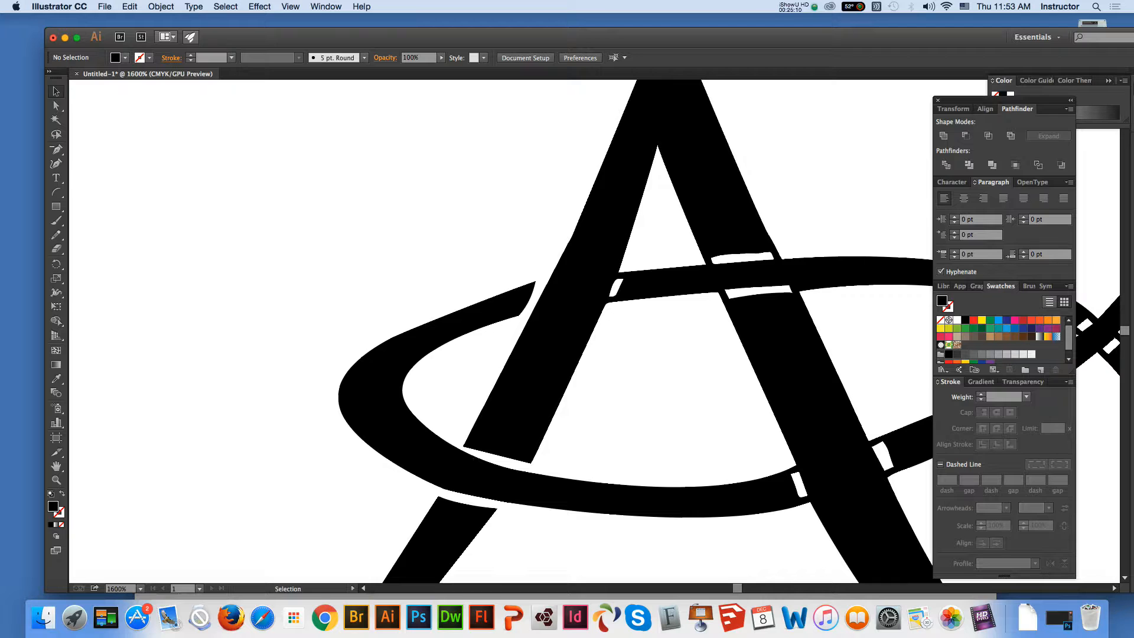
left_click(56, 466)
left_click_drag(531, 330, 295, 320)
left_click(56, 91)
left_click(56, 193)
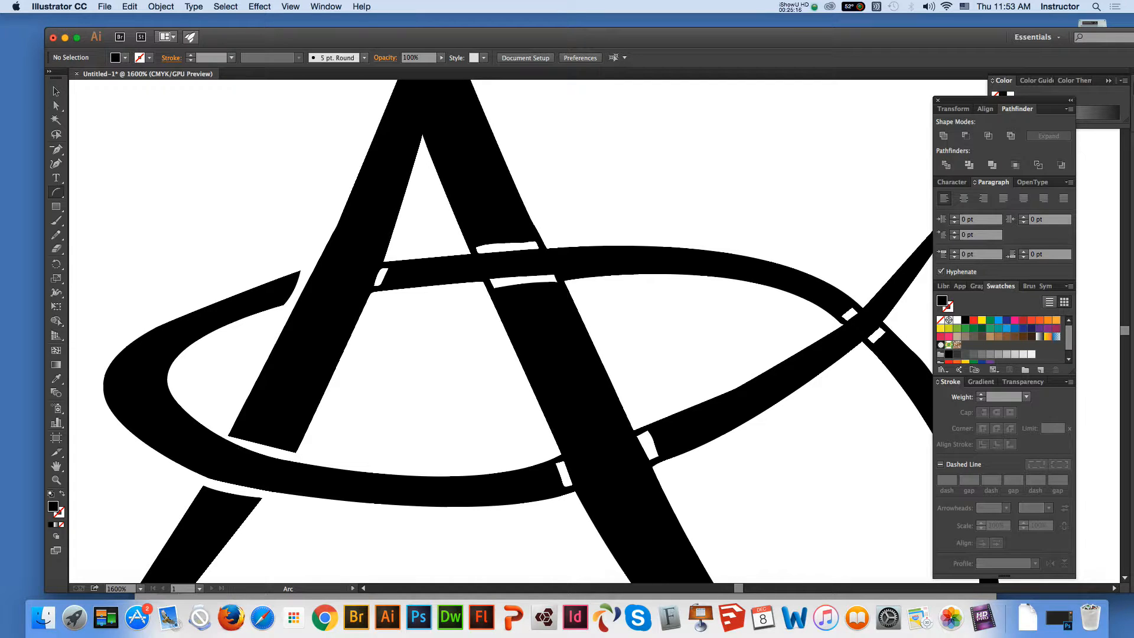
mouse_move(403, 250)
left_mouse_down()
mouse_move(368, 309)
mouse_move(383, 279)
left_mouse_up()
left_click(56, 92)
key("super+z")
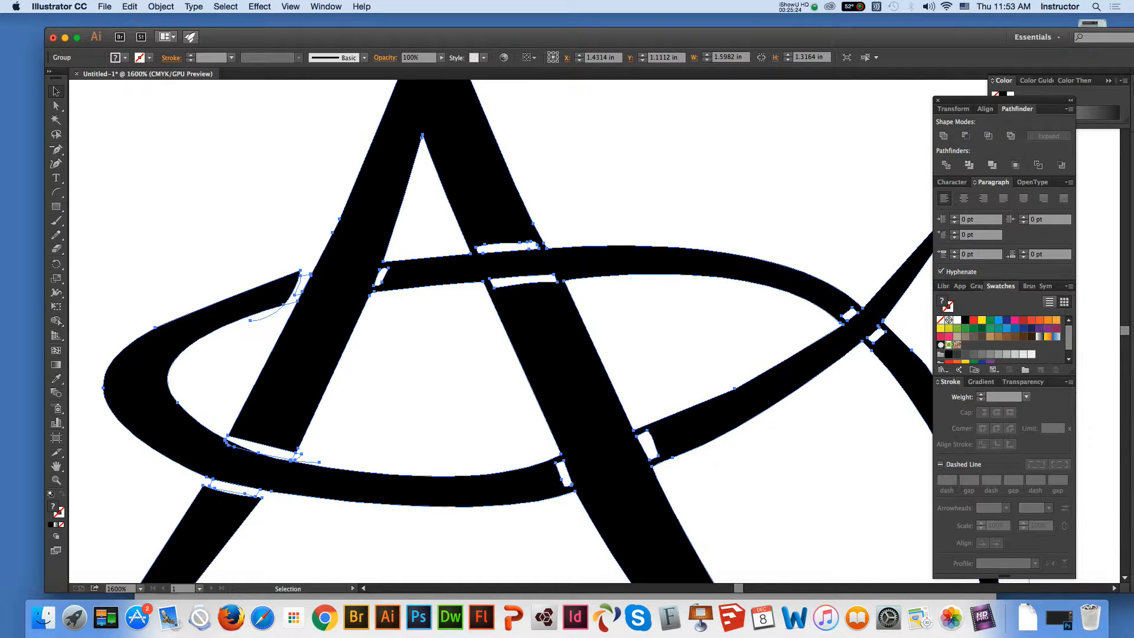
key("super+shift+a")
left_click_drag(406, 319, 373, 297)
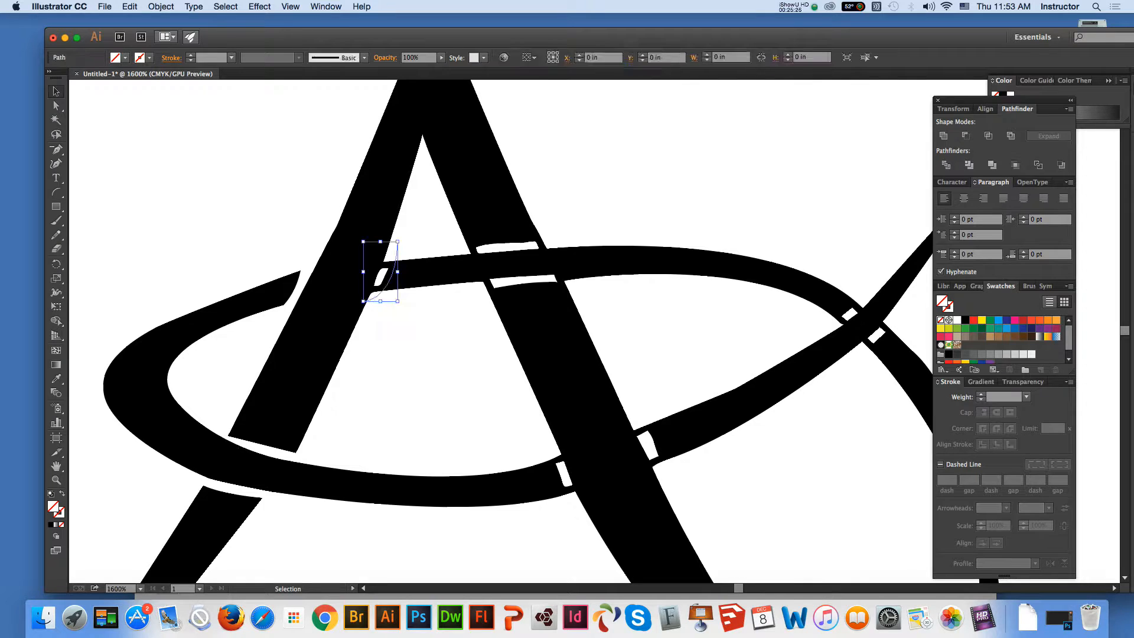
Shrink the arc at both ends to fit the oval's thickness, and divide all the artwork with it
left_click_drag(397, 241, 391, 248)
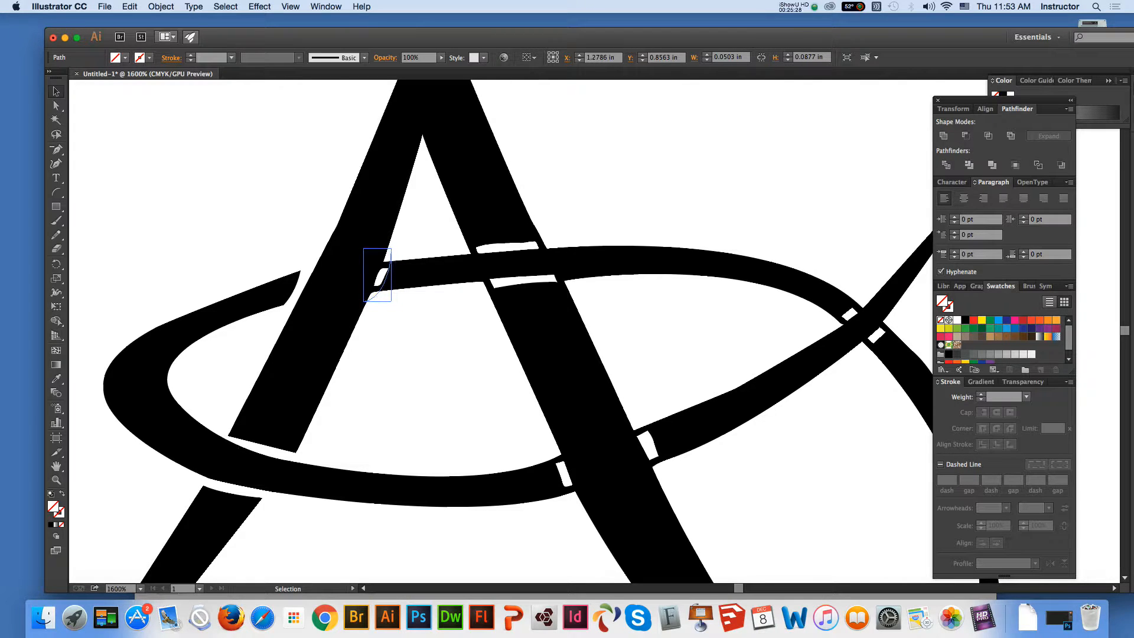
left_click_drag(363, 301, 369, 299)
key("super+a")
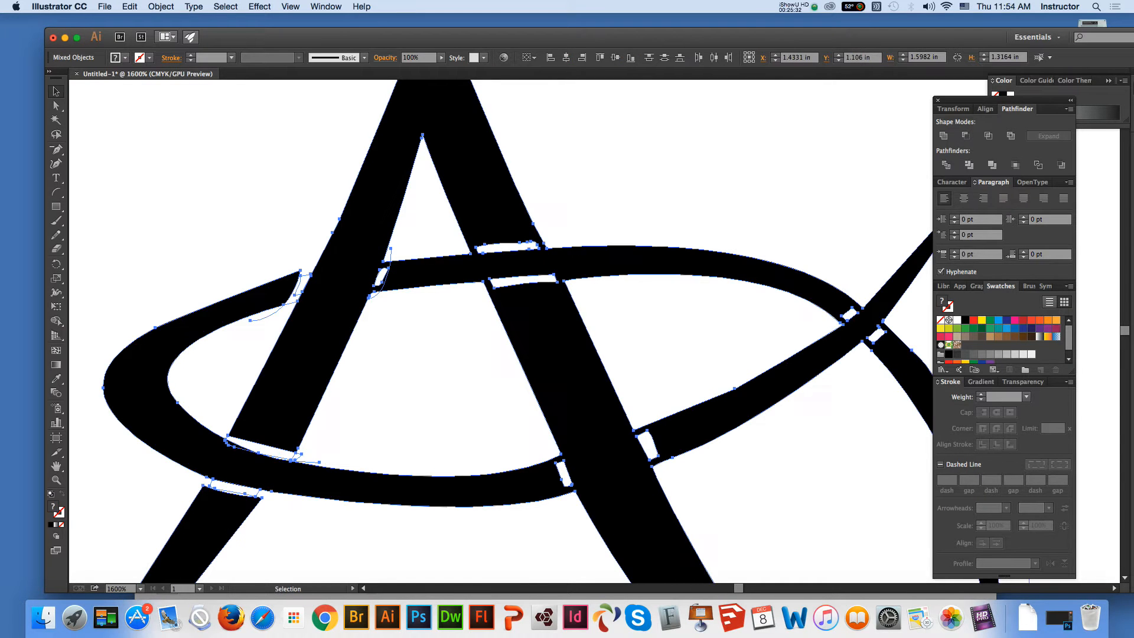
left_click(946, 165)
left_click(815, 160)
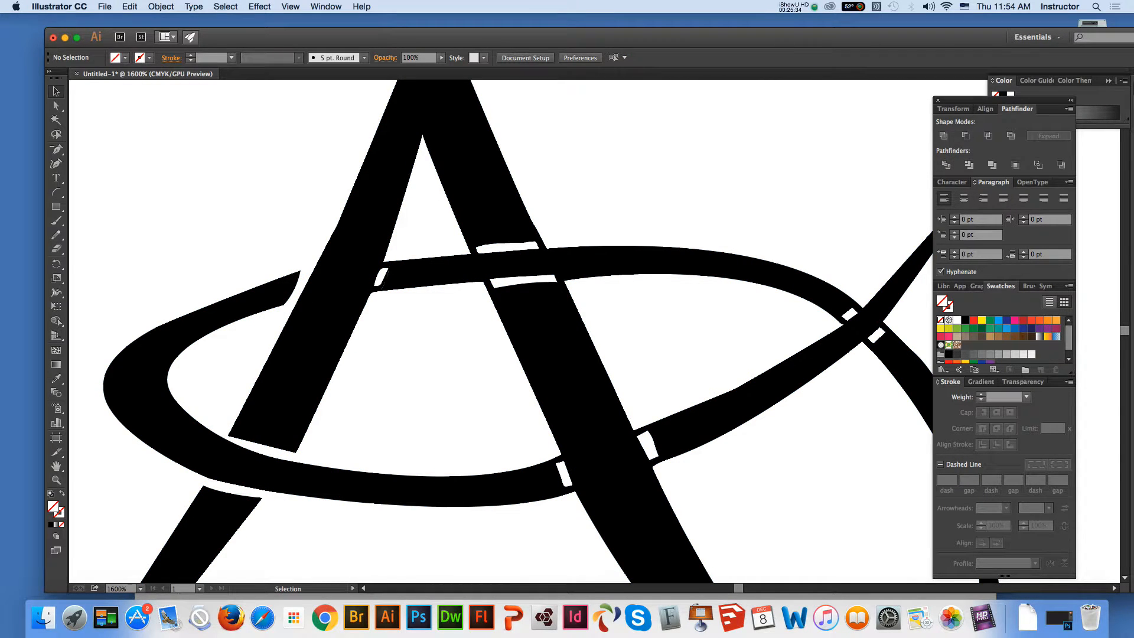
Delete anchor points at the new cut beside the right edge of the A's left leg to open the gap in the oval
left_click(56, 106)
left_click(383, 284)
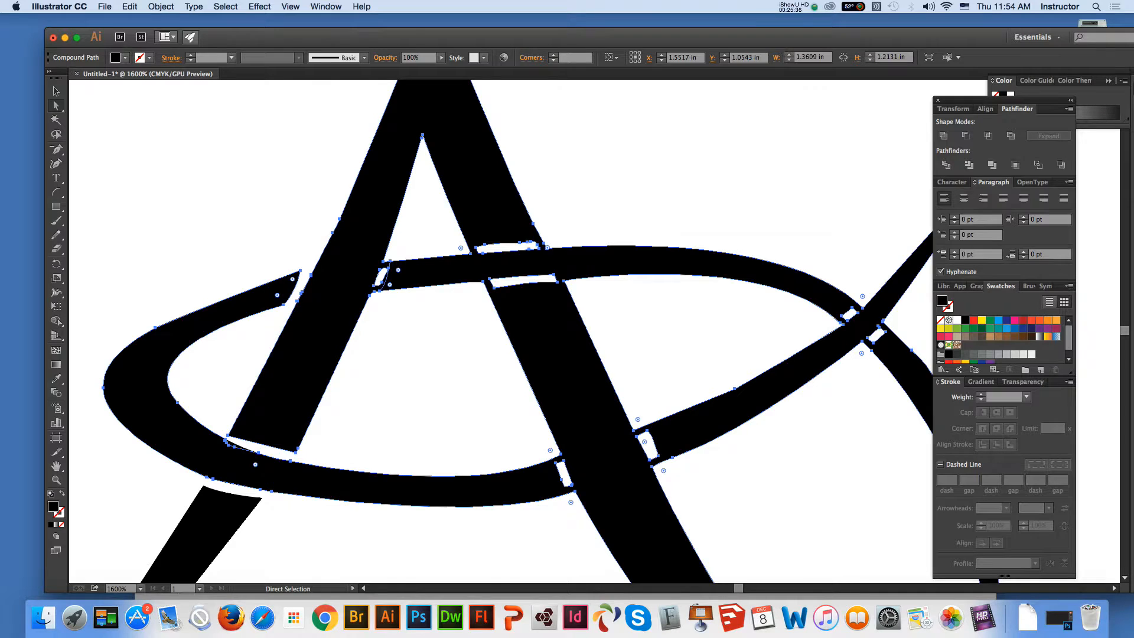
key("minus")
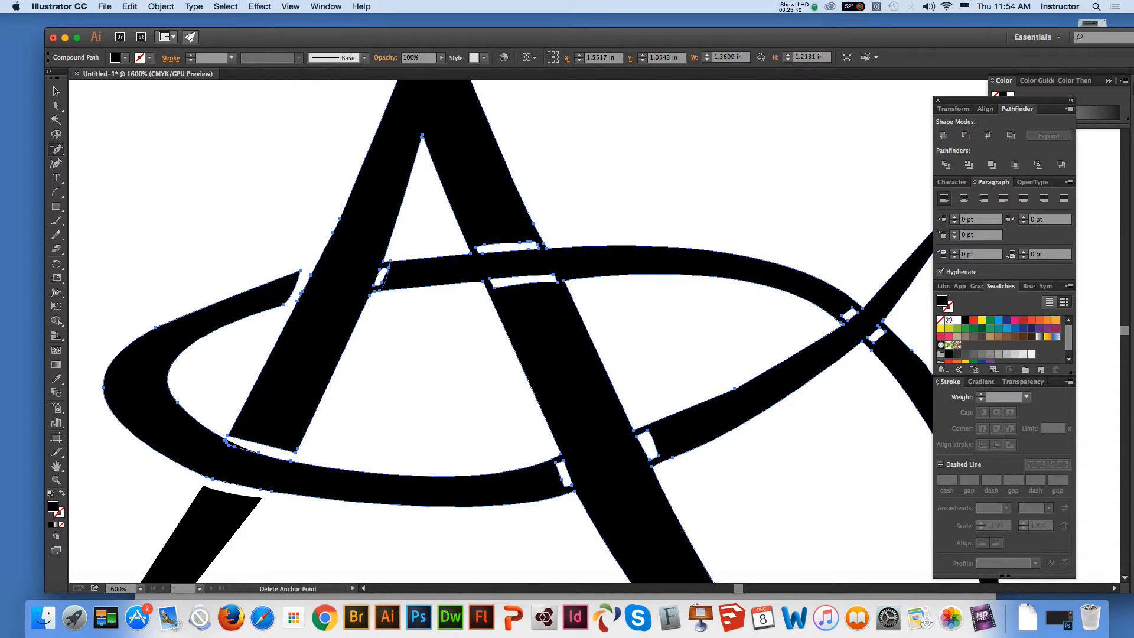
left_click(388, 268)
left_click(380, 290)
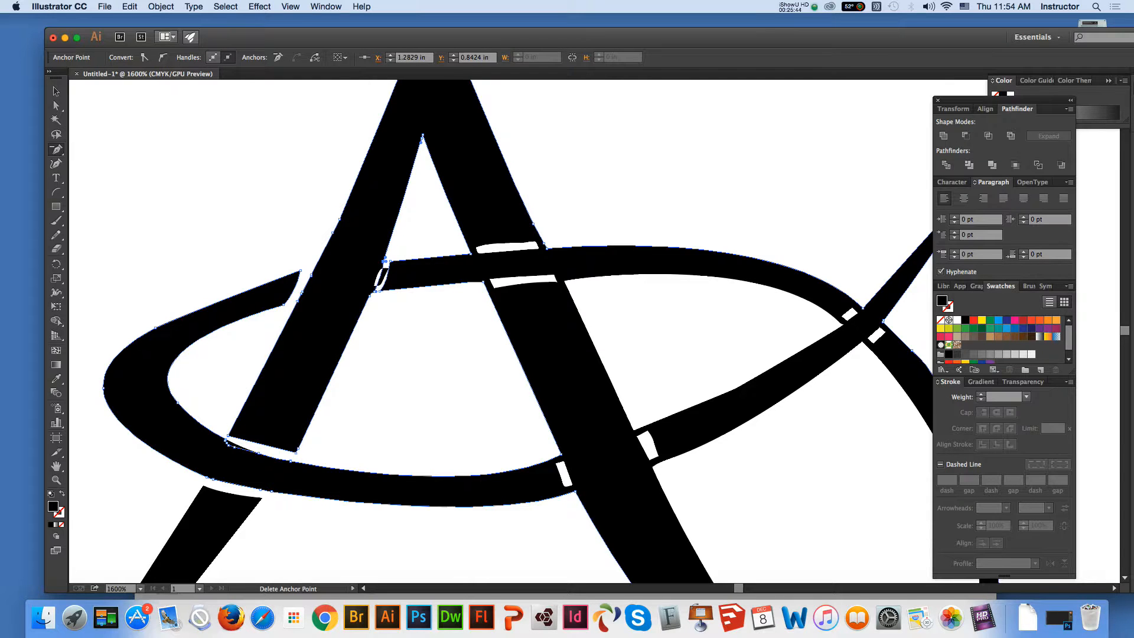
left_click(378, 287)
key("Return")
Delete the surplus anchor points along the right edge of the A's left leg at the gap to straighten it
key("z")
left_click(419, 354)
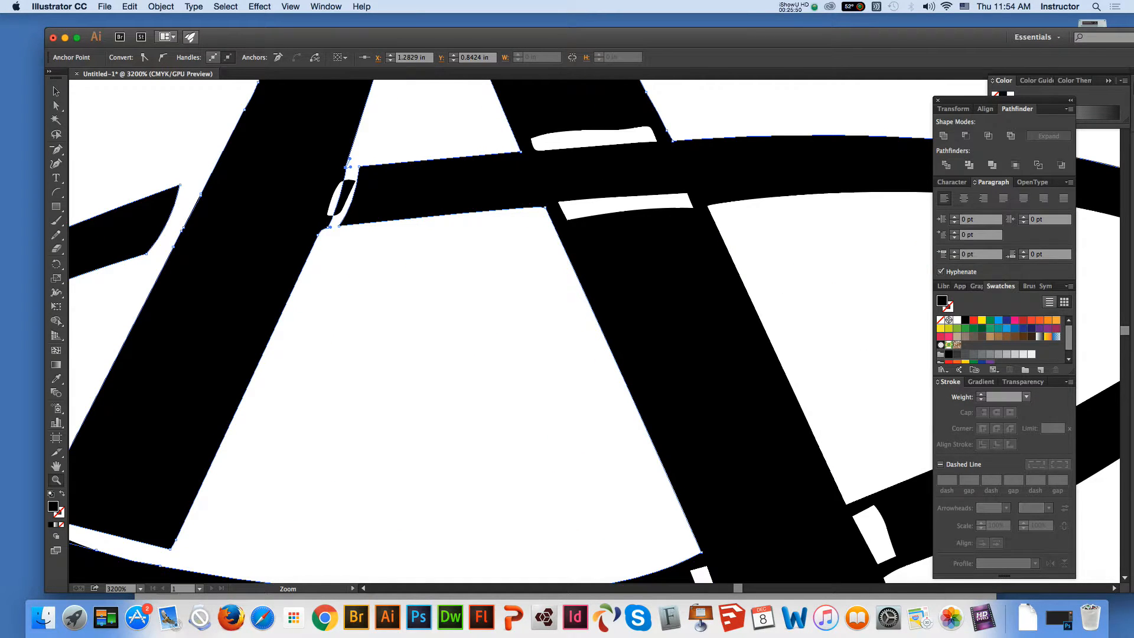
left_click(56, 149)
left_click(328, 227)
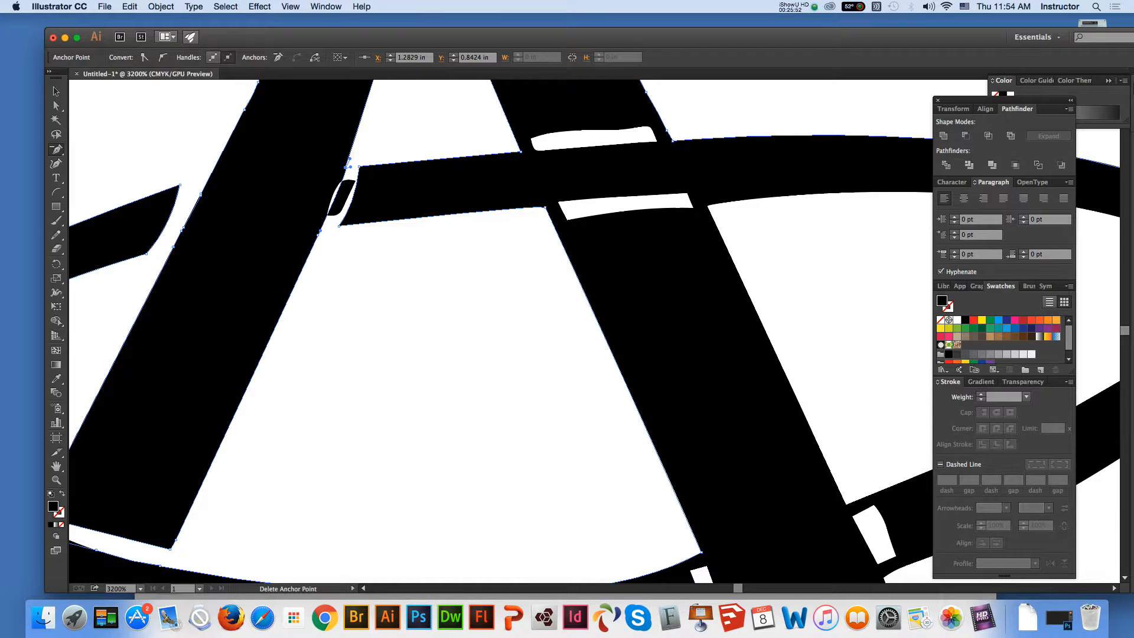
left_click(349, 167)
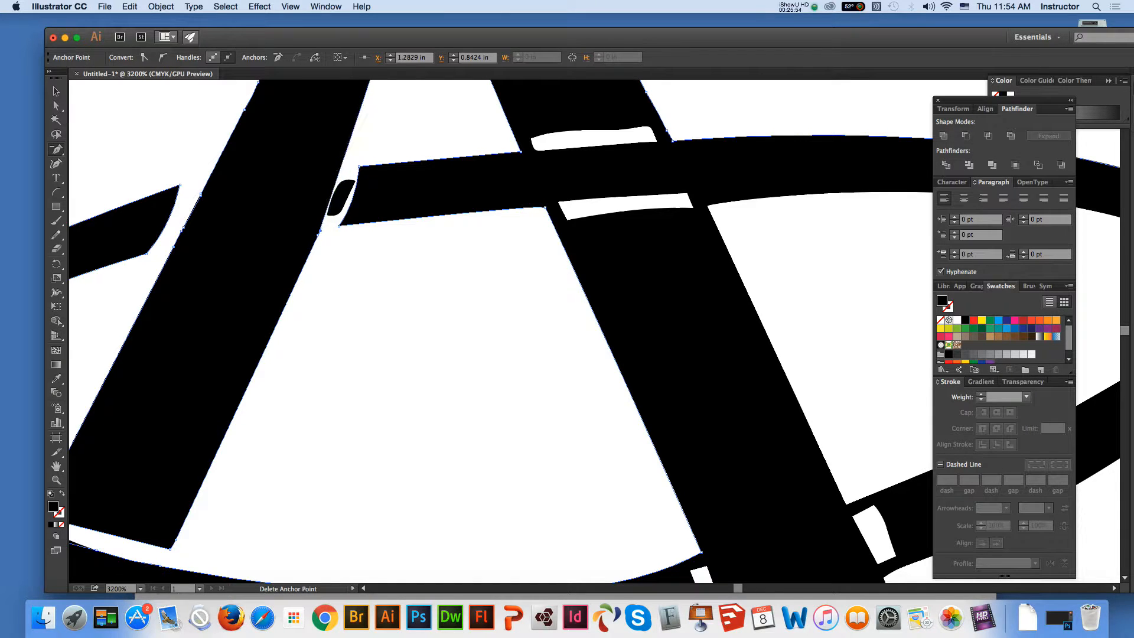
left_click(318, 232)
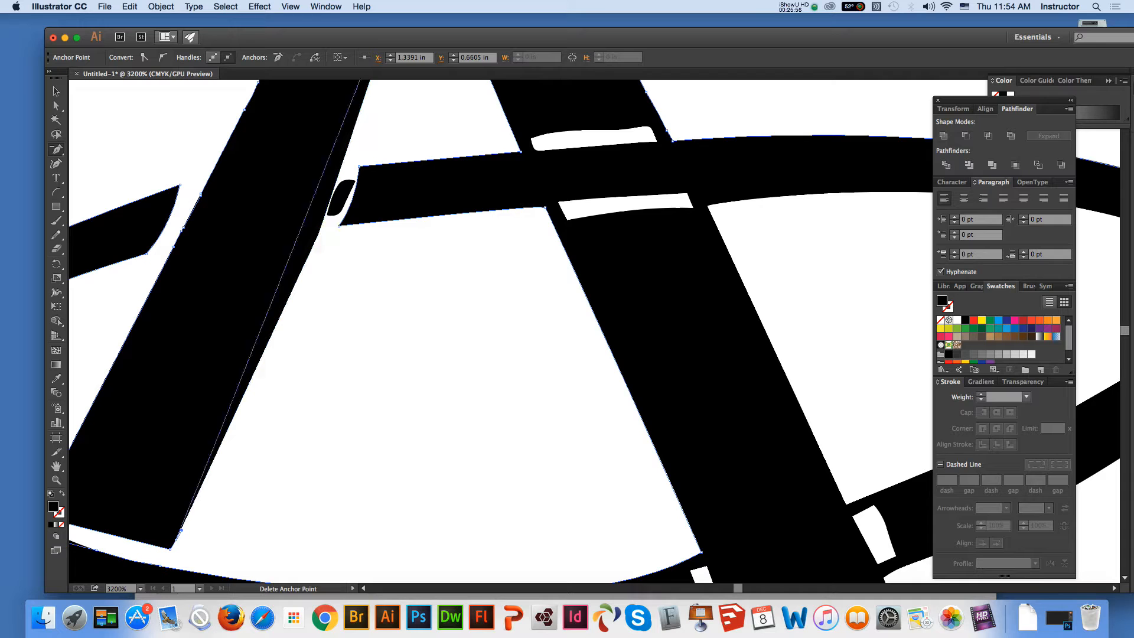
Delete the leftover black fragment, including its anchor points, between the A's left leg and the oval's cut end
key("a")
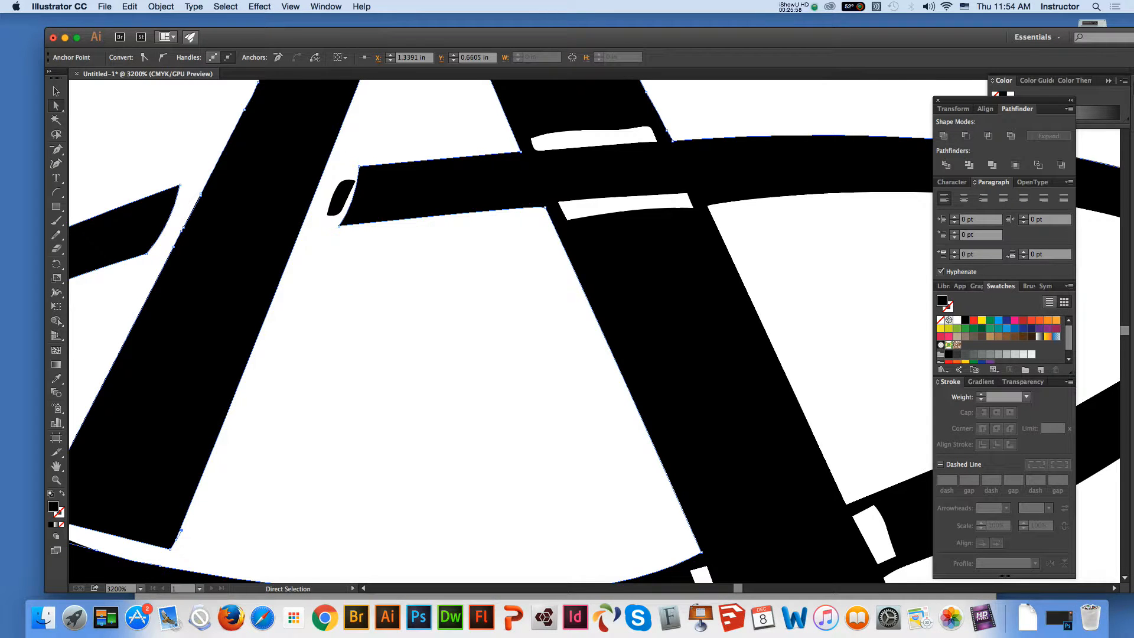
key("super+a")
key("minus")
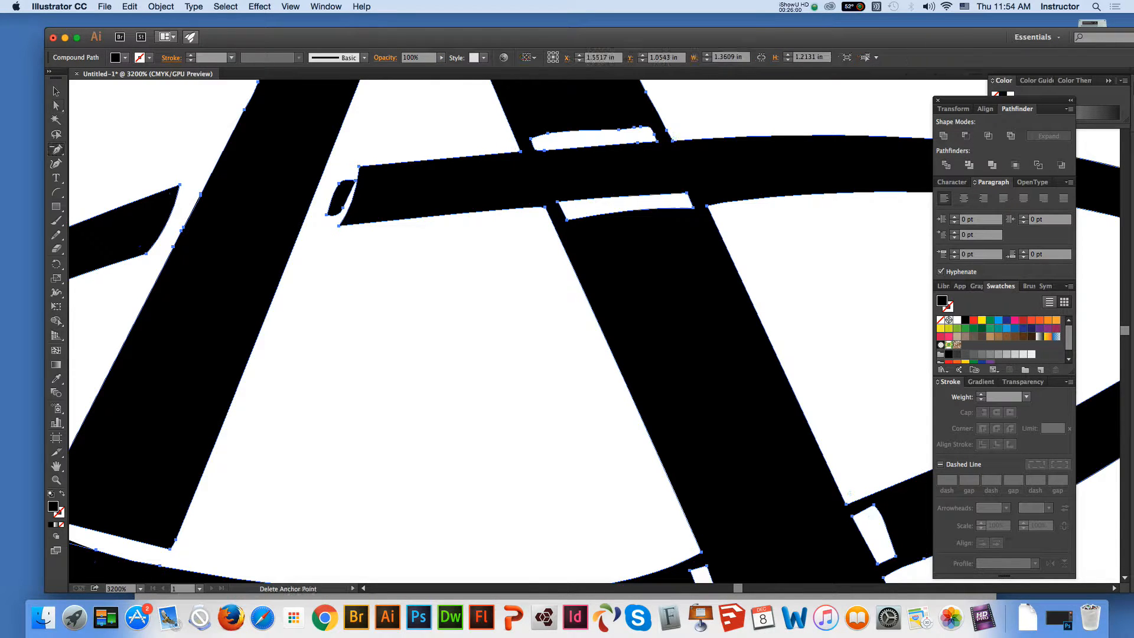
left_click(339, 183)
left_click(342, 207)
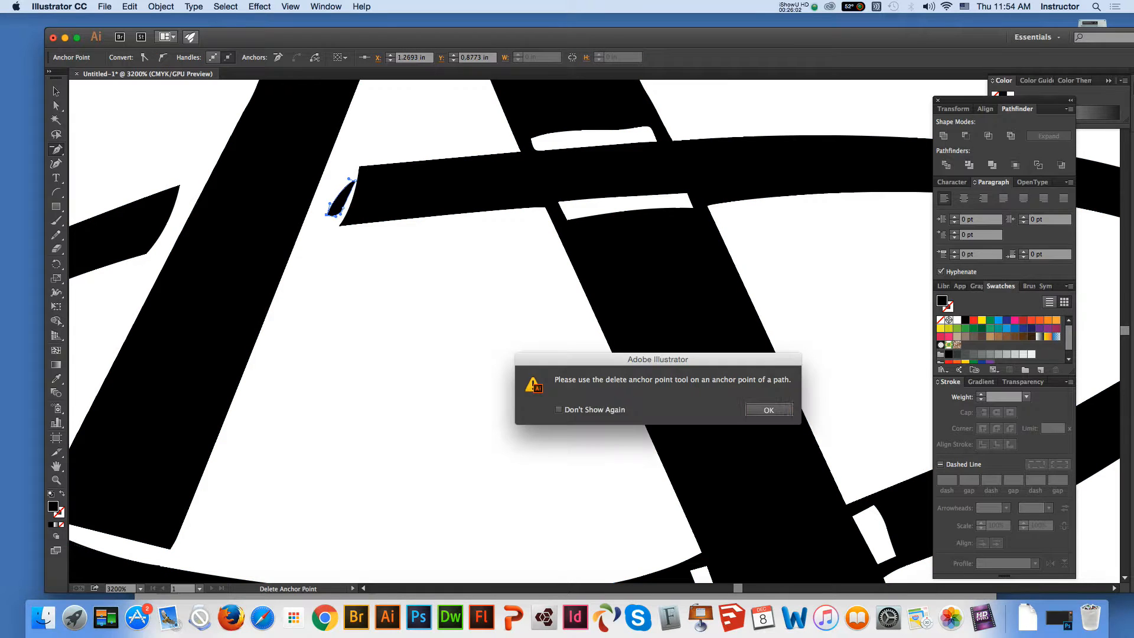
key("Return")
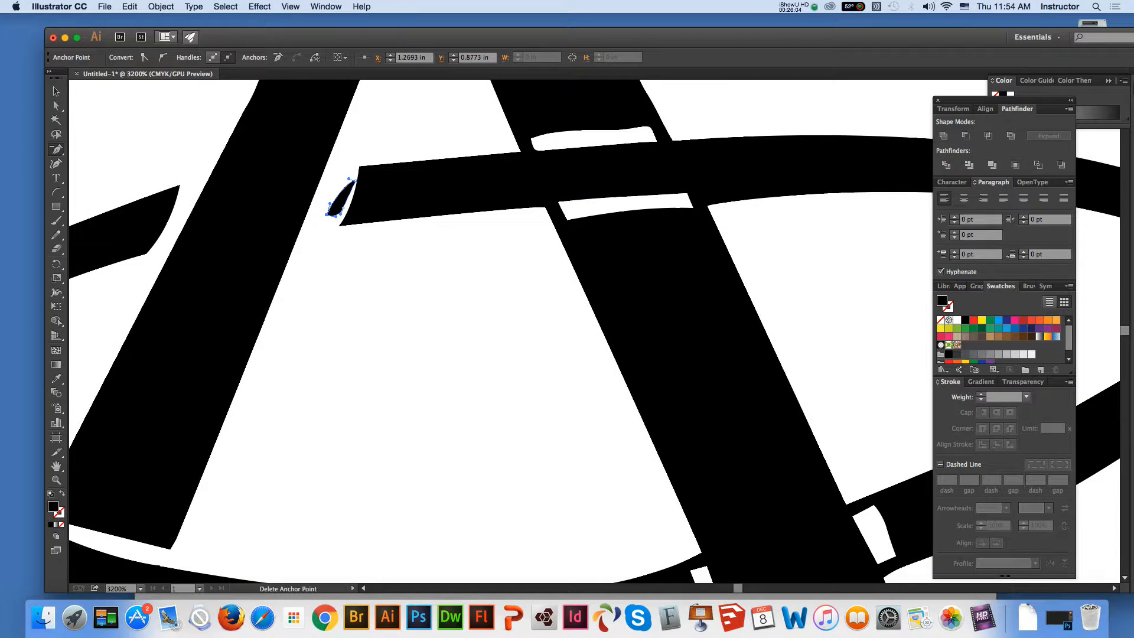
left_click(343, 208)
key("Return")
left_click(342, 208)
left_click(56, 106)
left_click(368, 257)
left_click(338, 195)
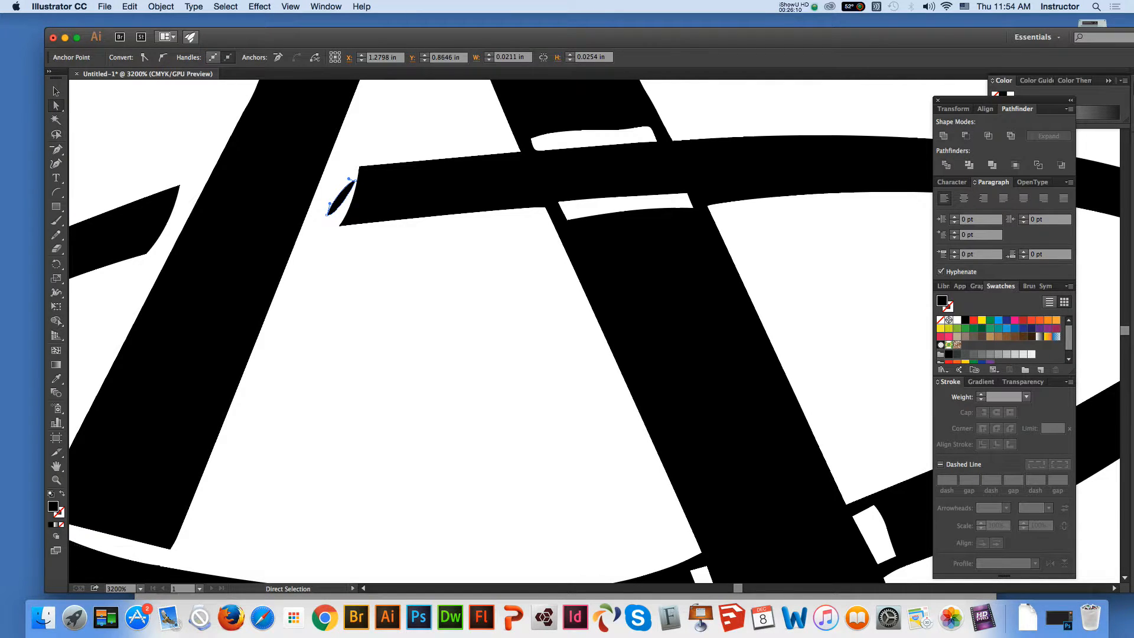
key("Delete")
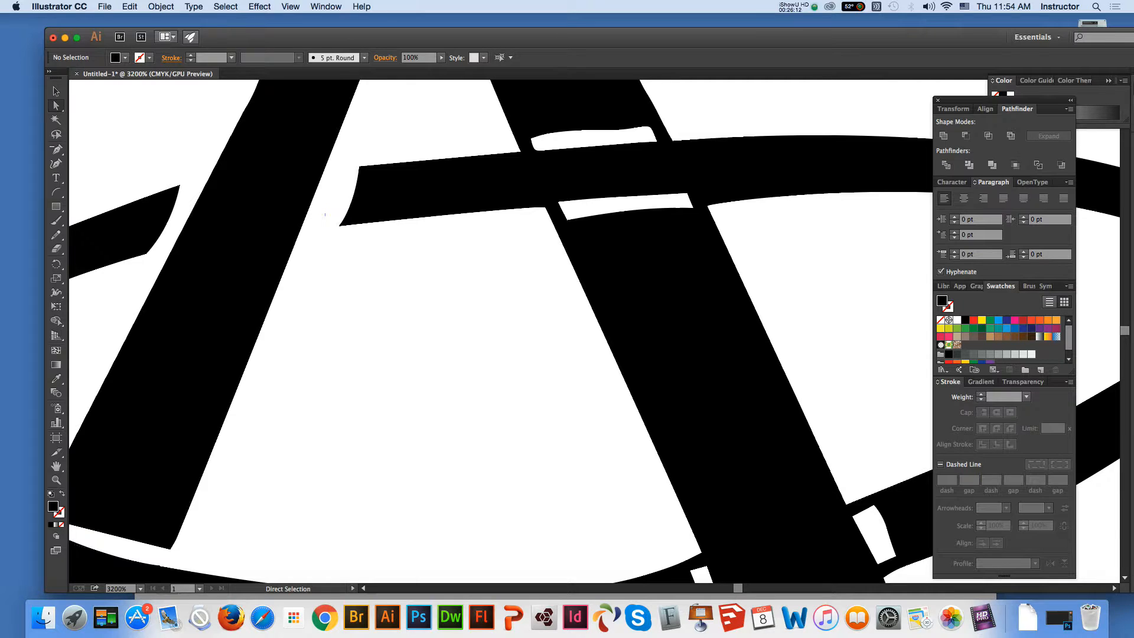
left_click(56, 466)
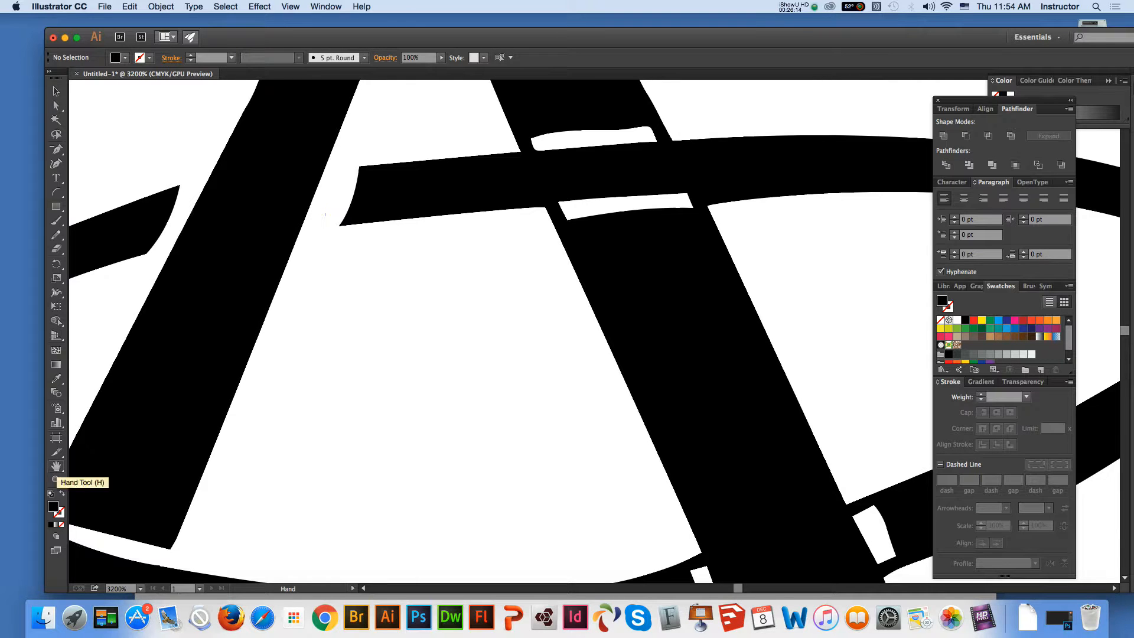
key("super+minus")
key("super+minus")
key("super+minus")
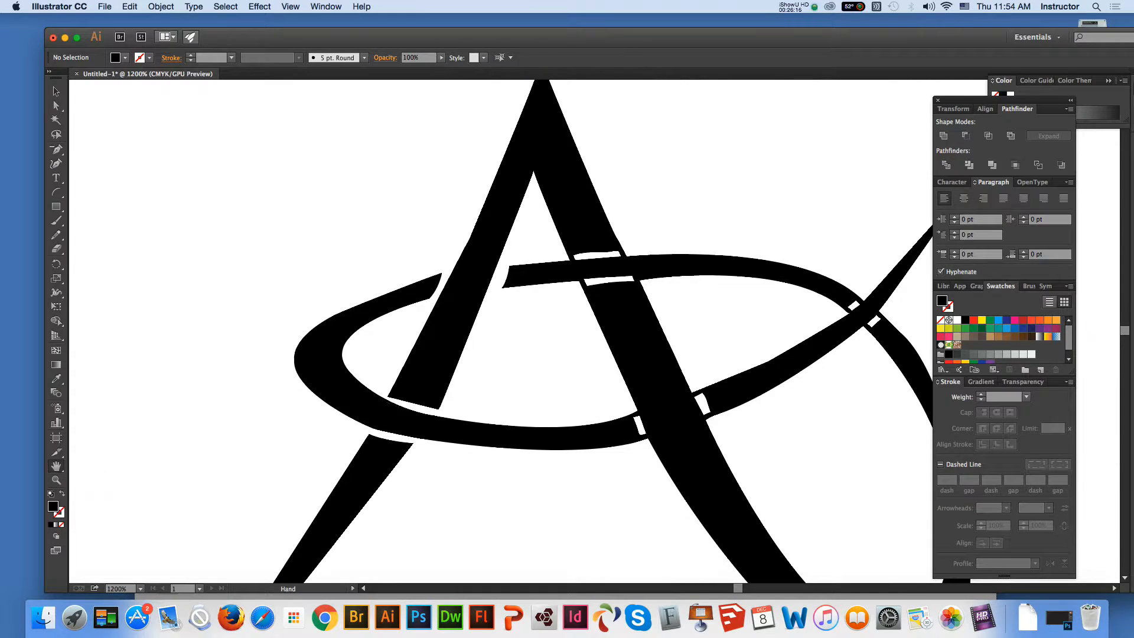
left_click_drag(532, 336, 356, 342)
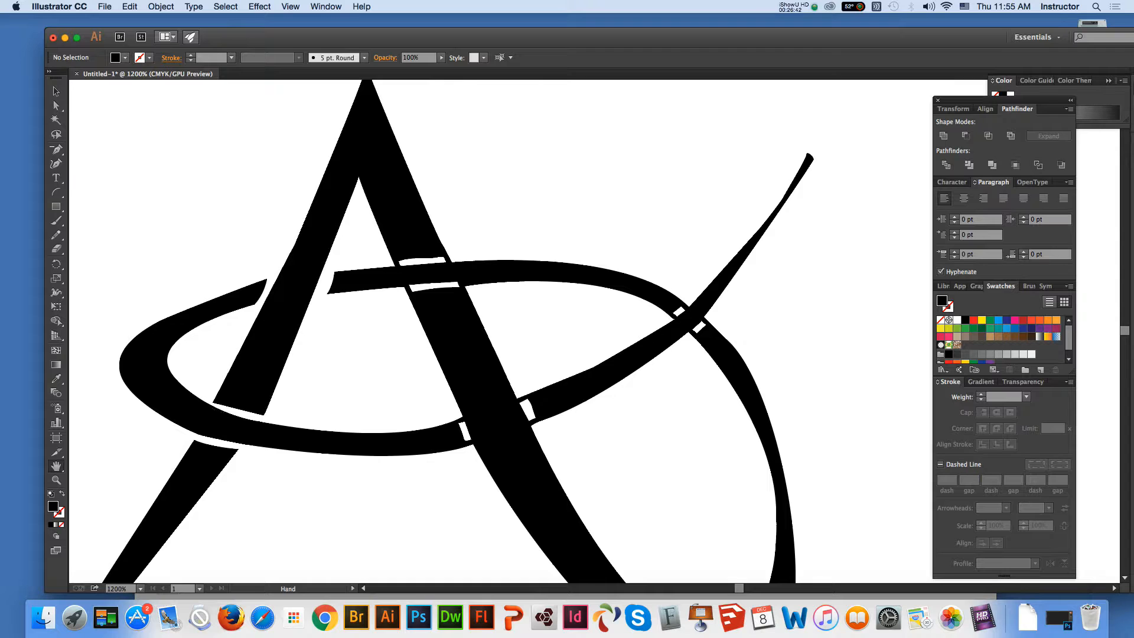
Draw a shallow arc across the A's right leg just above the oval
left_click(56, 480)
left_click(524, 359)
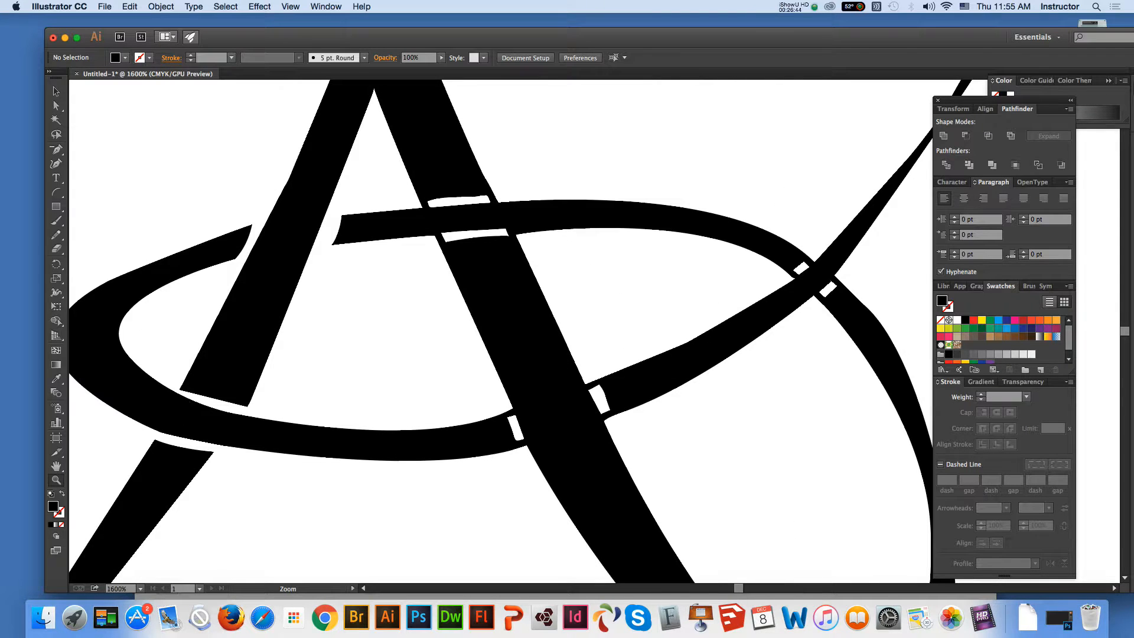
left_click(56, 192)
left_click_drag(384, 191, 508, 195)
Reposition both ends of the arc so it follows the oval's upper edge beyond the leg, and divide all the artwork with it
left_click(56, 106)
left_click_drag(384, 189, 400, 190)
left_click(542, 159)
left_click_drag(522, 195, 402, 197)
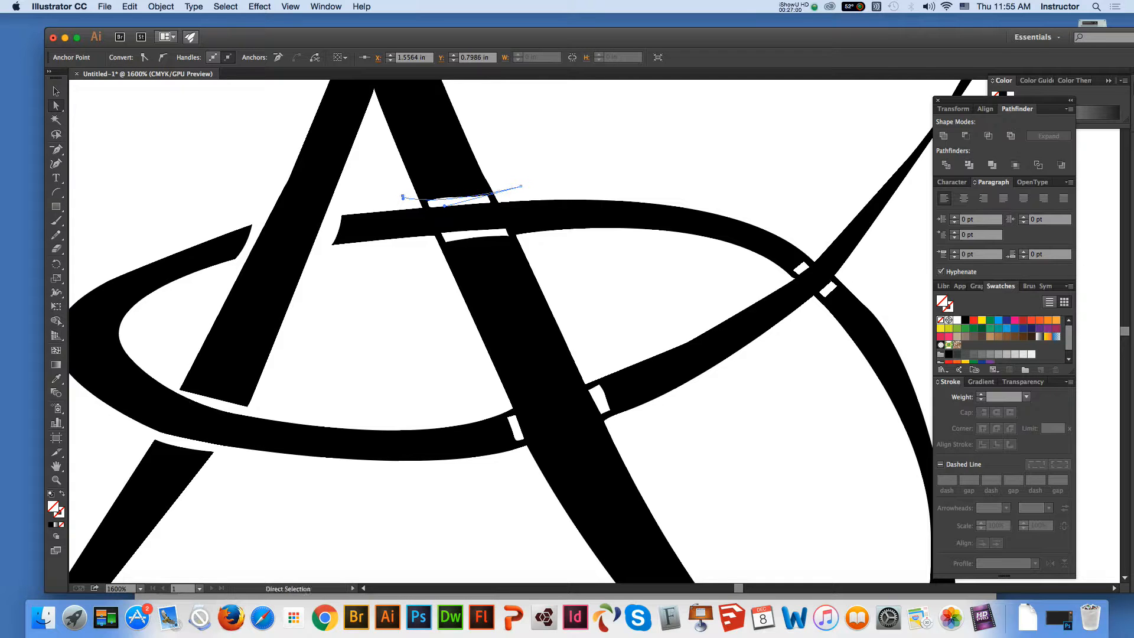
key("v")
key("super+a")
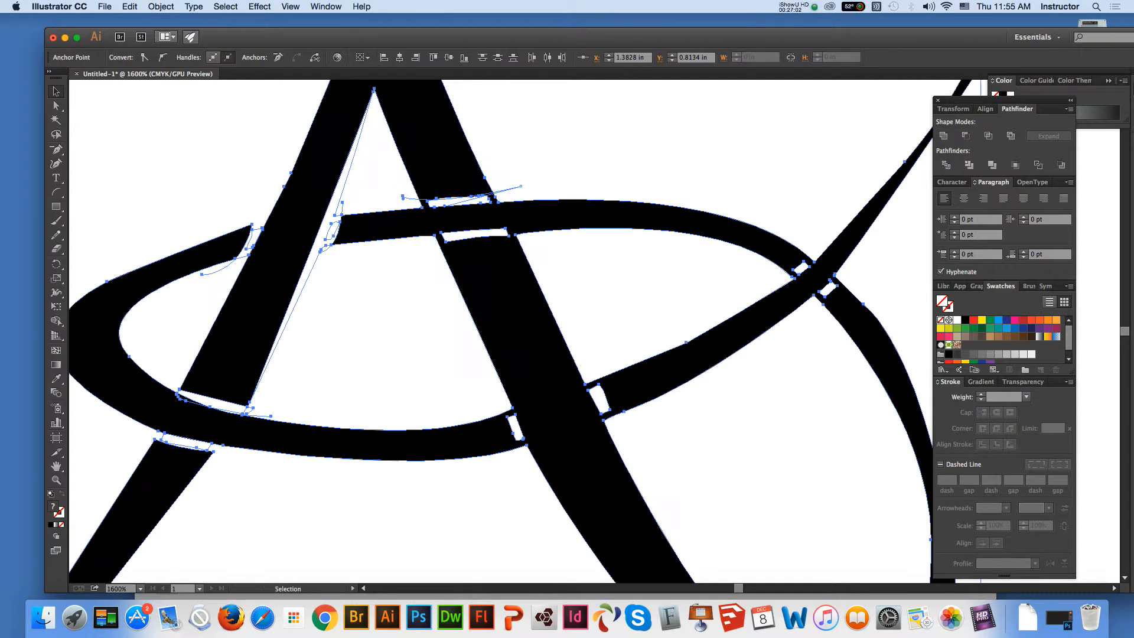
key("super+shift+a")
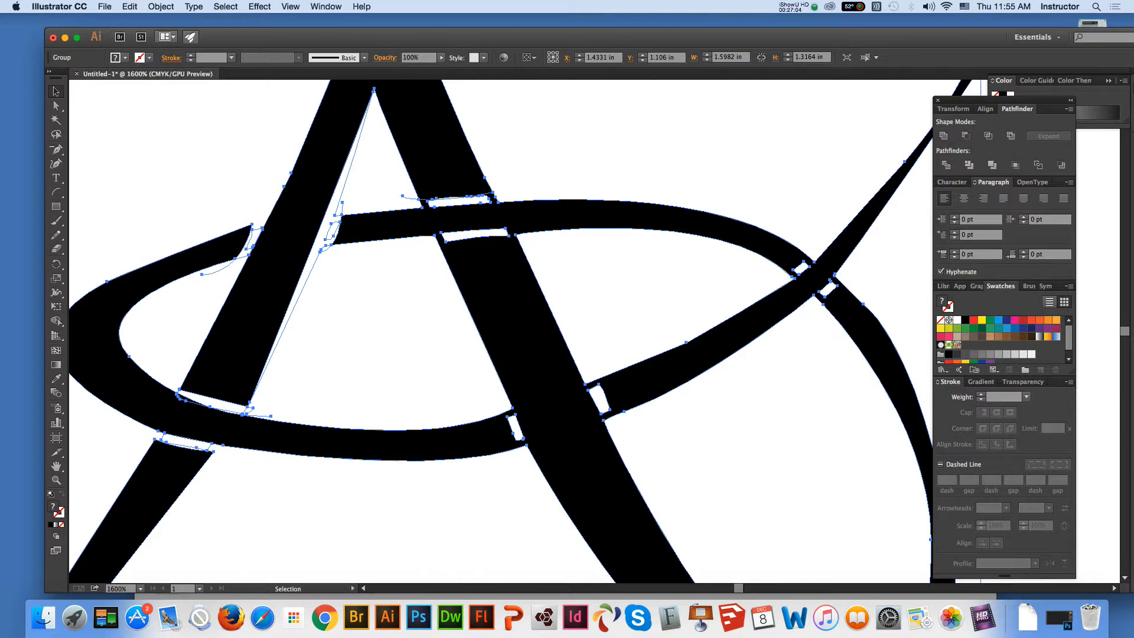
Delete anchor points at the left end and along the new cut above the oval to open the gap in the A's right leg
key("a")
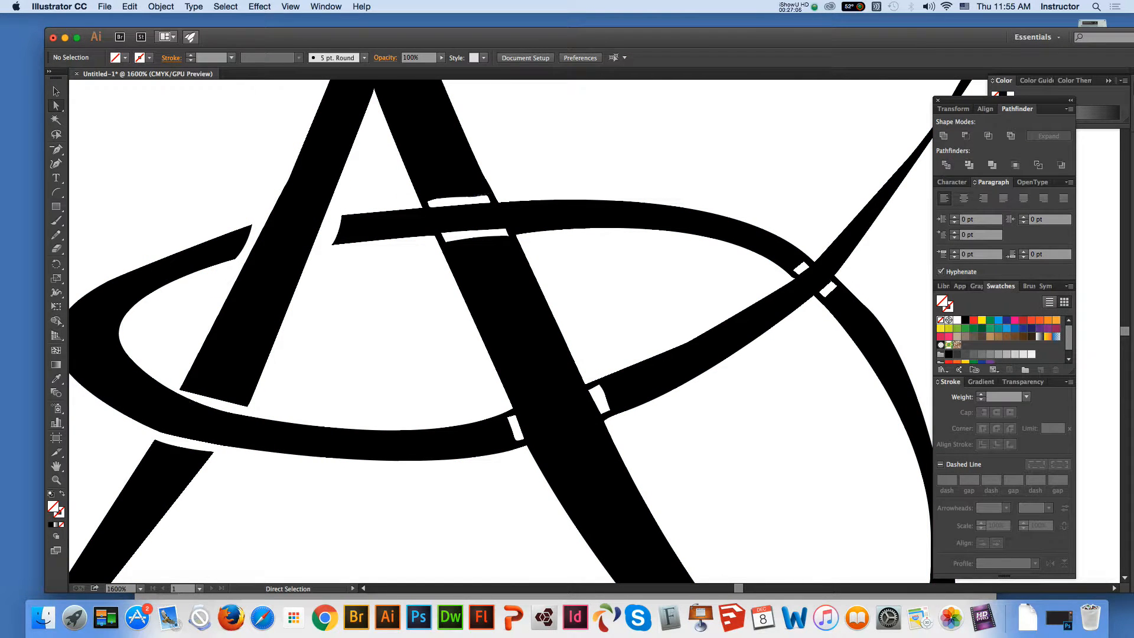
key("super+a")
key("minus")
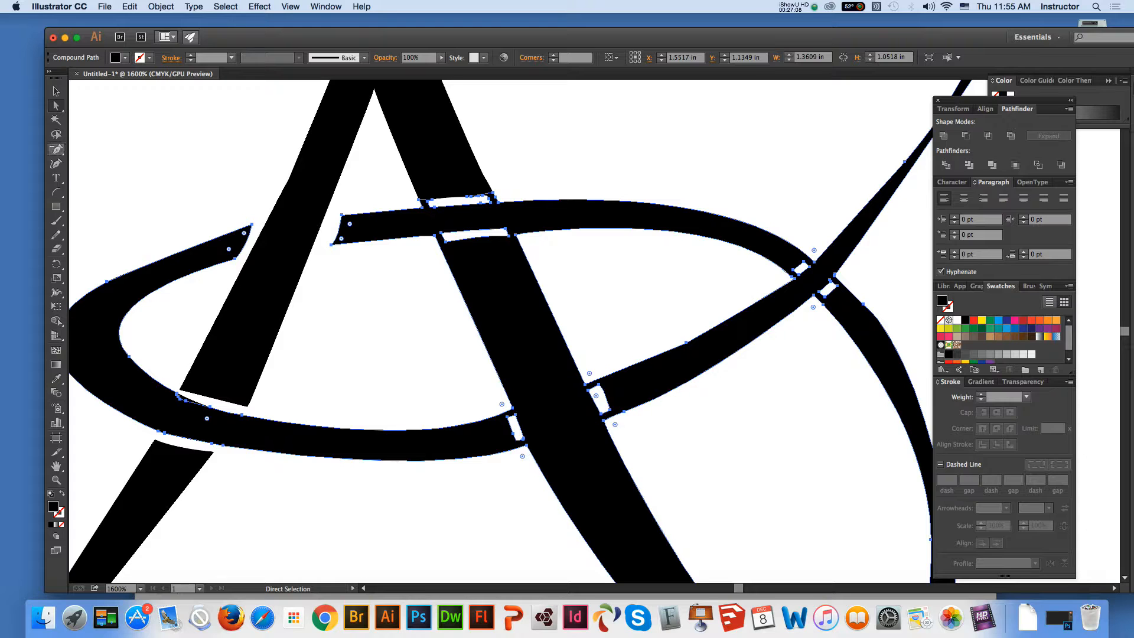
left_click(418, 200)
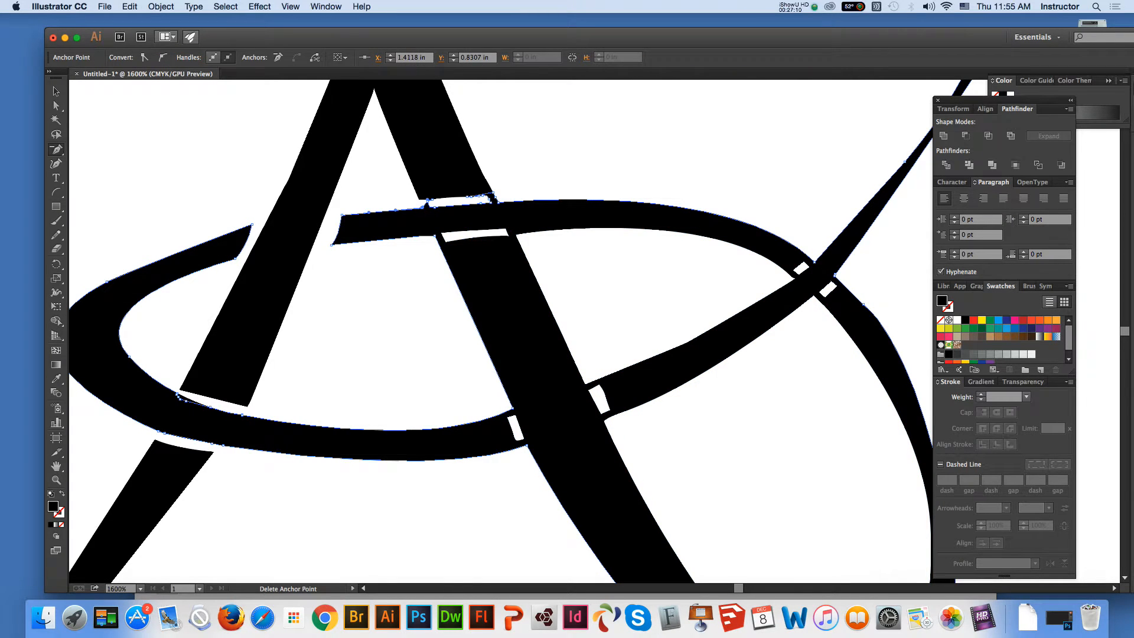
left_click(428, 204)
left_click(428, 201)
left_click(472, 196)
left_click(479, 196)
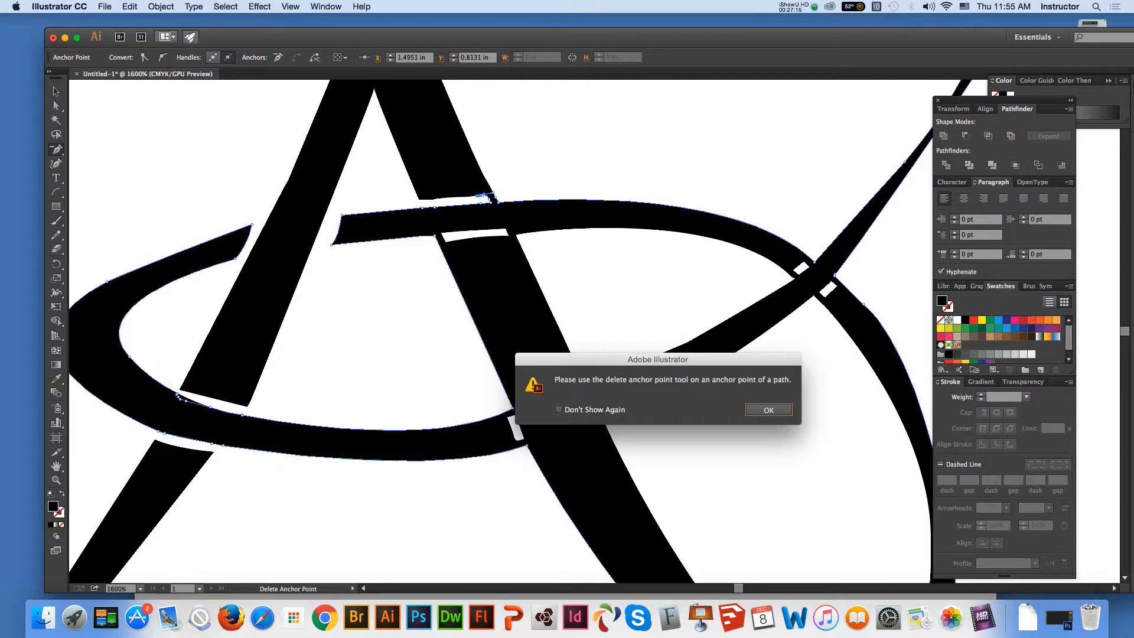
key("Return")
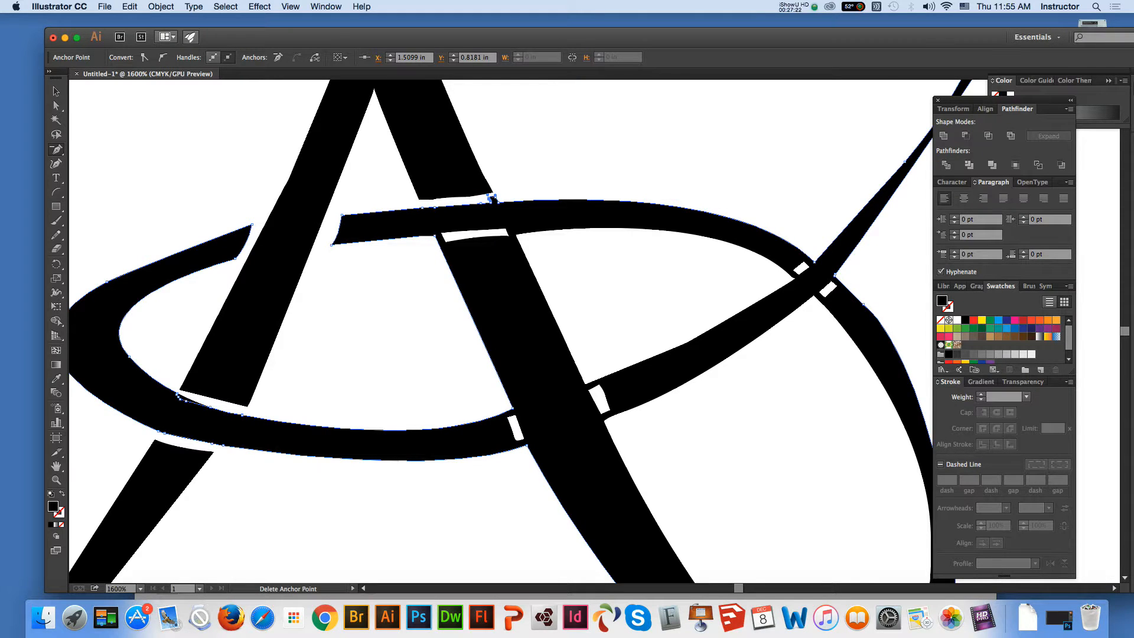
Delete the leftover anchor points at the right end of the gap above the oval, beside the A's right leg
left_click(489, 197)
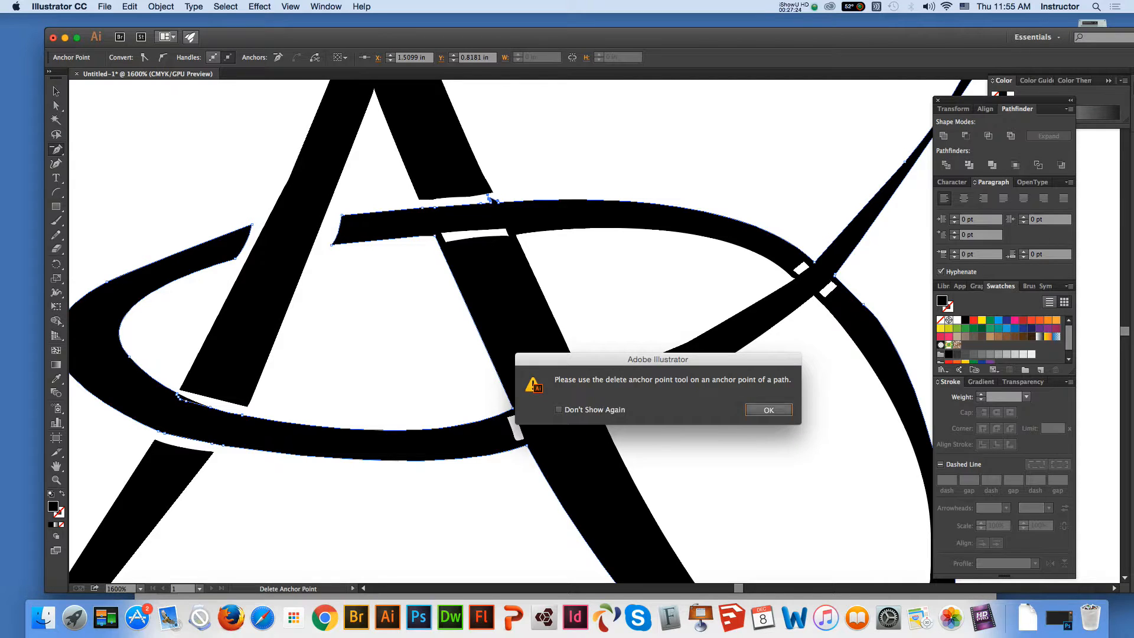
key("Return")
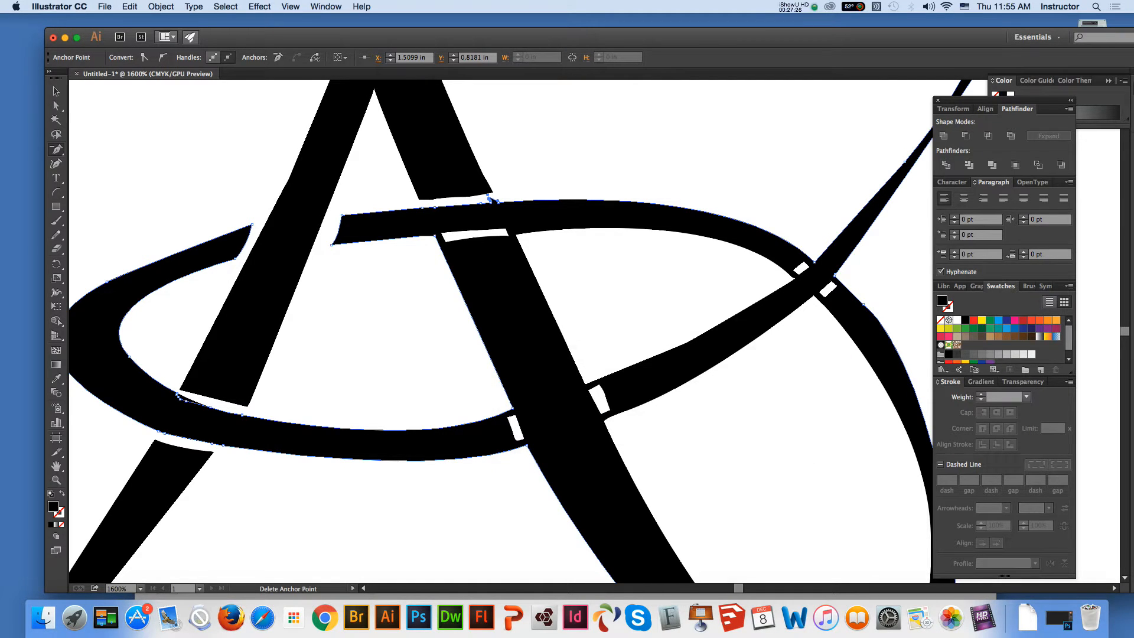
left_click(489, 197)
key("Return")
left_click(489, 198)
left_click(489, 201)
left_click(489, 200)
key("Return")
Delete the surplus anchor points along the oval's upper edge below the gap to smooth its outline
left_click(436, 207)
left_click(422, 207)
left_click(488, 202)
left_click(498, 201)
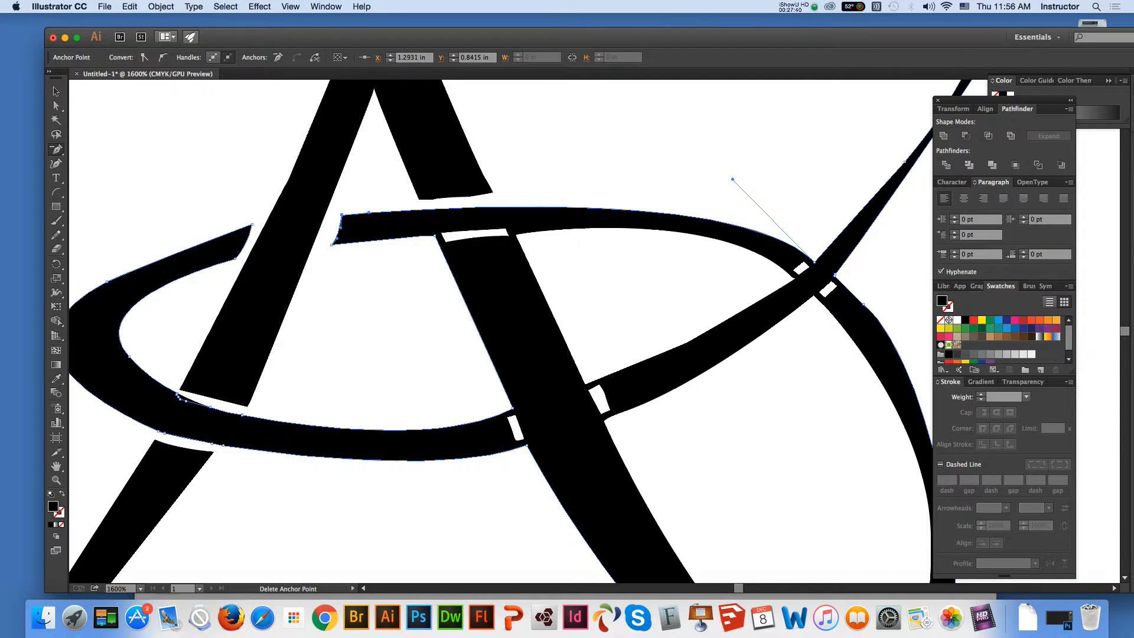
left_click(56, 91)
left_click(172, 150)
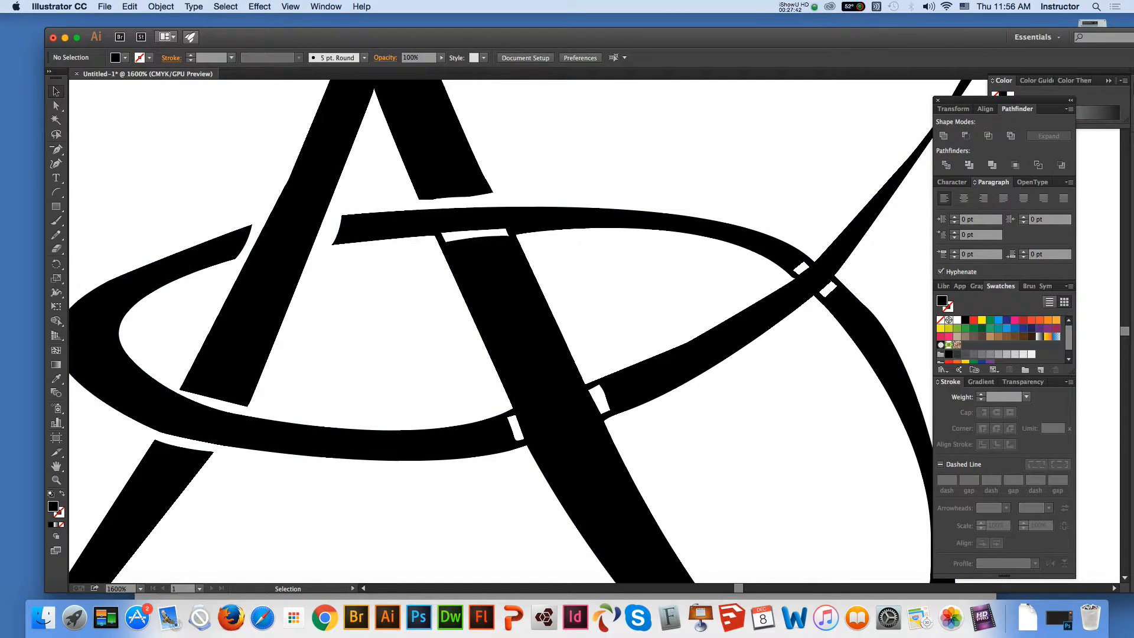
Draw an arc across the A's right leg just below the oval's upper stroke, and divide all the artwork with it
left_click(56, 192)
left_click_drag(410, 245, 534, 227)
key("v")
key("super+a")
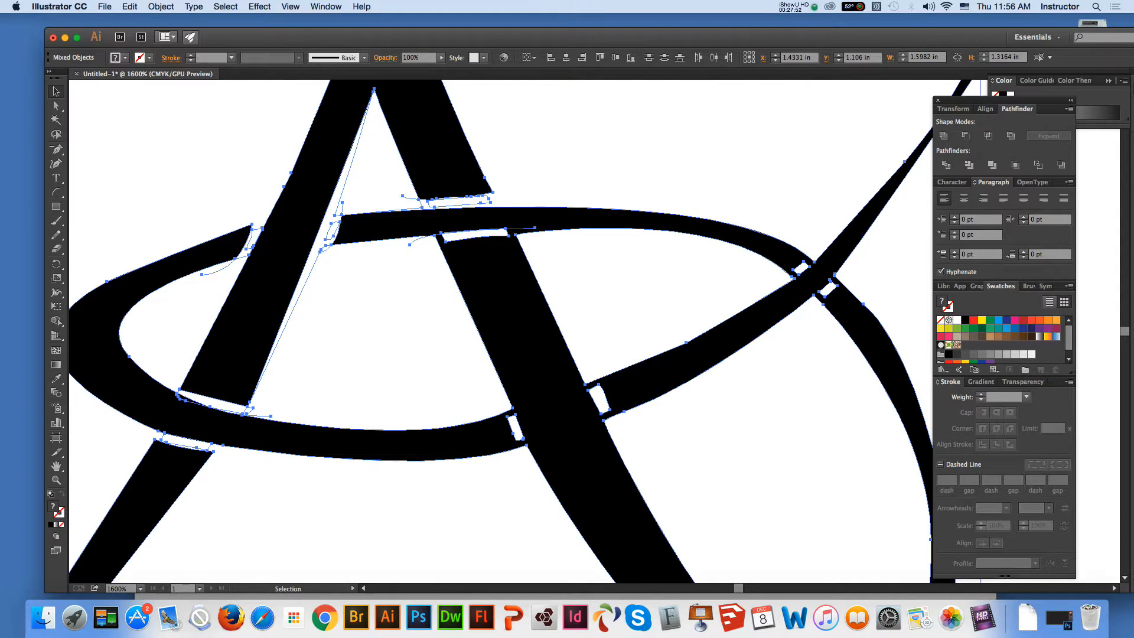
key("super+g")
key("a")
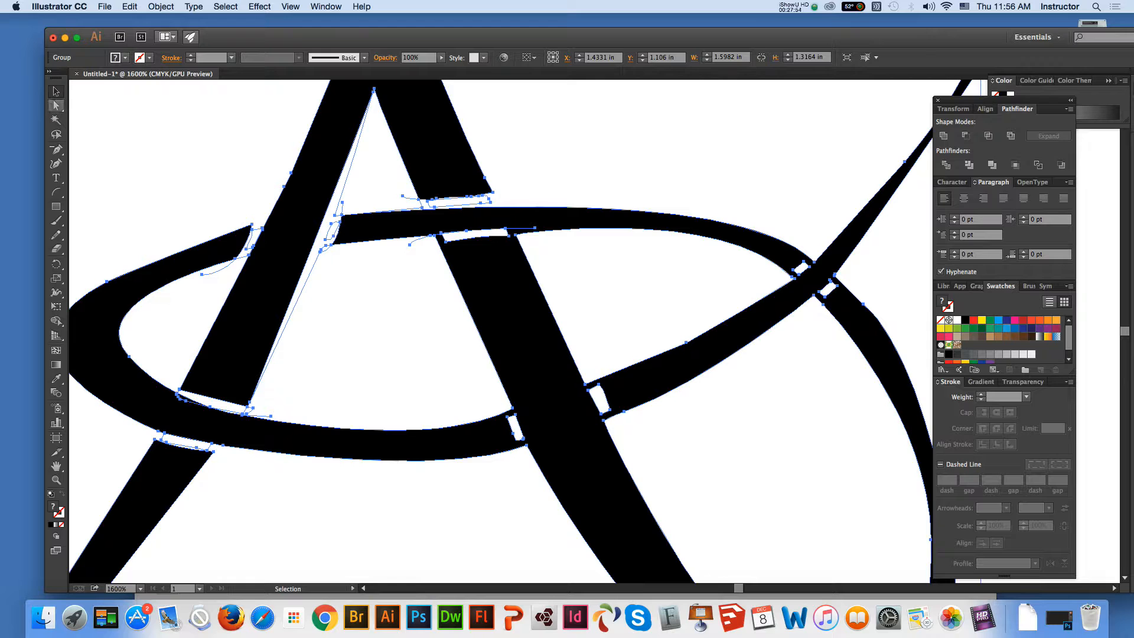
Delete anchor points around the right end of the new cut below the oval's upper stroke
key("super+shift+a")
left_click(441, 234)
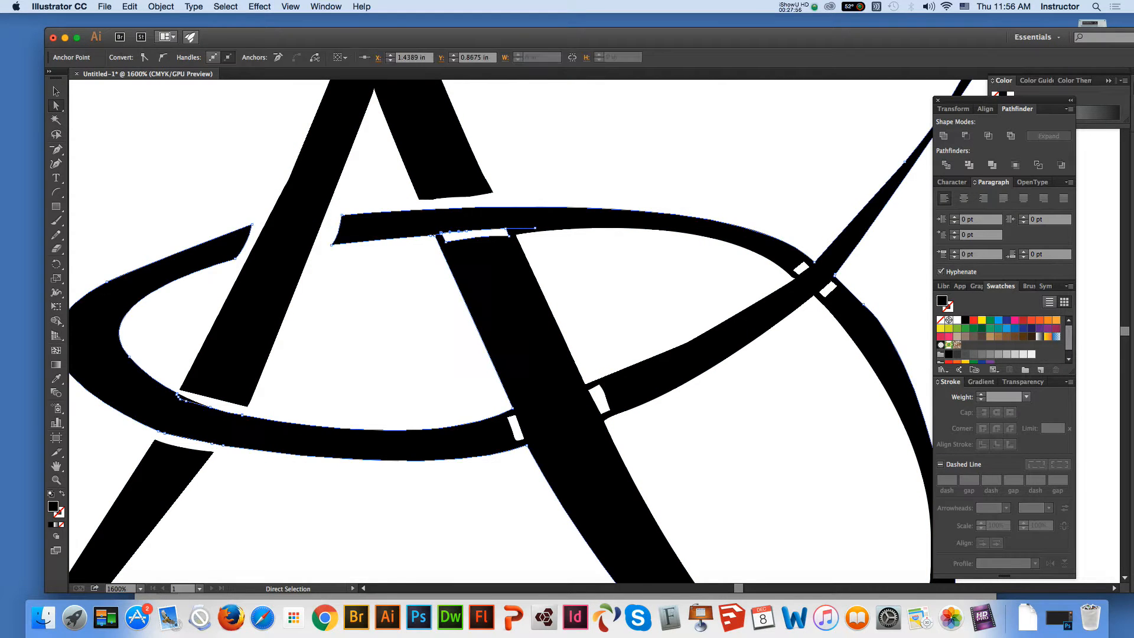
key("super+shift+a")
left_click(518, 238)
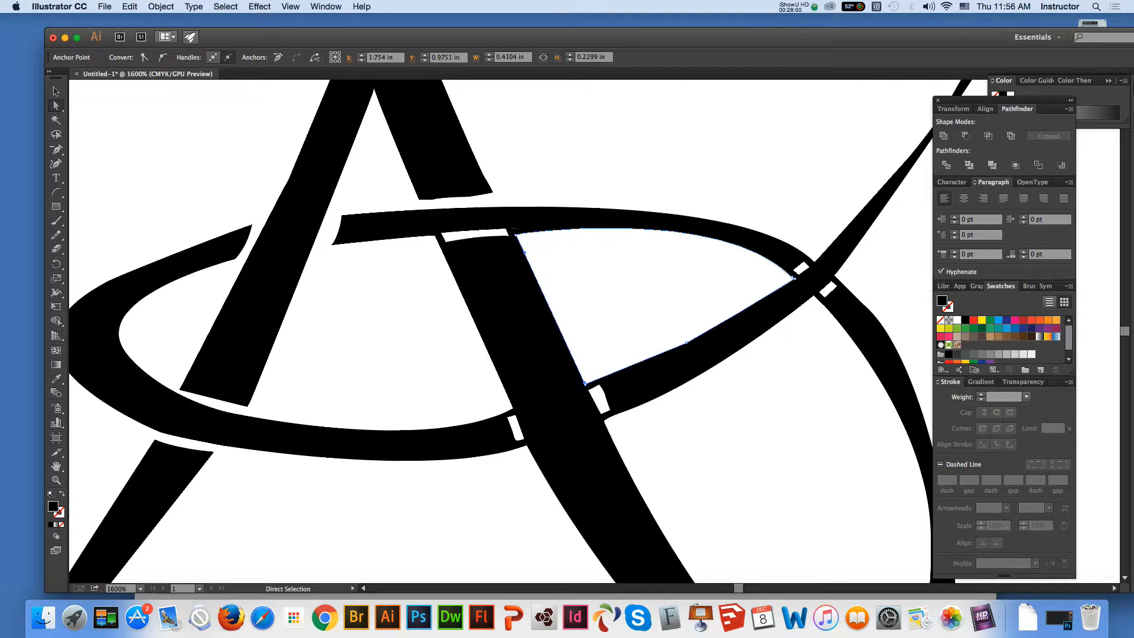
left_click(508, 232)
key("minus")
left_click(507, 230)
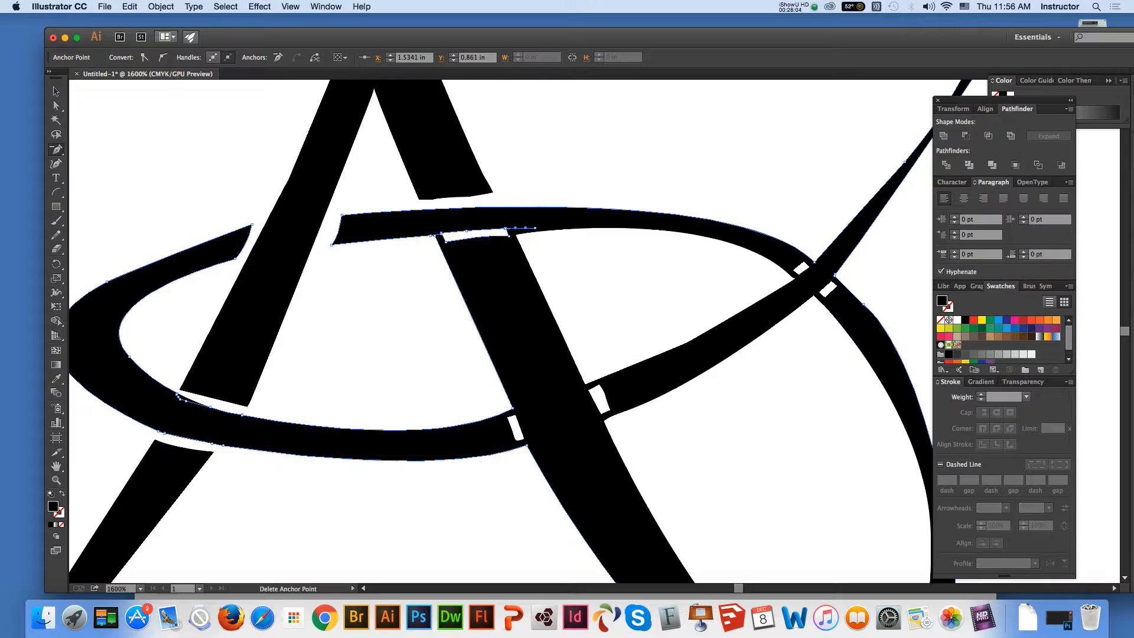
left_click(535, 228)
left_click(506, 228)
left_click(525, 229)
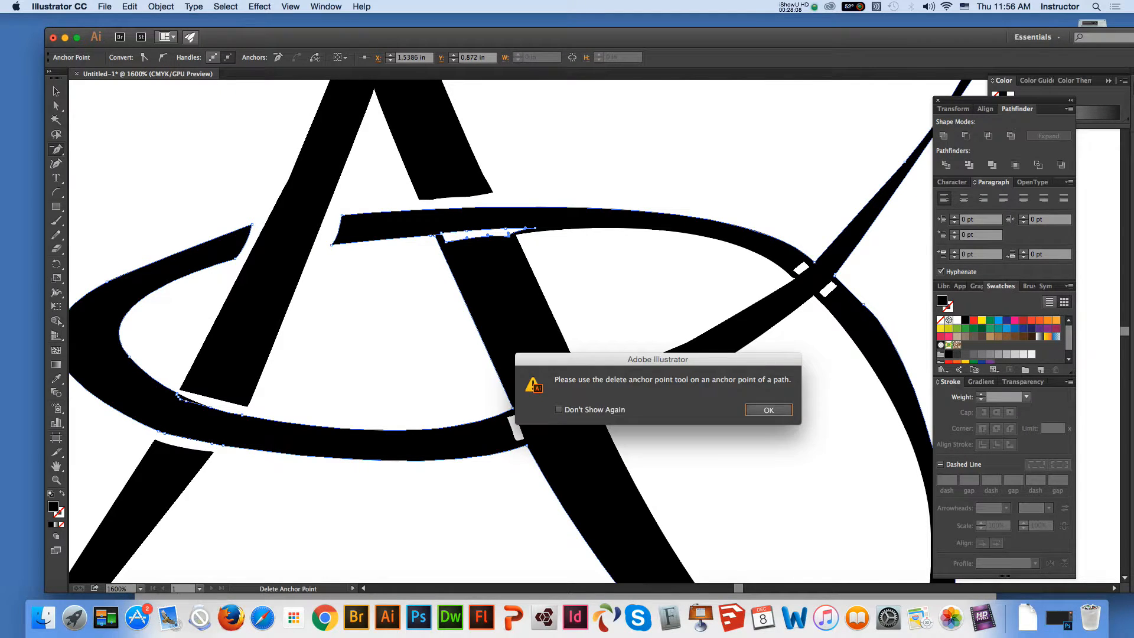
key("Return")
Delete anchor points along the oval's lower edge and at the left end of the cut across the A's right leg
left_click(467, 230)
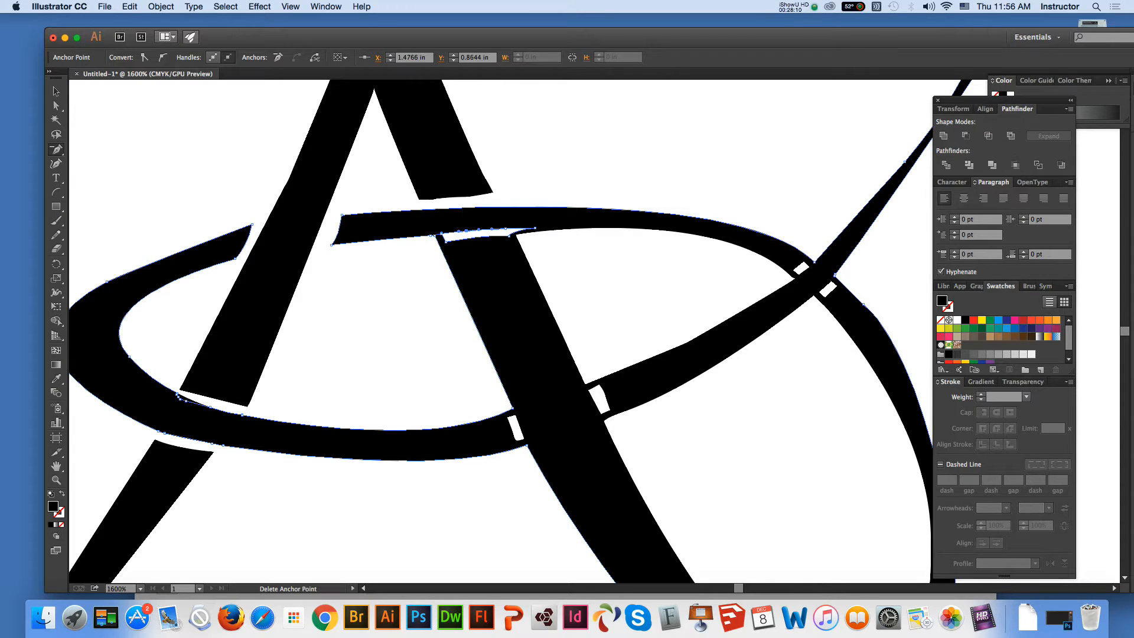
left_click(466, 230)
key("Return")
left_click(441, 233)
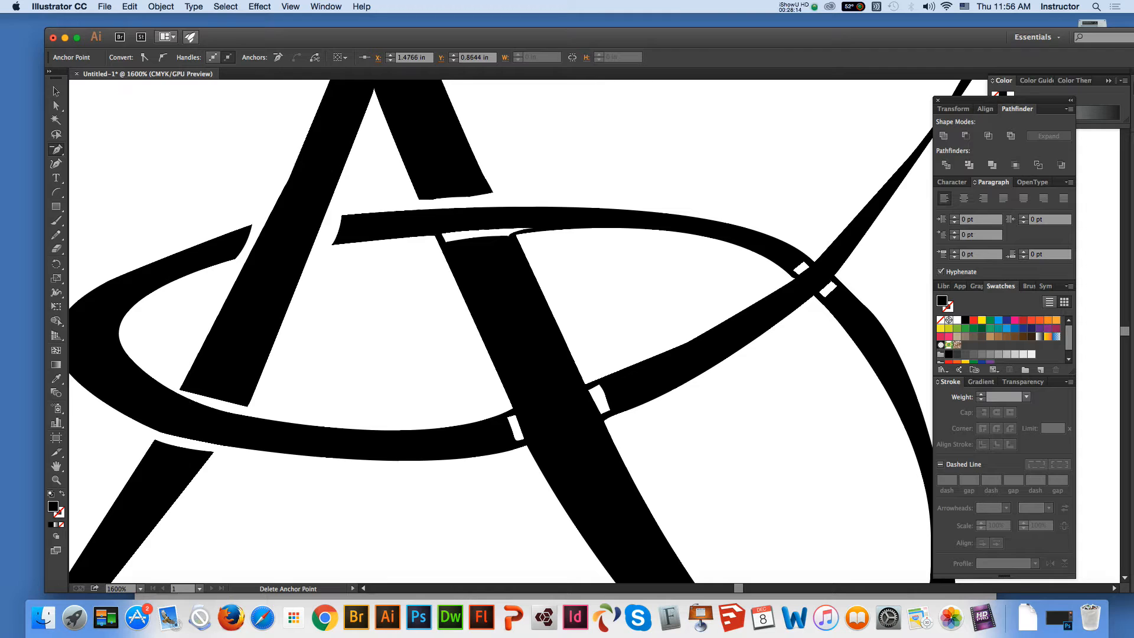
left_click(434, 235)
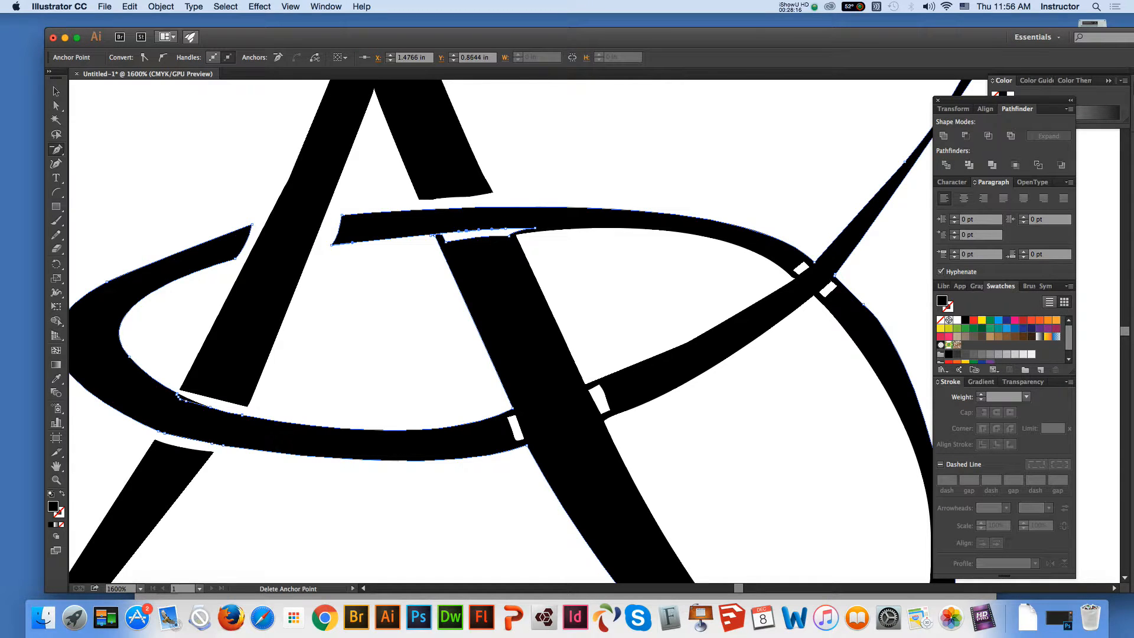
left_click(440, 235)
left_click(444, 238)
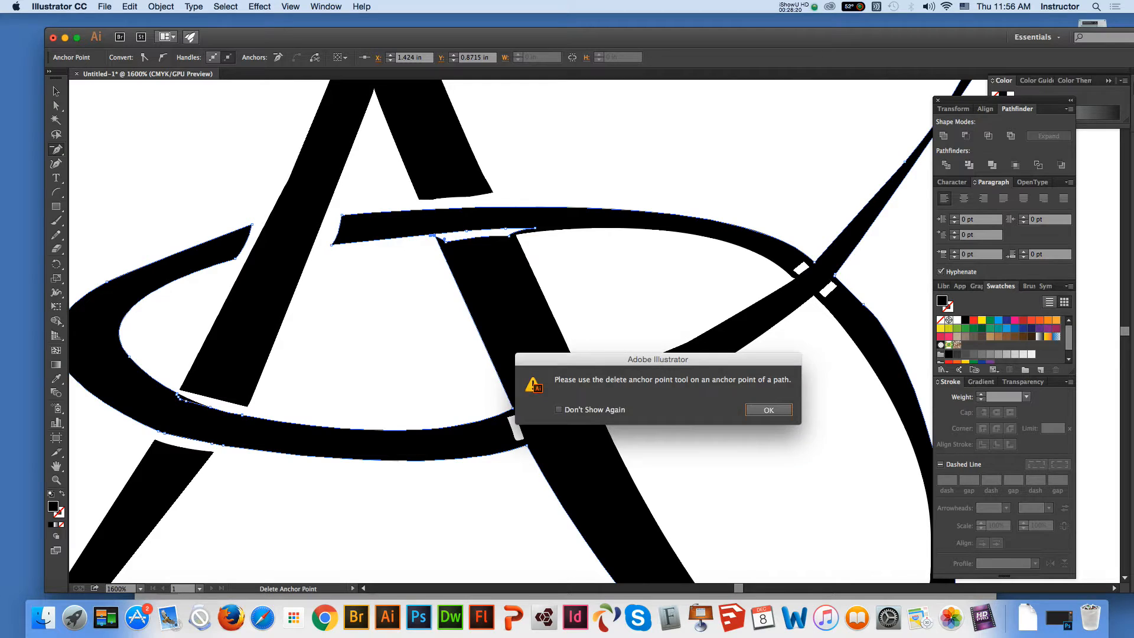
key("Return")
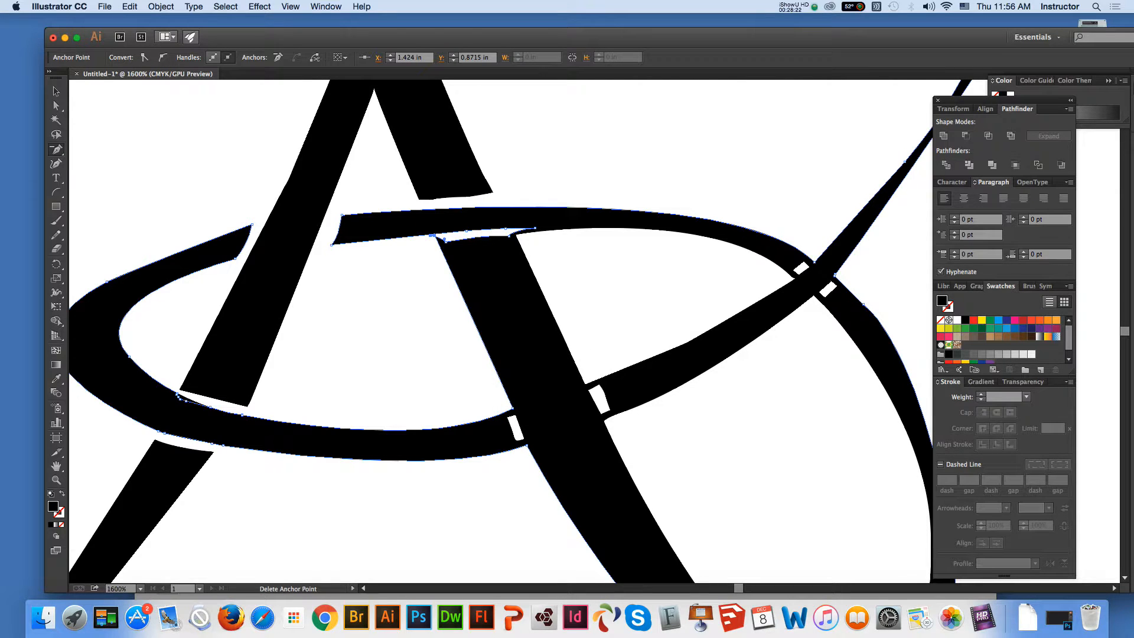
Delete the anchor points forming the black sliver at the left corner of the A's lower right leg to open the gap
key("z")
left_click(657, 252)
key("a")
key("super+shift+a")
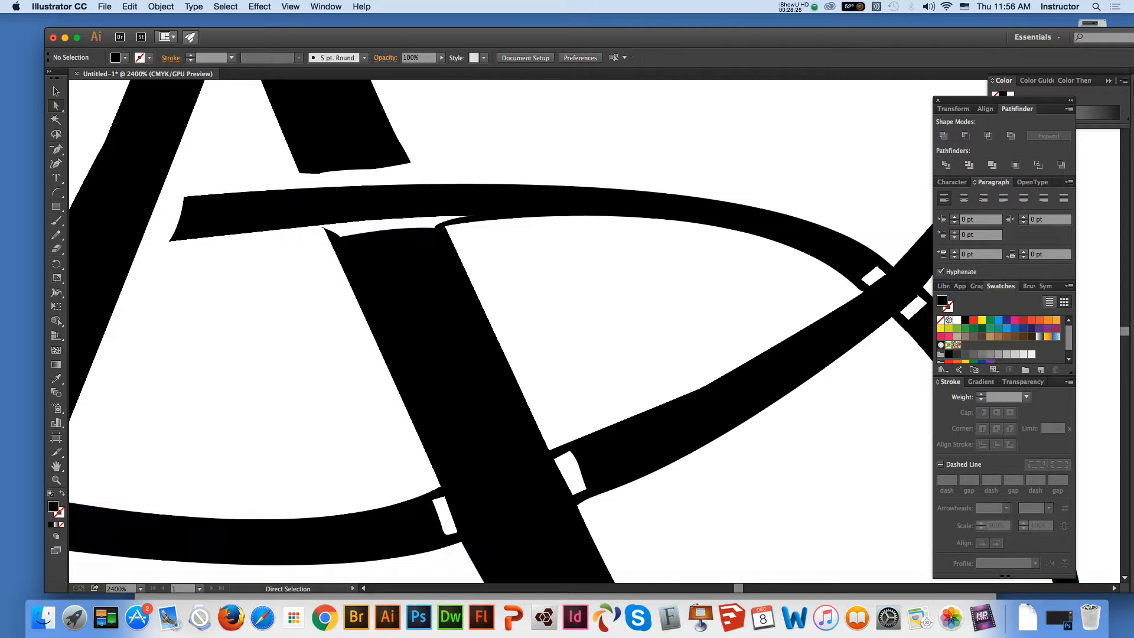
left_click(330, 241)
key("minus")
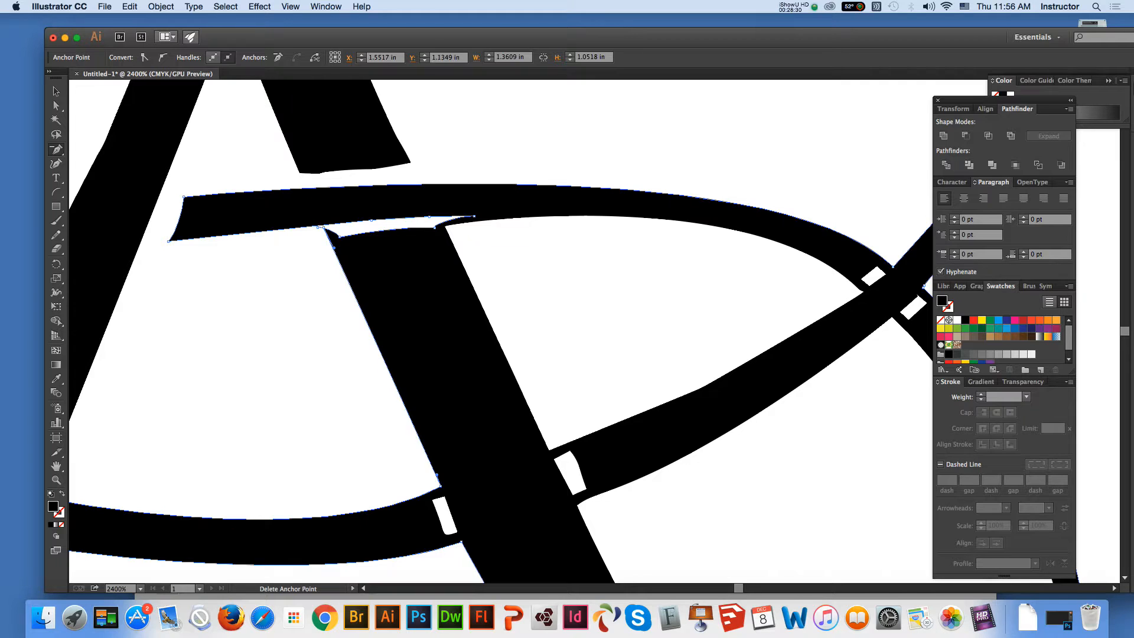
left_click(334, 247)
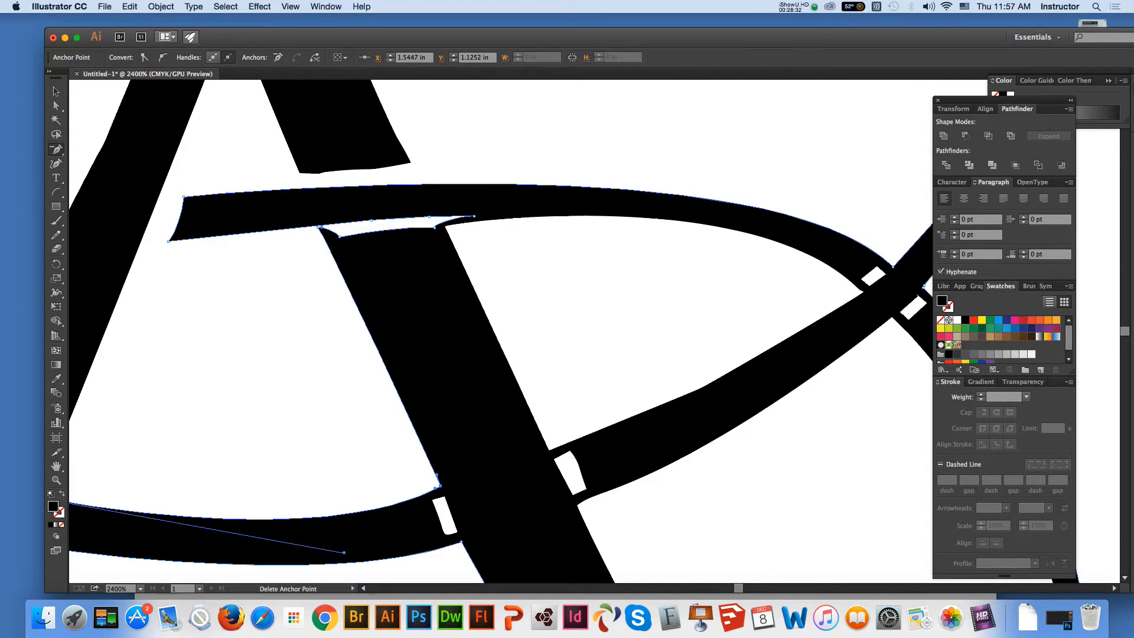
left_click(319, 227)
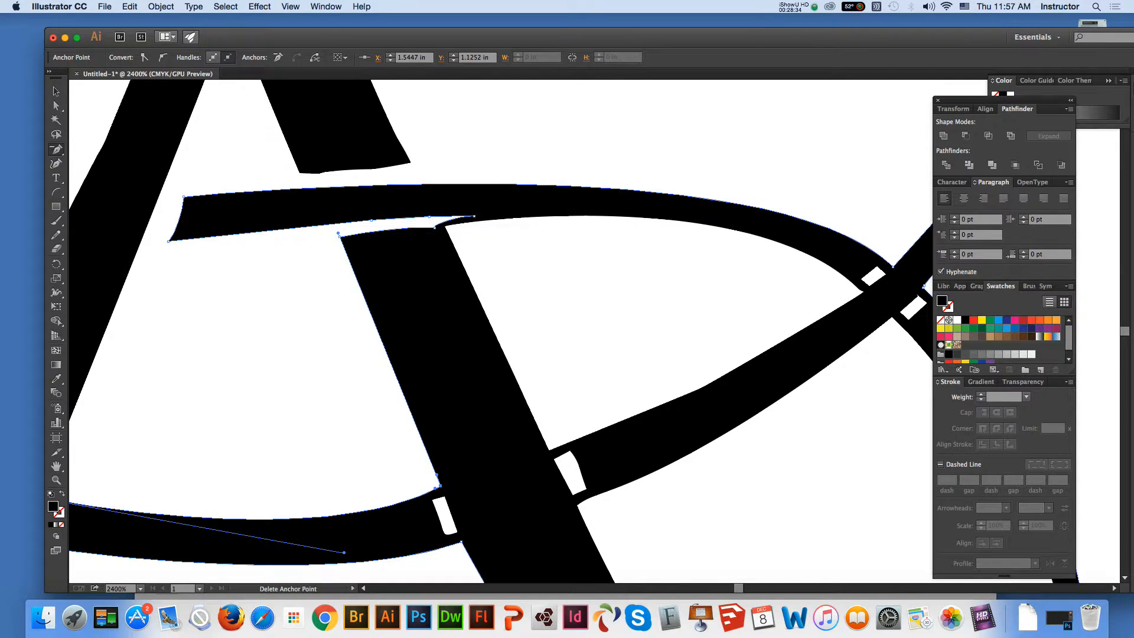
left_click(57, 91)
left_click(248, 319)
Delete surplus anchor points along the cut bottom edge of the A's upper right leg to smooth it
key("a")
left_click(319, 173)
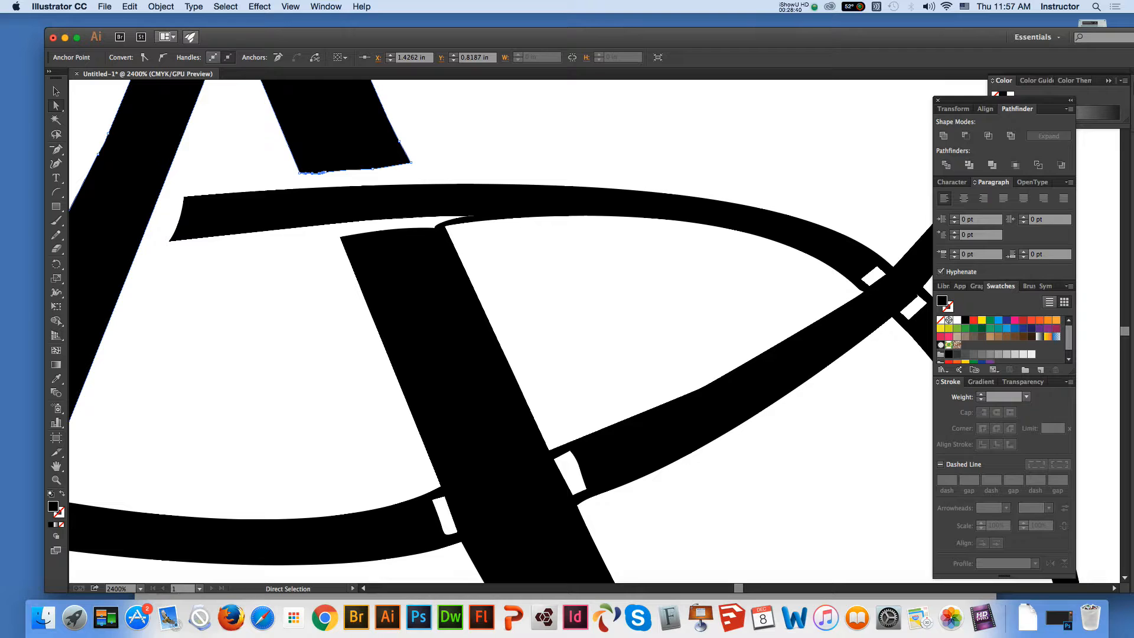
key("minus")
left_click(325, 172)
left_click(319, 173)
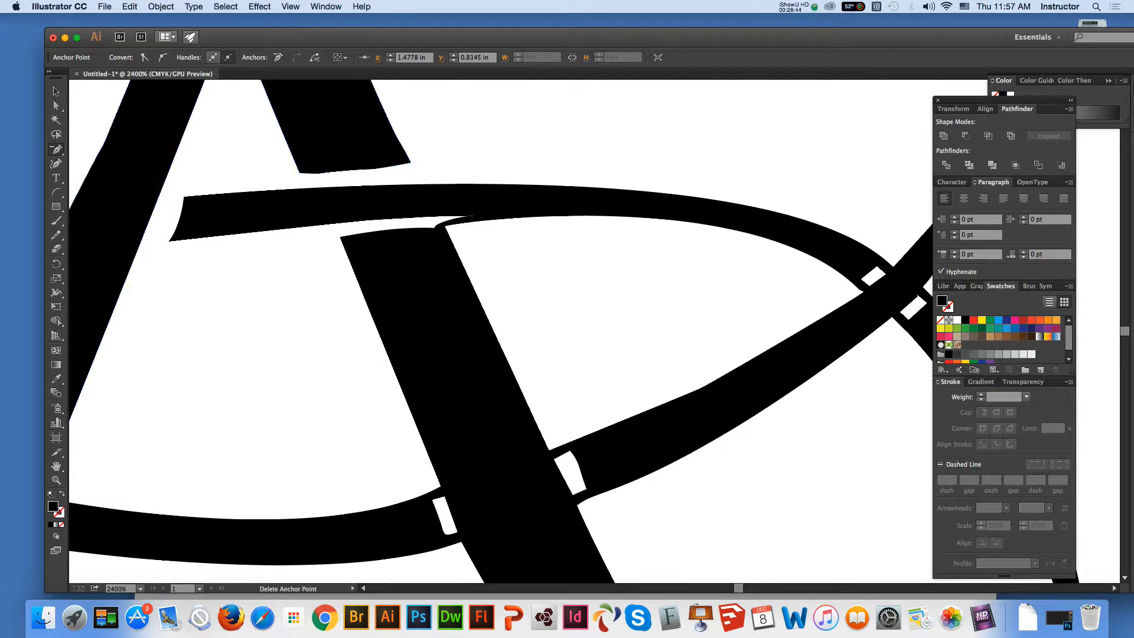
left_click(357, 169)
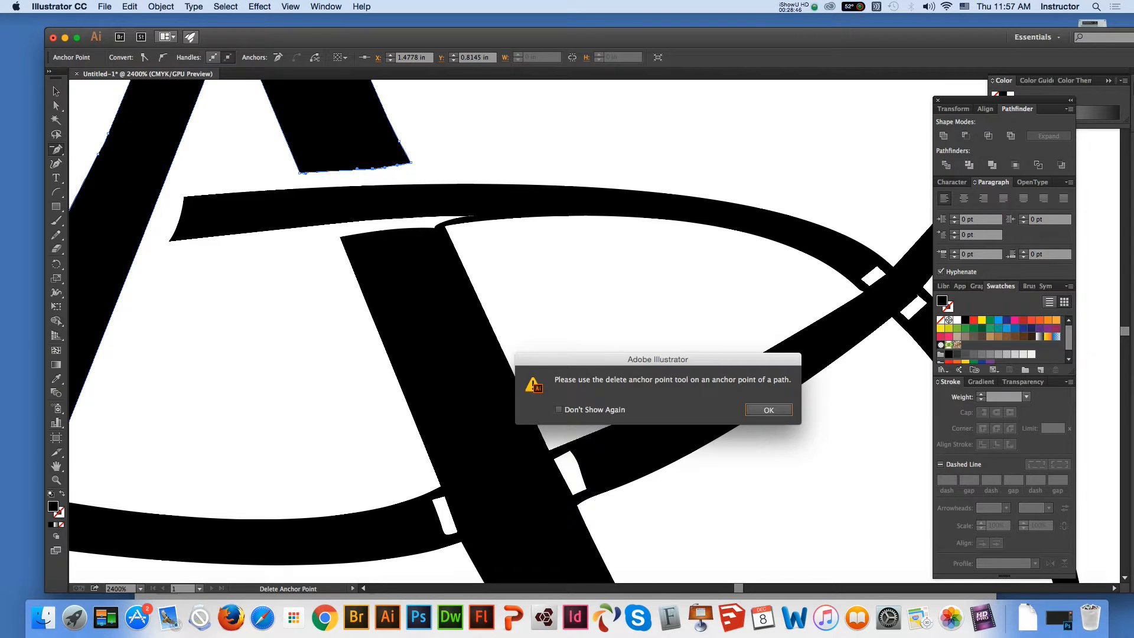
key("Return")
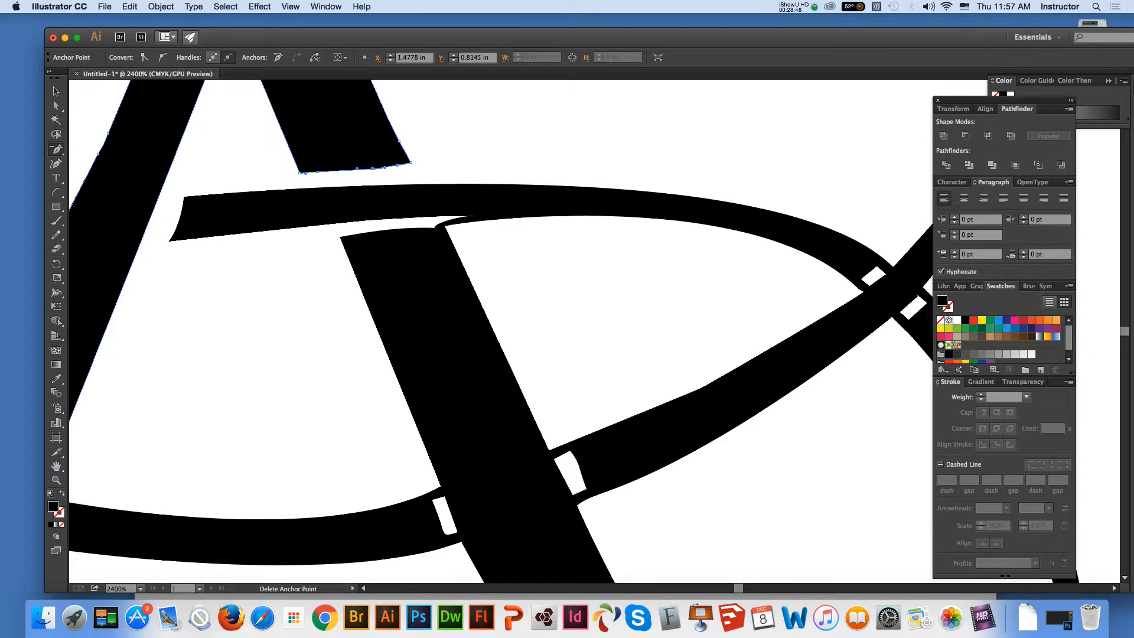
left_click(357, 168)
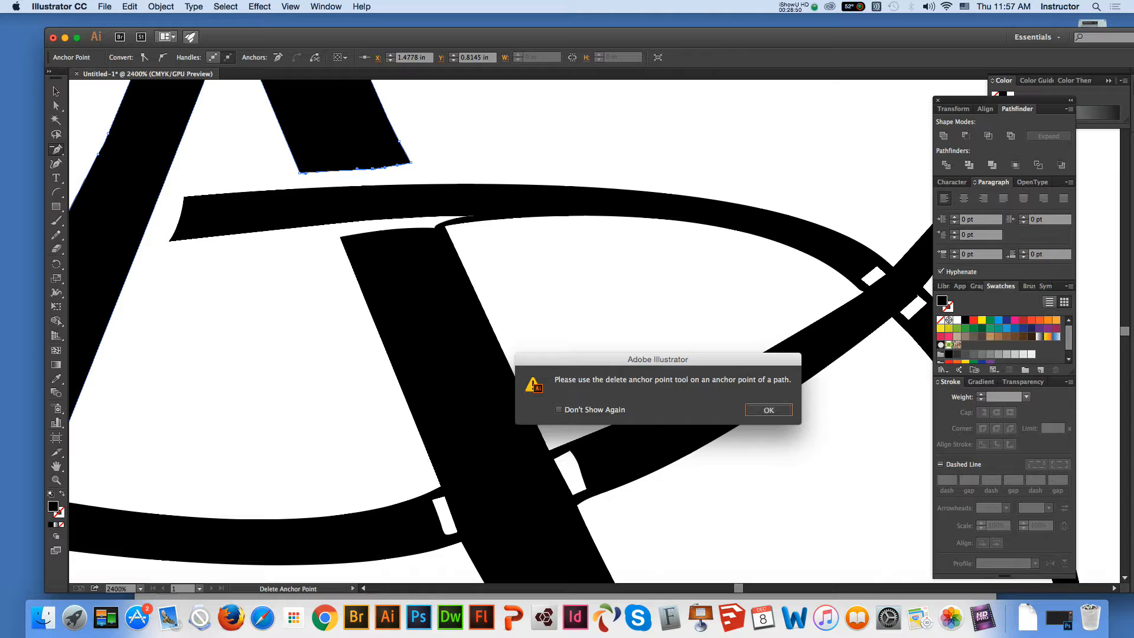
left_click(769, 409)
Delete another surplus anchor point on the upper right leg's cut bottom edge and curve that edge by pulling the right corner's handle
left_click(56, 106)
left_click(460, 136)
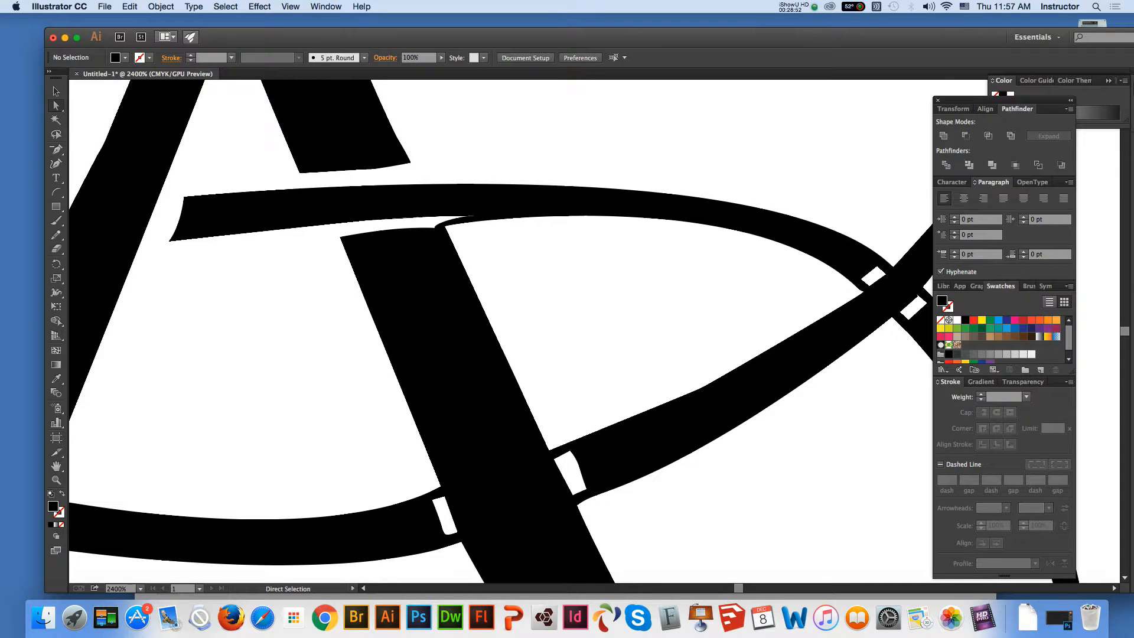
left_click(372, 169)
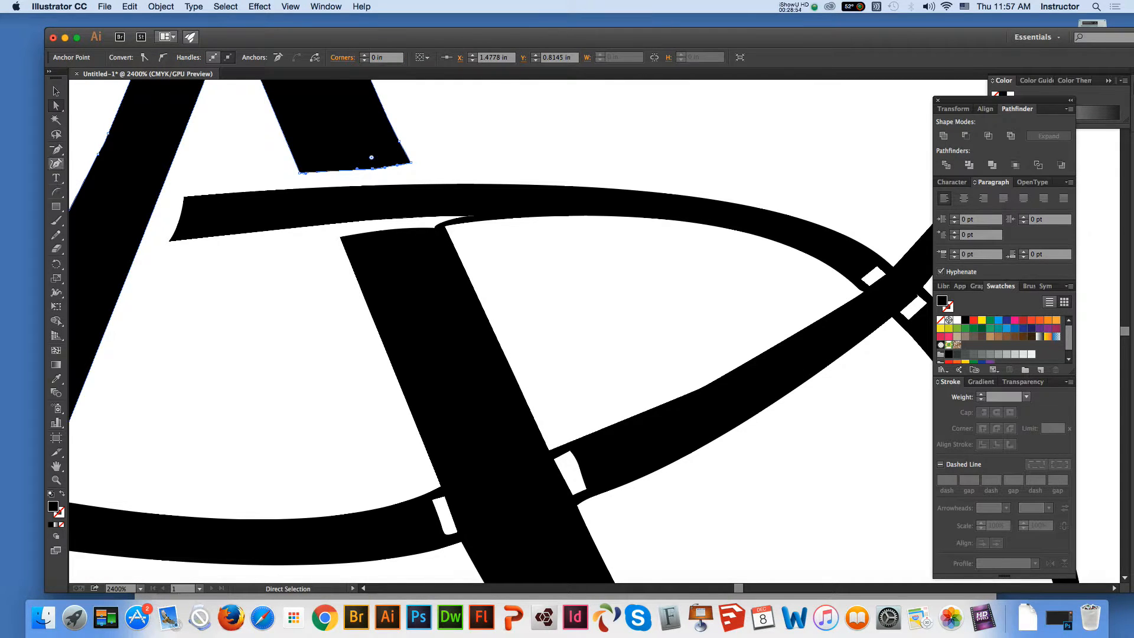
left_click(57, 150)
left_click(373, 169)
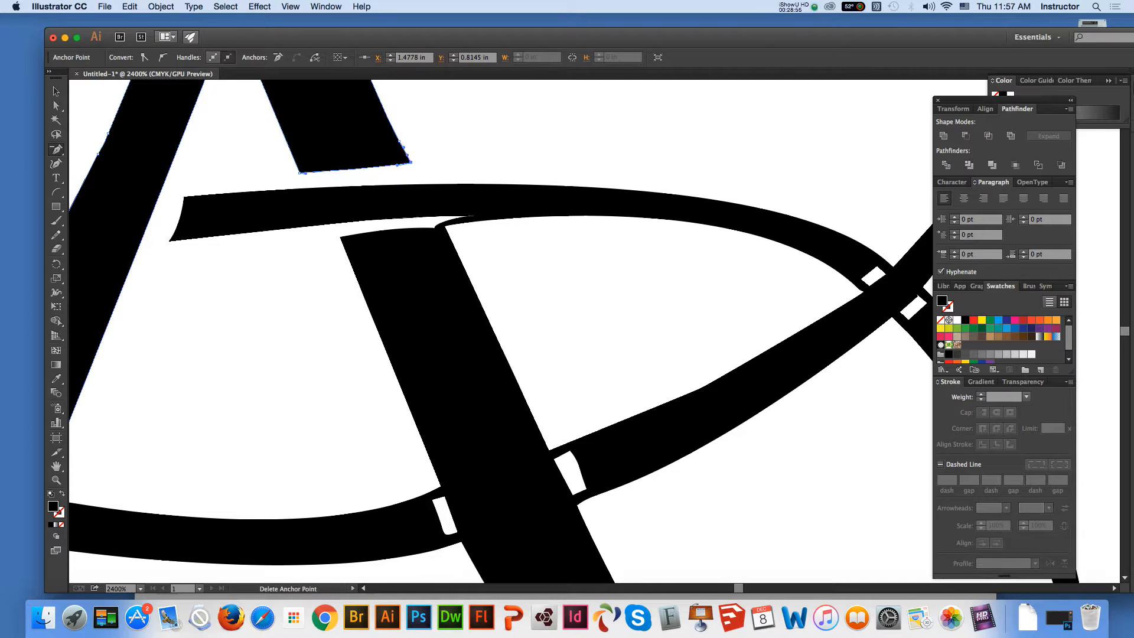
left_click(56, 106)
left_click_drag(395, 166, 384, 174)
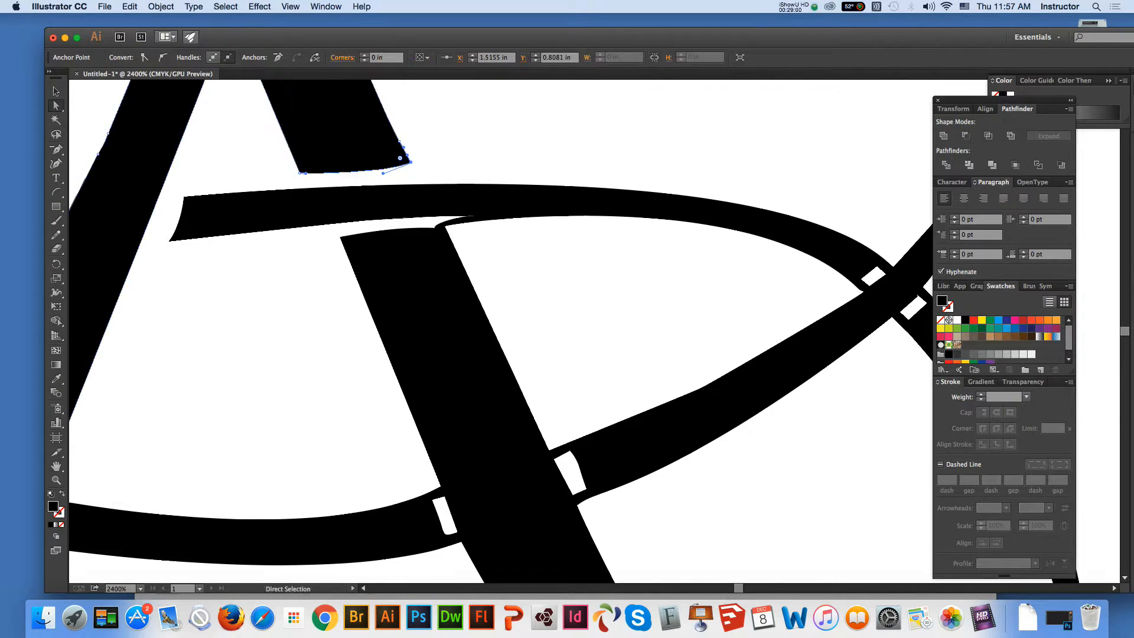
key("super+shift+a")
Move the anchor point at the base of the black sliver outward to the top right corner of the A's lower right leg
left_click(445, 226)
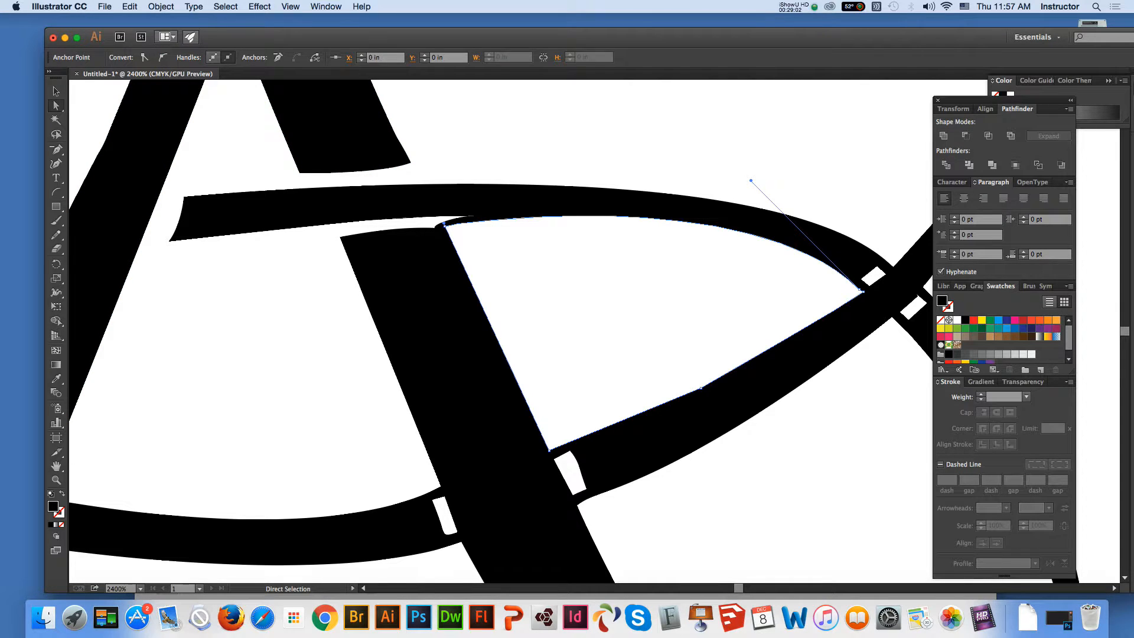
left_click(56, 192)
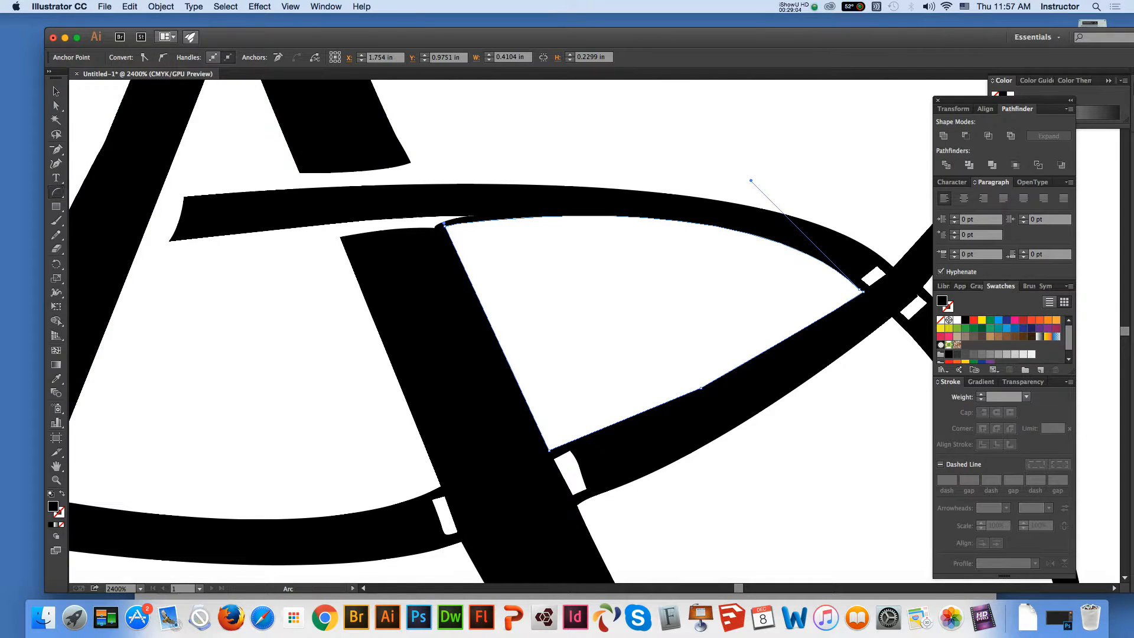
key("a")
left_click(434, 226)
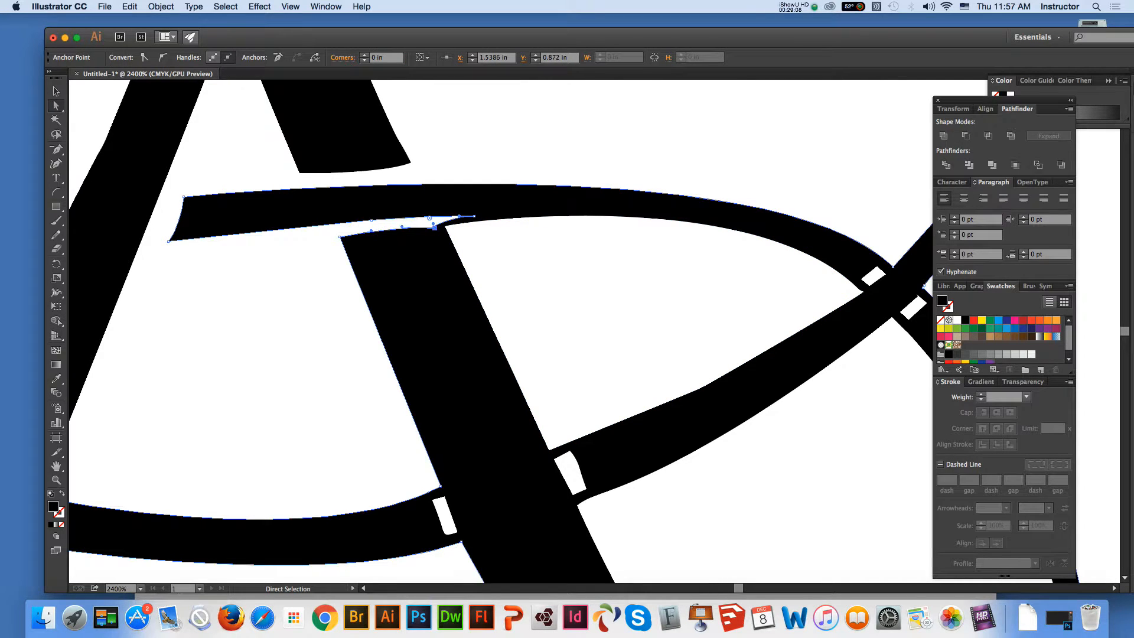
left_click_drag(434, 226, 445, 225)
Draw a short diagonal line across the sliver's join at the lower right leg's top right corner and divide the artwork along it
left_click(56, 192)
left_click(124, 192)
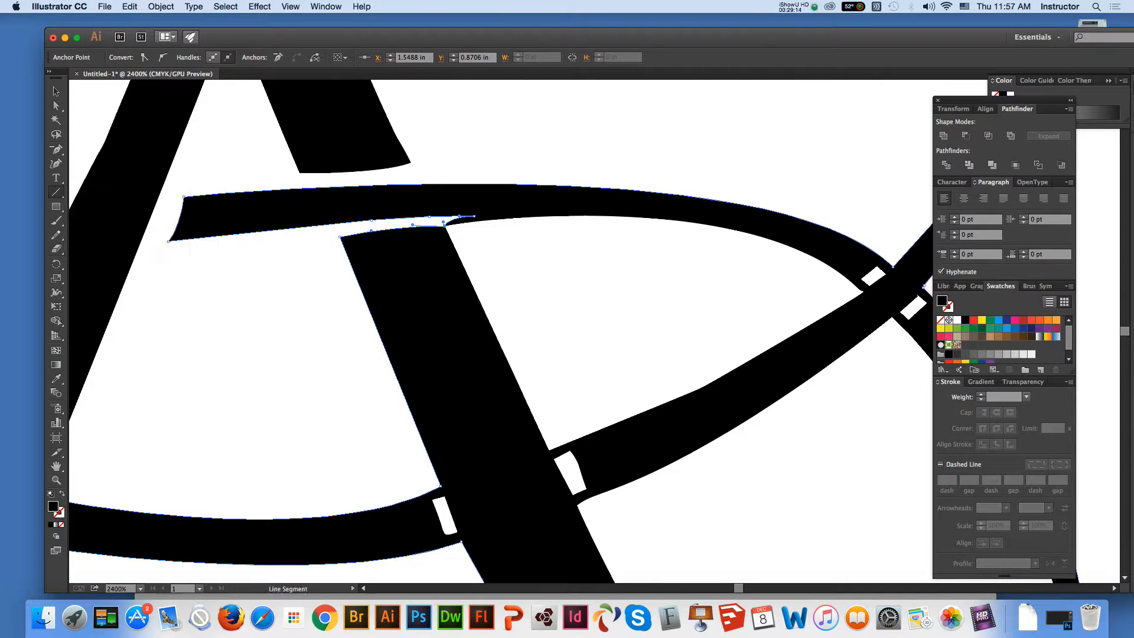
left_click_drag(440, 222, 463, 247)
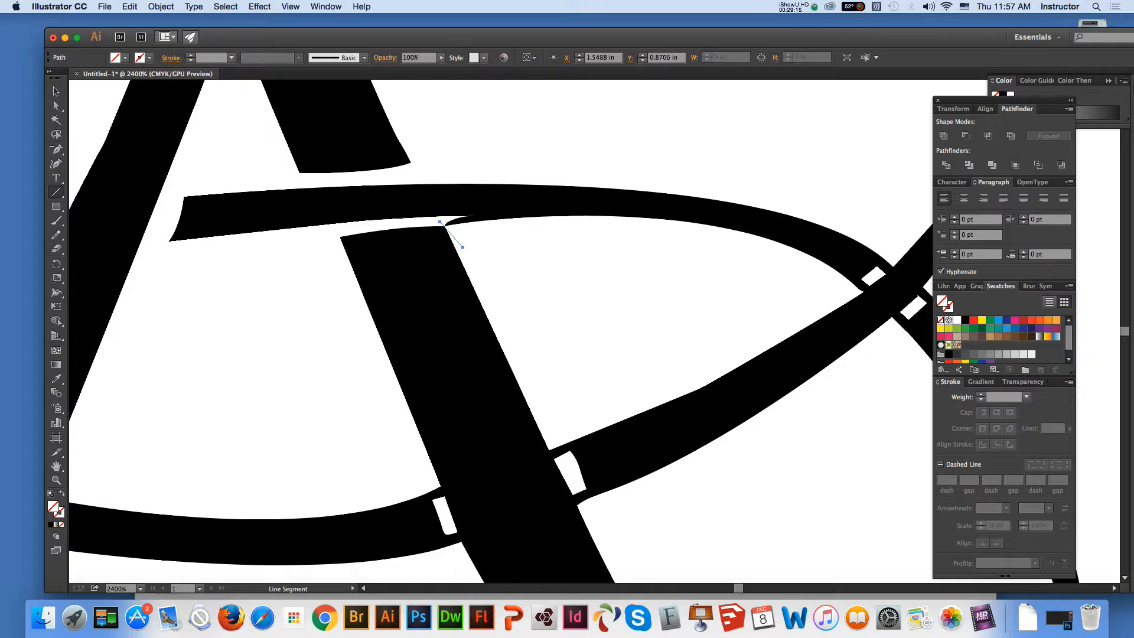
key("v")
key("super+a")
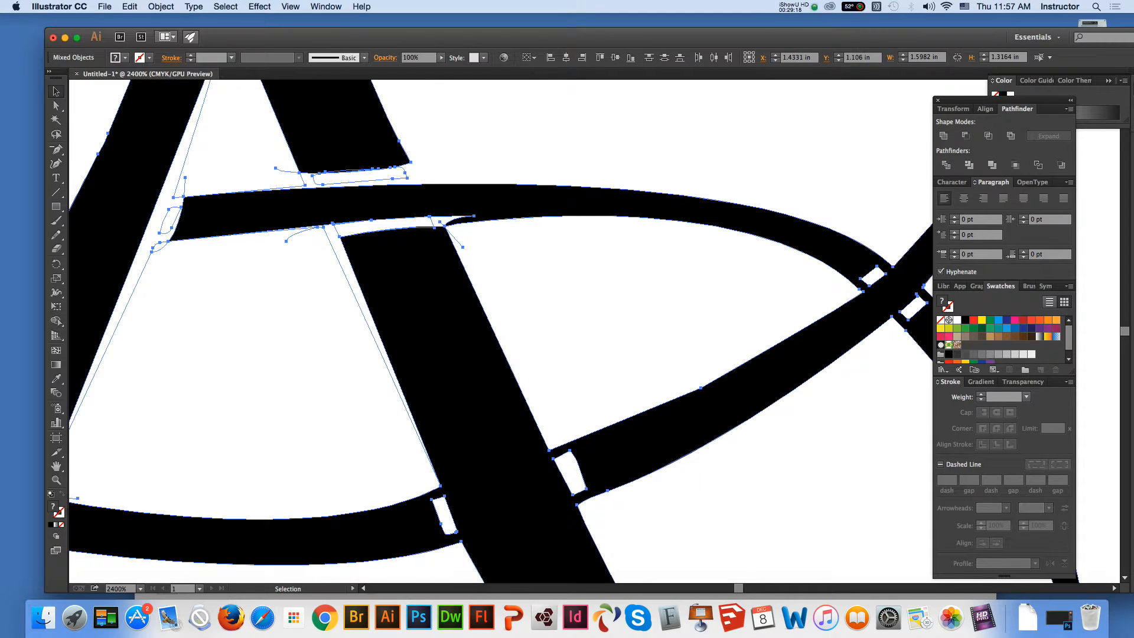
key("super+g")
key("shift+super+a")
key("a")
Delete the anchor points forming the black sliver between the lower right leg's top corner and the oval's upper stroke
left_click(444, 225)
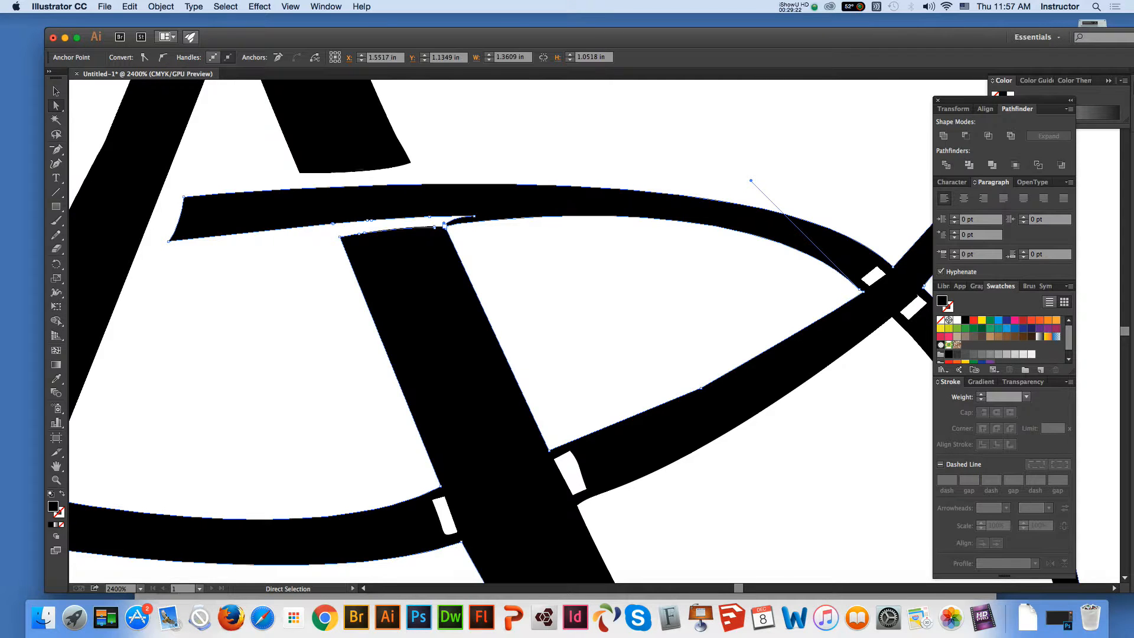
left_click(455, 218)
key("minus")
left_click(455, 217)
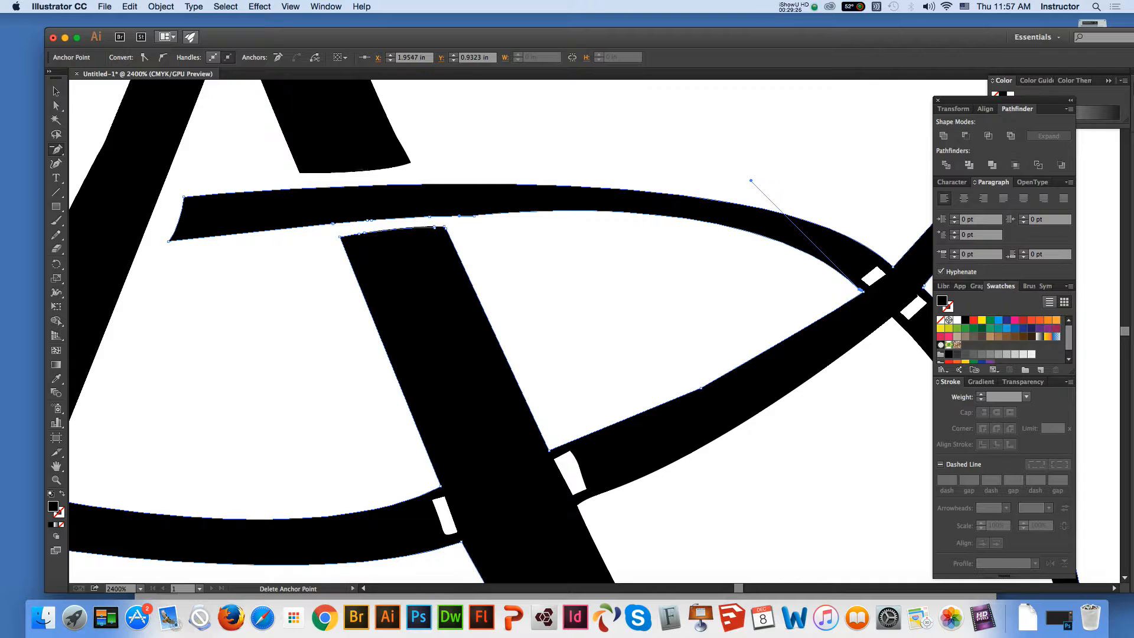
left_click(474, 216)
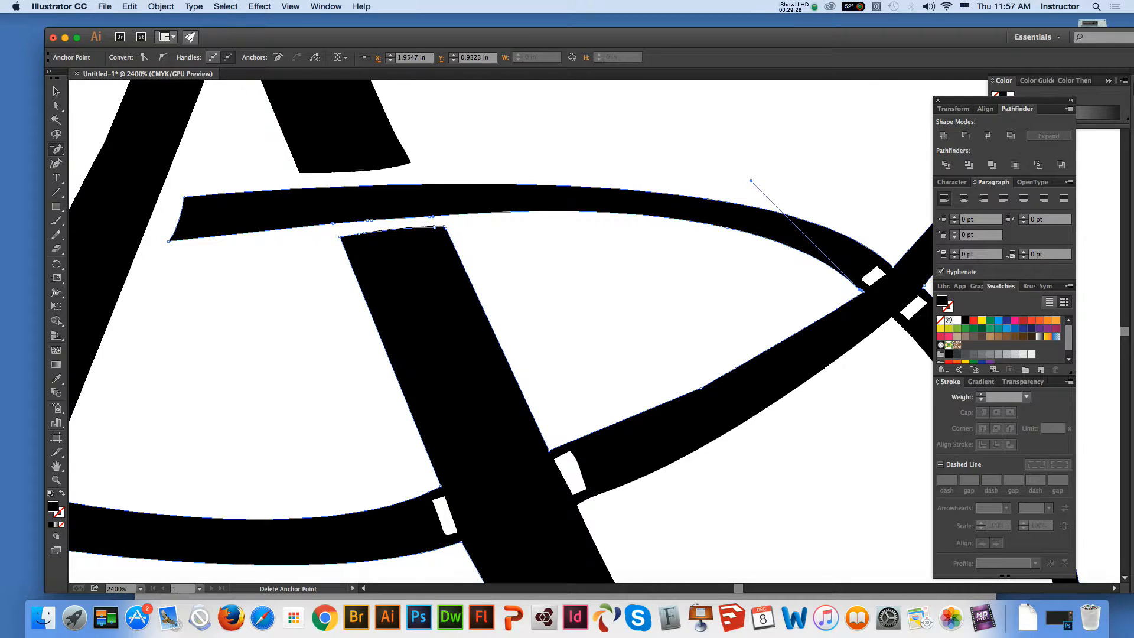
Delete surplus anchor points along the cut top edge of the A's lower right leg to straighten it
left_click(362, 234)
left_click(434, 227)
left_click(363, 233)
left_click(360, 234)
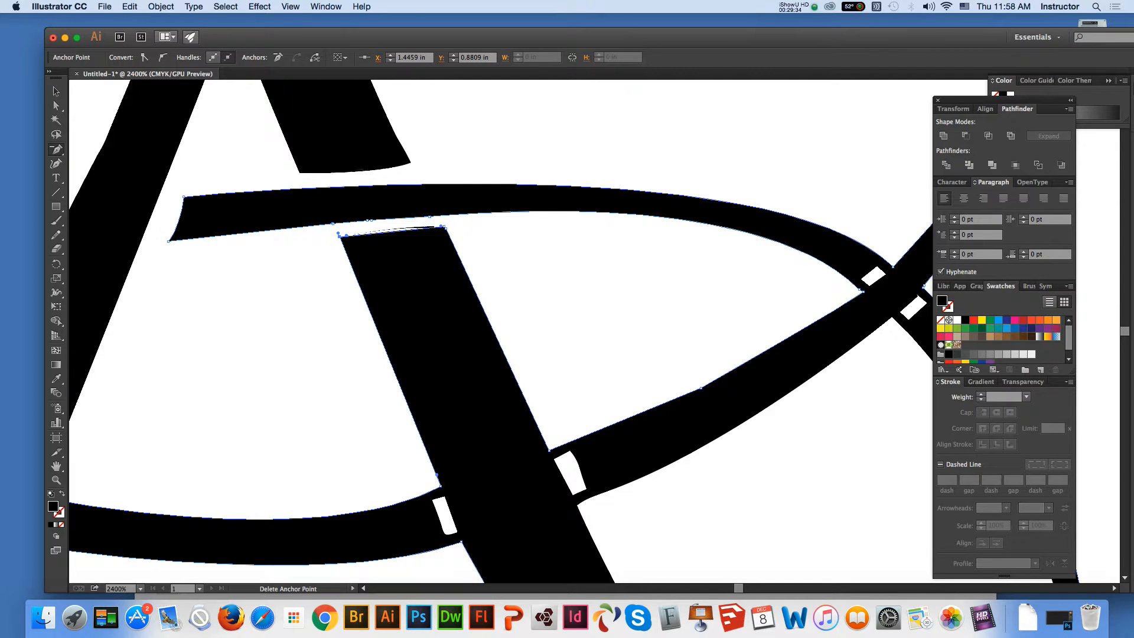
Delete the leftover black sliver and the empty shape in the gap above the A's lower right leg
key("a")
left_click(400, 228)
key("Delete")
key("Delete")
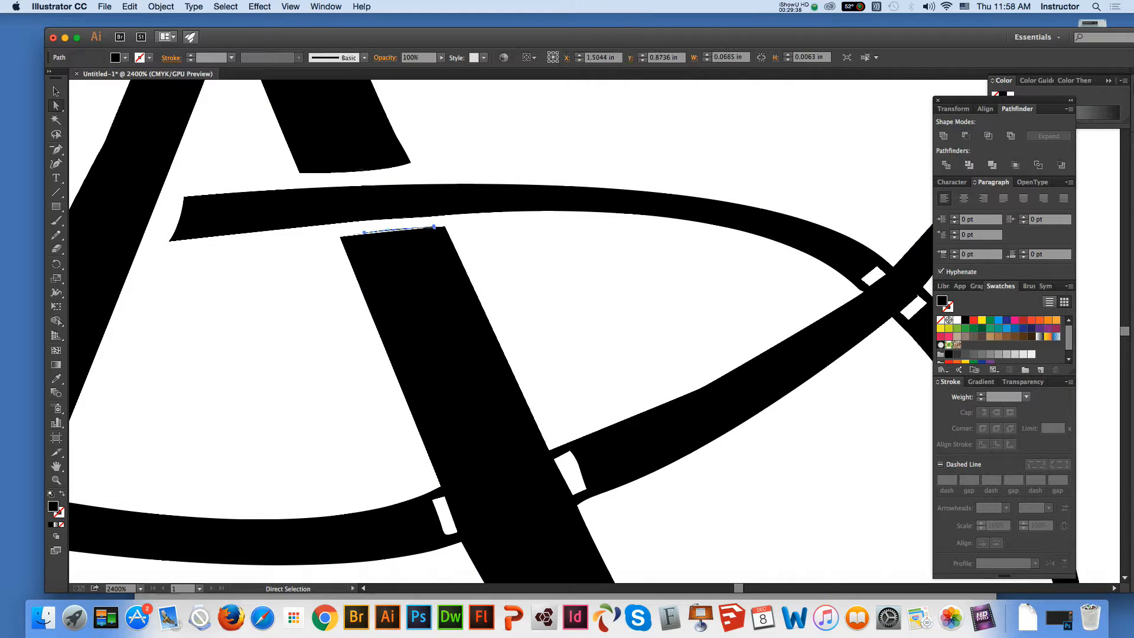
left_click(363, 233)
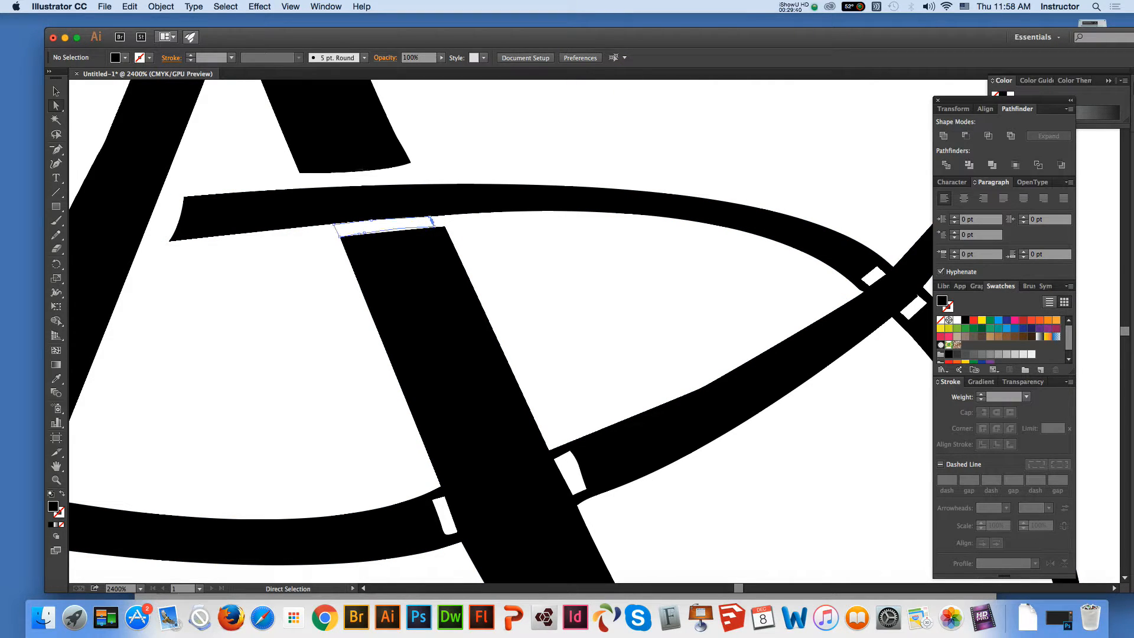
key("Delete")
key("Delete")
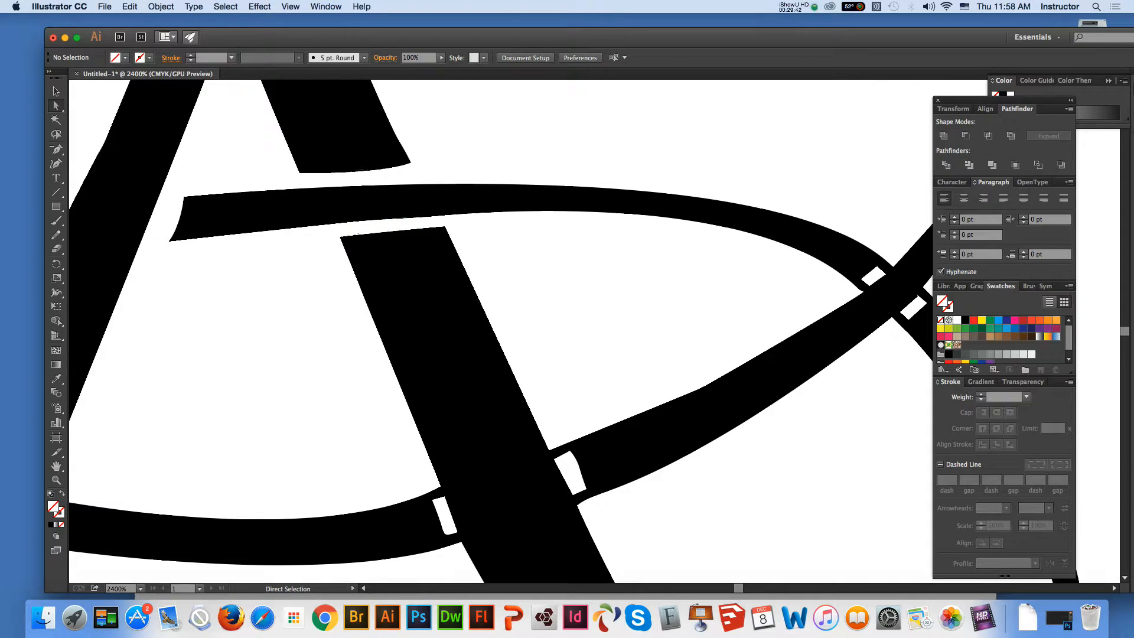
Draw an arc across the oval's lower stroke just left of the A's right leg and adjust its handles to run parallel to the leg
key("space")
left_click_drag(407, 413, 555, 160)
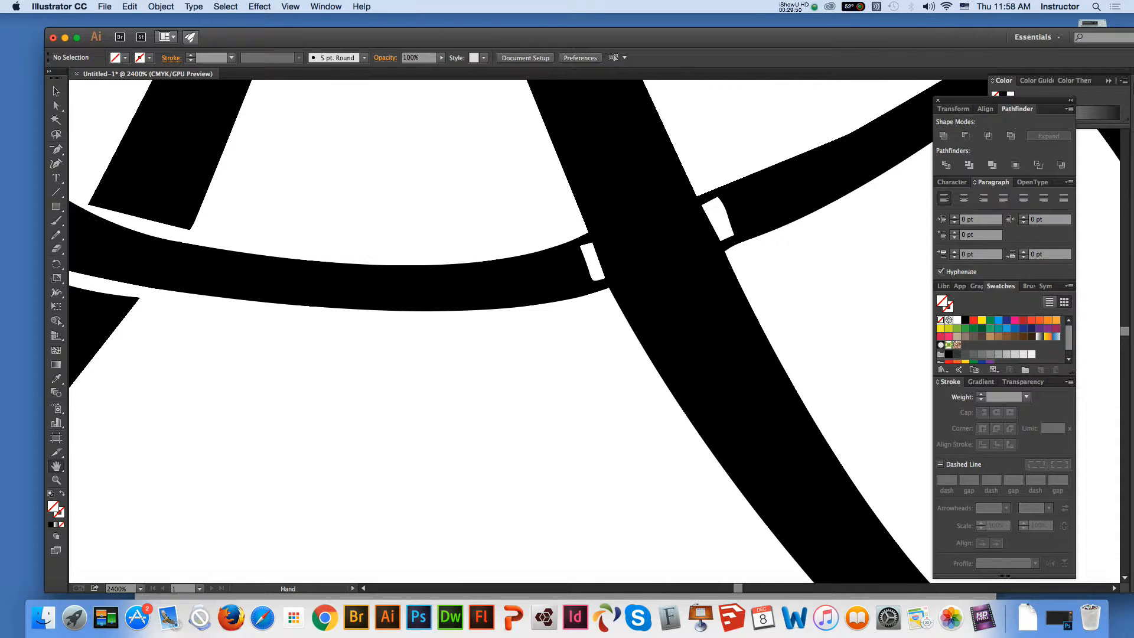
left_click(56, 91)
left_click(171, 160)
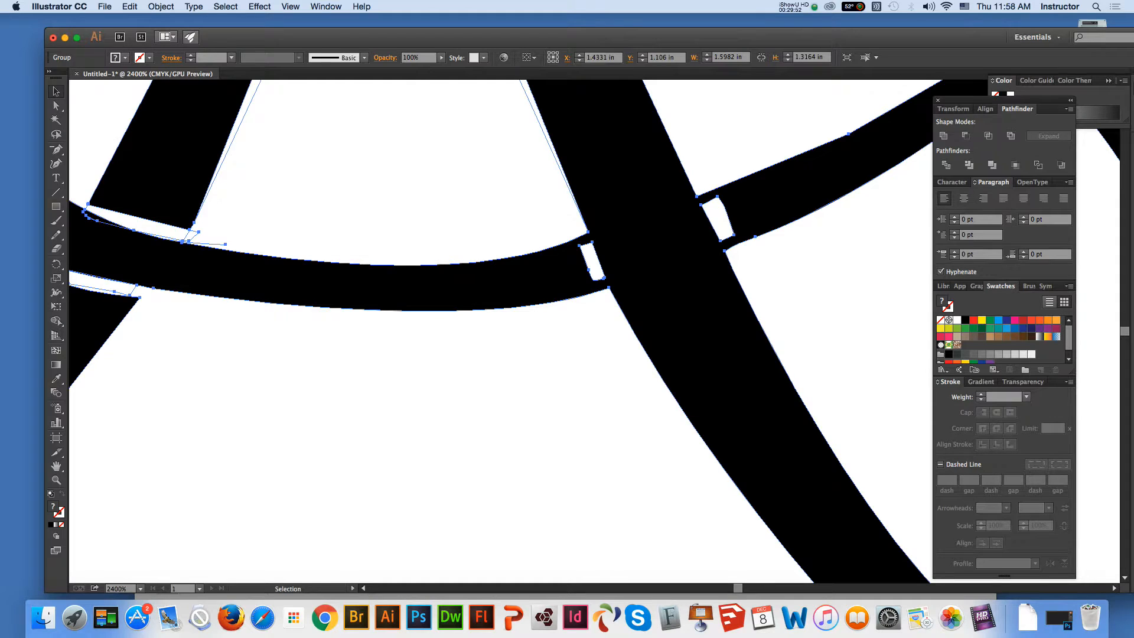
left_click(56, 192)
left_click(106, 206)
left_click_drag(567, 214, 650, 389)
key("a")
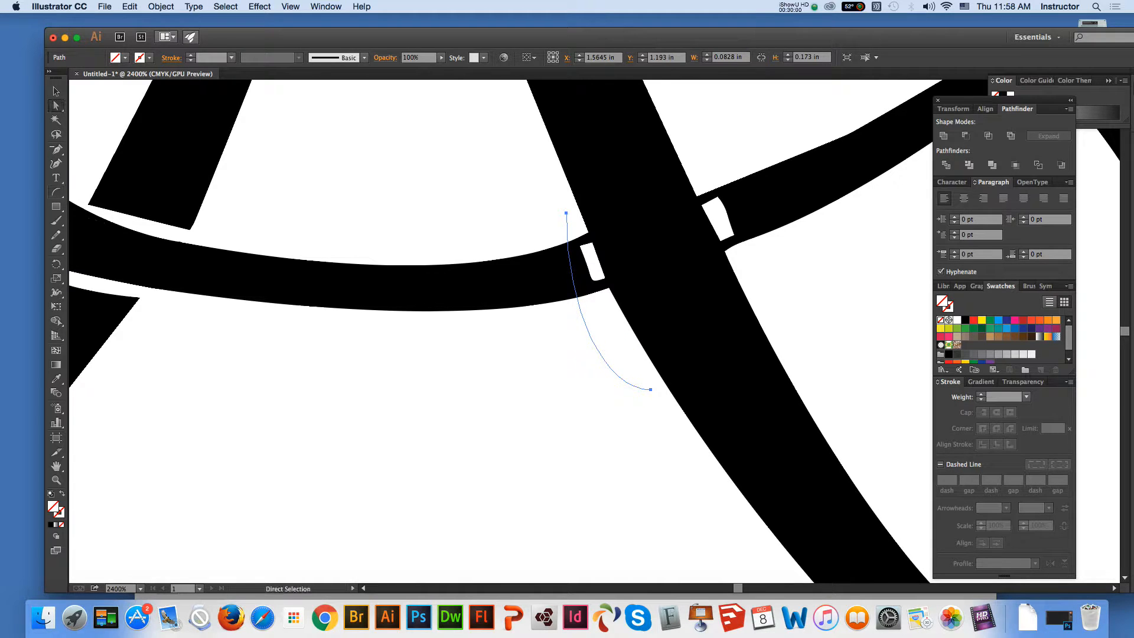
key("super+z")
left_click_drag(607, 363, 660, 411)
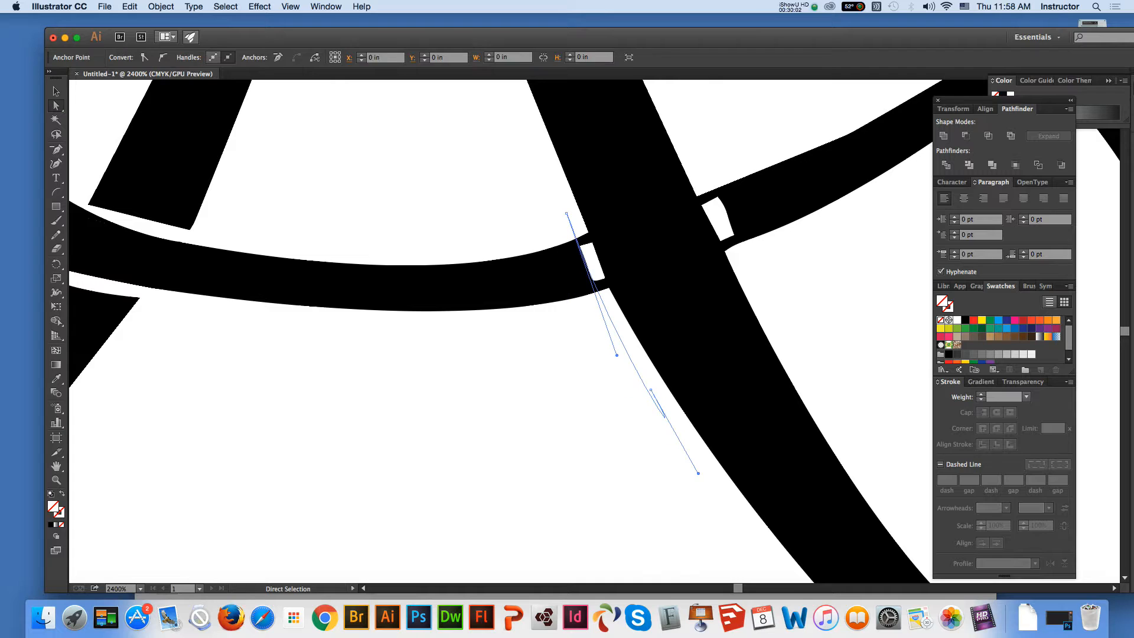
Divide all the artwork along the new arc and deselect the result
key("v")
key("super+a")
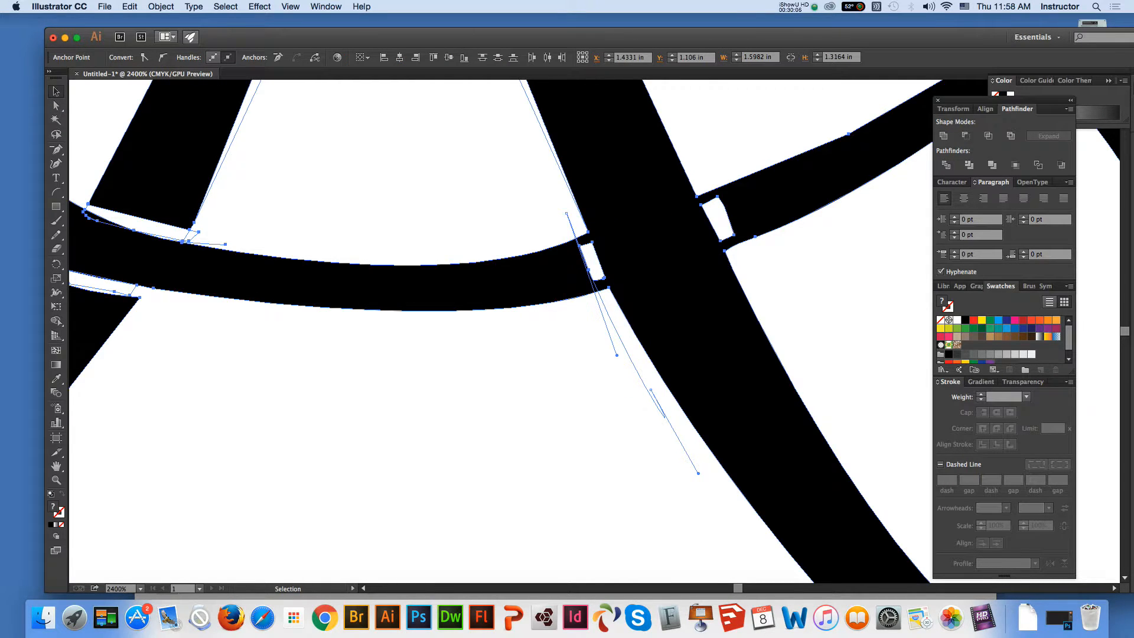
key("super+g")
key("a")
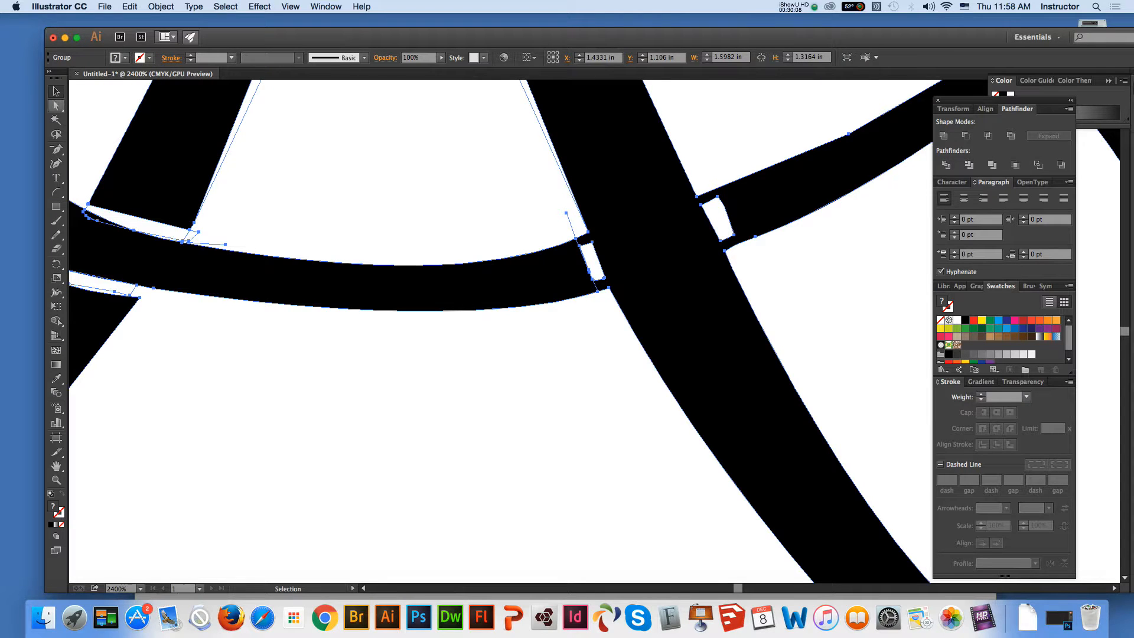
key("shift+super+a")
Delete the anchor points of the upper black bridge joining the oval's lower stroke to the A's right leg, cleaning up the stroke's cut end
left_click(652, 236)
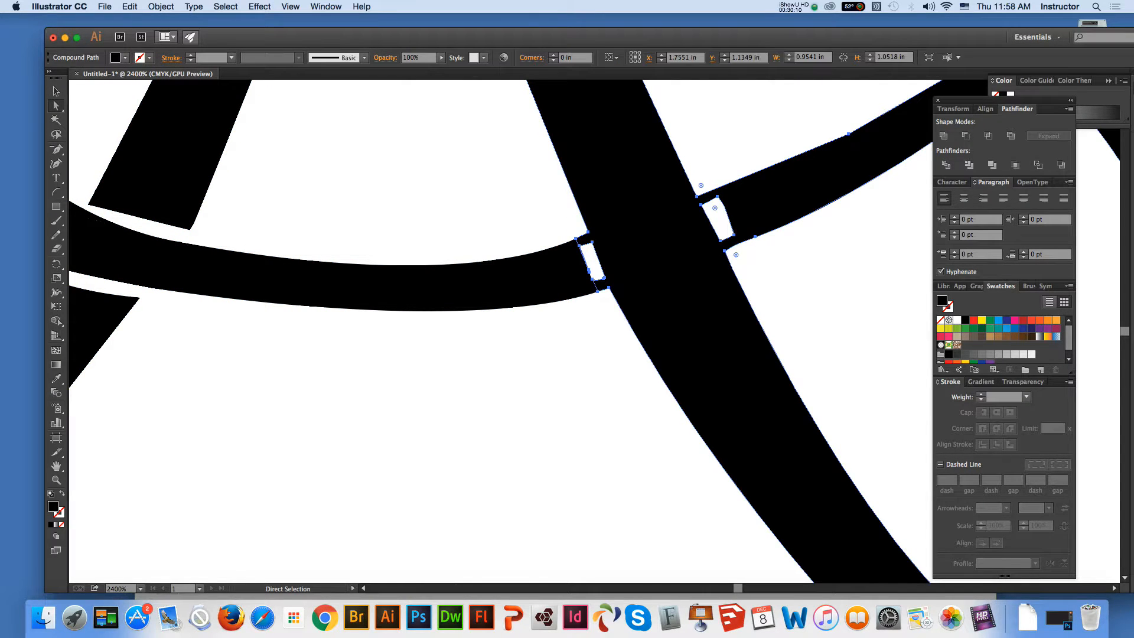
key("minus")
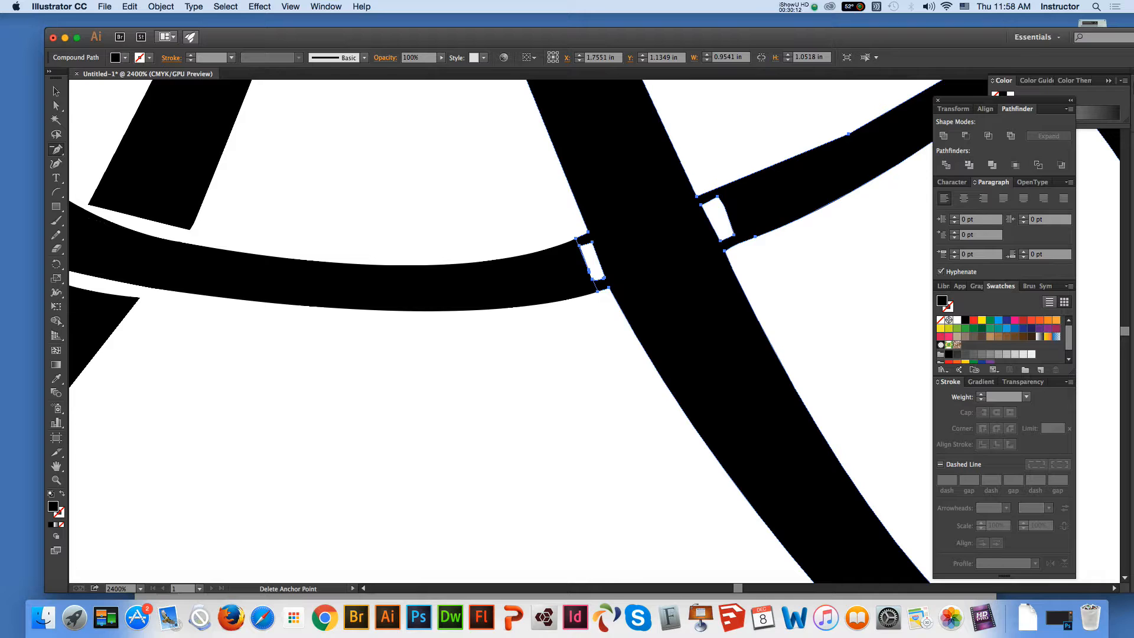
left_click(579, 245)
left_click(576, 239)
left_click(589, 273)
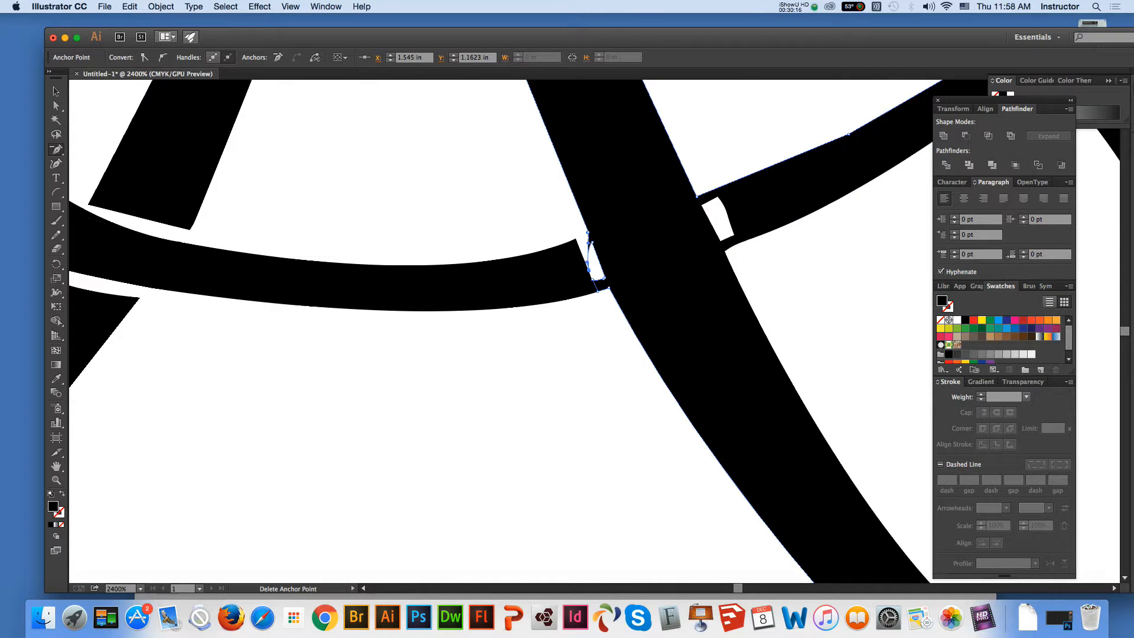
left_click(576, 239)
left_click(597, 290)
key("a")
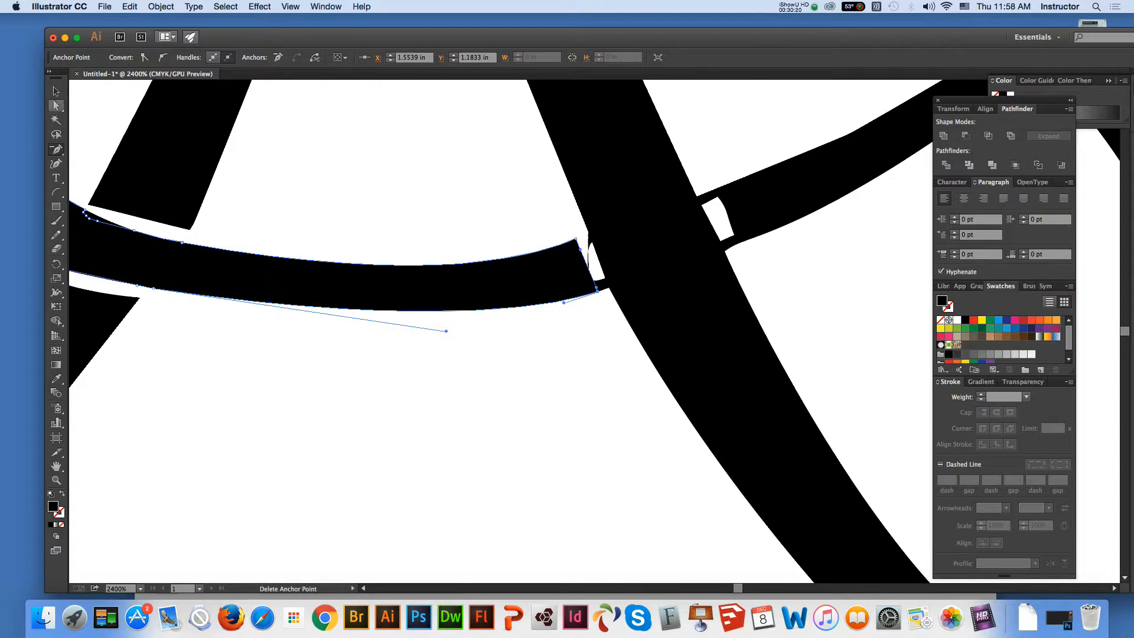
Delete the anchor points forming the lower black bridge on the left side of the A's right leg to open the gap
left_click(608, 288)
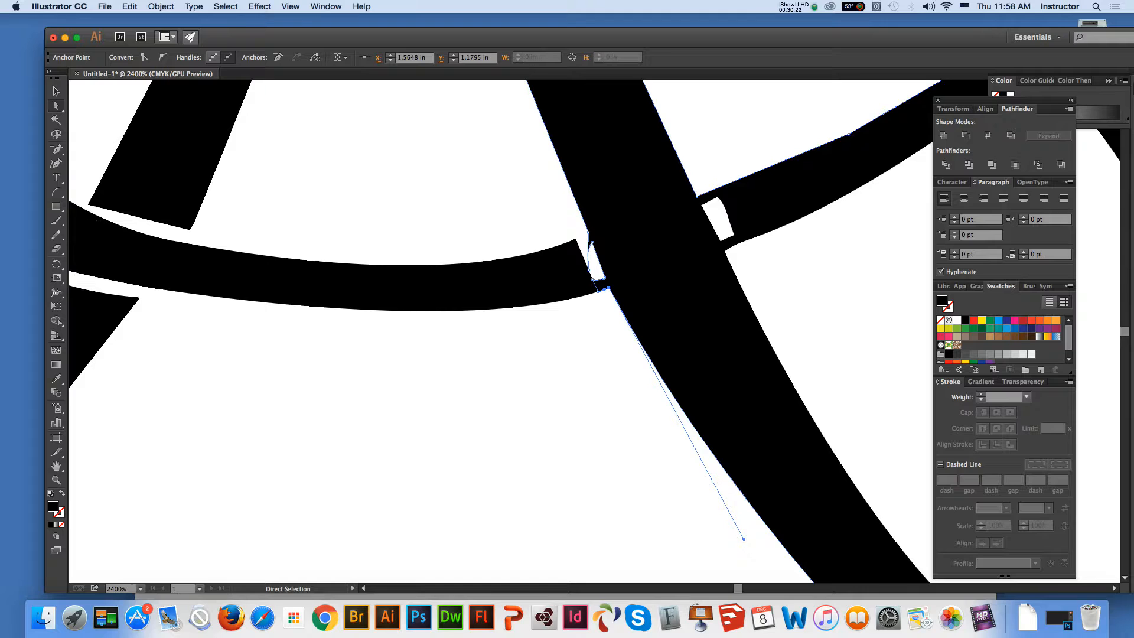
key("minus")
left_click(588, 270)
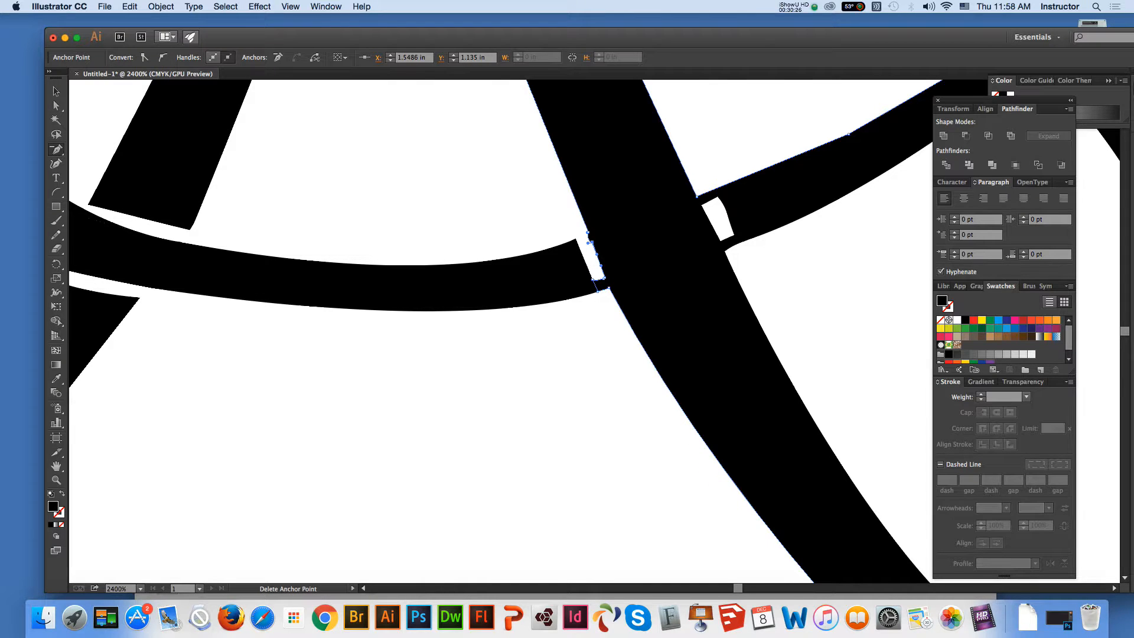
left_click(593, 279)
left_click(597, 287)
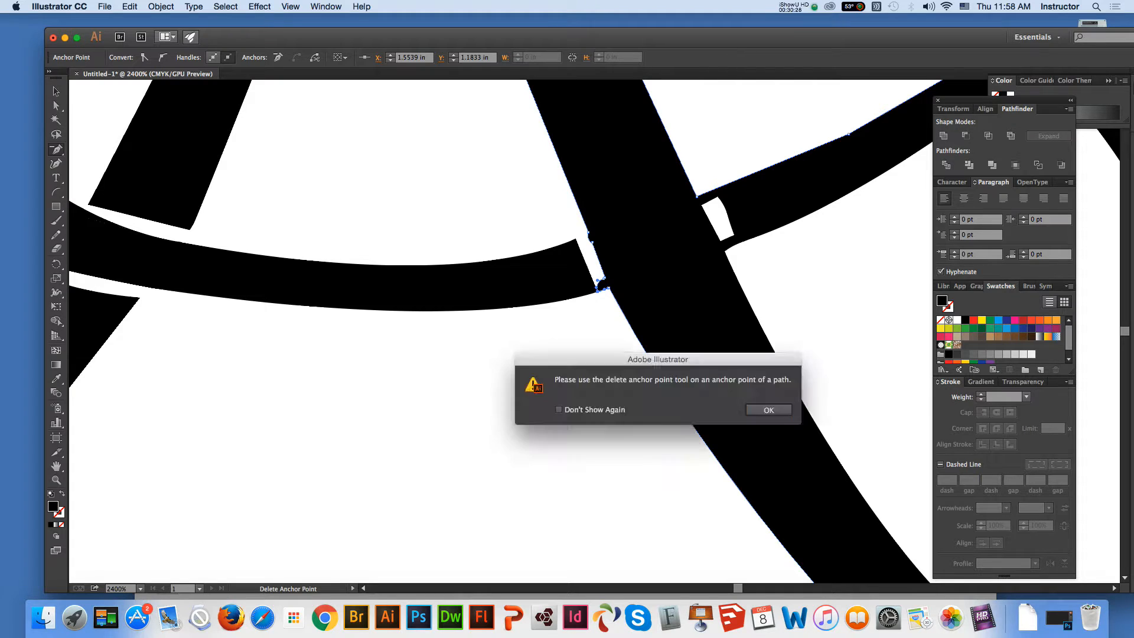
key("Return")
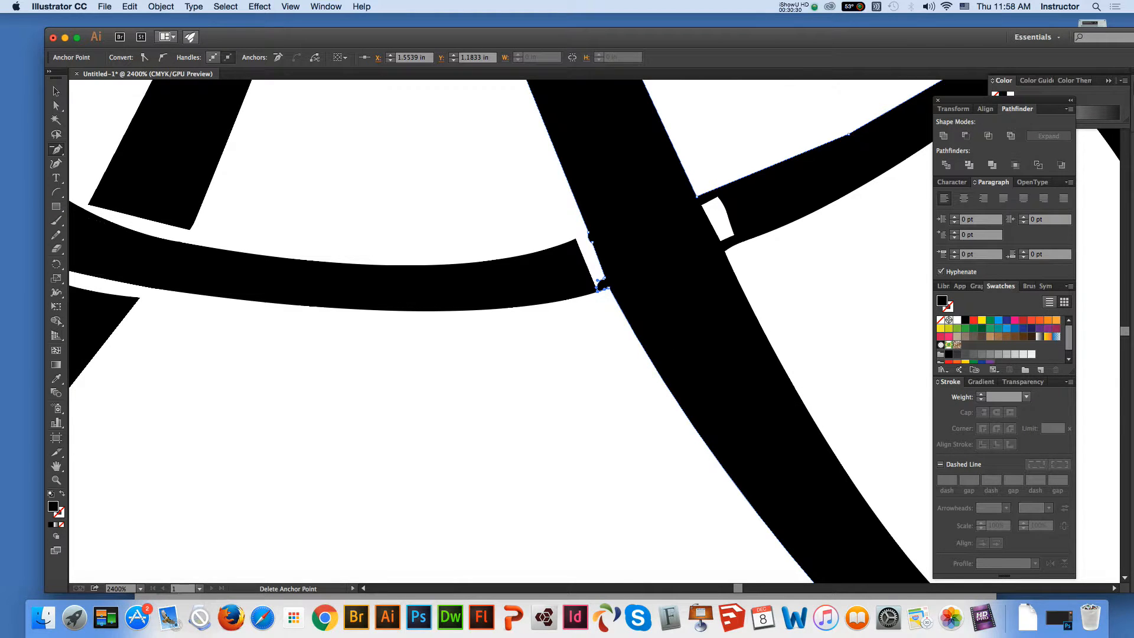
left_click(604, 278)
left_click(597, 290)
left_click(596, 255)
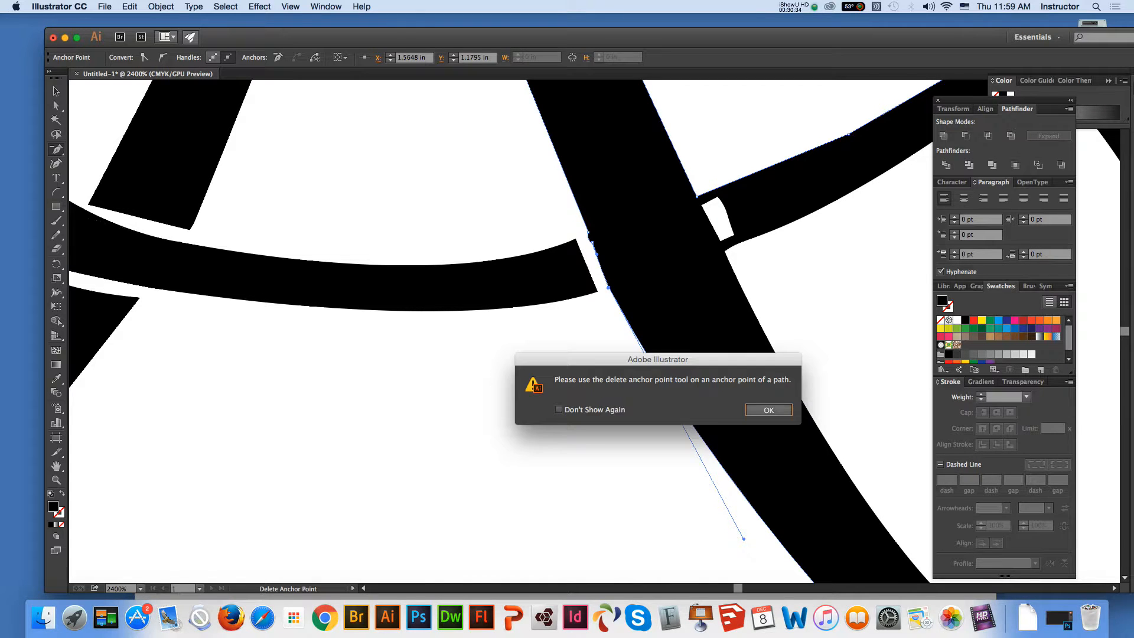
key("Return")
Delete the remaining anchor points on the right leg's left edge and lengthen the bottom anchor's left handle to restore the leg's curved outline
left_click(592, 242)
left_click(588, 232)
left_click(608, 288)
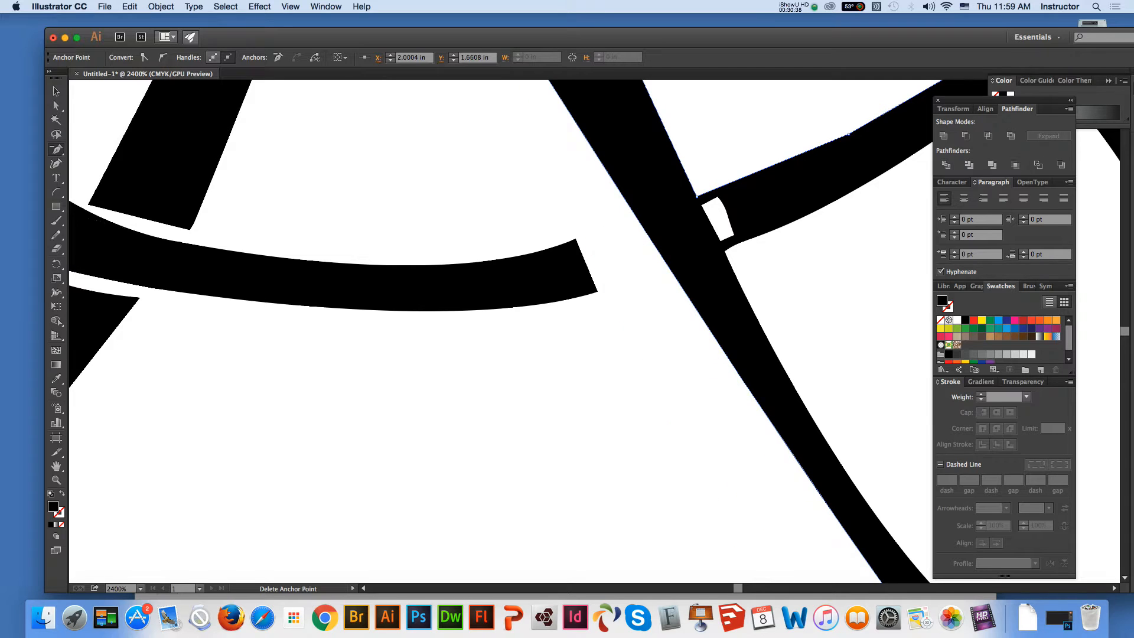
left_click(56, 465)
mouse_move(531, 425)
left_mouse_down()
mouse_move(405, 243)
mouse_move(388, 296)
left_mouse_up()
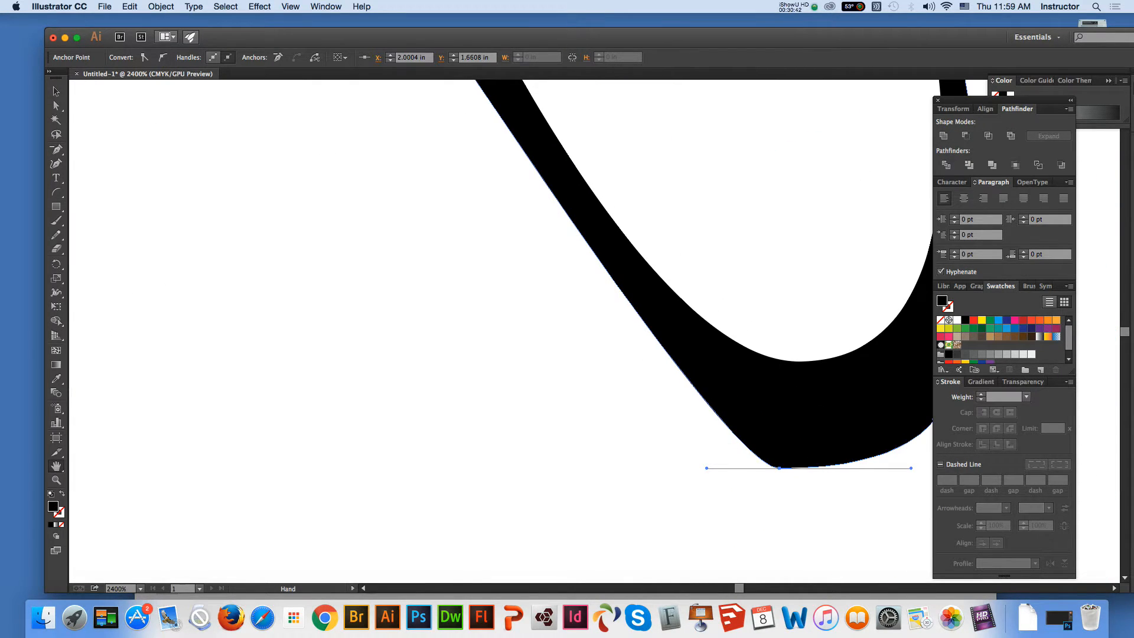
left_click(56, 105)
left_click_drag(706, 467, 540, 467)
left_click(56, 466)
mouse_move(414, 177)
left_mouse_down()
mouse_move(558, 414)
mouse_move(560, 558)
left_mouse_up()
mouse_move(590, 295)
left_mouse_down()
mouse_move(421, 311)
mouse_move(331, 362)
left_mouse_up()
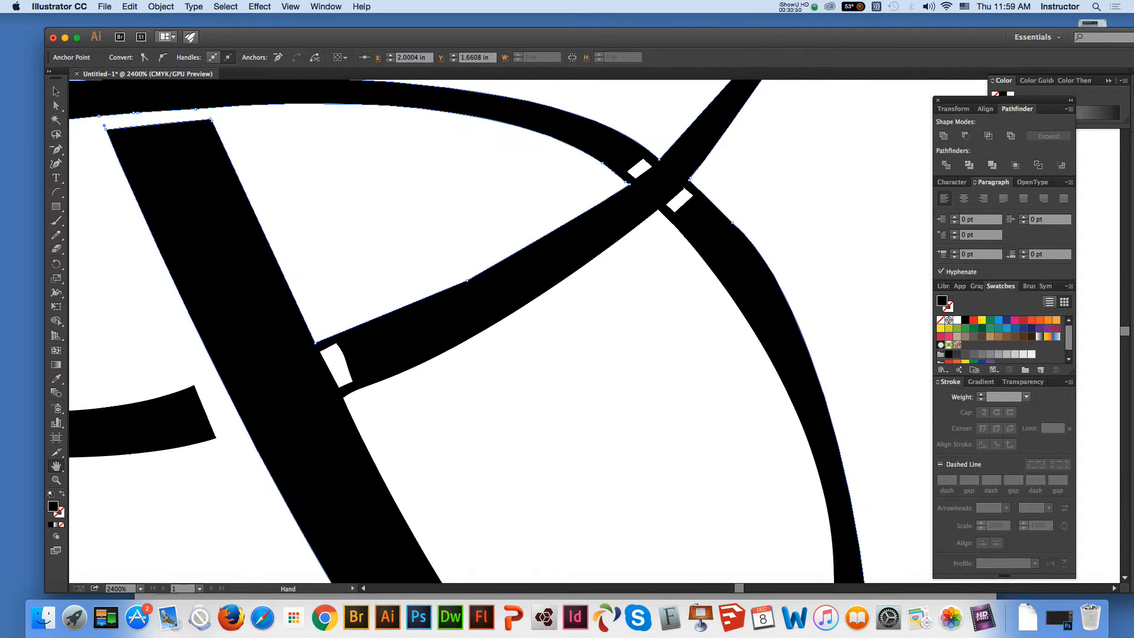
Draw an arc across the diagonal stroke's end beside the A's right leg and nudge it slightly upward into place
key("v")
key("super+a")
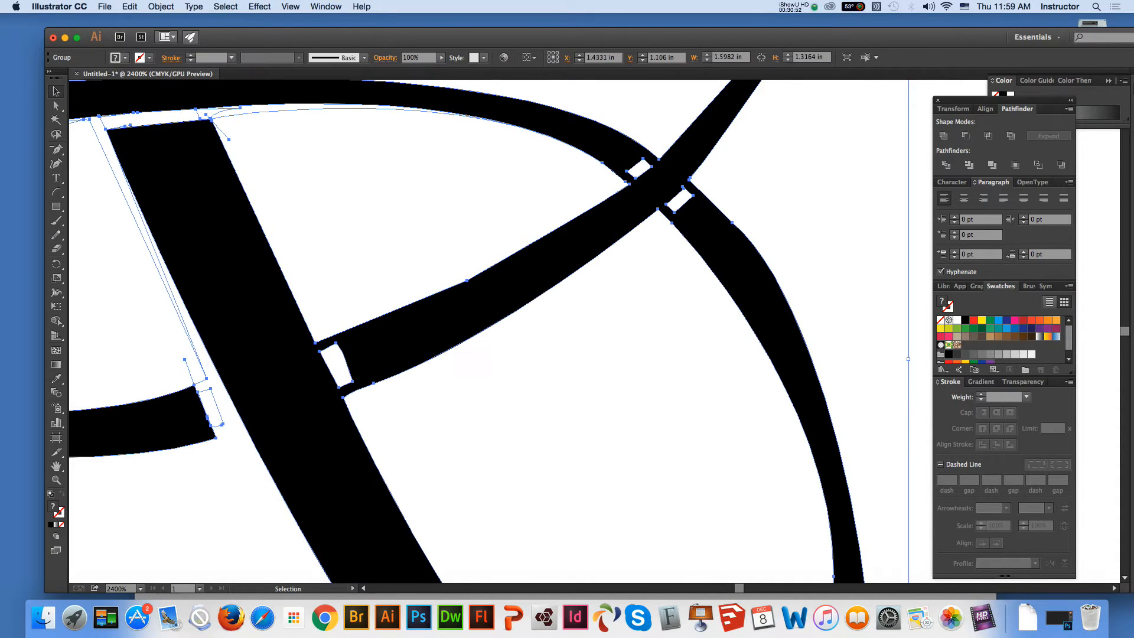
left_click(56, 106)
left_click(378, 194)
left_click(254, 283)
left_click(57, 193)
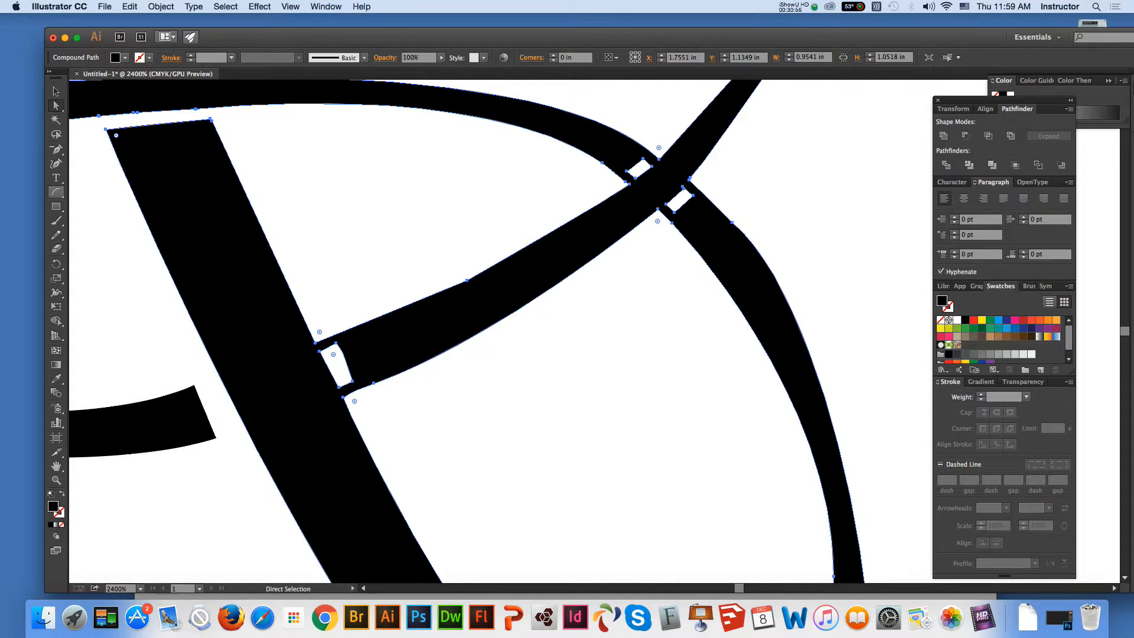
left_click_drag(329, 317, 443, 418)
key("v")
left_click_drag(362, 387, 364, 376)
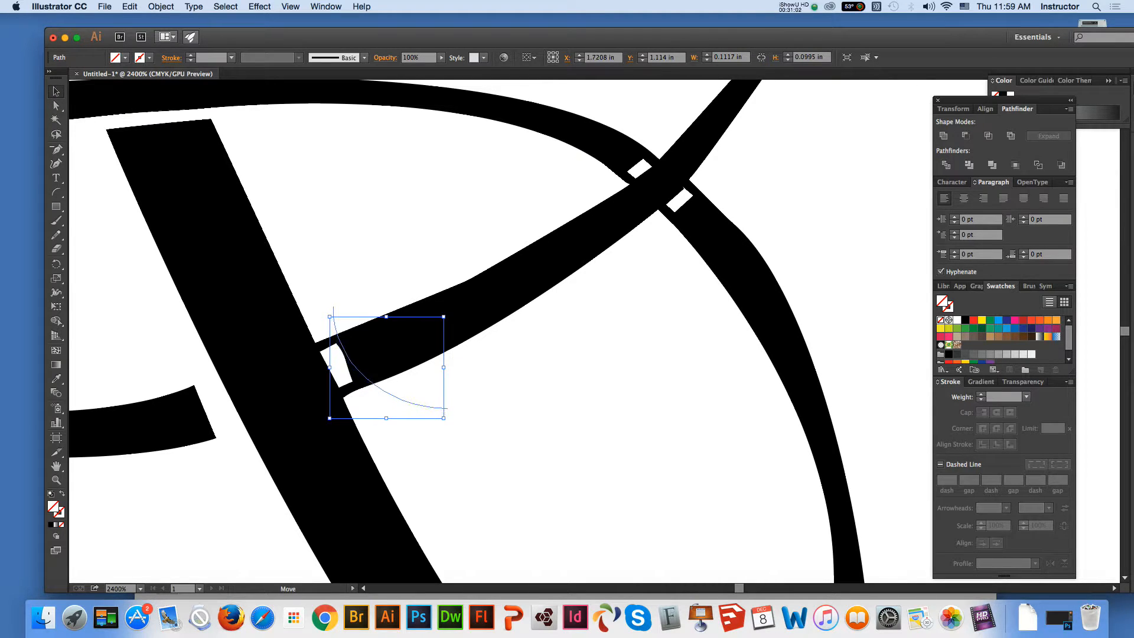
Divide all the artwork along the new arc and deselect the result
key("super+a")
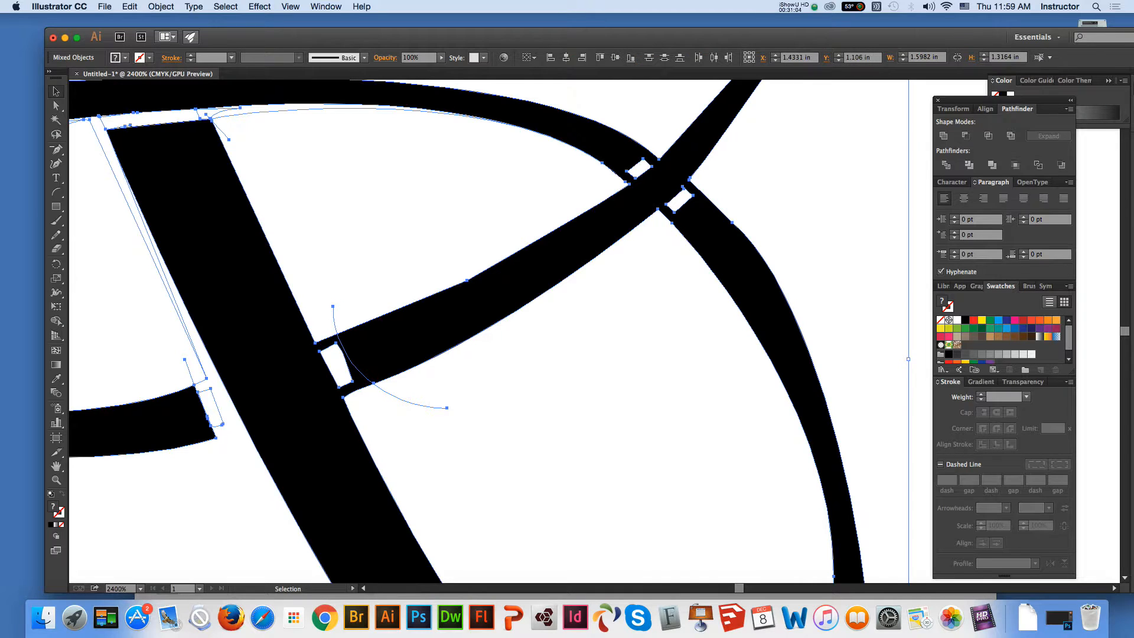
left_click(946, 165)
left_click(56, 106)
left_click(437, 425)
left_click(368, 353)
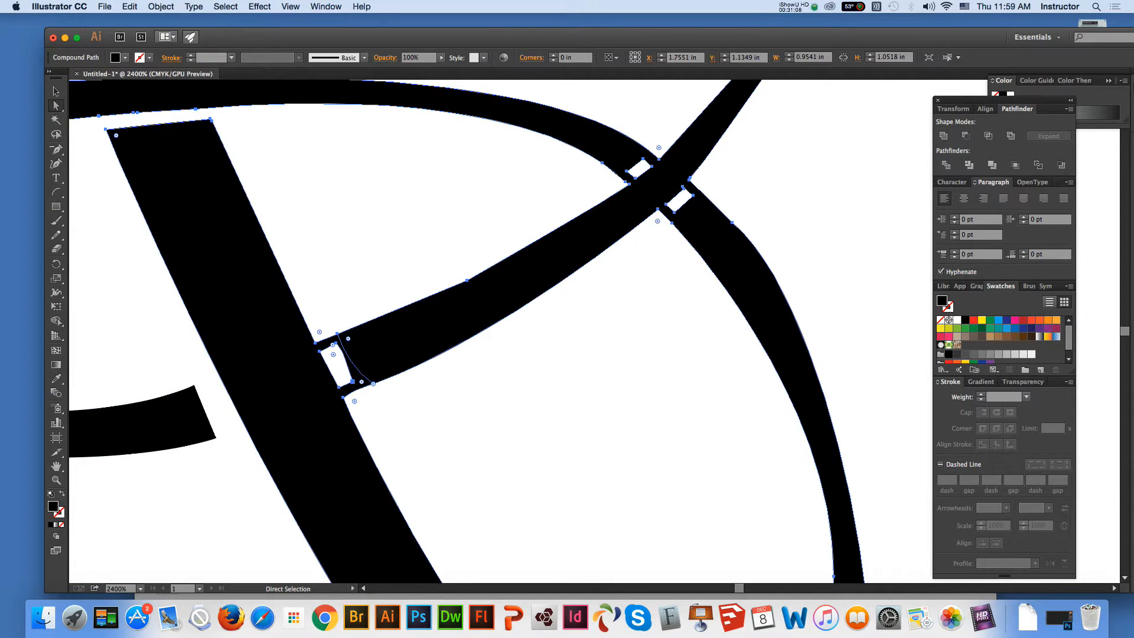
key("Delete")
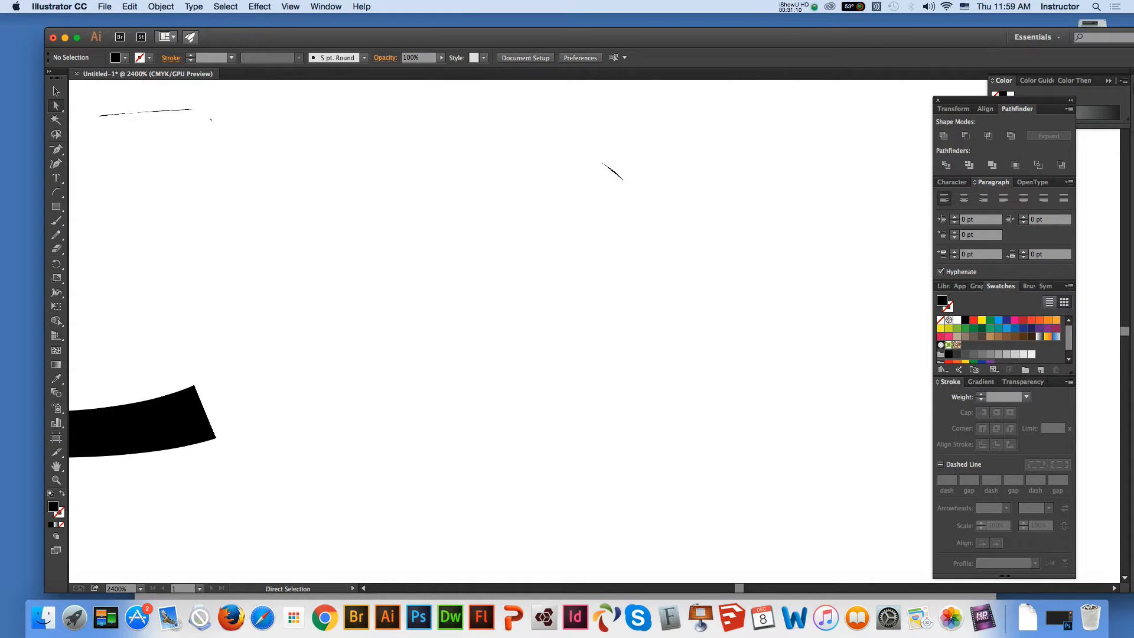
key("super+z")
key("minus")
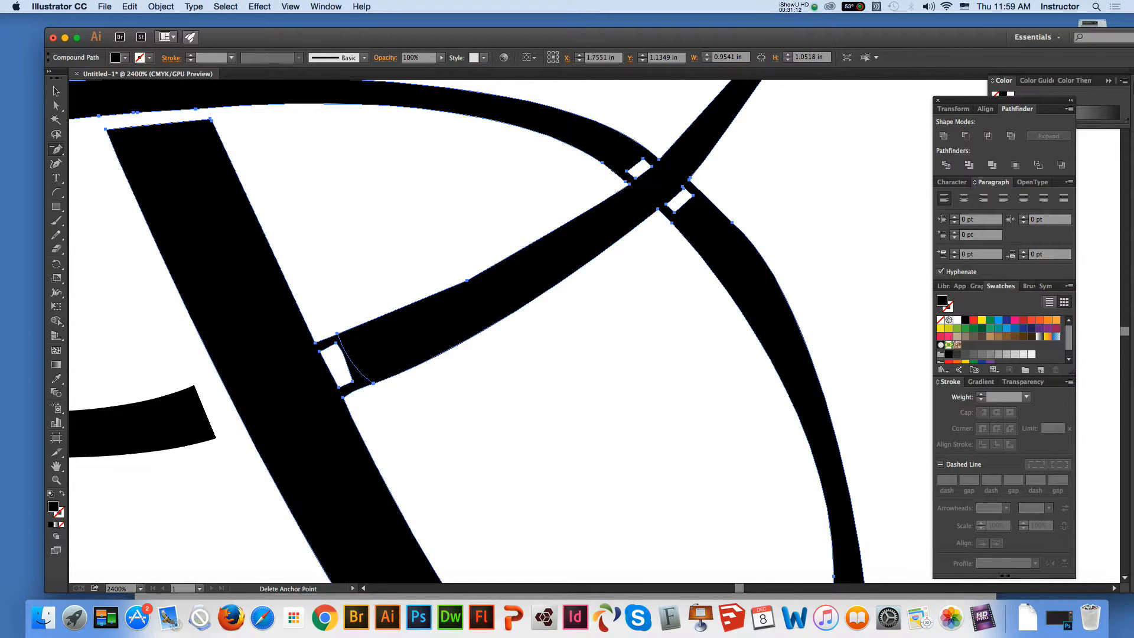
left_click(352, 382)
key("Return")
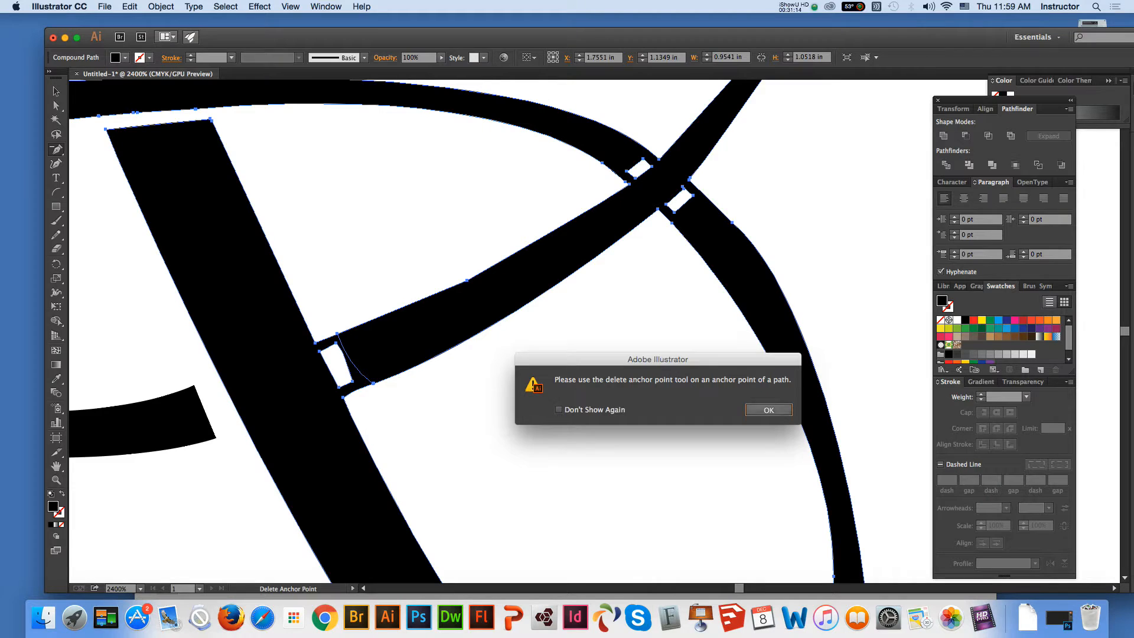
left_click(56, 106)
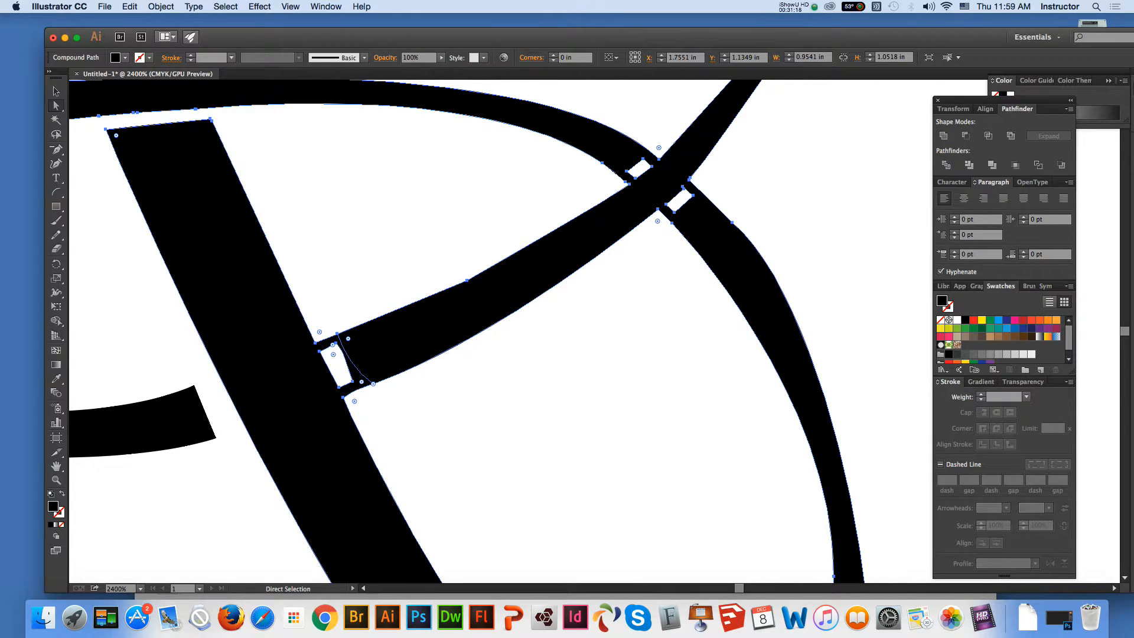
key("super+shift+a")
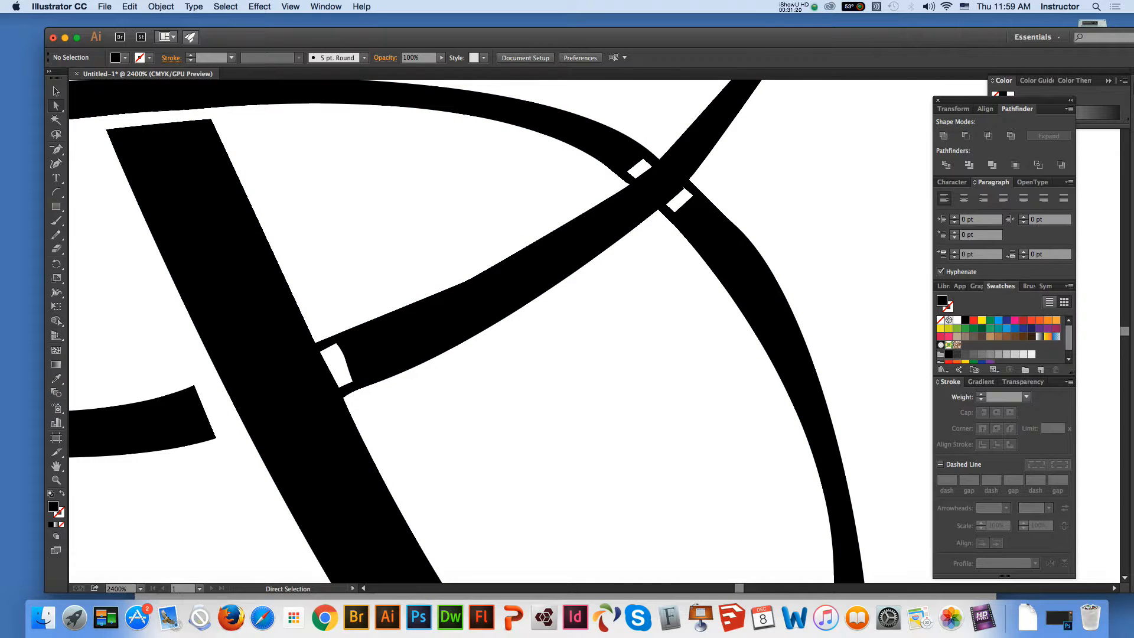
Delete the anchor points of the two black bridges joining the diagonal stroke to the right leg to separate the shapes
left_click(362, 364)
key("minus")
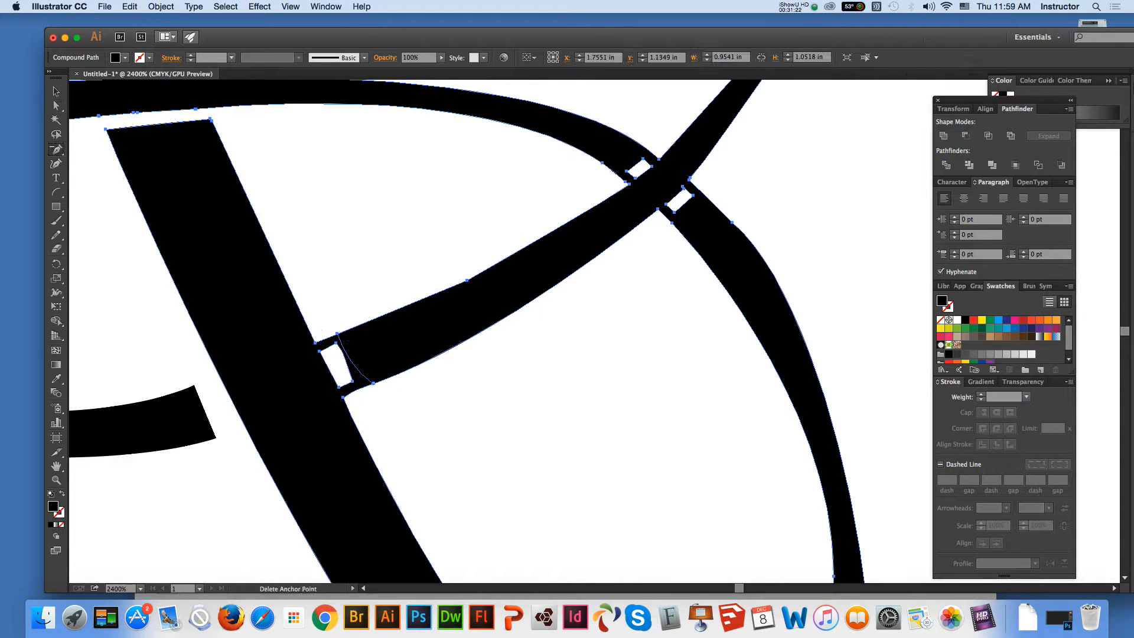
left_click(337, 334)
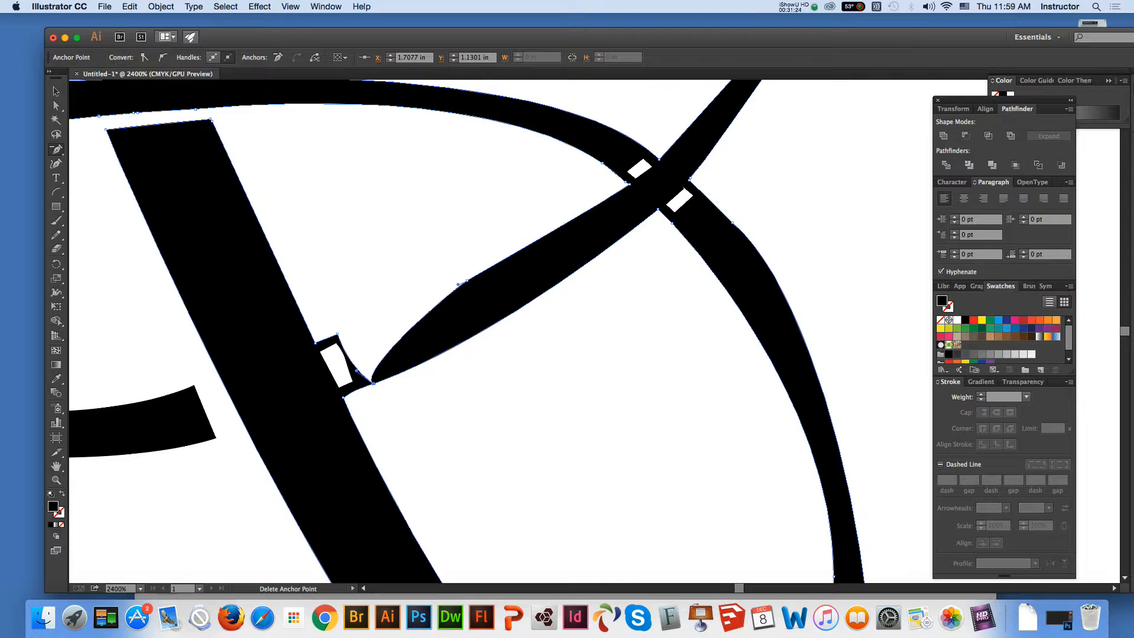
key("super+z")
left_click(315, 342)
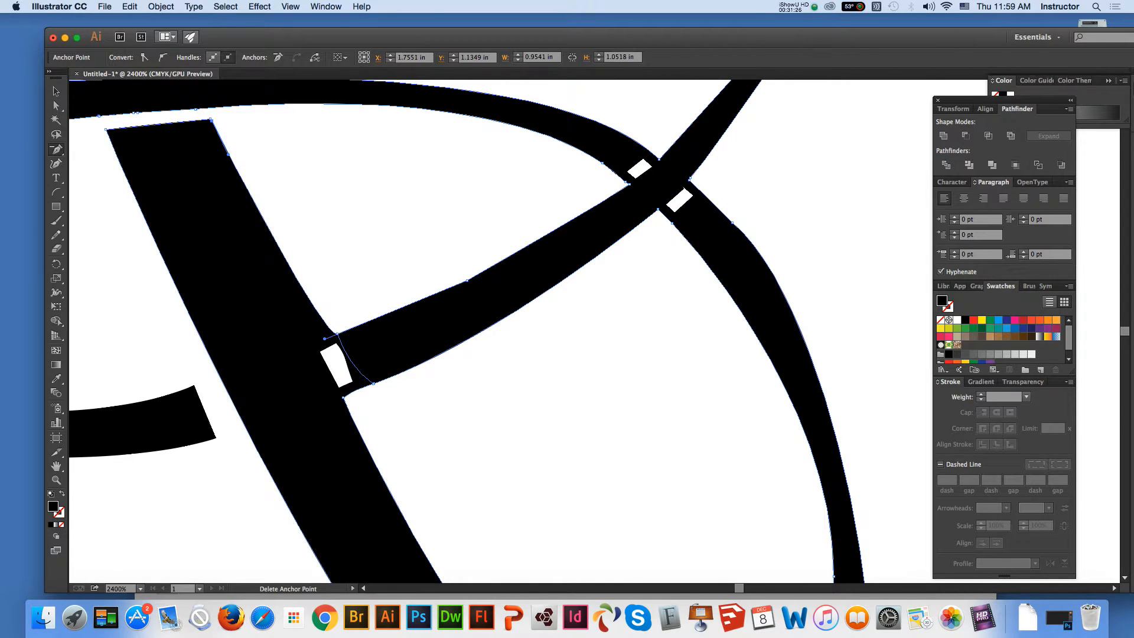
left_click(337, 334)
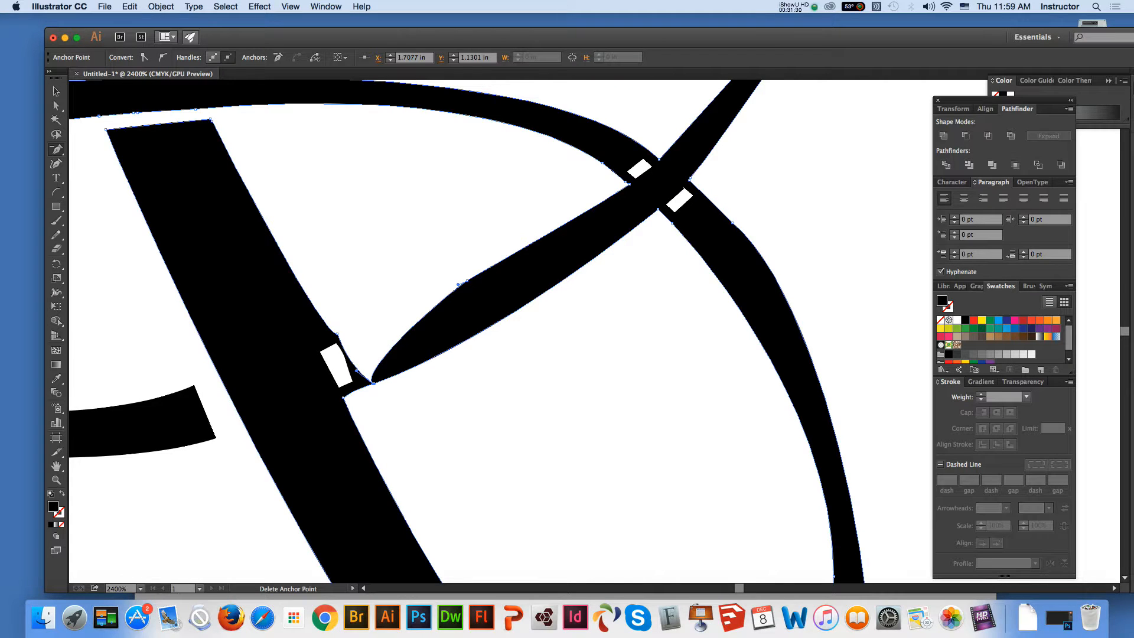
left_click(343, 398)
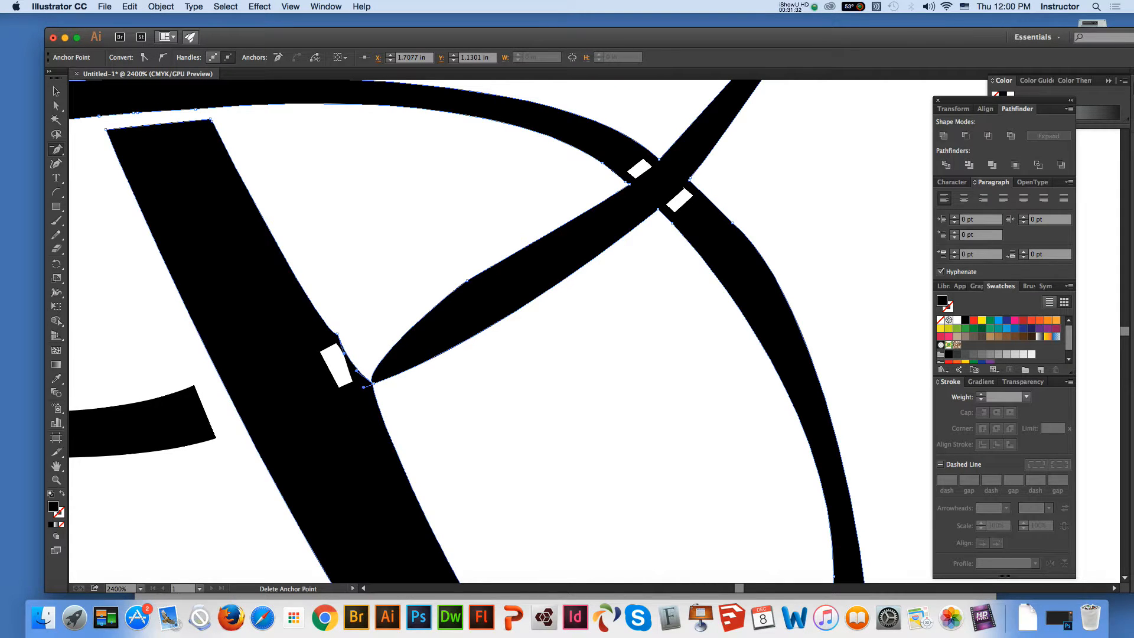
left_click(372, 383)
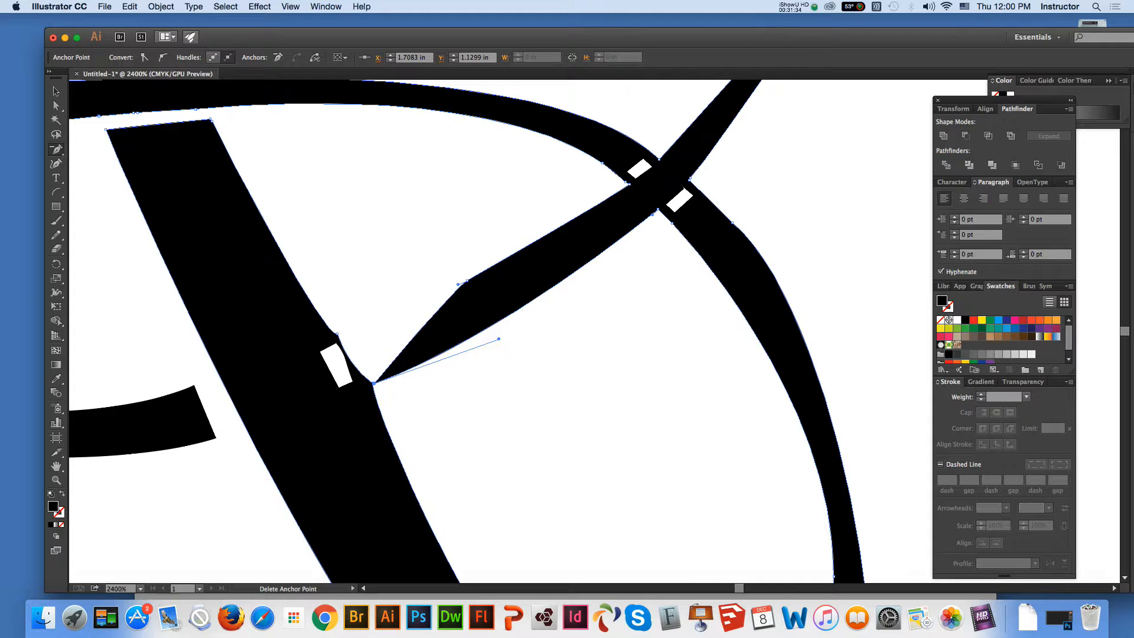
left_click(372, 384)
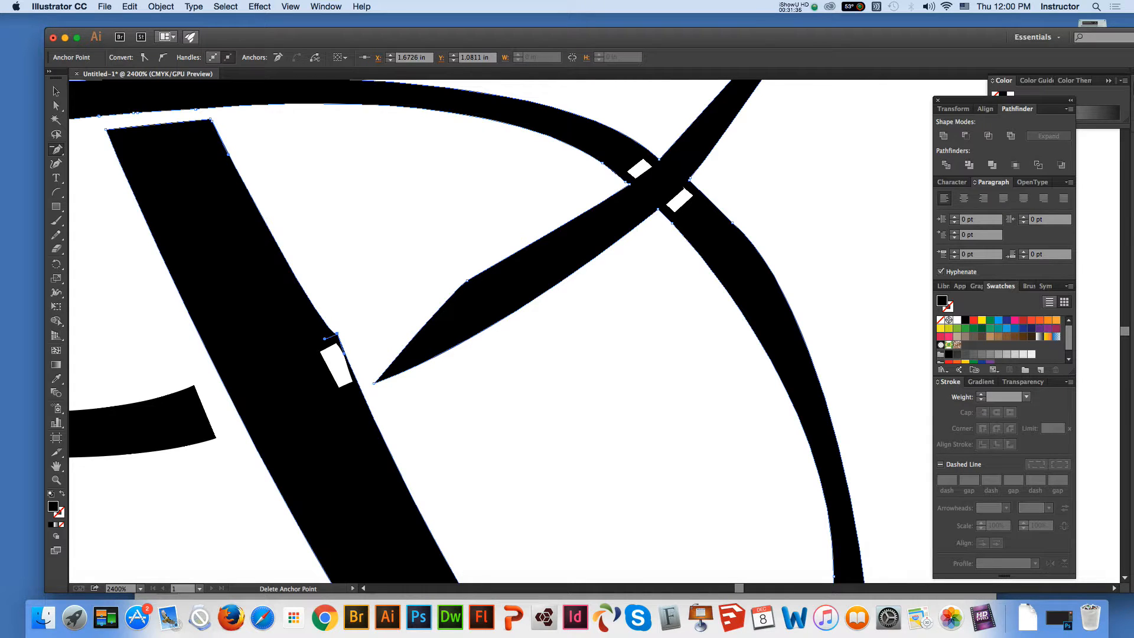
Delete the white cutout and the leftover anchor point on the right leg's outer edge to straighten that edge
key("a")
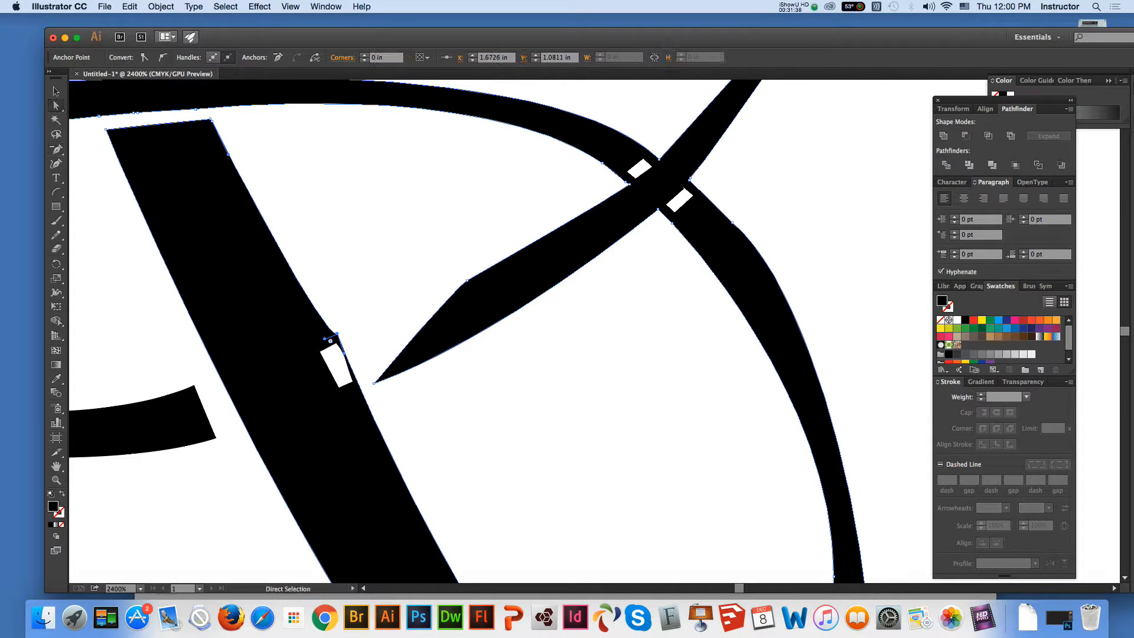
left_click(319, 352)
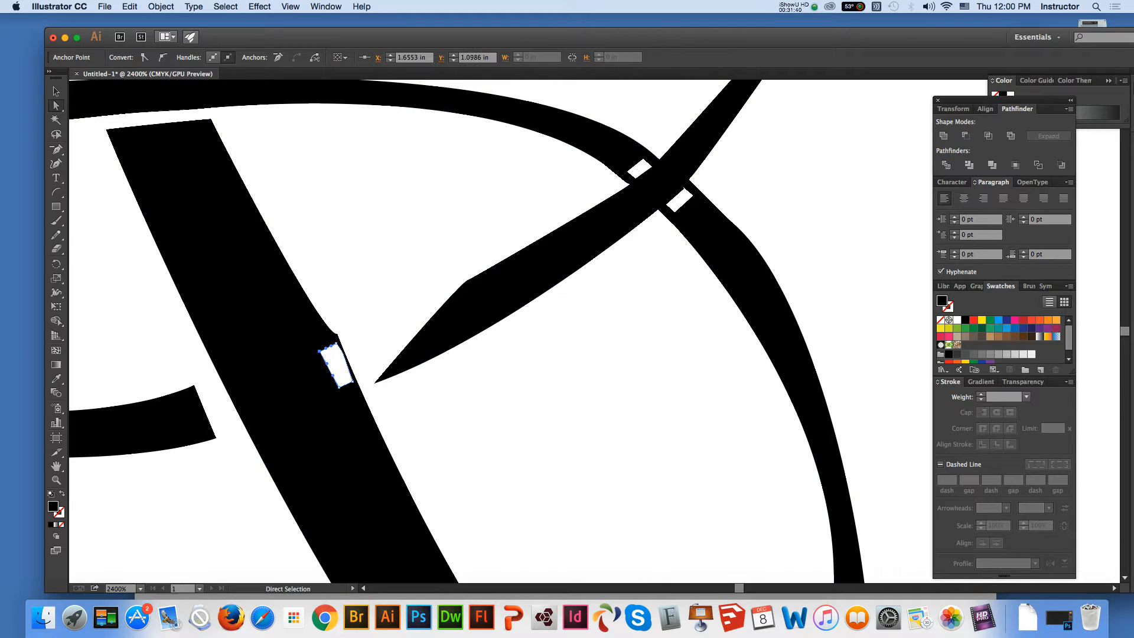
key("Delete")
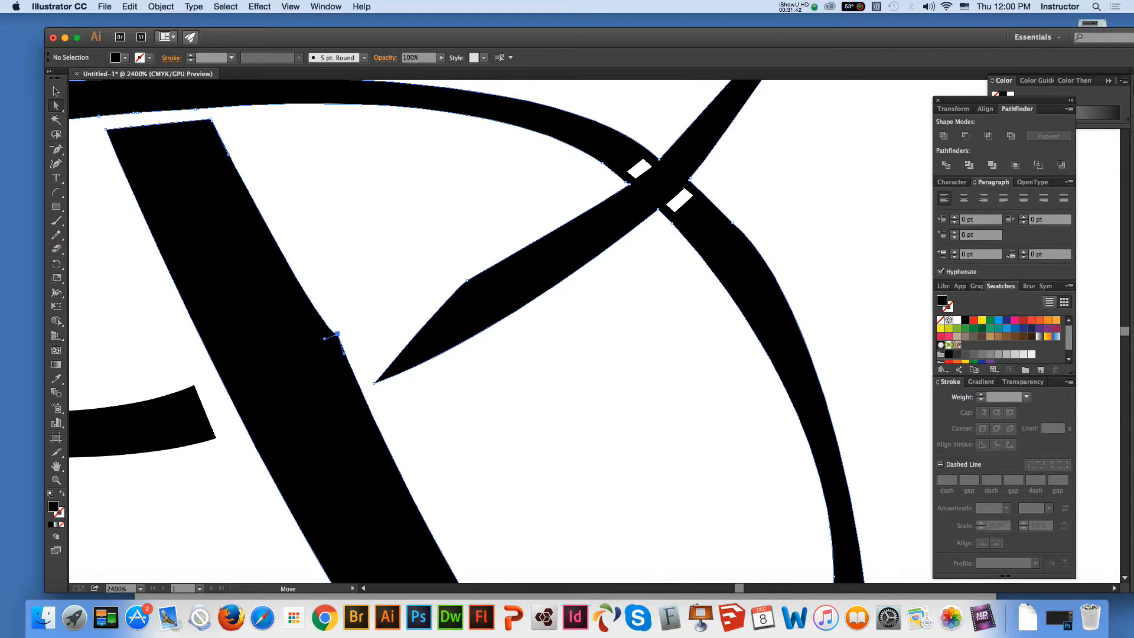
left_click(335, 335)
key("minus")
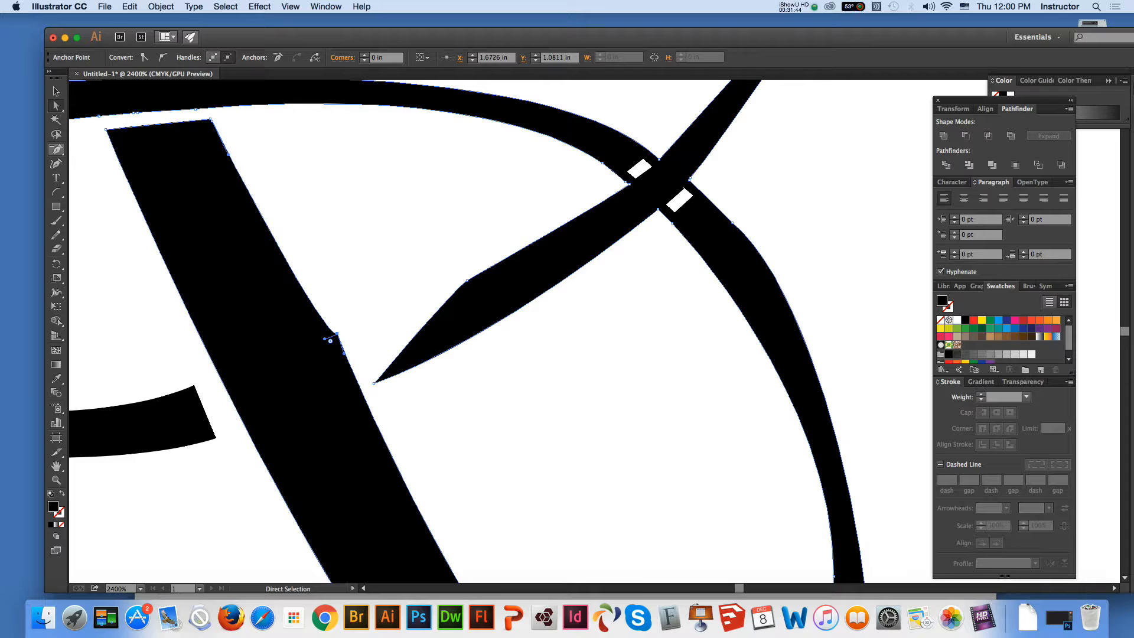
left_click(337, 334)
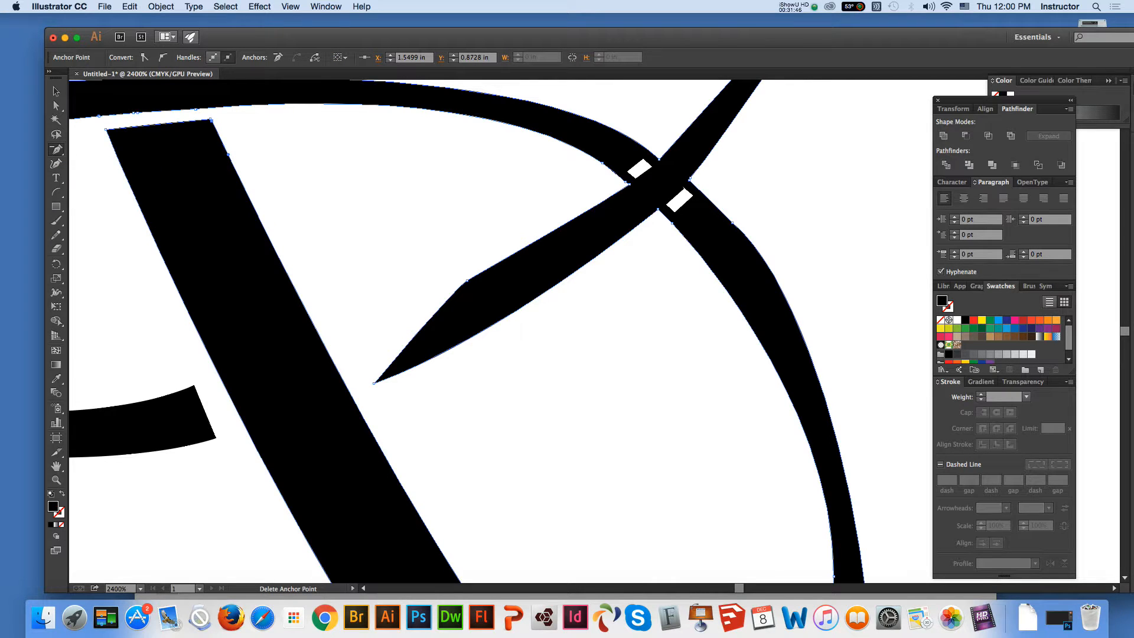
Move the diagonal stroke's upper anchor point to its lower-left end to rebuild the blunt cut end beside the leg
key("a")
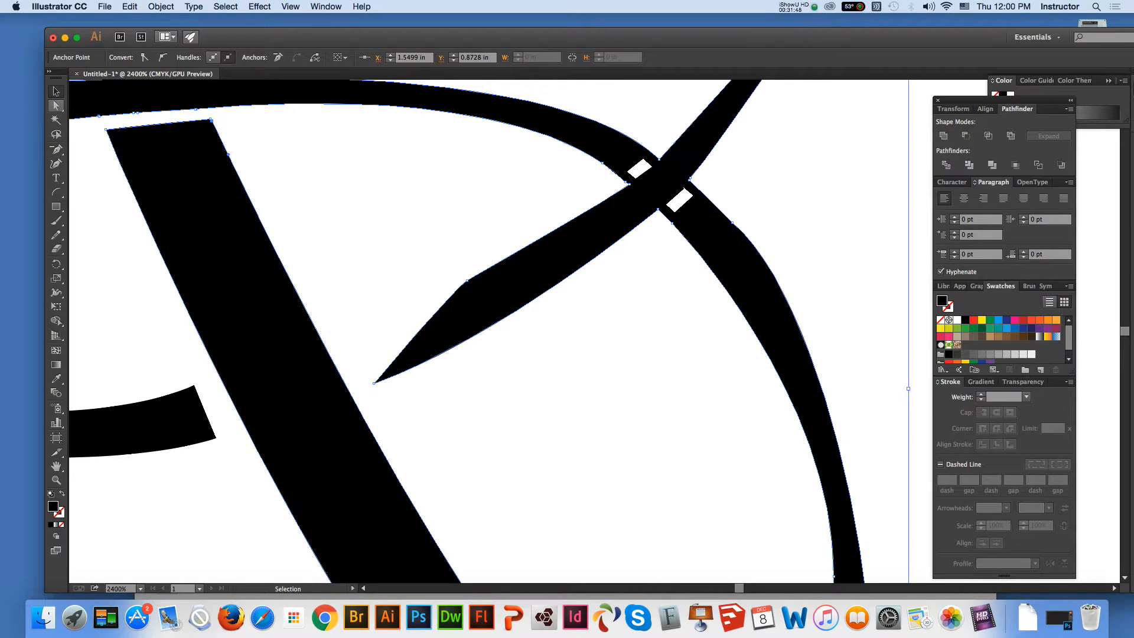
left_click_drag(467, 281, 354, 334)
Draw an arc across the upper curved stroke just before it crosses the diagonal stroke
left_click(56, 466)
left_click_drag(473, 265, 317, 395)
left_click(56, 91)
left_click(136, 136)
key("super+a")
left_click(56, 192)
mouse_move(501, 272)
left_mouse_down()
mouse_move(434, 310)
mouse_move(475, 294)
left_mouse_up()
key("v")
Divide all the artwork along the arc on the upper curved stroke and clear the selection
left_click(501, 308, "shift")
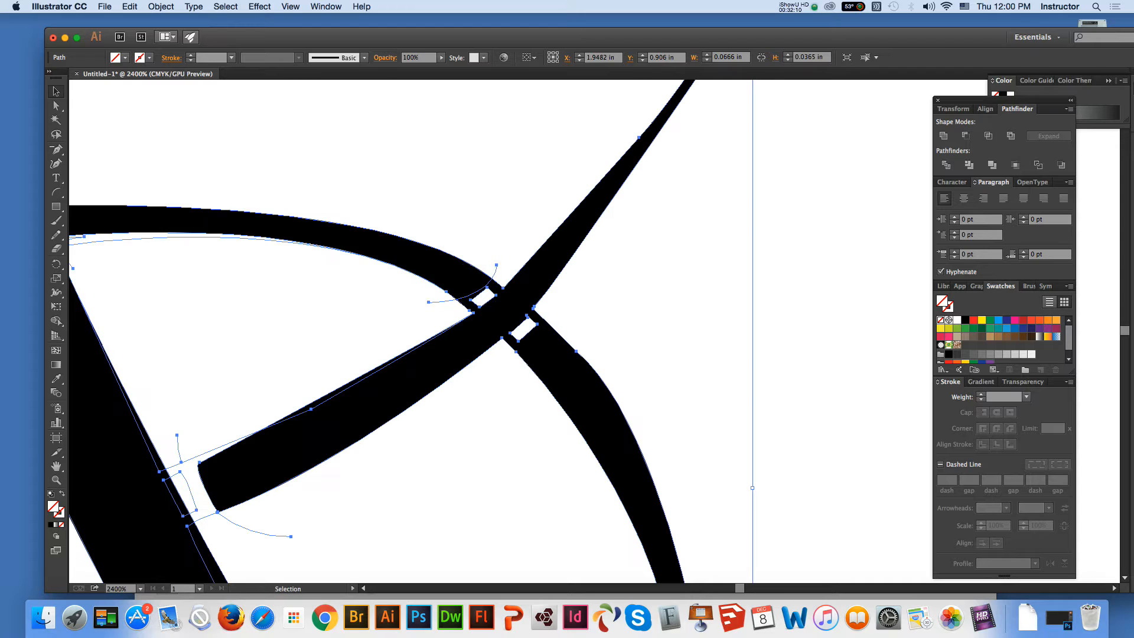
left_click(946, 165)
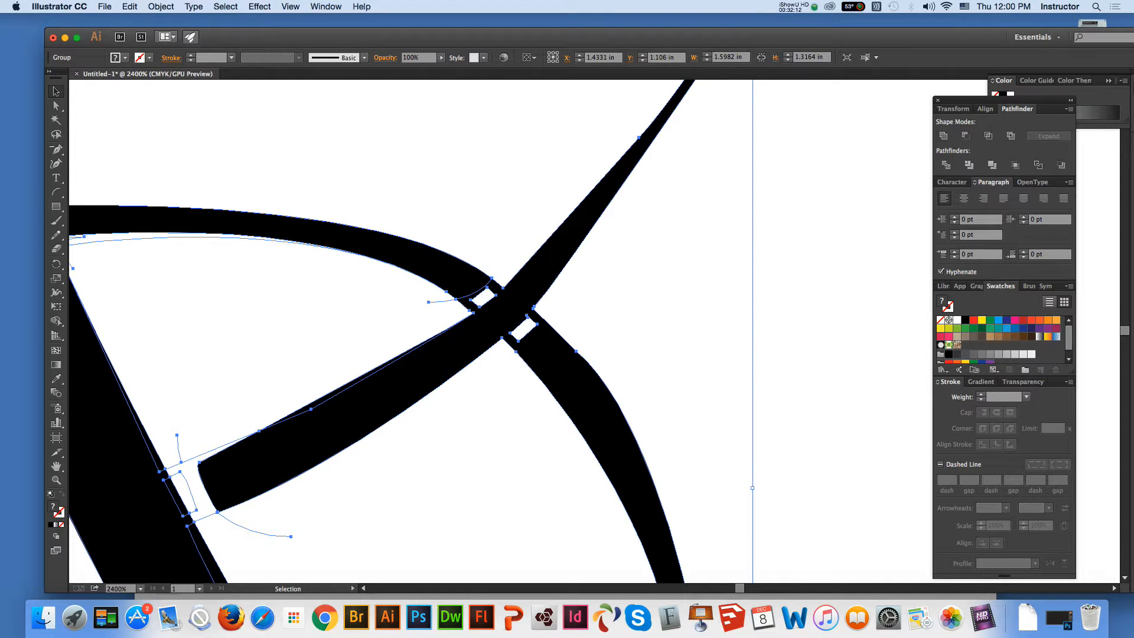
key("a")
key("super+shift+a")
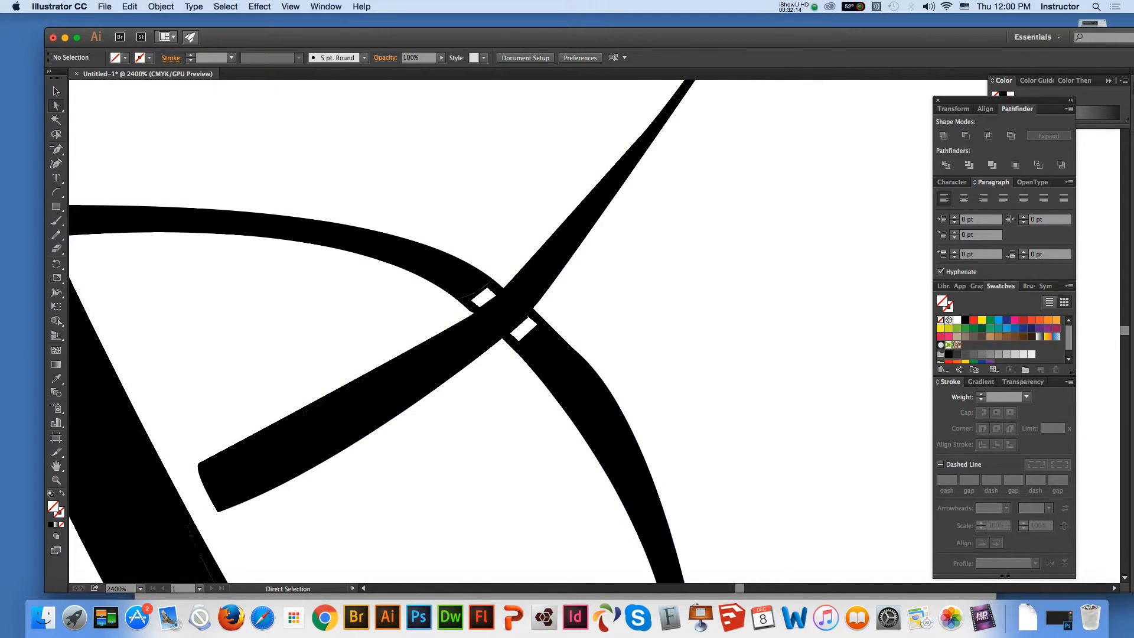
Delete the anchor points of the black bridges joining the upper curved stroke to the diagonal stroke
key("super+a")
key("minus")
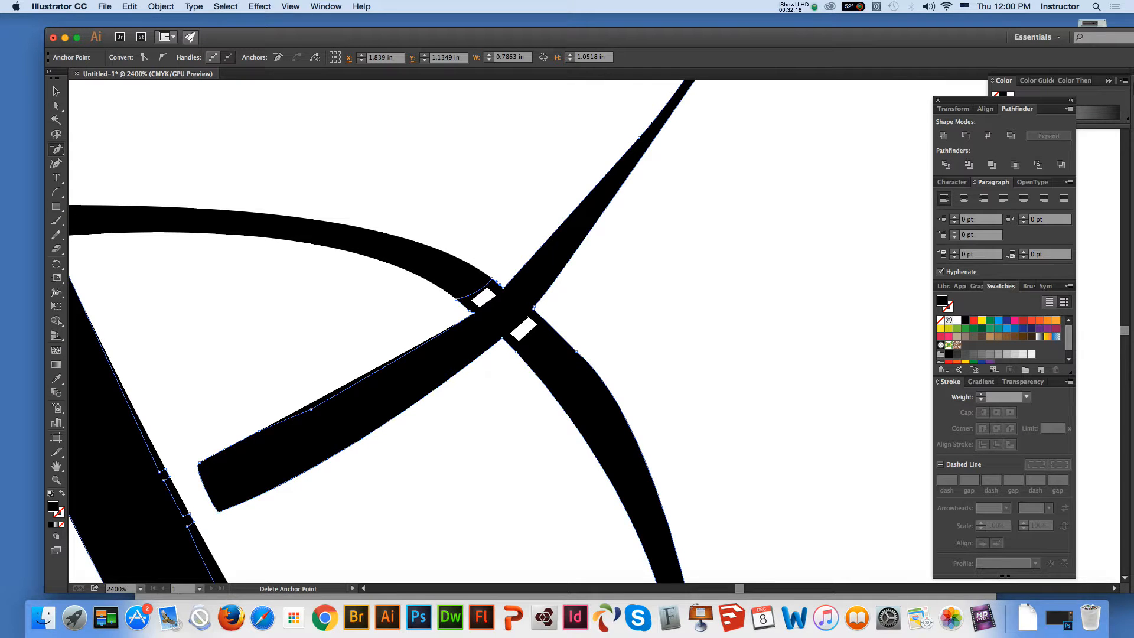
left_click(456, 299)
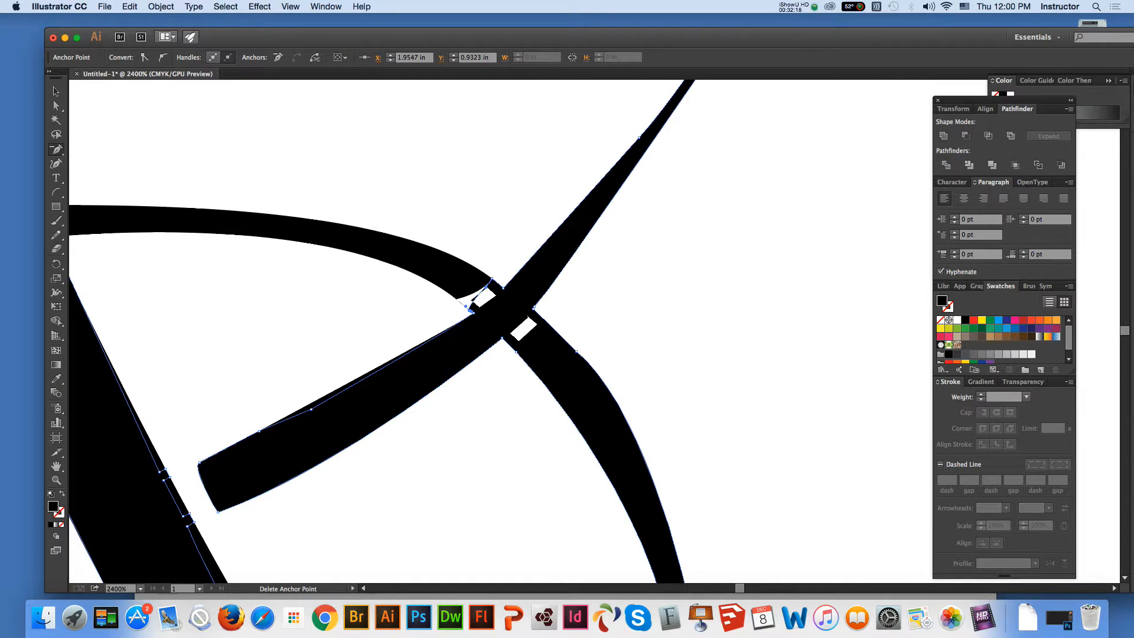
left_click(492, 279)
left_click(488, 289)
key("Return")
left_click(504, 288)
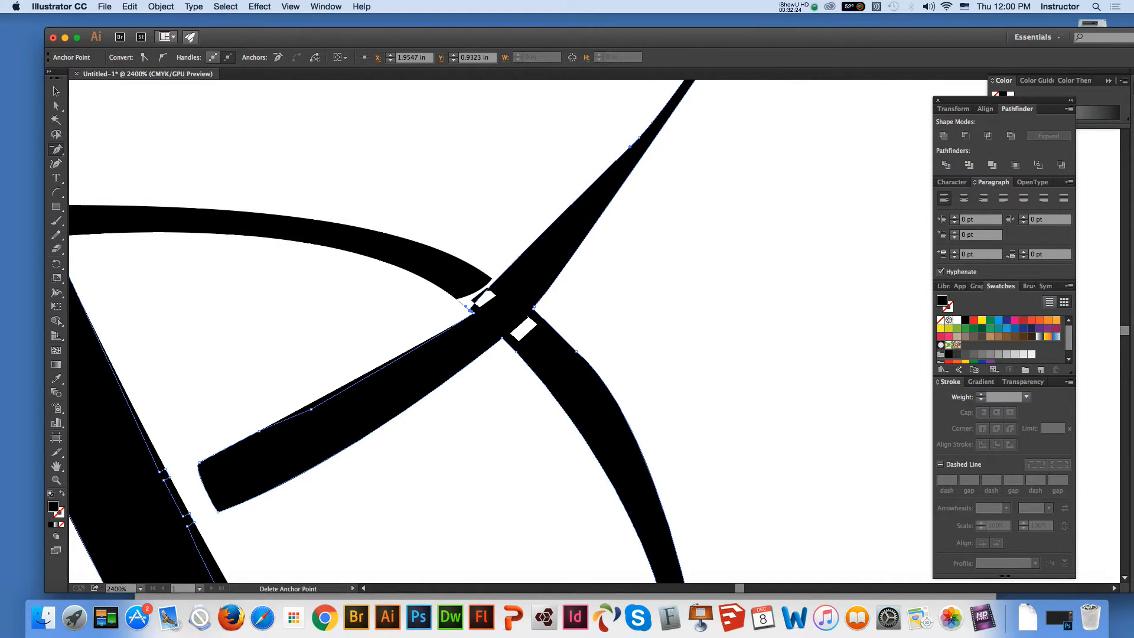
left_click(473, 313)
left_click(470, 310)
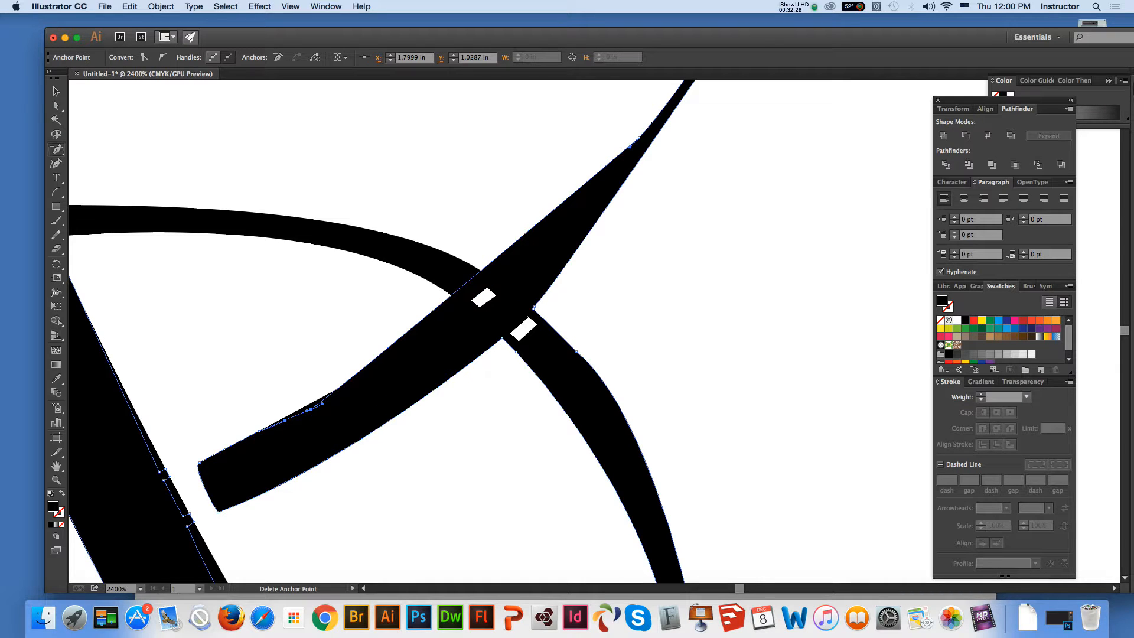
Lengthen the direction handle on the diagonal stroke's upper edge to restore its curve and delete the leftover cutout path at the crossing
key("a")
mouse_move(322, 403)
left_mouse_down()
mouse_move(469, 303)
mouse_move(490, 314)
left_mouse_up()
left_click(483, 299)
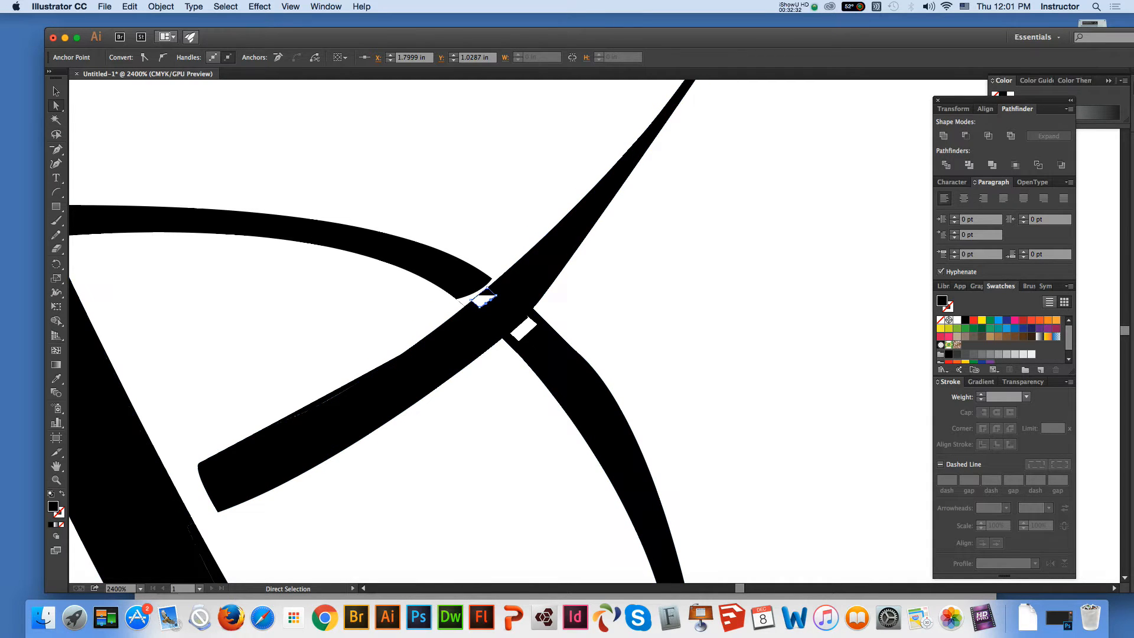
key("Delete")
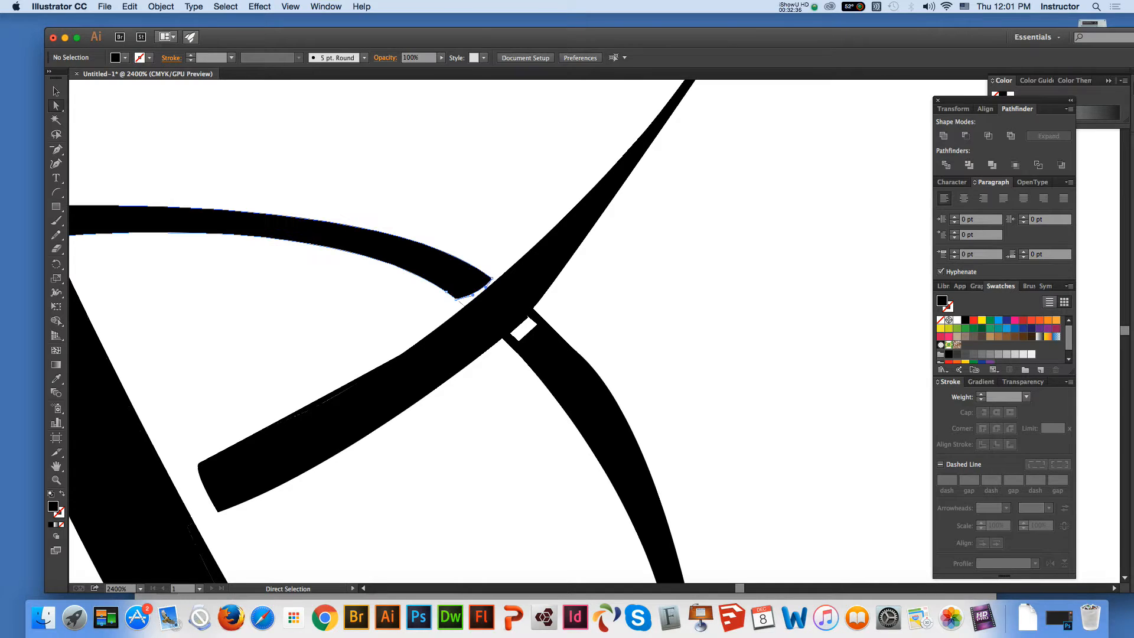
Adjust the direction handle of the outer-edge anchor on the curved stroke below the crossing to smooth its outline
left_click(458, 299)
left_click(460, 302)
left_click(459, 301)
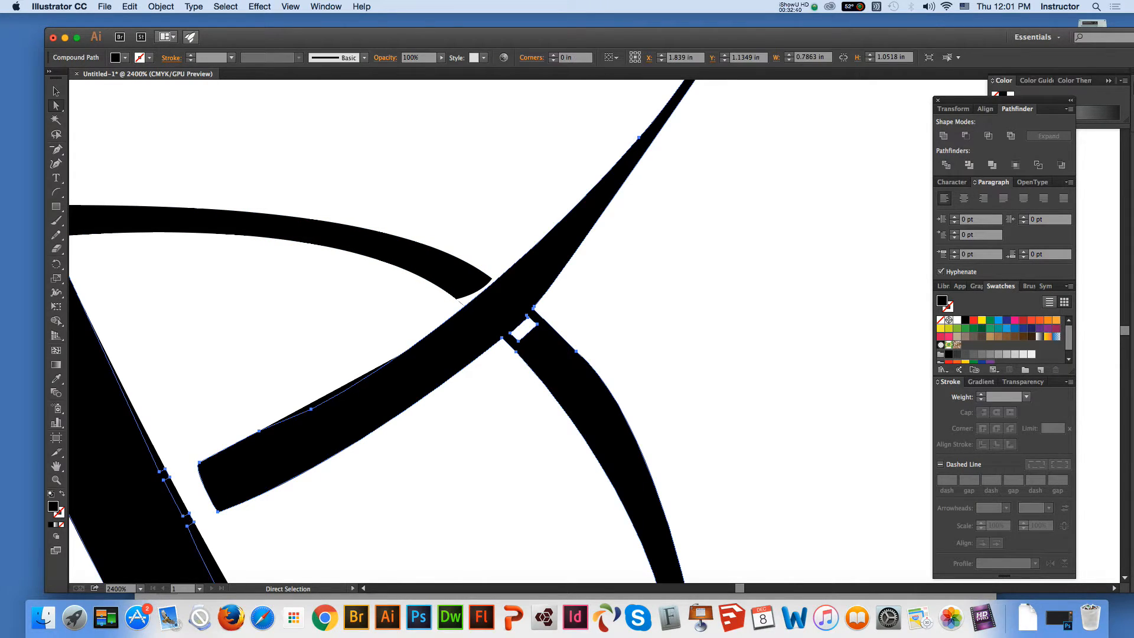
left_click(644, 366)
left_click(610, 392)
left_click(577, 352)
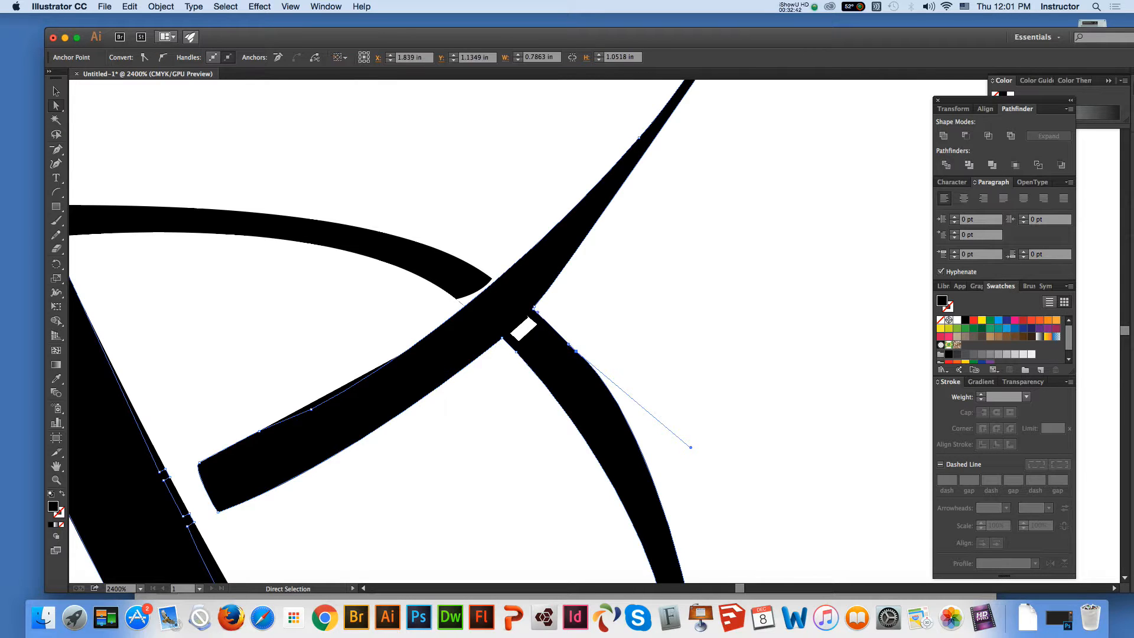
left_click_drag(691, 447, 688, 459)
left_click(688, 407)
Draw an arc across the curved stroke just below the crossing and divide all the artwork along it
left_click(56, 192)
left_click_drag(548, 304, 482, 357)
key("v")
key("super+a")
key("super+g")
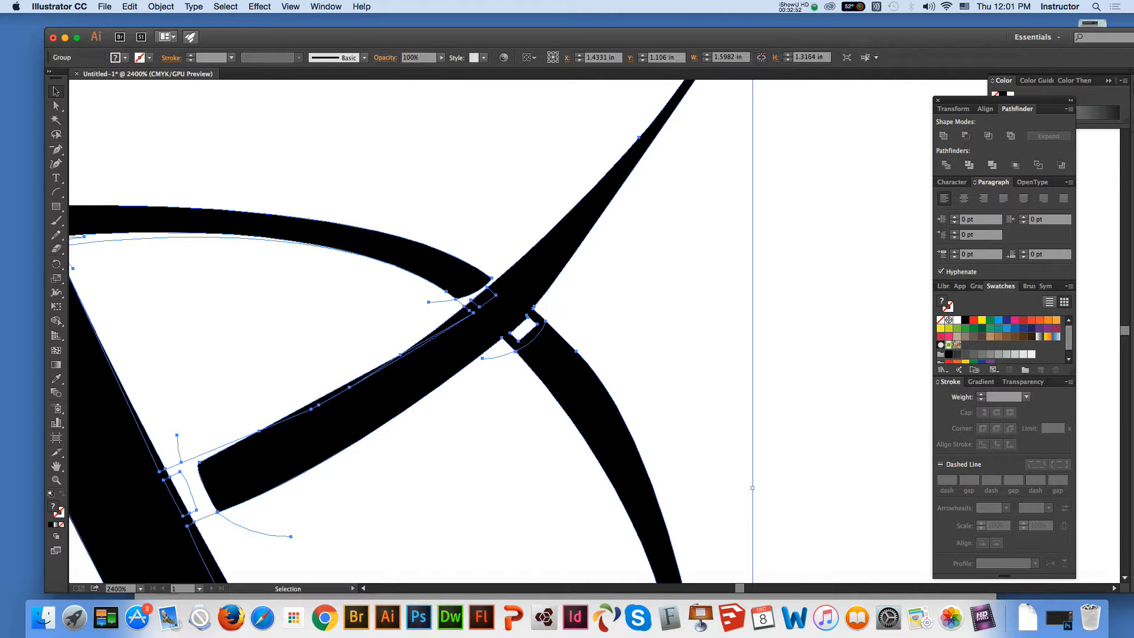
Delete the anchor points of the black bridges joining the diagonal stroke's lower edge to the curved stroke below the crossing
key("super+shift+a")
key("a")
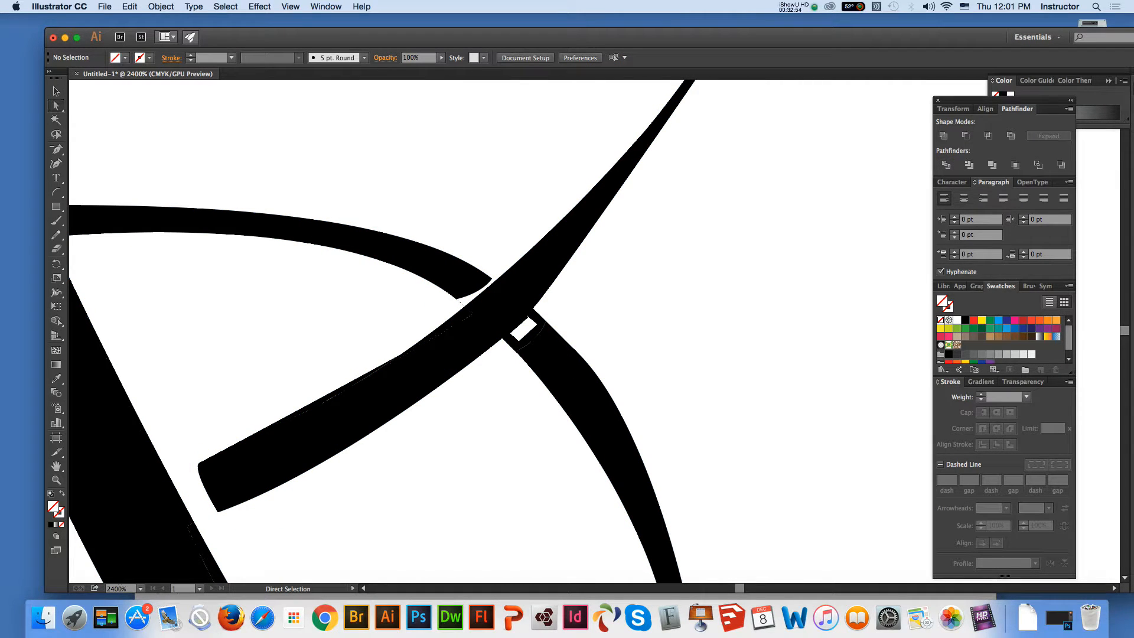
left_click(460, 303)
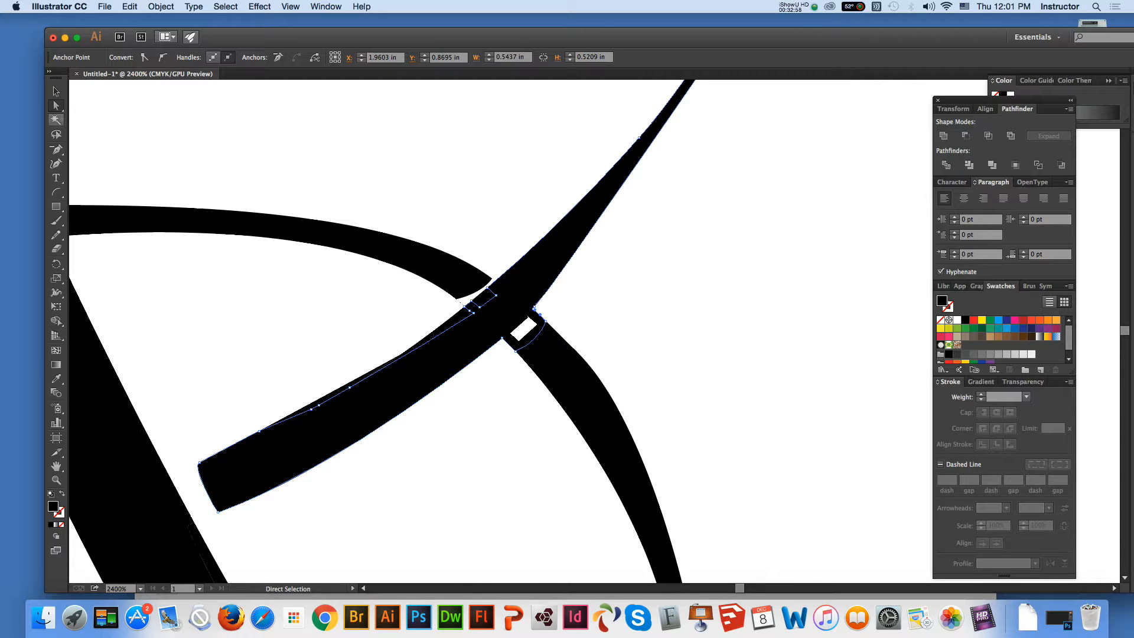
left_click(56, 149)
left_click(535, 308)
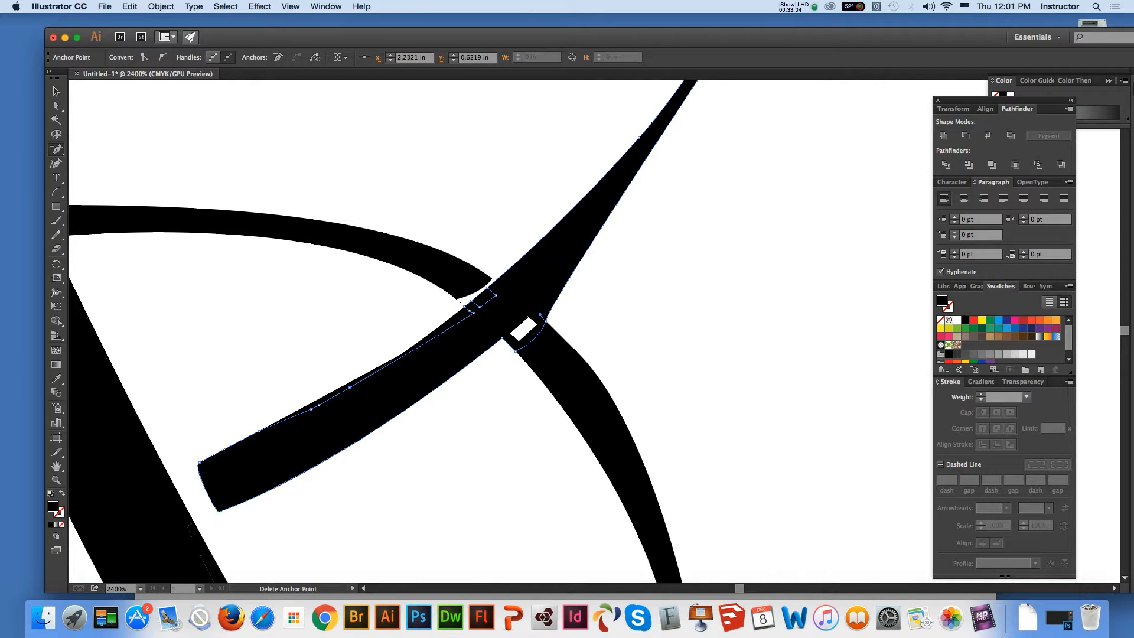
left_click(516, 352)
left_click(517, 339)
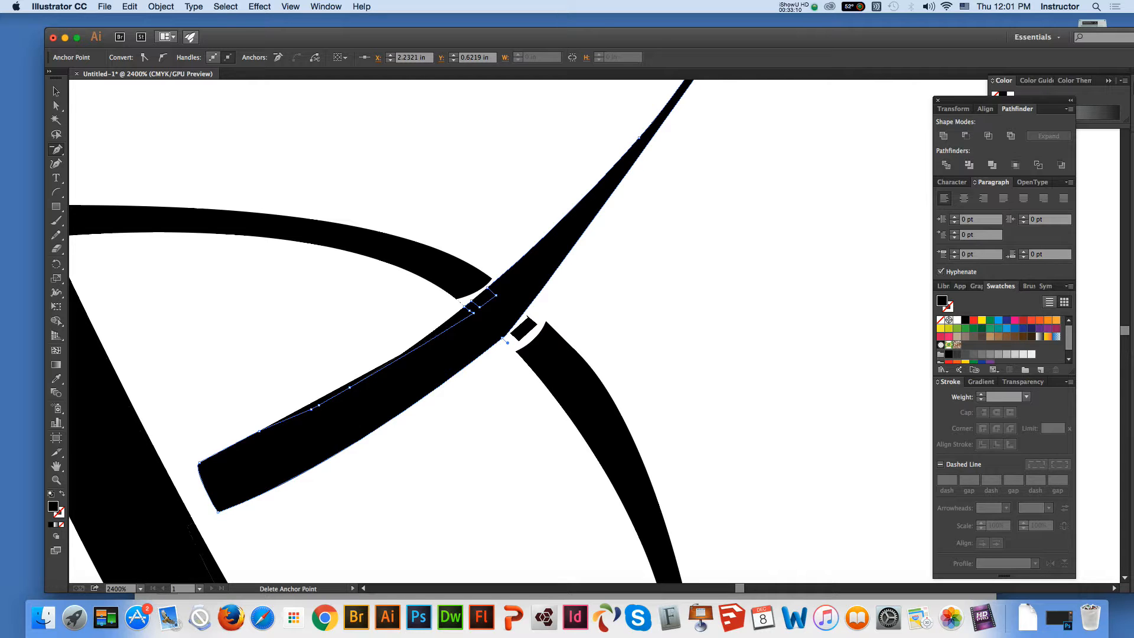
left_click(504, 339)
key("Return")
left_click(507, 342)
Lengthen the direction handle on the diagonal stroke's lower edge to restore its curve and delete the leftover cutout path at the crossing
key("a")
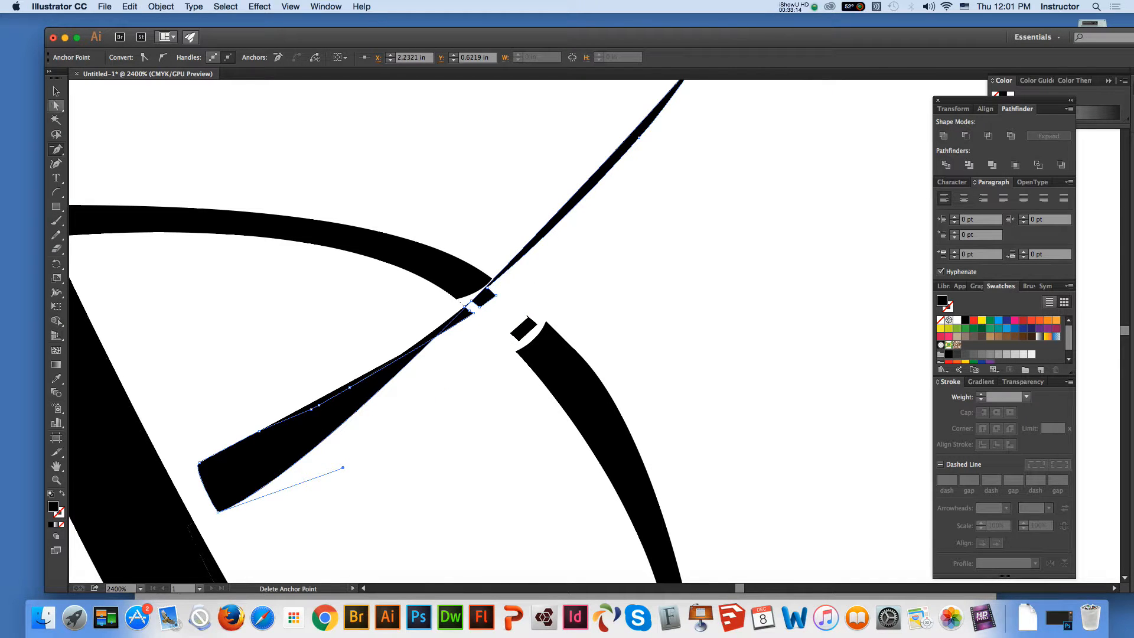
left_click_drag(343, 467, 539, 395)
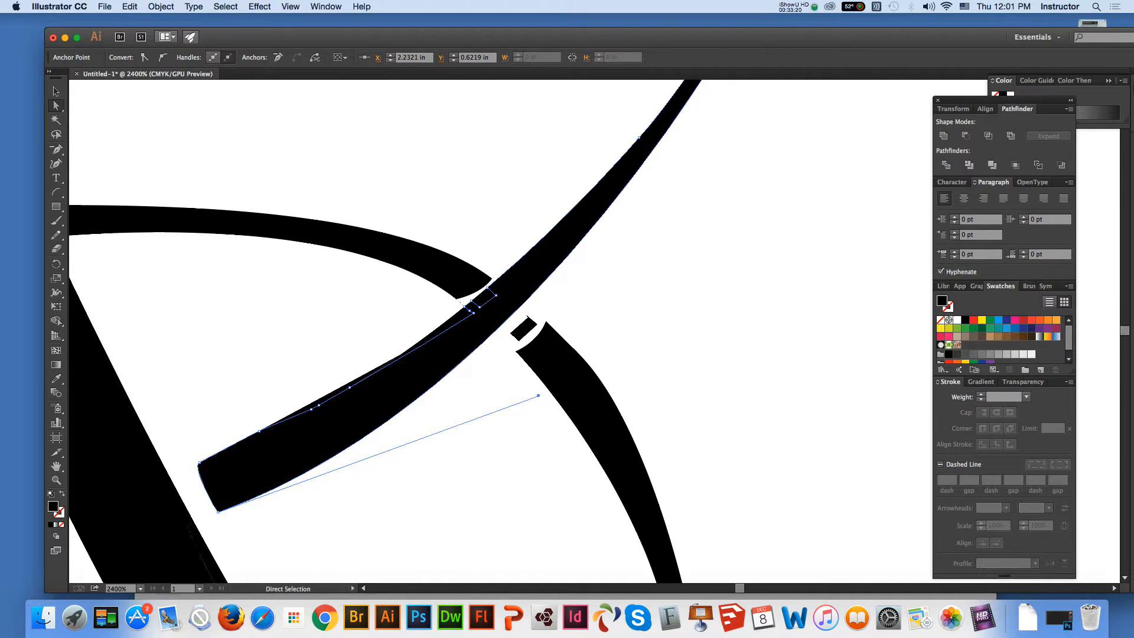
left_click(523, 329)
left_click(550, 304)
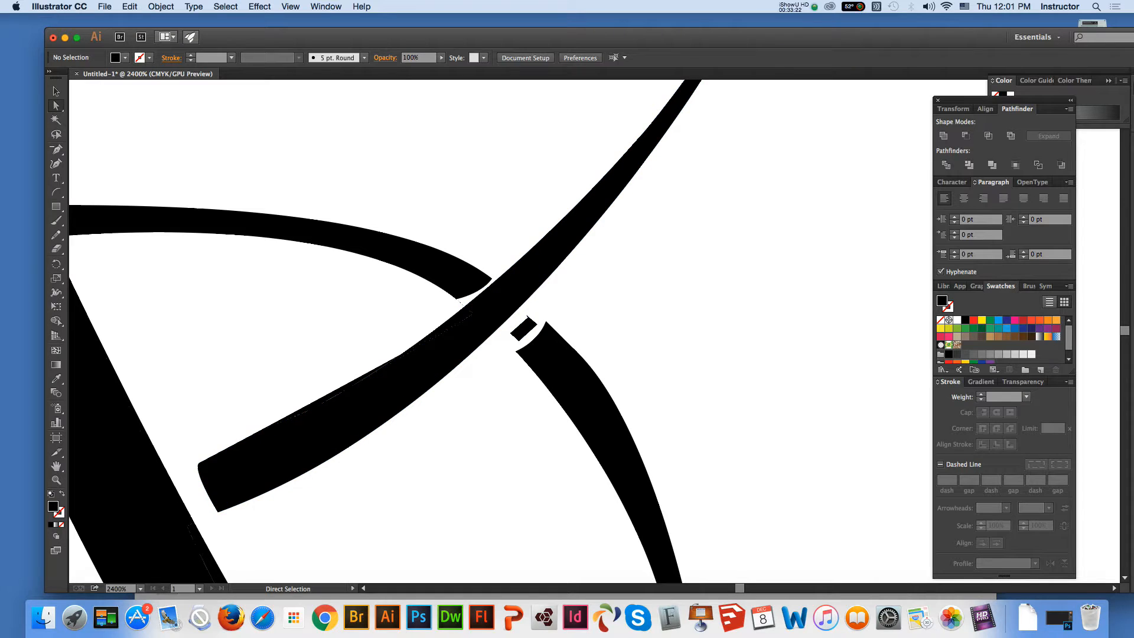
left_click_drag(541, 311, 508, 344)
key("Delete")
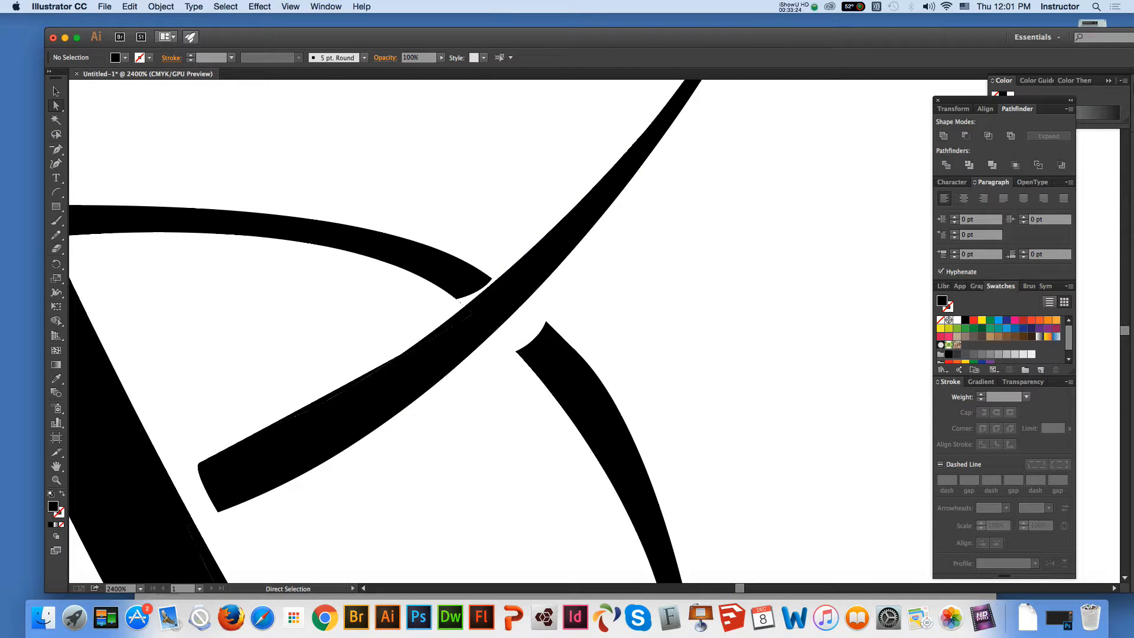
Move both end anchor points of the lower curved stroke toward the diagonal stroke to narrow the gap at the crossing
left_click(546, 322)
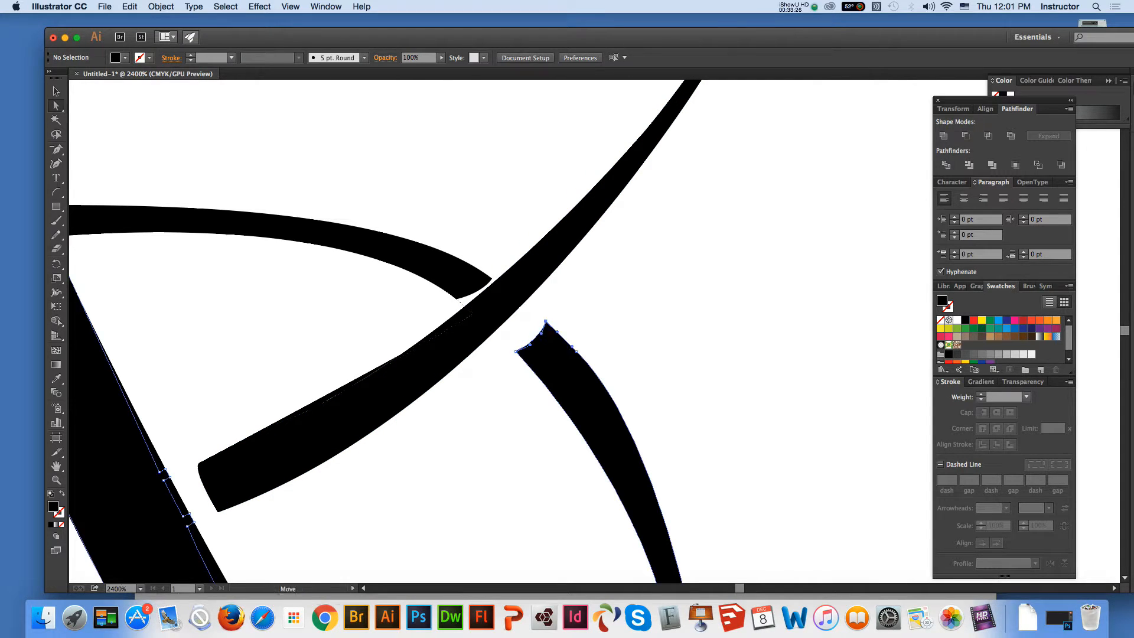
left_click_drag(545, 322, 531, 307)
left_click_drag(517, 351, 501, 336)
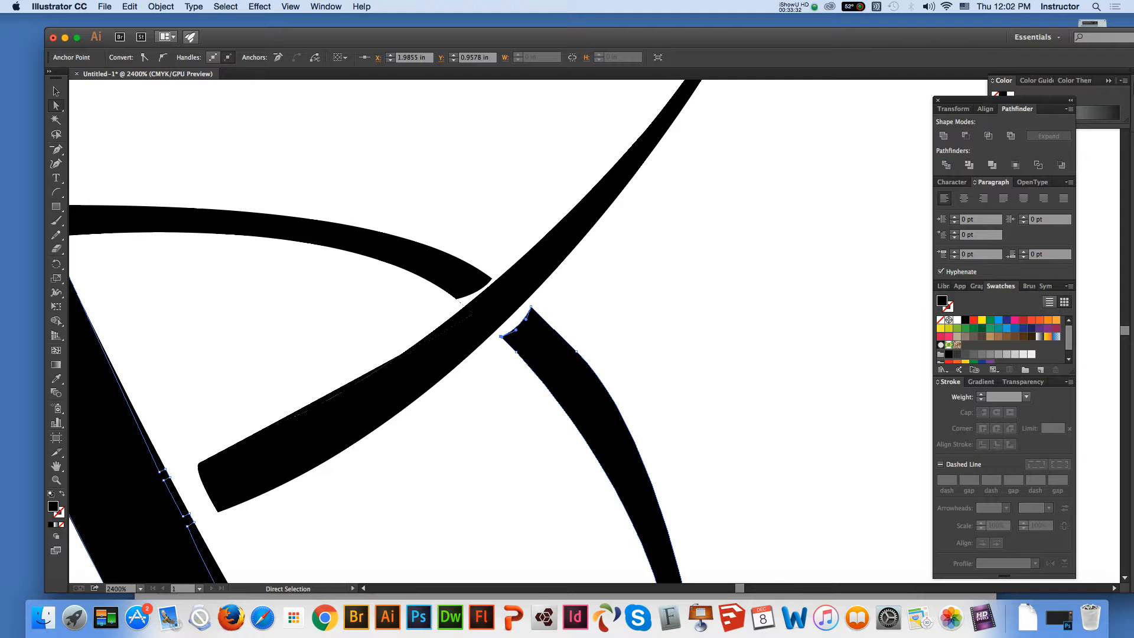
key("super+shift+a")
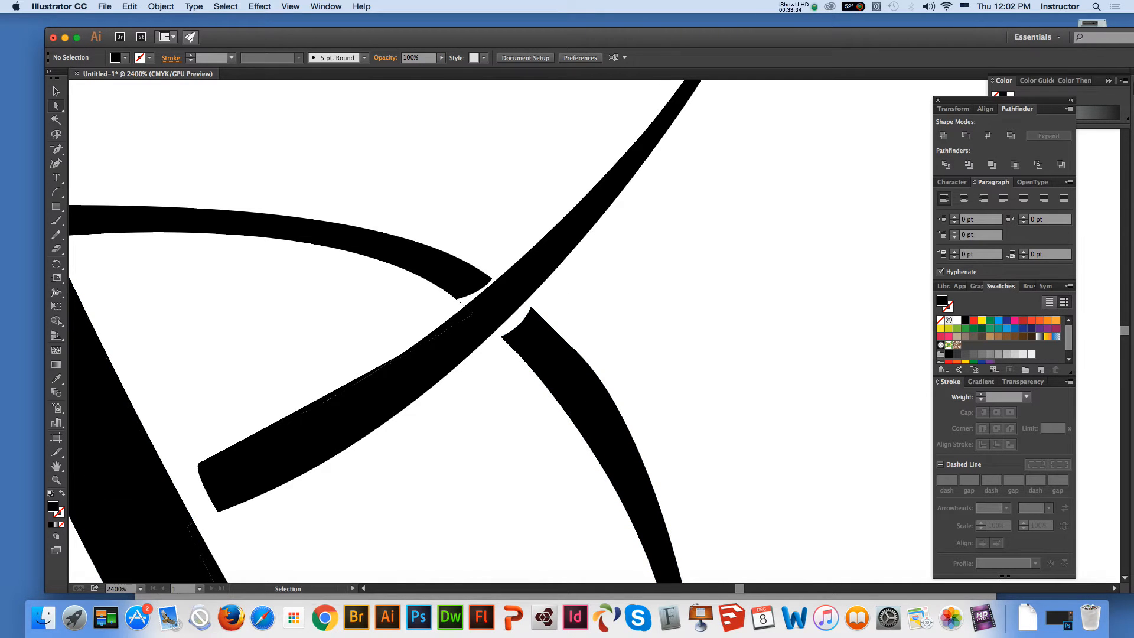
Slightly adjust the direction handle of the outer-edge anchor near the upper end of the large curved stroke
key("super+minus")
key("super+minus")
key("super+minus")
key("super+minus")
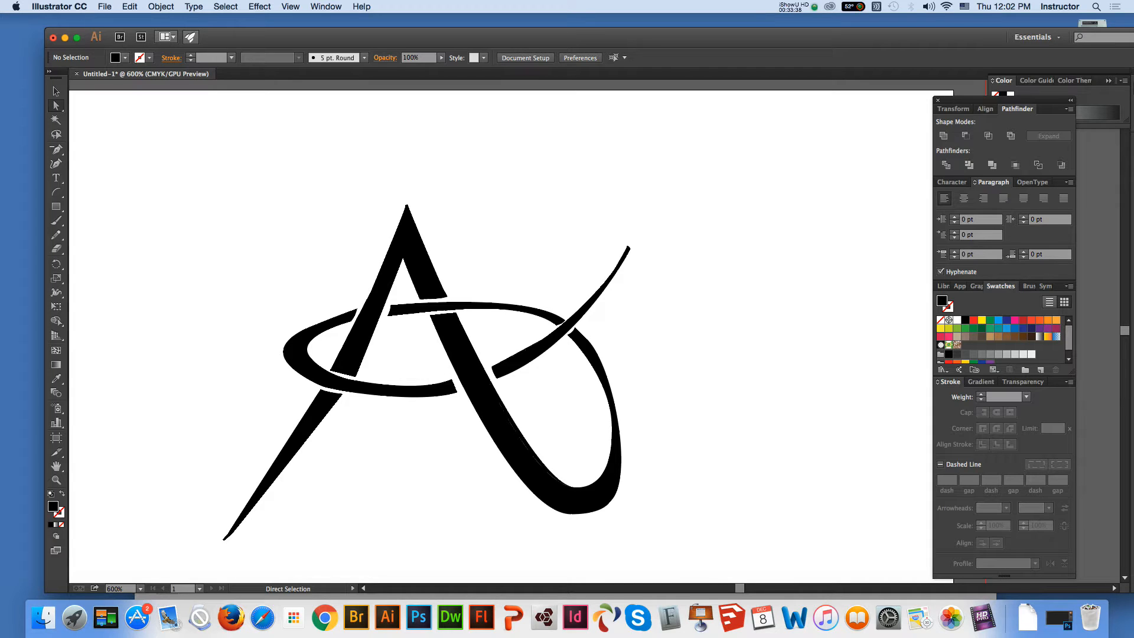
left_click(618, 421)
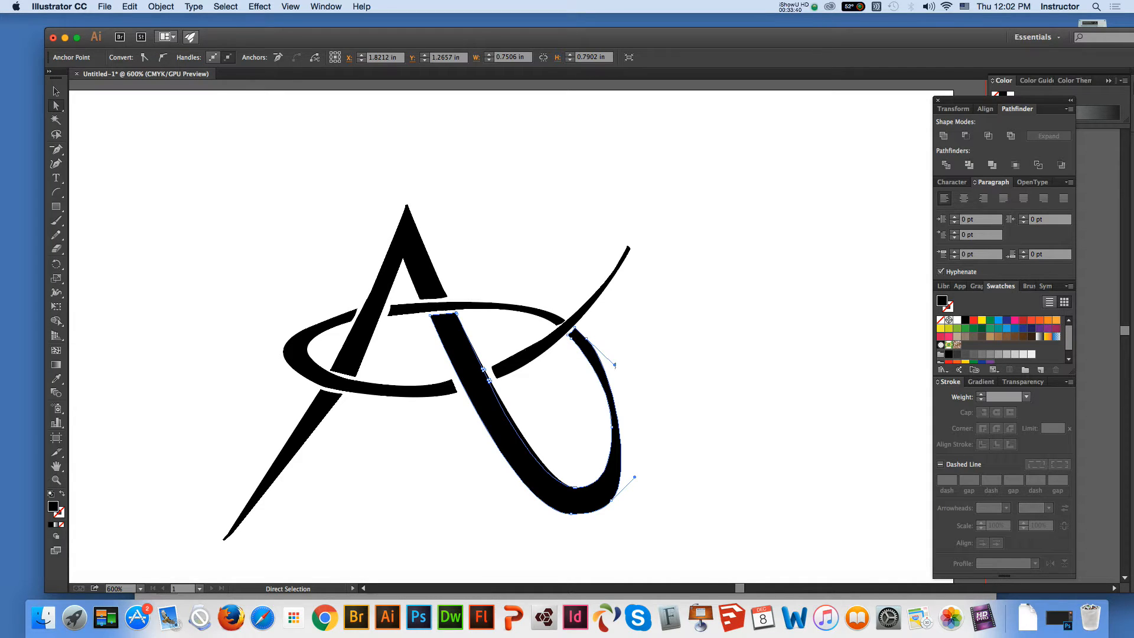
key("super+shift+a")
left_click(617, 420)
key("super+shift+a")
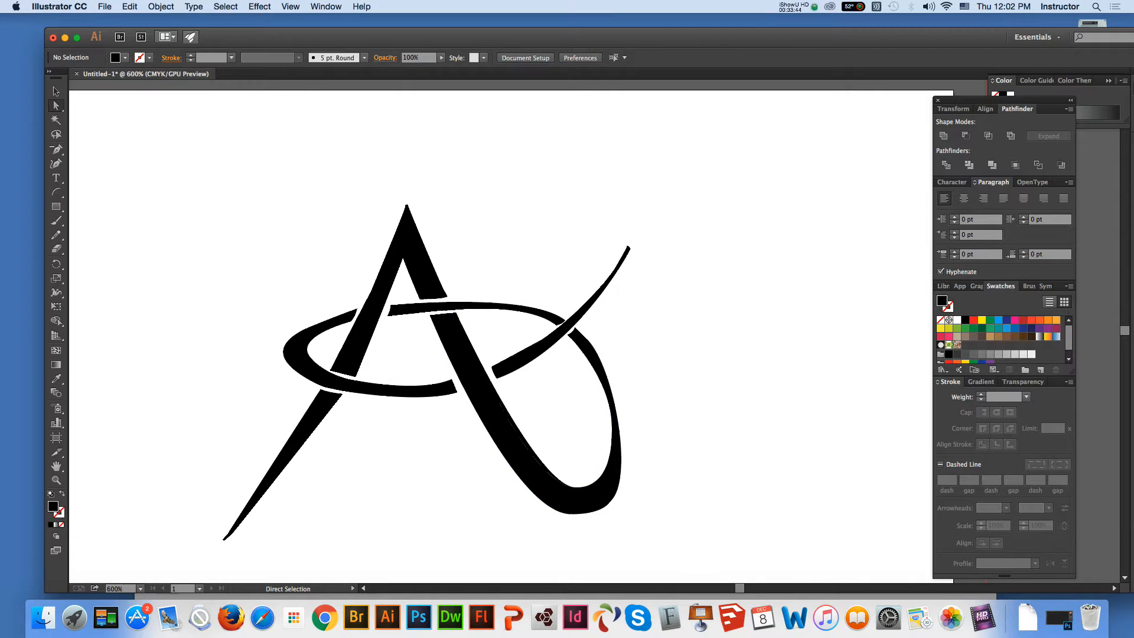
left_click(618, 421)
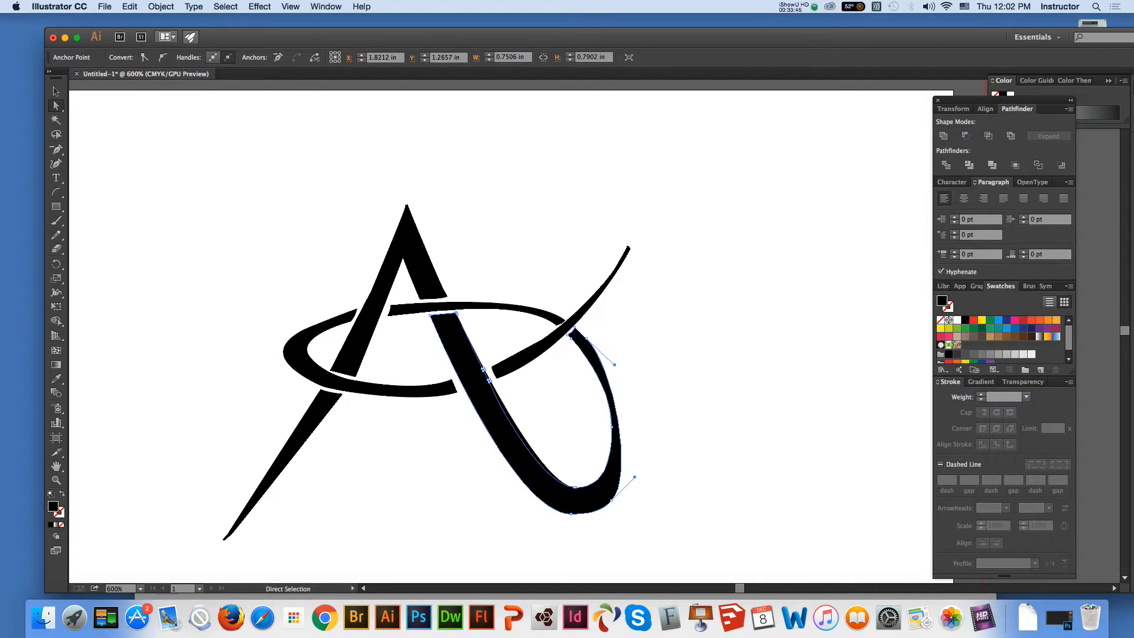
left_click(626, 353)
left_click(586, 338)
mouse_move(614, 364)
left_mouse_down()
mouse_move(603, 374)
mouse_move(613, 366)
left_mouse_up()
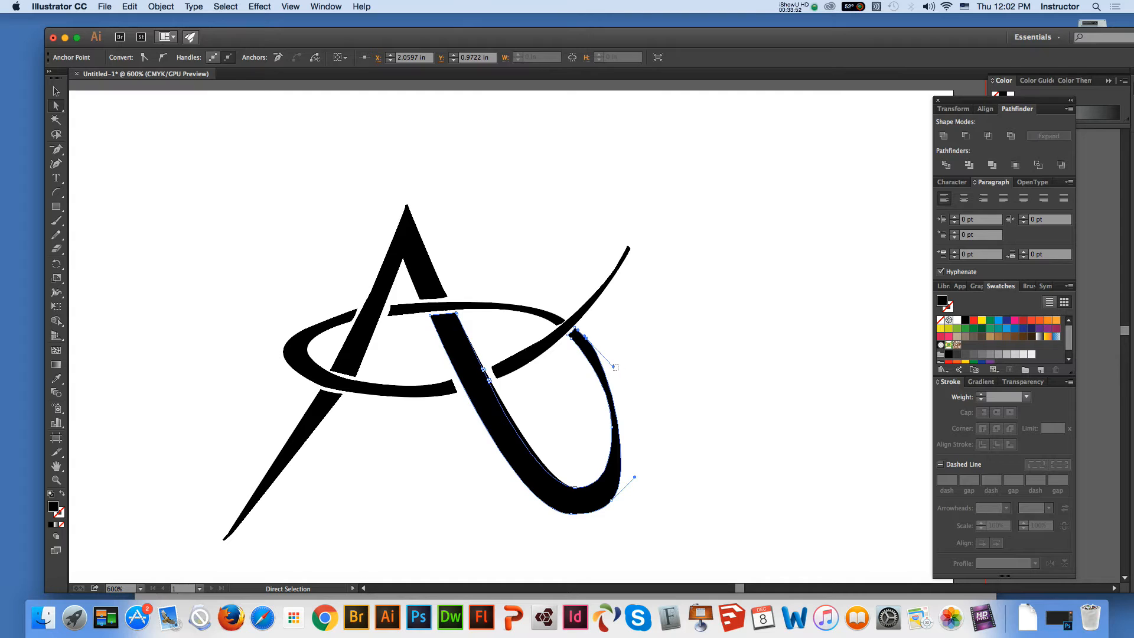
left_click(618, 371)
Shift the large curved stroke's upper outer-edge anchor outward and extend its direction handle to thicken and smooth the stroke's right side
left_click(56, 481)
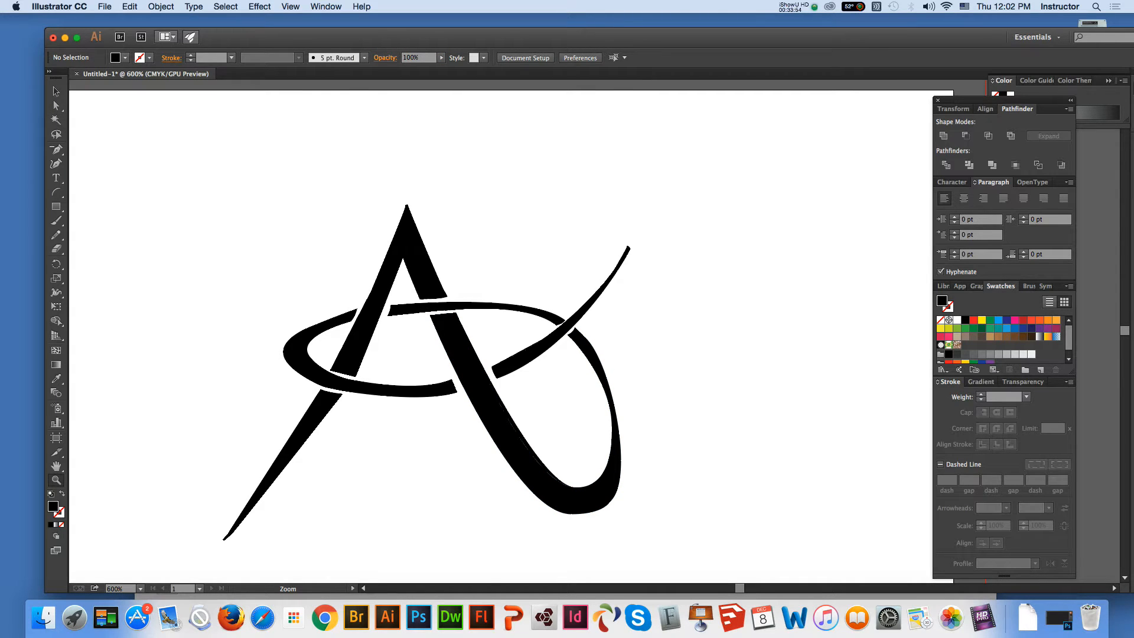
left_click(596, 434)
left_click(662, 395)
left_click(56, 466)
left_click_drag(366, 283, 394, 424)
left_click(56, 106)
left_click(550, 350)
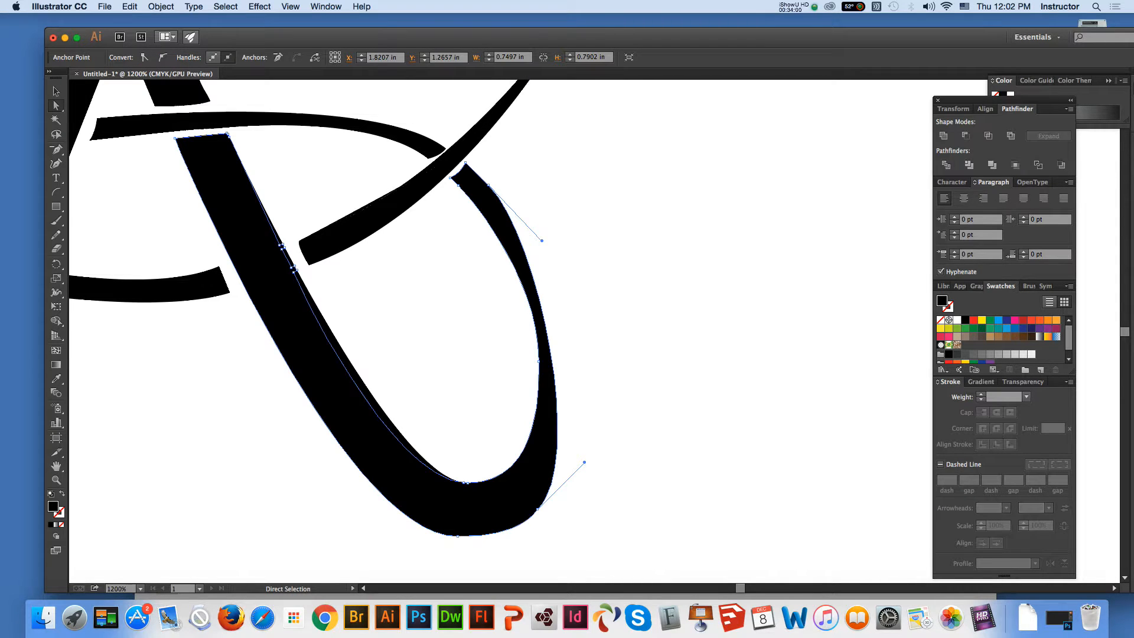
left_click(545, 243)
left_click(489, 184)
left_click_drag(493, 191, 497, 191)
left_click_drag(550, 247, 568, 255)
key("super+shift+a")
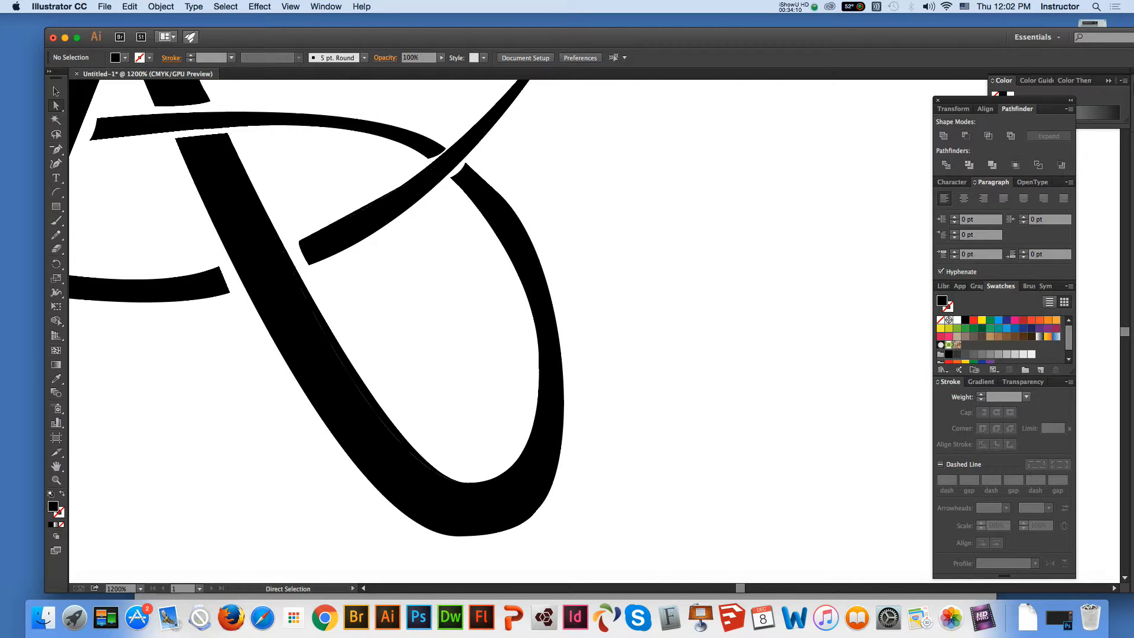
left_click(538, 509)
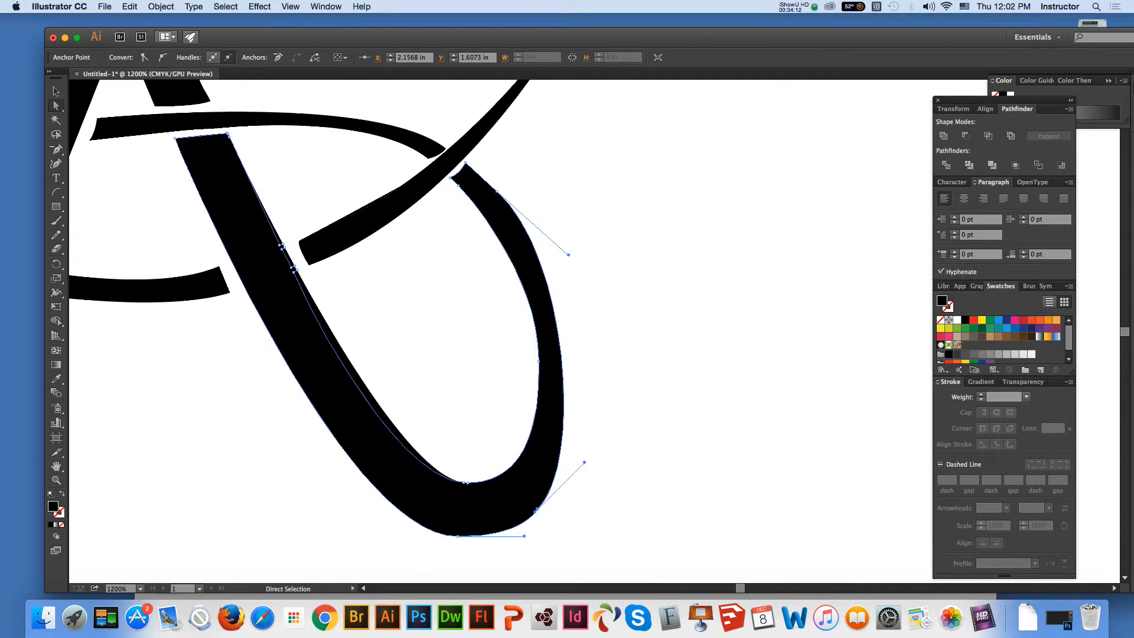
key("super+shift+a")
key("v")
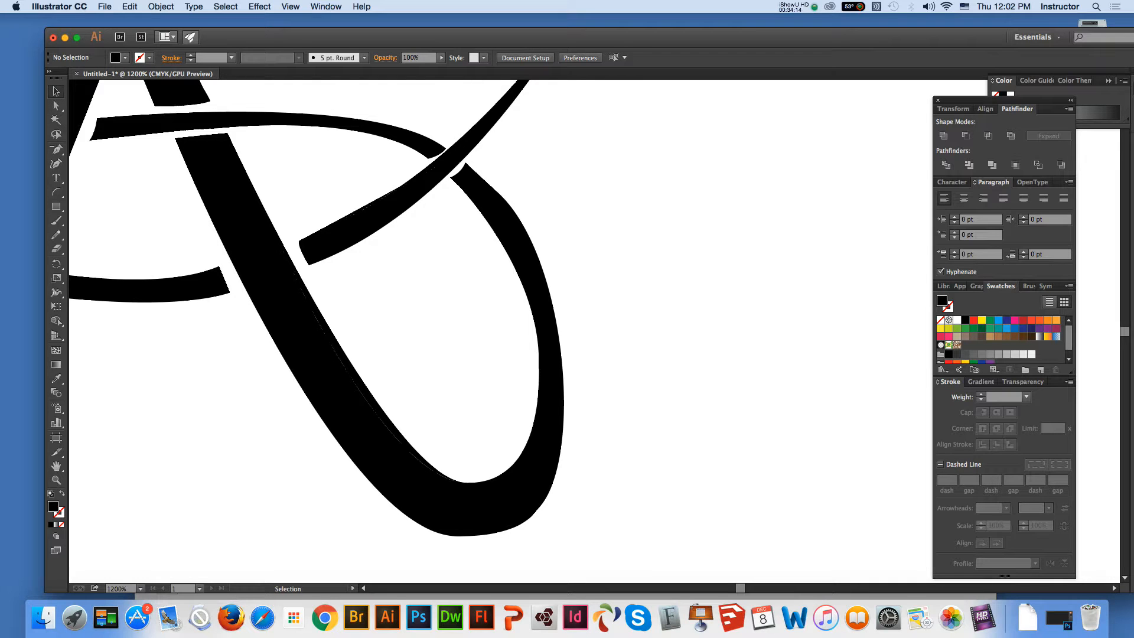
Try to subtract the front shapes from the whole artwork with Minus Front
key("super+0")
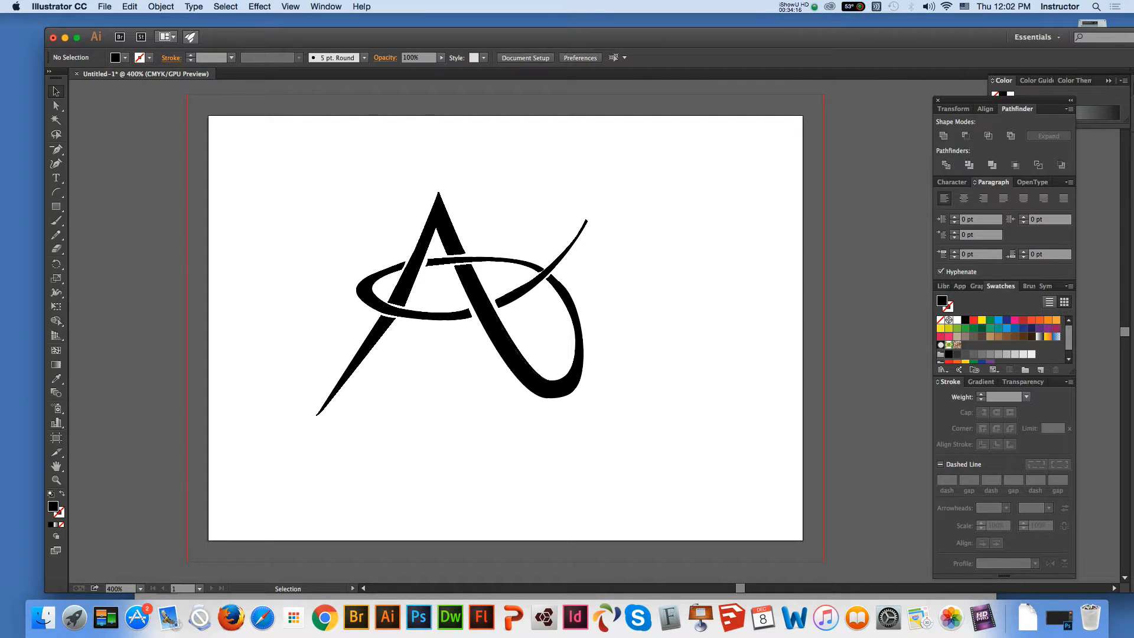
left_click_drag(306, 155, 683, 446)
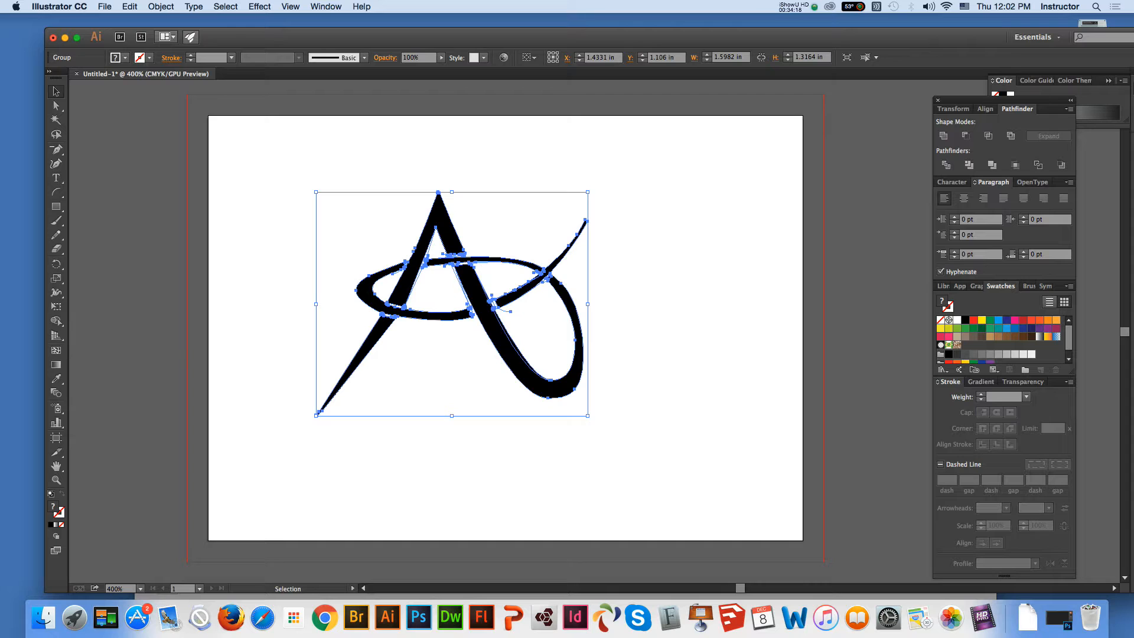
left_click(966, 135)
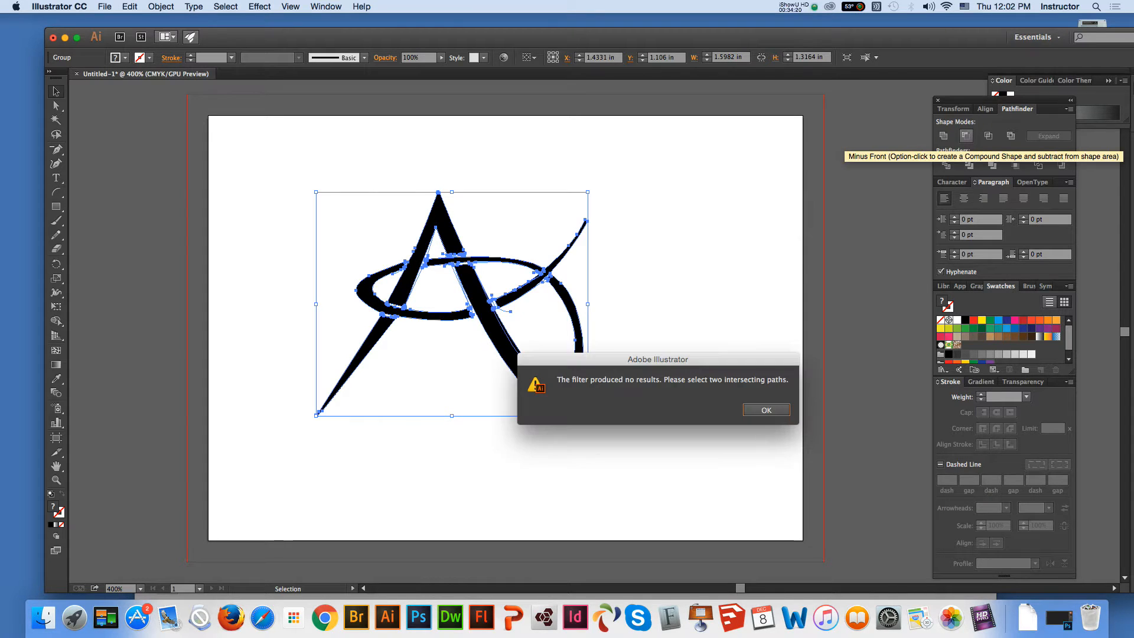
key("Return")
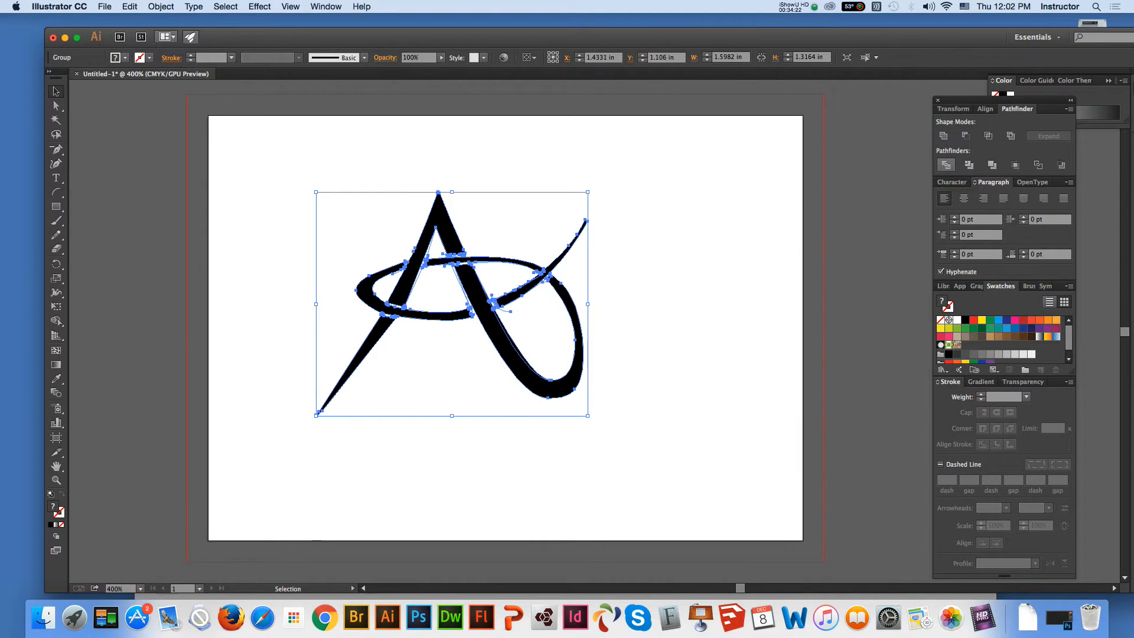
Try to merge the whole artwork with Unite, and undo it
left_click(943, 135)
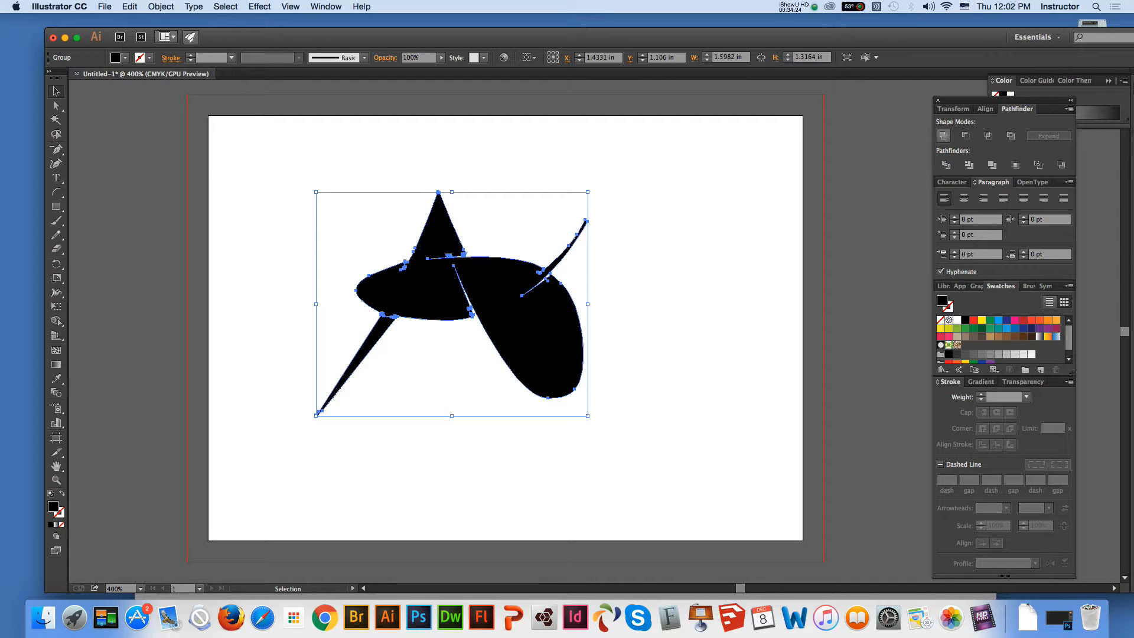
key("super+z")
key("super+shift+a")
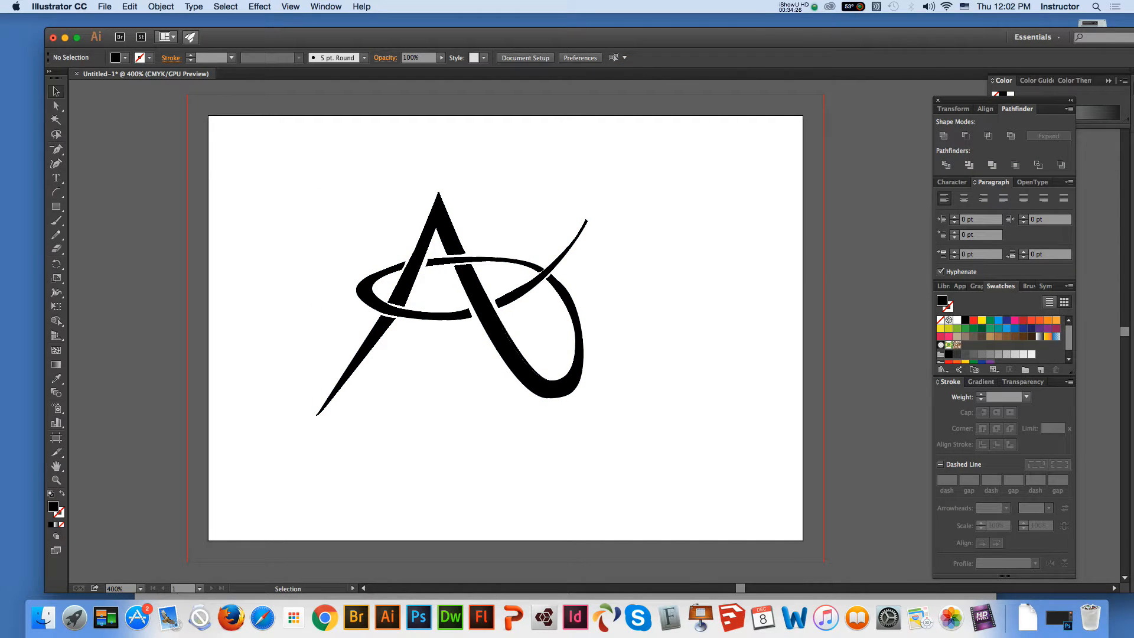
Try to apply Intersect to all the artwork
key("super+a")
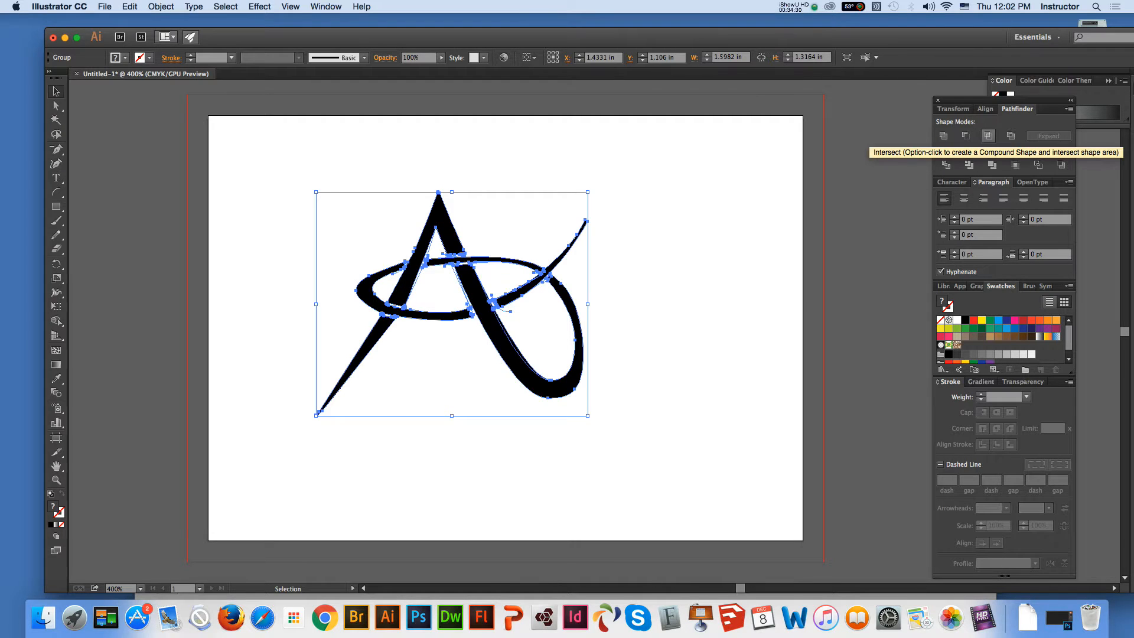
left_click(988, 135)
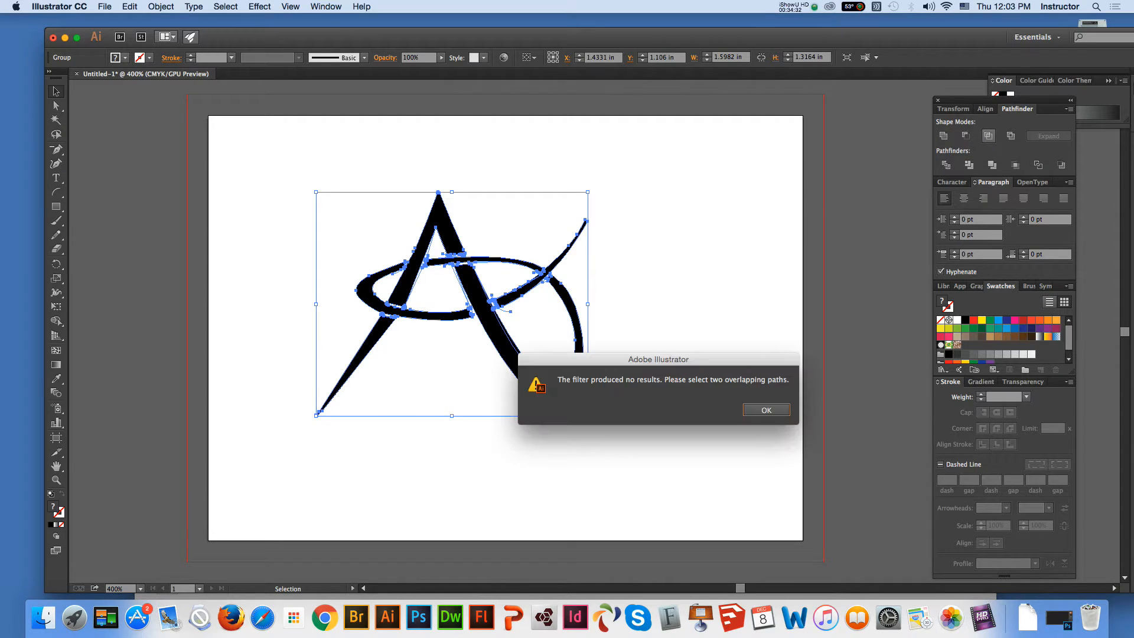
key("Return")
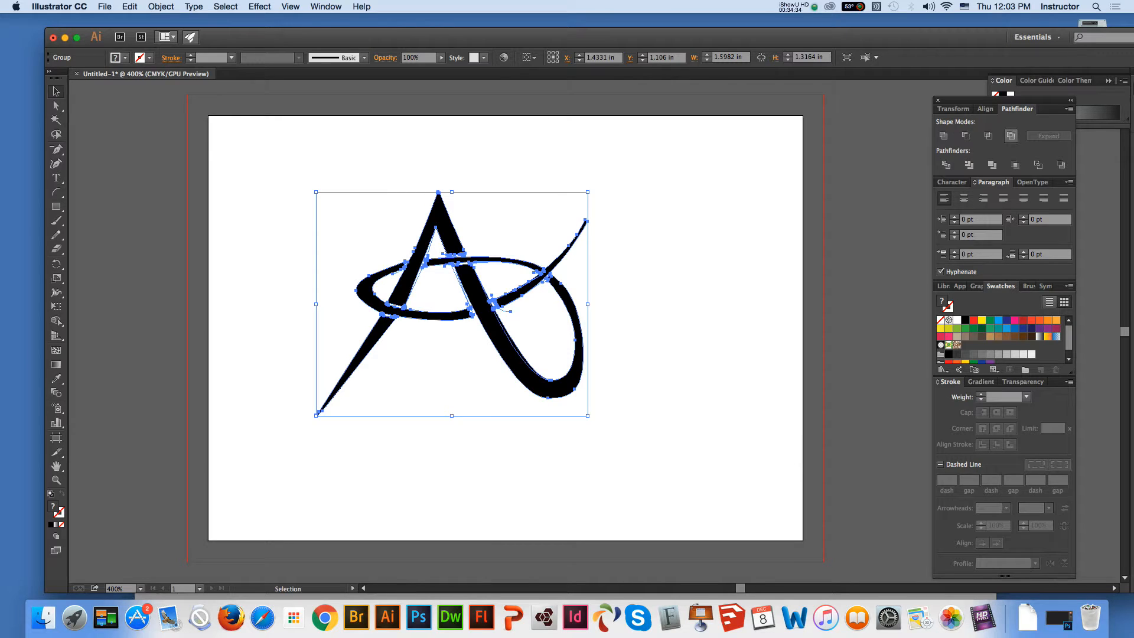
Apply Exclude to the whole artwork, undo it, and apply Exclude again to all the shapes
left_click(1011, 136)
key("super+z")
key("super+shift+a")
key("super+a")
left_click(1011, 135)
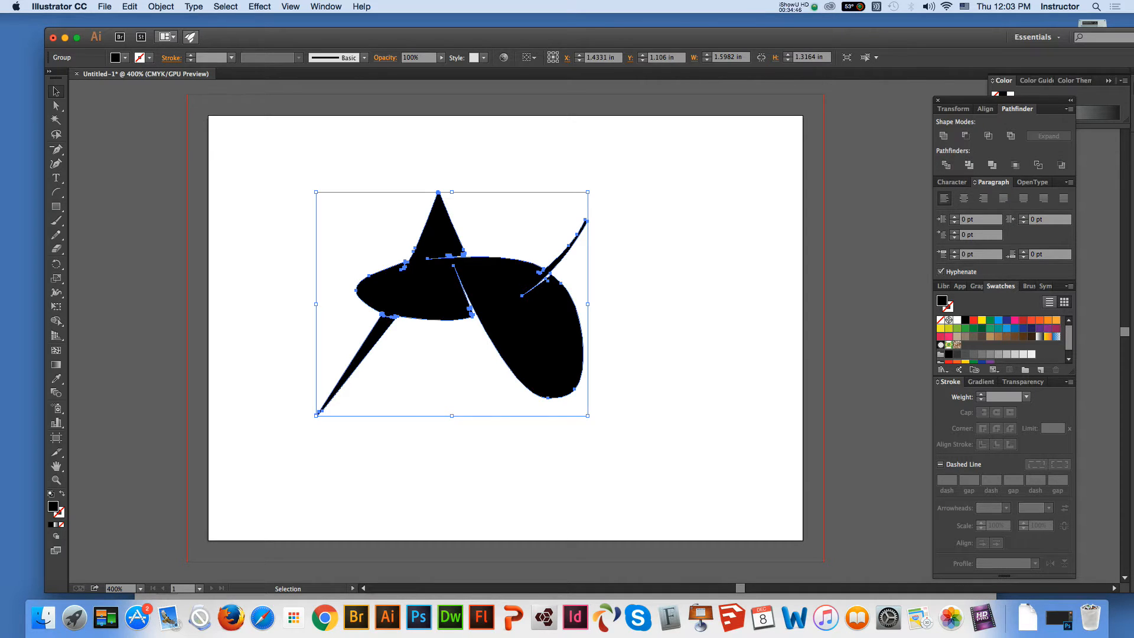
key("super+shift+a")
Examine the combined shape's outline and anchor points closely around the stroke crossings
left_click(56, 480)
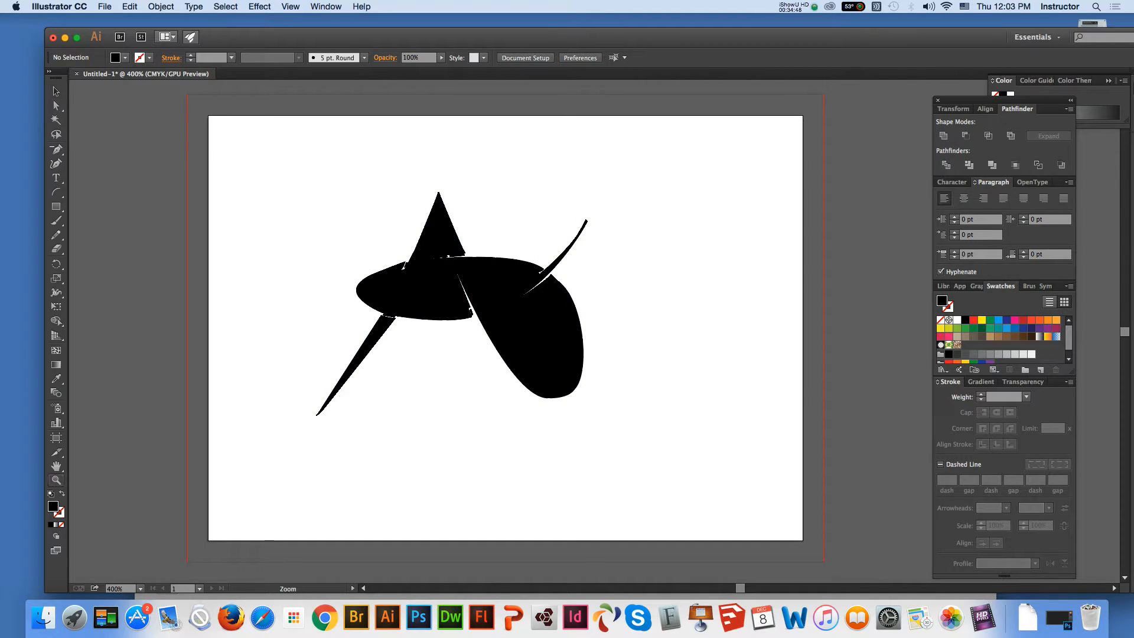
left_click(626, 333)
key("a")
key("super+a")
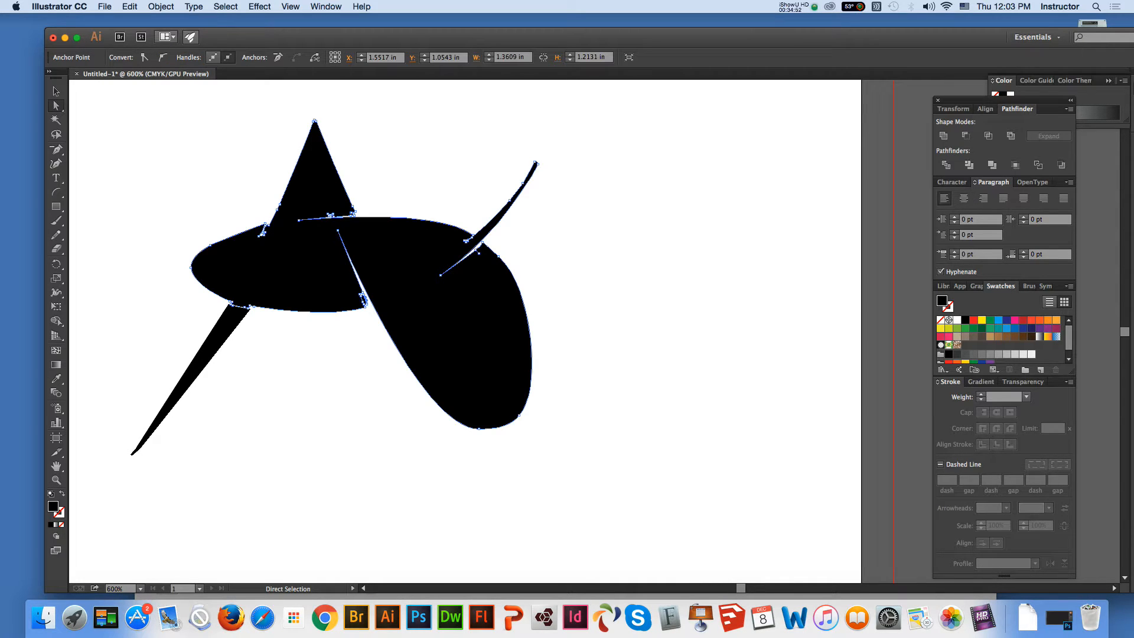
left_click(56, 480)
left_click(540, 299)
left_click(498, 325)
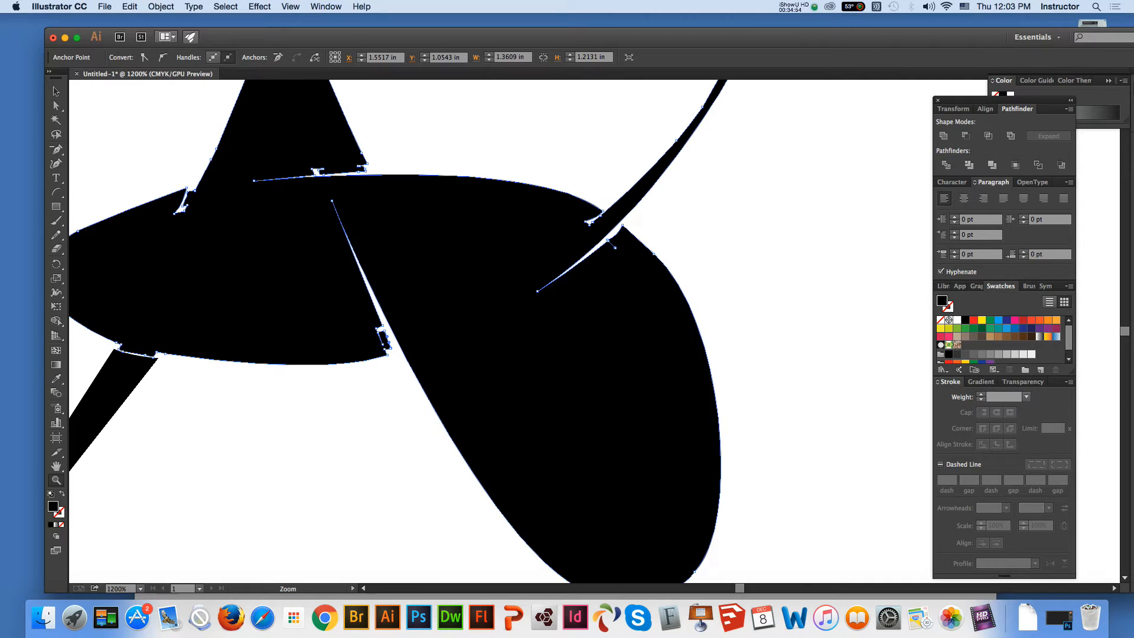
key("a")
key("shift+super+a")
key("super+a")
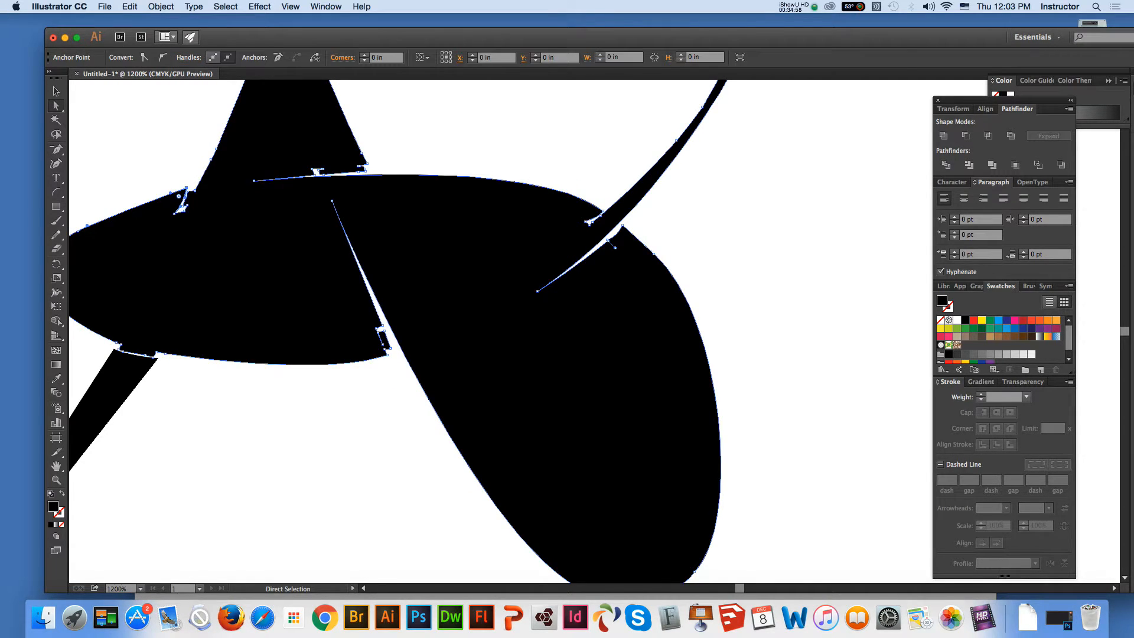
Delete the stray anchor points around the narrow notch where the spike's left edge meets the oval body
key("p")
key("minus")
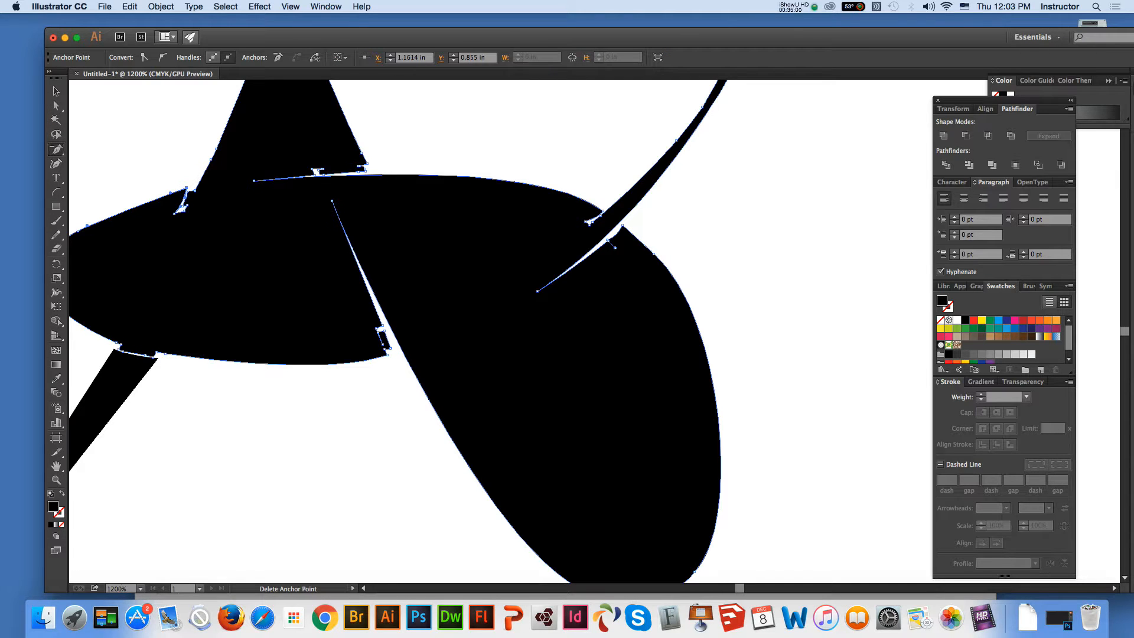
left_click(183, 206)
left_click(188, 192)
left_click(188, 206)
left_click(194, 190)
left_click(211, 159)
left_click(215, 152)
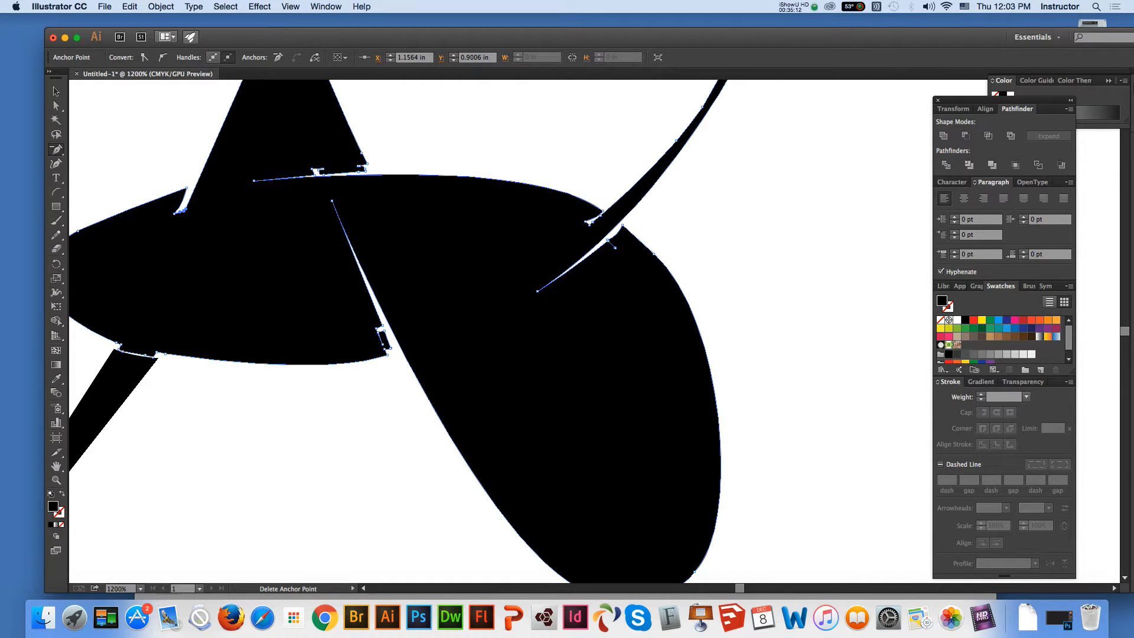
Delete stray anchor points at the jagged lower-right corner of the spike
left_click(366, 171)
left_click(364, 170)
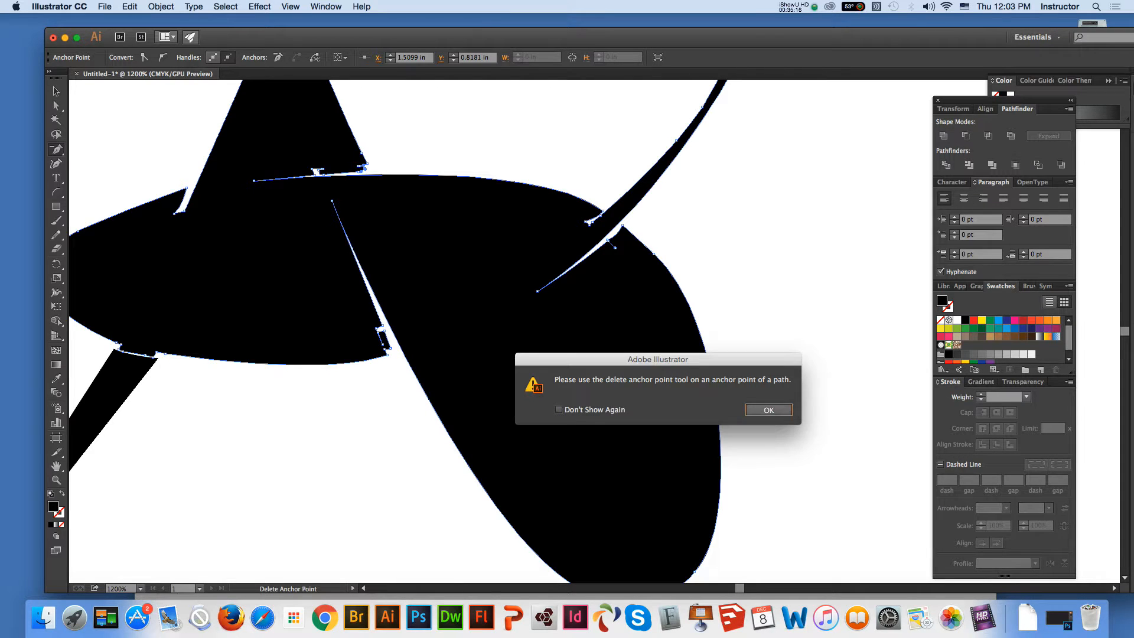
left_click(770, 410)
left_click(363, 169)
left_click(770, 410)
left_click(56, 480)
left_click(363, 209)
left_click(56, 105)
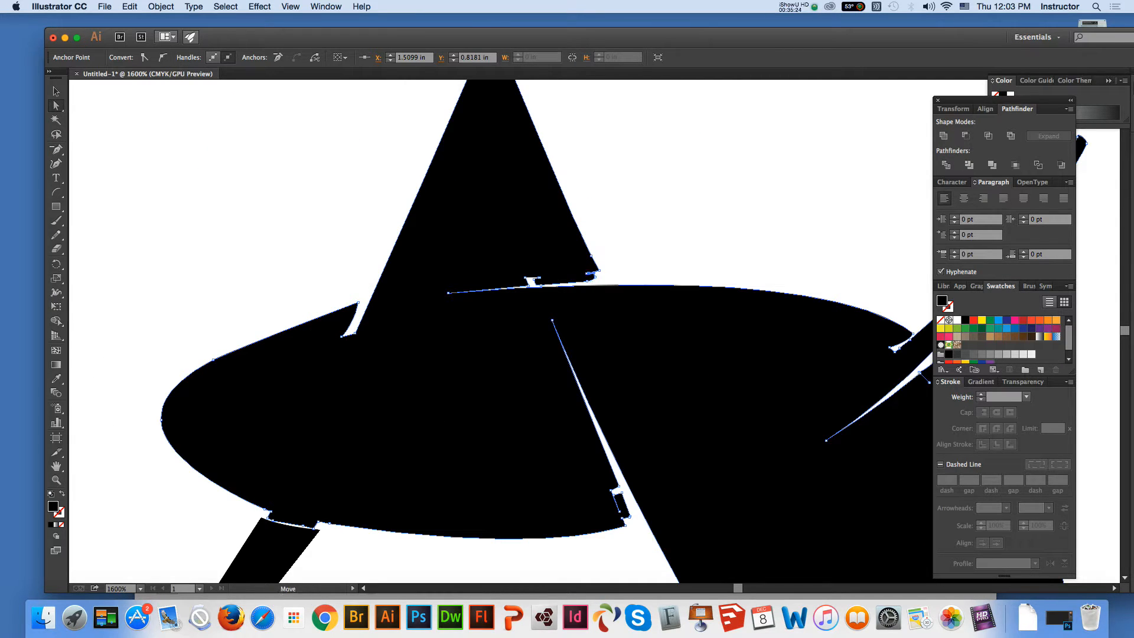
left_click(588, 274)
key("minus")
left_click(588, 274)
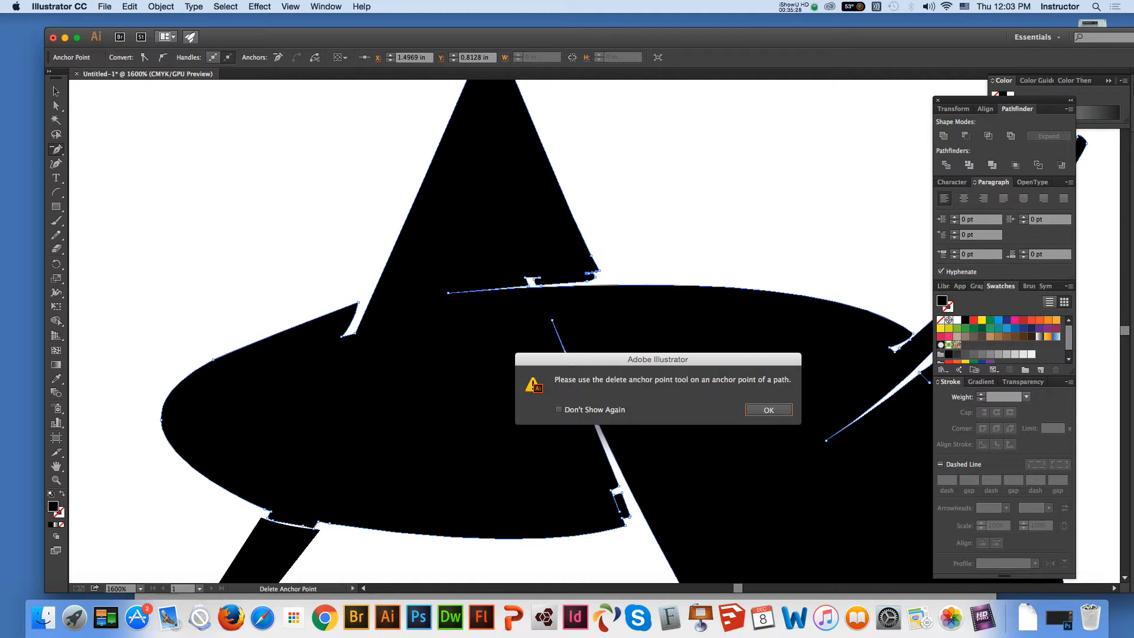
key("Return")
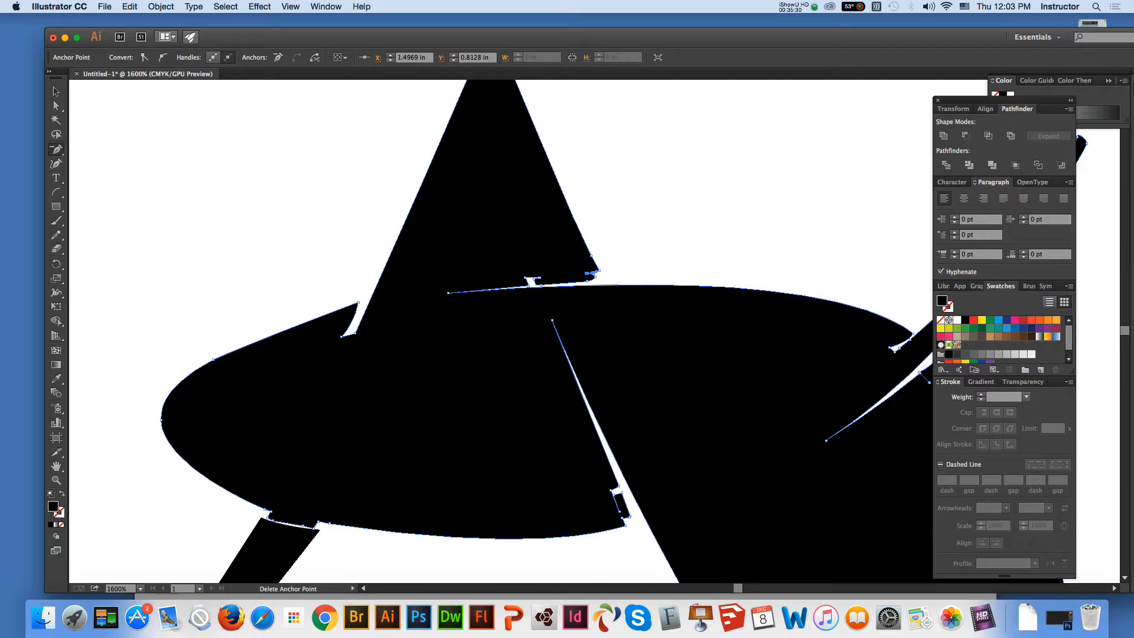
Remove the extra anchor points around the small square notch under the spike
left_click(538, 277)
left_click(535, 279)
left_click(538, 278)
left_click(540, 286)
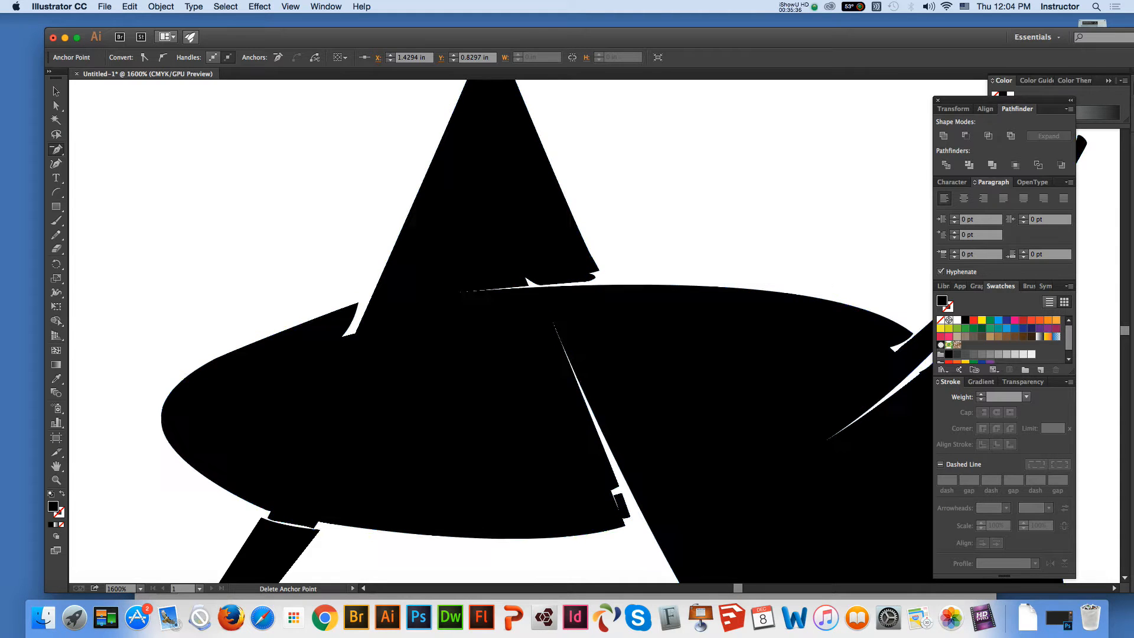
left_click(530, 285)
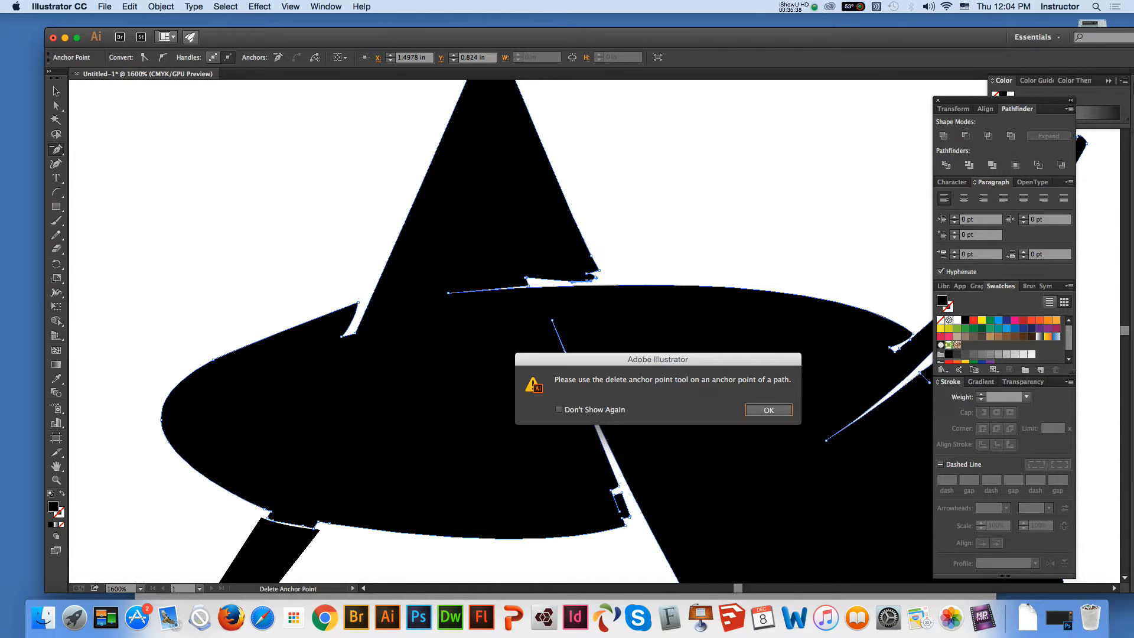
left_click(769, 410)
Delete the anchor points forming the rounded nub at the spike's lower-right tip
left_click(56, 480)
left_click(659, 332)
key("minus")
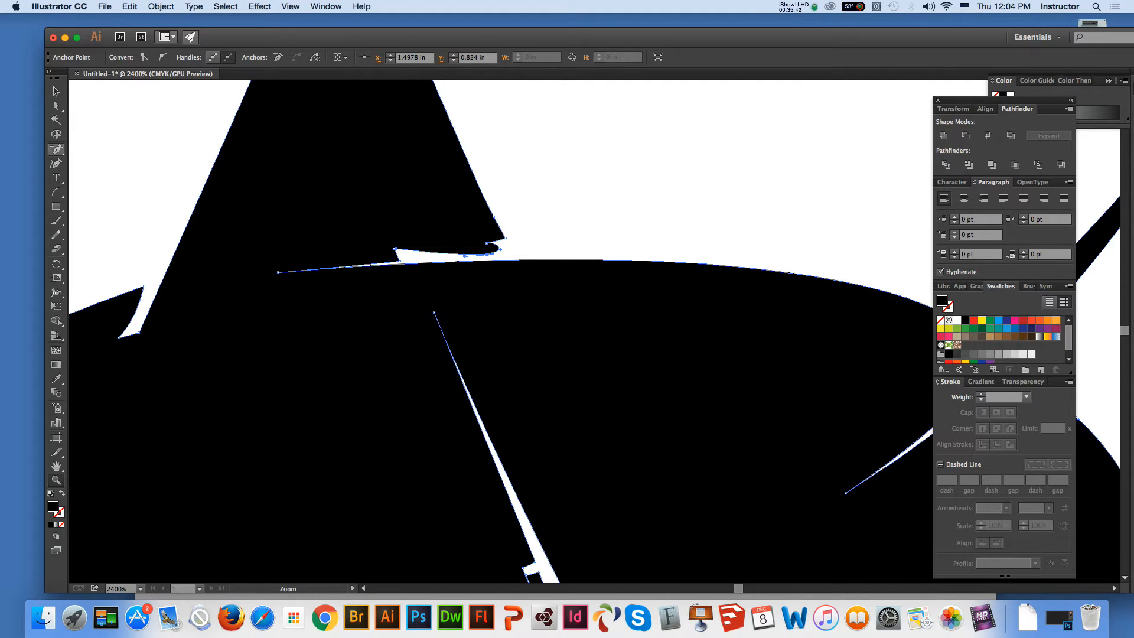
left_click(464, 256)
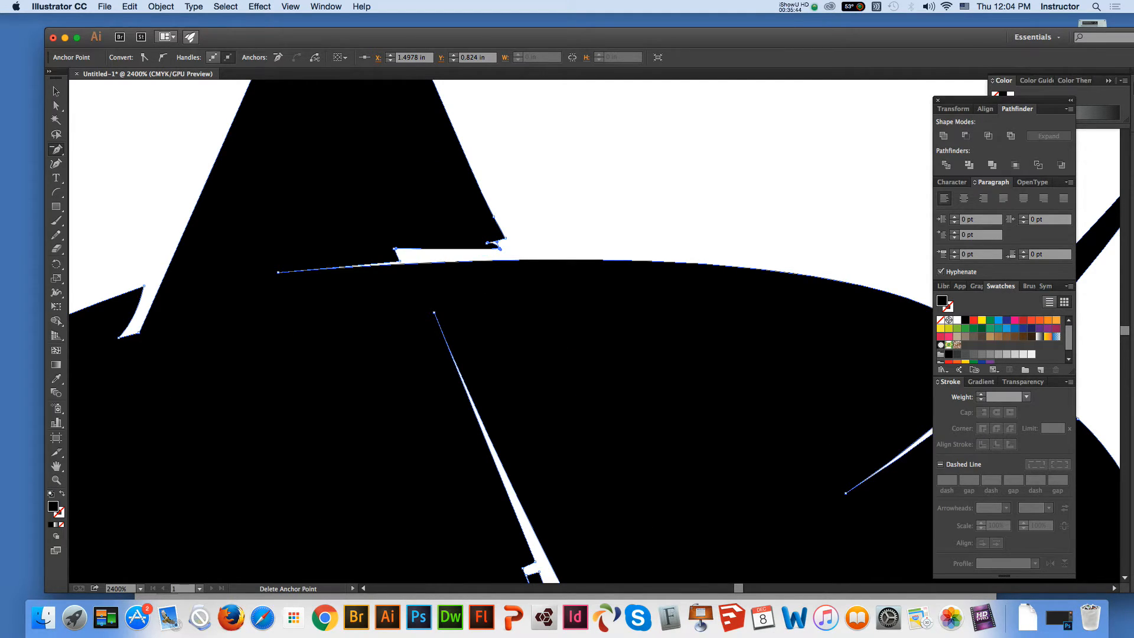
left_click(487, 243)
left_click(499, 248)
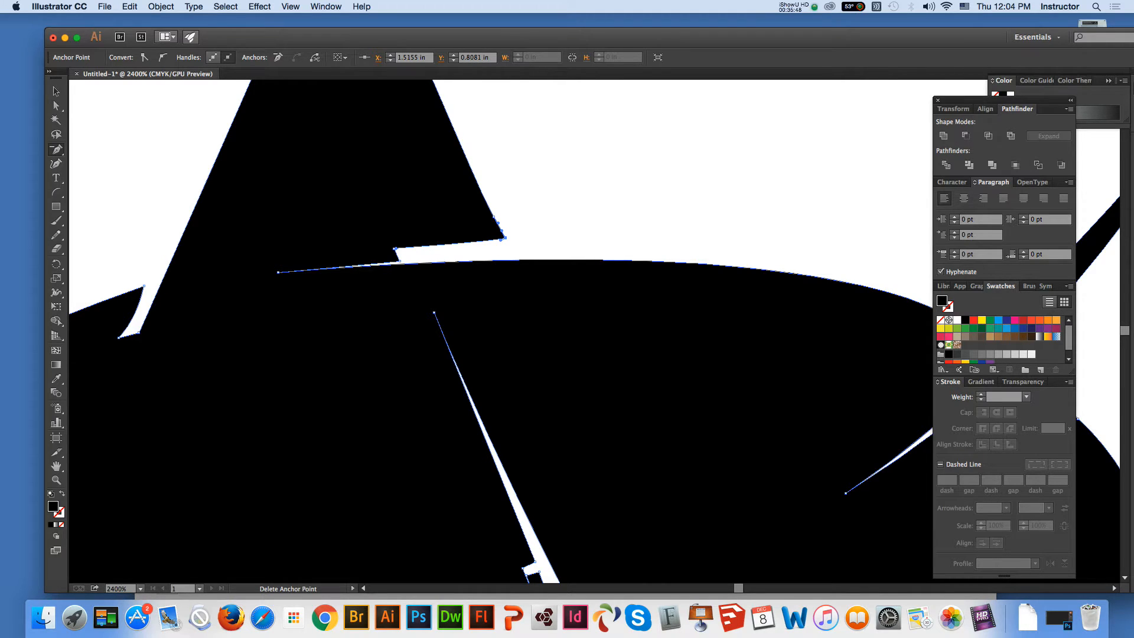
Delete the leftover notch points on the spike's underside to make one straight edge running into the gap's tip
left_click(399, 261)
left_click(397, 255)
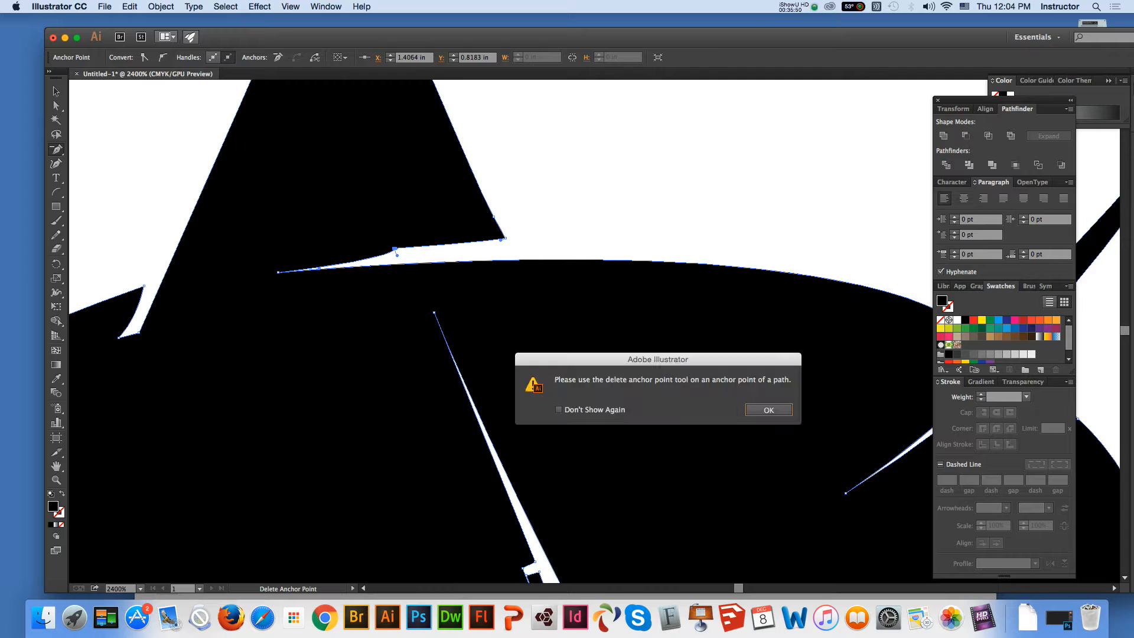
key("Return")
key("a")
key("super+shift+a")
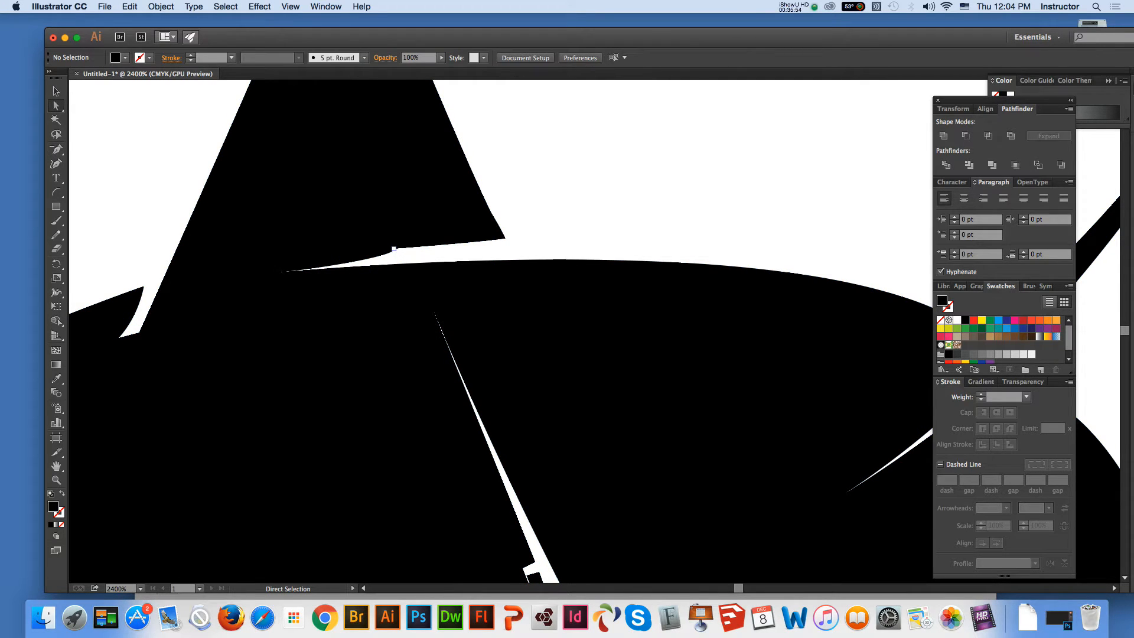
left_click(395, 248)
key("minus")
left_click(394, 248)
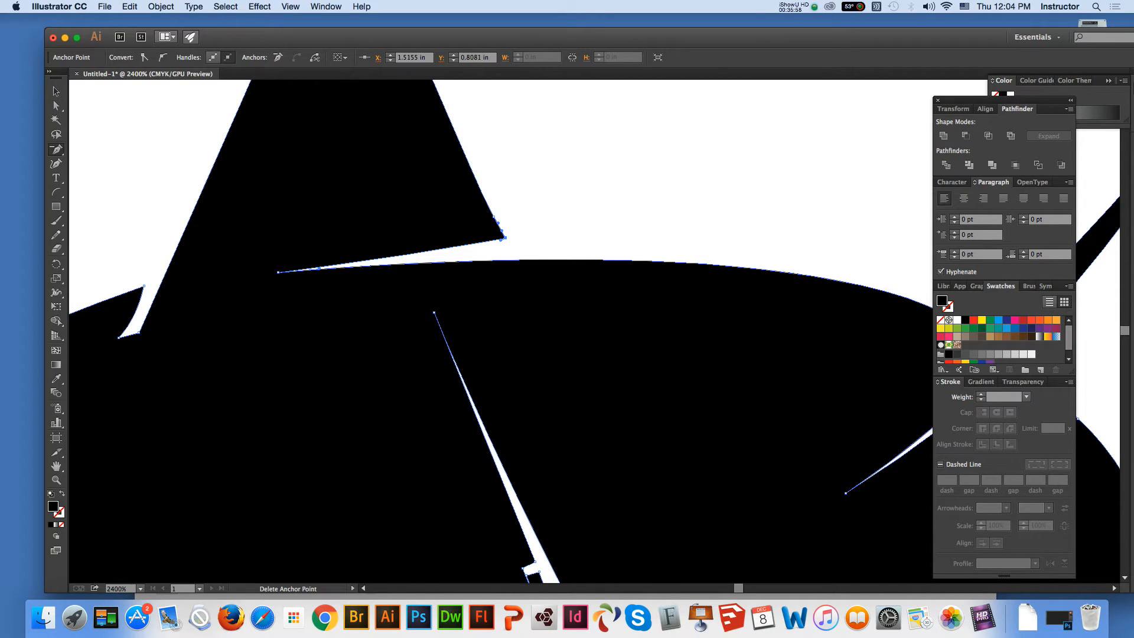
Delete the extra anchor point on the spike's right edge just above its lower corner, and deselect the artwork
left_click(495, 218)
left_click(56, 92)
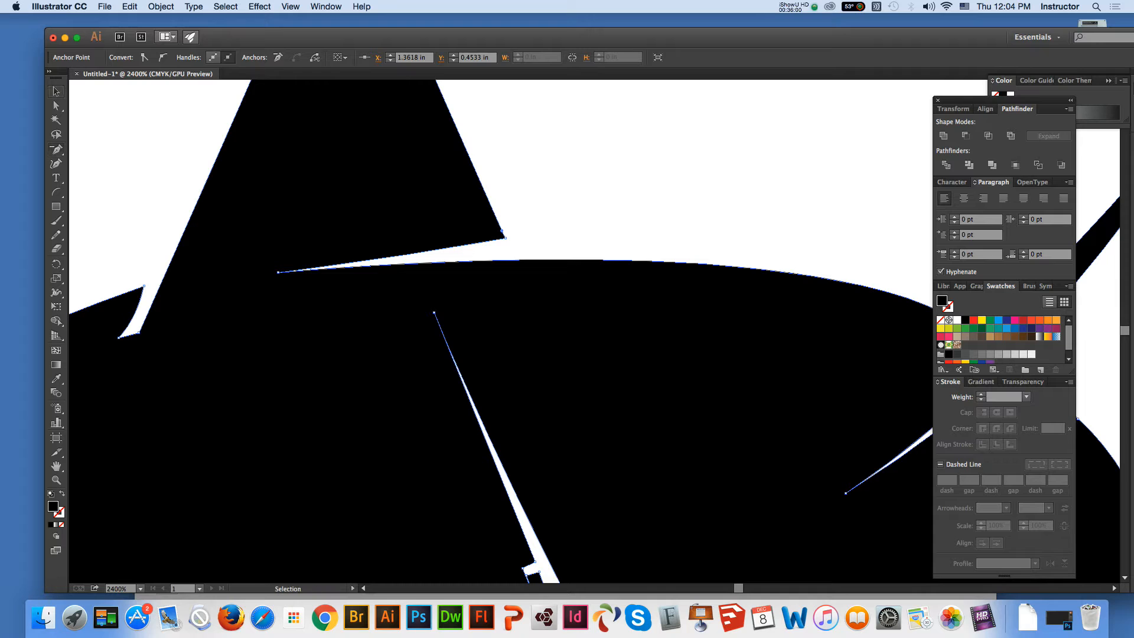
left_click(136, 141)
key("super+minus")
key("super+minus")
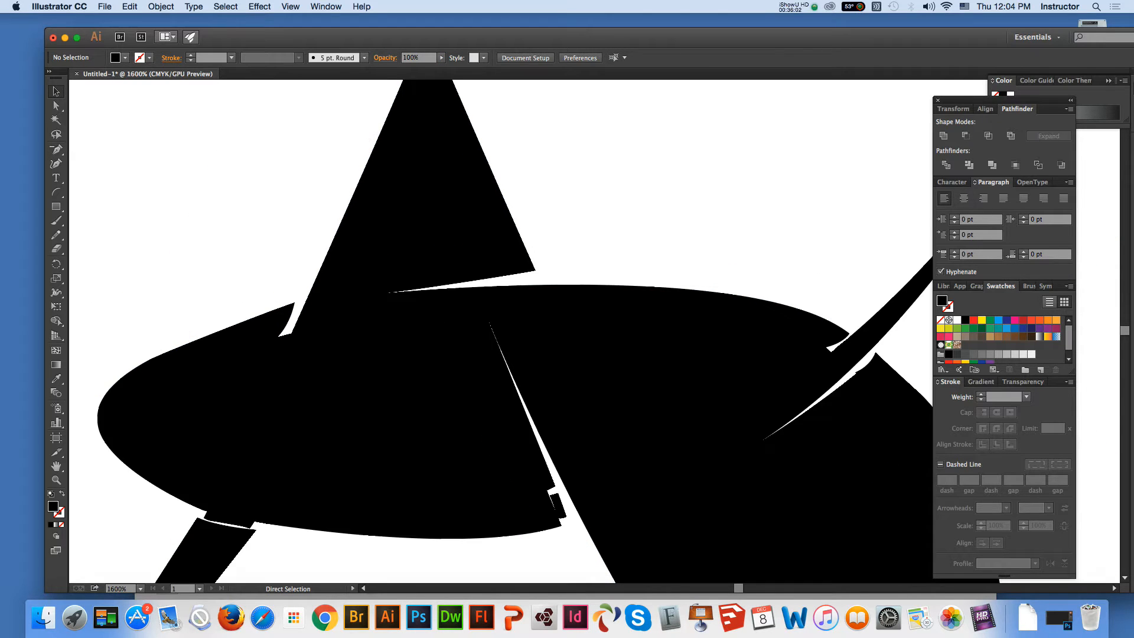
Delete the stray anchor points at the open end of the long diagonal slit to straighten its left edge
left_click(57, 480)
left_click(736, 480)
left_click(56, 105)
left_click(358, 311)
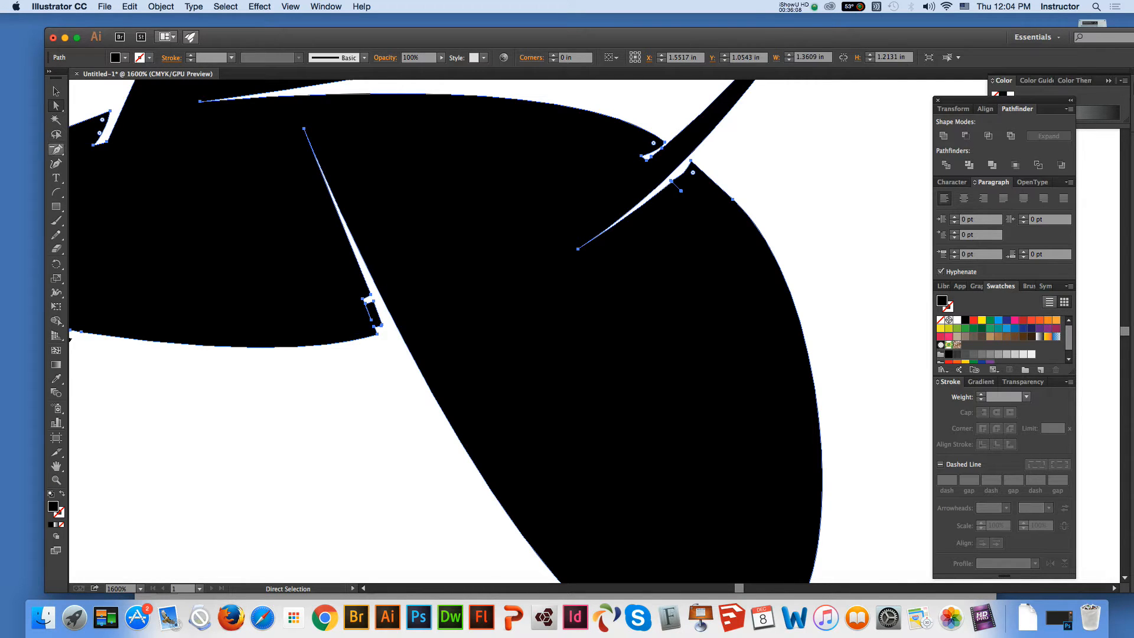
left_click(56, 149)
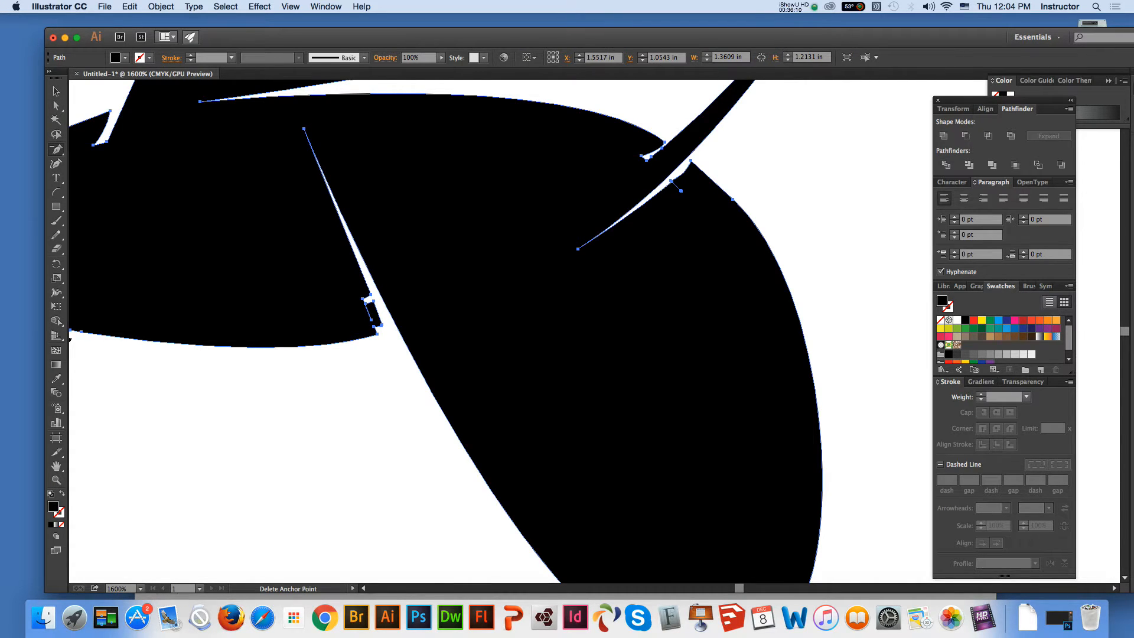
left_click(381, 324)
left_click(374, 301)
left_click(365, 303)
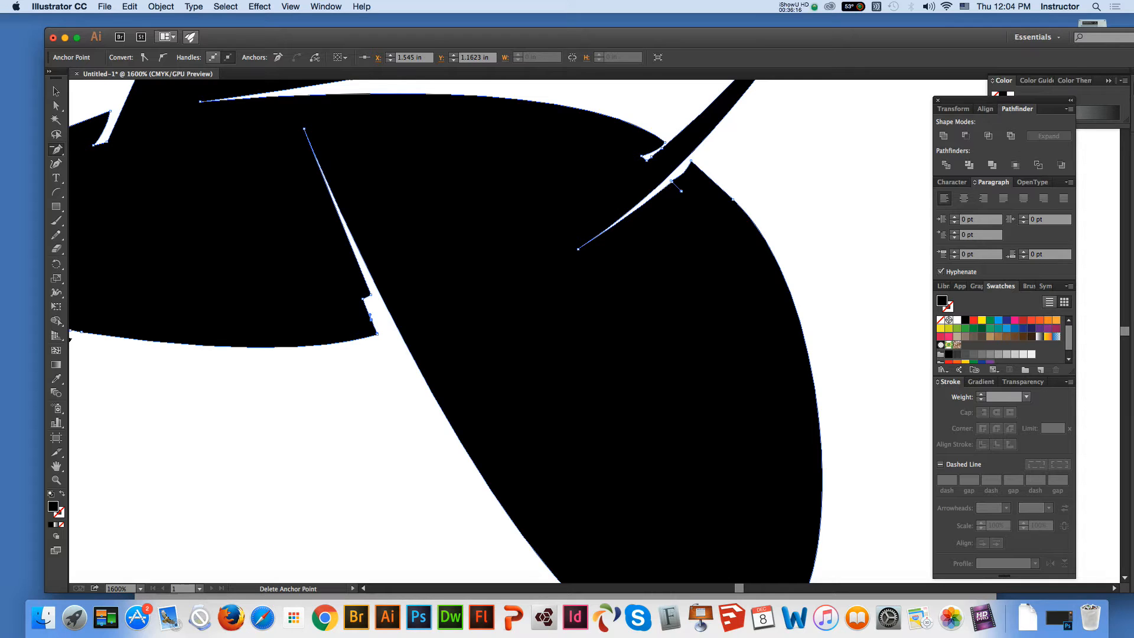
left_click(362, 299)
left_click(370, 294)
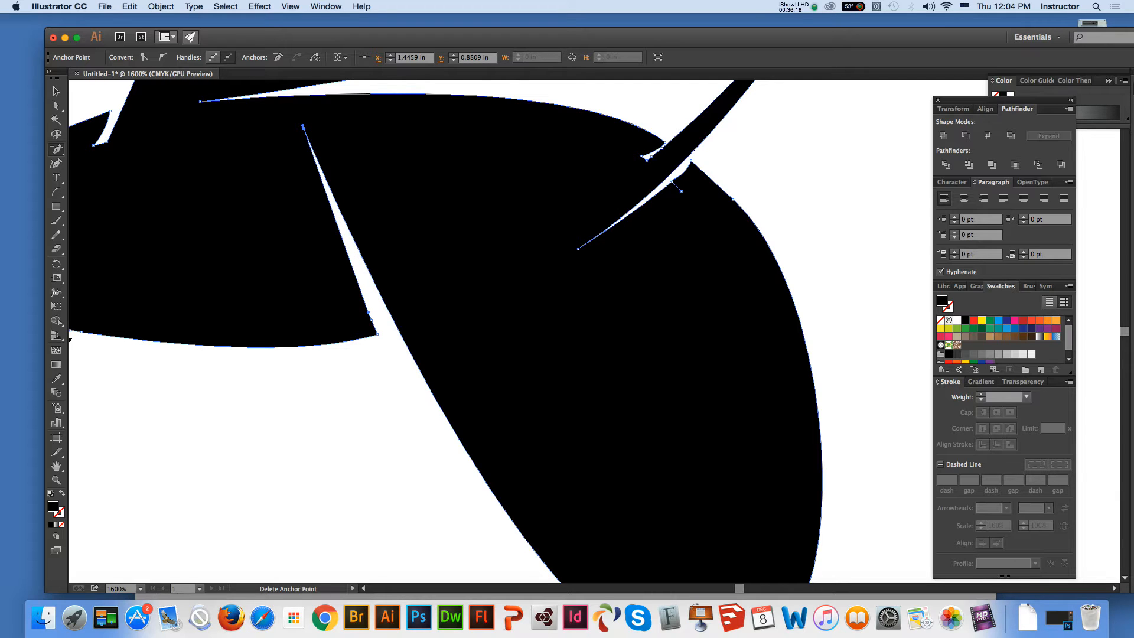
left_click(377, 334)
left_click(371, 319)
Delete the anchor points forming the tab on the oval's lower edge above the separate slanted leg
left_click(56, 467)
left_click_drag(207, 414, 480, 444)
key("minus")
left_click(293, 357)
left_click(294, 357)
left_click(297, 358)
left_click(334, 366)
left_click(340, 363)
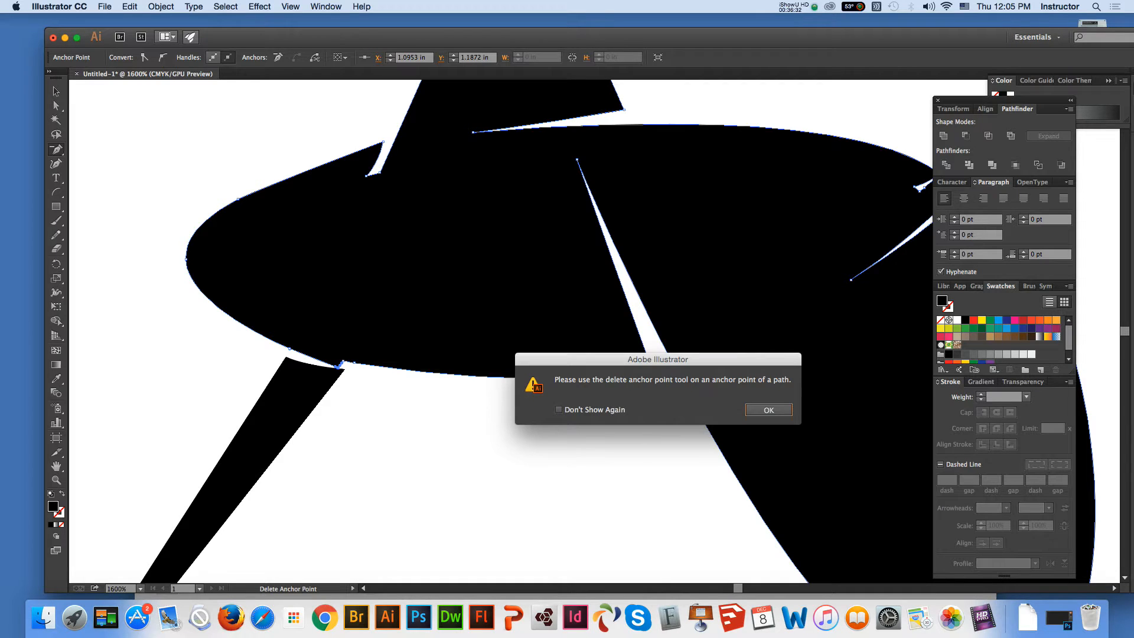
key("Return")
Remove the remaining kinked anchor points from the oval's lower edge above the leg to leave one continuous curve
left_click(56, 480)
left_click(239, 477)
left_click(56, 106)
left_click(448, 372)
left_click(392, 308)
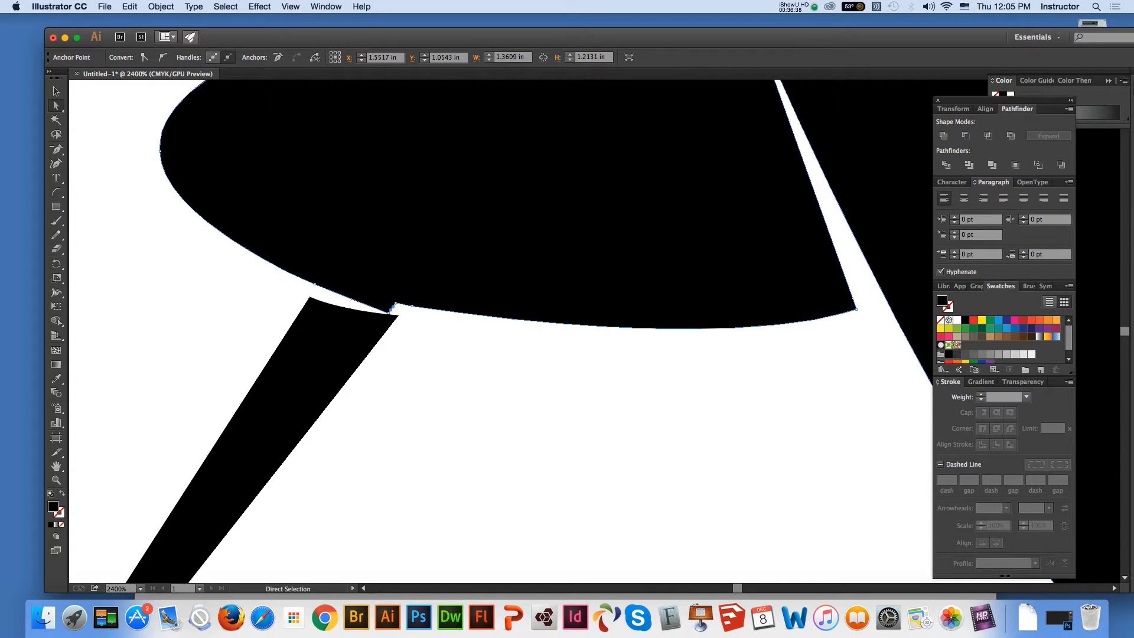
key("minus")
left_click(393, 307)
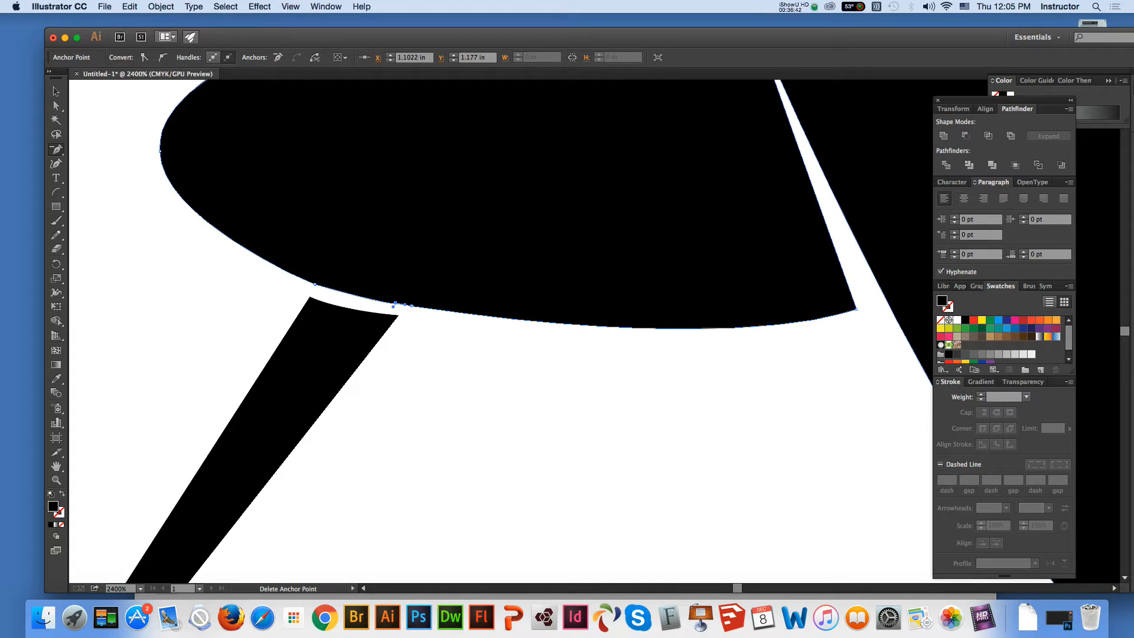
left_click(393, 305)
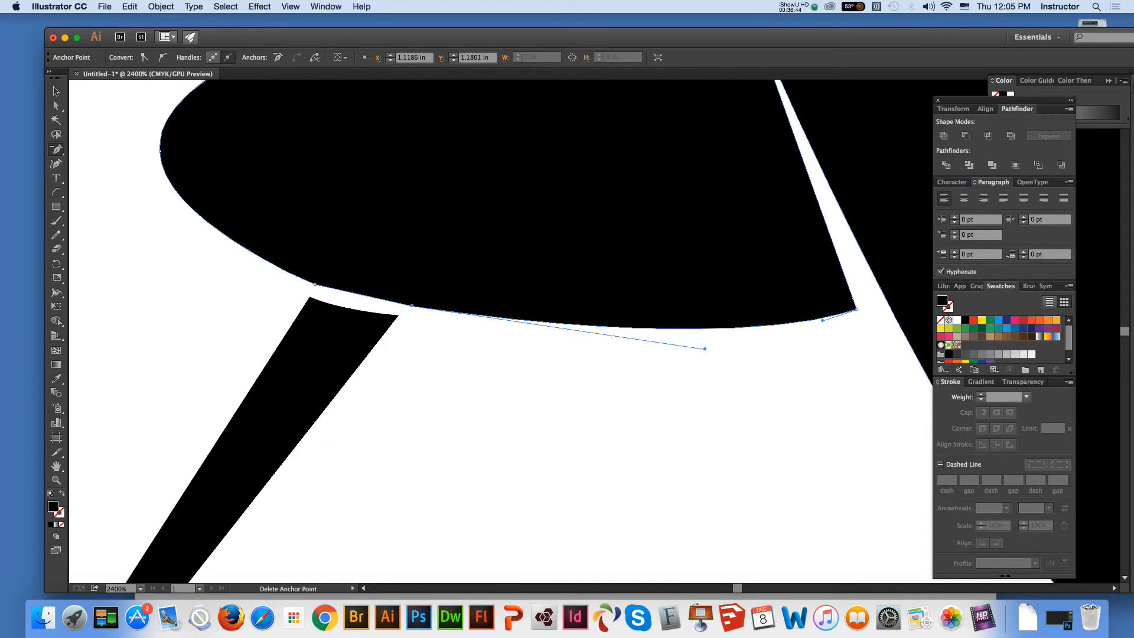
left_click(315, 284)
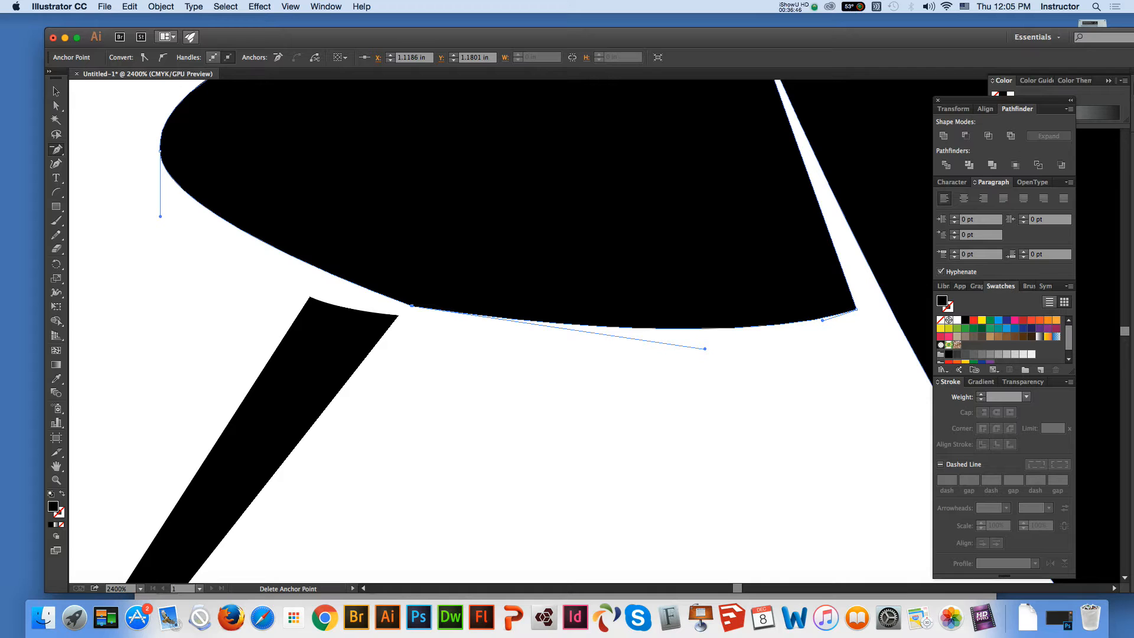
Lengthen the lower direction handle at the oval's left end to round its lower-left curve, and deselect the artwork
key("super")
left_click_drag(160, 216, 160, 239)
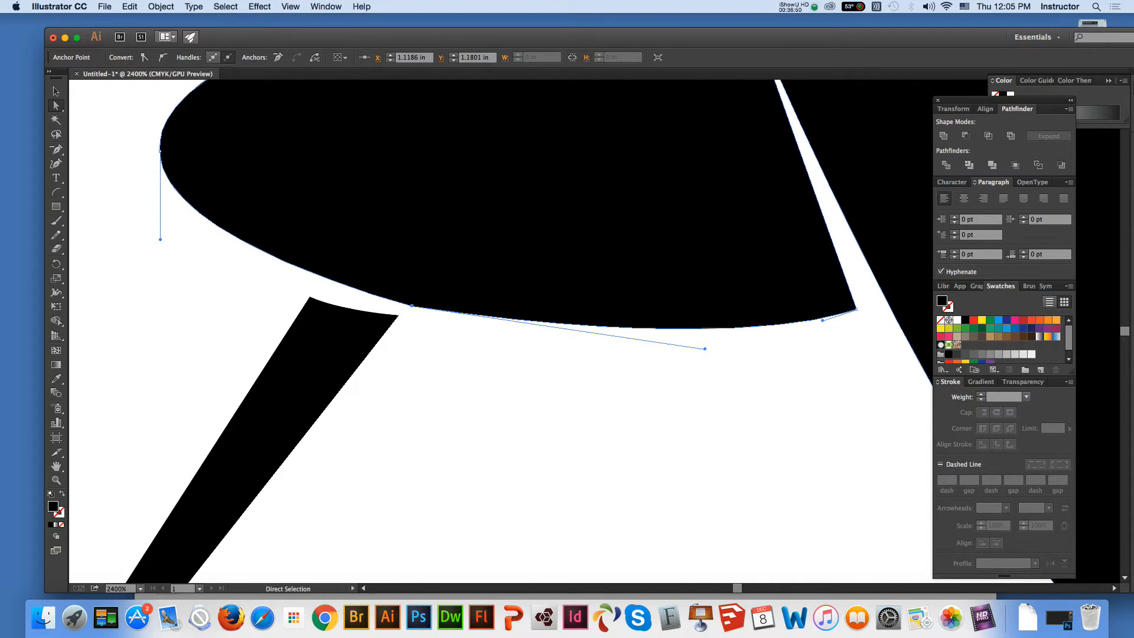
key("shift+super+a")
key("super+minus")
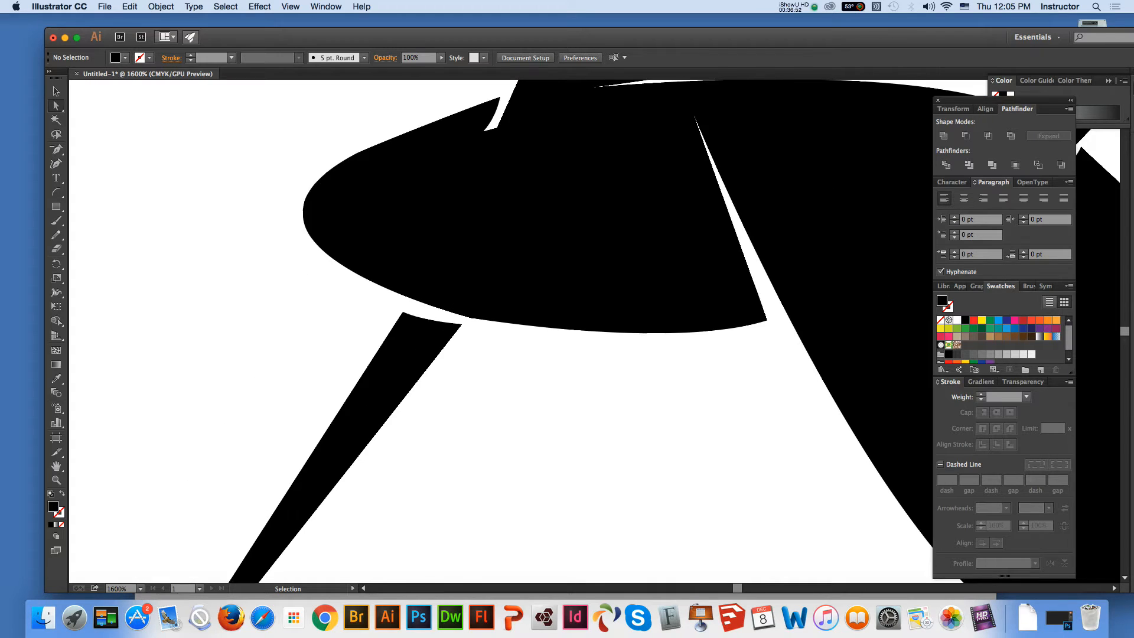
Straighten the curved left side of the notch between the oval and the spike's left edge
left_click(56, 466)
left_click_drag(620, 283, 391, 331)
left_click(56, 480)
left_click(516, 186)
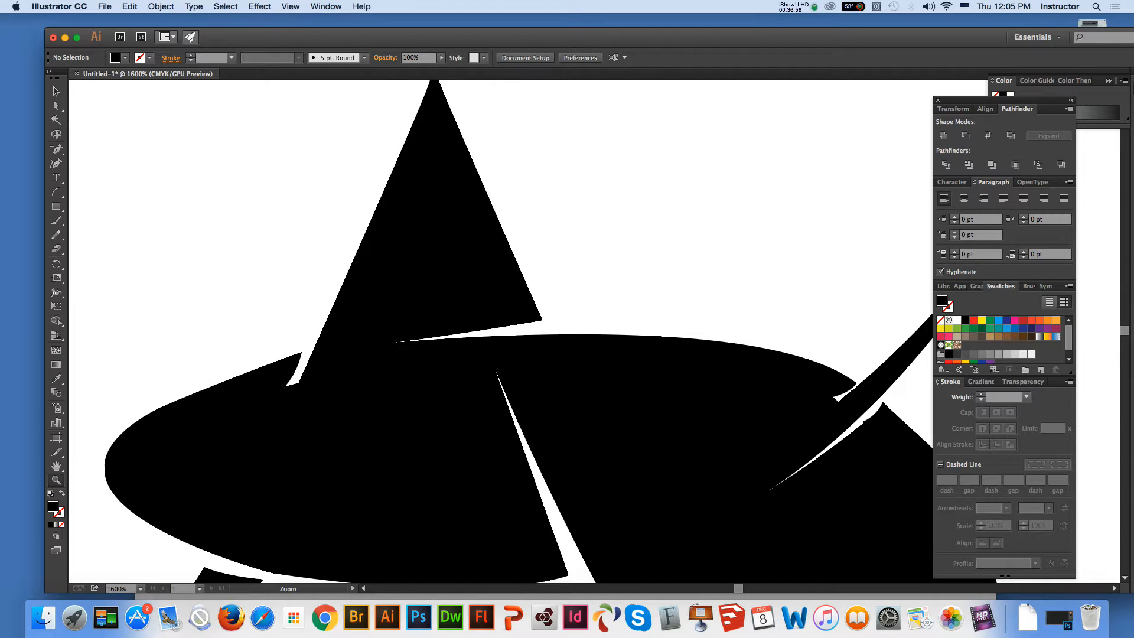
left_click(589, 339)
key("a")
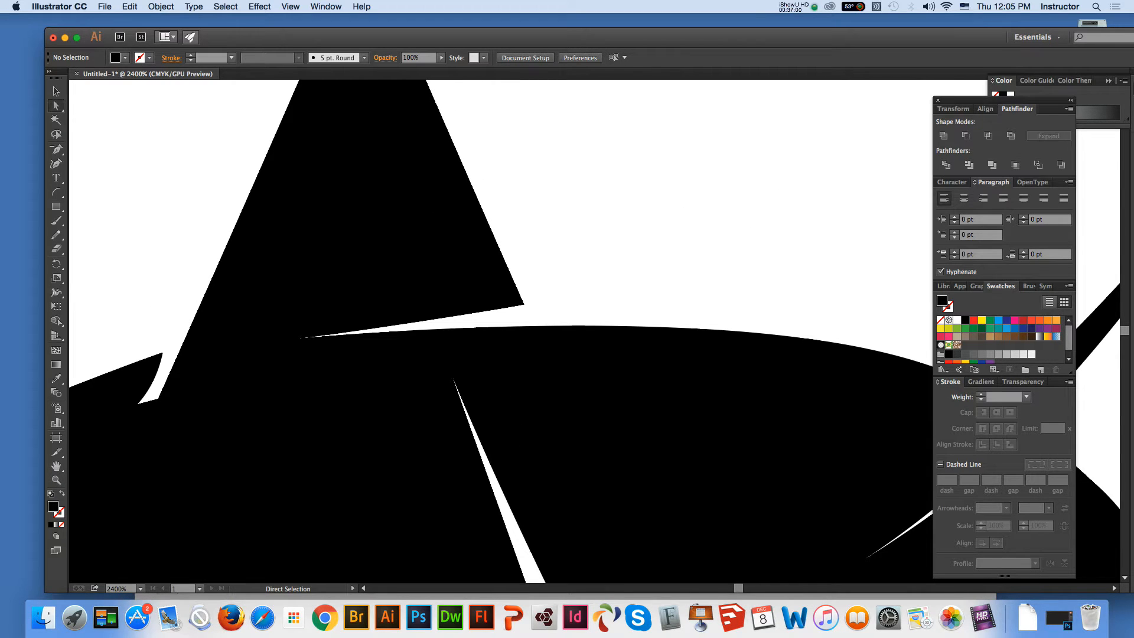
key("super+a")
mouse_move(156, 376)
left_mouse_down()
mouse_move(151, 400)
mouse_move(148, 384)
left_mouse_up()
key("super+shift+a")
key("super+a")
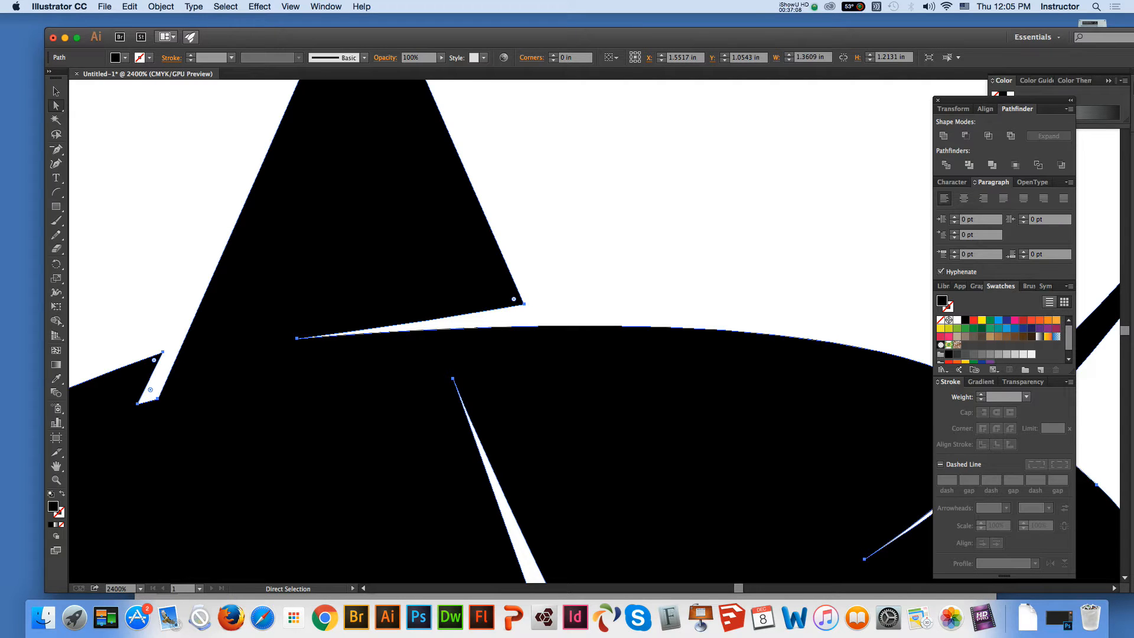
Delete the stray anchor points forming the jagged tip on the large right lobe beside the thin upper-right blade, leaving one smooth top curve
key("space")
left_click_drag(650, 413, 295, 269)
key("minus")
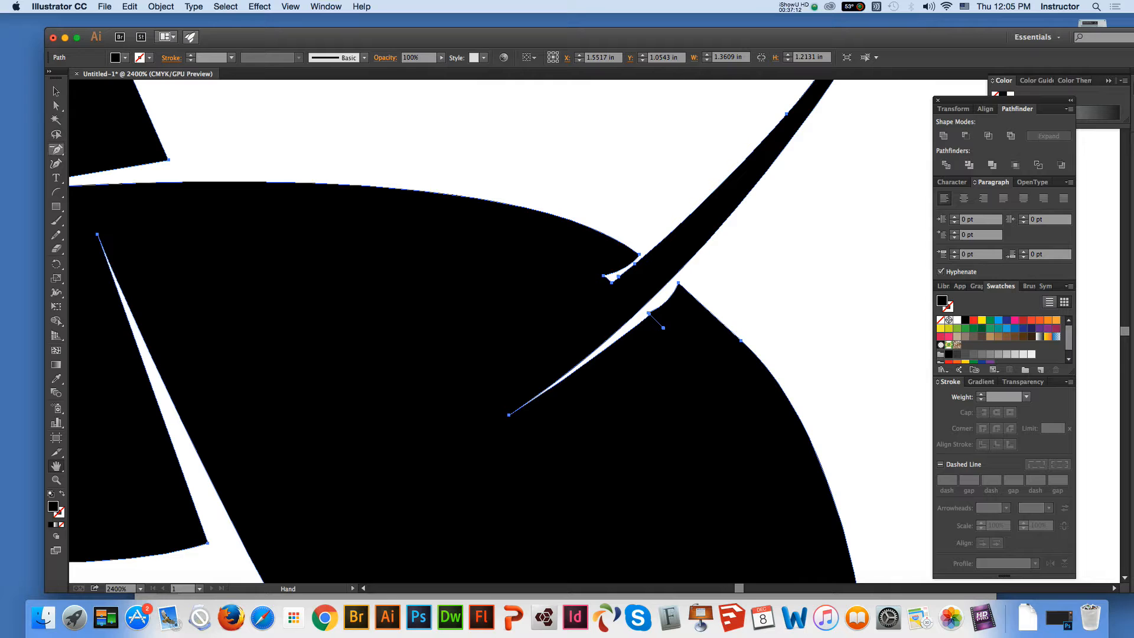
left_click(648, 313)
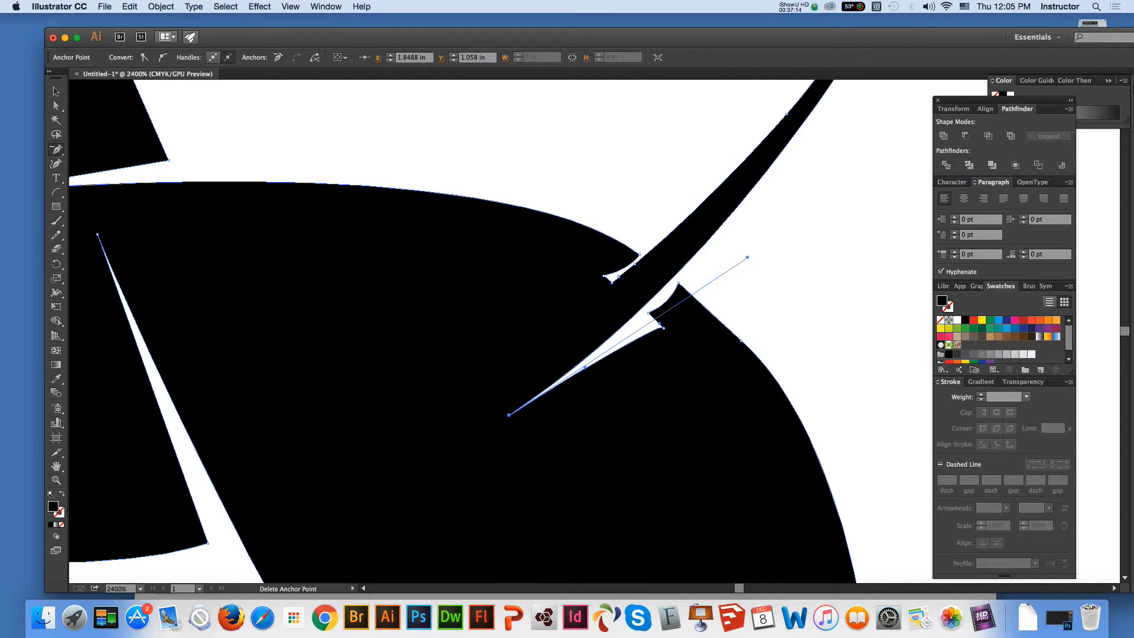
left_click(649, 313)
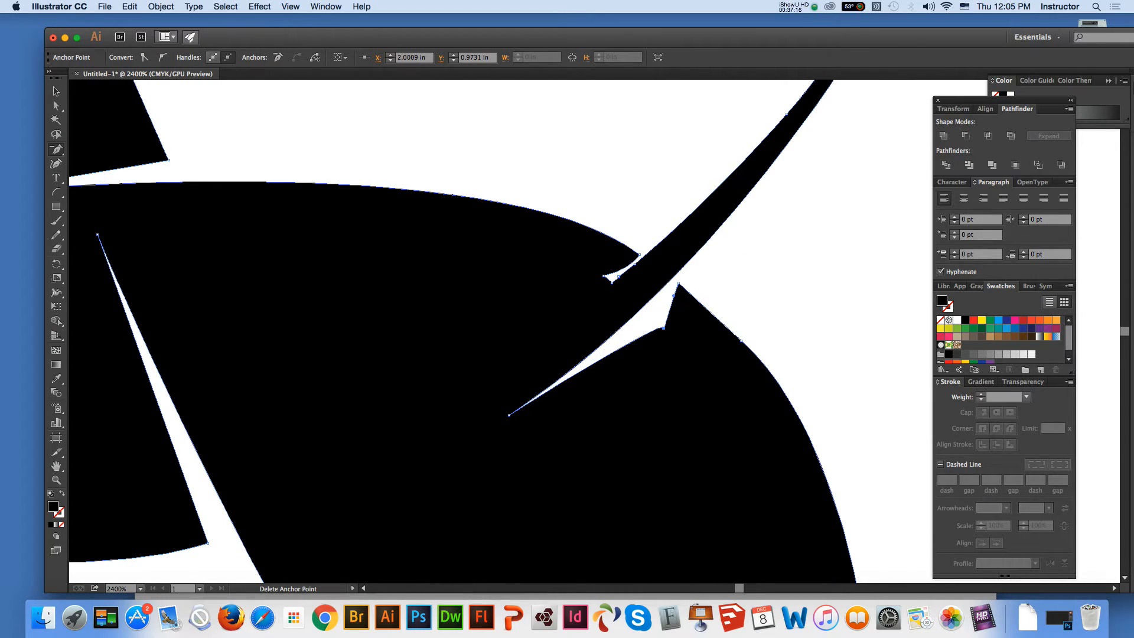
left_click(678, 284)
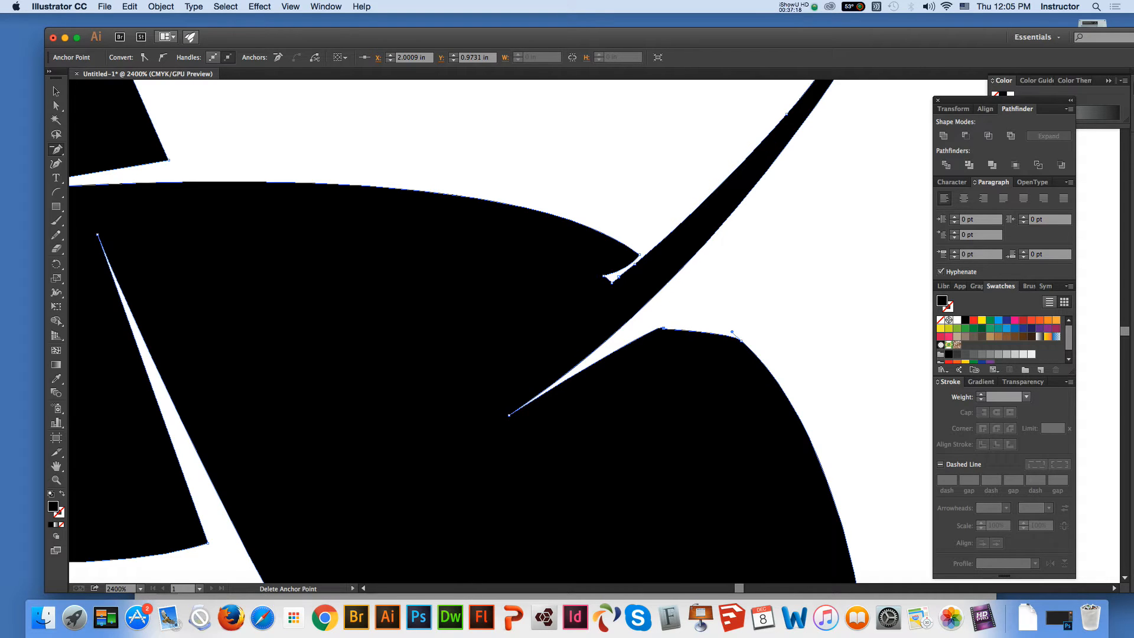
left_click(731, 332)
key("Return")
left_click(661, 329)
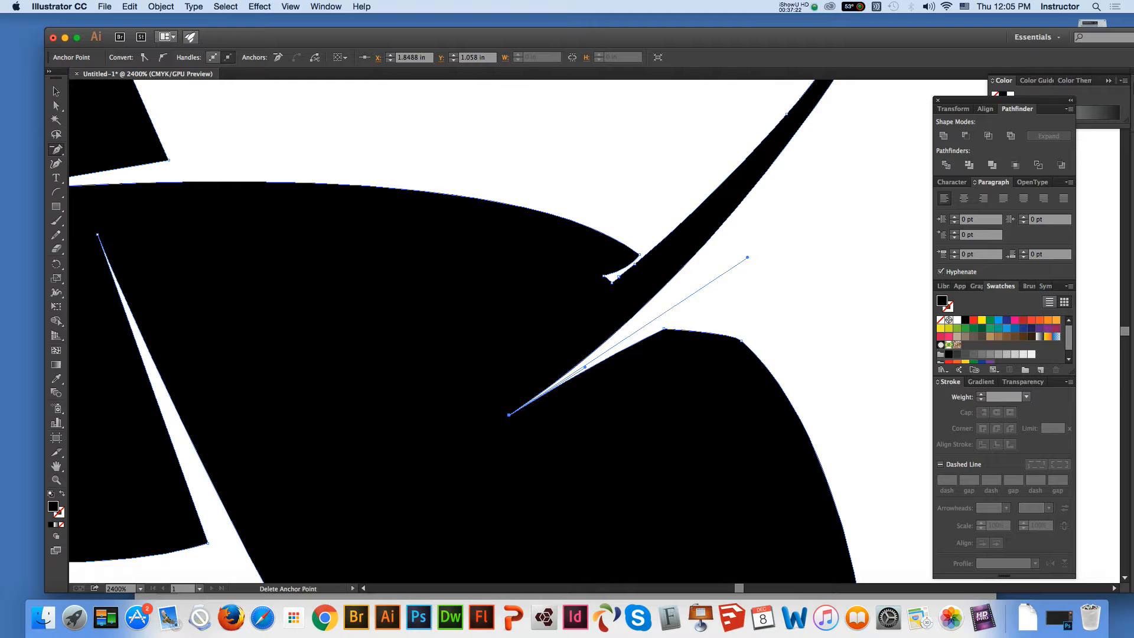
left_click(664, 329)
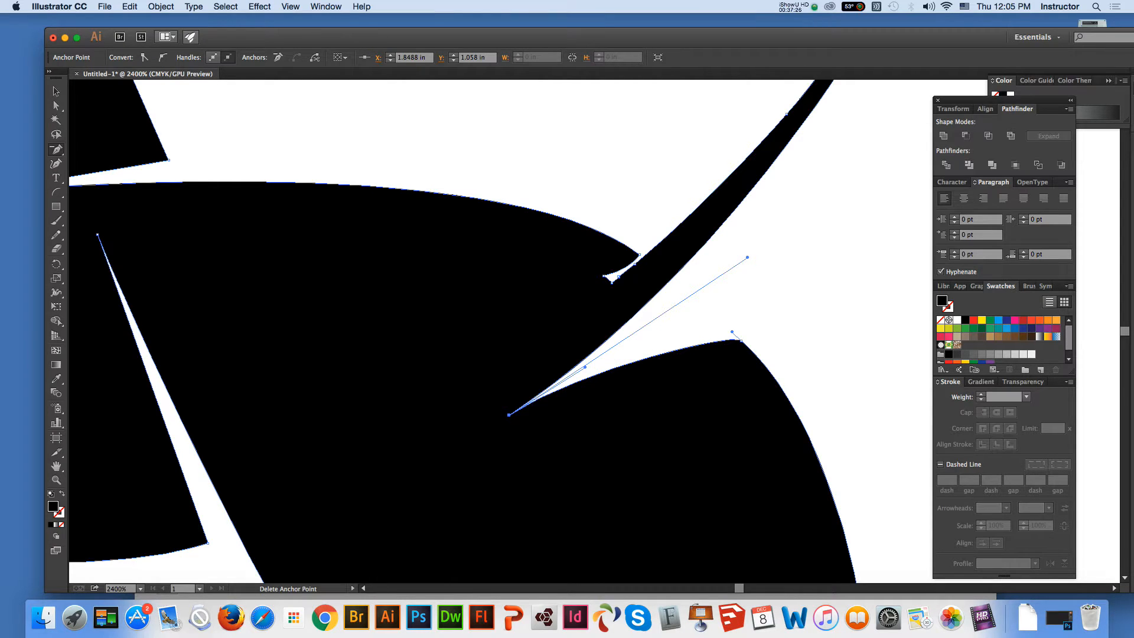
Try to delete the corner anchor point at the oval's right end beside the thin blade
left_click(638, 255)
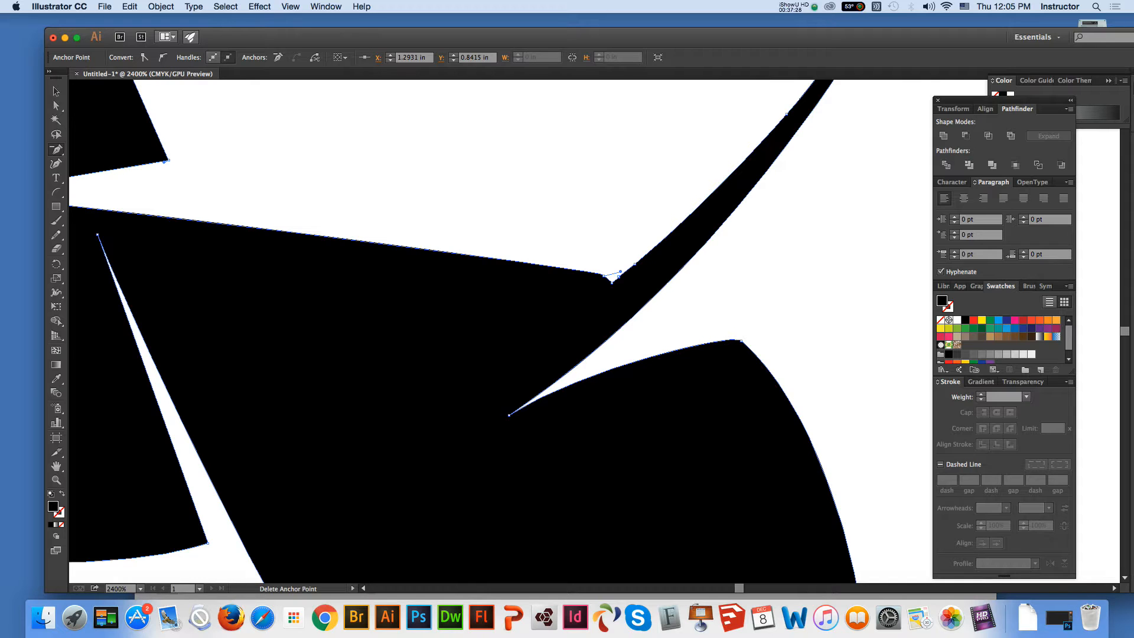
key("super+minus")
key("super+minus")
key("super+minus")
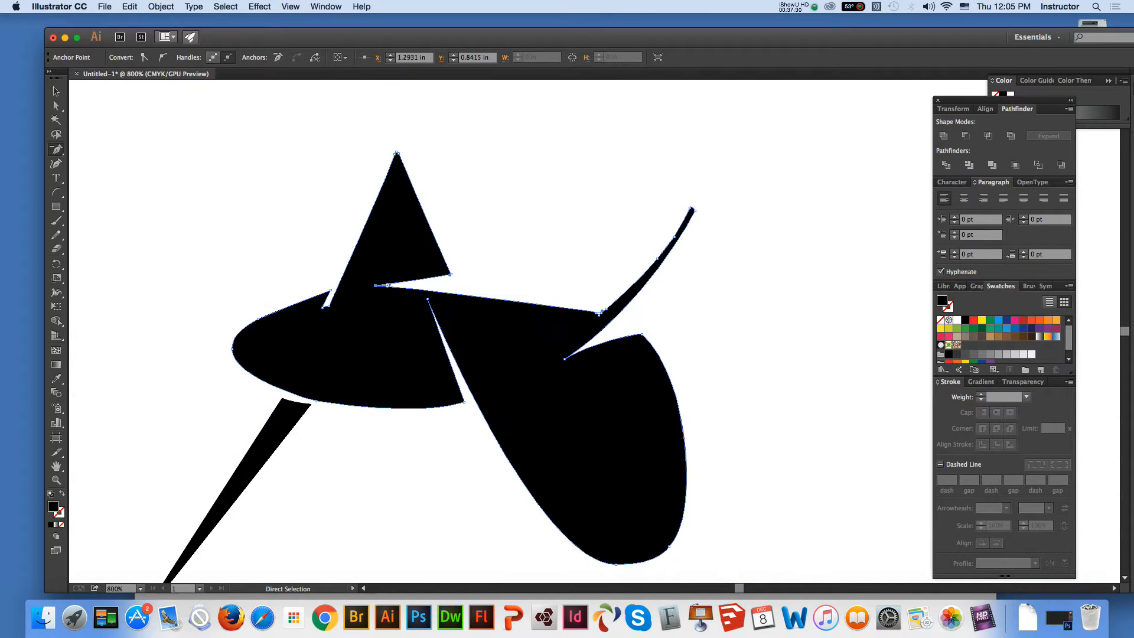
left_click(389, 285)
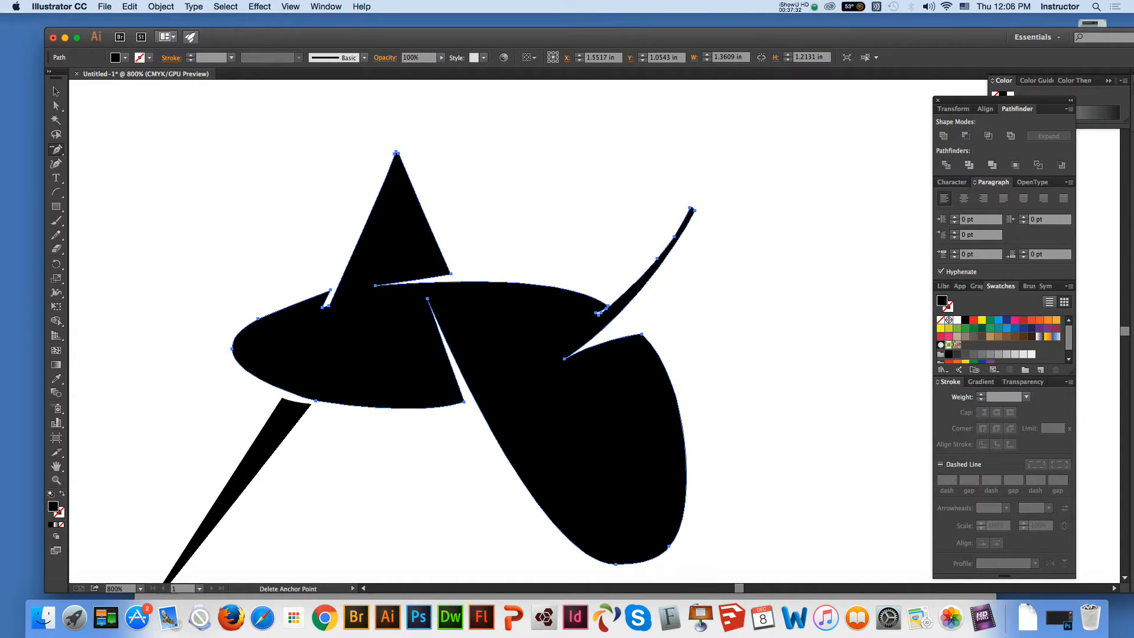
Move the corner anchor point at the oval's right end inward and straighten the notch edge to widen the gap beside the thin blade
left_click(56, 480)
left_click(762, 379)
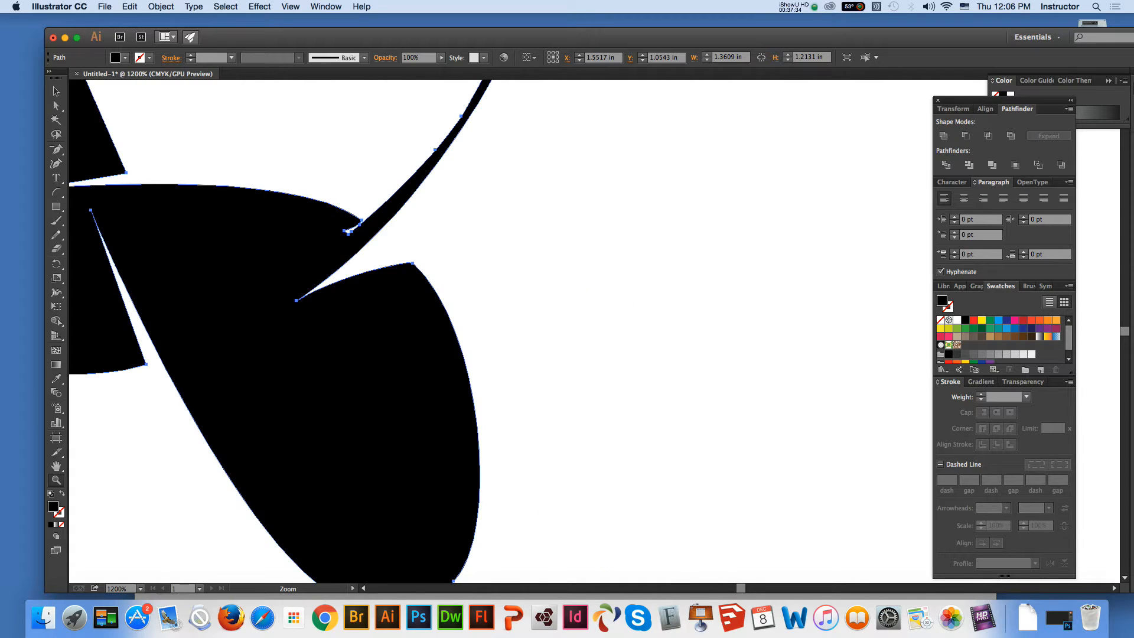
left_click(420, 288)
left_click(56, 106)
left_click(378, 136)
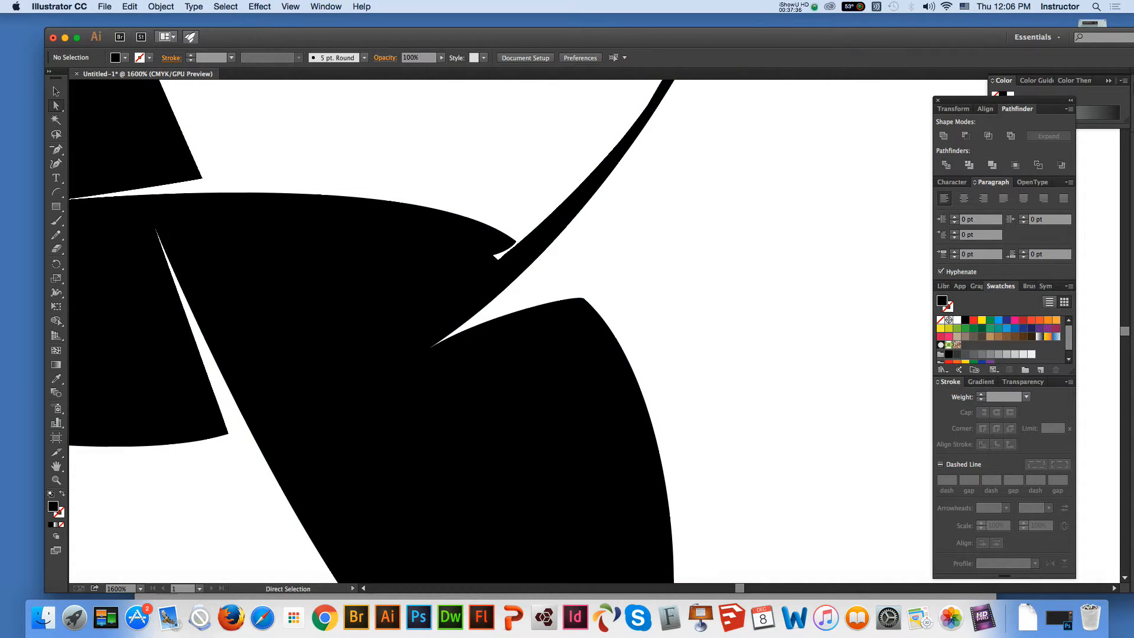
left_click(516, 242)
left_click_drag(516, 241, 504, 241)
left_click(535, 186)
left_click(476, 257)
left_click(537, 186)
left_click(546, 218)
Delete the extra anchor points along the thin blade's upper-left edge to leave one clean line from the notch toward its tip
left_click(56, 149)
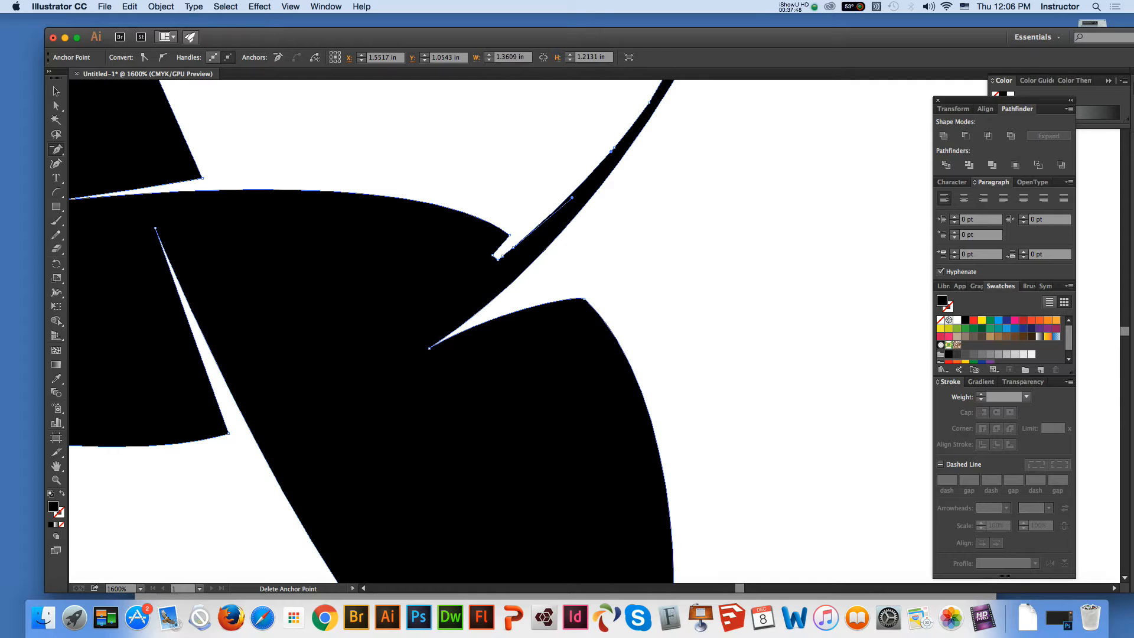
left_click(572, 197)
left_click(502, 256)
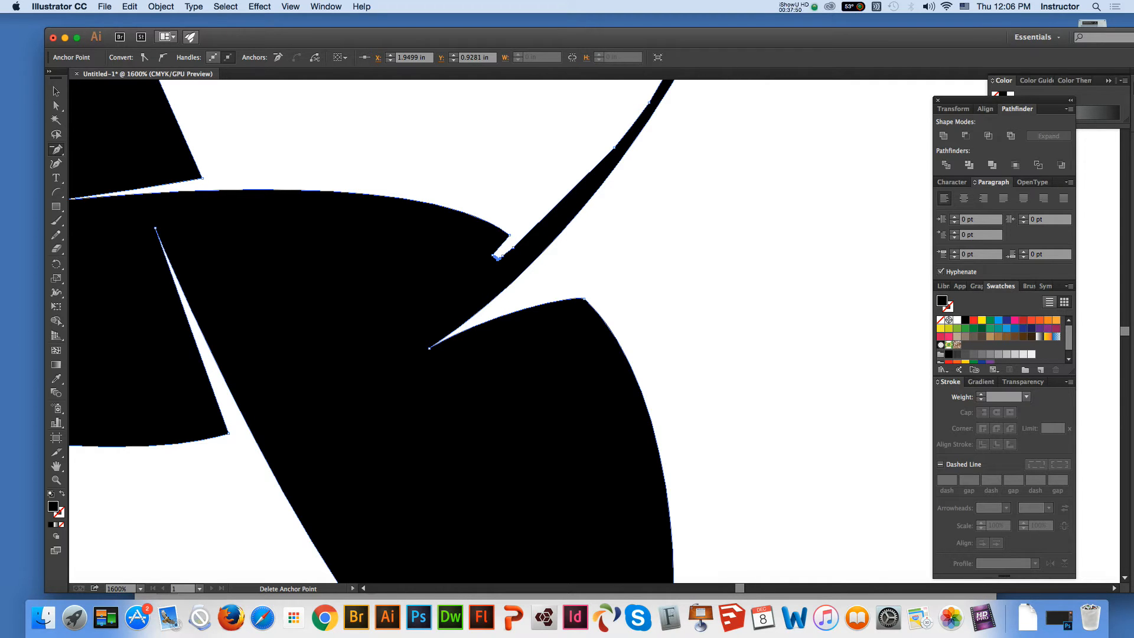
left_click(503, 256)
key("Return")
left_click(513, 247)
left_click(612, 150)
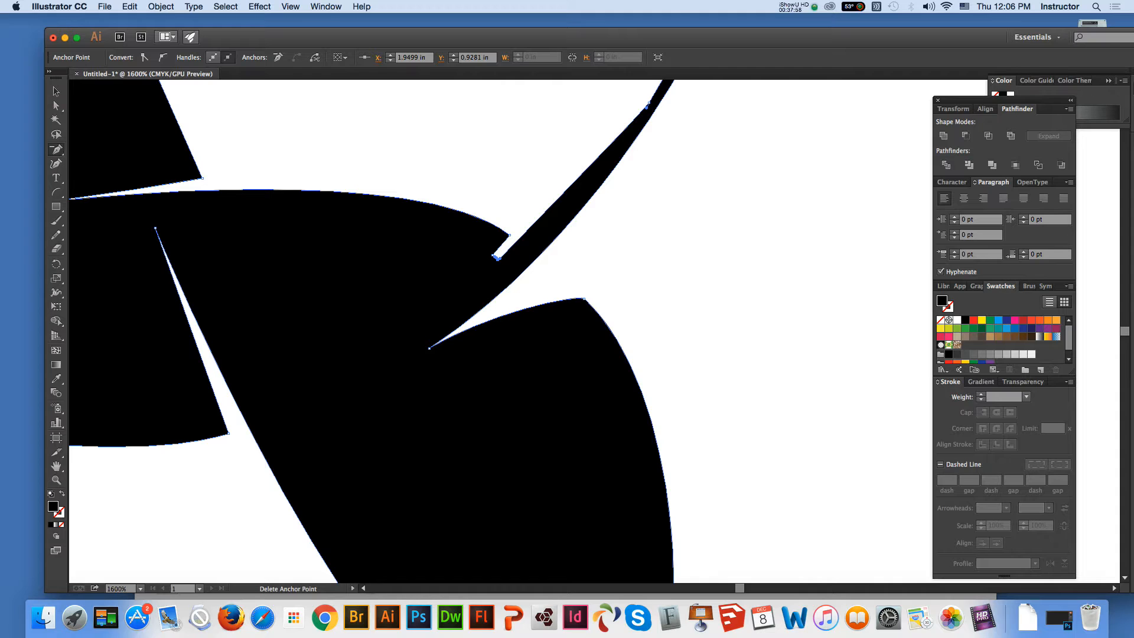
left_click(647, 105)
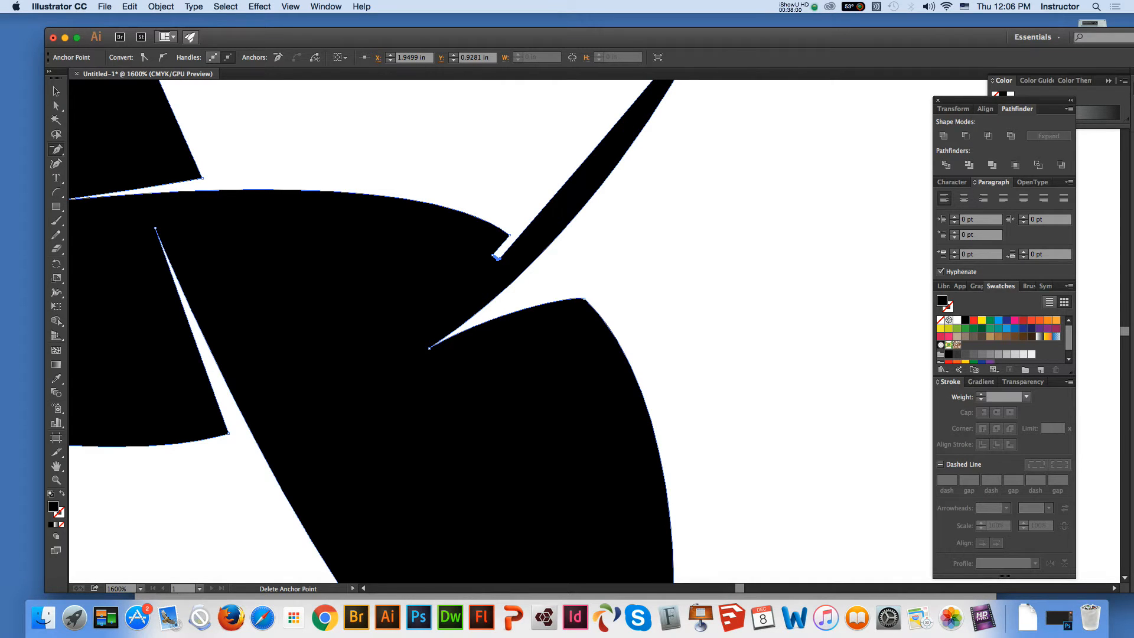
Deselect the artwork and examine the blade tip and the whole silhouette for remaining uneven curves
key("space")
left_click_drag(647, 105, 605, 253)
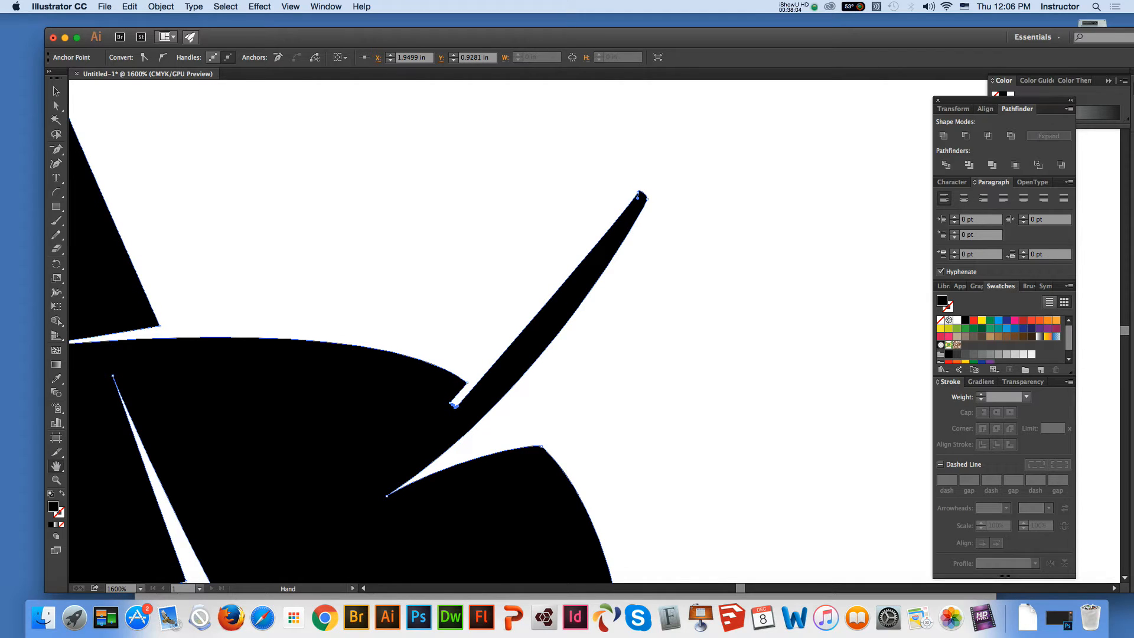
scroll(377, 330, "down", 10)
left_click_drag(378, 330, 381, 331)
key("super+minus")
key("super+minus")
key("super+minus")
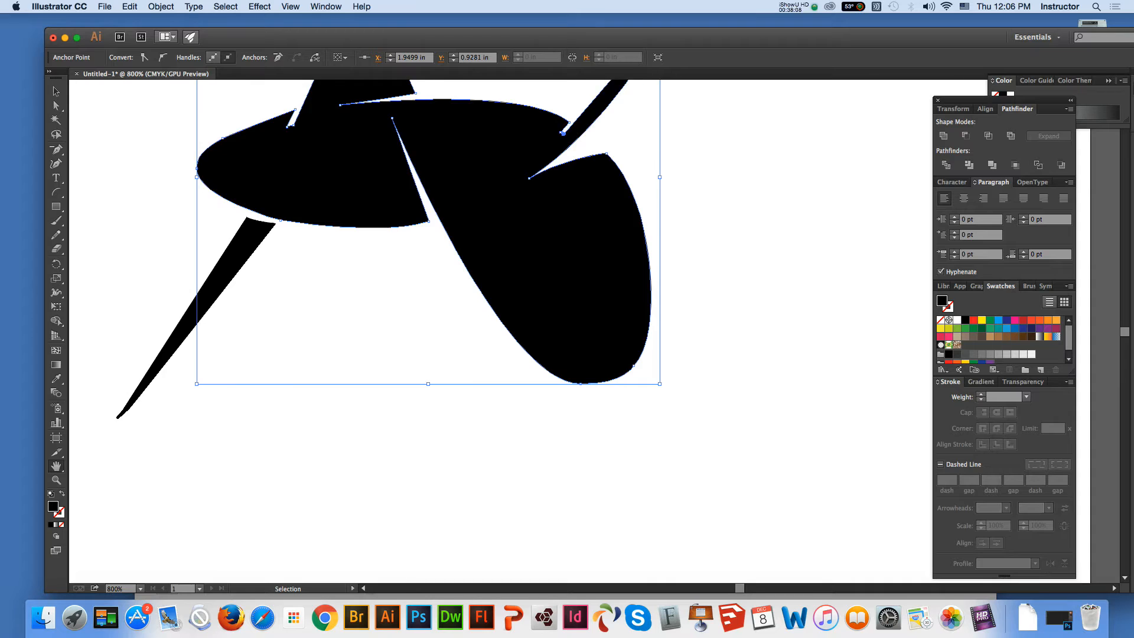
key("a")
key("shift+super+a")
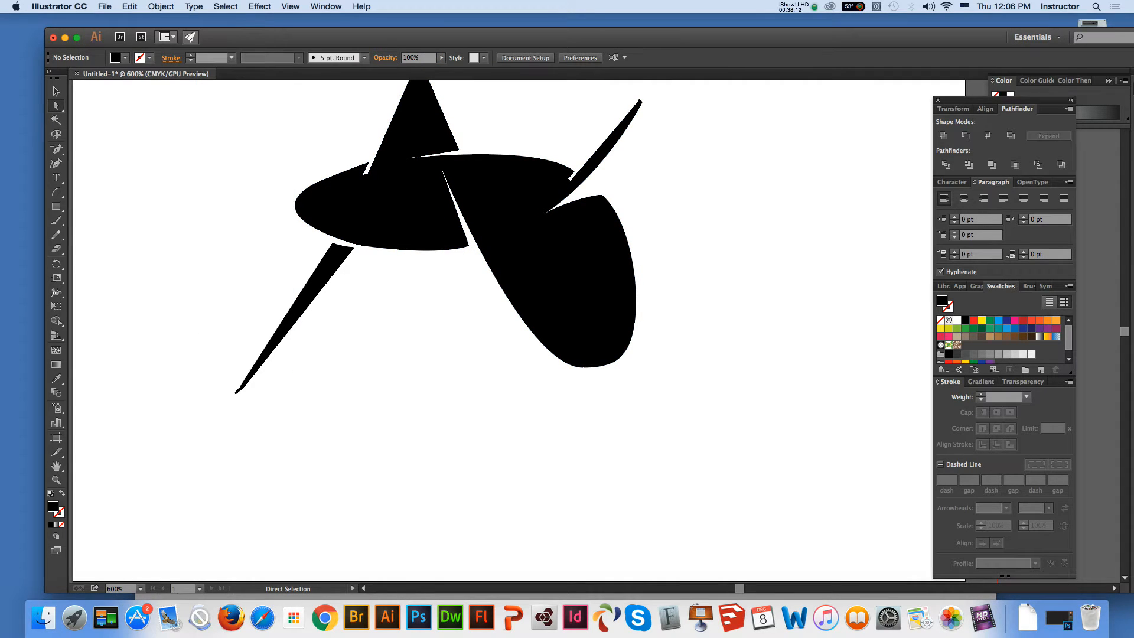
left_click(442, 169)
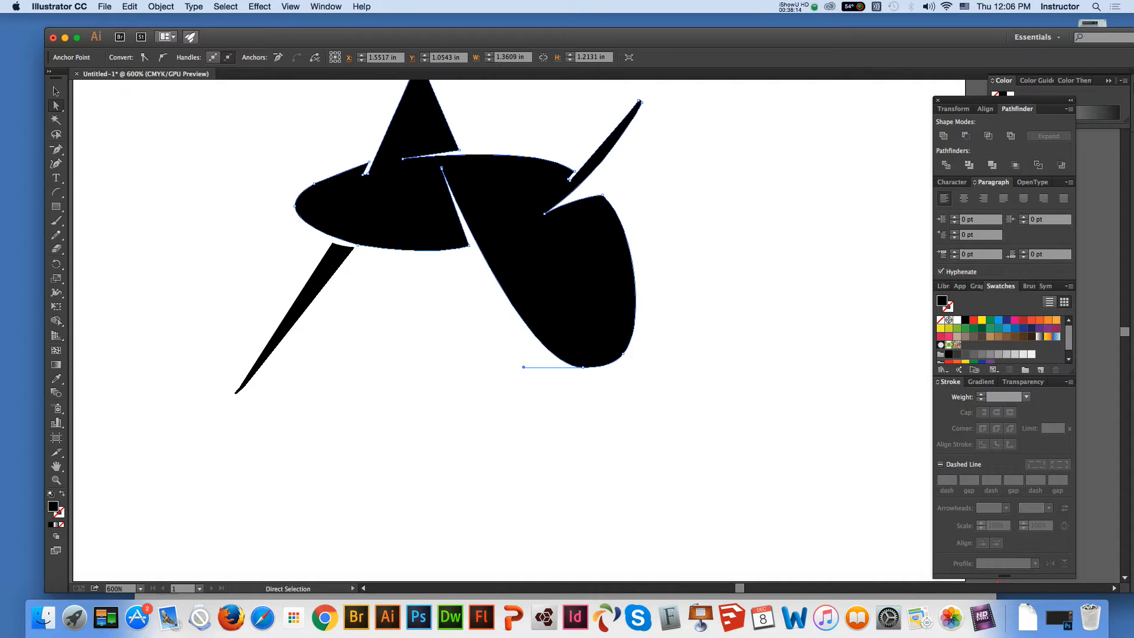
key("shift+super+a")
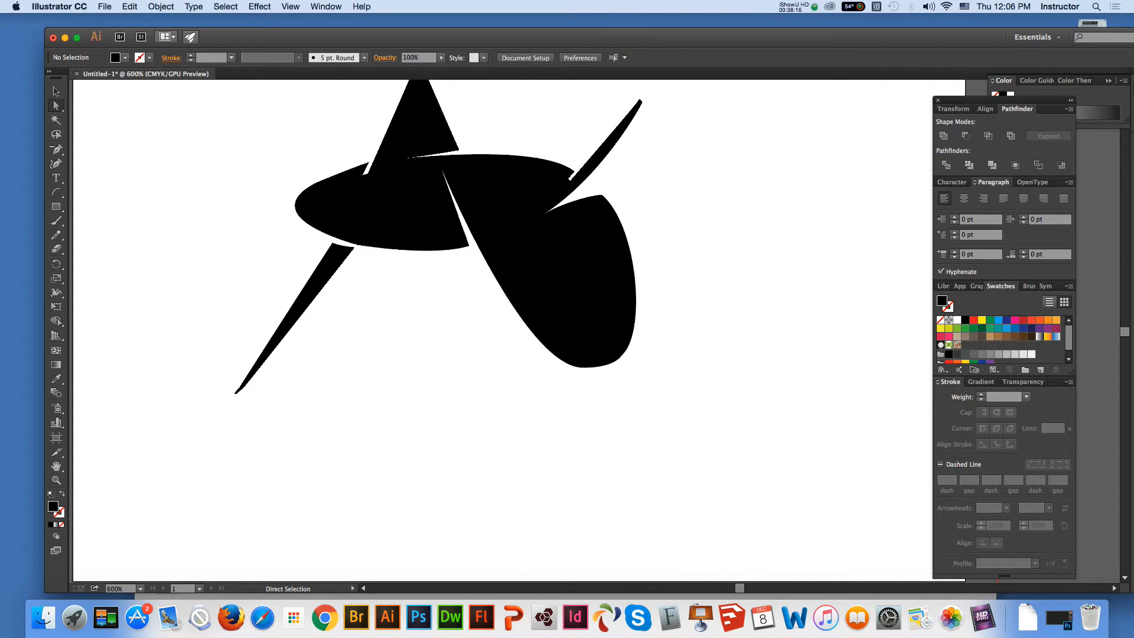
Shorten the left direction handle and lengthen the right one at the large lobe's bottom anchor point to refine its curve
left_click(582, 361)
key("shift+super+a")
left_click(584, 367)
left_click(583, 367)
left_click_drag(523, 366, 535, 366)
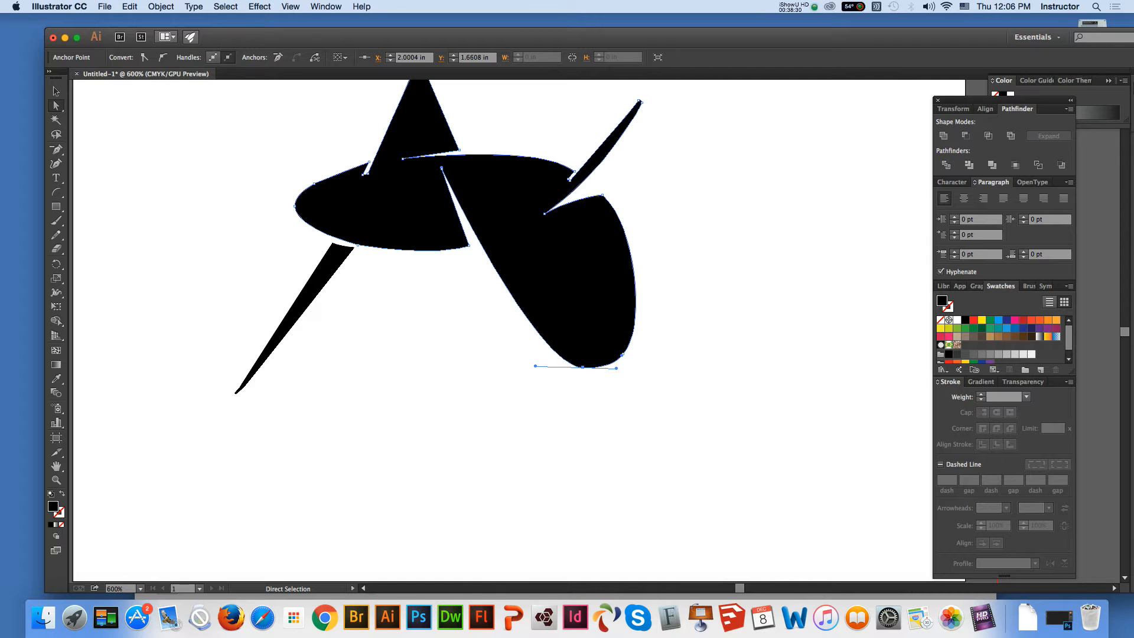
left_click_drag(616, 368, 620, 370)
Delete the extra anchor point on the large lobe's lower-right curve, fine-tune the direction handle at its upper corner, and deselect the artwork
left_click(56, 150)
left_click(623, 354)
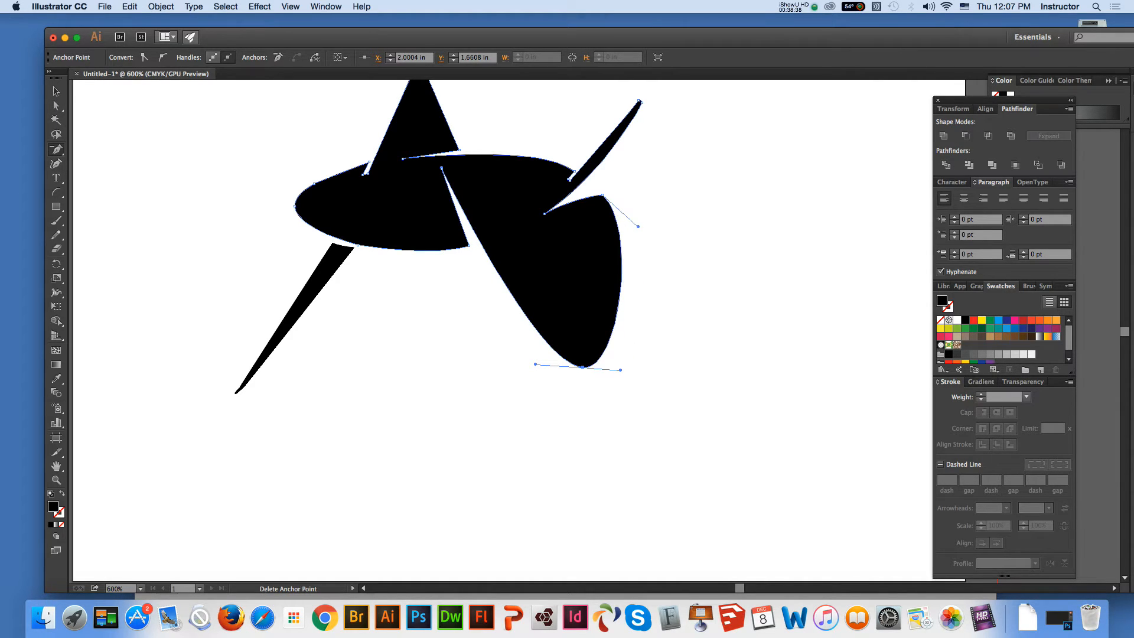
key("a")
left_click_drag(644, 230, 650, 235)
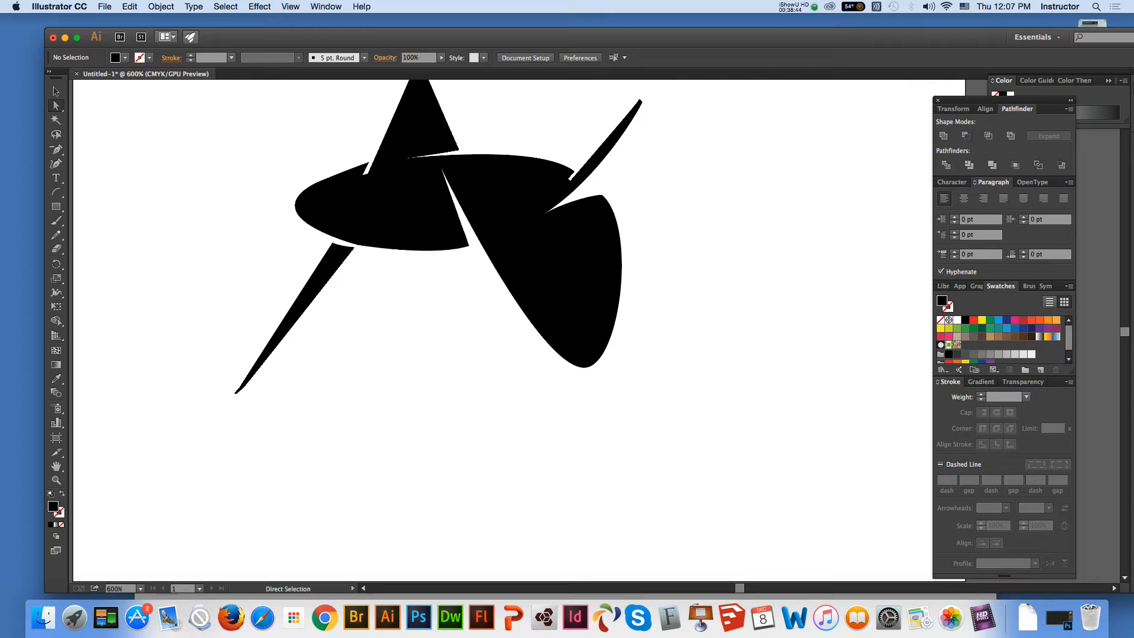
left_click(618, 238)
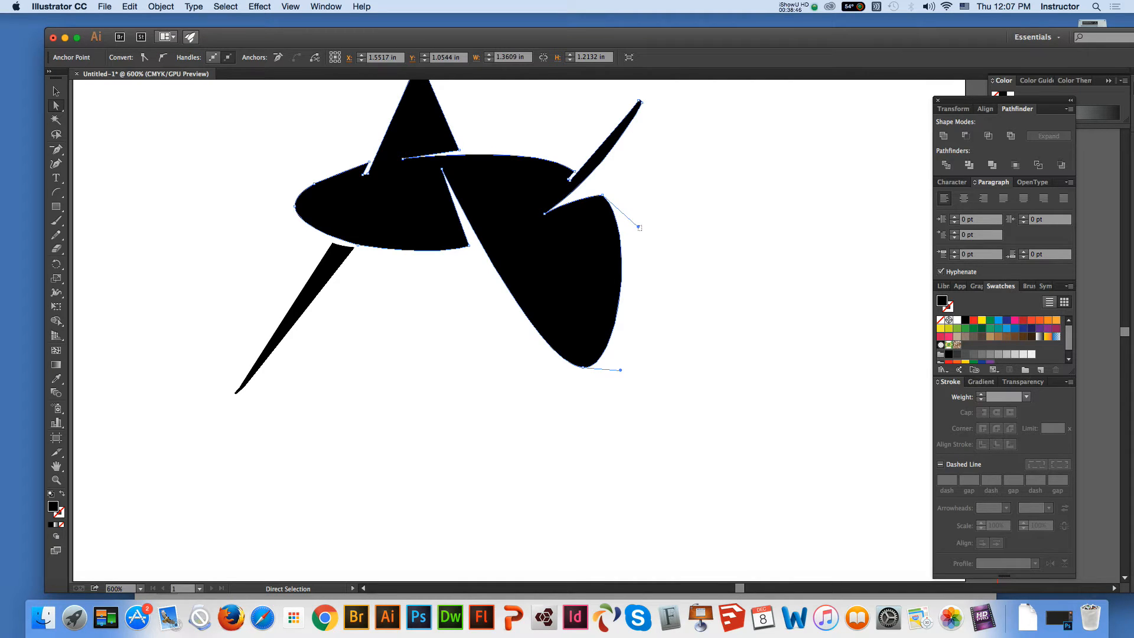
left_click(642, 231)
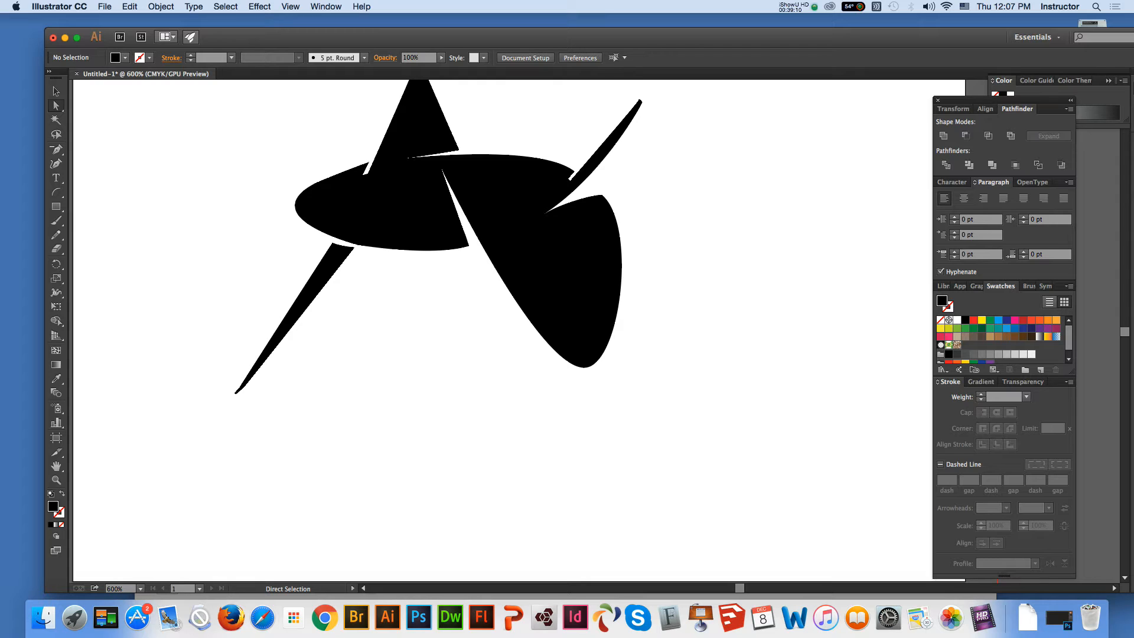
Delete the stray anchor points at the notch where the upper-right blade meets the ellipse, and deselect the artwork
left_click(570, 180)
key("p")
left_click(569, 180)
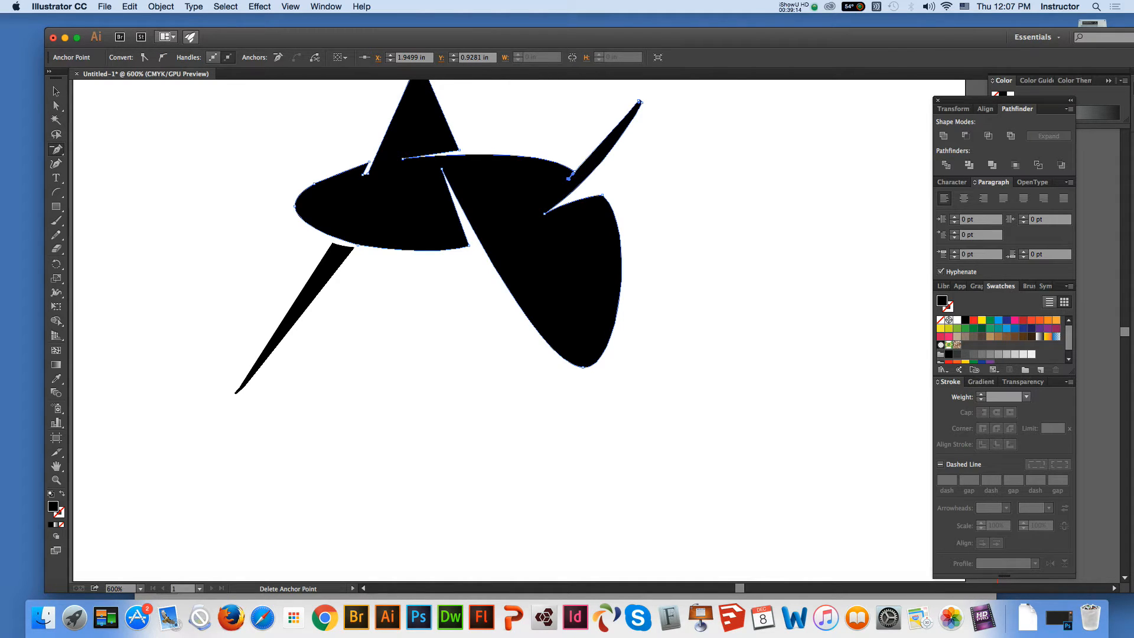
left_click(568, 178)
left_click(571, 179)
left_click(768, 409)
left_click(56, 91)
key("super+shift+a")
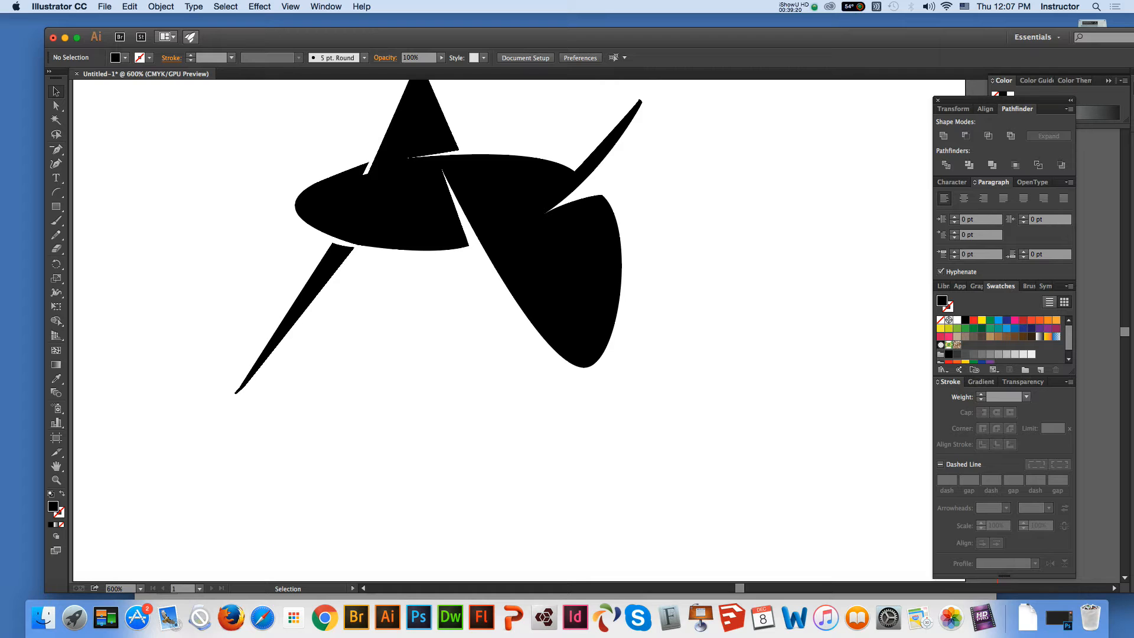
Move the whole logo up and left on the artboard and keep it selected
key("super+minus")
key("super+minus")
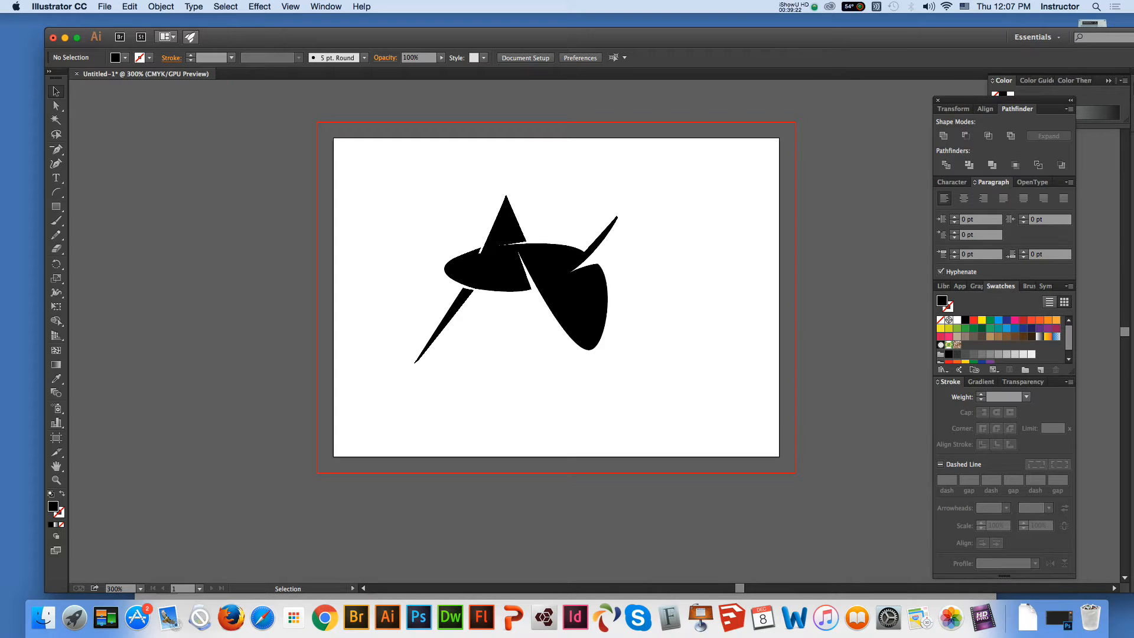
key("super+a")
left_click_drag(502, 268, 458, 247)
key("super+shift+a")
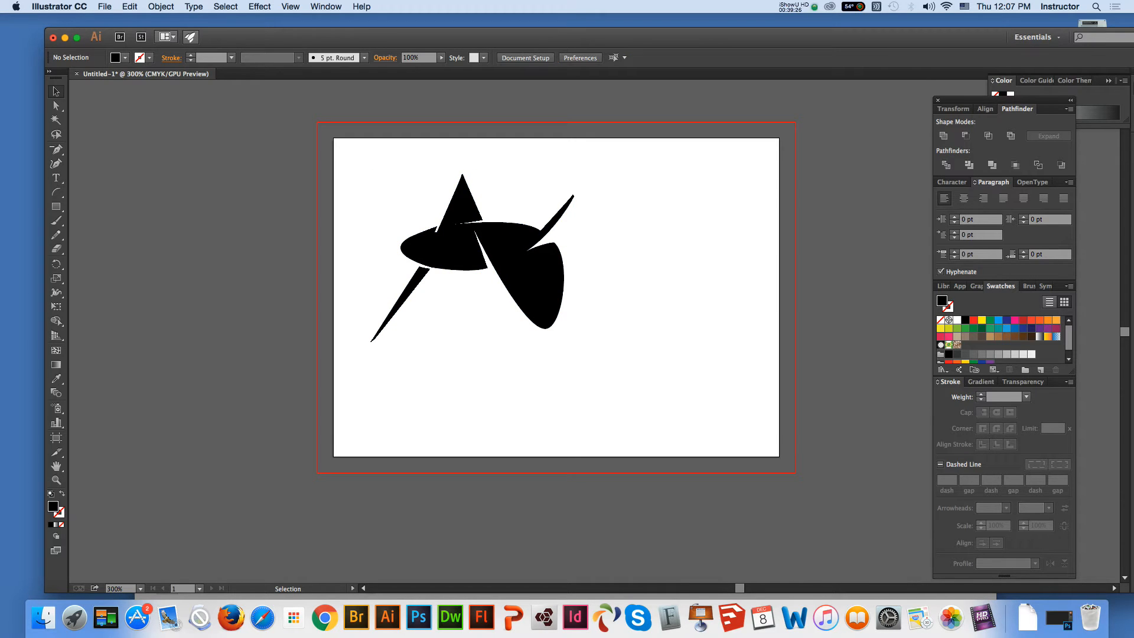
key("super+a")
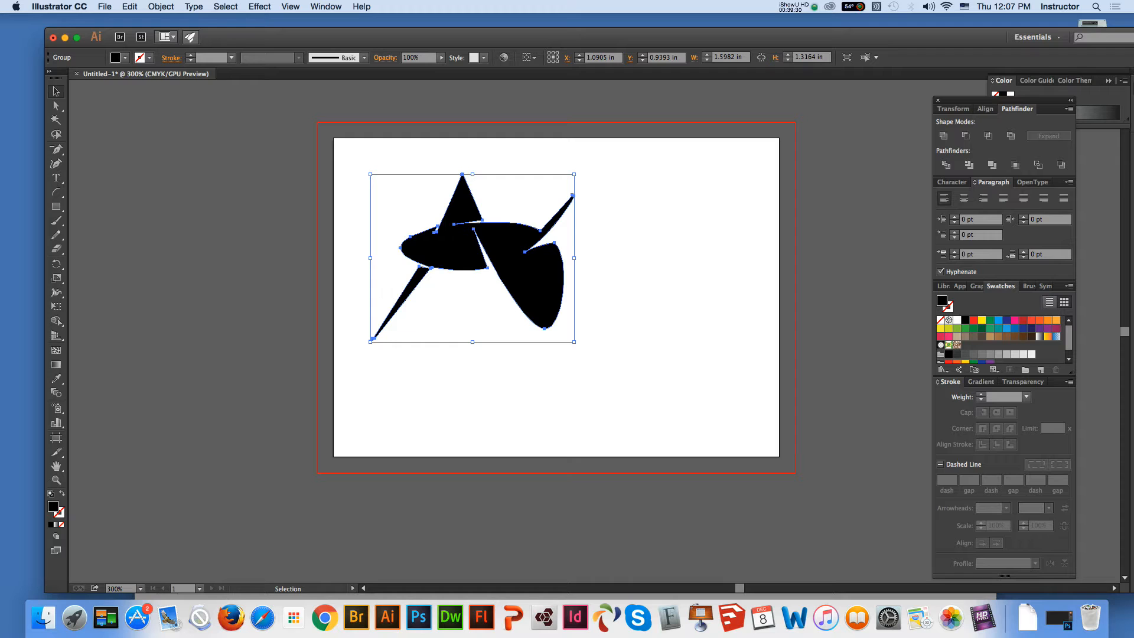
Save the document to the Desktop in Adobe Illustrator (ai) format, named with the client's first name followed by "_businesscard", using the default Illustrator options
left_click(104, 6)
left_click(124, 106)
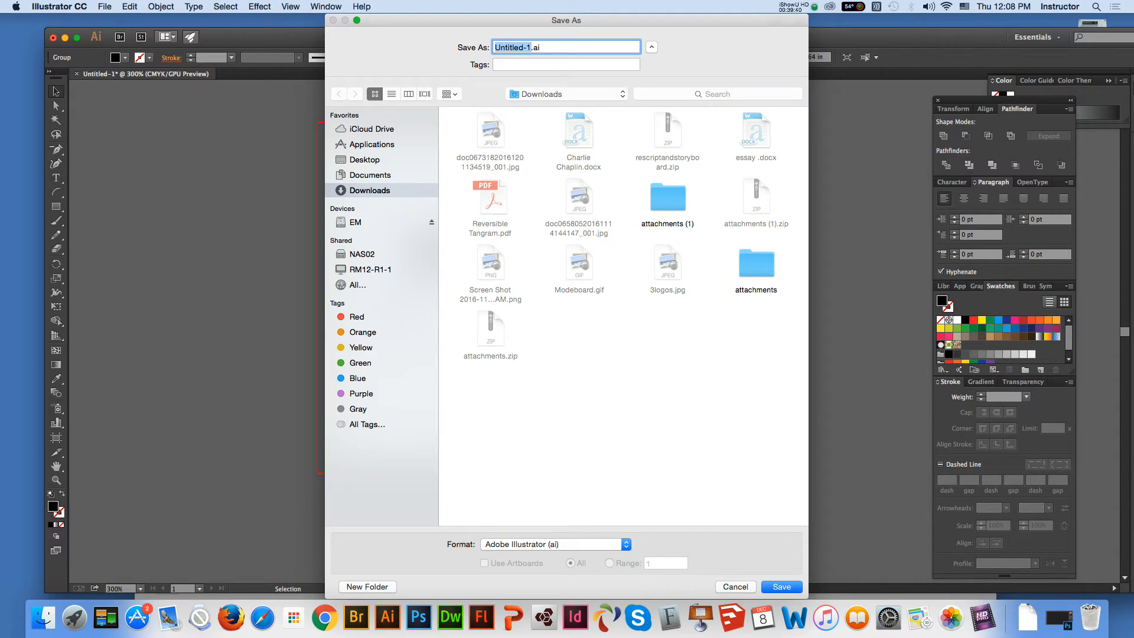
left_click(365, 160)
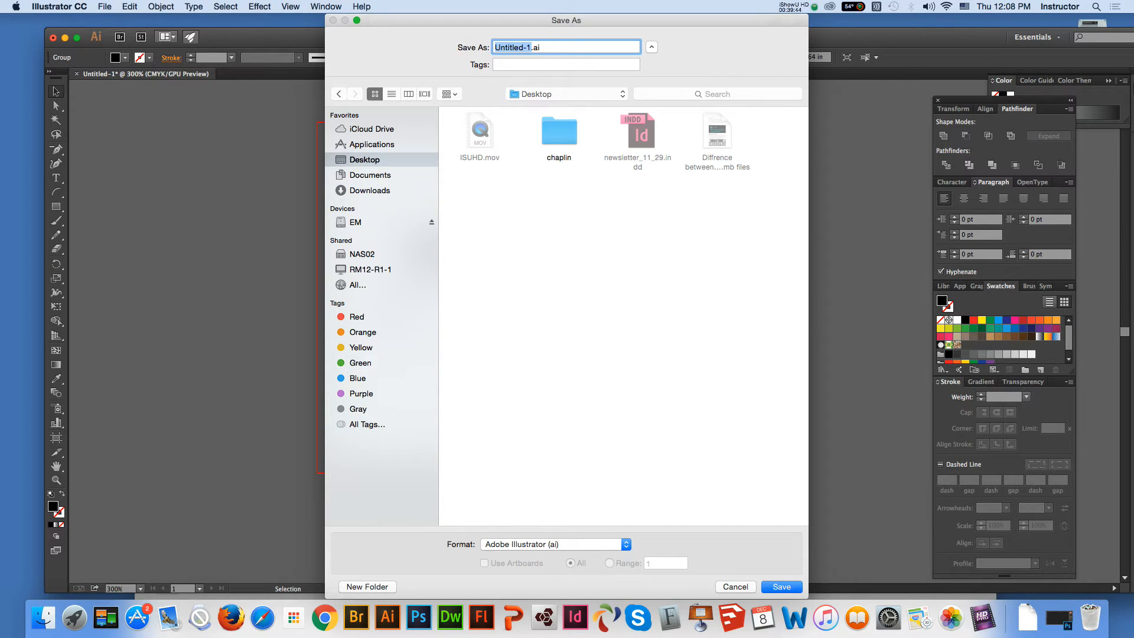
type("jason_businesscard")
key("Return")
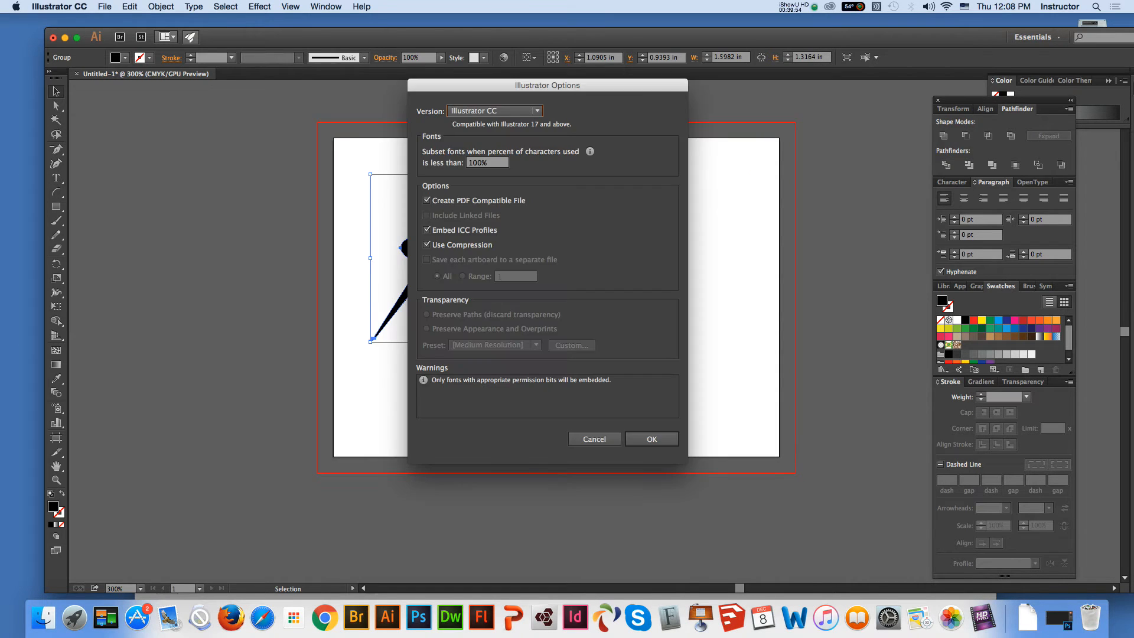
key("Return")
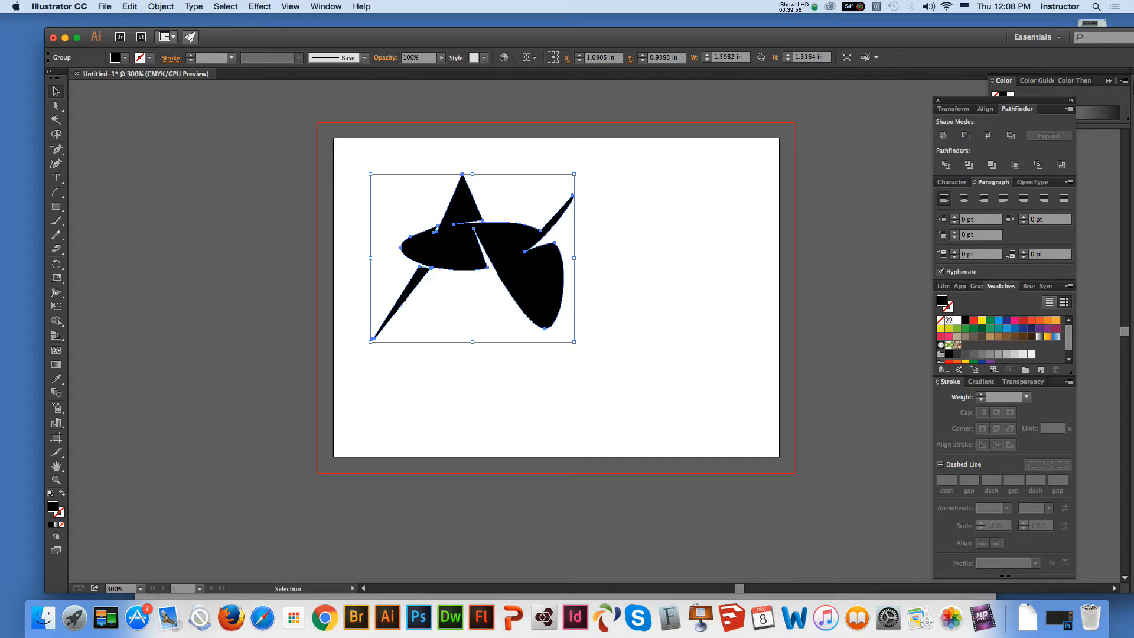
Move the logo toward the artboard's upper-left corner, enlarge it to about 3.14 by 2.59 in, and deselect it
key("super+shift+a")
left_click_drag(506, 254, 483, 227)
key("super+shift+a")
left_click(486, 229)
left_click_drag(551, 315, 734, 466)
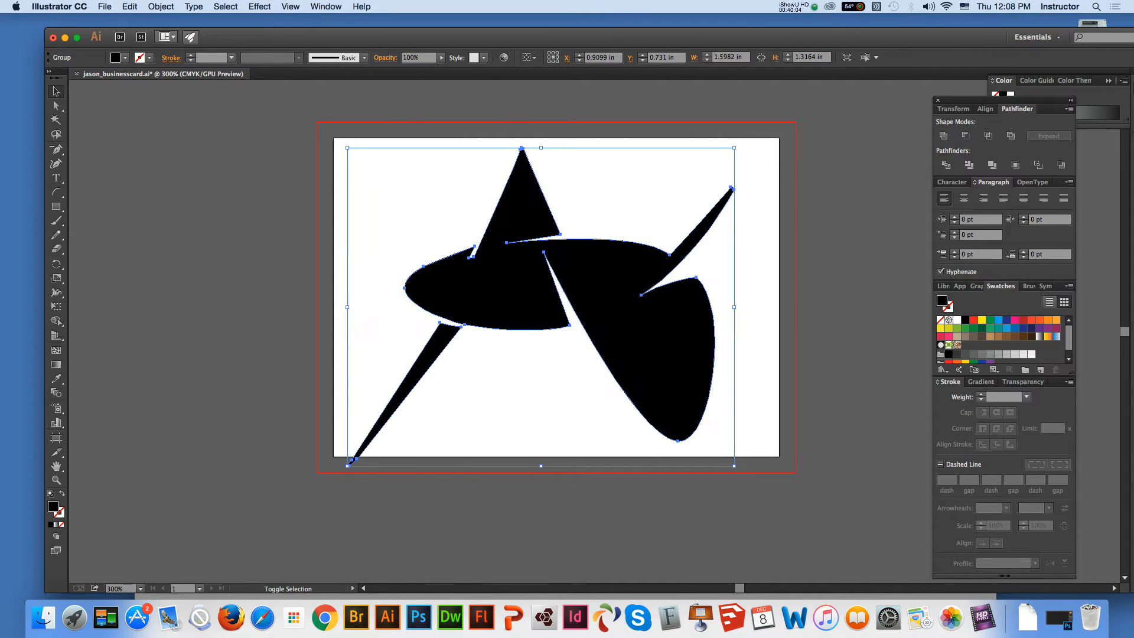
left_click_drag(347, 148, 333, 136)
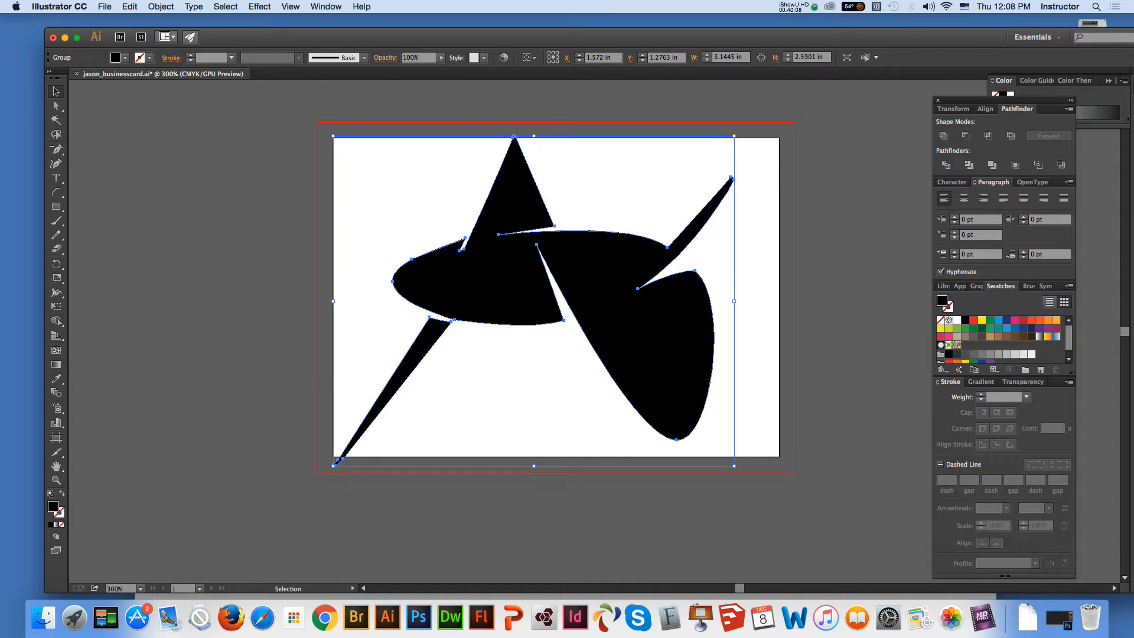
key("shift+super+a")
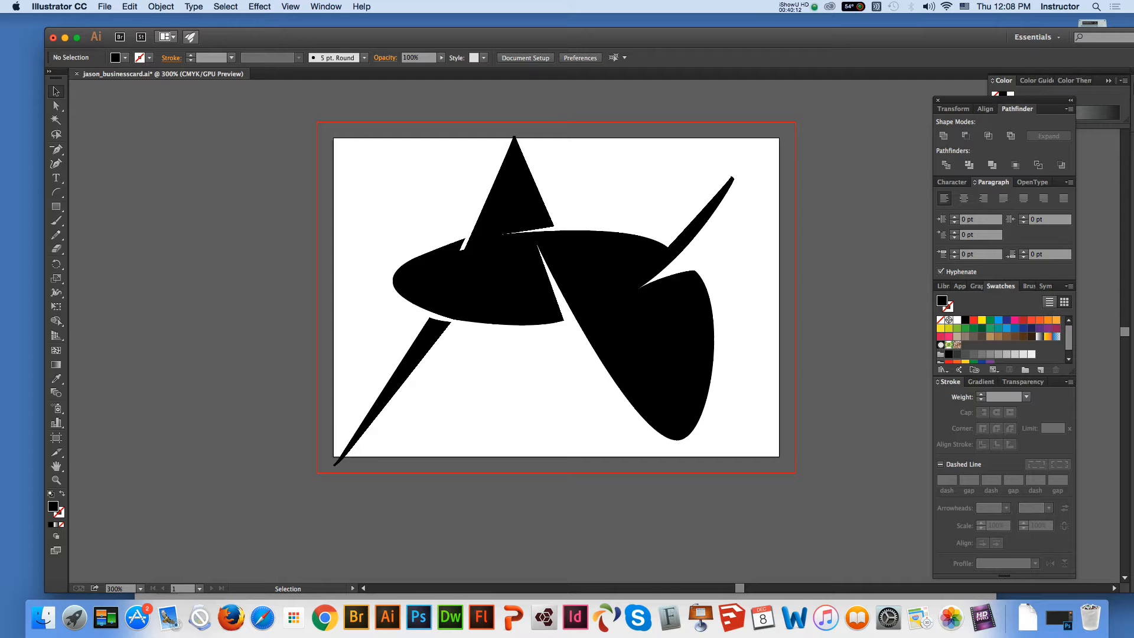
Switch to Gmail in Chrome and expand the Dec 1 message sent to the client in the open conversation
left_click(324, 617)
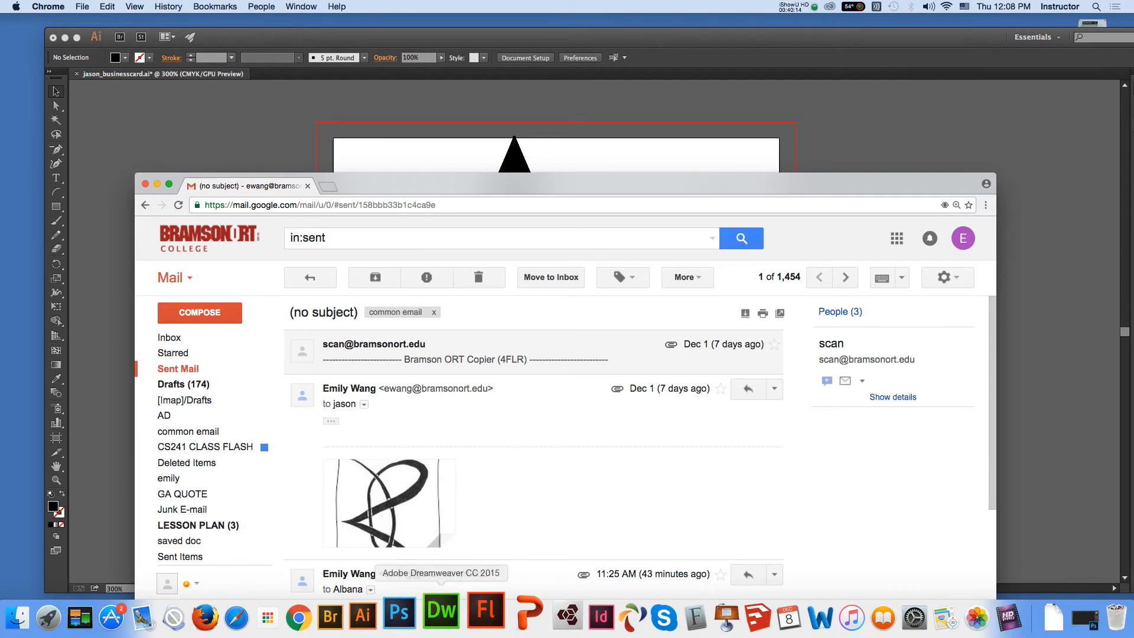
left_click(508, 391)
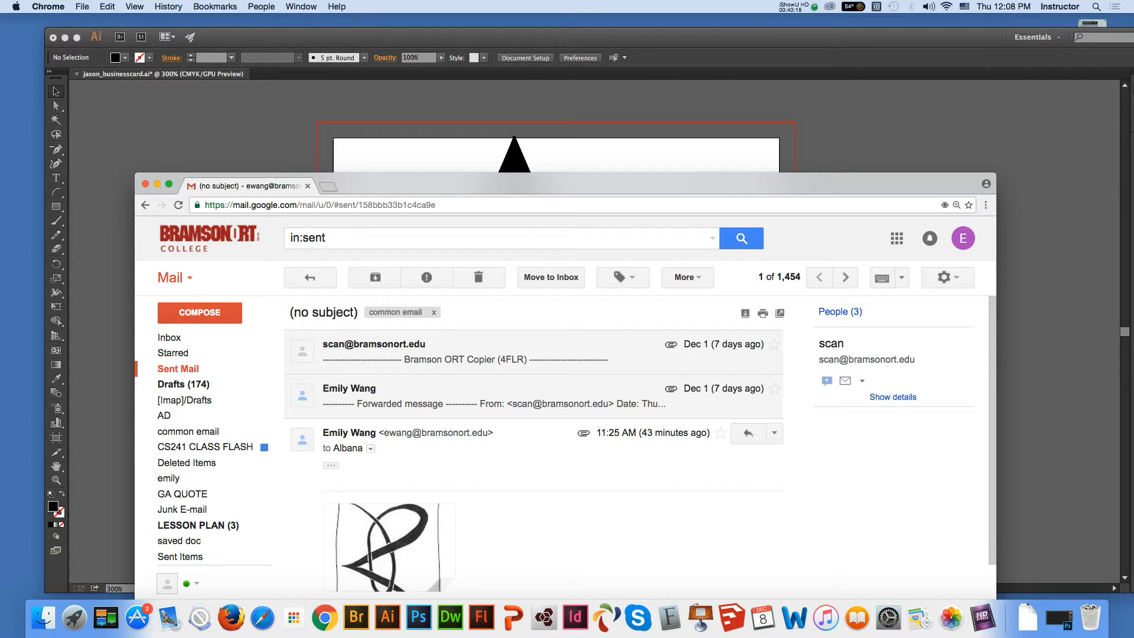
left_click(508, 396)
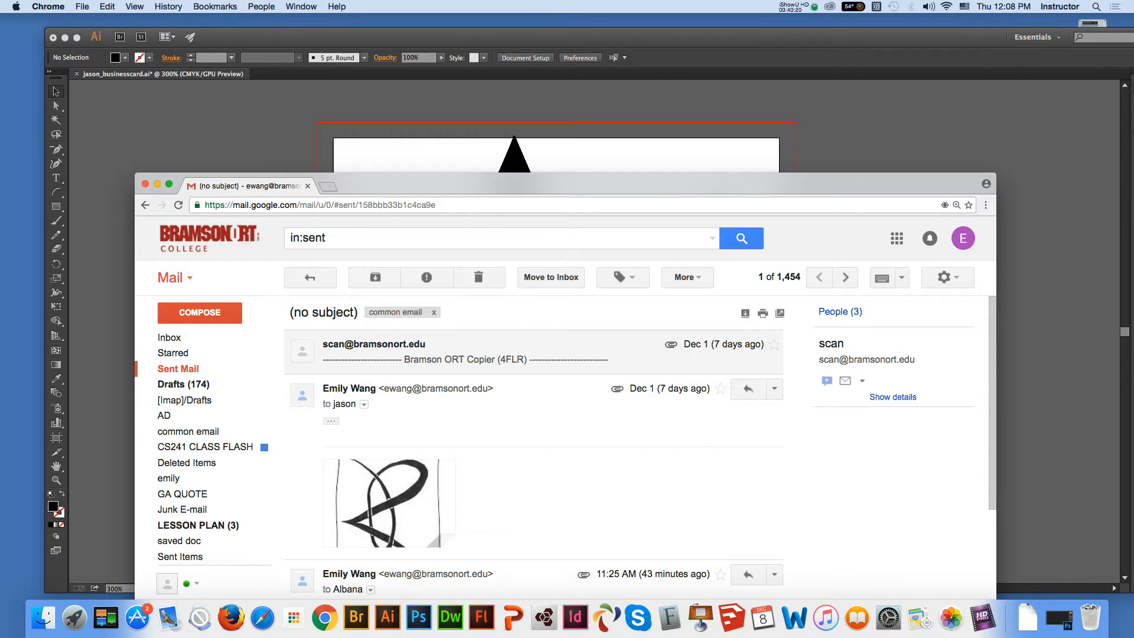
left_click(508, 394)
left_click(508, 395)
left_click(508, 394)
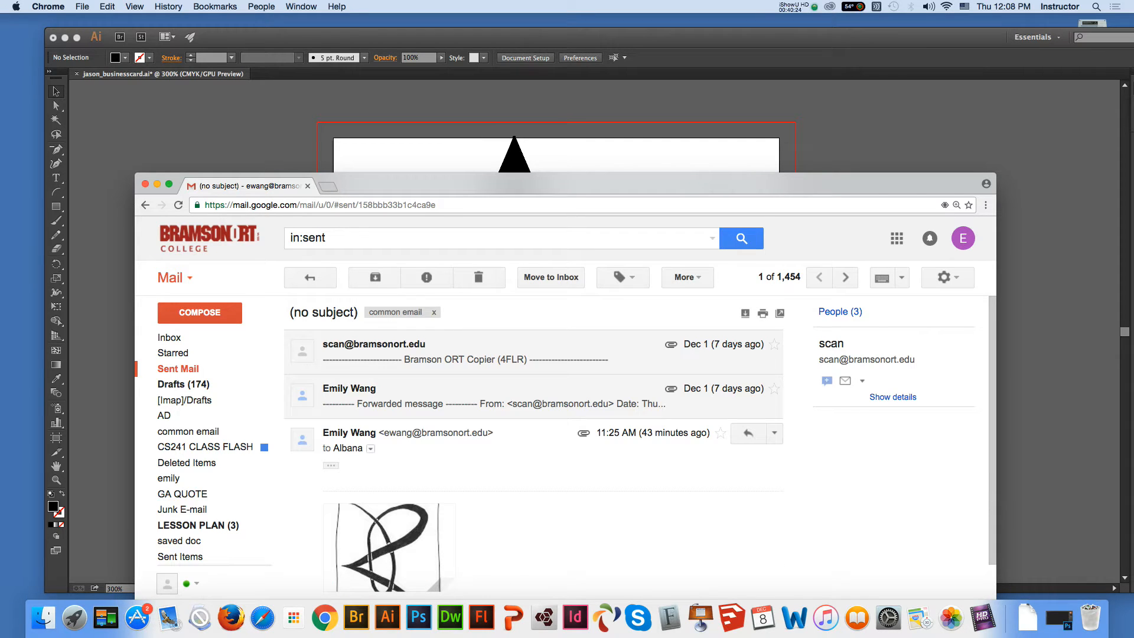
scroll(520, 413, "down", 4)
scroll(519, 413, "up", 3)
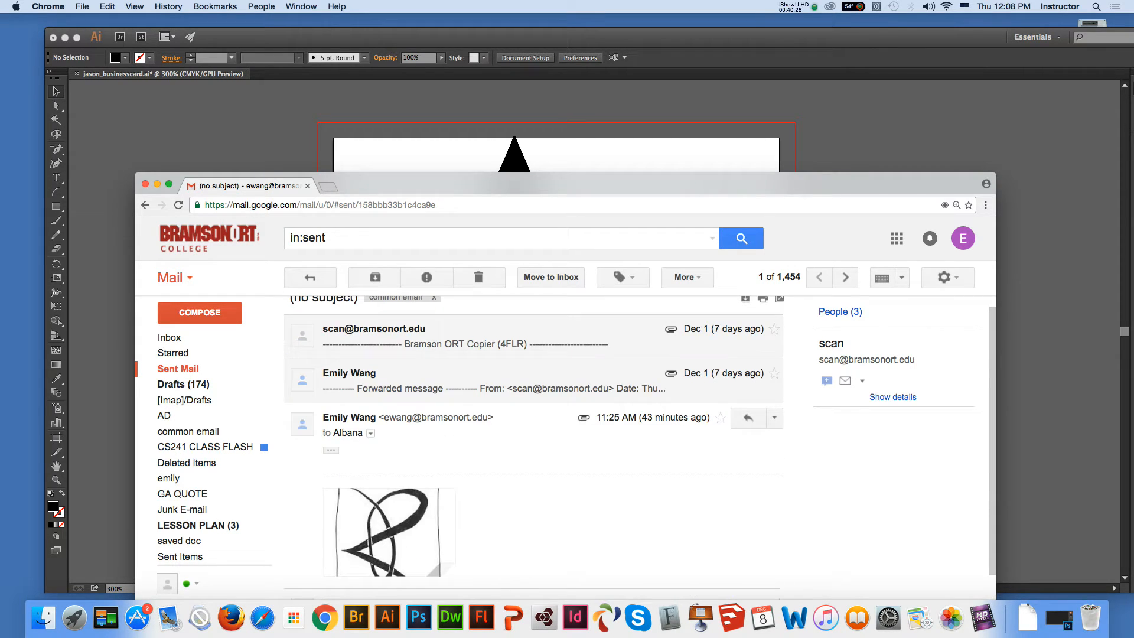
left_click(508, 381)
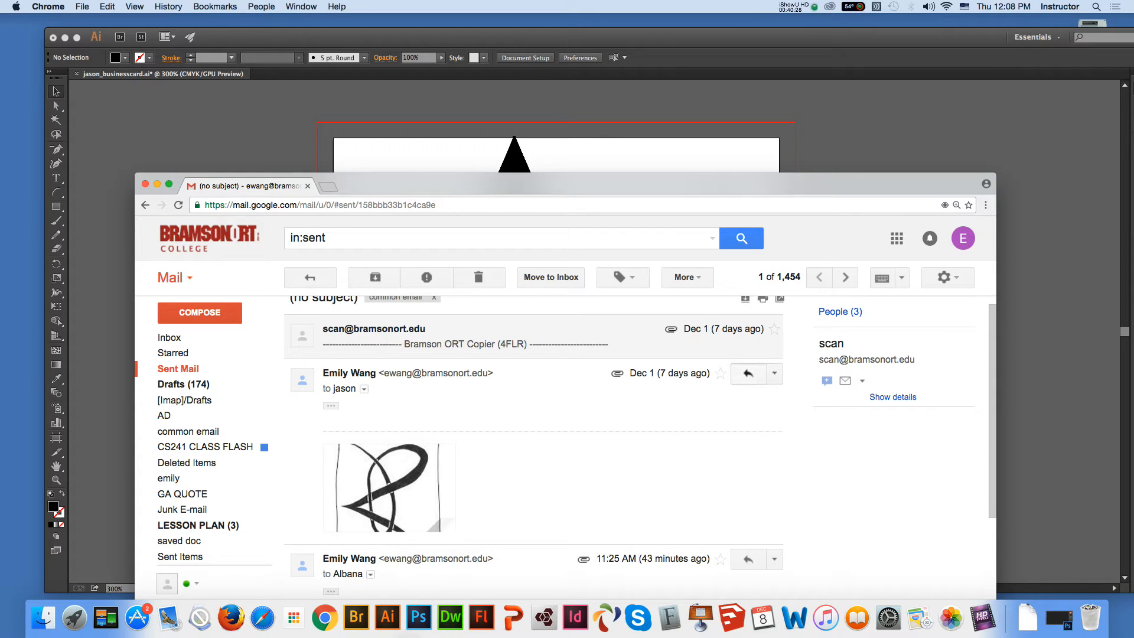
Start a reply to that message, expand the recipient entry into editable text, and copy the client's full name
left_click(748, 373)
left_click(469, 481)
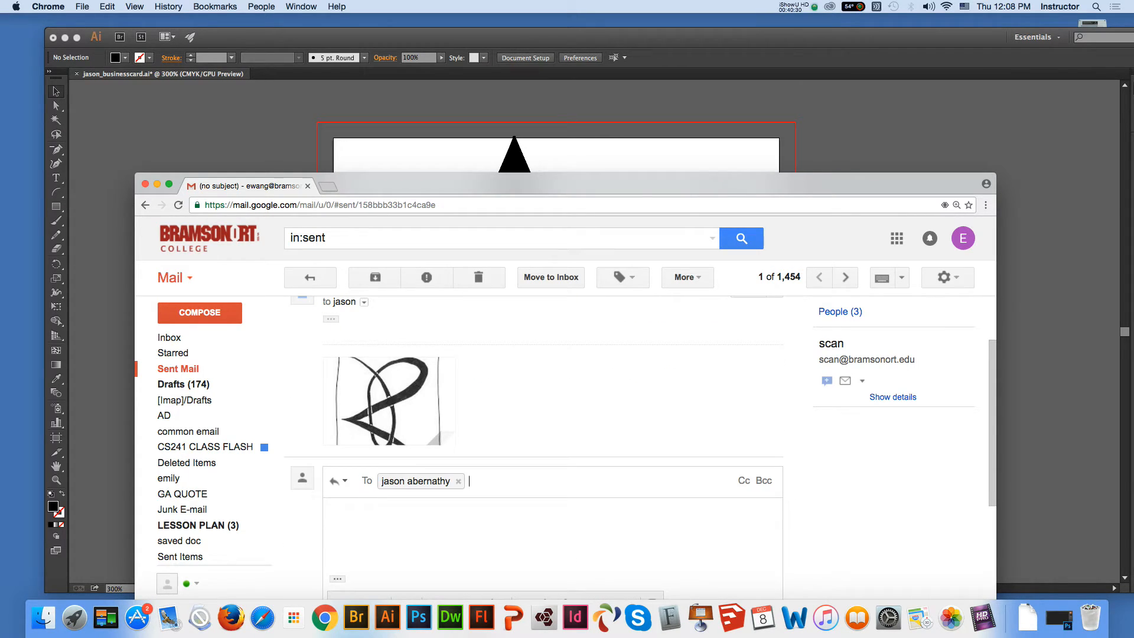
double_click(414, 480)
left_click(455, 481)
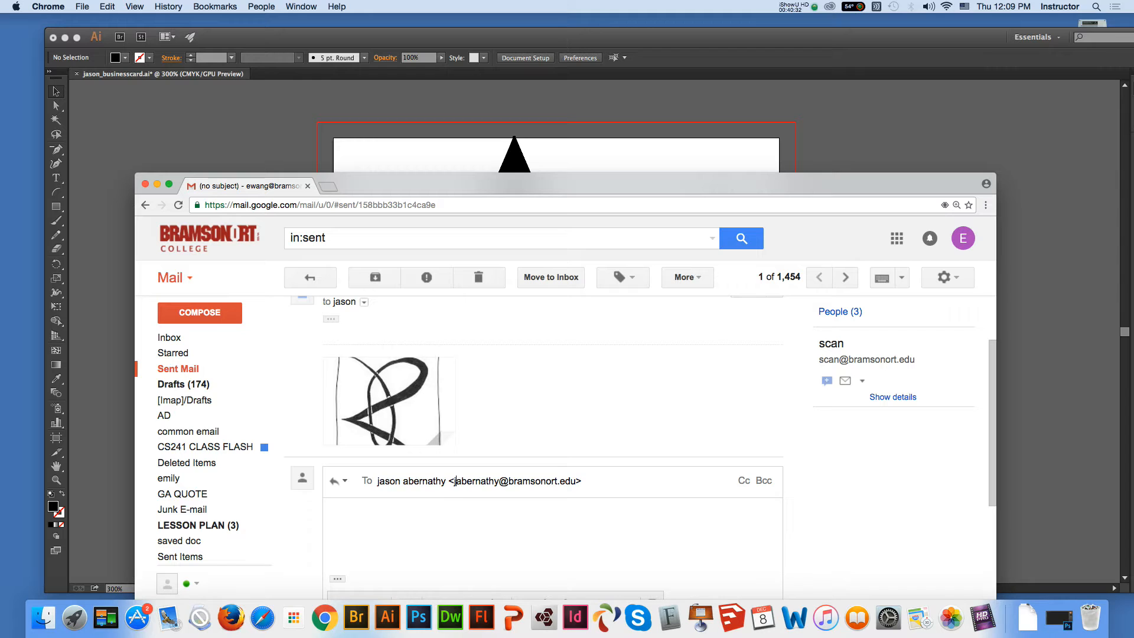
left_click_drag(446, 480, 377, 481)
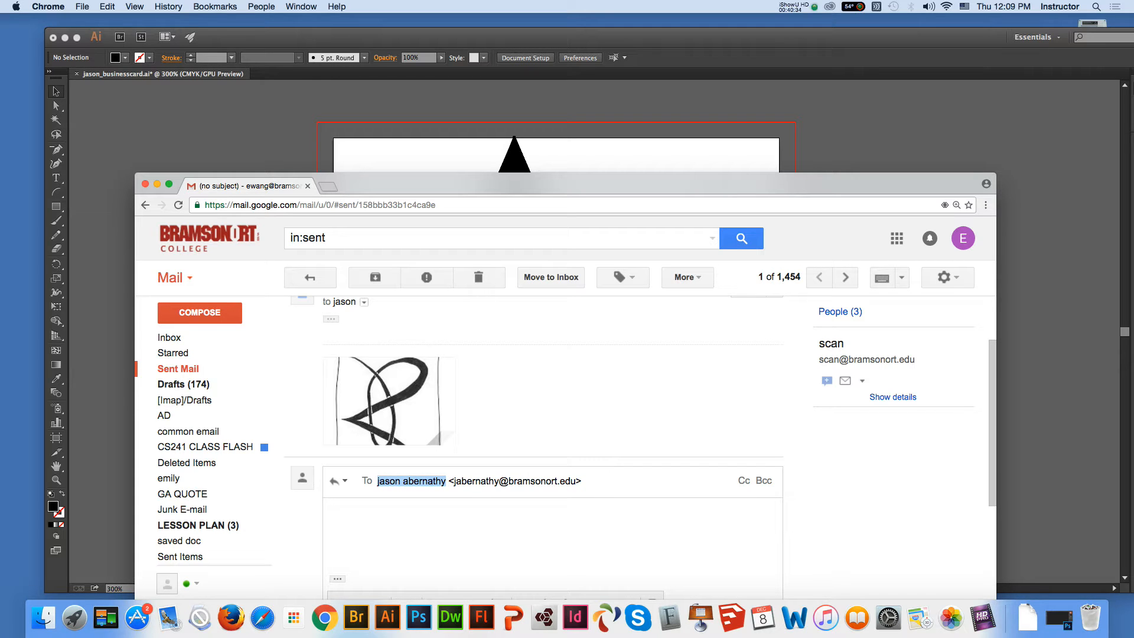
key("super+c")
Switch back to Illustrator, paste the client's name as text below the ellipse, and capitalize both initials
key("super+Tab")
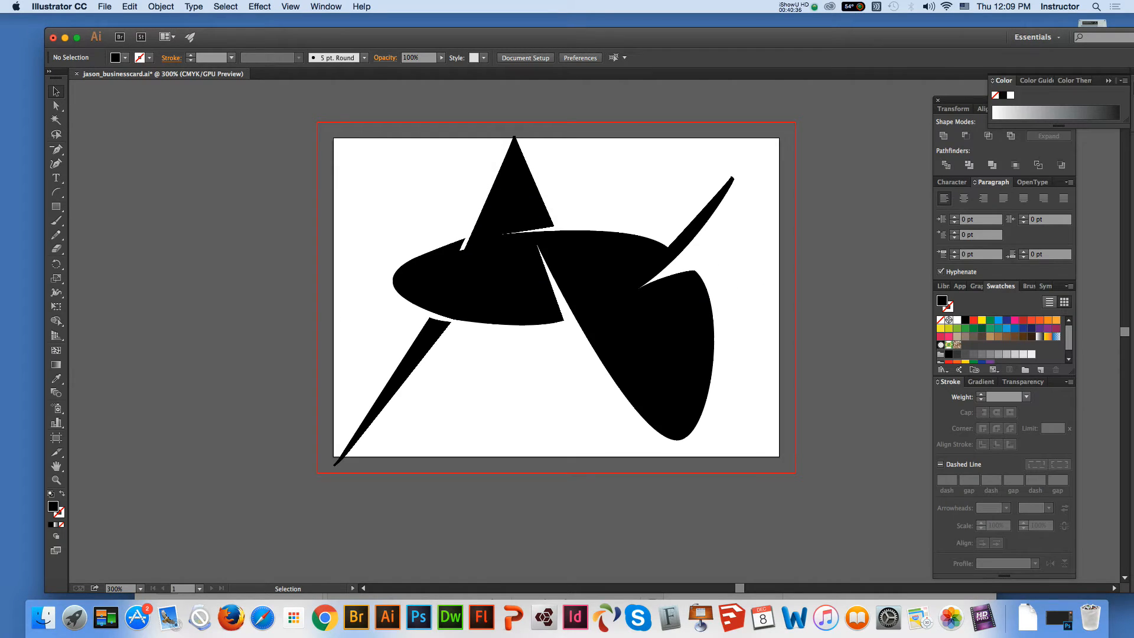
key("t")
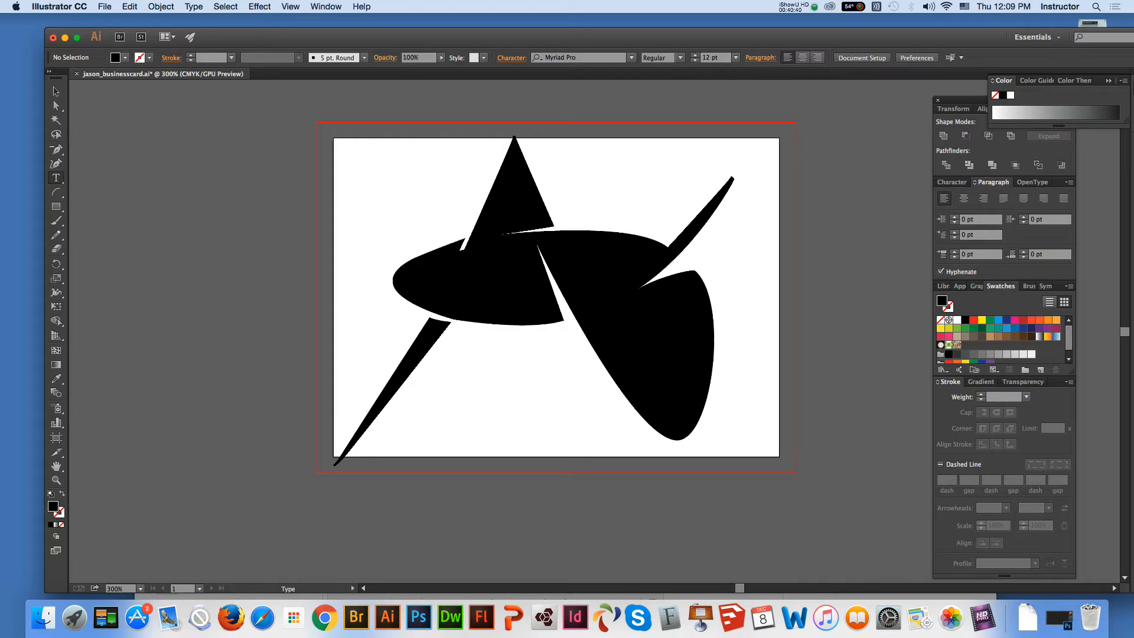
left_click(457, 358)
key("super+v")
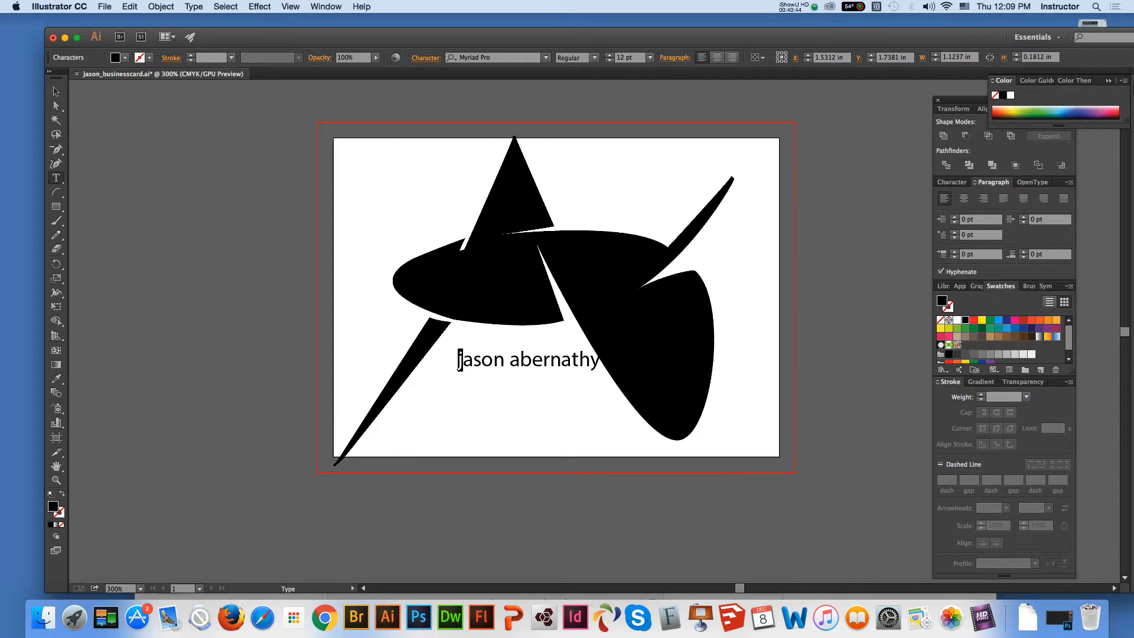
type("J")
left_click_drag(512, 360, 522, 360)
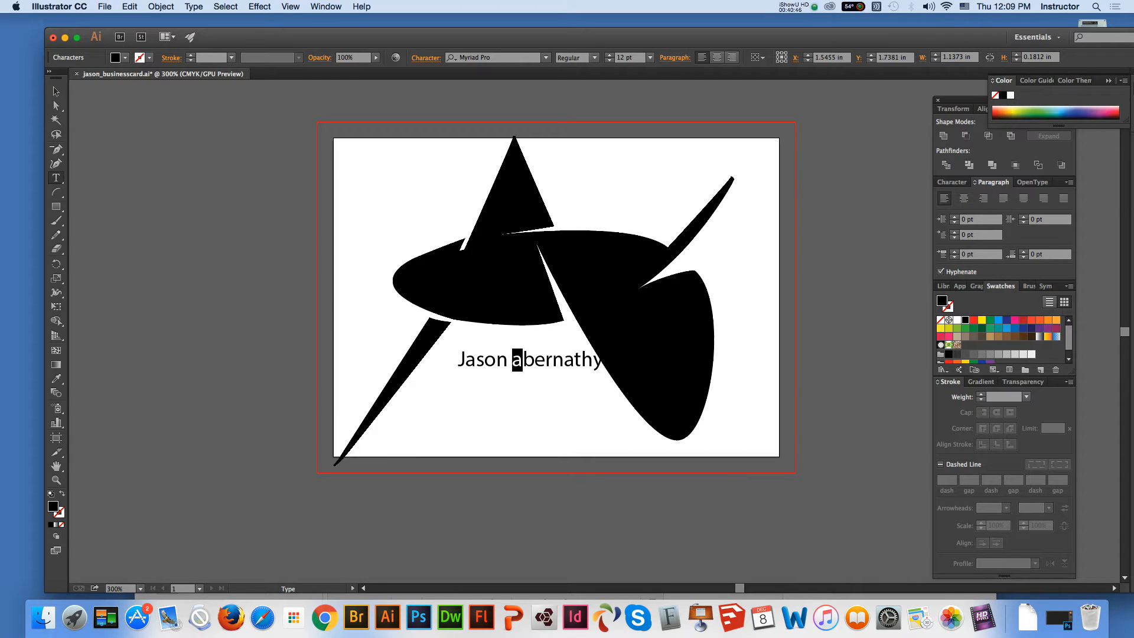
type("A")
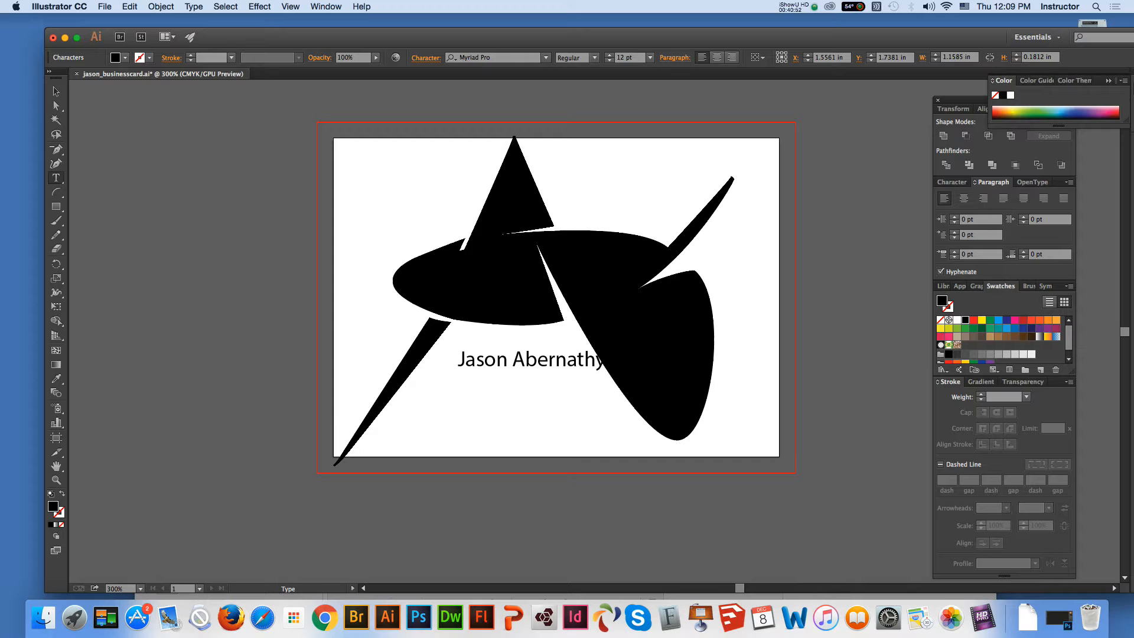
Move the name text slightly left and down, and add a second line reading "email:" beneath it
key("Escape")
left_click_drag(532, 360, 506, 368)
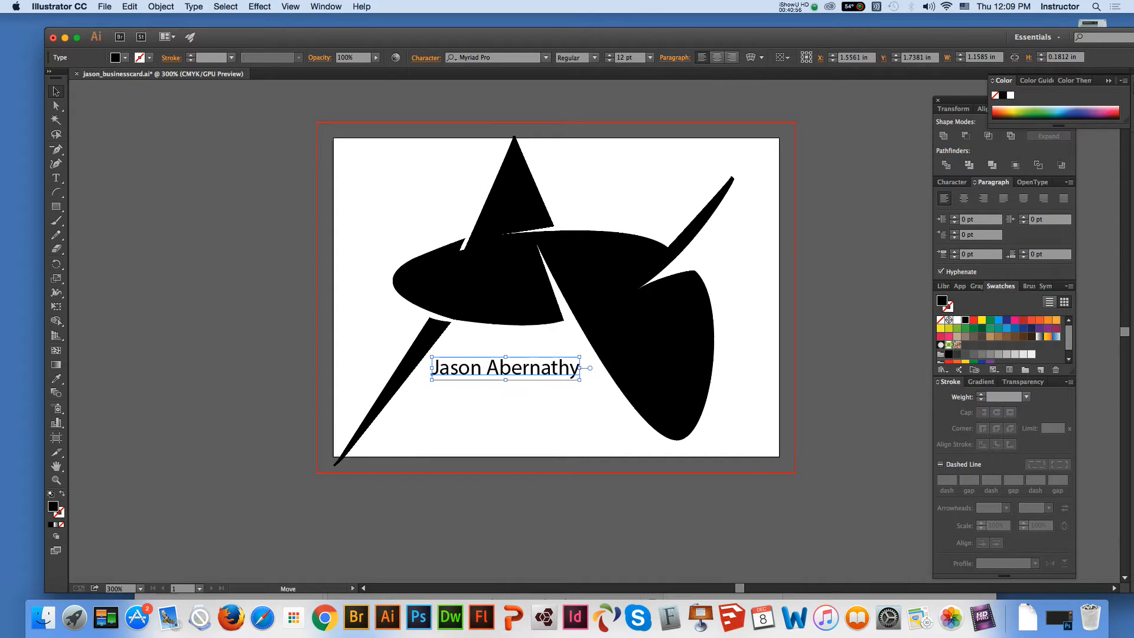
key("t")
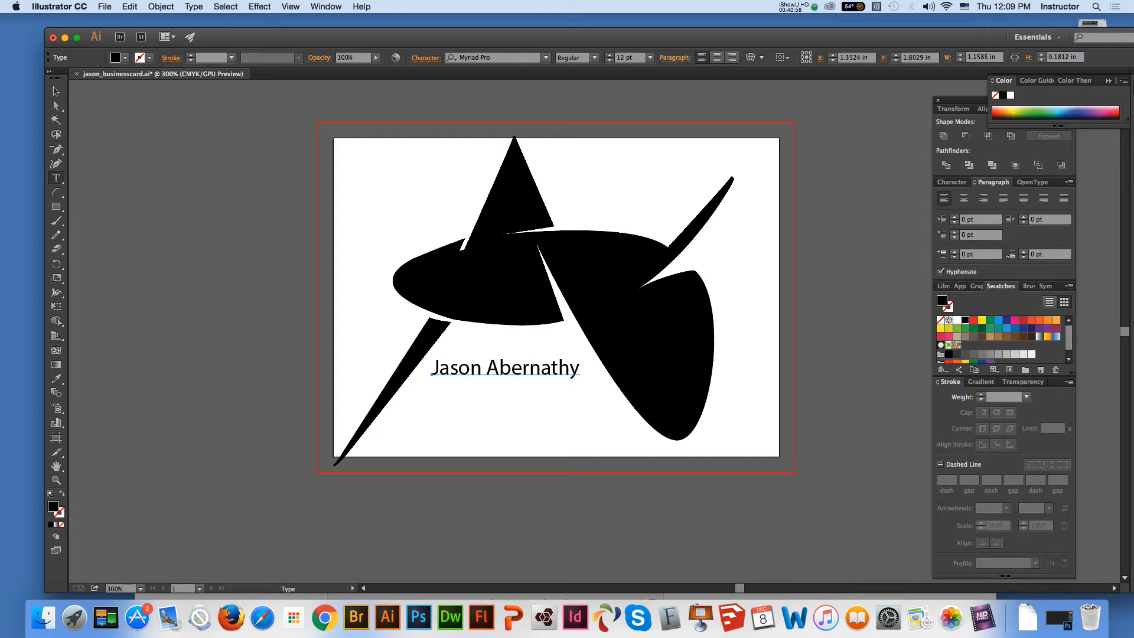
left_click(507, 368)
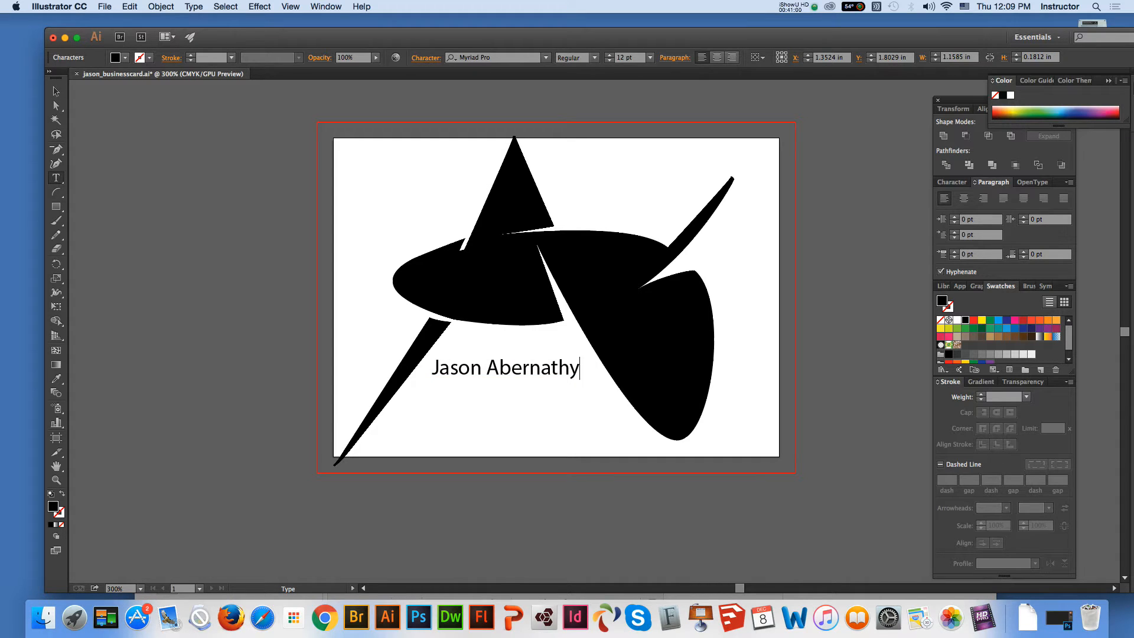
key("Return")
type("emial")
key("BackSpace")
key("BackSpace")
key("BackSpace")
type("ail")
type(":")
Copy the client's email address from the Gmail reply in Chrome and paste it after "email:" in Illustrator
left_click(324, 617)
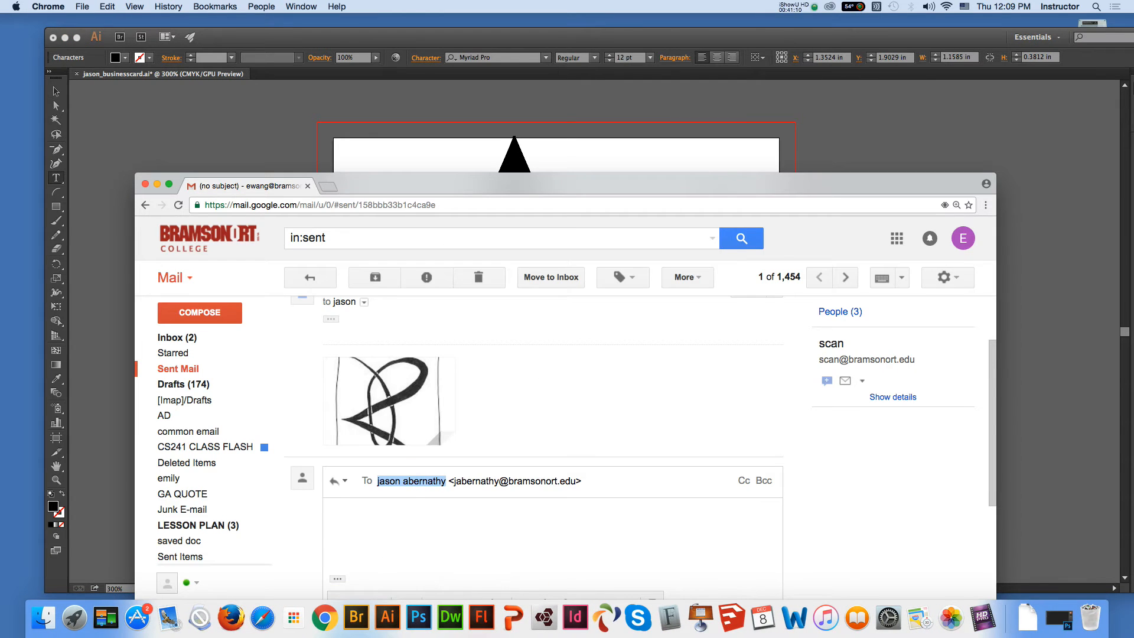
left_click_drag(454, 480, 576, 480)
key("super+Tab")
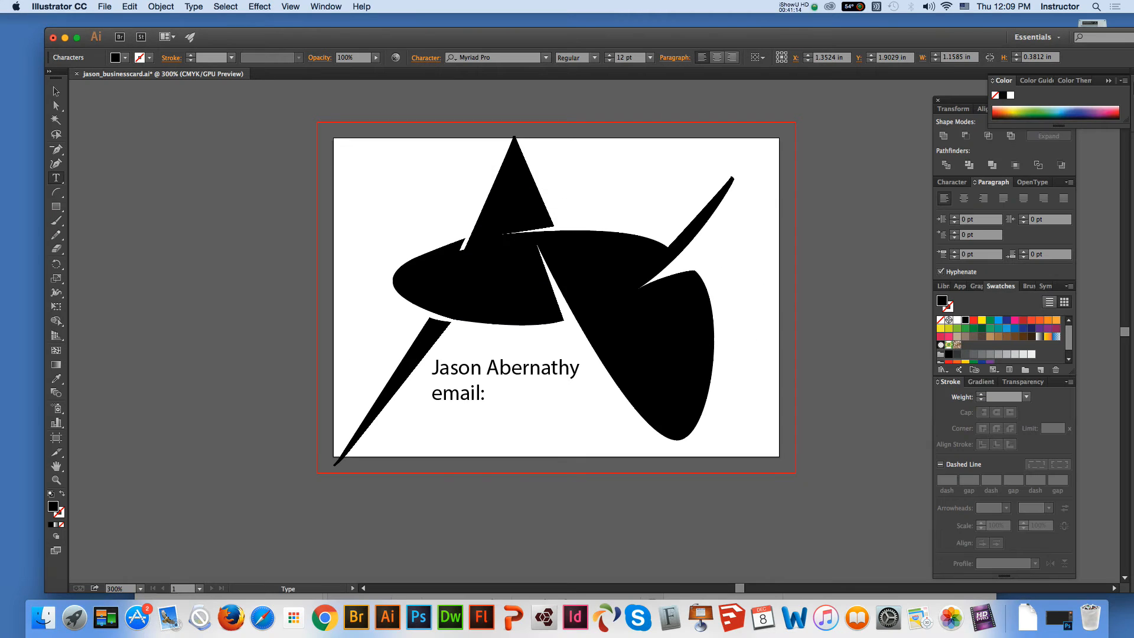
key("super+v")
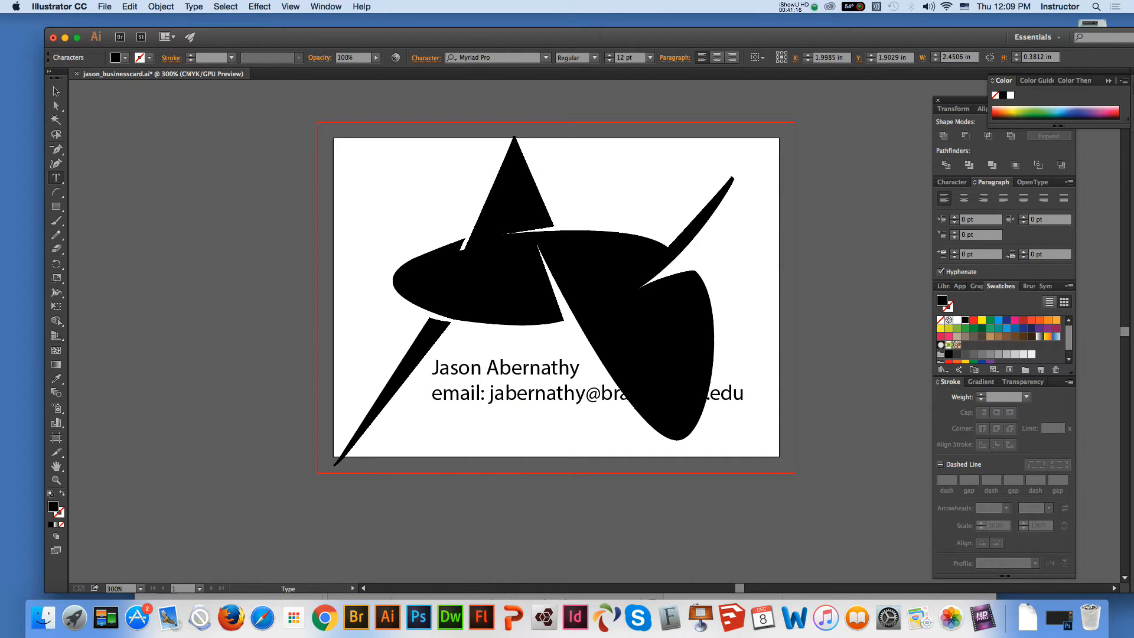
Add a third line with "Tel:" and the phone number, and shift the text block slightly left and down
key("Return")
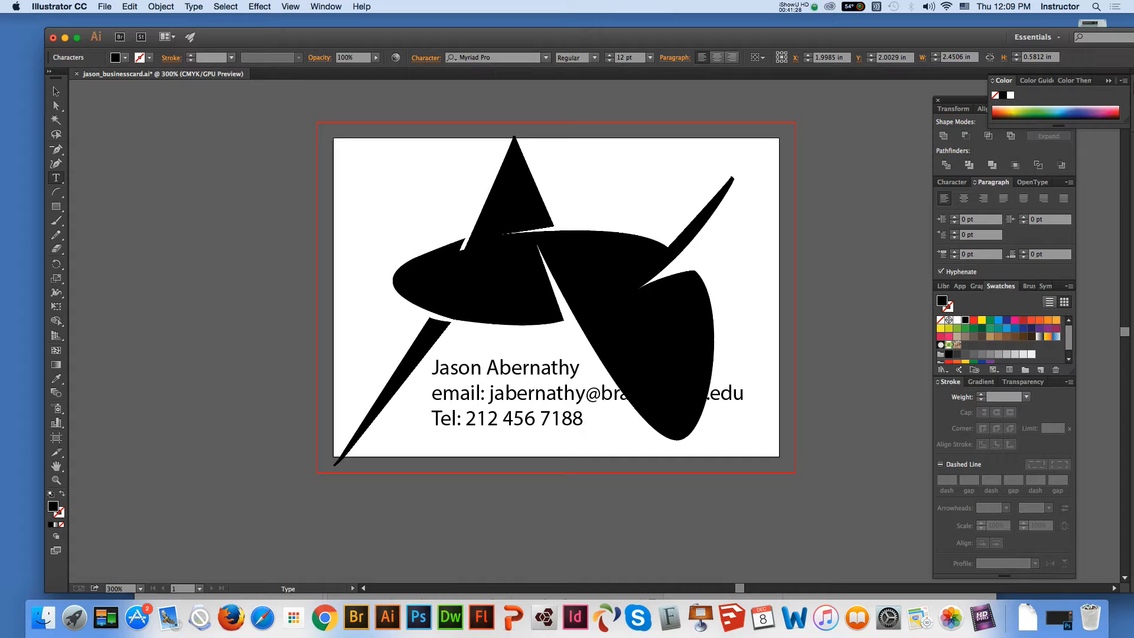
left_click(56, 91)
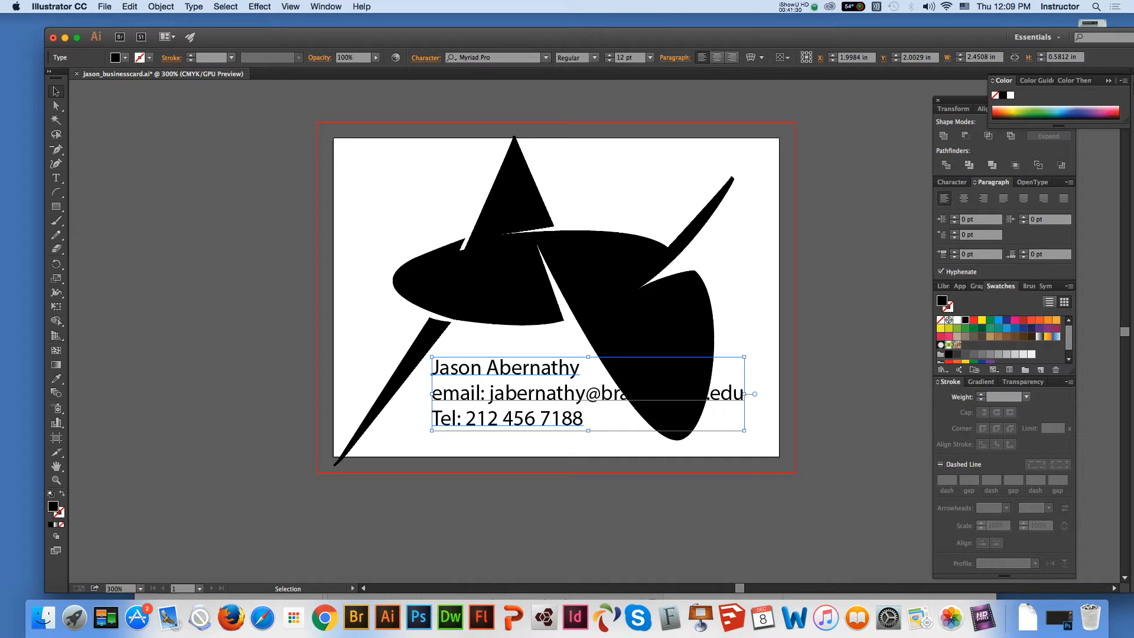
left_click_drag(515, 394, 508, 403)
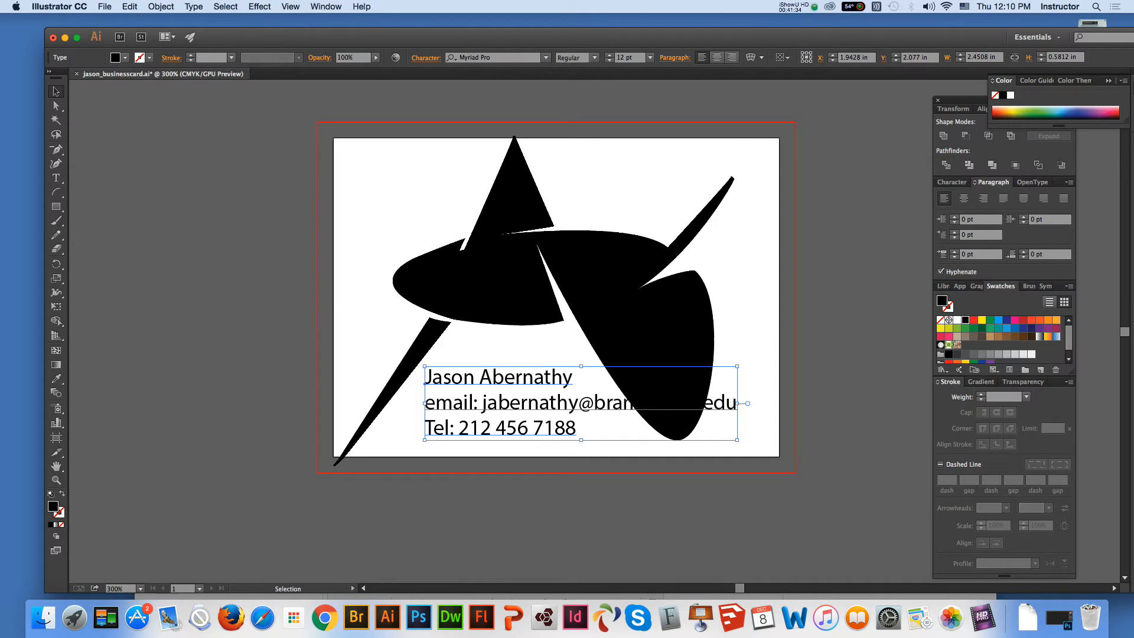
Scale the contact text block down to a font size of about 10.89 pt and nudge it slightly down
left_click(532, 283)
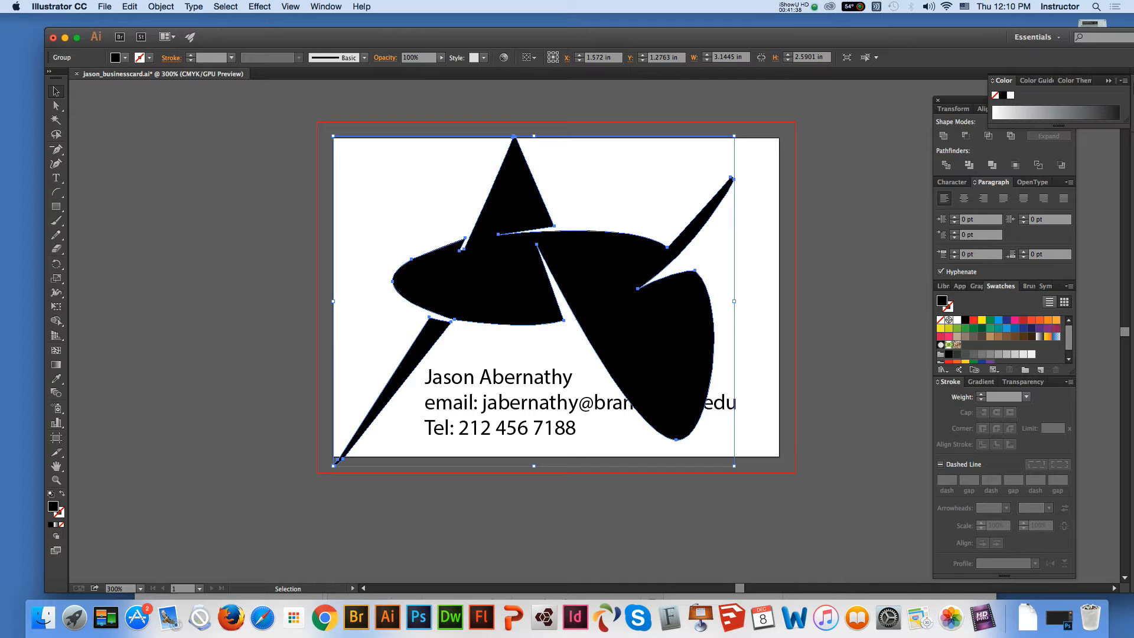
left_click(508, 403)
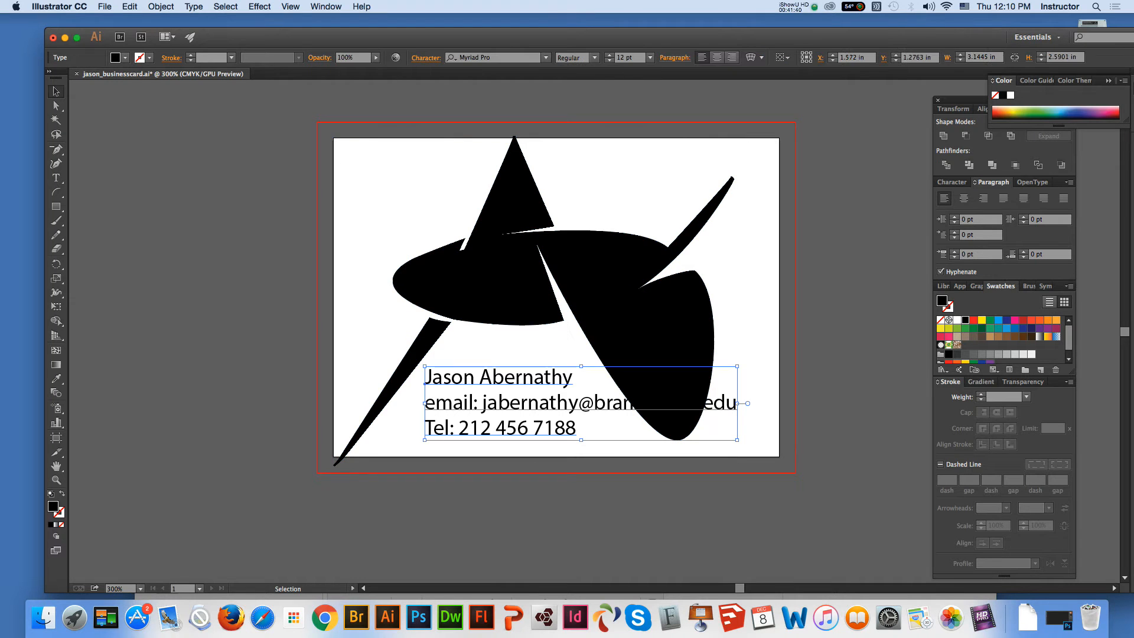
left_click_drag(737, 440, 708, 433)
left_click_drag(555, 401, 554, 405)
left_click(57, 178)
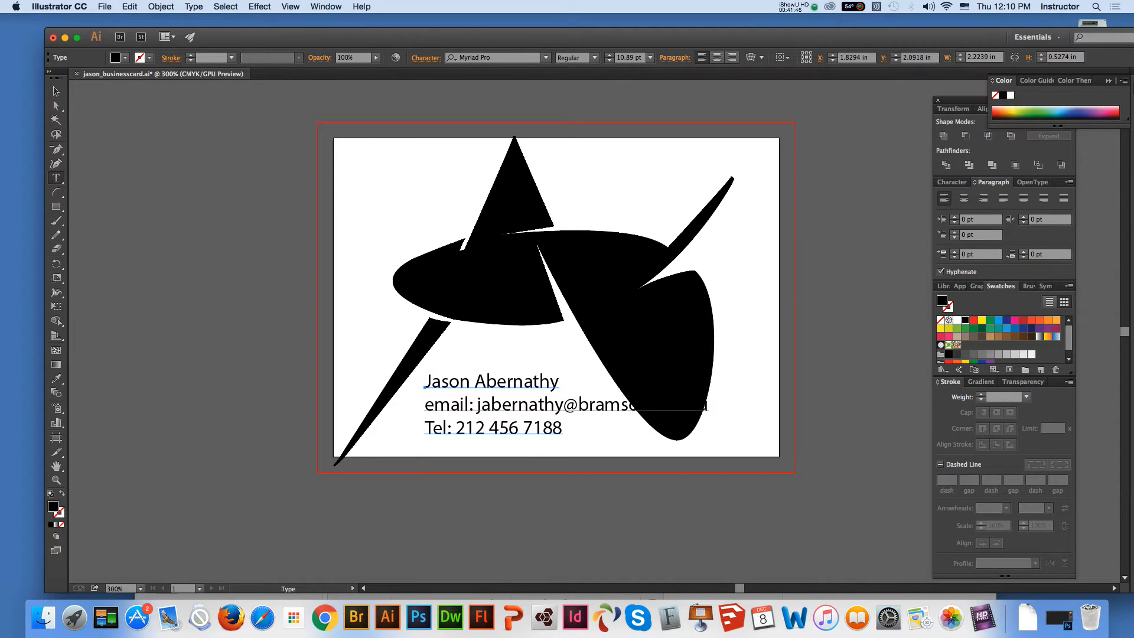
left_click(485, 381)
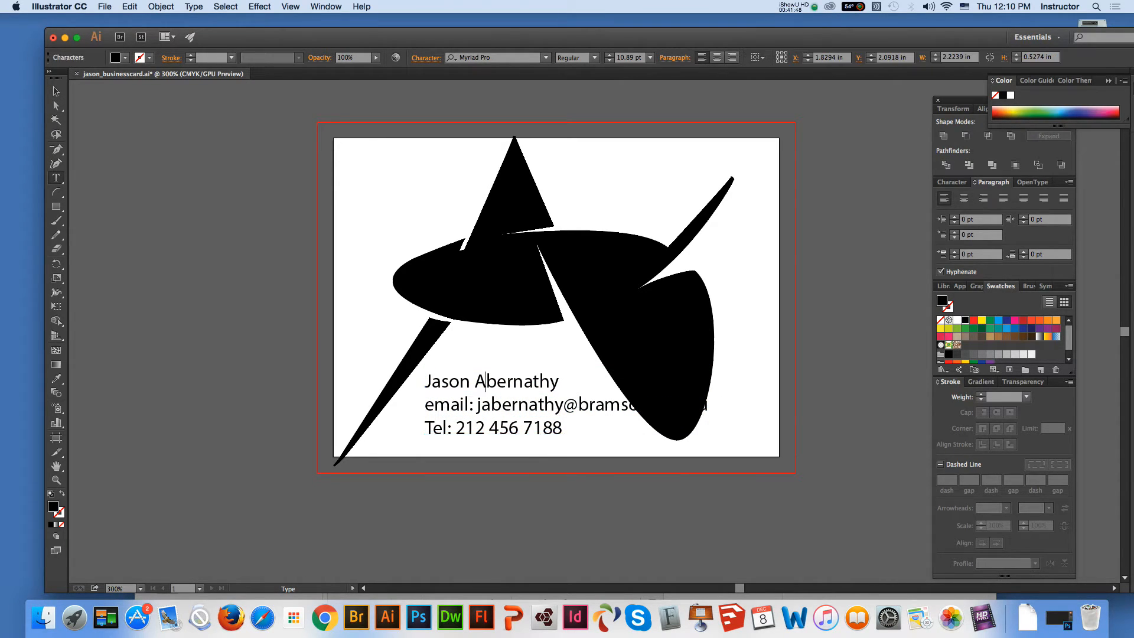
key("super+a")
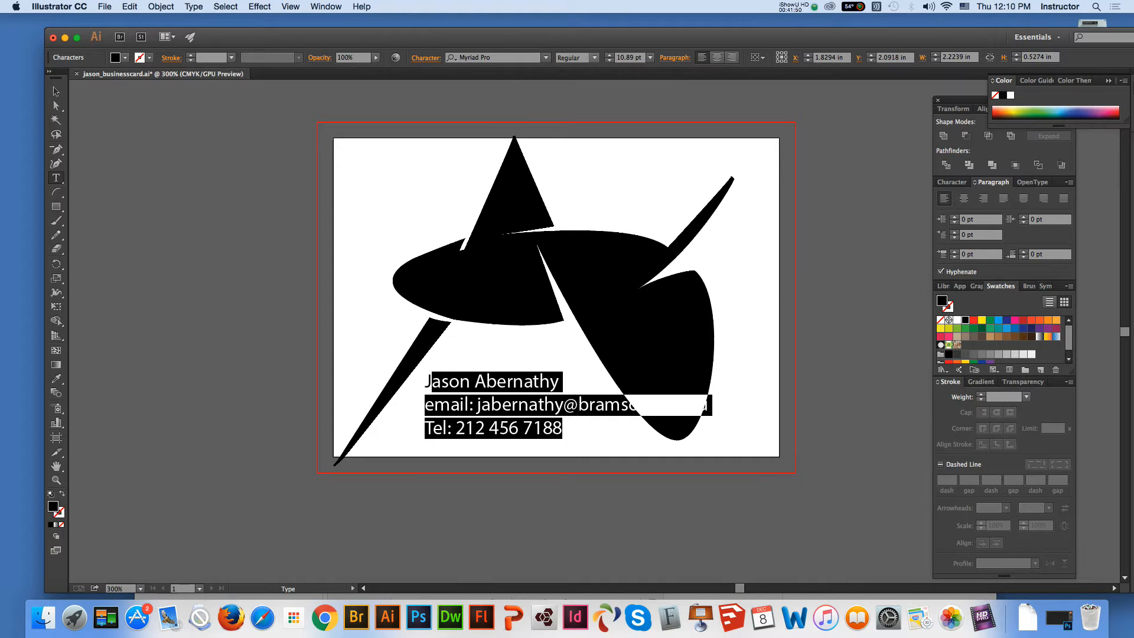
left_click(545, 57)
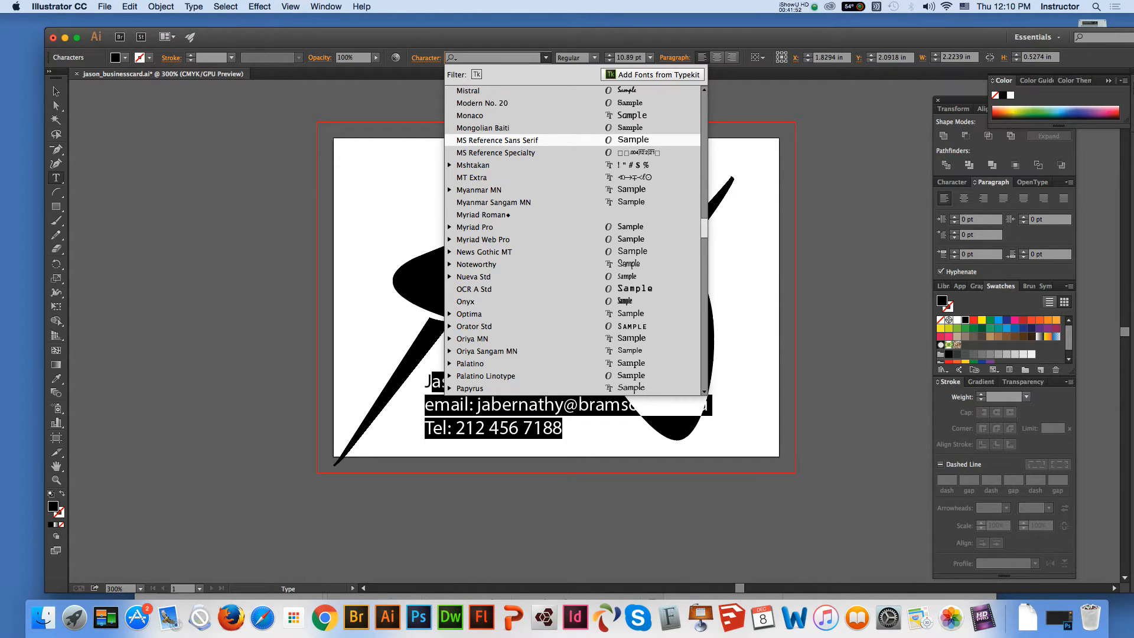
scroll(573, 239, "up", 5)
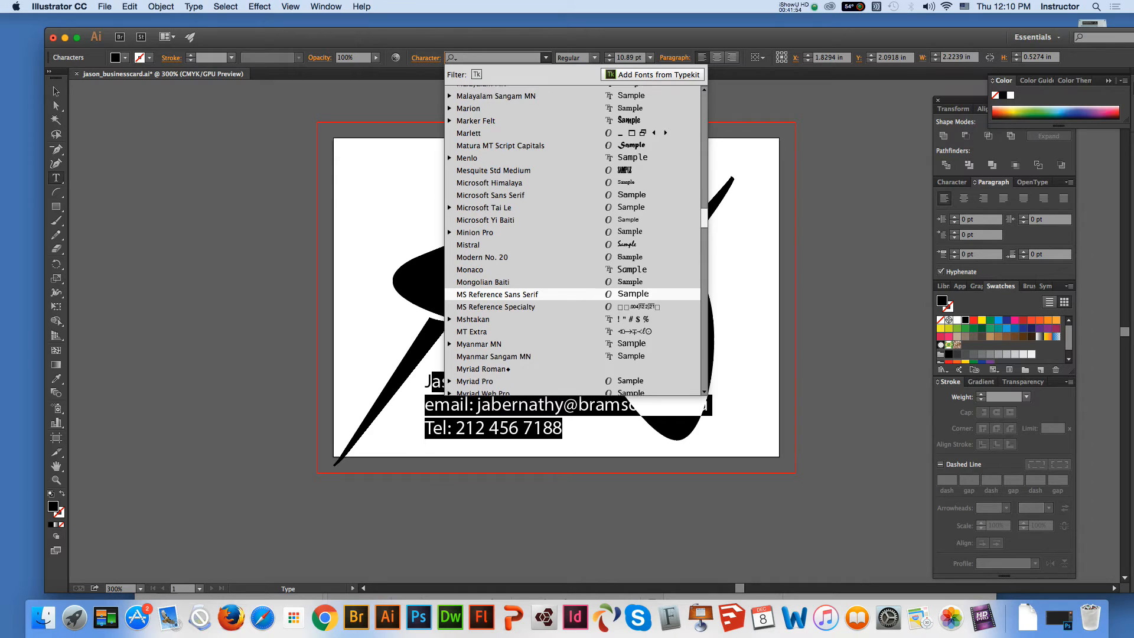
scroll(573, 239, "up", 1)
scroll(573, 239, "up", 5)
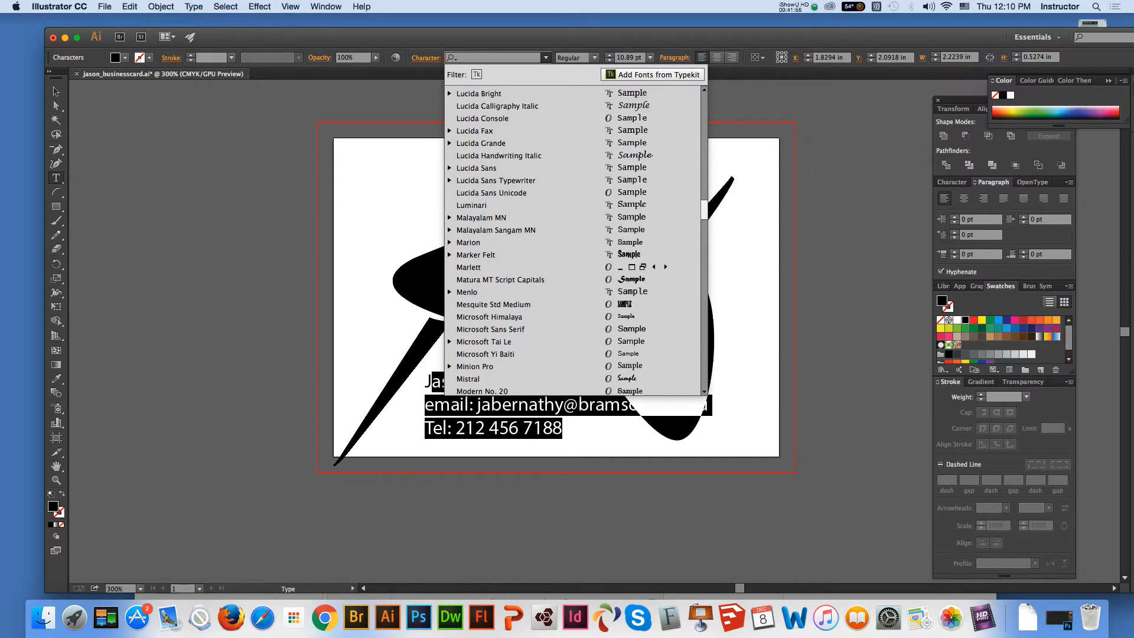
scroll(573, 239, "up", 1)
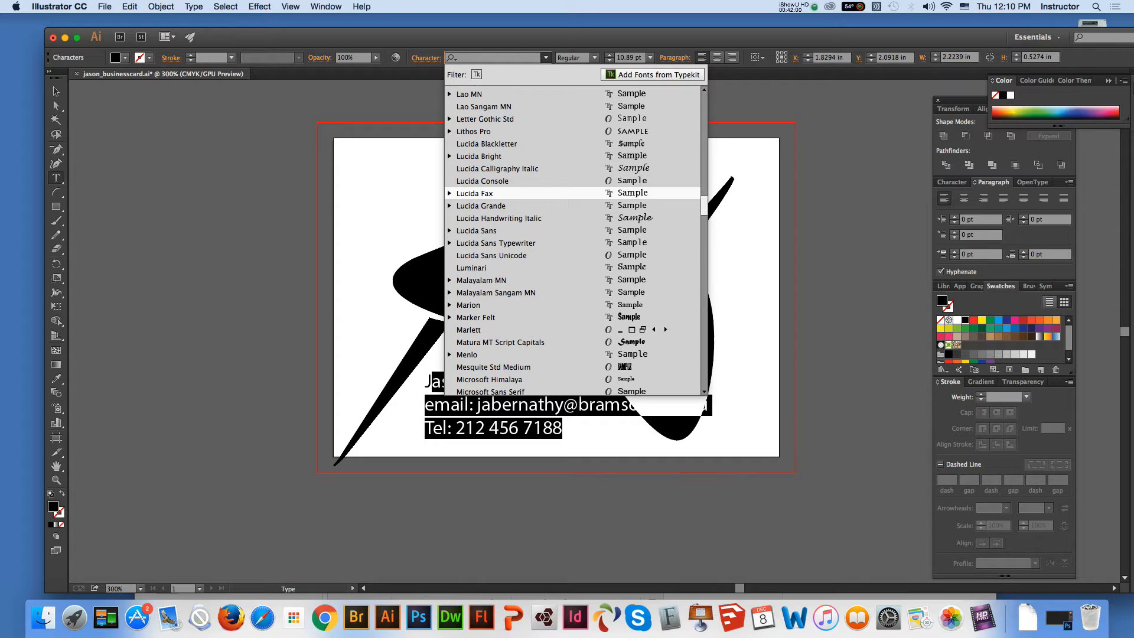
left_click(561, 428)
Shorten the "email" label on the second contact line to "E", keeping the colon and address
double_click(450, 405)
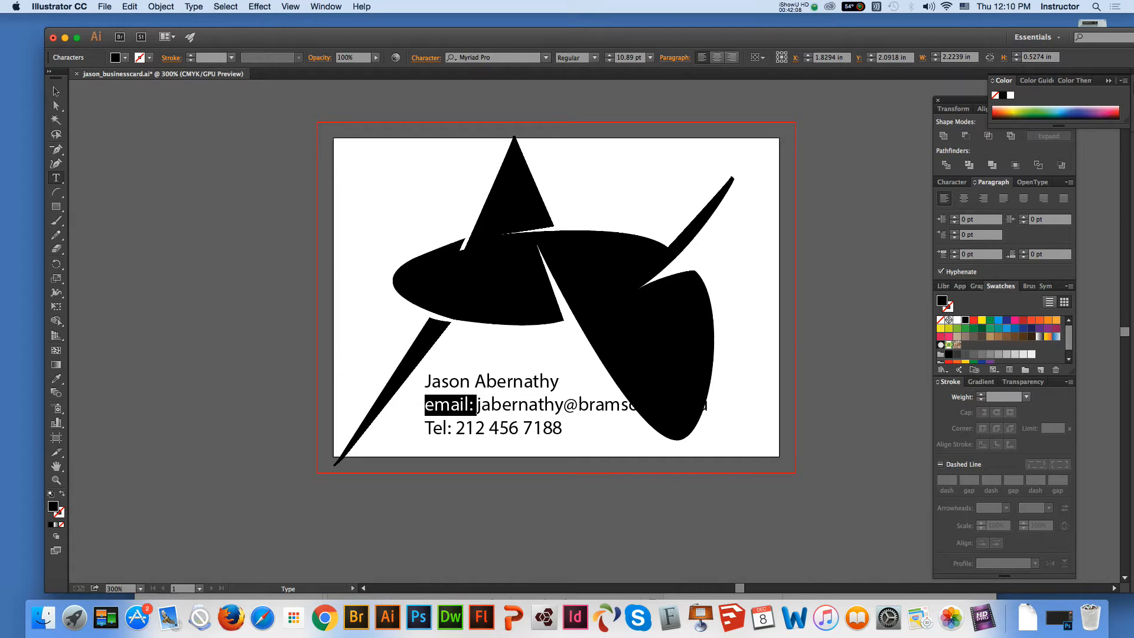
left_click(472, 405)
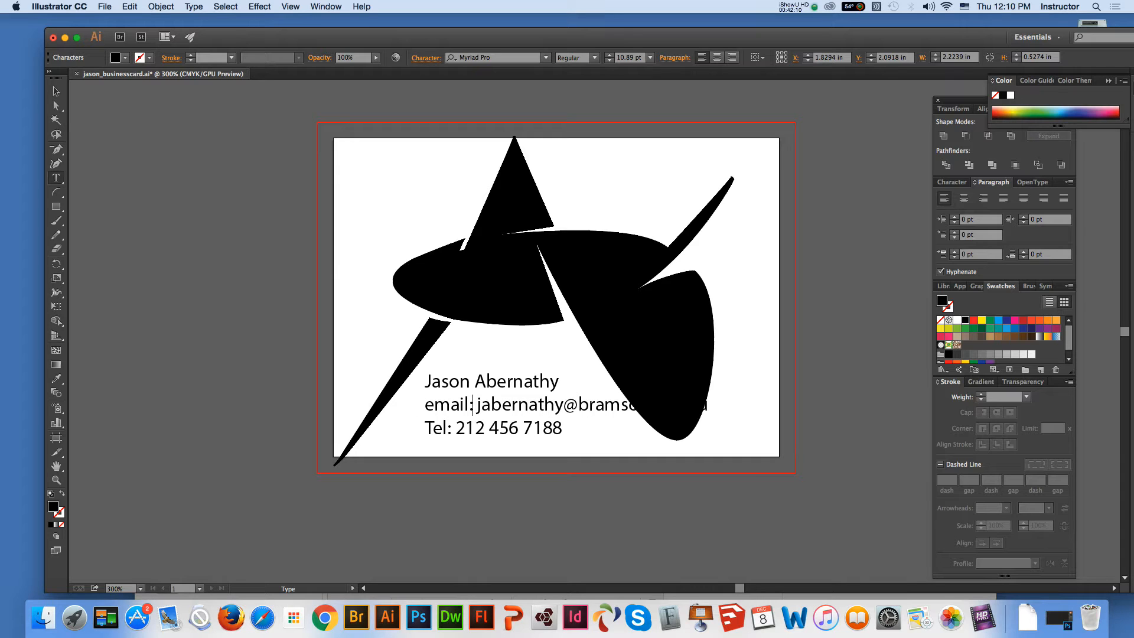
double_click(472, 405)
left_click(472, 405)
double_click(452, 405)
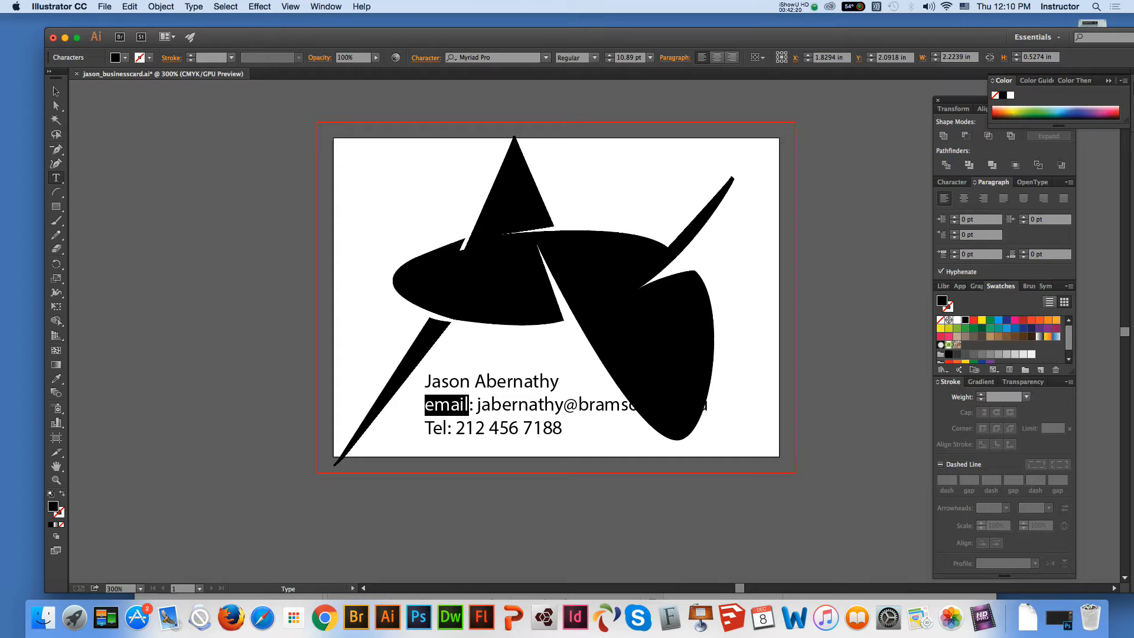
type("E")
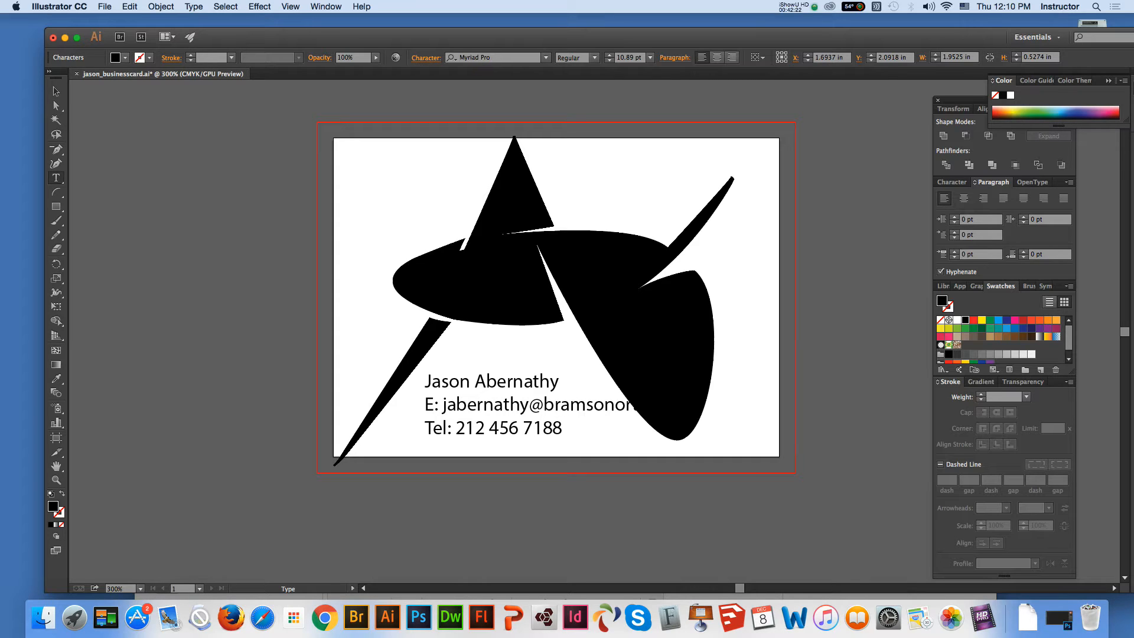
Set the font of all three contact lines to Kannada MN
double_click(447, 381)
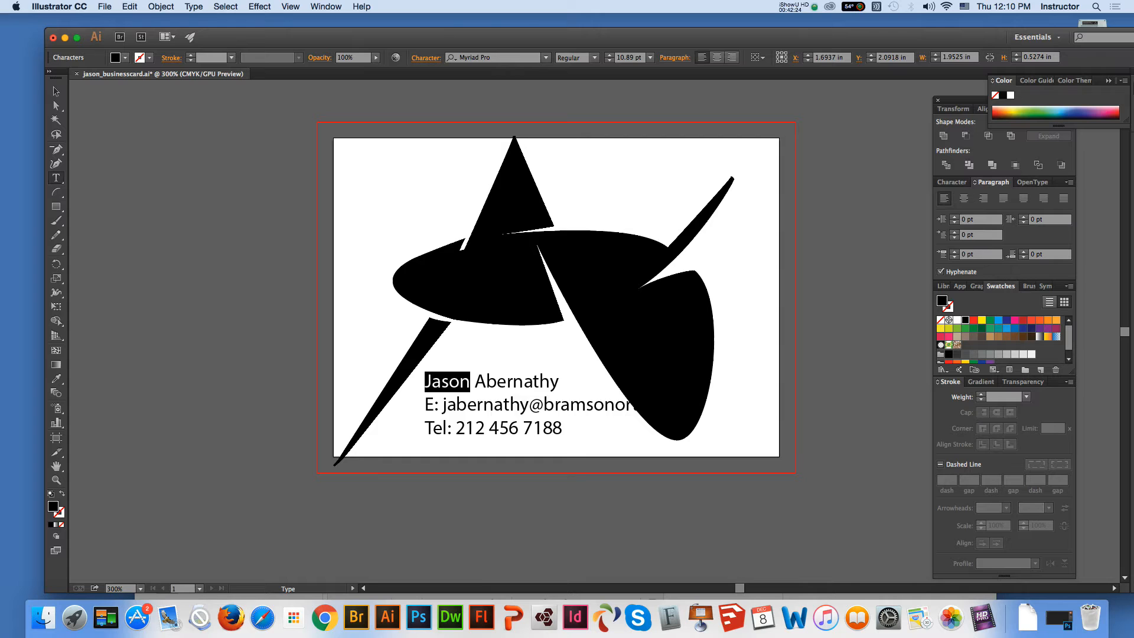
key("super+a")
left_click(546, 57)
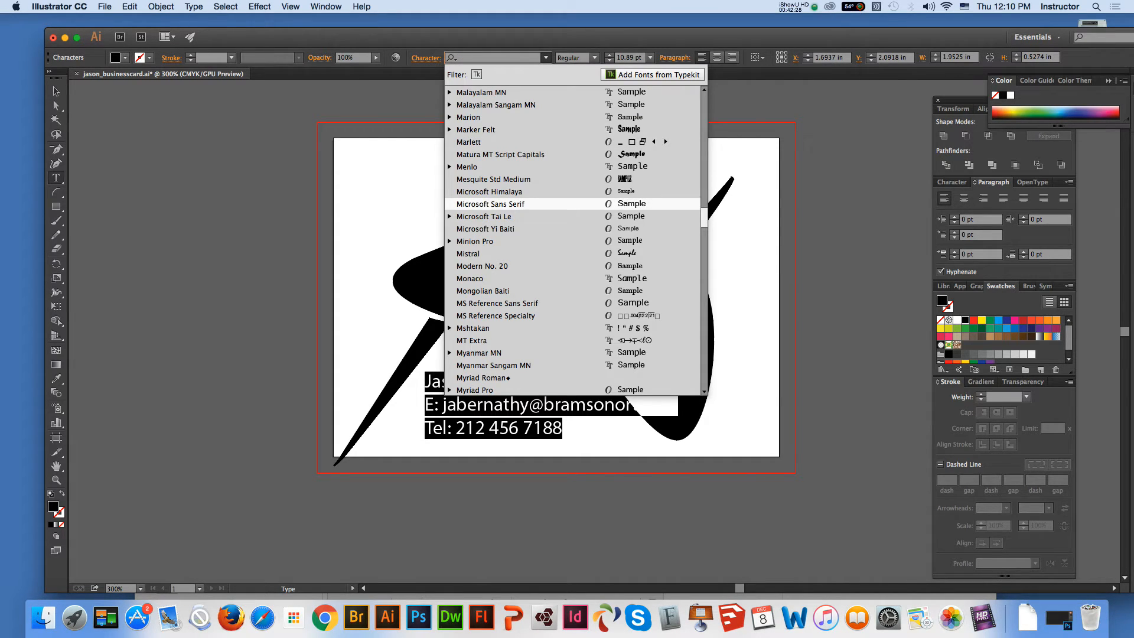
scroll(531, 236, "up", 10)
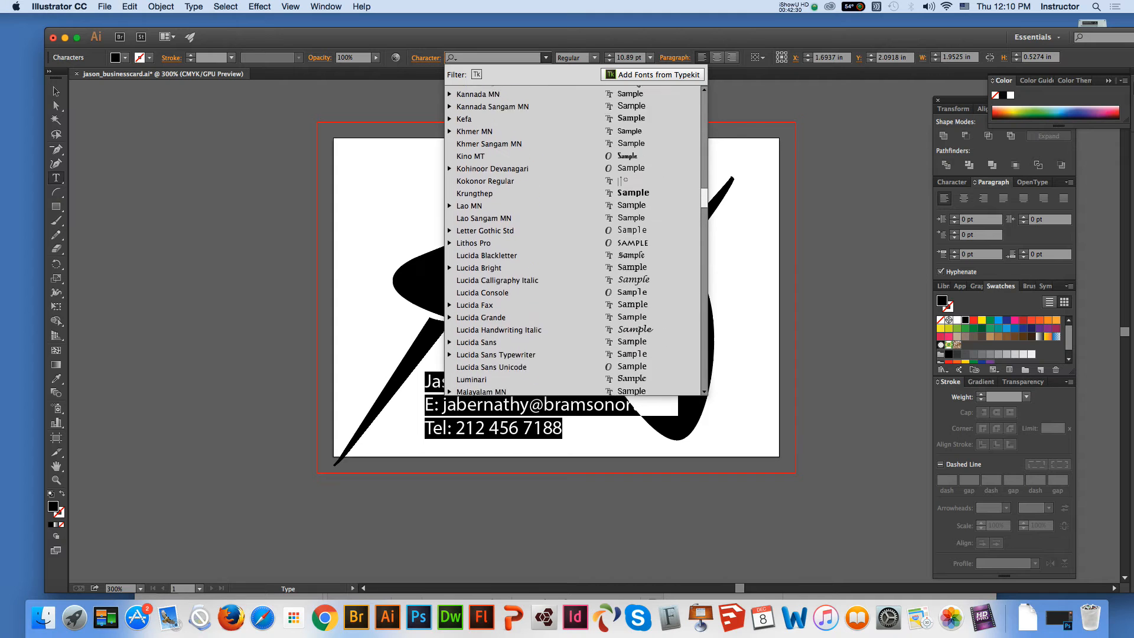
scroll(531, 188, "up", 3)
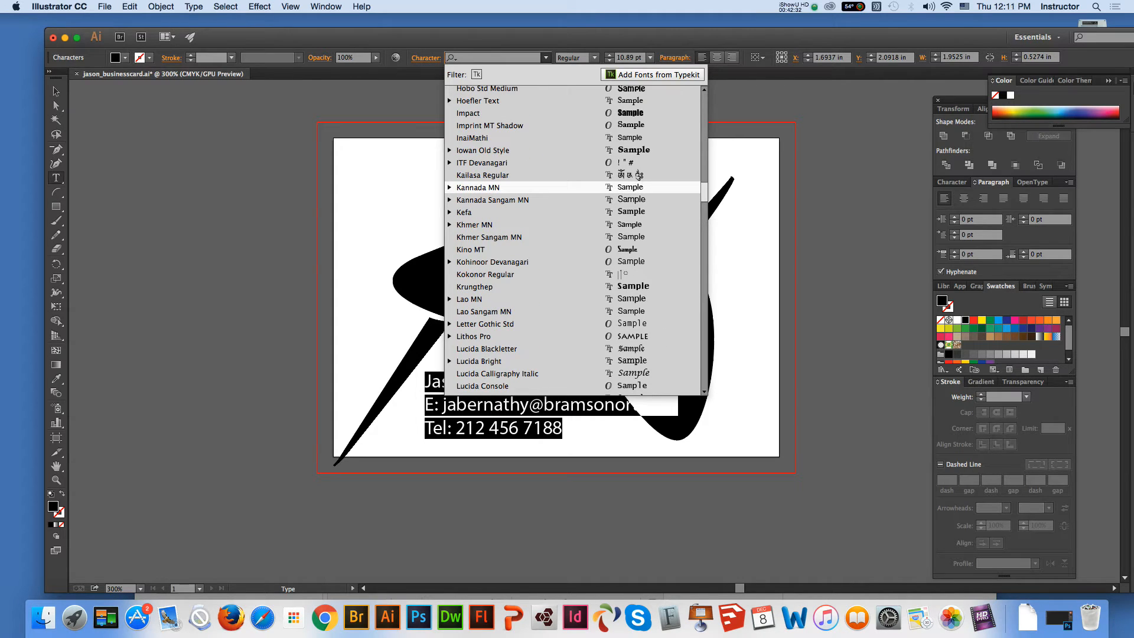
left_click(477, 187)
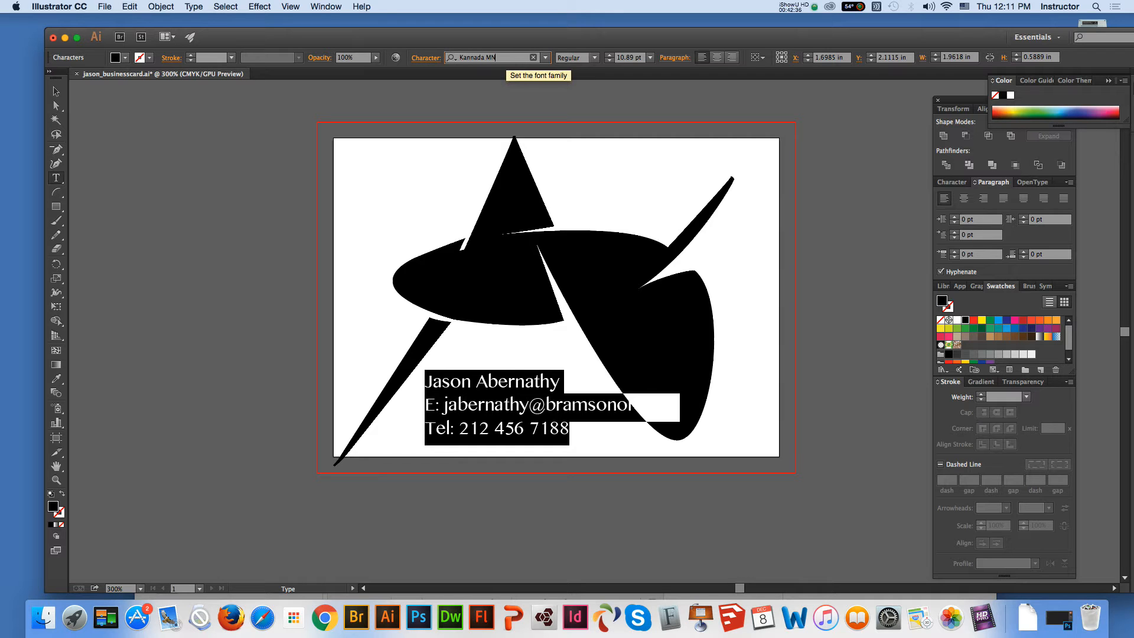
Change the font of the whole contact text block to Helvetica Regular
left_click_drag(499, 58, 427, 59)
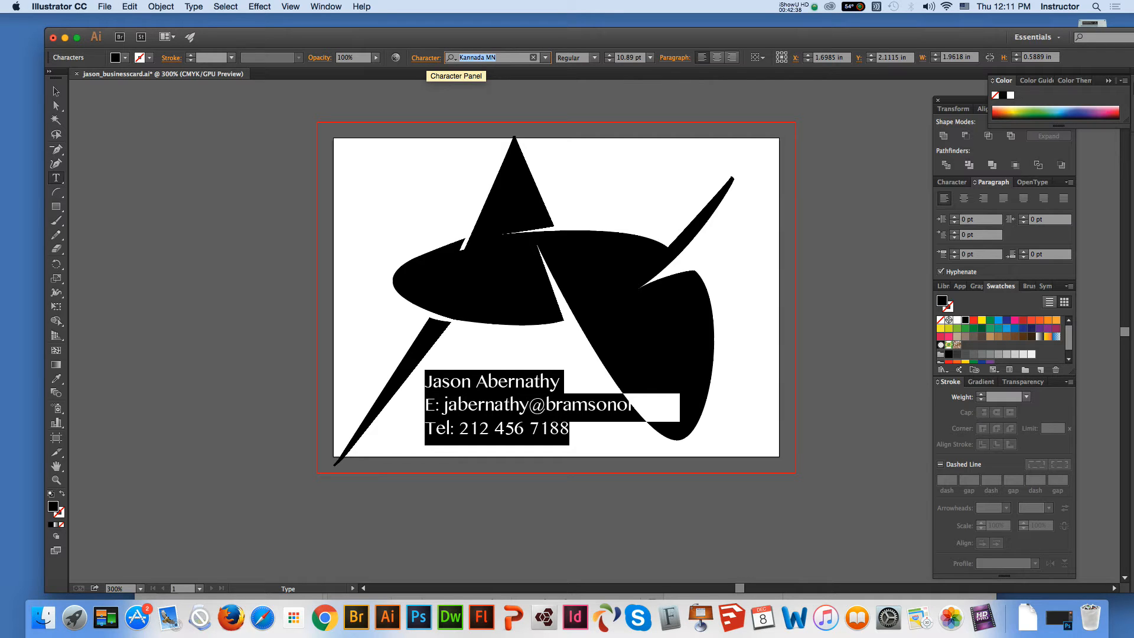
type("he")
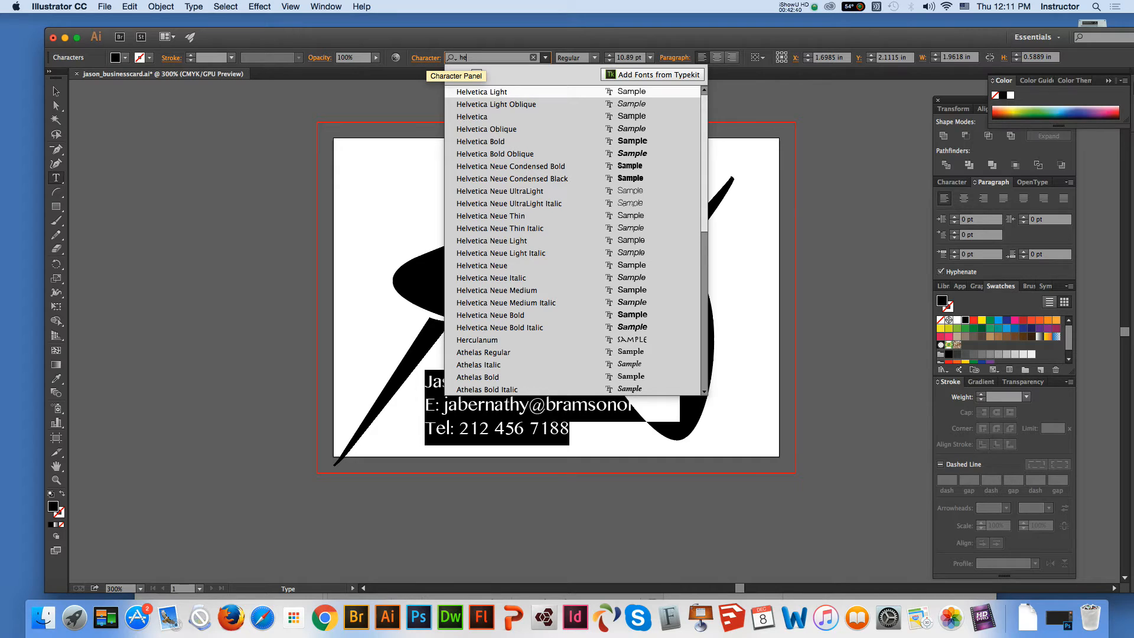
key("Down")
key("Down")
key("Escape")
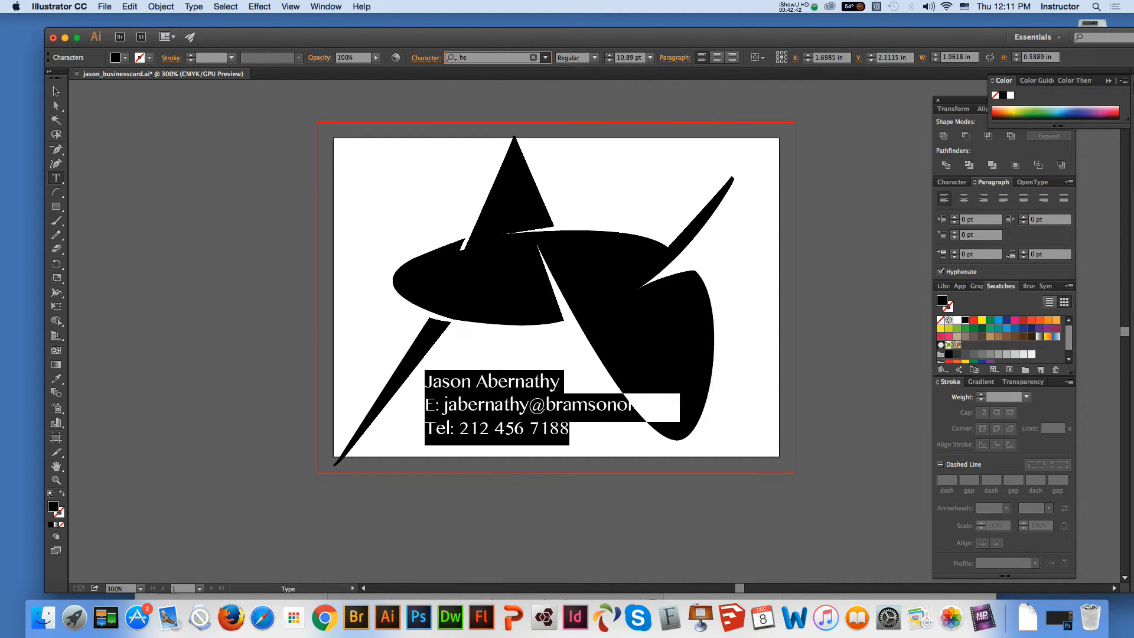
key("Return")
left_click(528, 406)
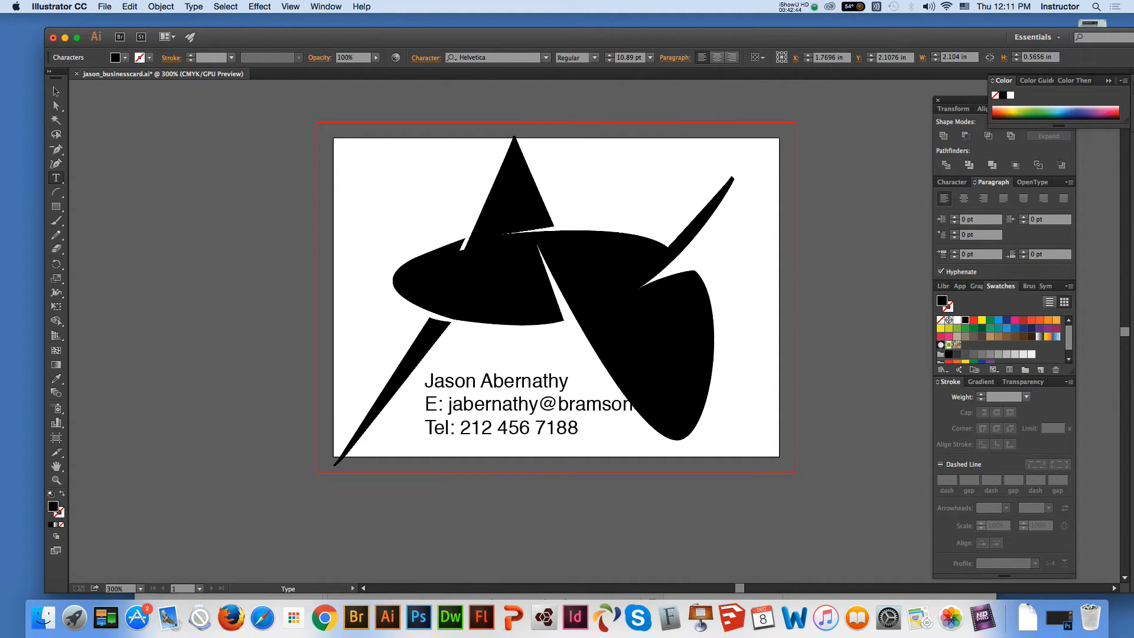
Reduce the email and telephone lines to 9 pt, leaving the name line larger
left_click_drag(425, 408, 580, 432)
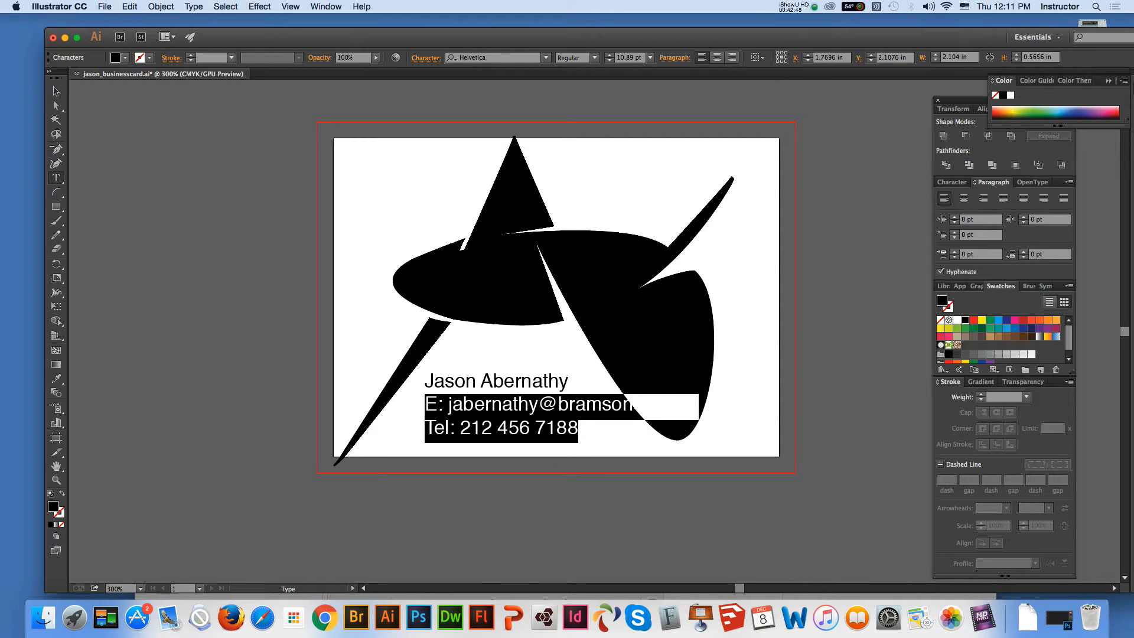
left_click(649, 58)
left_click(666, 113)
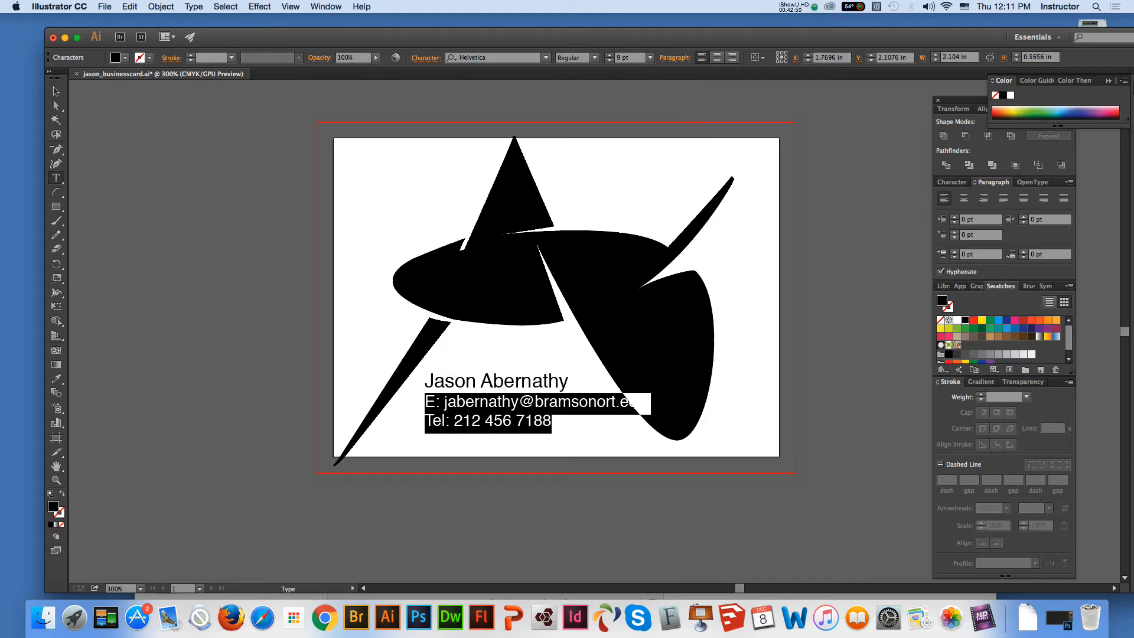
Set the leading of all three contact lines to 14 pt
left_click_drag(425, 381, 558, 426)
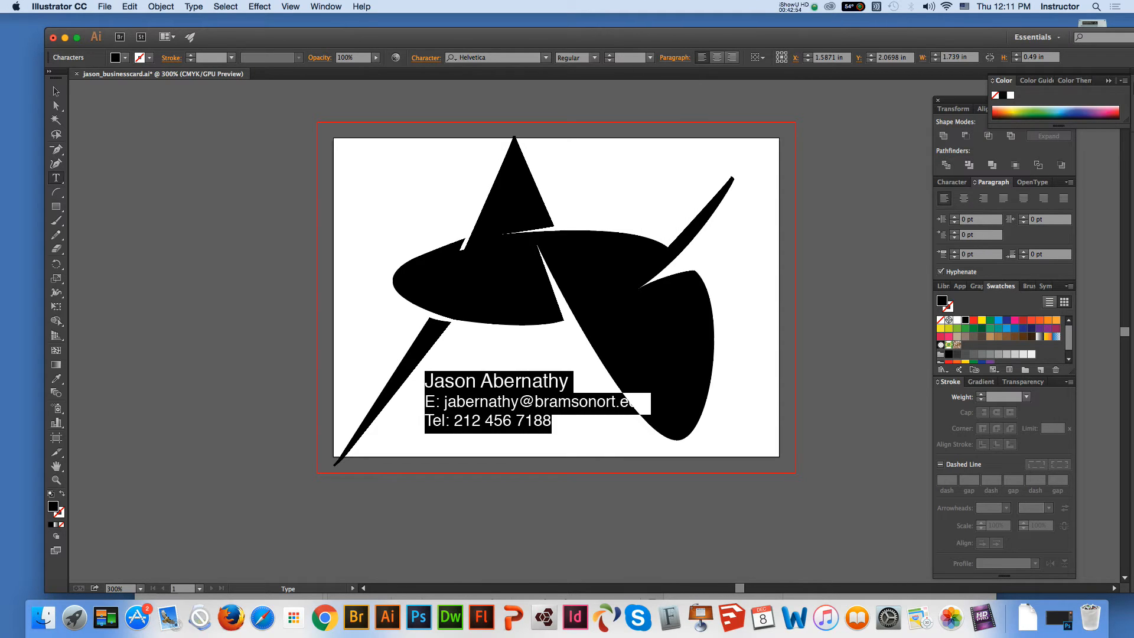
left_click(425, 57)
left_click(433, 131)
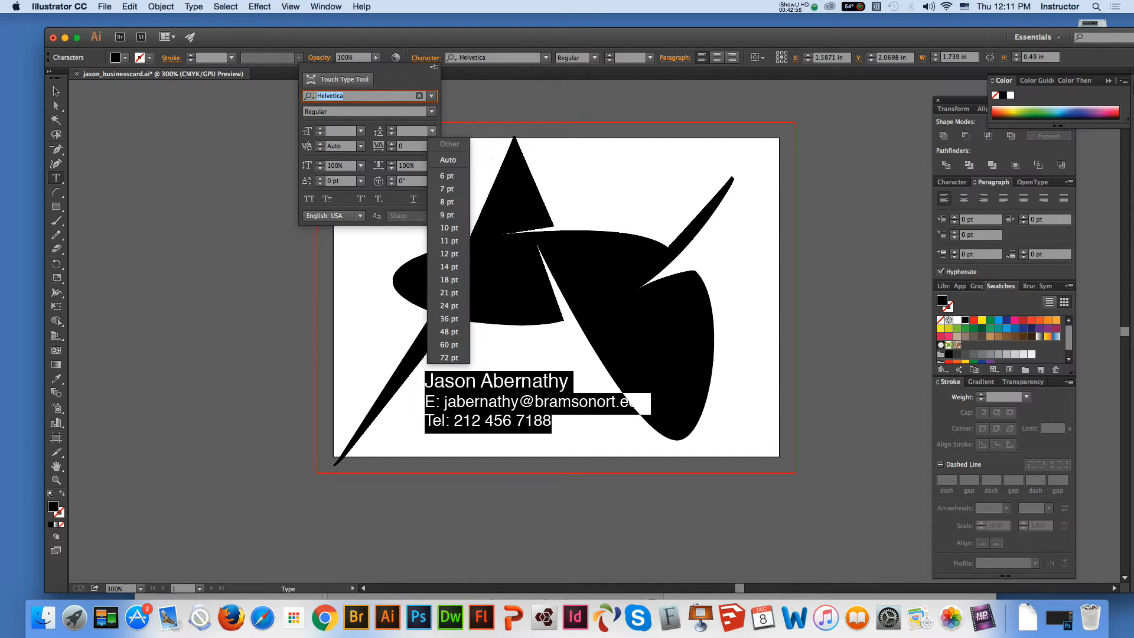
left_click(448, 266)
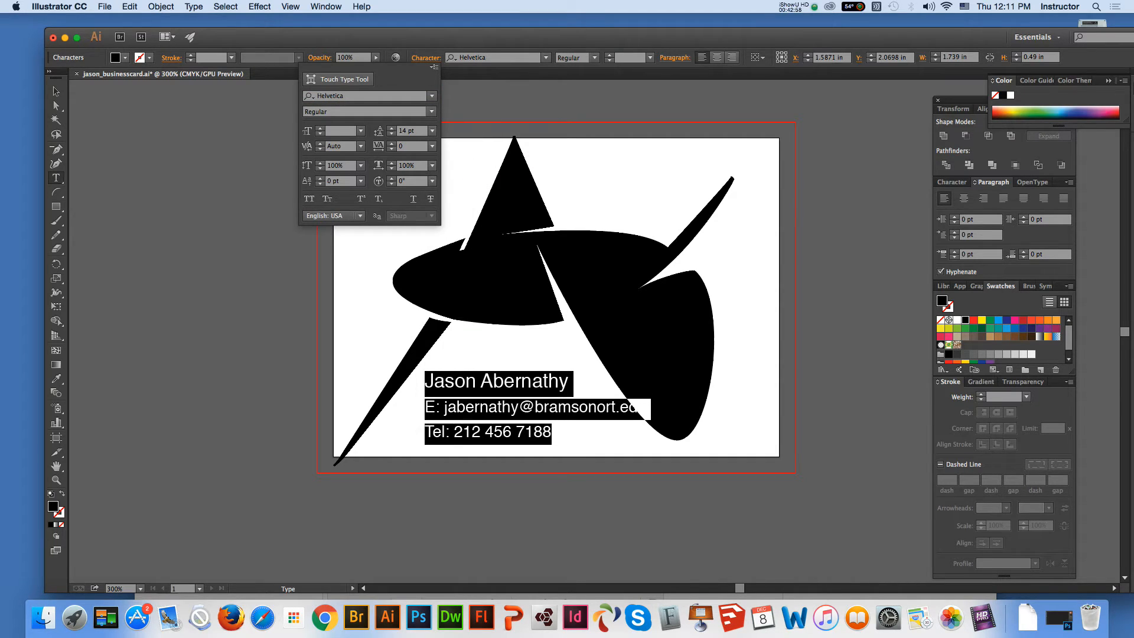
Move the contact text block slightly left and up, clear of the logo's large curved shape
left_click(57, 91)
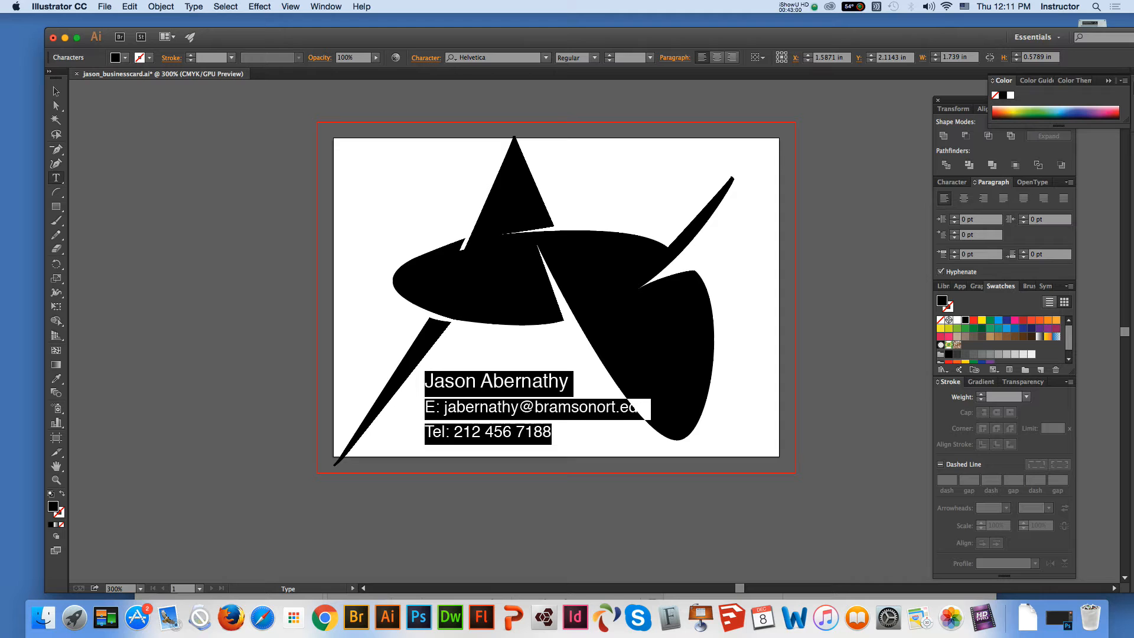
left_click(56, 91)
left_click(189, 153)
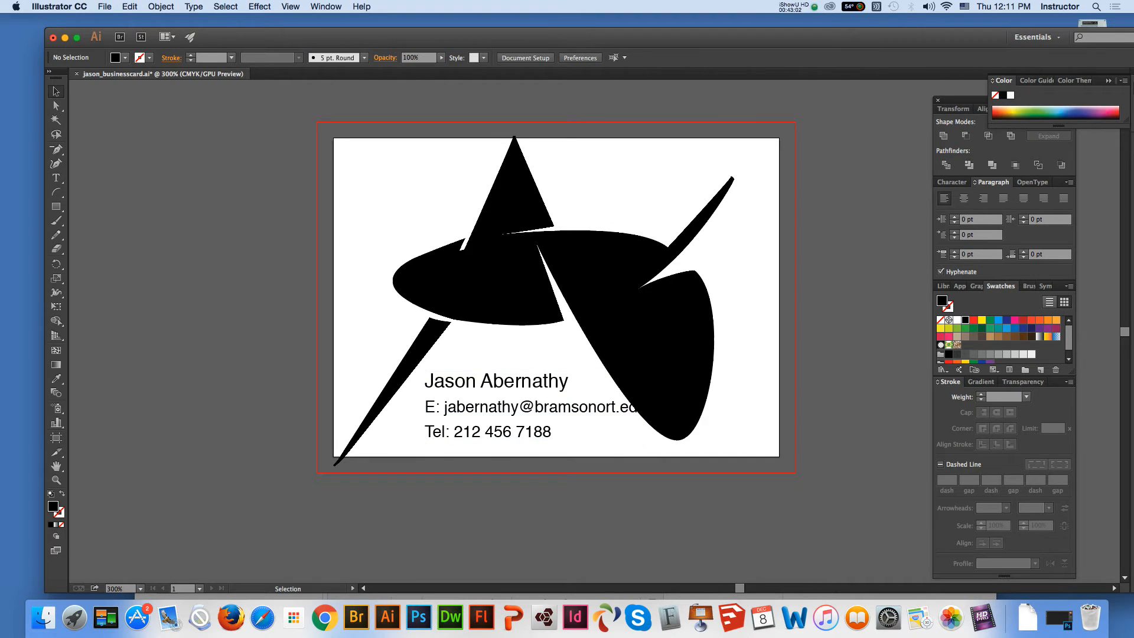
left_click_drag(496, 407, 481, 405)
Move the logo slightly up and right so its lower tip lies inside the card's corner, and leave everything deselected
left_click(335, 460)
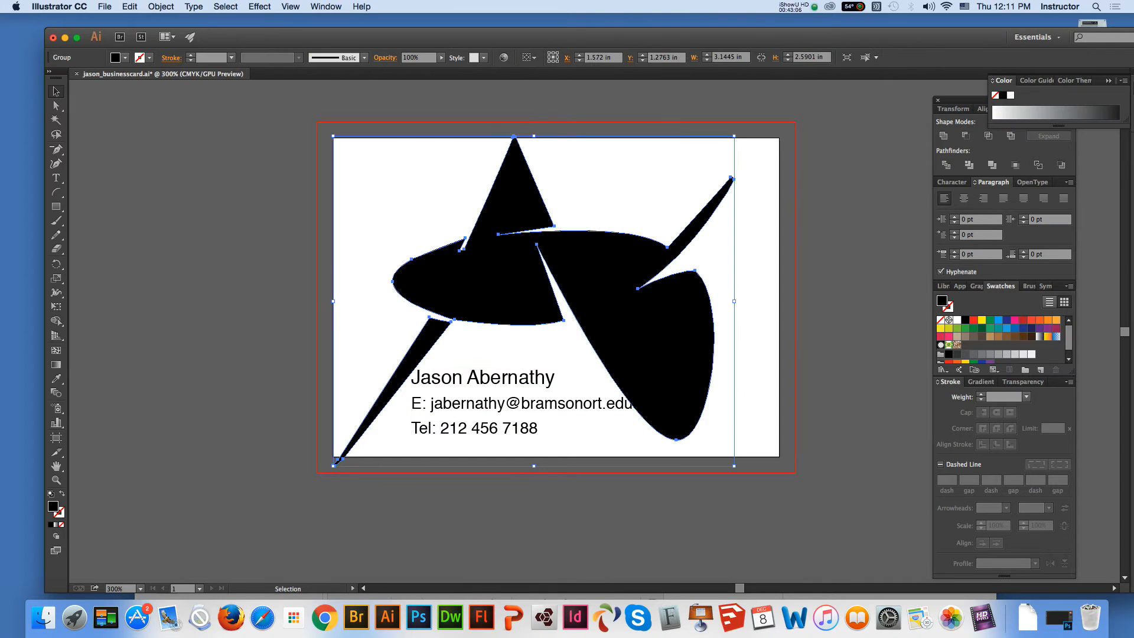
left_click_drag(336, 461, 337, 451)
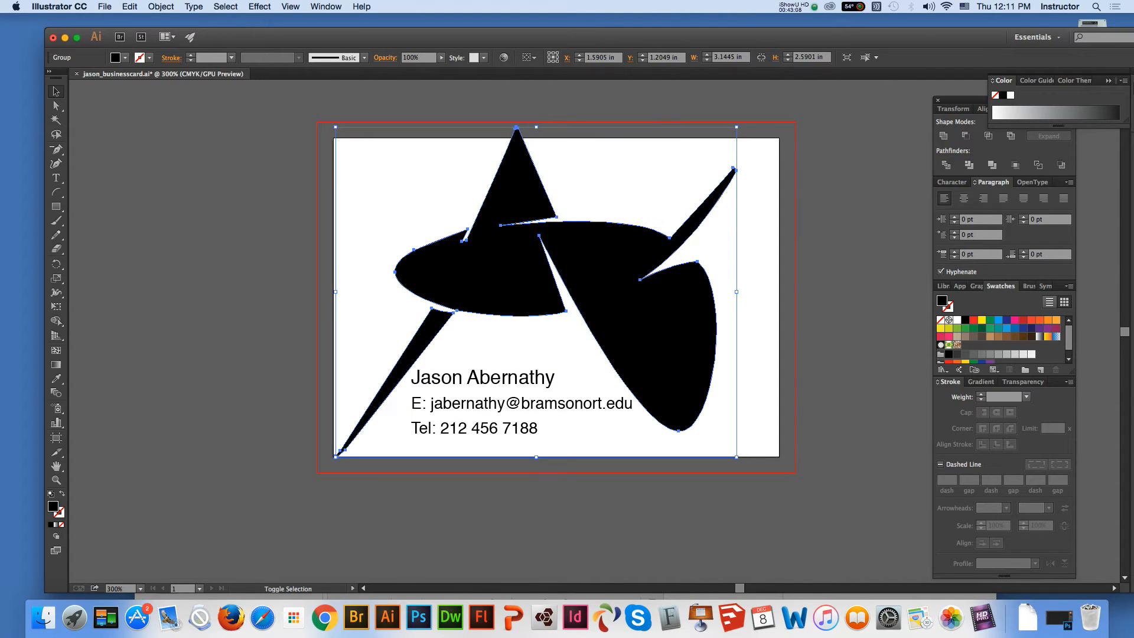
key("super+shift+a")
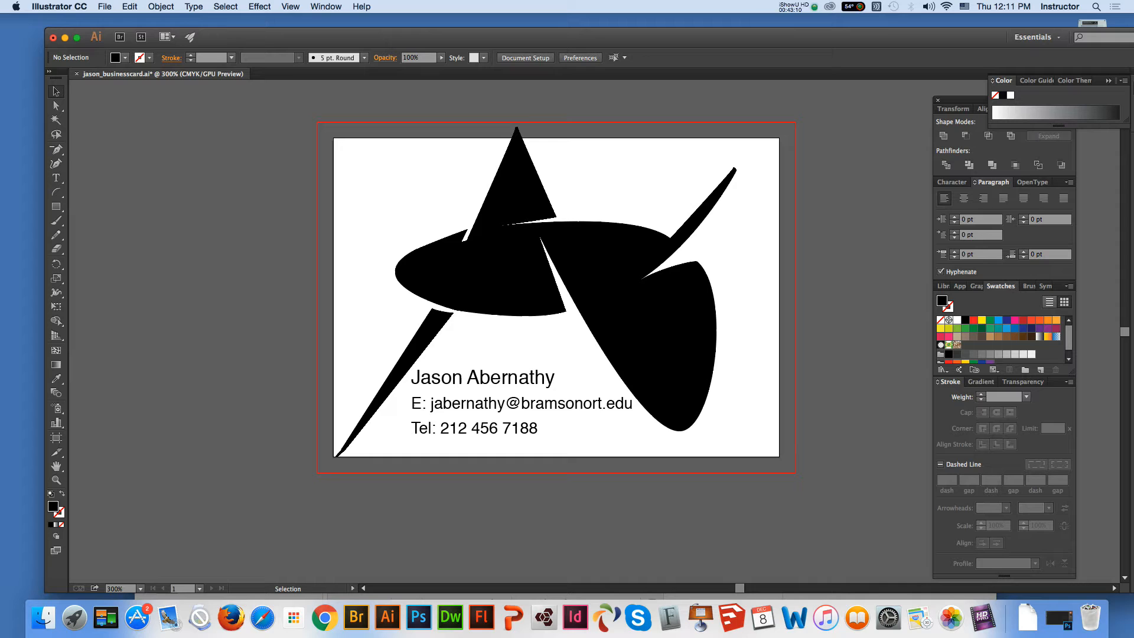
left_click(483, 404)
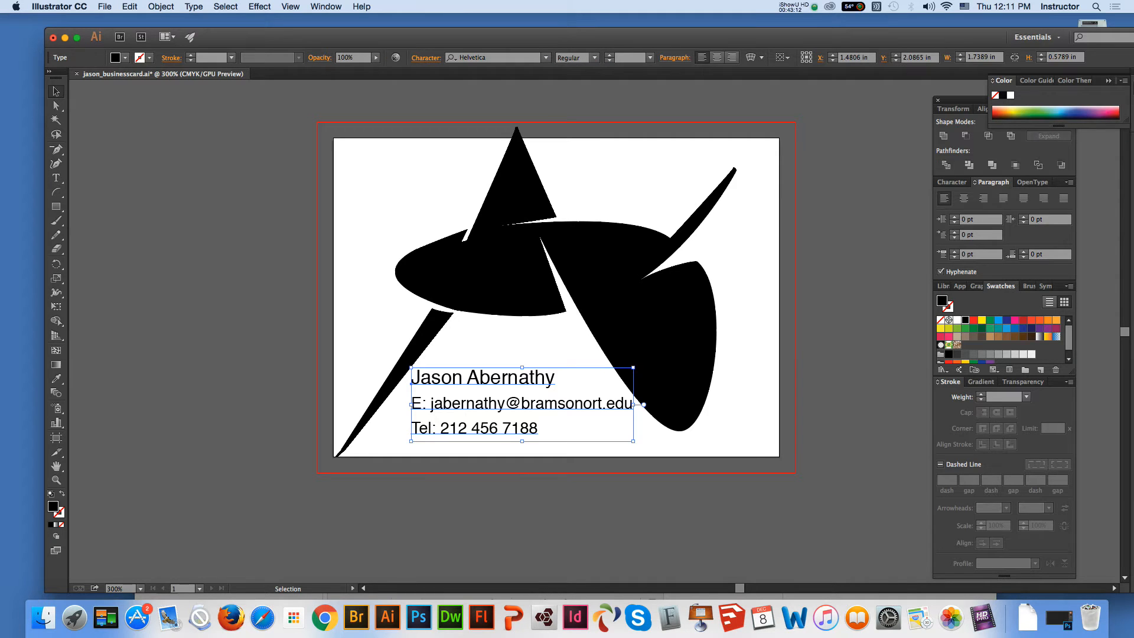
key("super+shift+a")
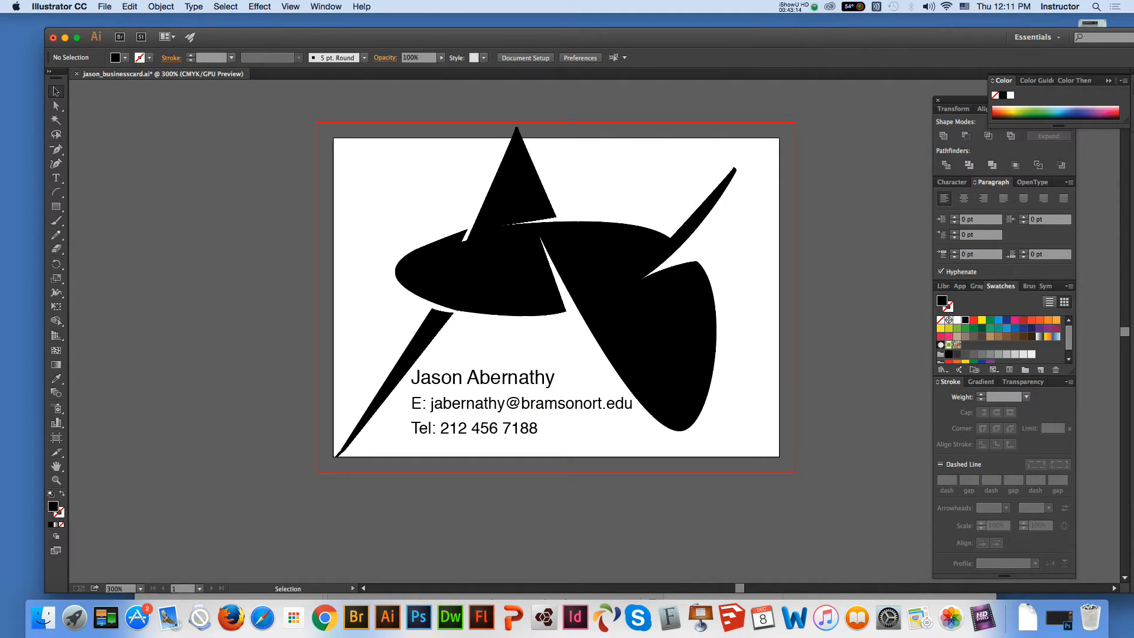
Draw an unfilled rectangular border with a 1 pt black stroke, about 3.38 by 2.39 in, just inside the card's edges
left_click(56, 193)
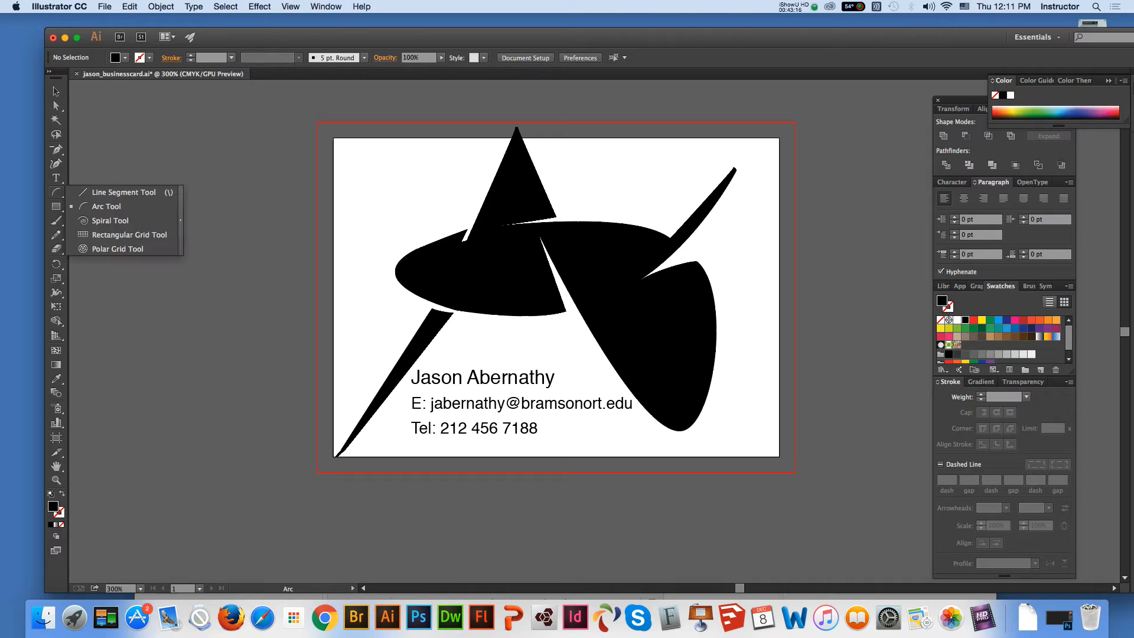
left_click(56, 206)
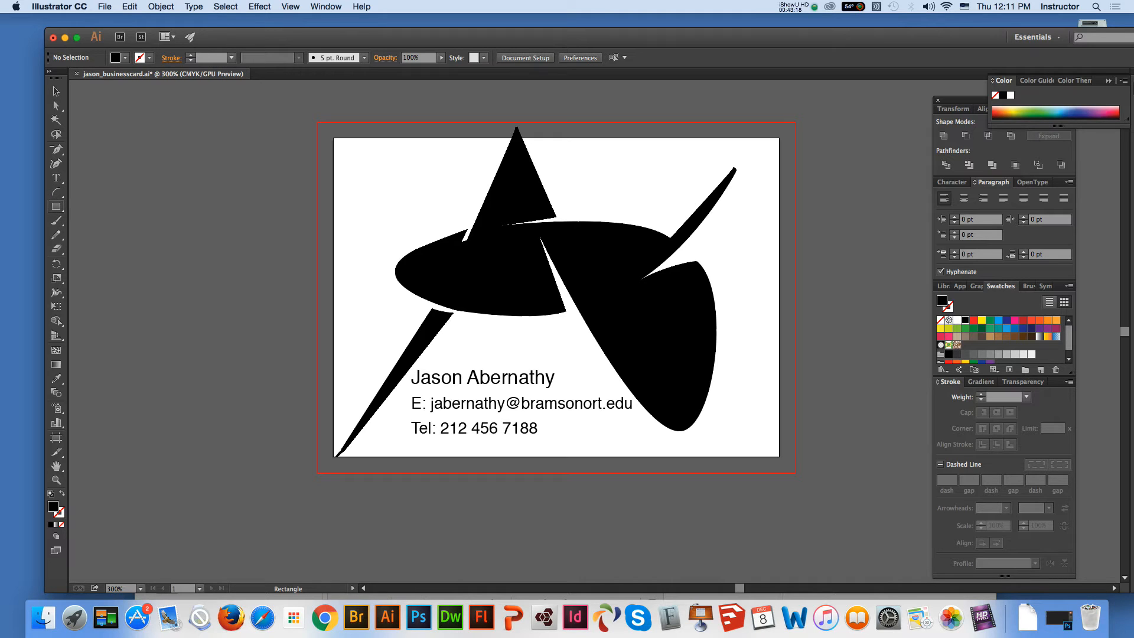
left_click(150, 58)
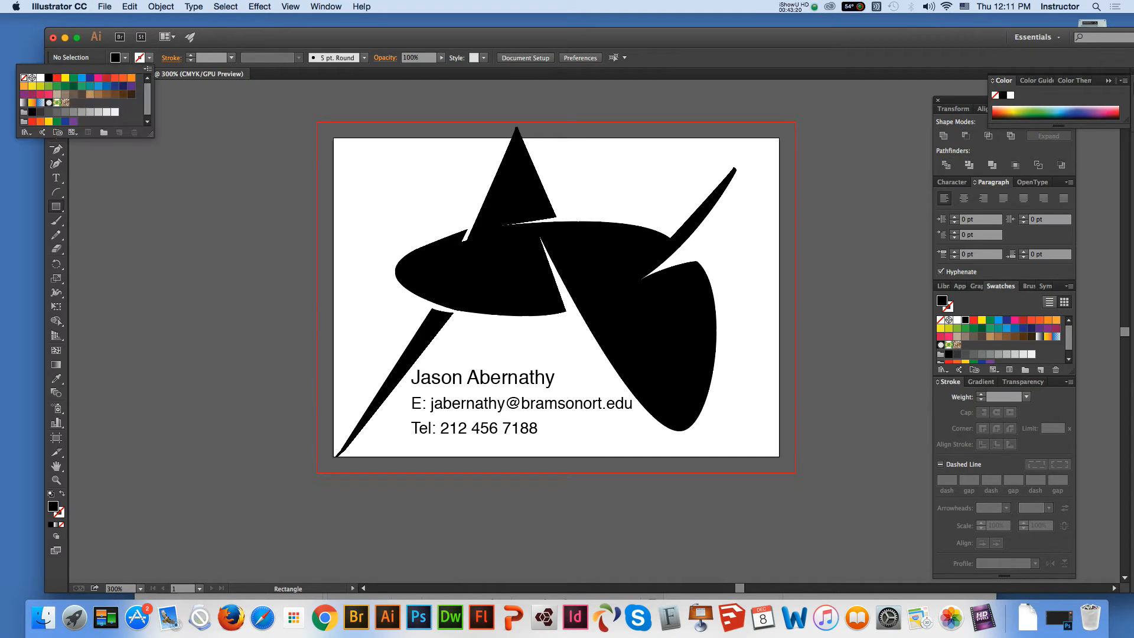
left_click(48, 78)
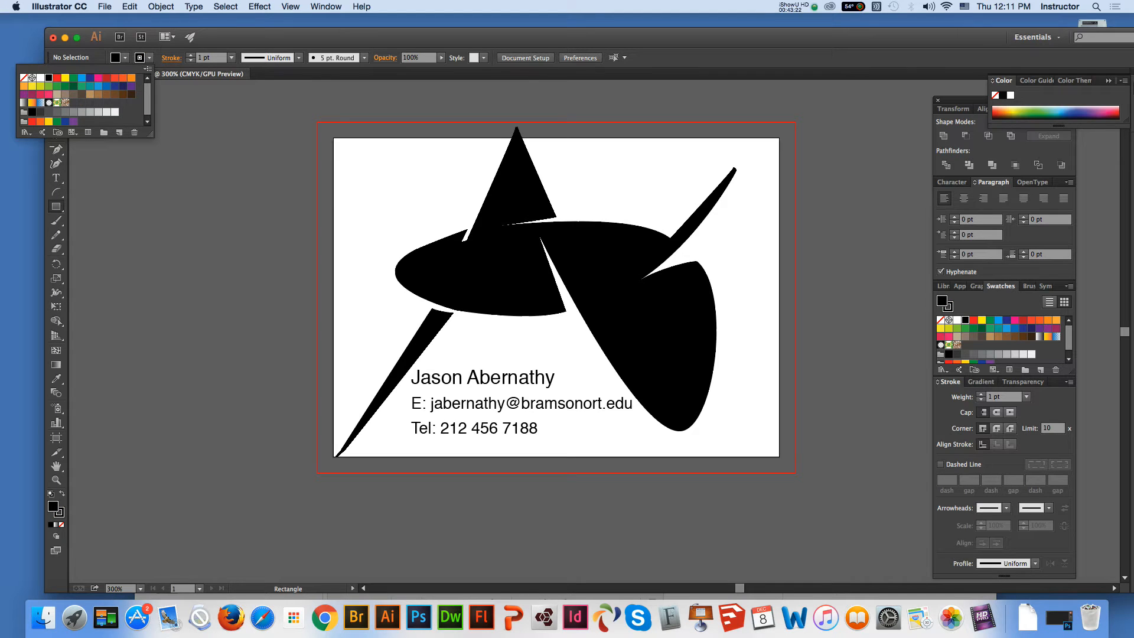
left_click_drag(340, 144, 771, 449)
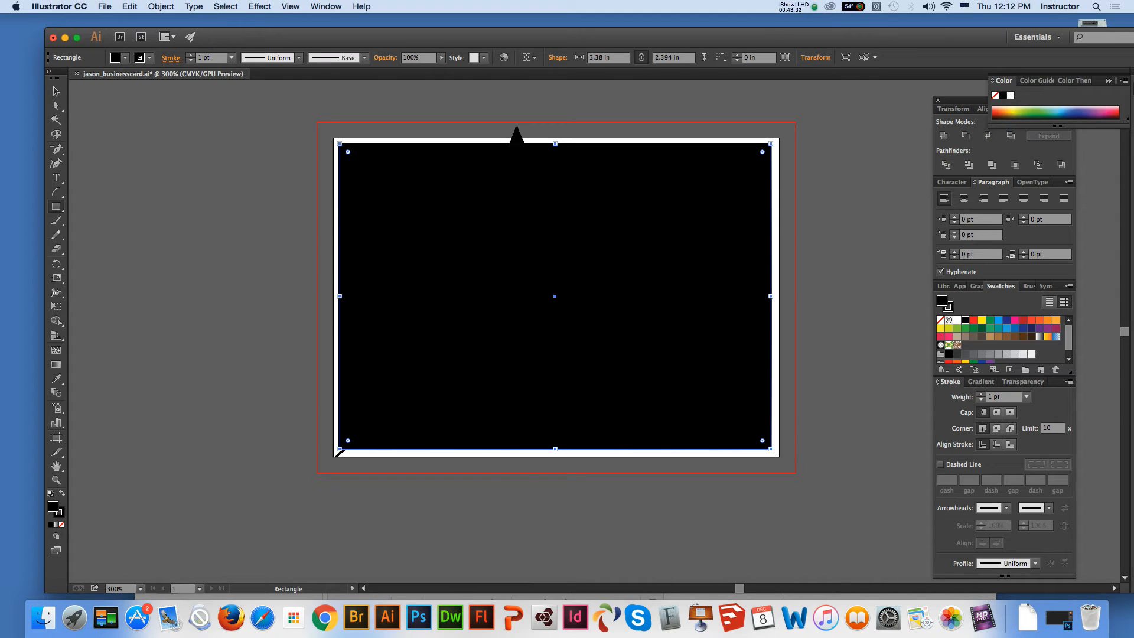
left_click(61, 524)
left_click(56, 92)
left_click(195, 171)
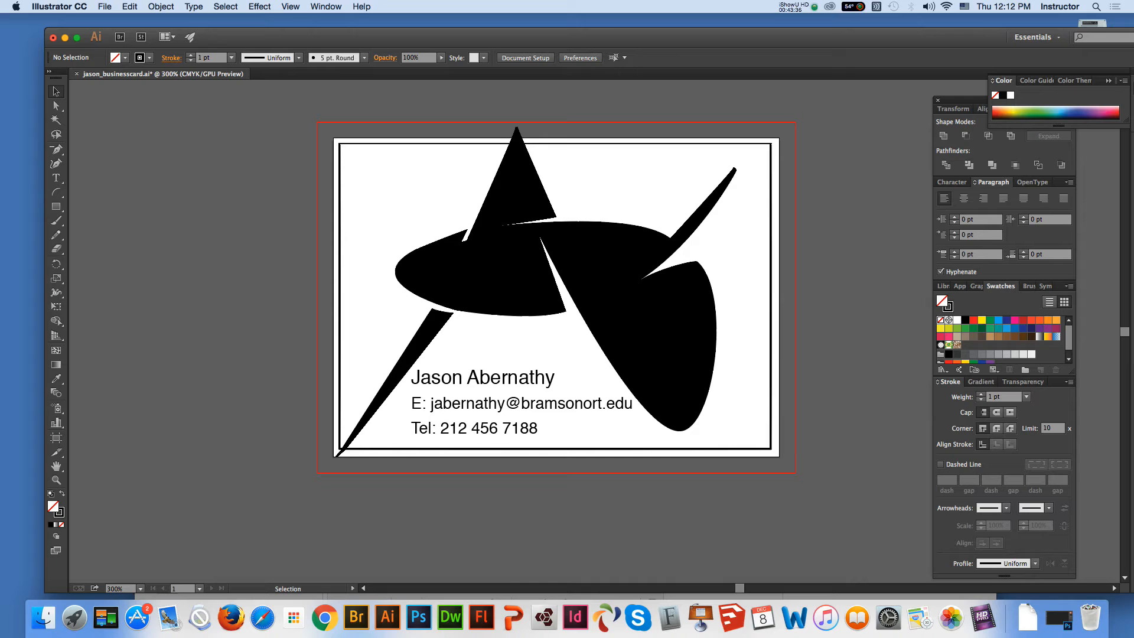
Check the stroke options of the card's border rectangle and leave it deselected
left_click(339, 195)
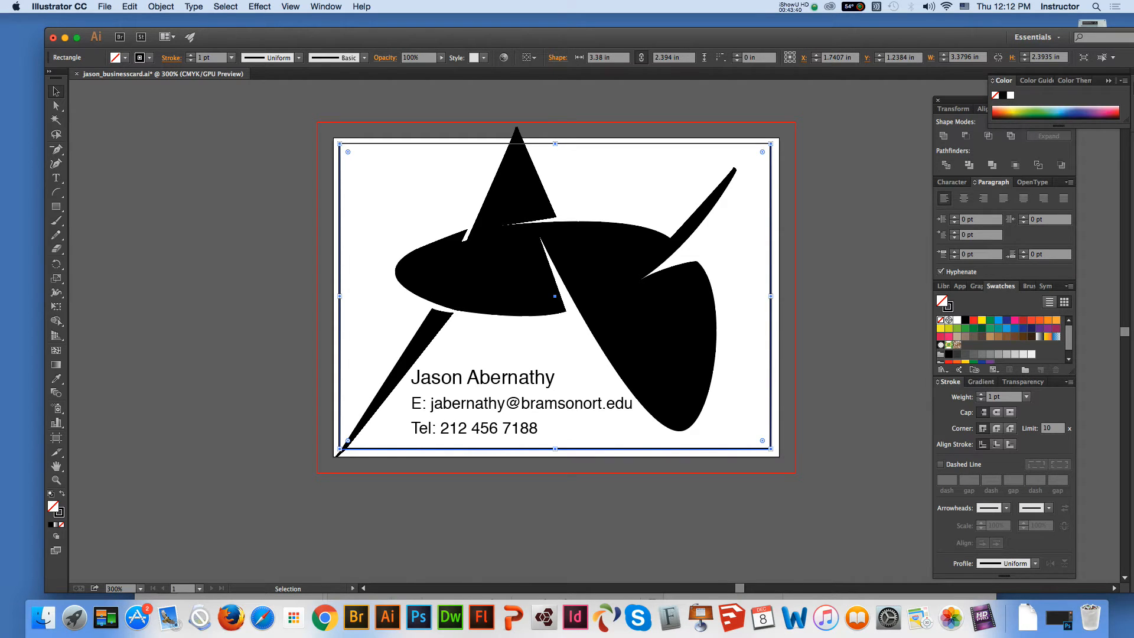
left_click(171, 58)
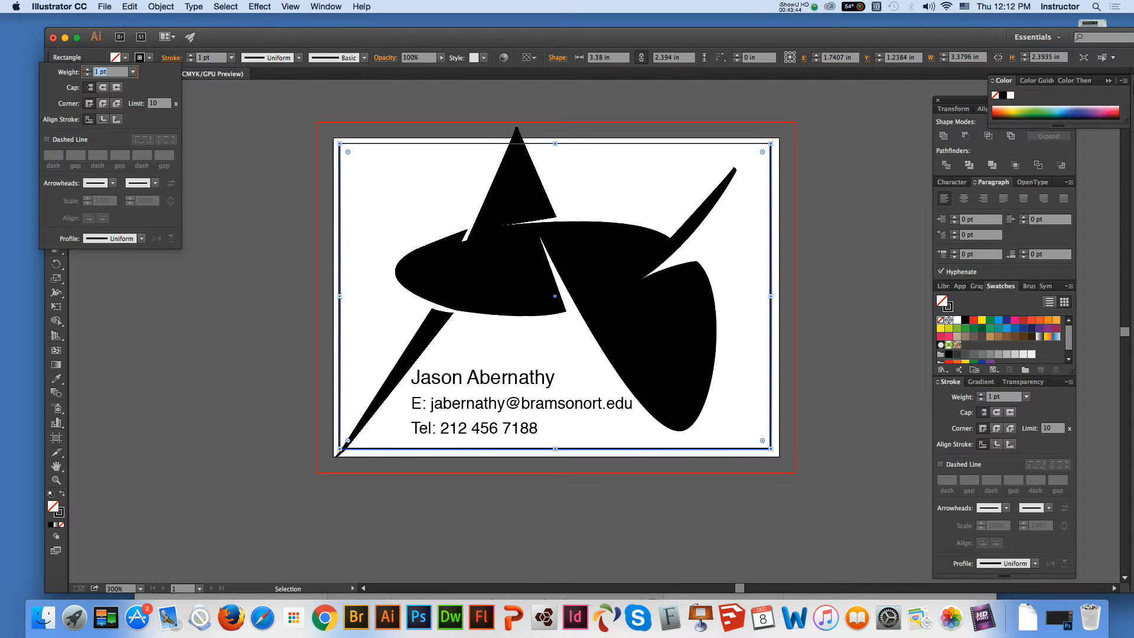
key("Escape")
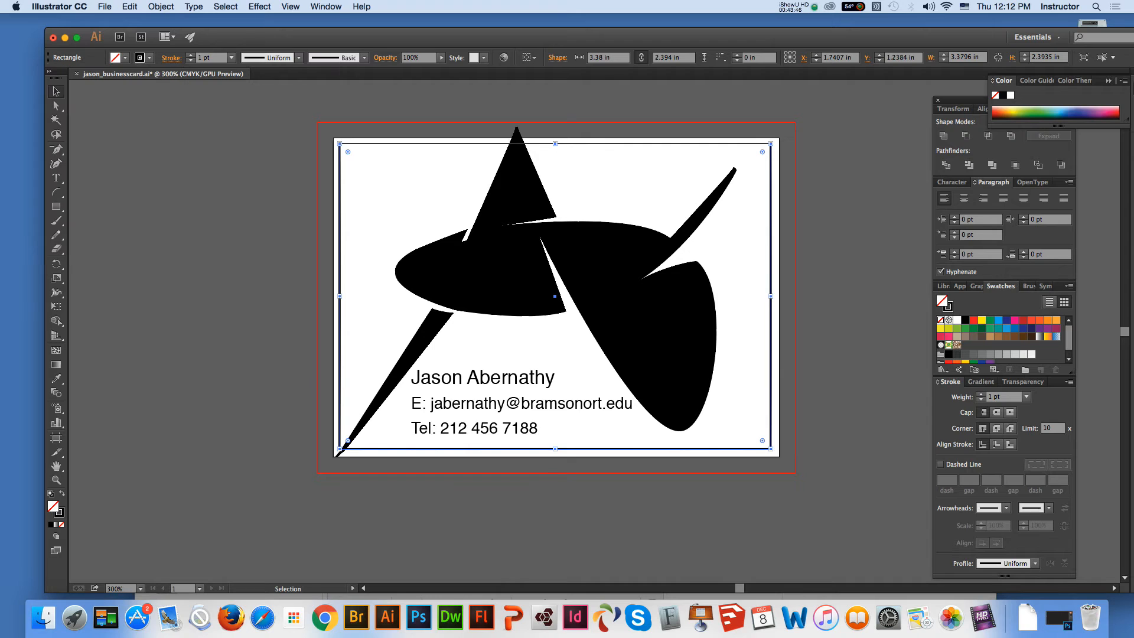
key("super+shift+a")
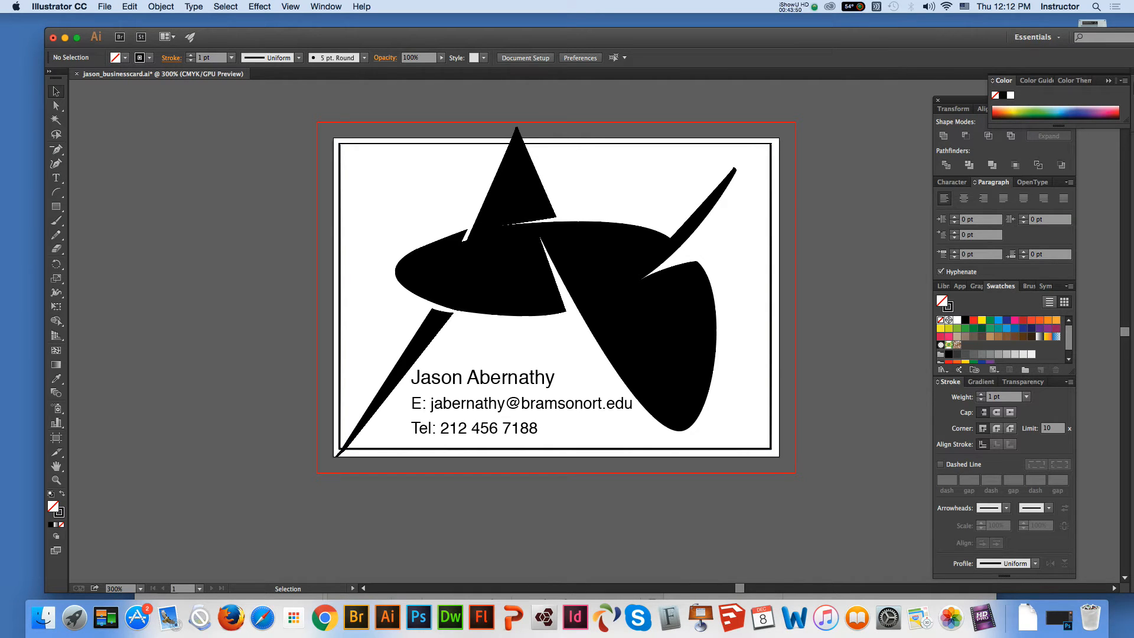
Duplicate Artboard 1 together with its artwork to start a second version of the card
left_click(56, 466)
left_click_drag(502, 295, 377, 302)
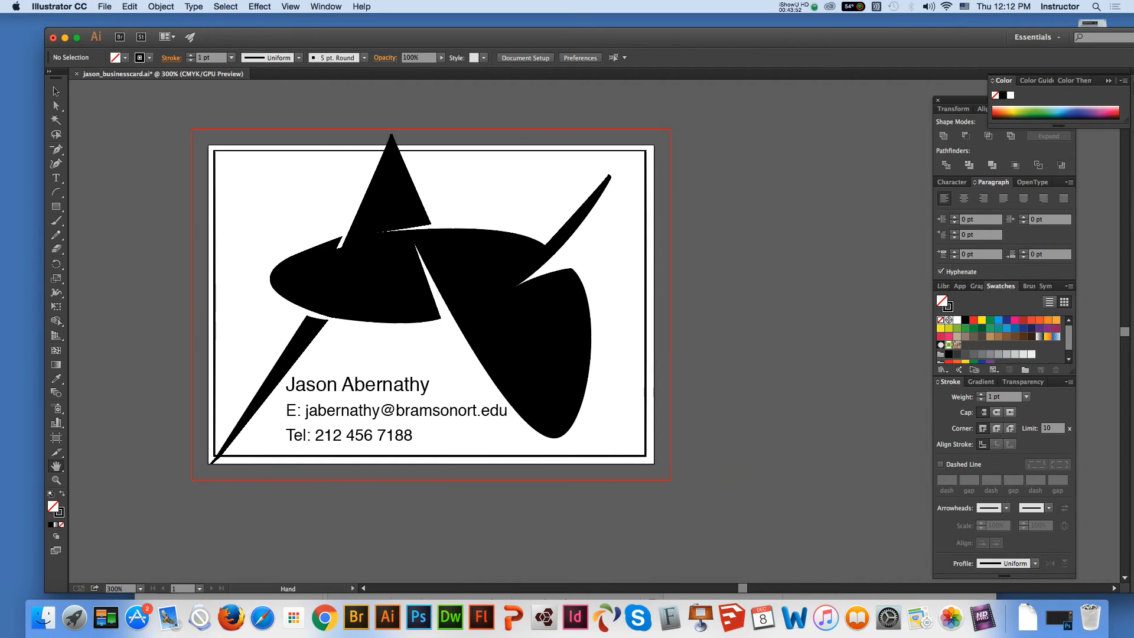
key("v")
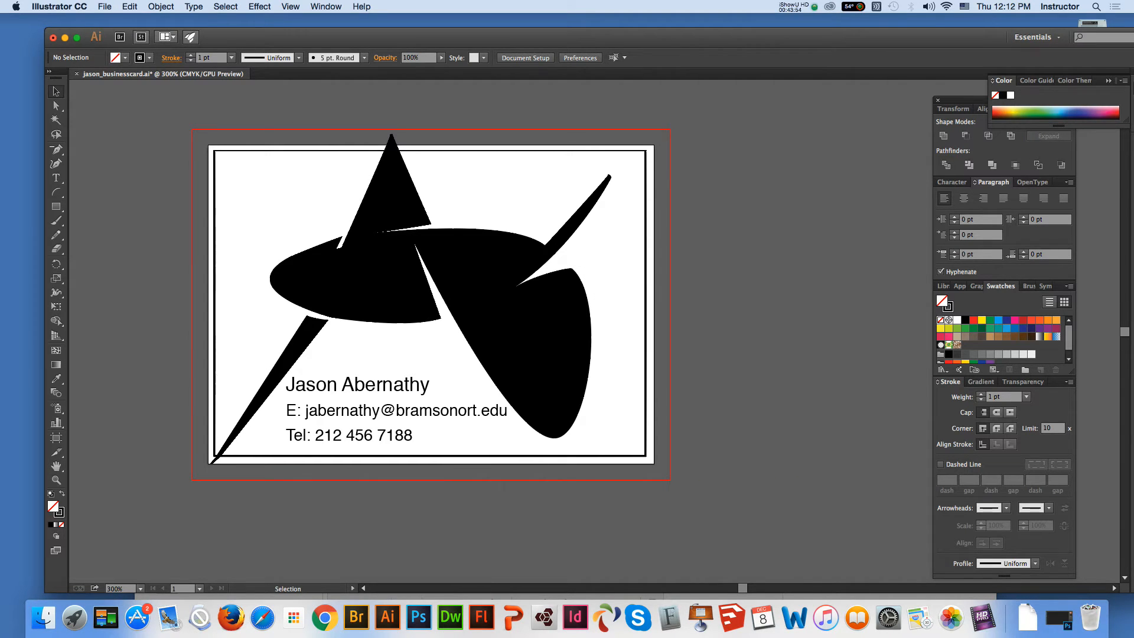
left_click(326, 6)
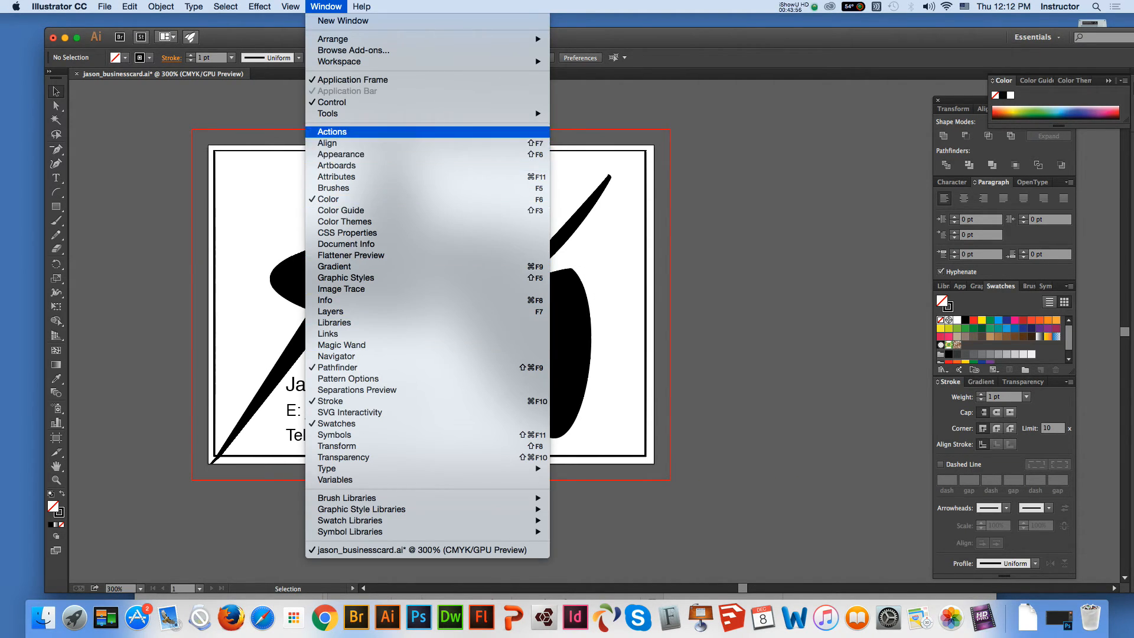
left_click(336, 165)
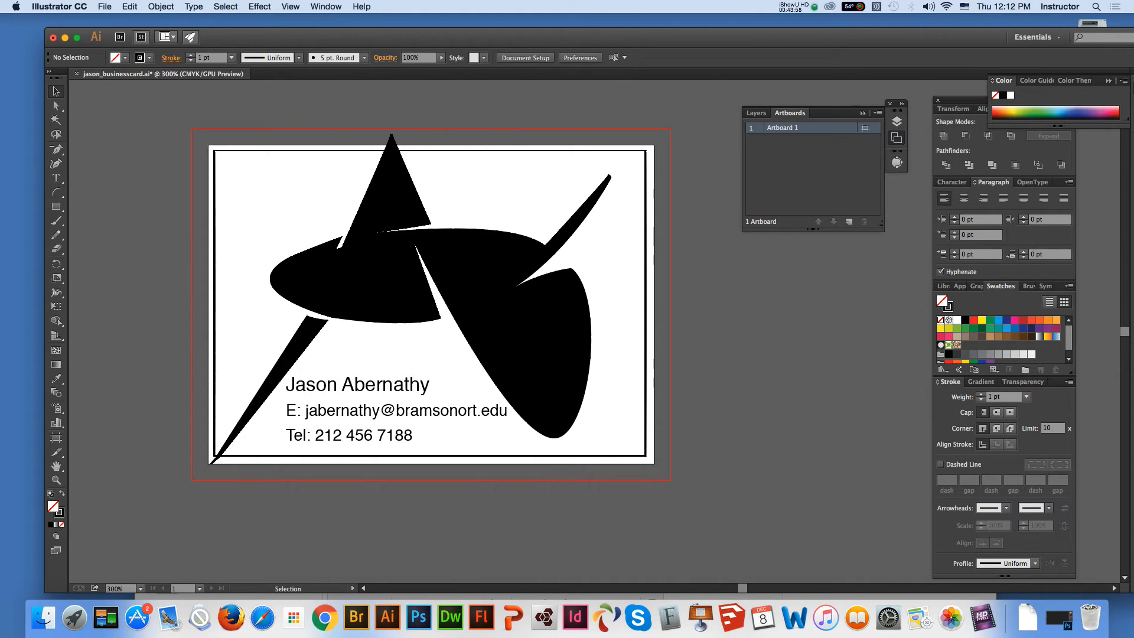
left_click(877, 112)
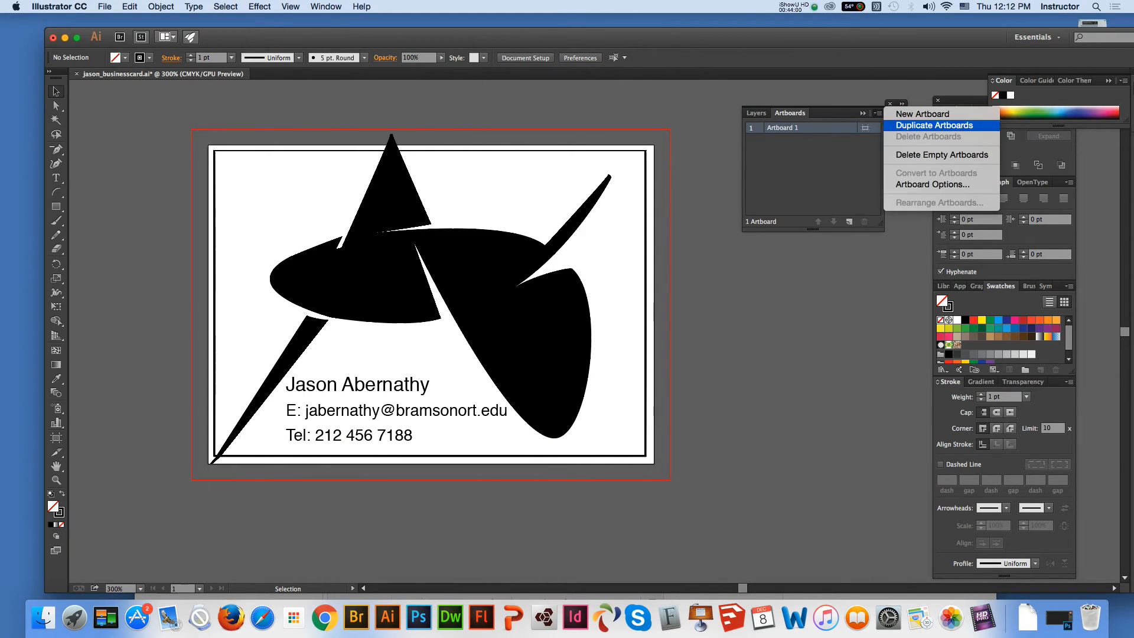
left_click(922, 137)
left_click(57, 466)
left_click_drag(502, 354, 206, 359)
left_click(56, 92)
Try rotating the duplicated card's logo clockwise and repositioning both the logo and the contact text block
left_click(567, 284)
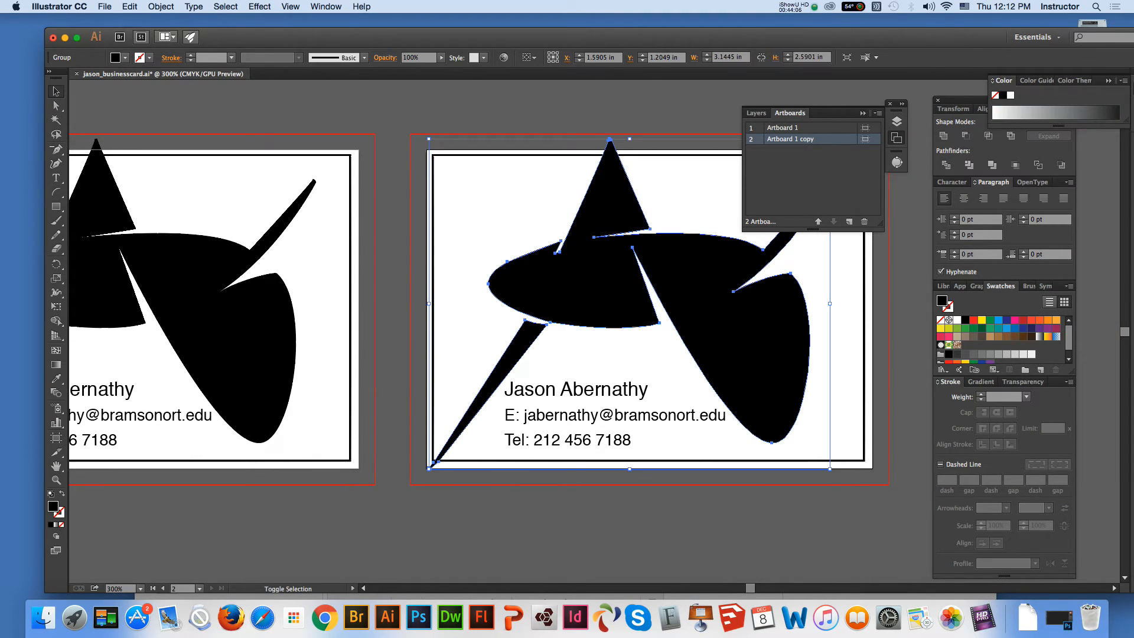
left_click_drag(833, 473, 655, 565)
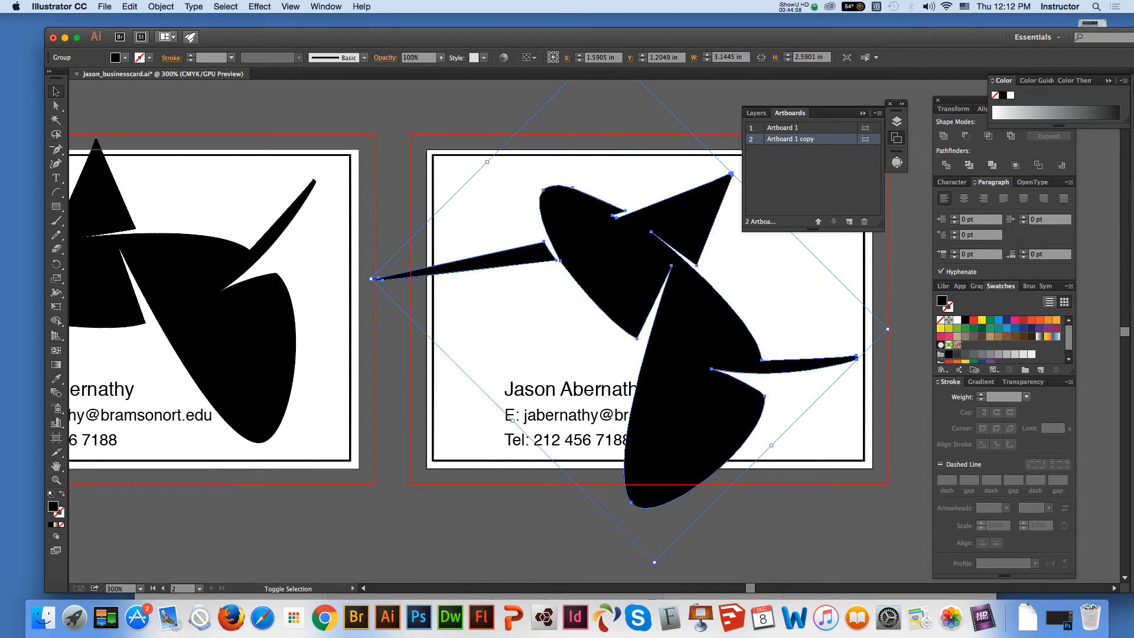
left_click_drag(567, 415, 527, 382)
left_click(667, 366)
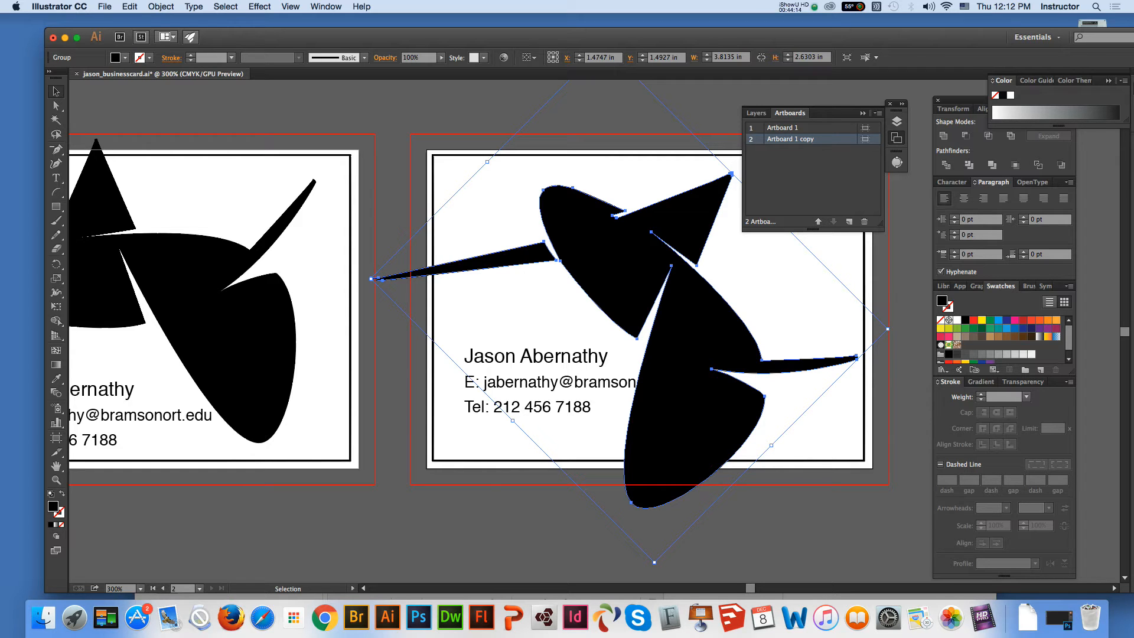
left_click_drag(655, 567, 756, 535)
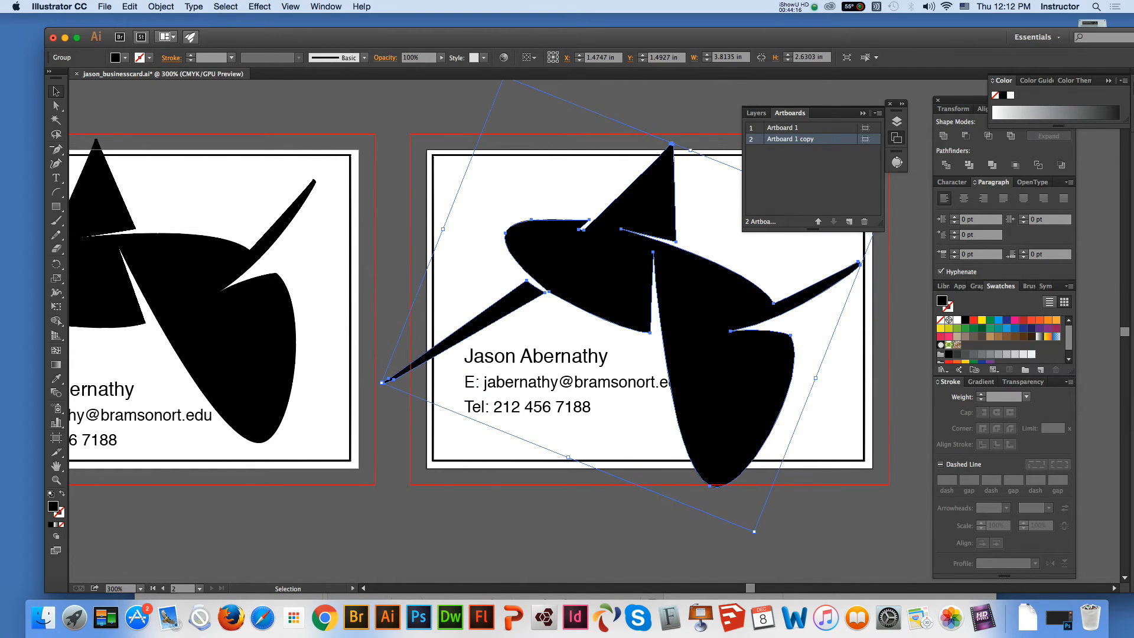
left_click_drag(720, 389, 755, 346)
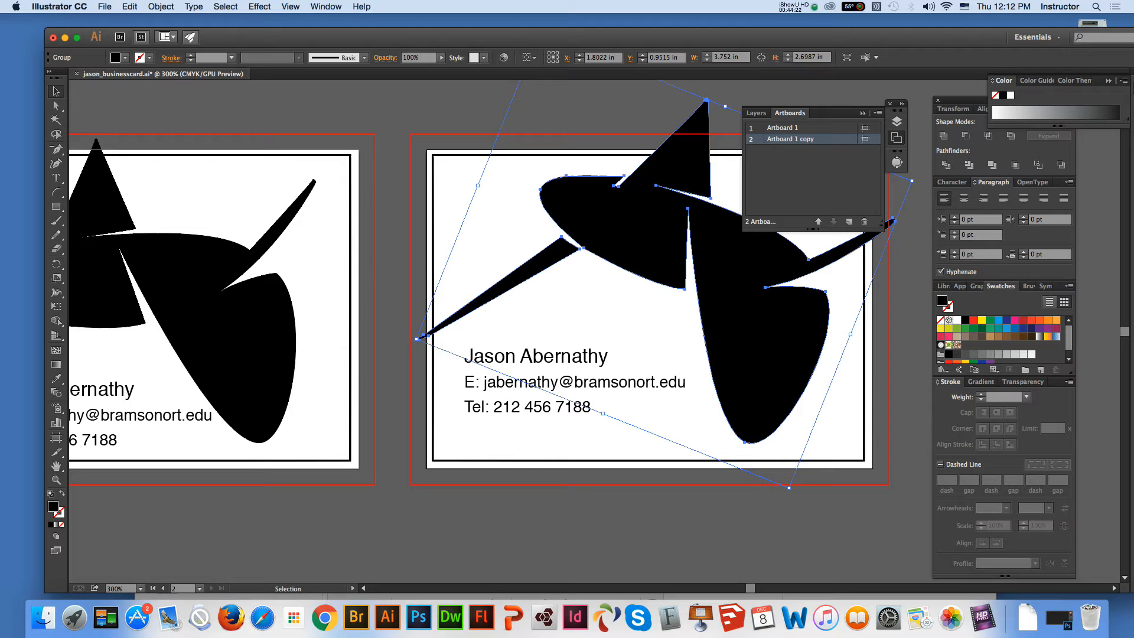
left_click_drag(793, 495, 823, 476)
left_click_drag(770, 366, 761, 374)
left_click_drag(581, 383, 593, 390)
Undo all the rotations and moves of the logo and contact text on the duplicated card
key("super+z")
key("super+z")
key("super+z")
key("super+z")
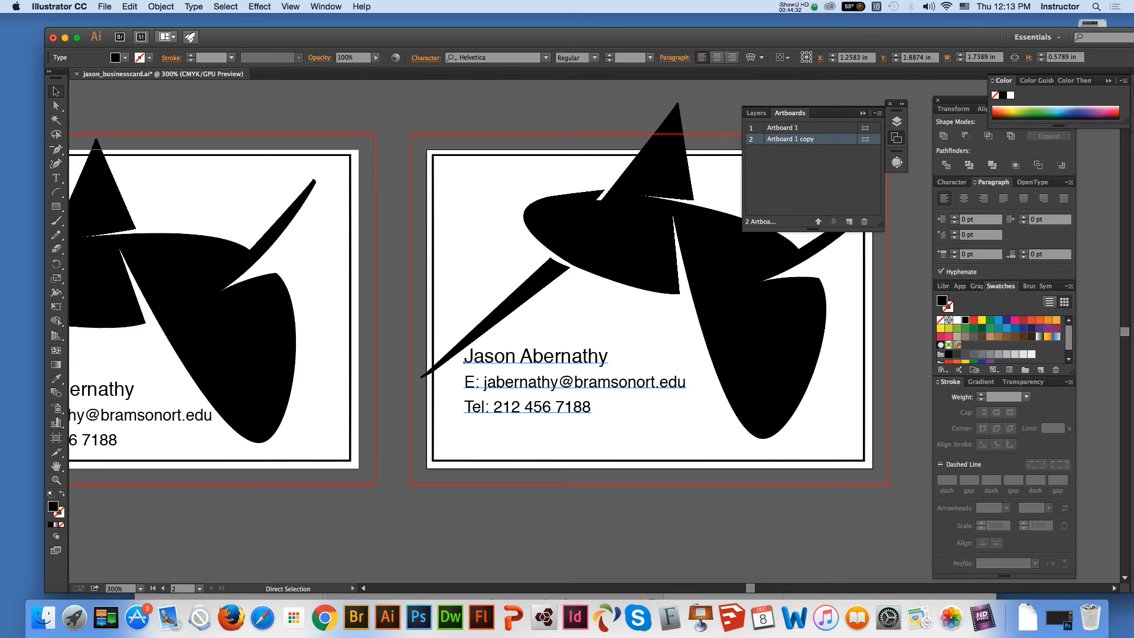
key("super+z")
key("super+z")
key("super+z")
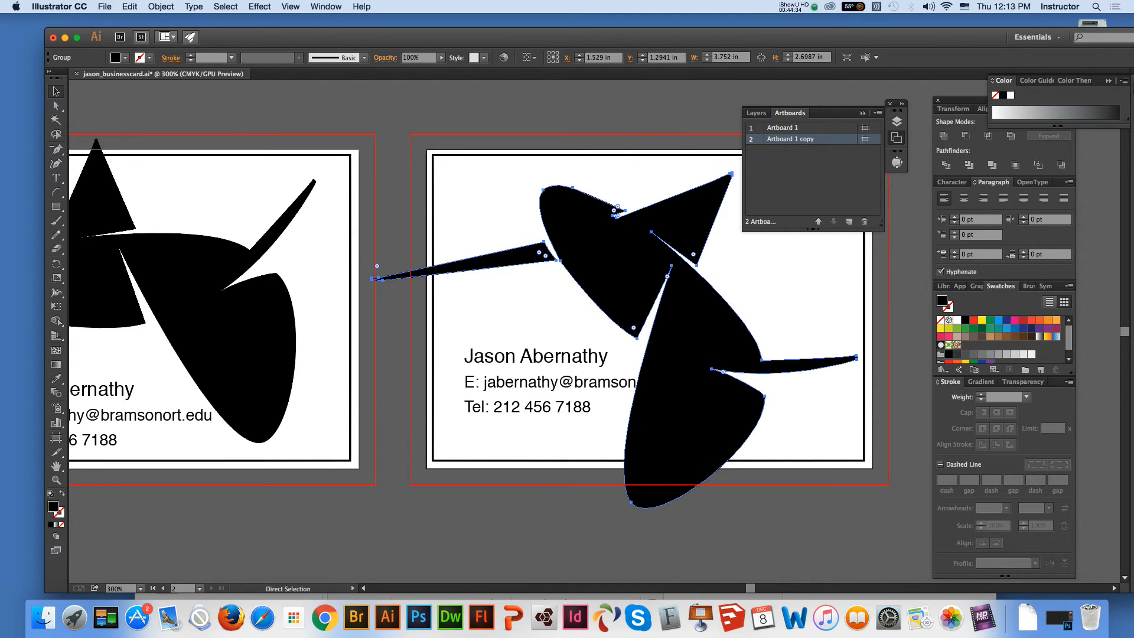
key("super+z")
Rotate the duplicated card's logo slightly clockwise and nudge it right, clear of the email line
key("v")
left_click_drag(835, 473, 820, 489)
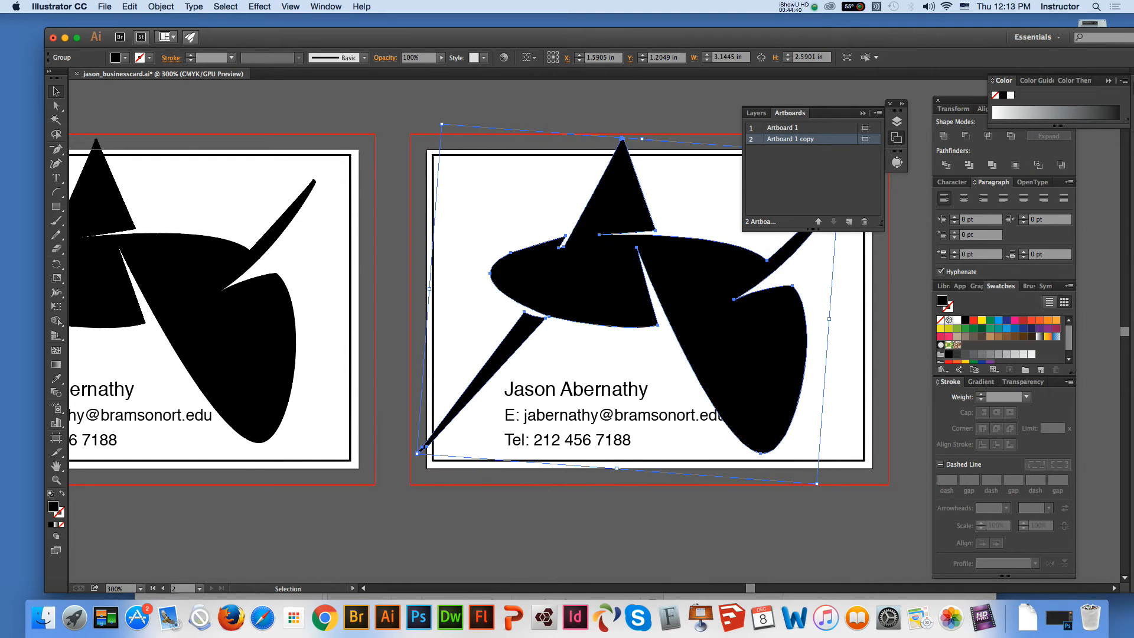
left_click(732, 416)
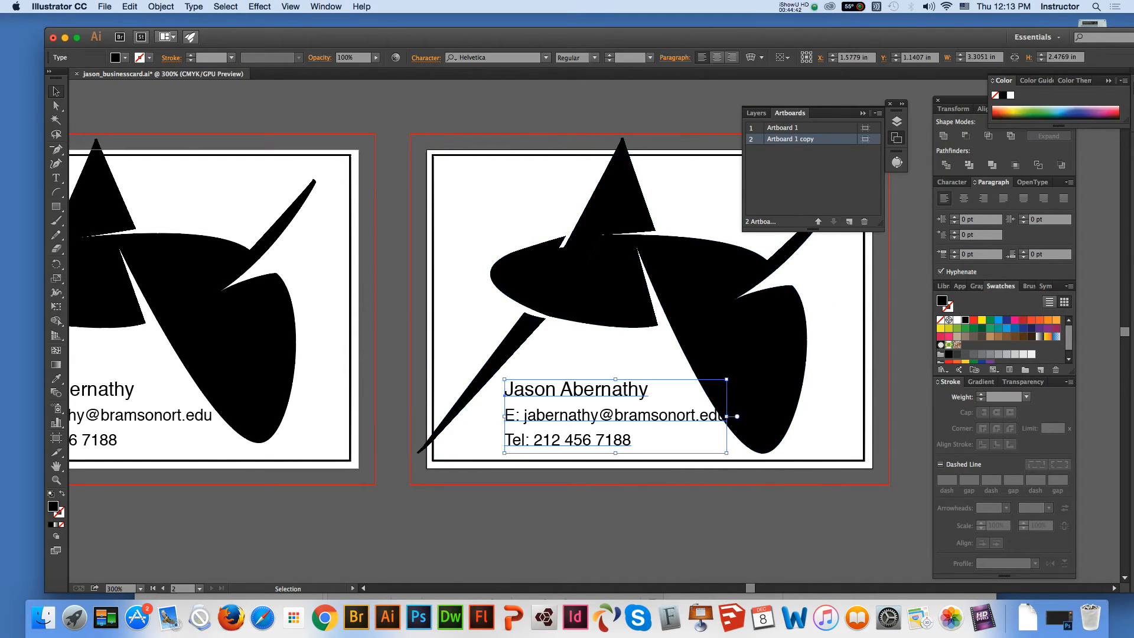
left_click(758, 386)
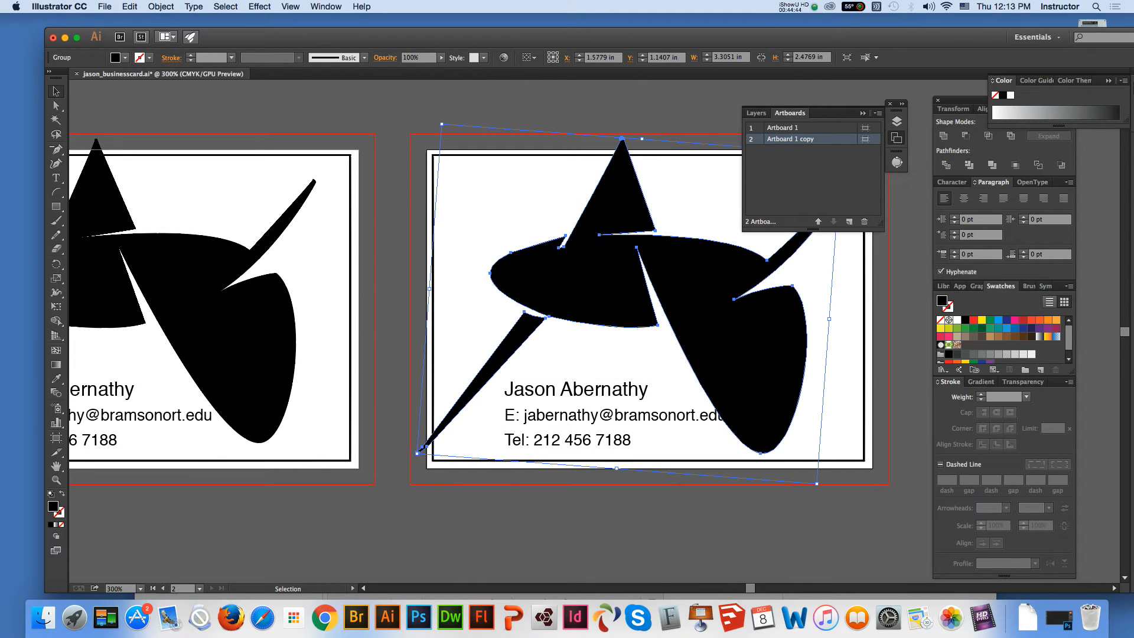
left_click_drag(758, 387, 768, 388)
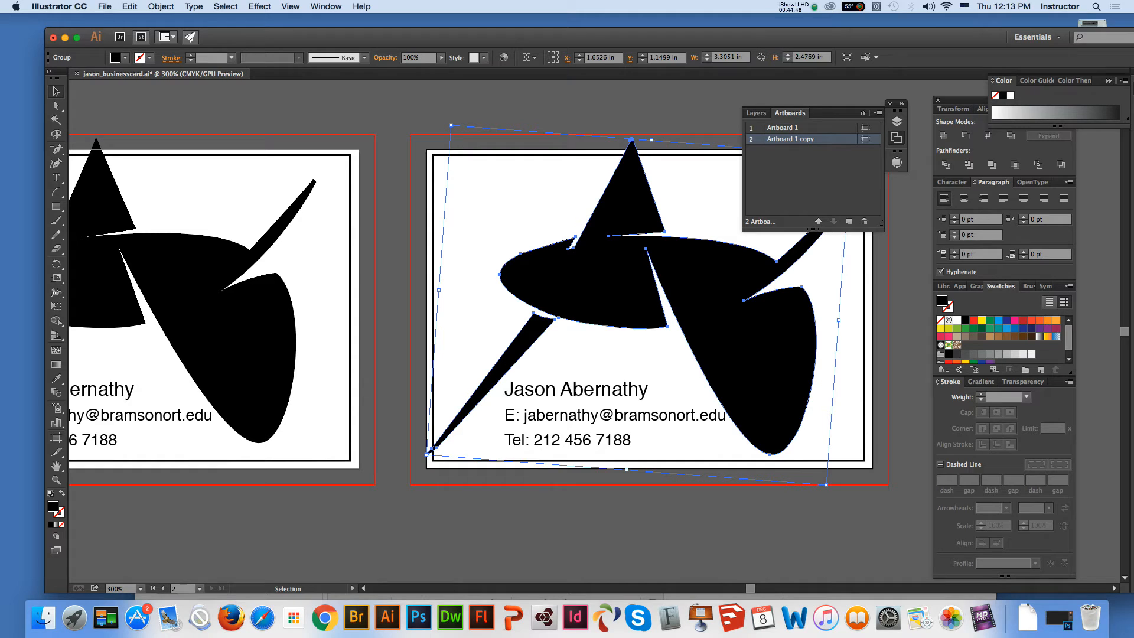
Swap the duplicated border rectangle's fill and stroke so it is filled black, and fill the logo with white
left_click(864, 387)
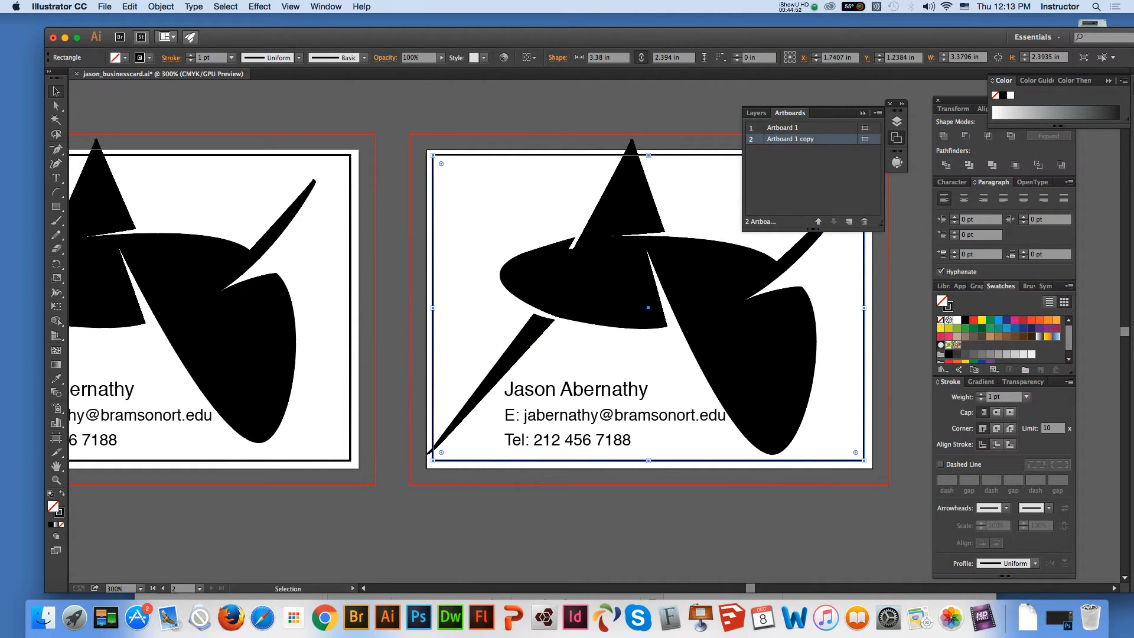
key("shift+x")
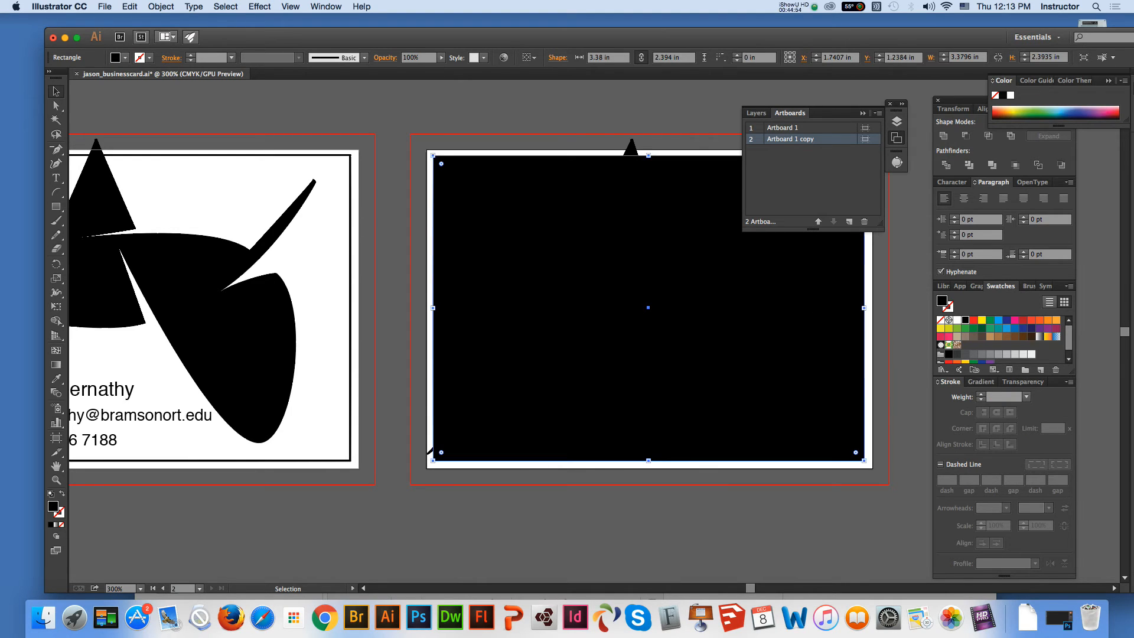
left_click(429, 452)
left_click(957, 320)
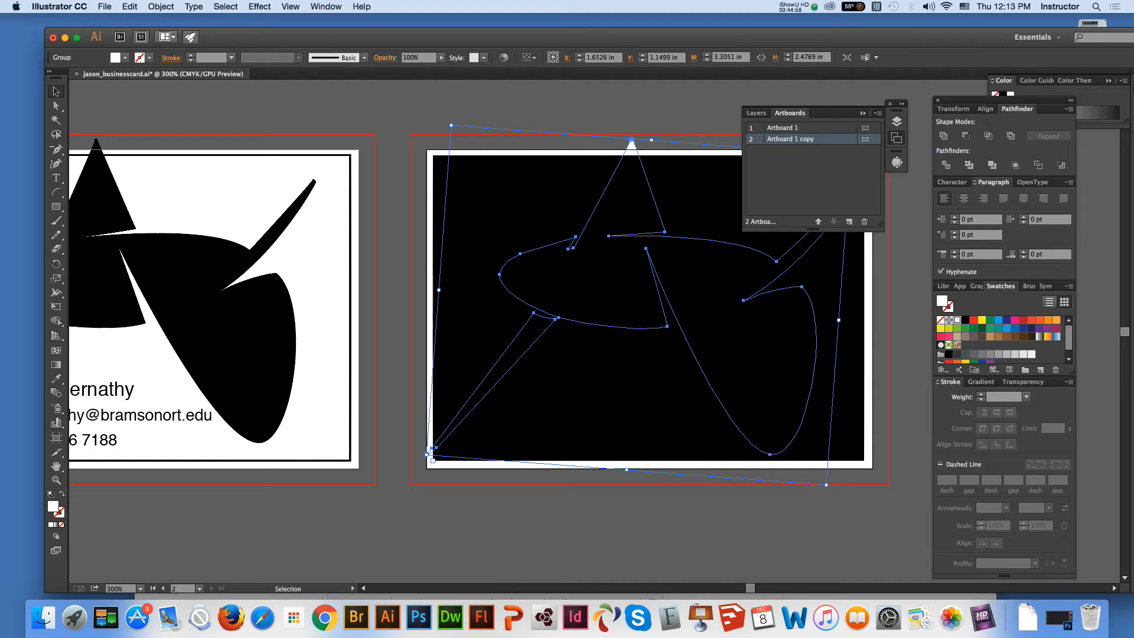
Send the black rectangle behind the logo and text, and colour the duplicated card's contact text white
left_click(712, 201)
right_click(713, 200)
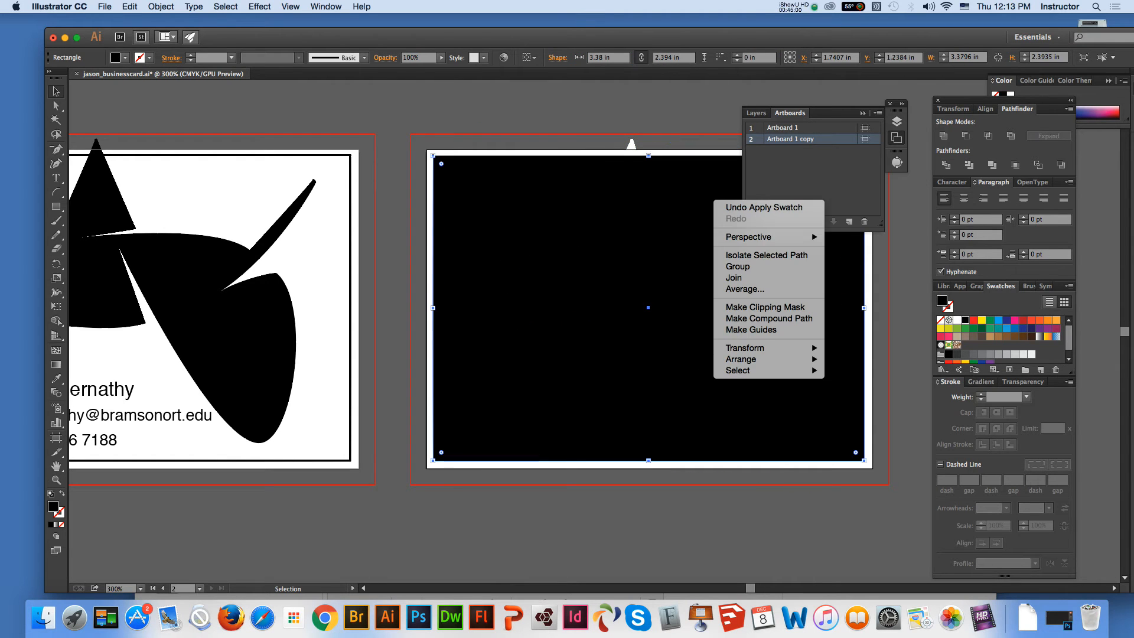
mouse_move(741, 359)
left_click(862, 393)
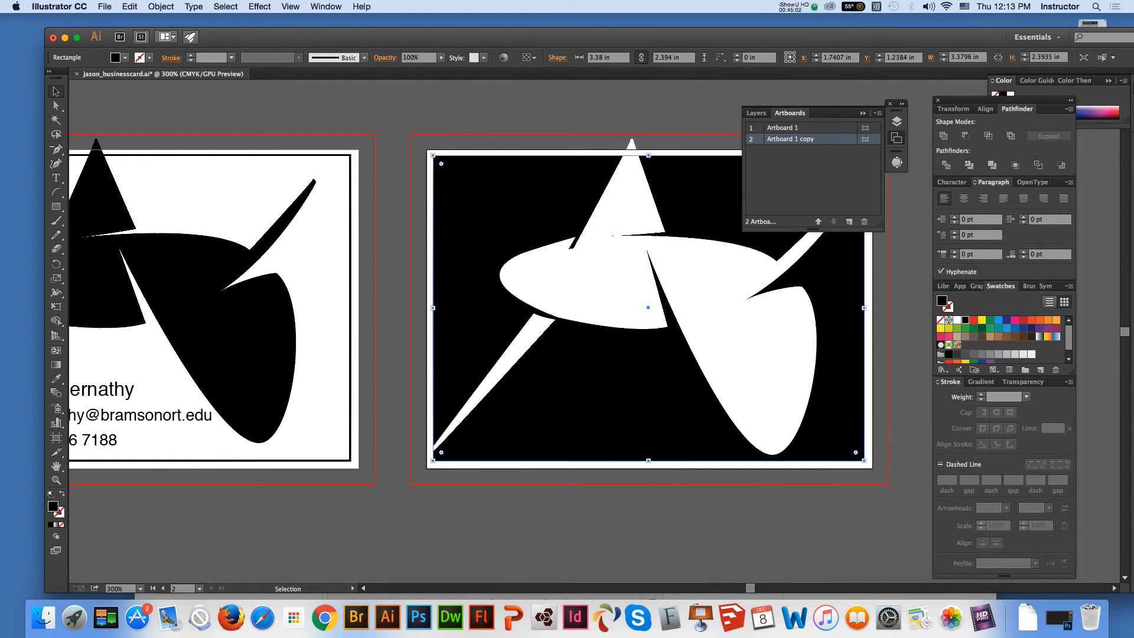
left_click(614, 416)
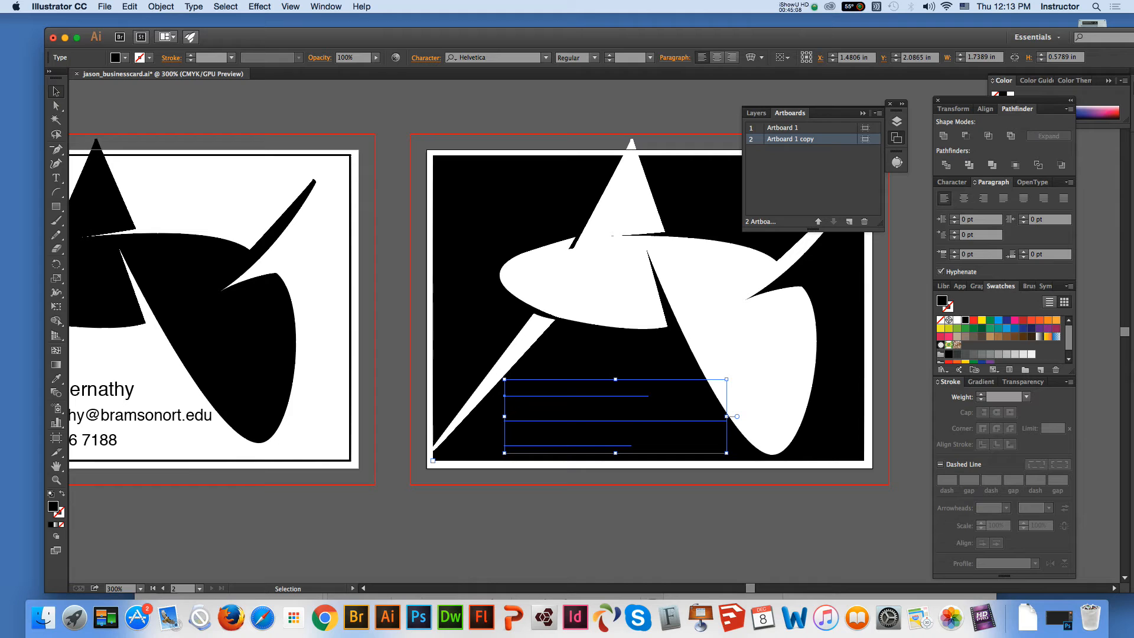
left_click(957, 320)
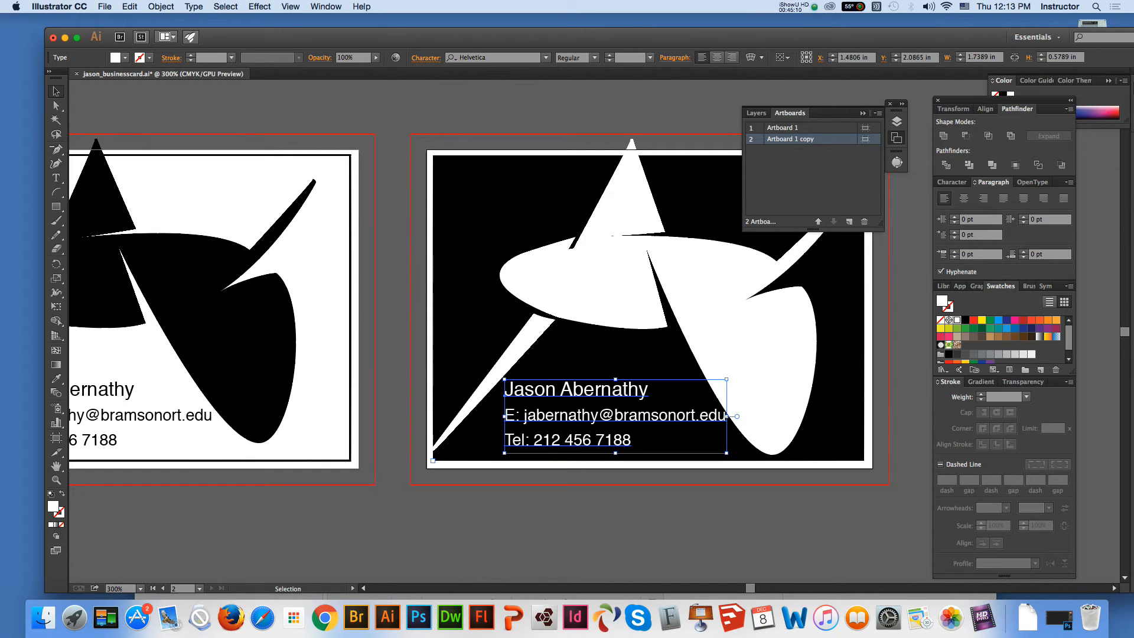
Try the Curlz MT font on the duplicated card's contact text
left_click(546, 58)
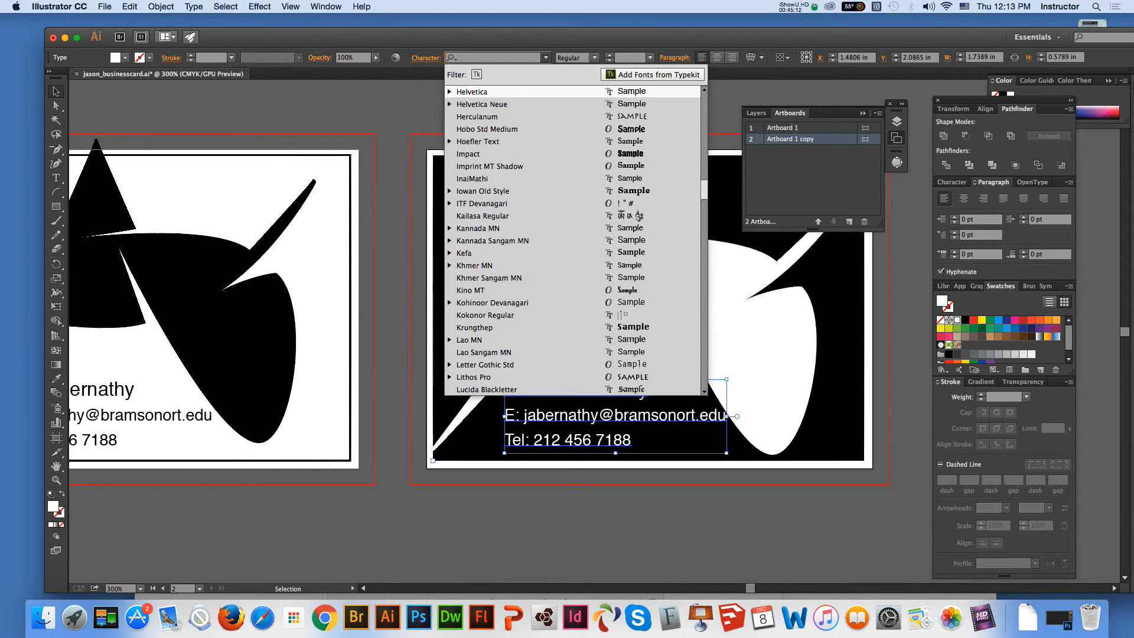
scroll(573, 237, "up", 10)
scroll(573, 236, "up", 3)
scroll(573, 236, "up", 2)
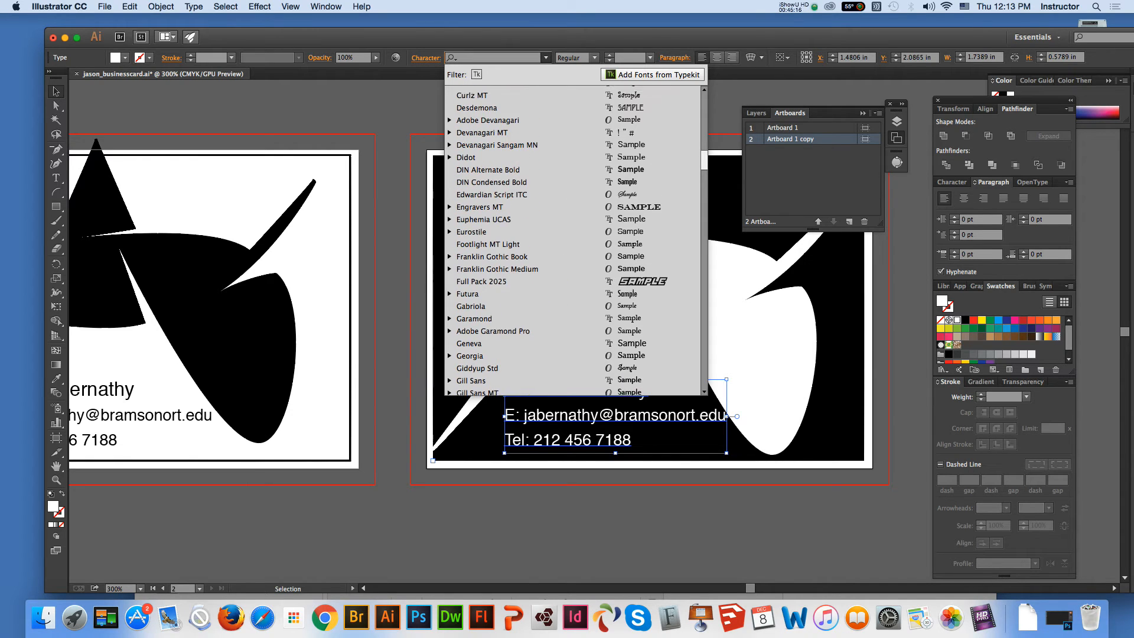
scroll(573, 236, "up", 5)
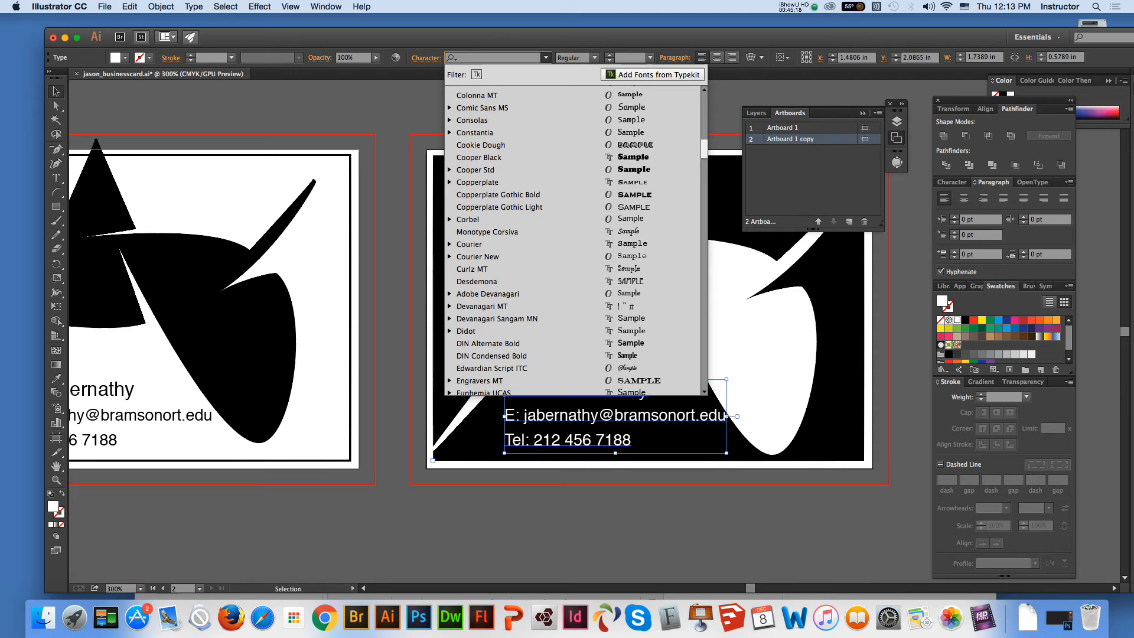
scroll(573, 236, "up", 1)
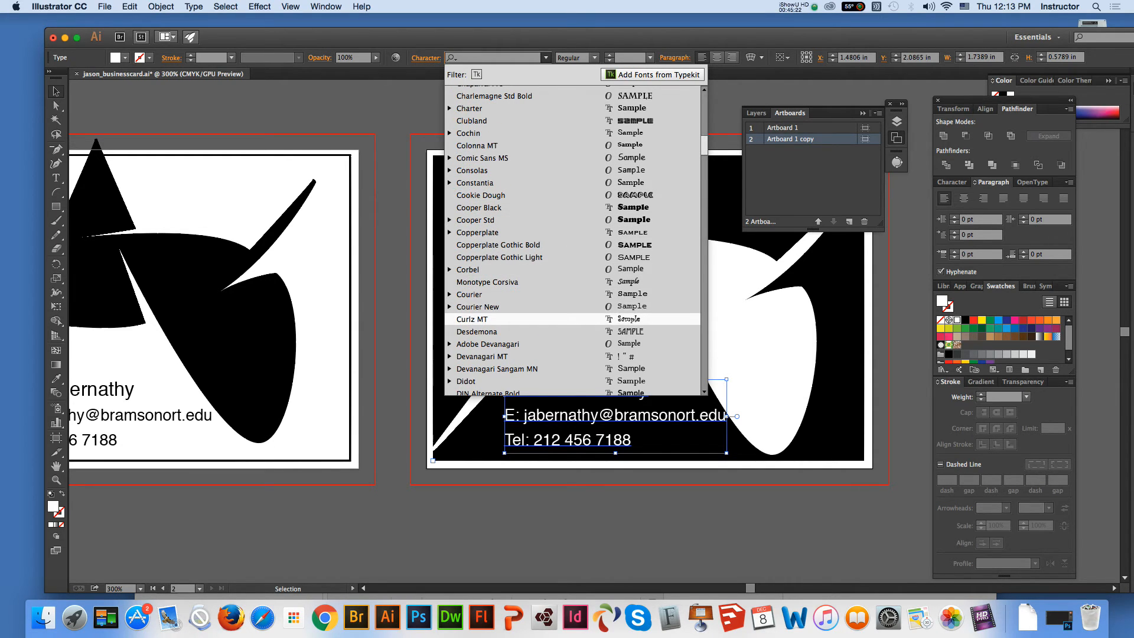
left_click(473, 320)
Try the Kino MT font on the duplicated card's contact text
left_click(546, 58)
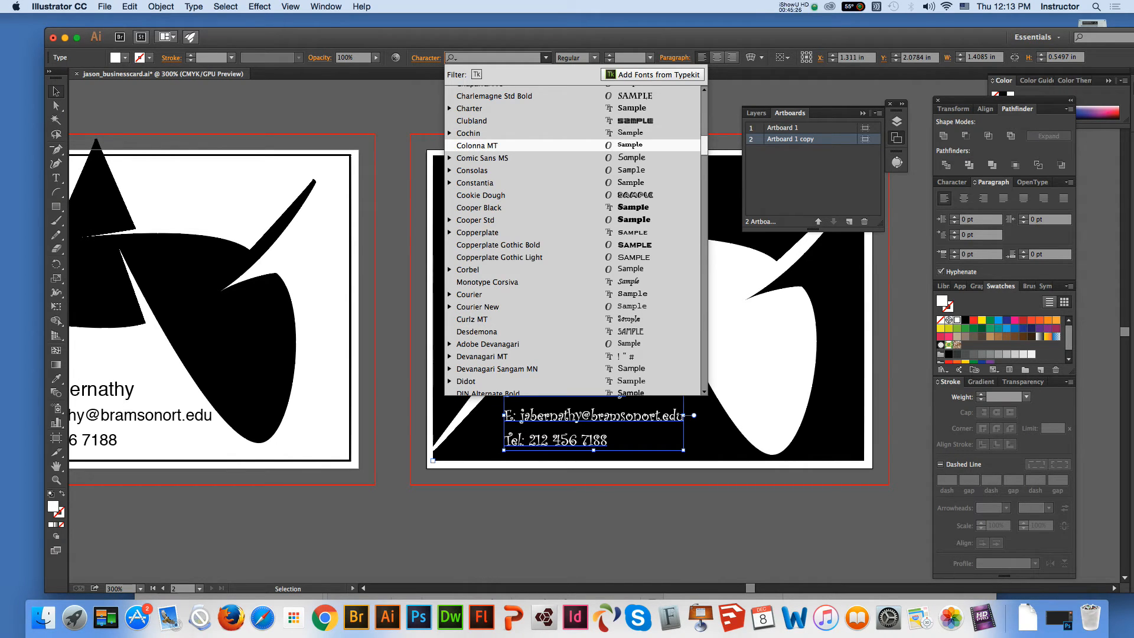
scroll(573, 236, "down", 3)
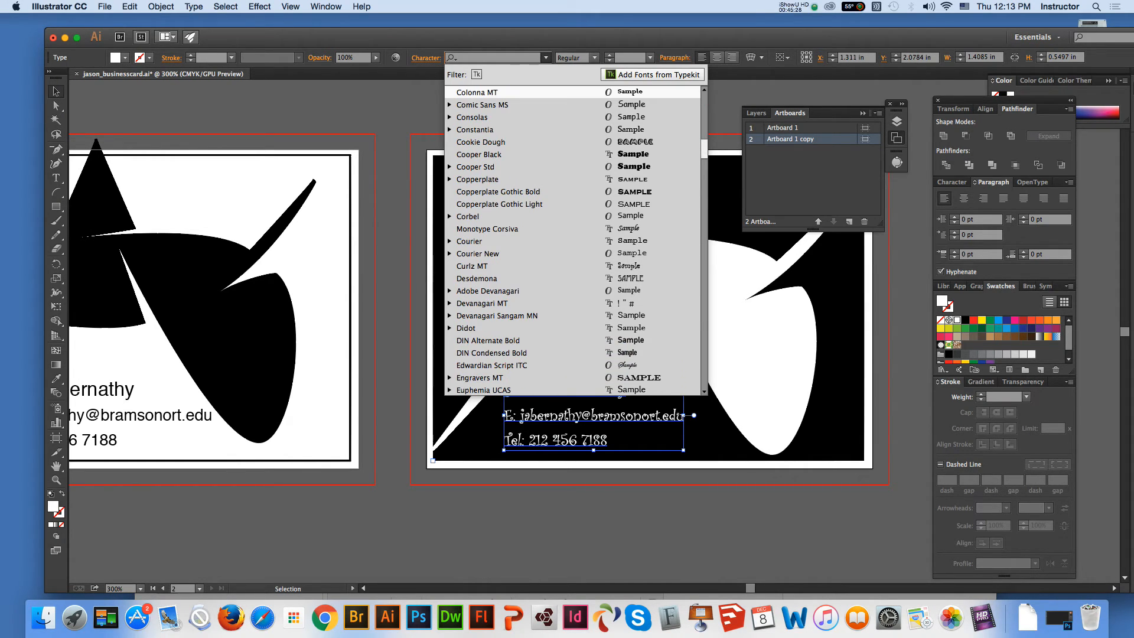
scroll(573, 236, "down", 8)
scroll(573, 236, "down", 7)
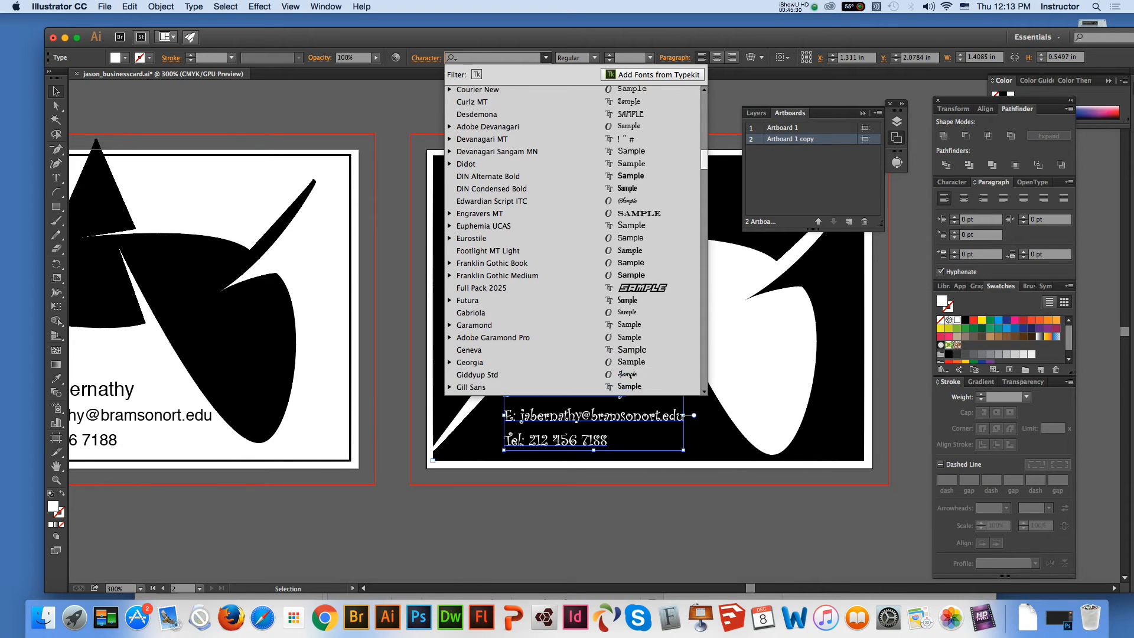
scroll(573, 236, "down", 11)
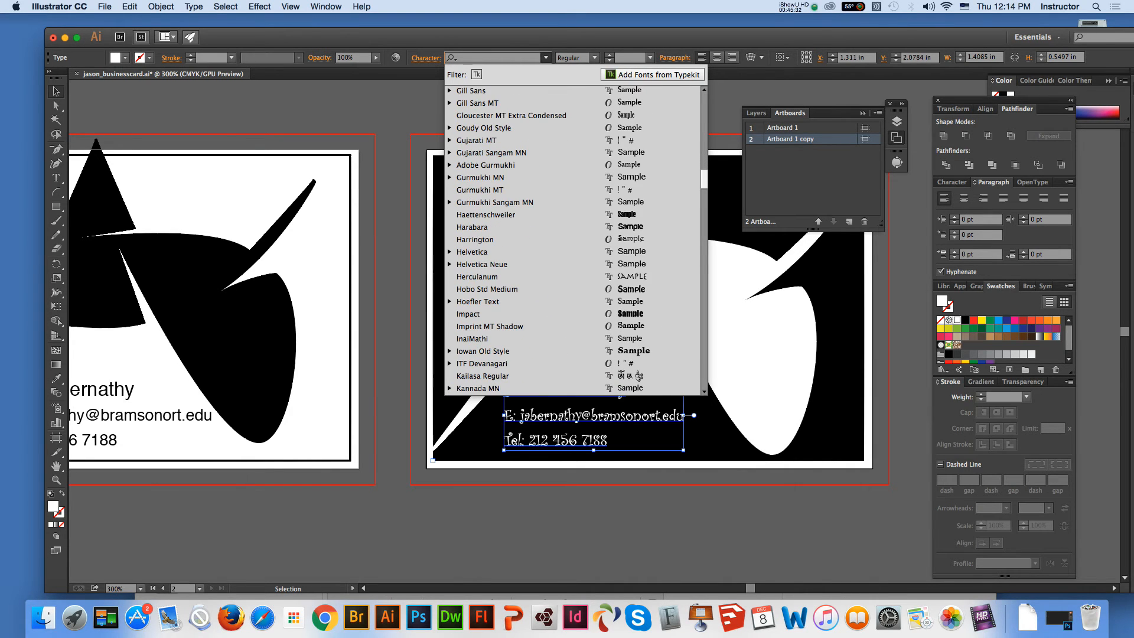
scroll(573, 237, "down", 10)
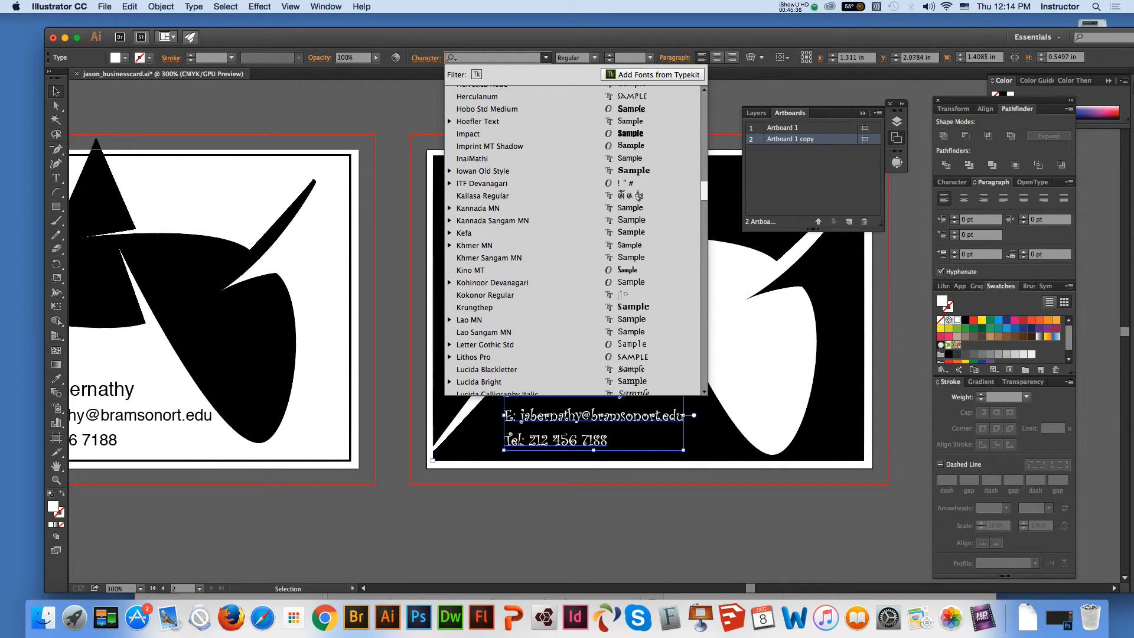
left_click(471, 270)
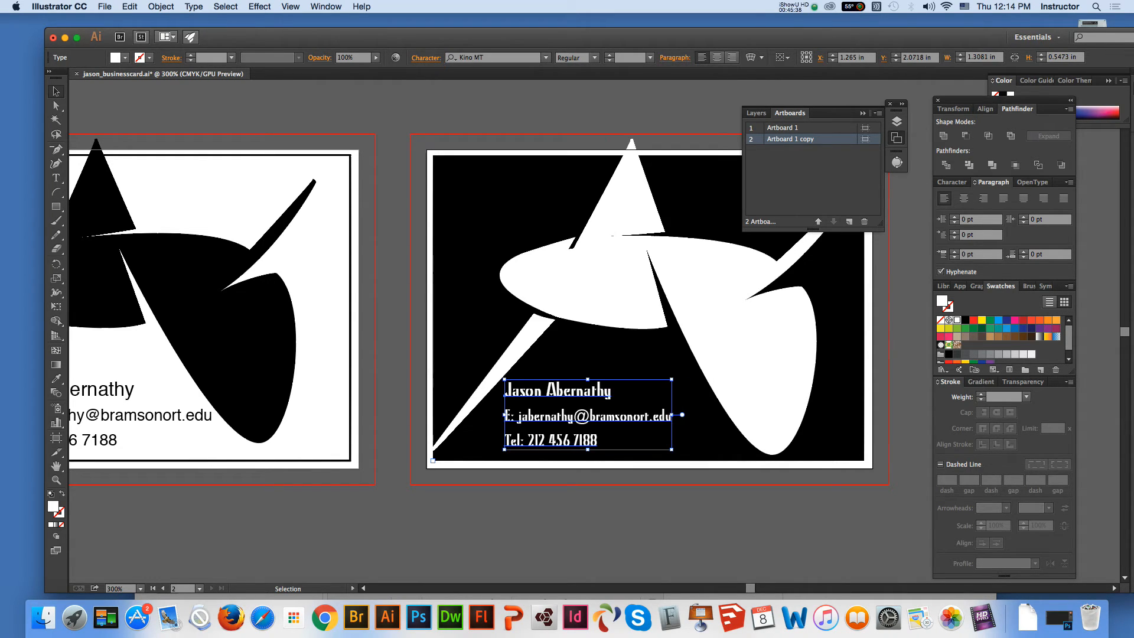
Set the duplicated card's contact text in the Chalkduster font
left_click(546, 57)
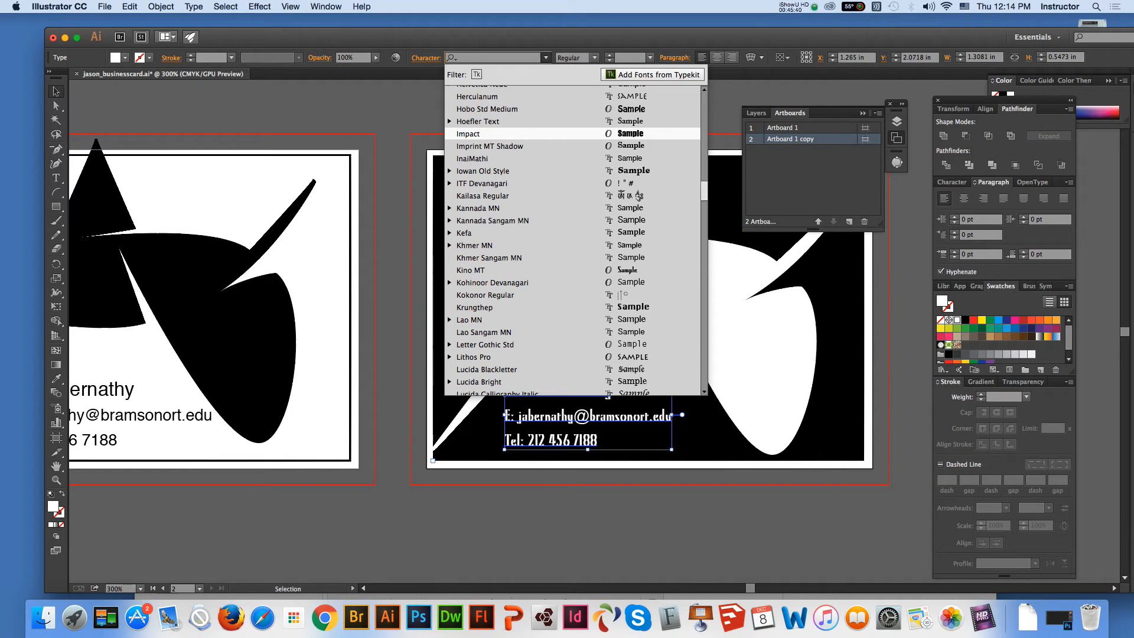
scroll(639, 195, "down", 12)
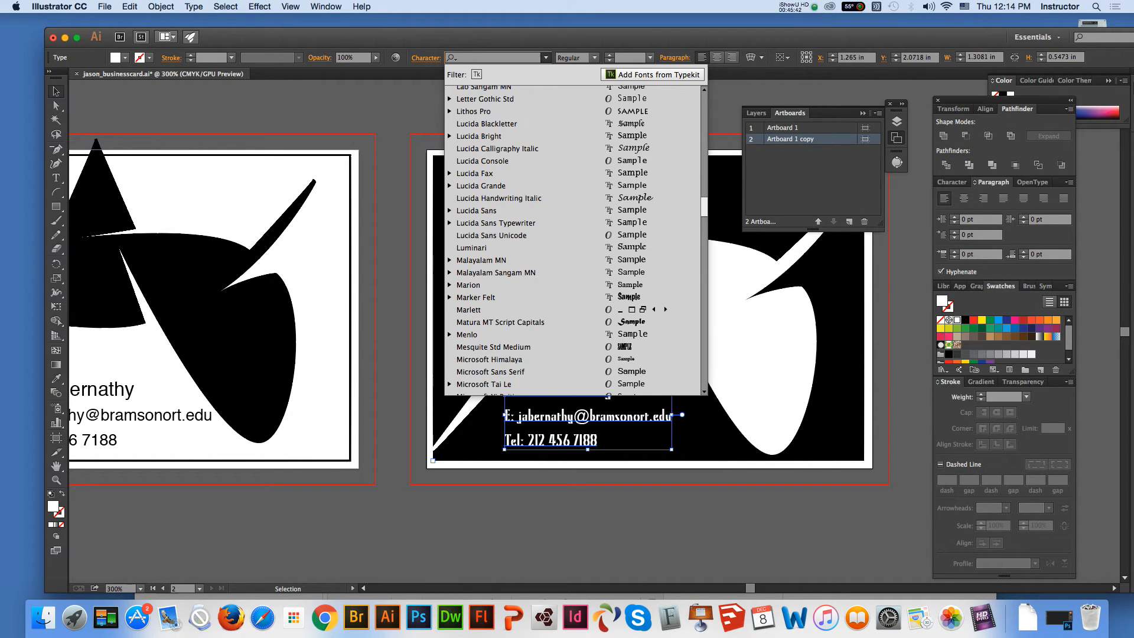
scroll(576, 239, "up", 20)
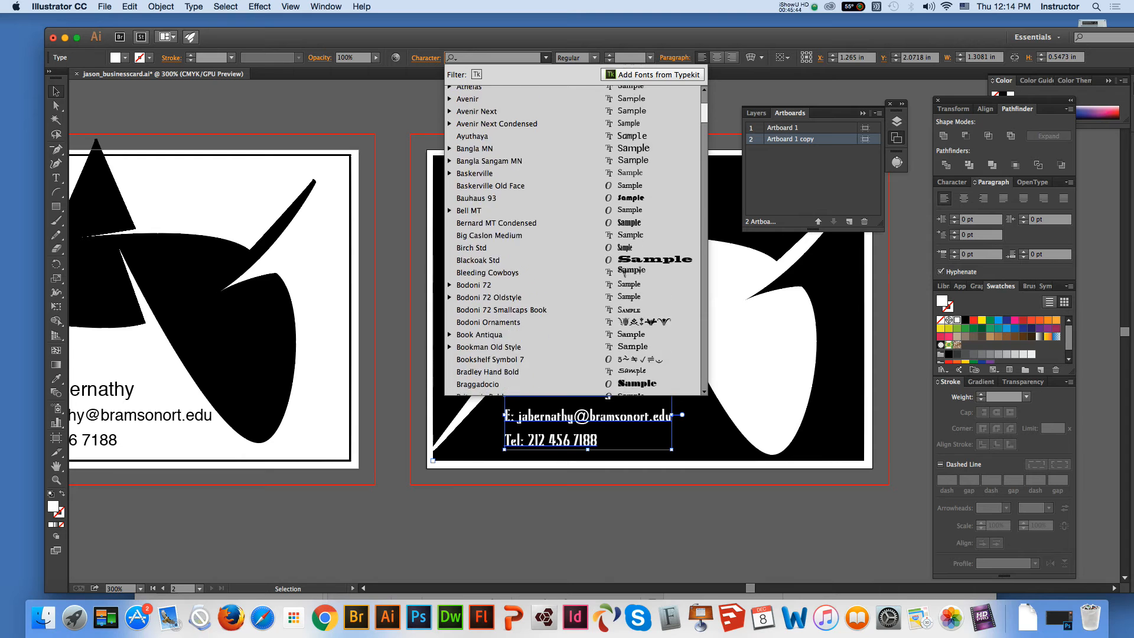
scroll(624, 213, "down", 8)
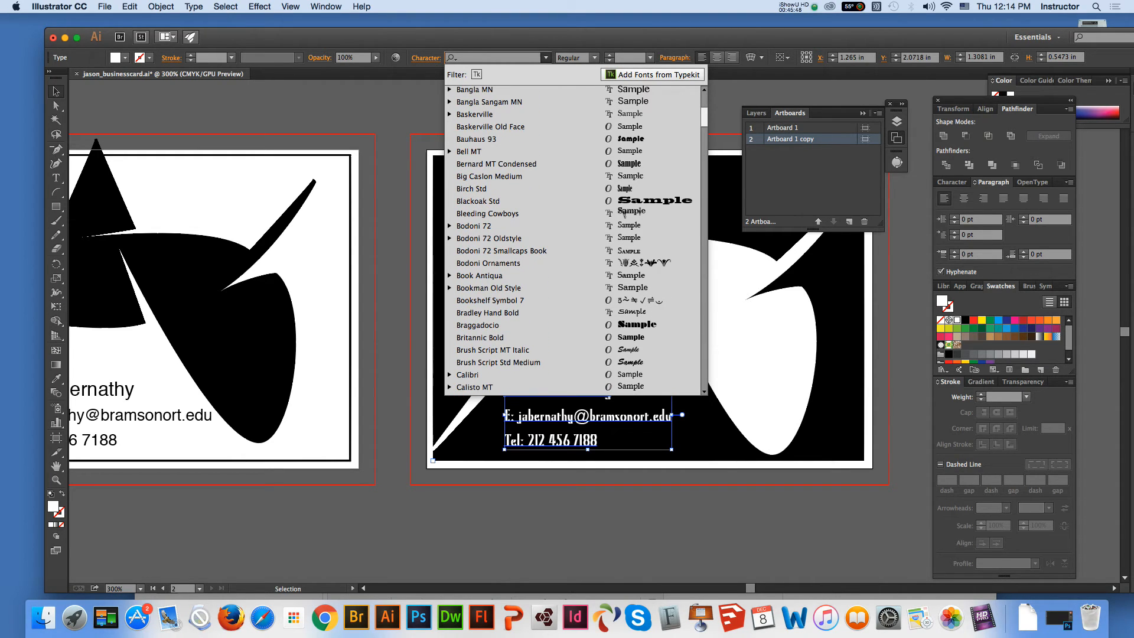
scroll(624, 213, "down", 7)
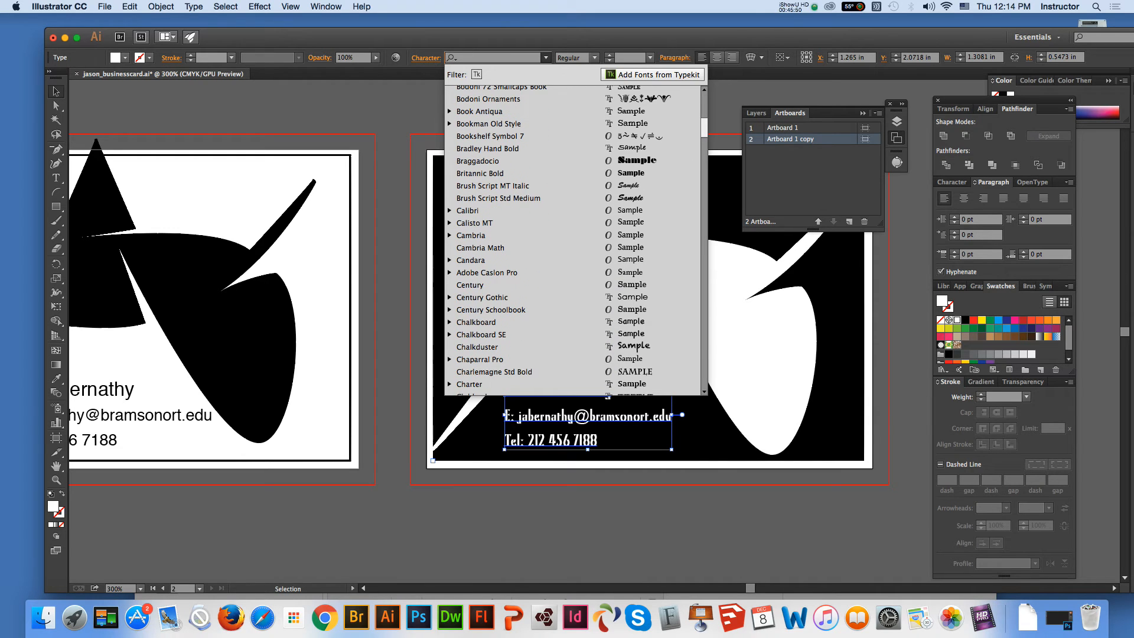
scroll(624, 212, "down", 3)
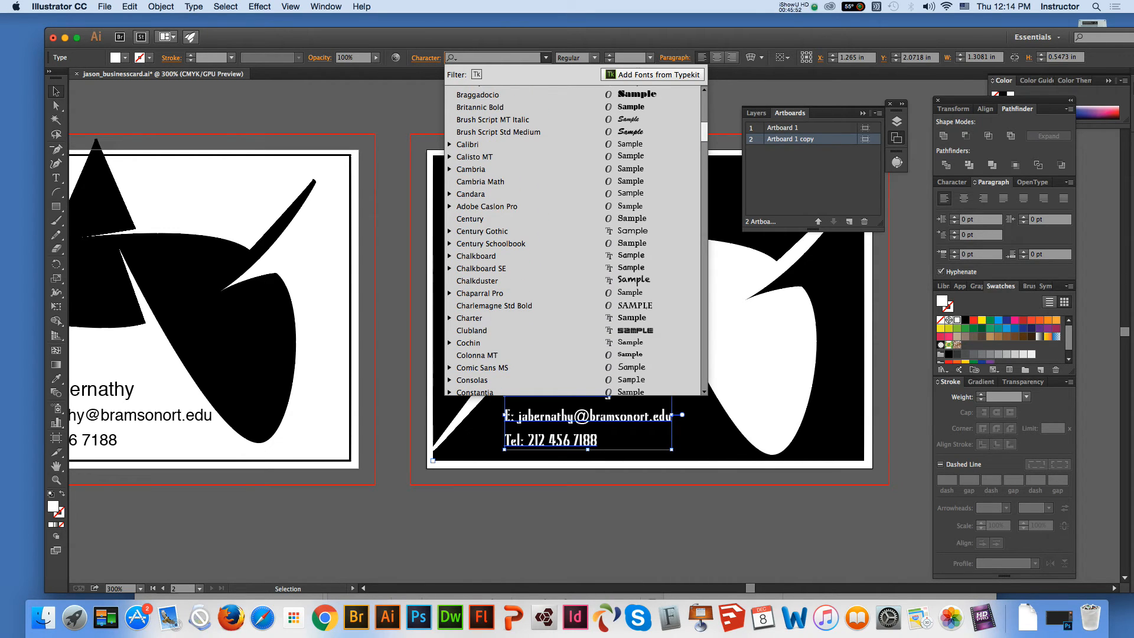
scroll(624, 249, "down", 1)
left_click(624, 275)
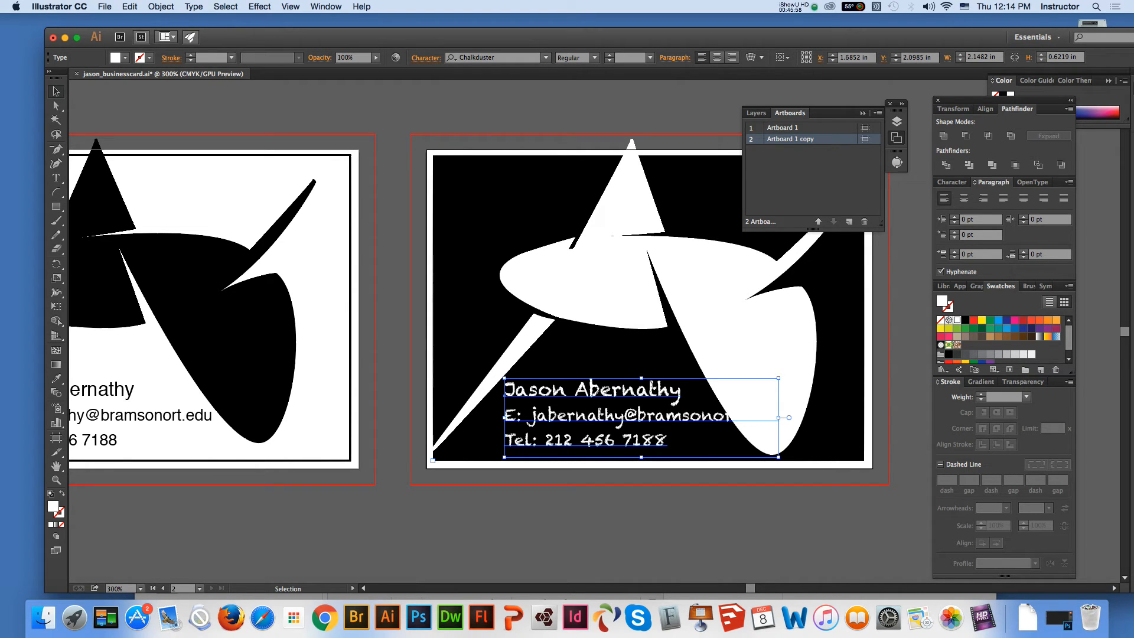
Scale the white logo down to about 2.08 by 1.56 in and place it inside the black rectangle, above the contact text
left_click(738, 336)
left_click_drag(825, 483, 694, 358)
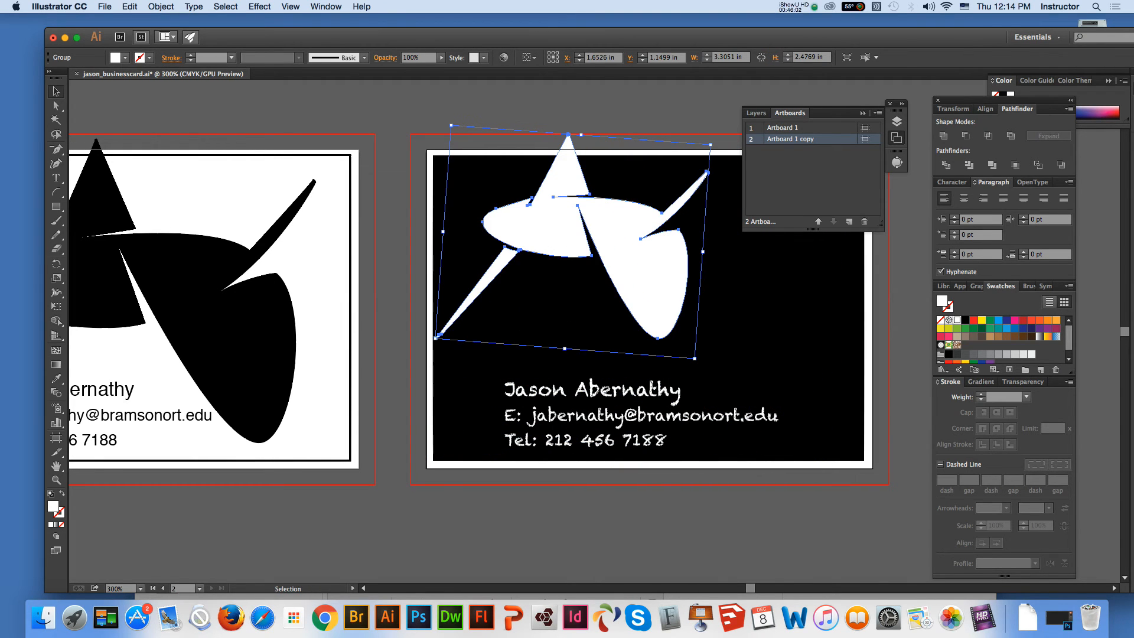
left_click_drag(649, 283, 650, 307)
left_click_drag(694, 381, 686, 374)
Centre-align the white contact text and move the block slightly up and right, beneath the logo
left_click(662, 417)
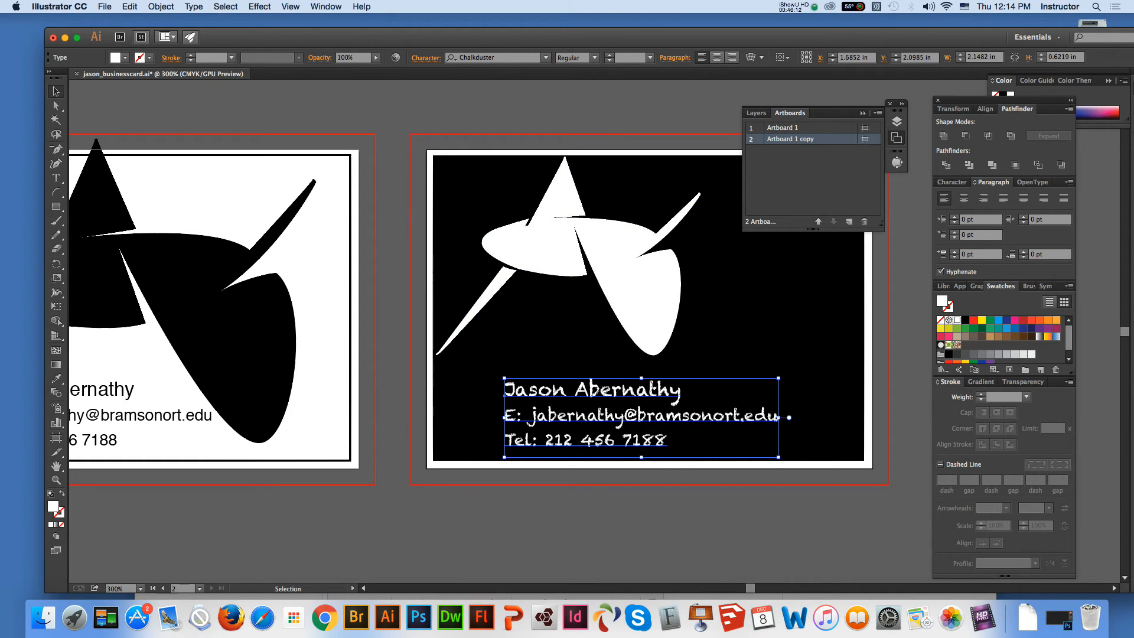
left_click(716, 57)
left_click_drag(424, 383, 576, 372)
left_click(389, 203)
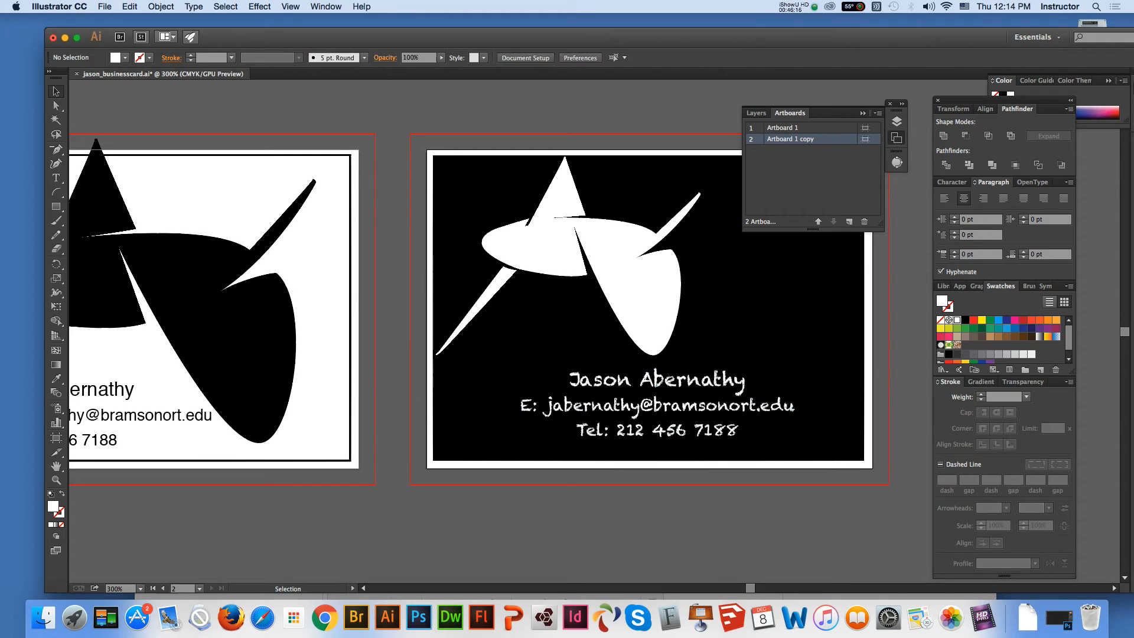
Collapse the Artboards panel and nudge the white logo left until its lower tip meets the black rectangle's left edge
left_click(657, 378)
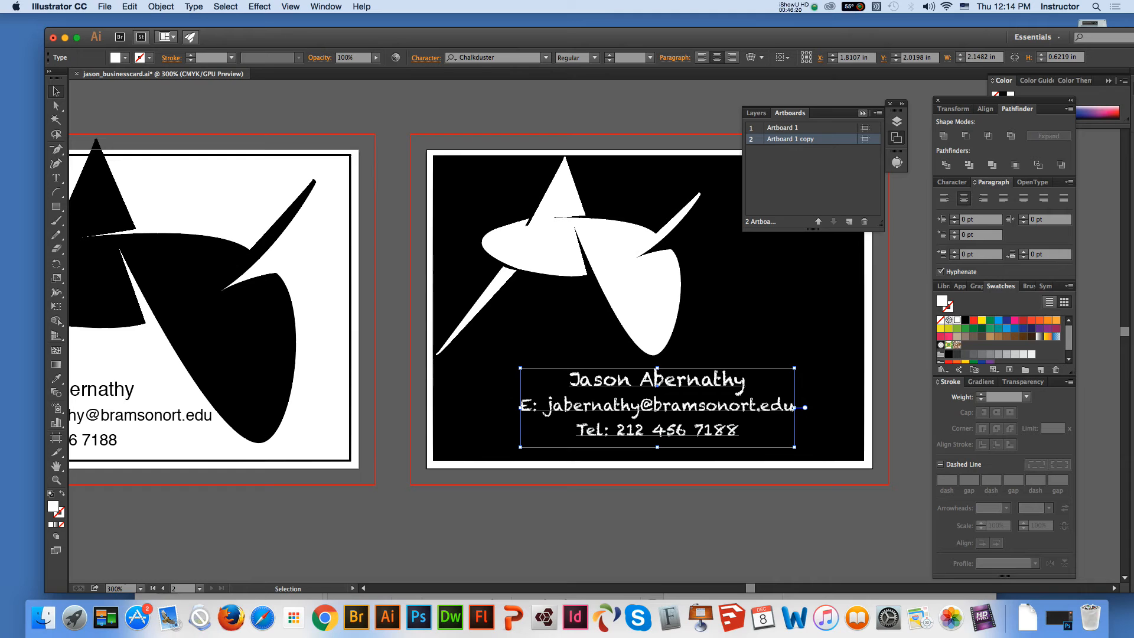
left_click(863, 113)
left_click(555, 248)
left_click_drag(555, 248, 549, 249)
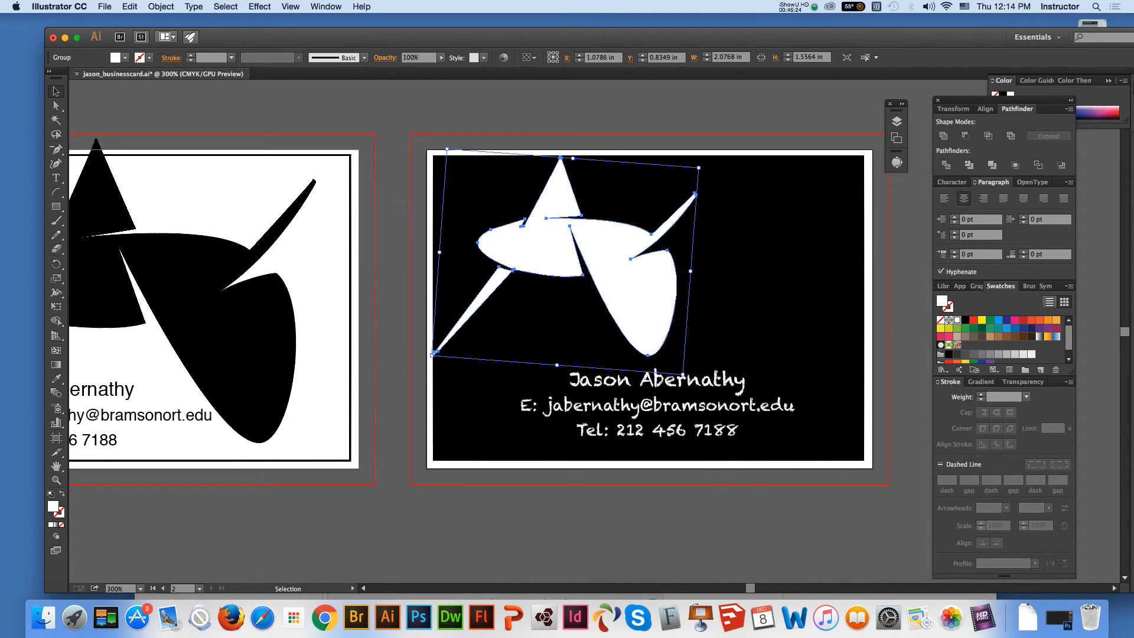
key("super+shift+a")
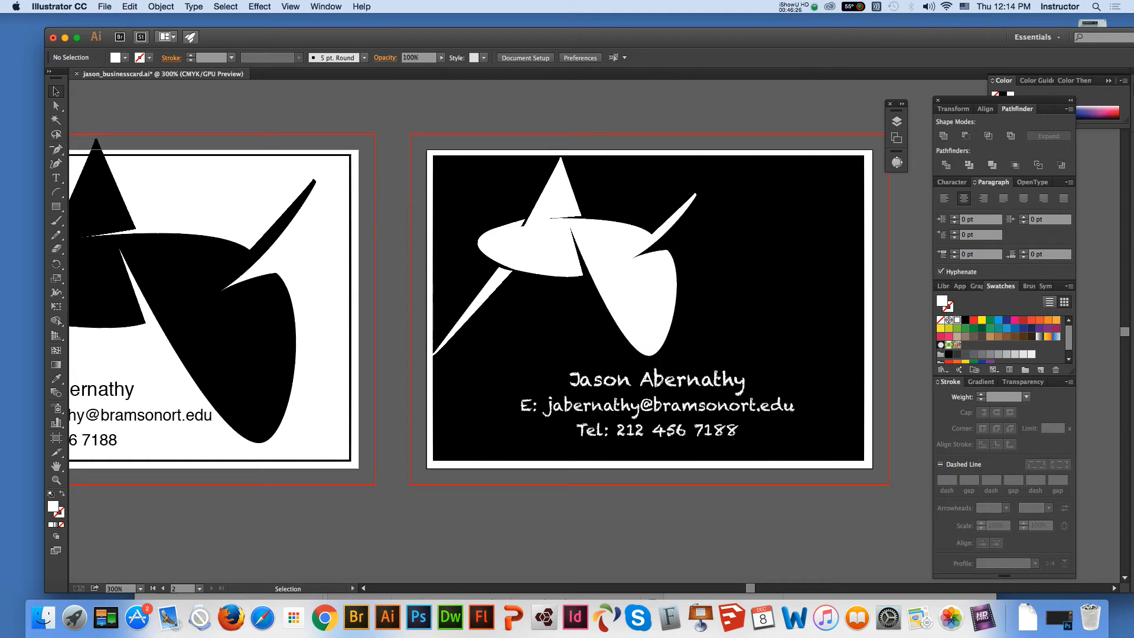
Reopen the Artboards panel and duplicate Artboard 1 copy with its artwork as a third artboard
key("space")
left_click_drag(649, 296, 475, 312)
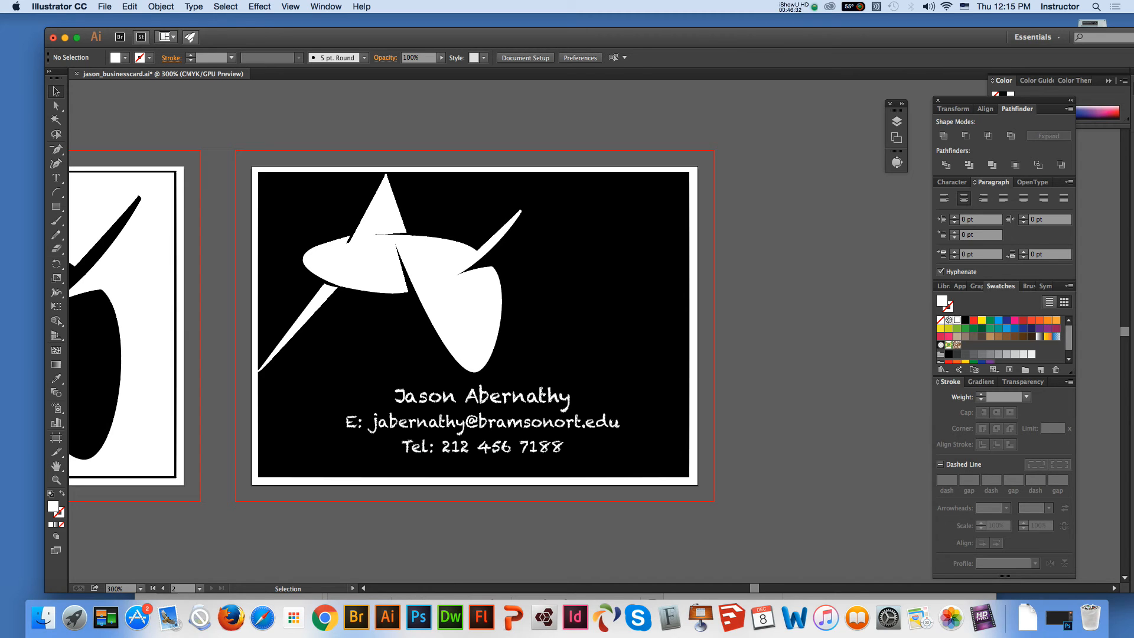
left_click(581, 307)
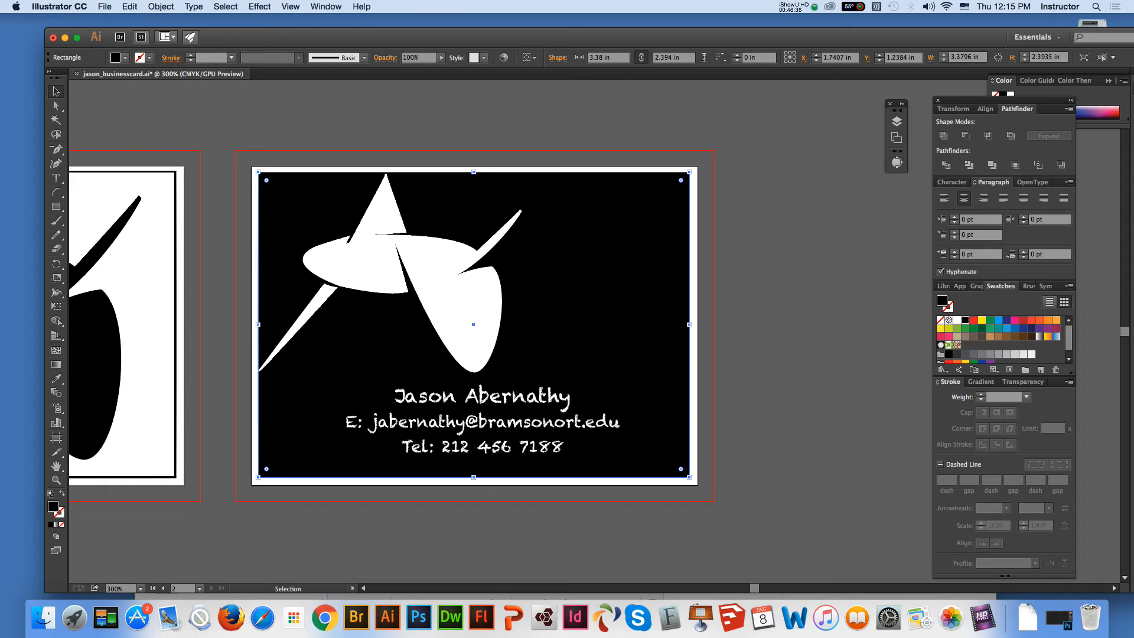
key("super+shift+a")
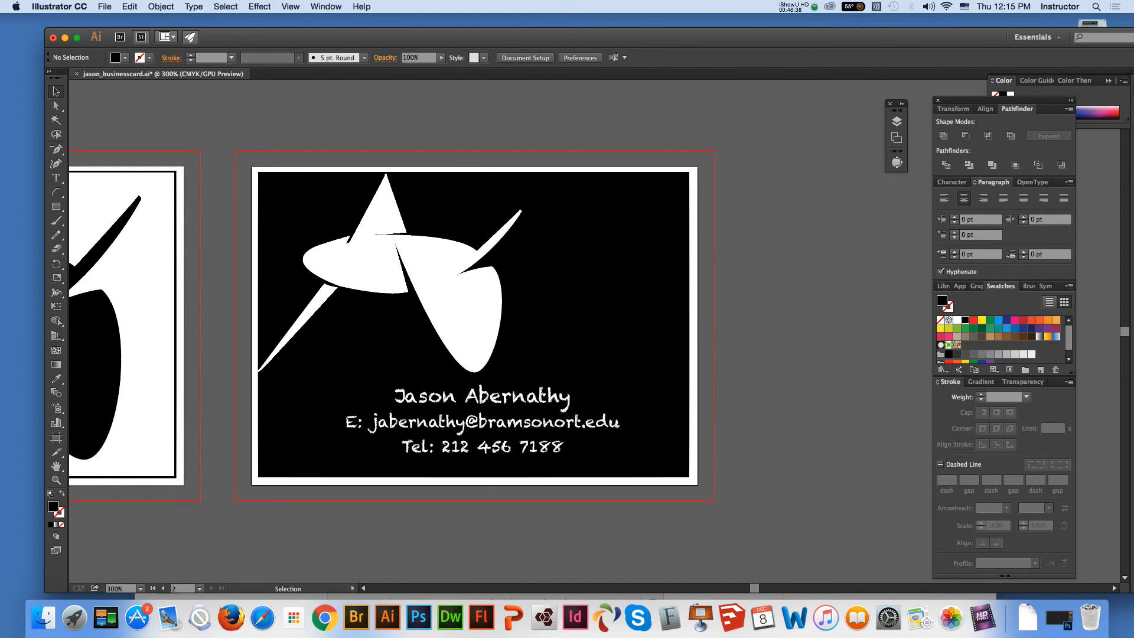
left_click(326, 7)
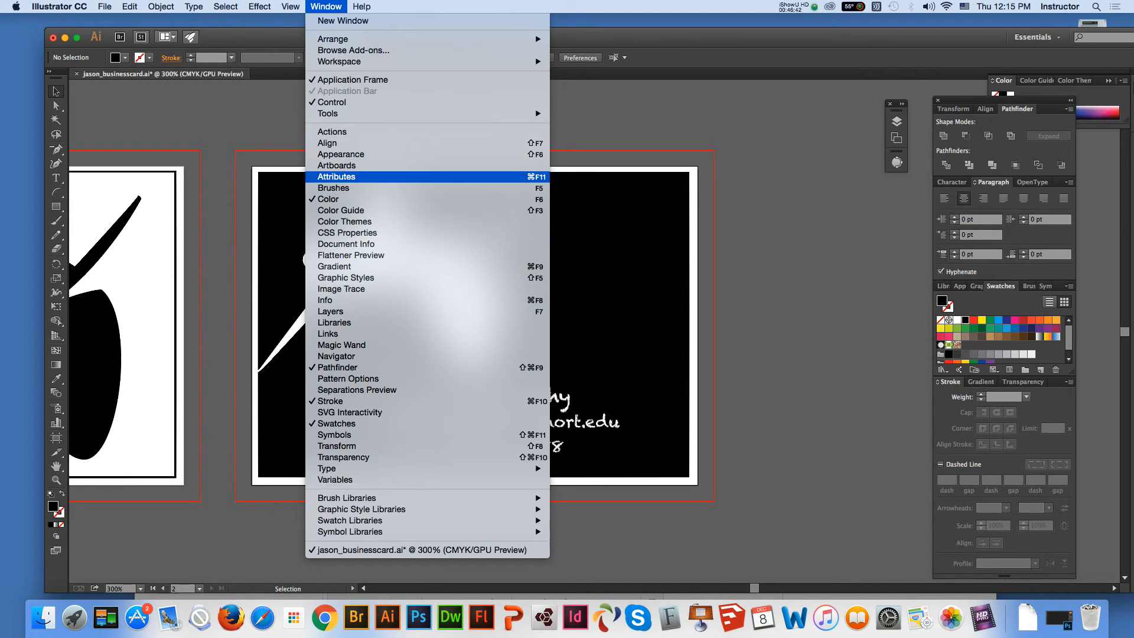
left_click(337, 166)
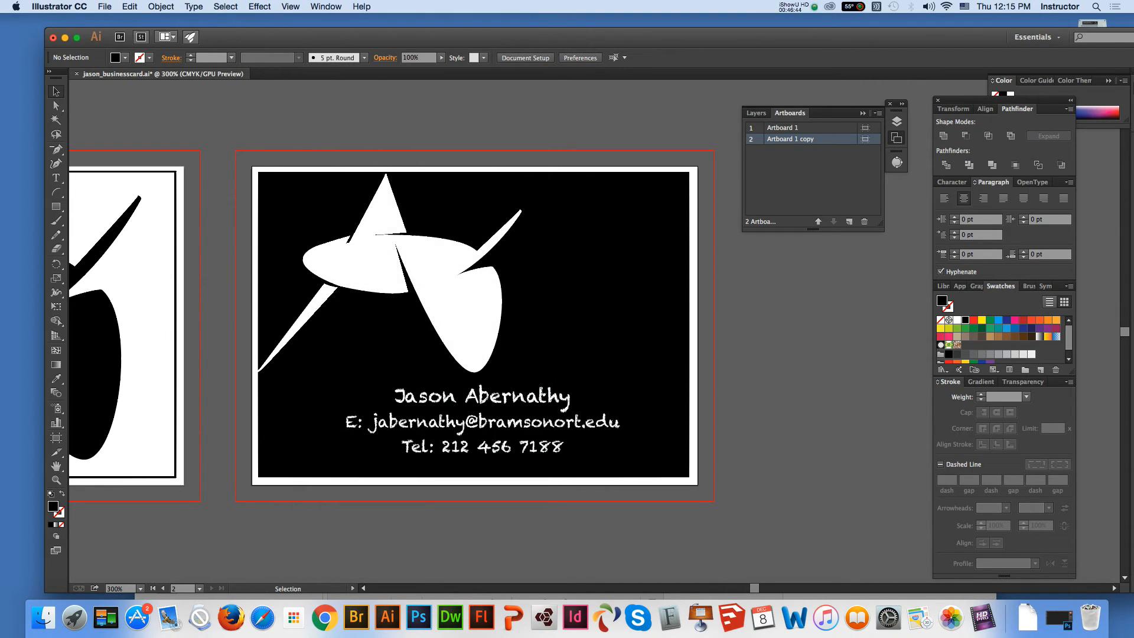
left_click(878, 113)
left_click(932, 125)
Move the third card's logo slightly down and left, and rotate it counter-clockwise so its long tail points steeply downward
left_click(57, 466)
left_click_drag(531, 331, 316, 330)
key("v")
left_click(512, 307)
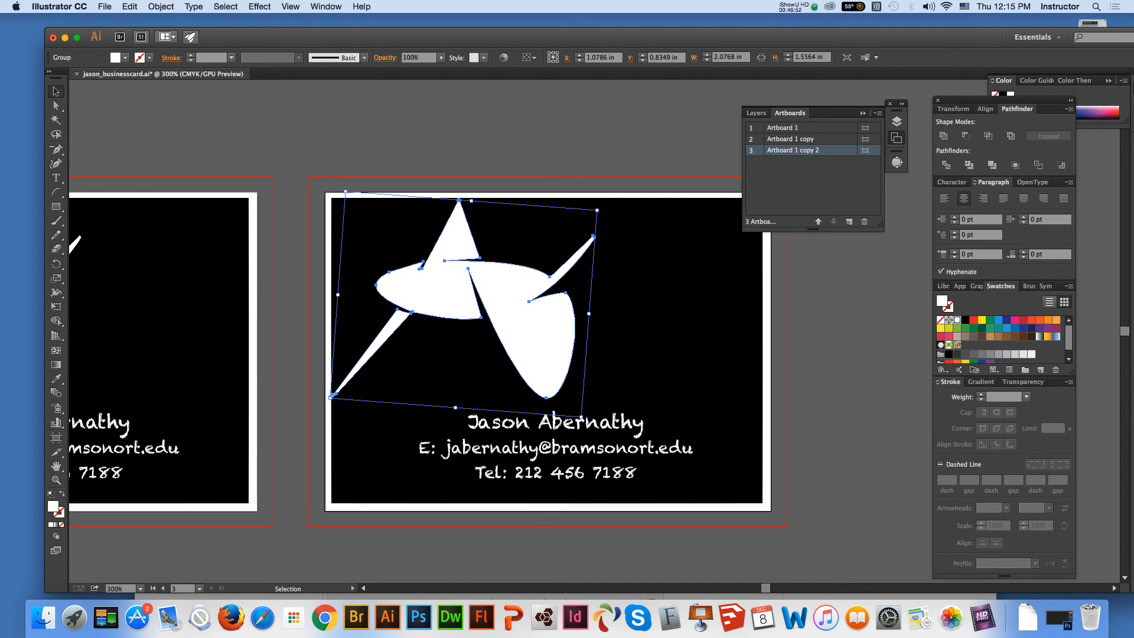
left_click_drag(512, 307, 489, 336)
left_click_drag(305, 428, 367, 475)
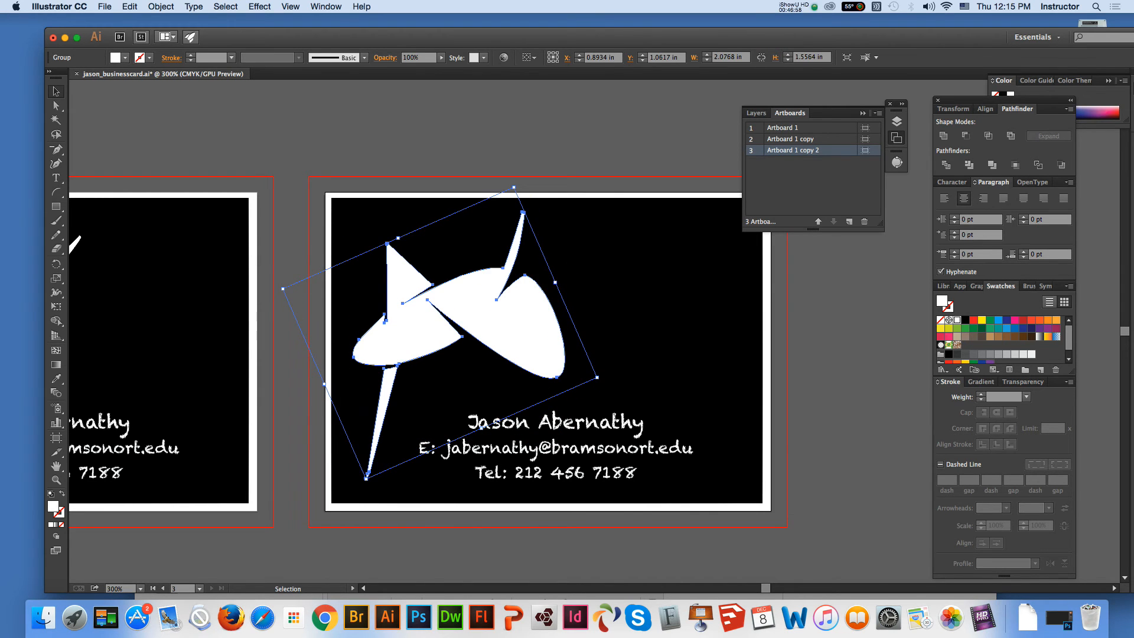
Enlarge the rotated logo to about 2.13 by 2.68 in, spanning from the black rectangle's lower-left area to beyond the card's top edge
left_click_drag(513, 187, 541, 132)
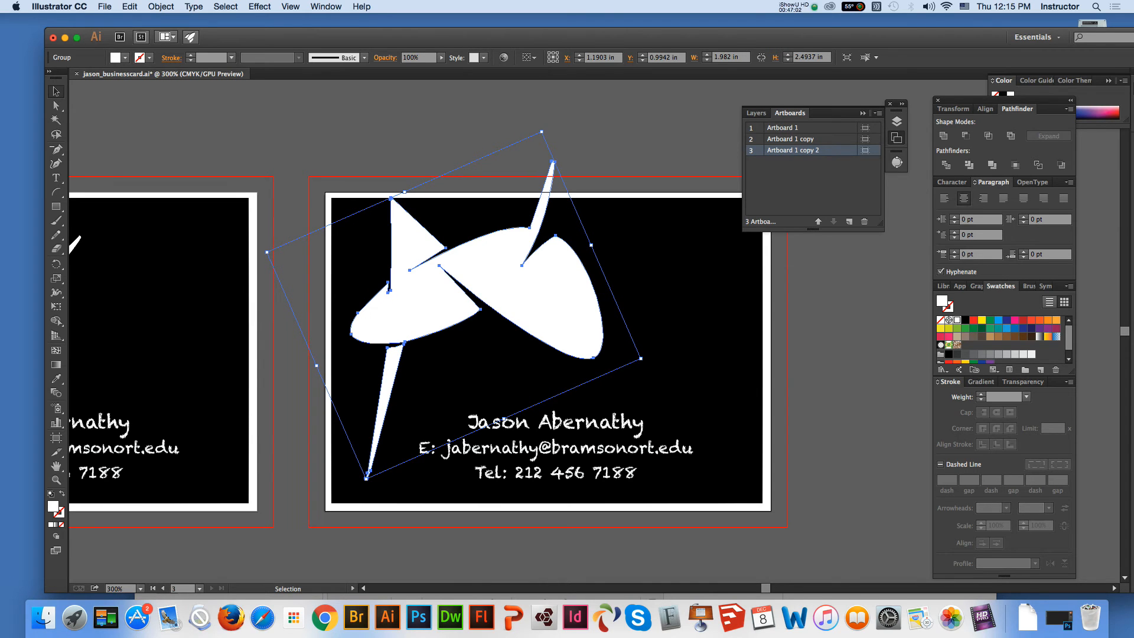
left_click_drag(367, 476, 348, 505)
left_click(425, 396)
left_click(491, 295)
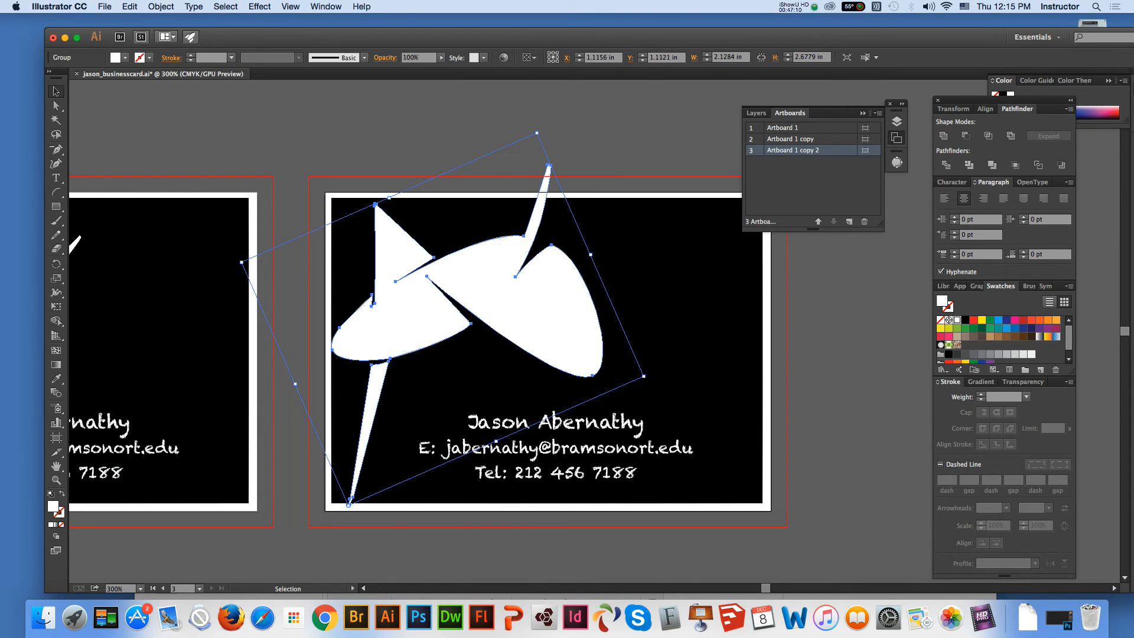
Fill the third card's logo with black and swap its background rectangle's fill and stroke to leave only a black outline
left_click(965, 320)
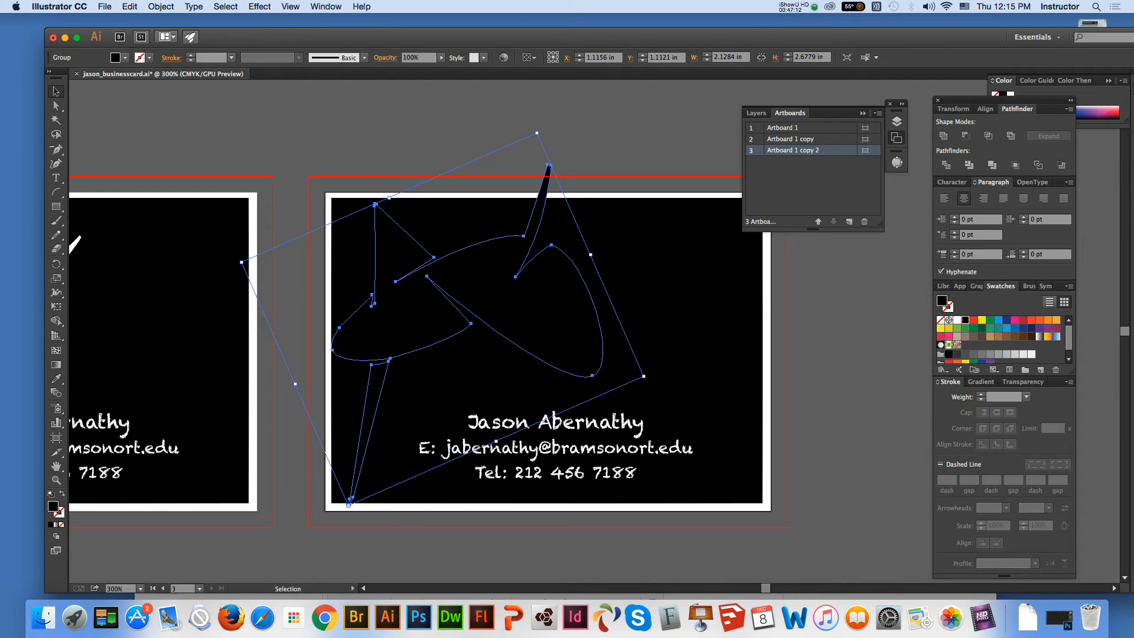
left_click(673, 322)
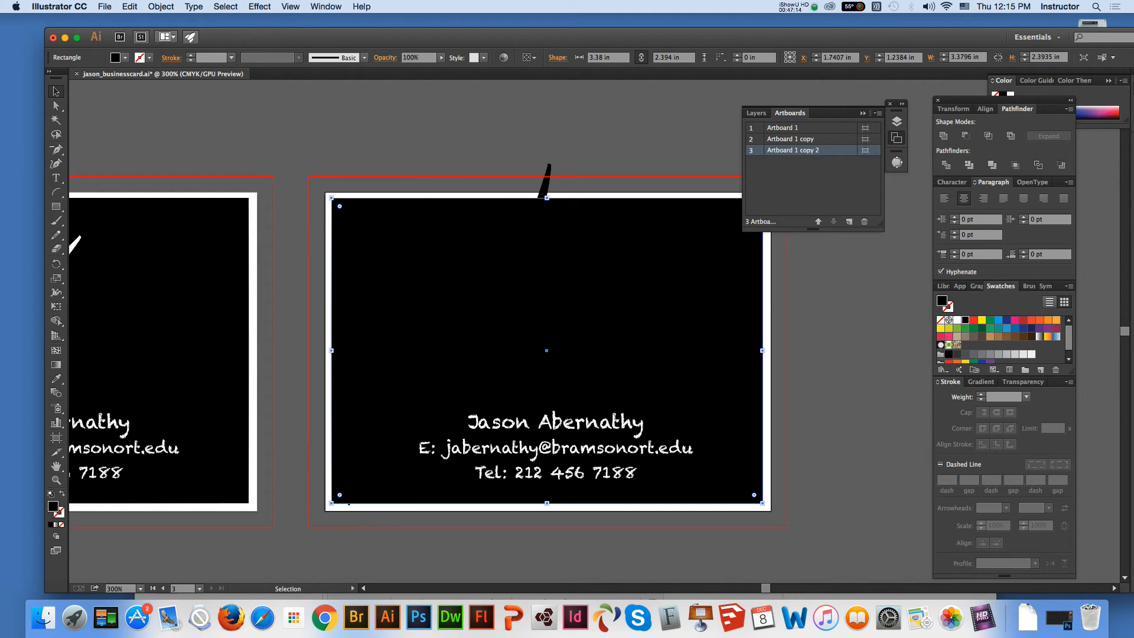
key("shift+x")
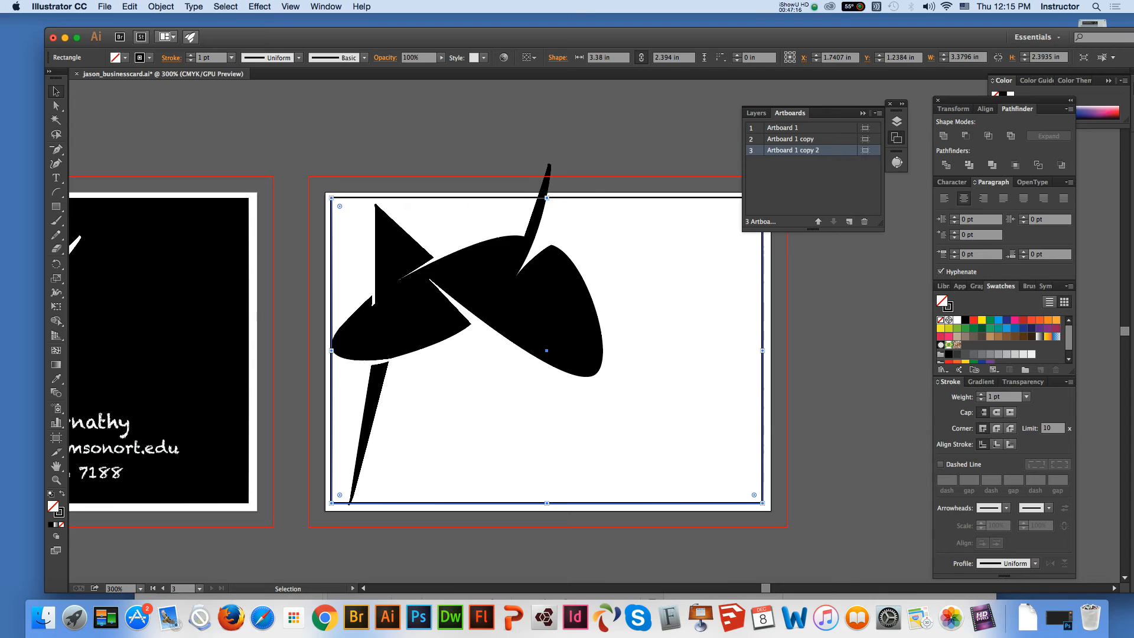
Enlarge the third card's outline rectangle to the artboard edges, about 3.51 by 2.52 in
left_click_drag(331, 197, 324, 192)
left_click_drag(762, 503, 772, 513)
left_click(824, 461)
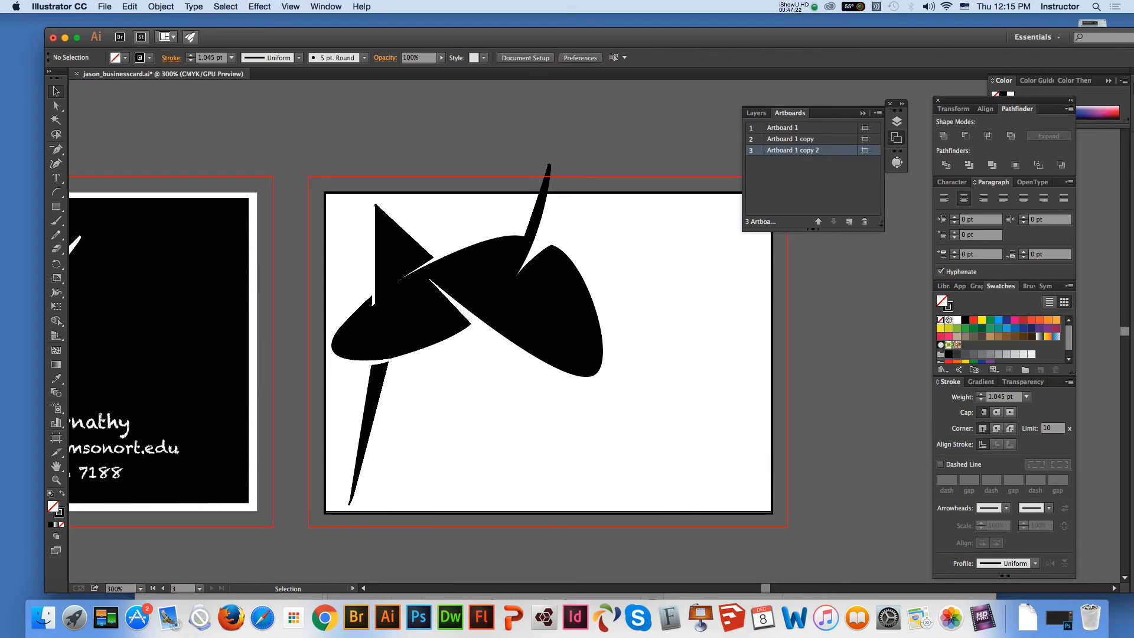
Fill the third card's contact text with black and place it left-aligned in the card's lower-right area
left_click(567, 447)
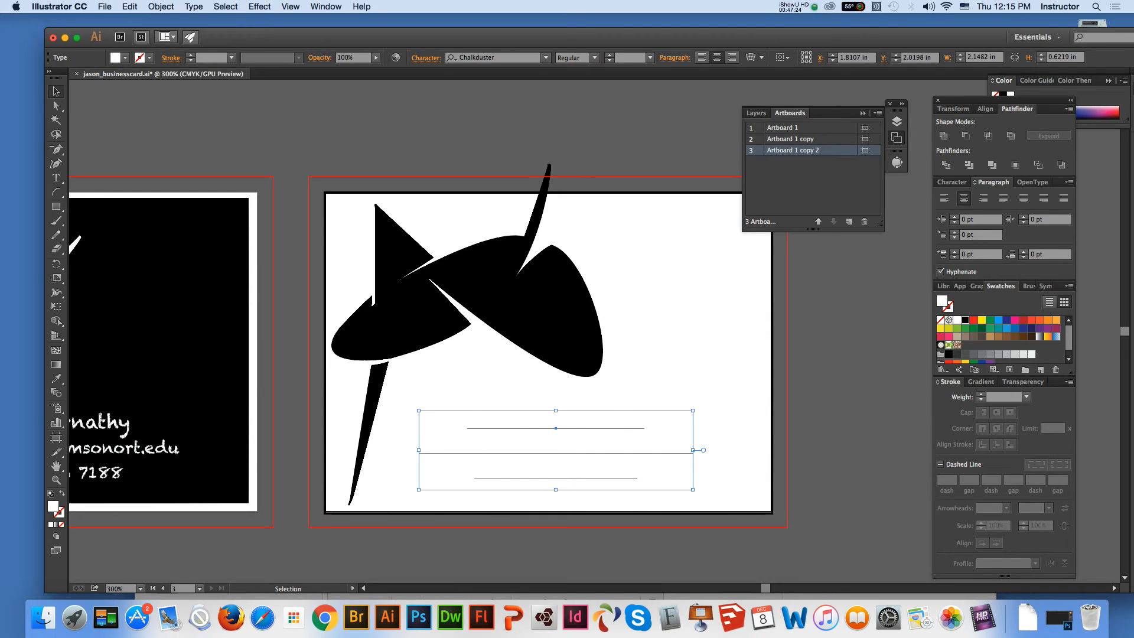
left_click(965, 319)
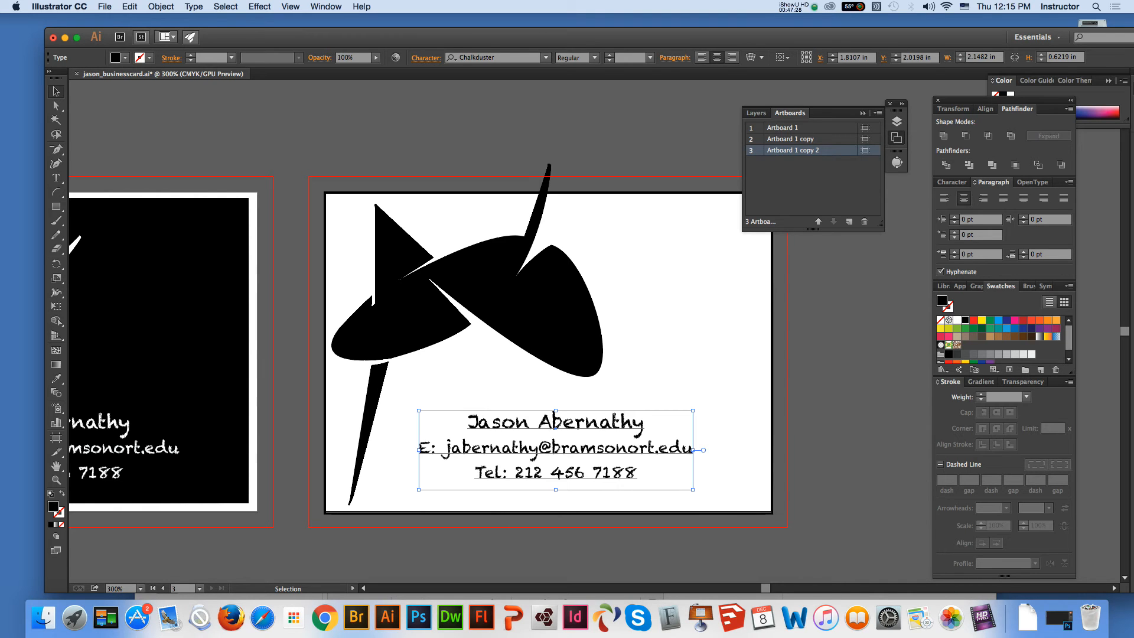
left_click(701, 57)
left_click_drag(649, 448, 571, 446)
Try the Birch Std font on the third card's contact text and undo it
left_click(545, 58)
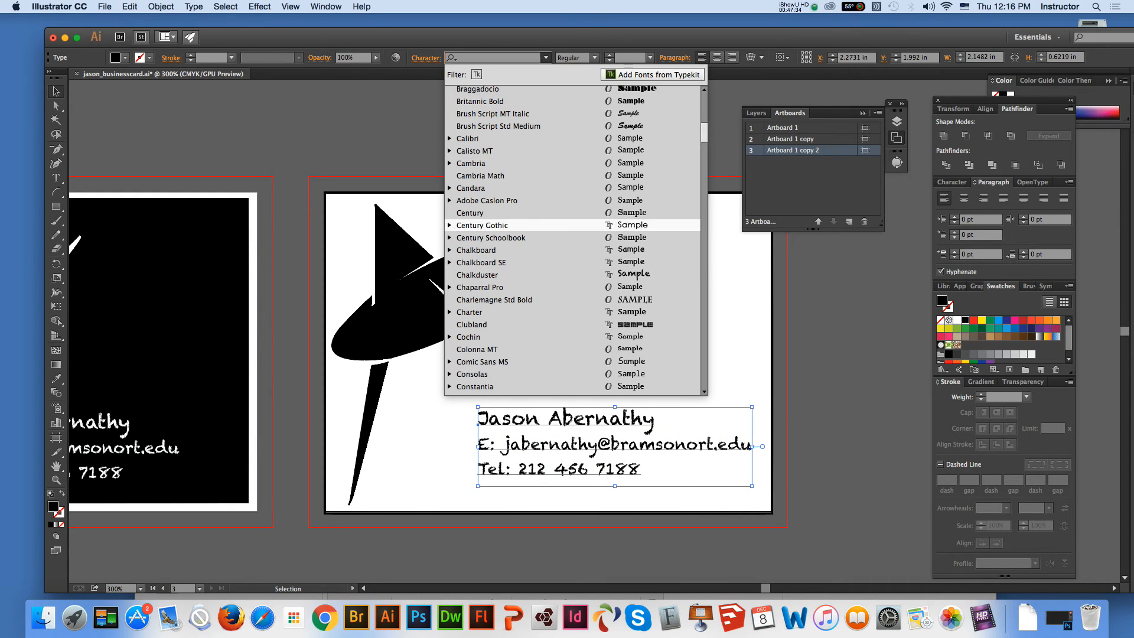
scroll(532, 138, "up", 5)
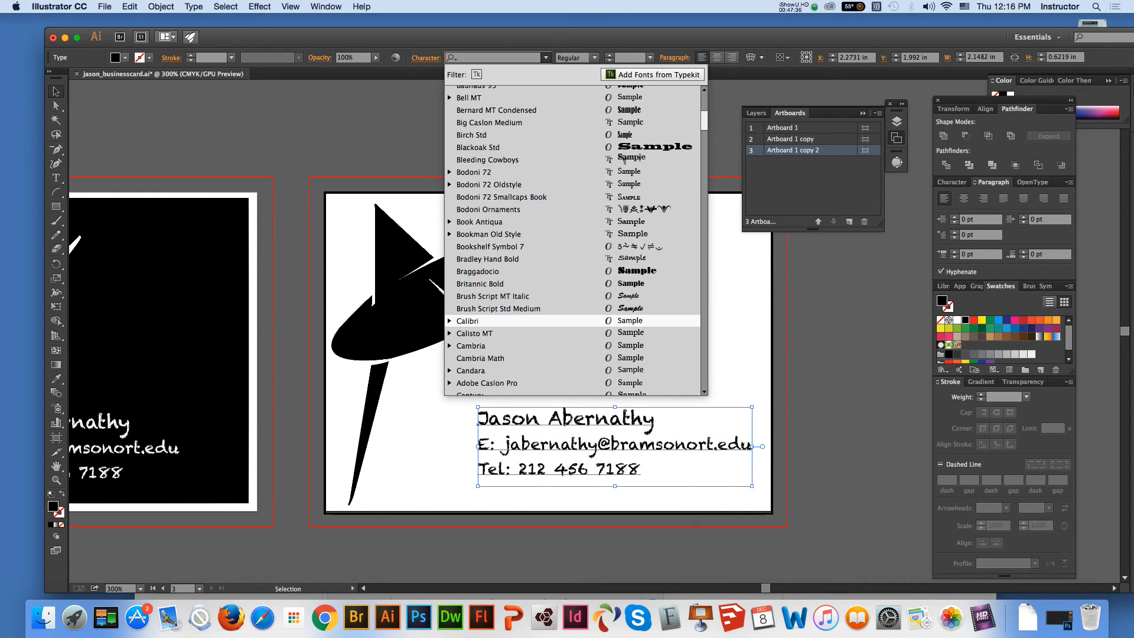
left_click(472, 135)
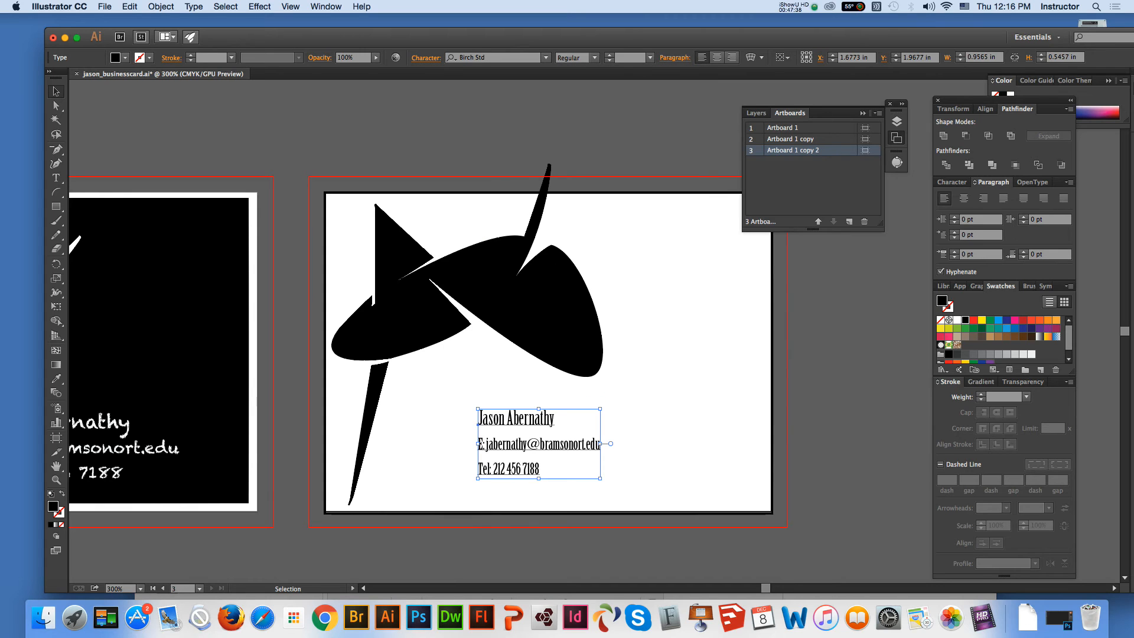
key("super+z")
Set the third card's contact text in Georgia and enlarge the text block to about 2.08 by 0.66 in
left_click(502, 58)
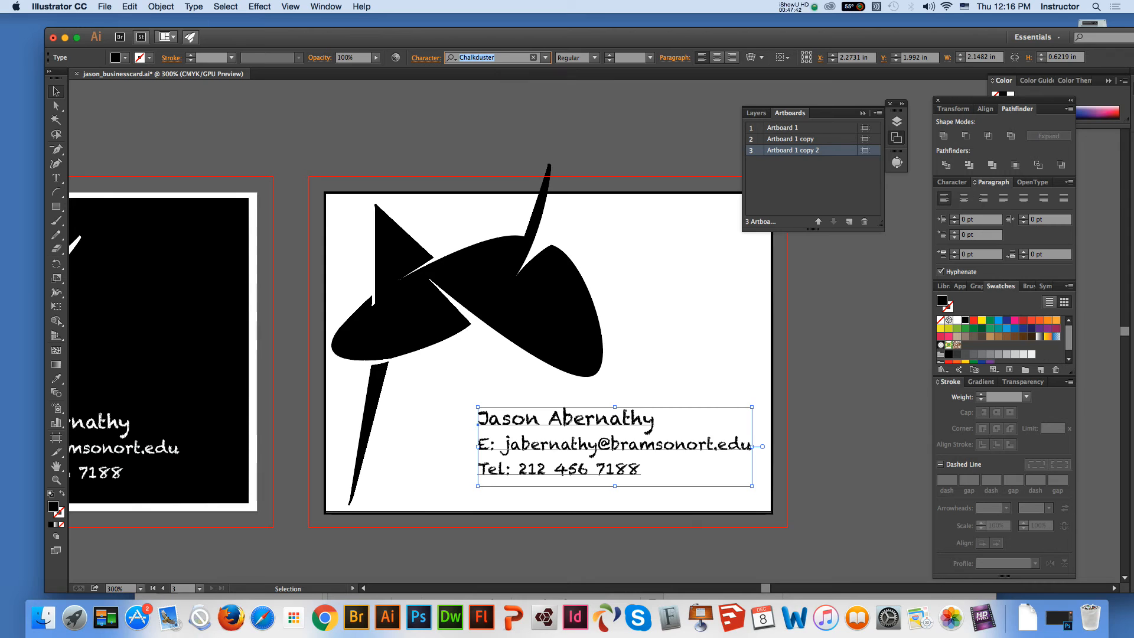
type("ge")
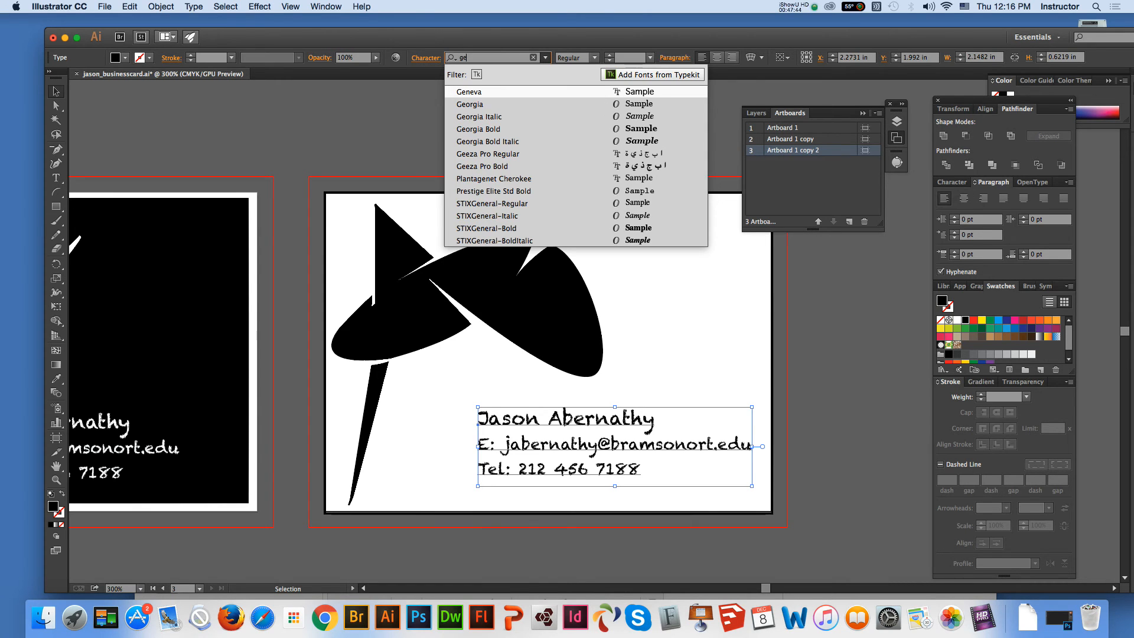
key("Down")
key("Down")
key("Down")
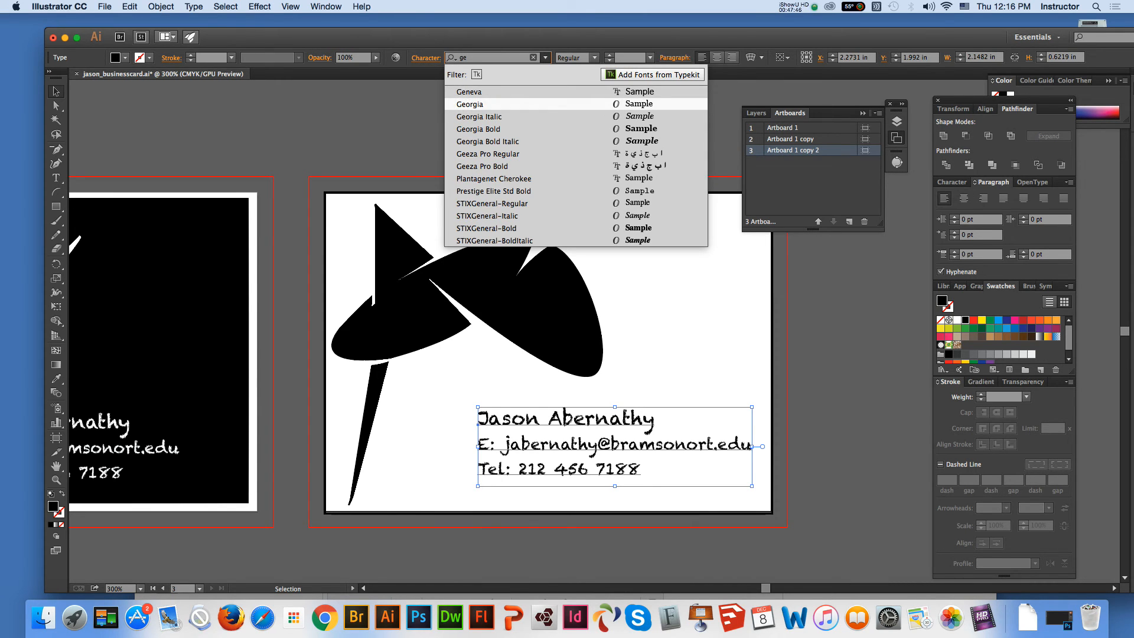
key("Up")
key("Up")
key("Return")
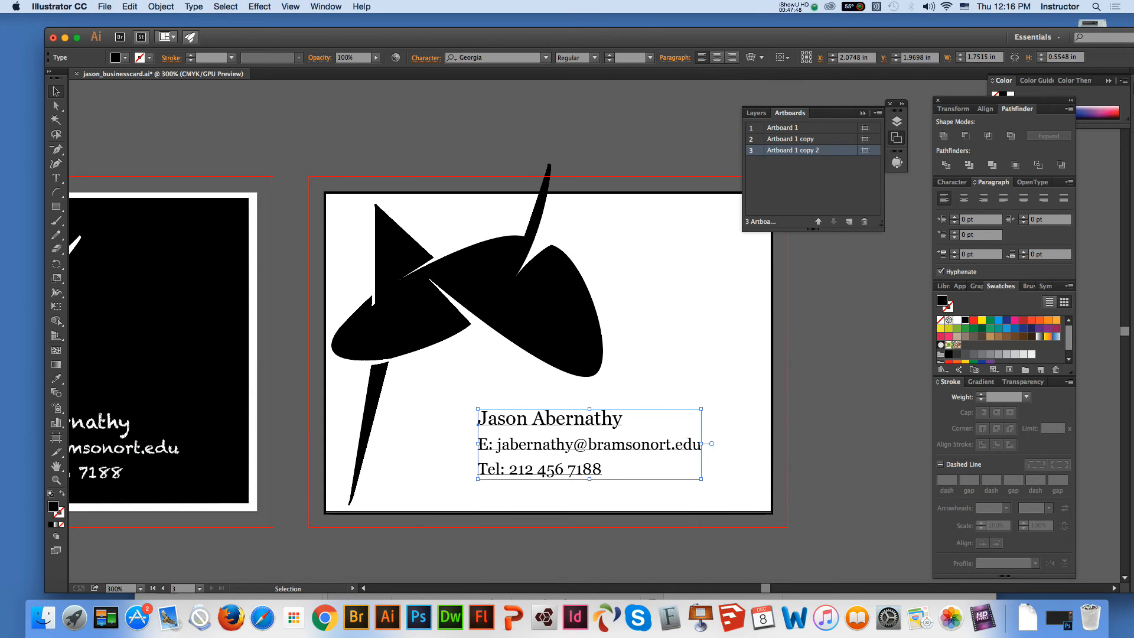
left_click_drag(700, 479, 743, 492)
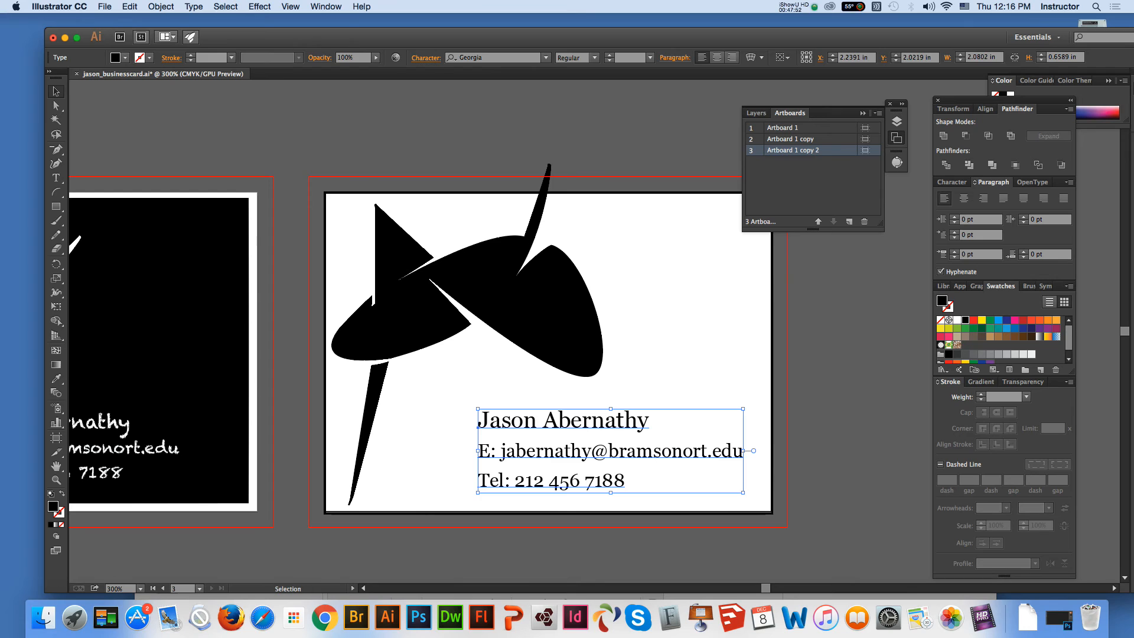
key("super+shift+a")
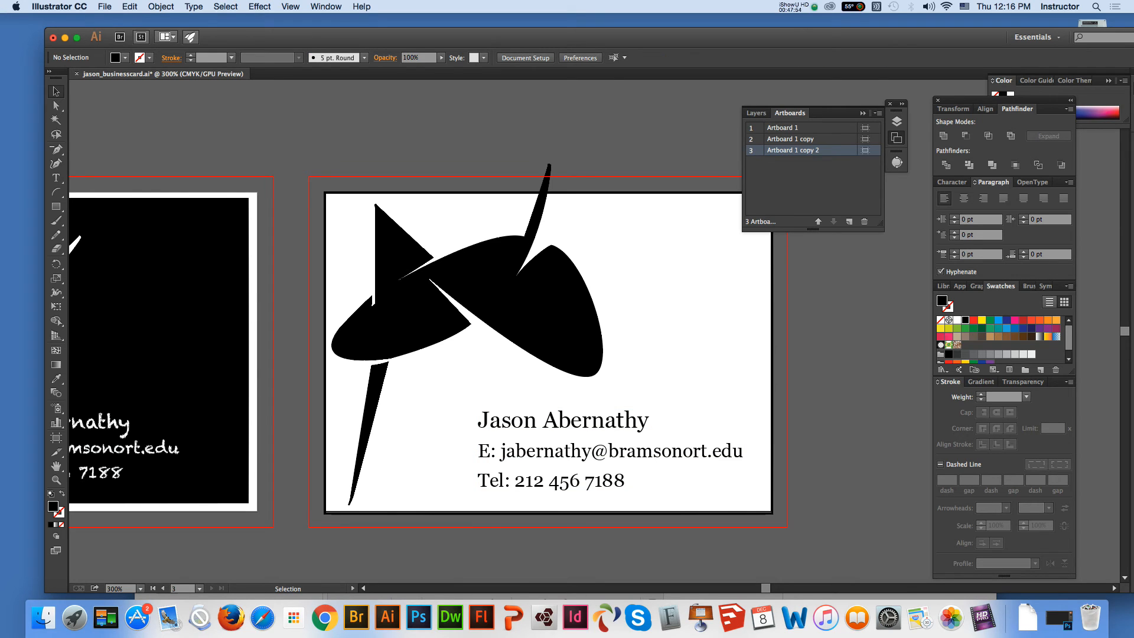
Duplicate the third card's artboard with its artwork and fill the new fourth card's logo with dark navy blue
left_click(878, 113)
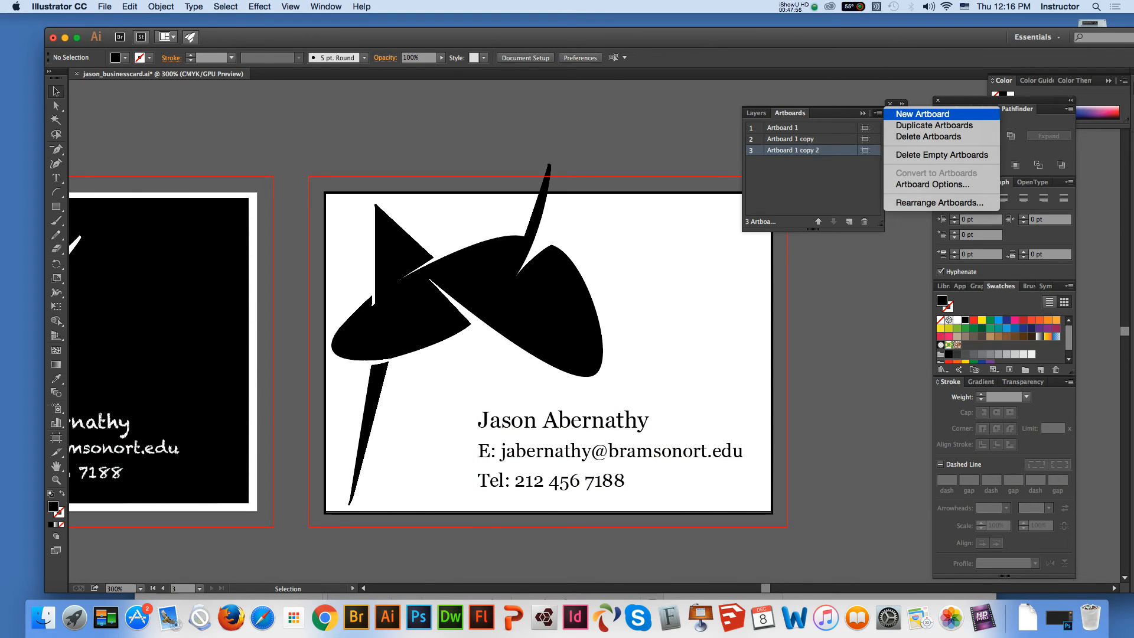
left_click(933, 124)
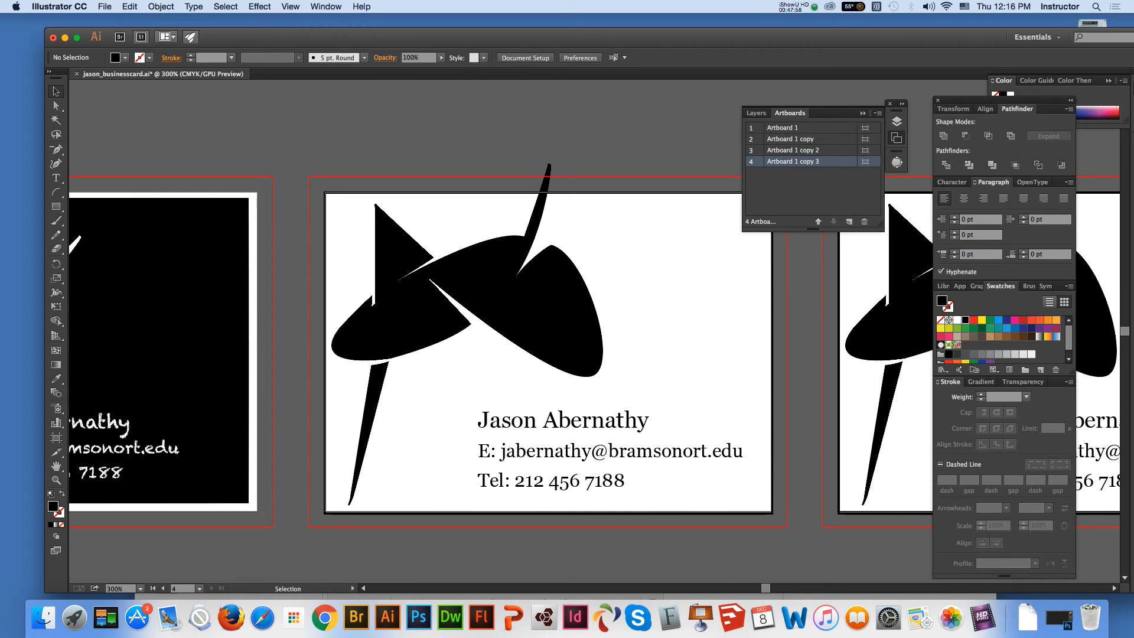
left_click(56, 466)
left_click_drag(697, 354, 193, 368)
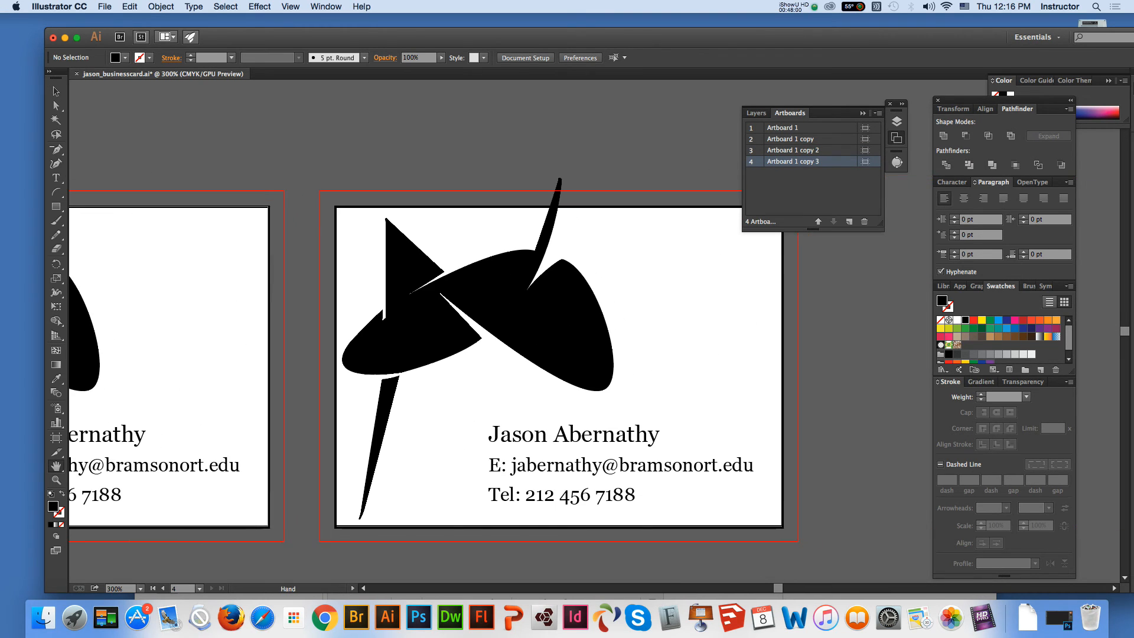
left_click(56, 91)
left_click(417, 330)
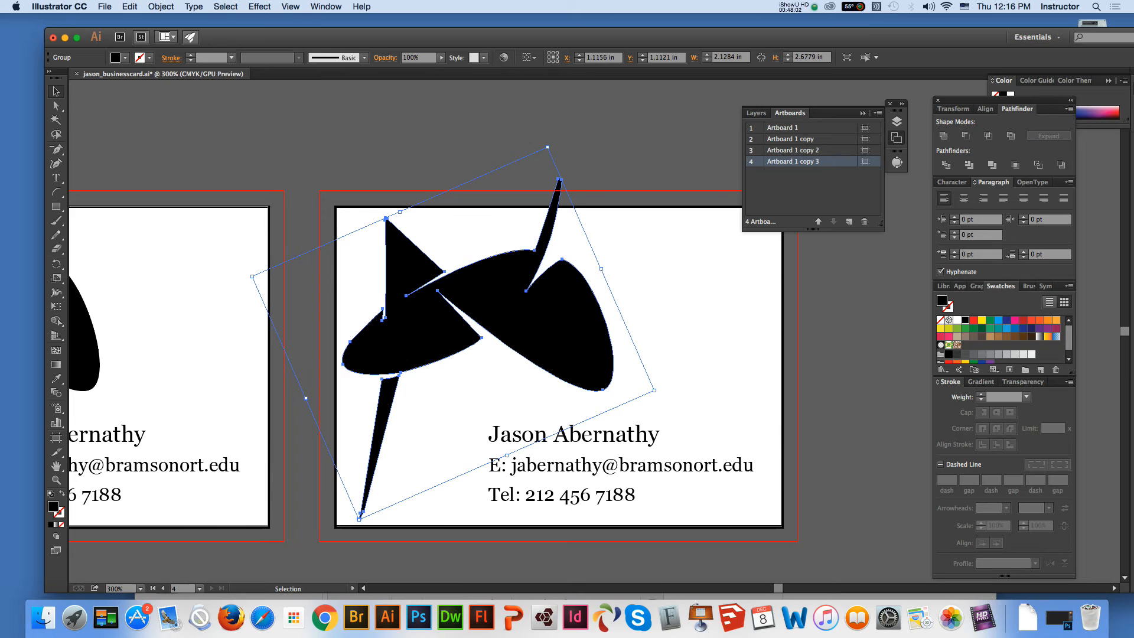
left_click_drag(1068, 338, 1068, 338)
left_click(1031, 328)
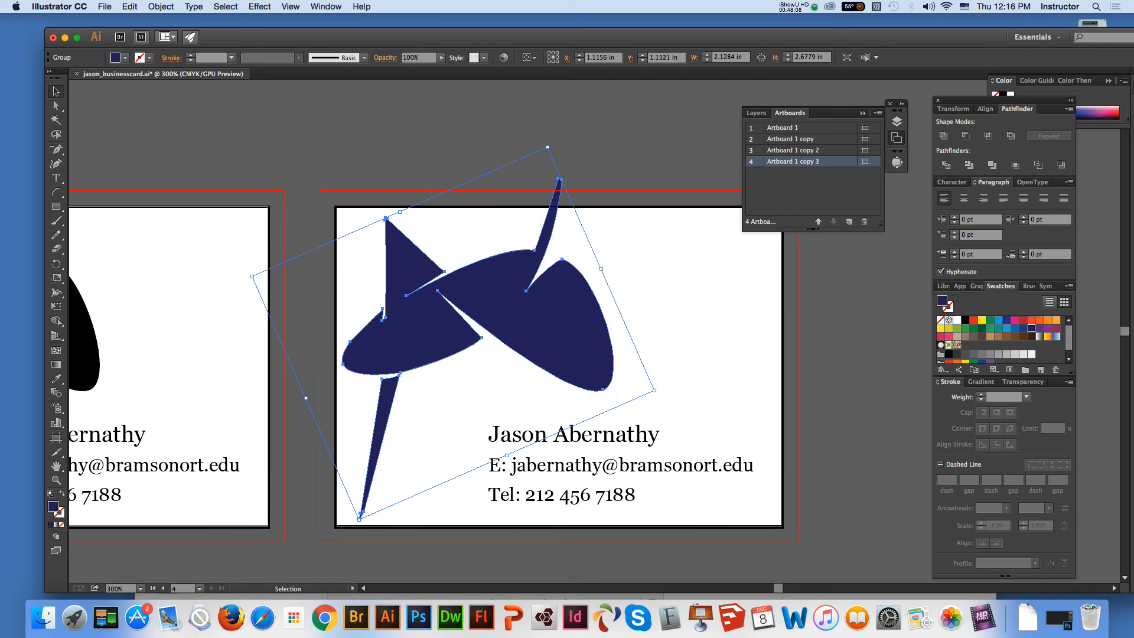
Change the stroke of the fourth card's outline rectangle to dark navy blue, leaving its fill empty
left_click(783, 334)
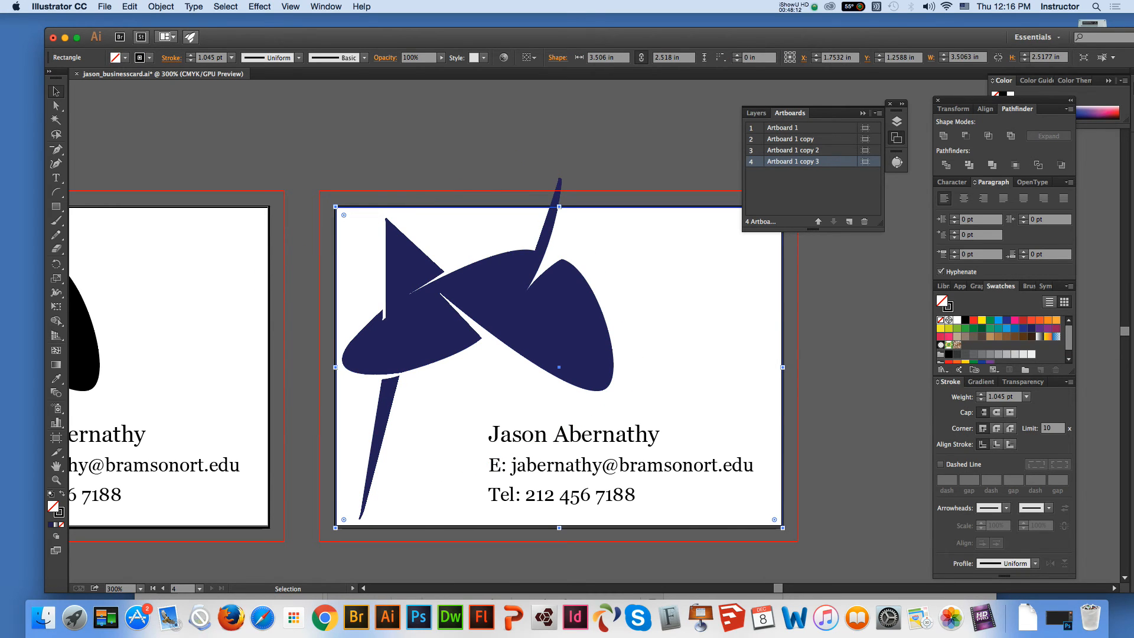
left_click(1031, 328)
key("super+z")
key("x")
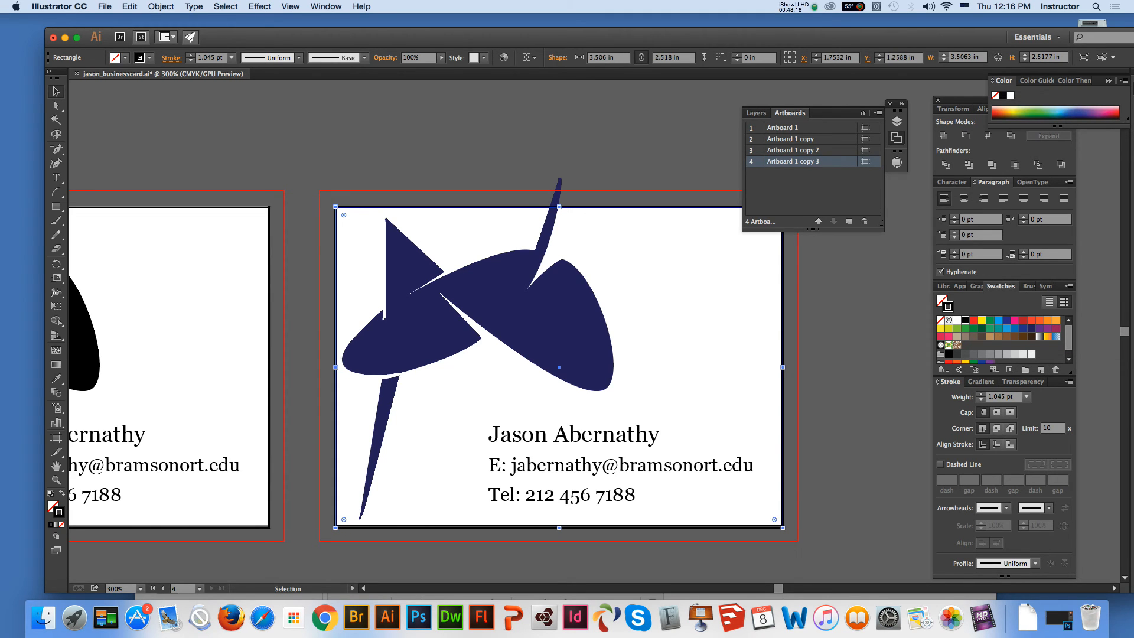
left_click(1022, 328)
Give the fourth card's contact text a dark green fill and no stroke
left_click(620, 466)
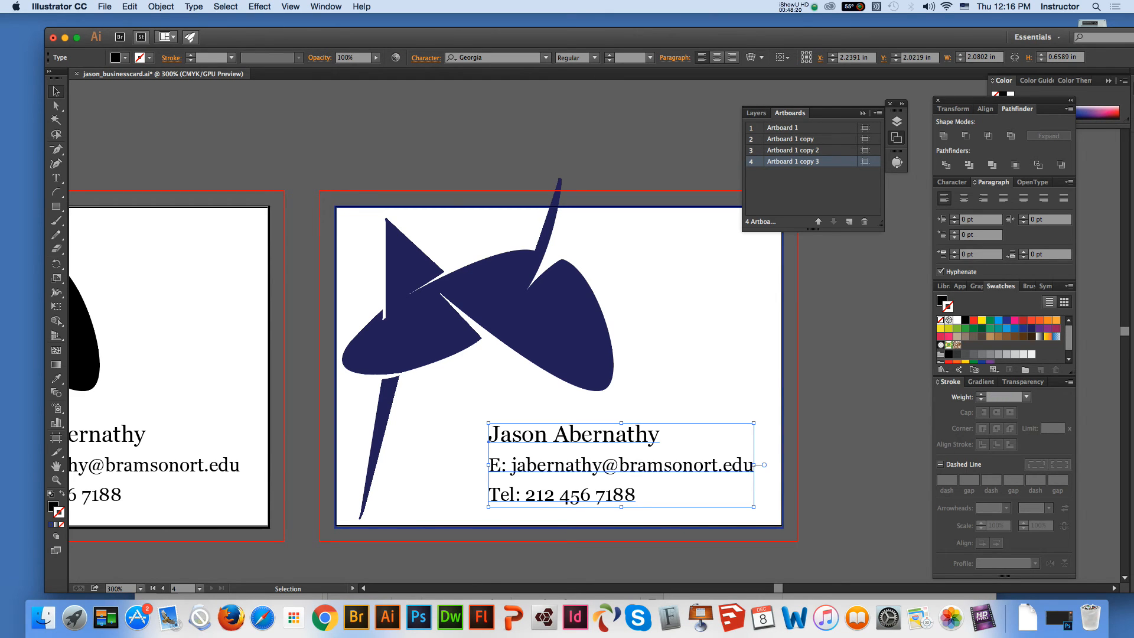
left_click(982, 328)
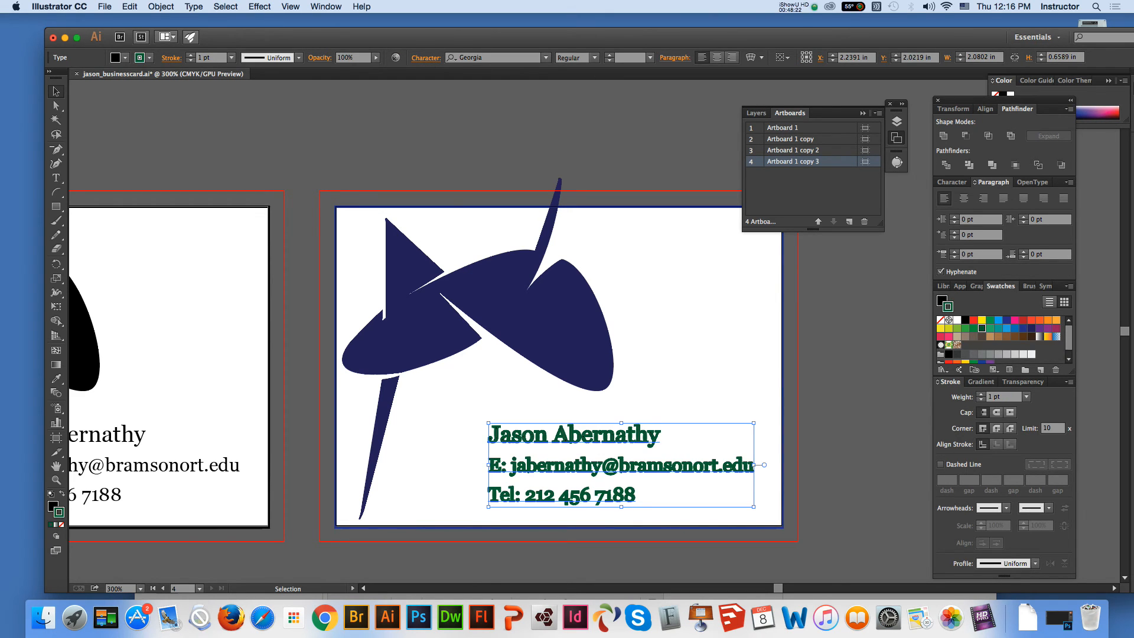
key("shift+x")
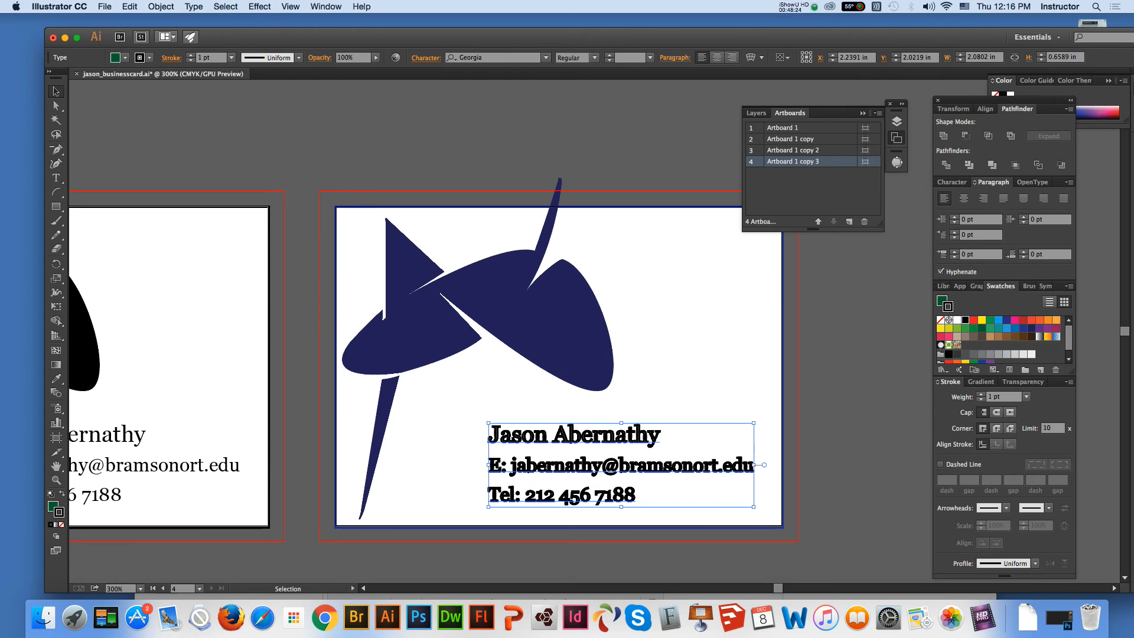
key("slash")
key("super+shift+a")
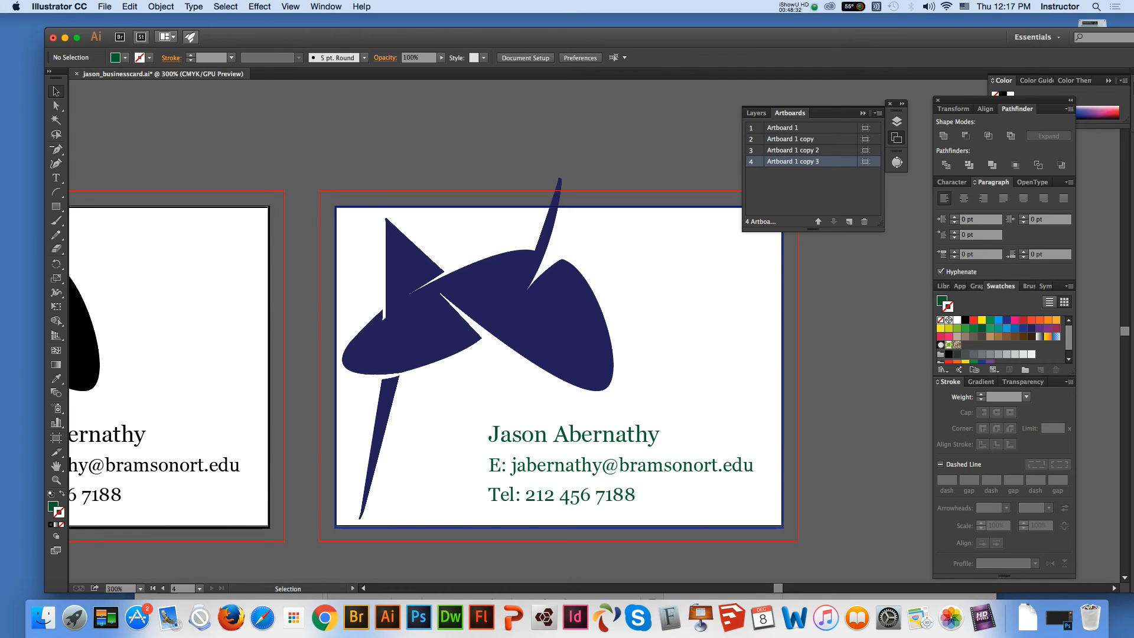
Rotate the fourth card's logo clockwise so its triangular fin points nearly straight up
key("super+1")
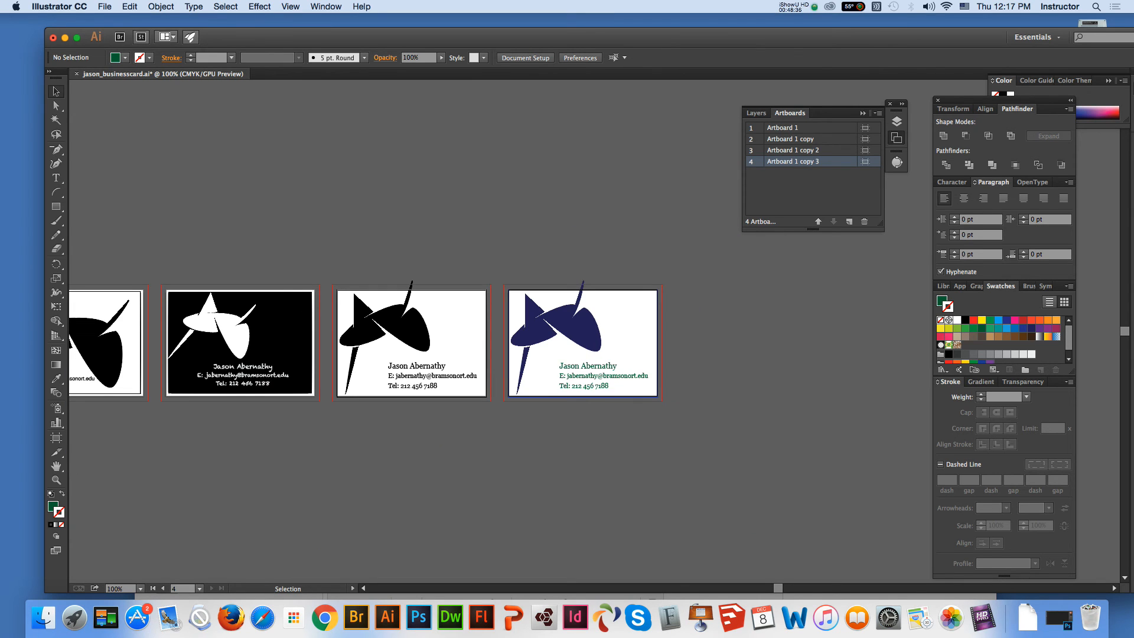
left_click(574, 328)
left_click_drag(582, 267, 603, 285)
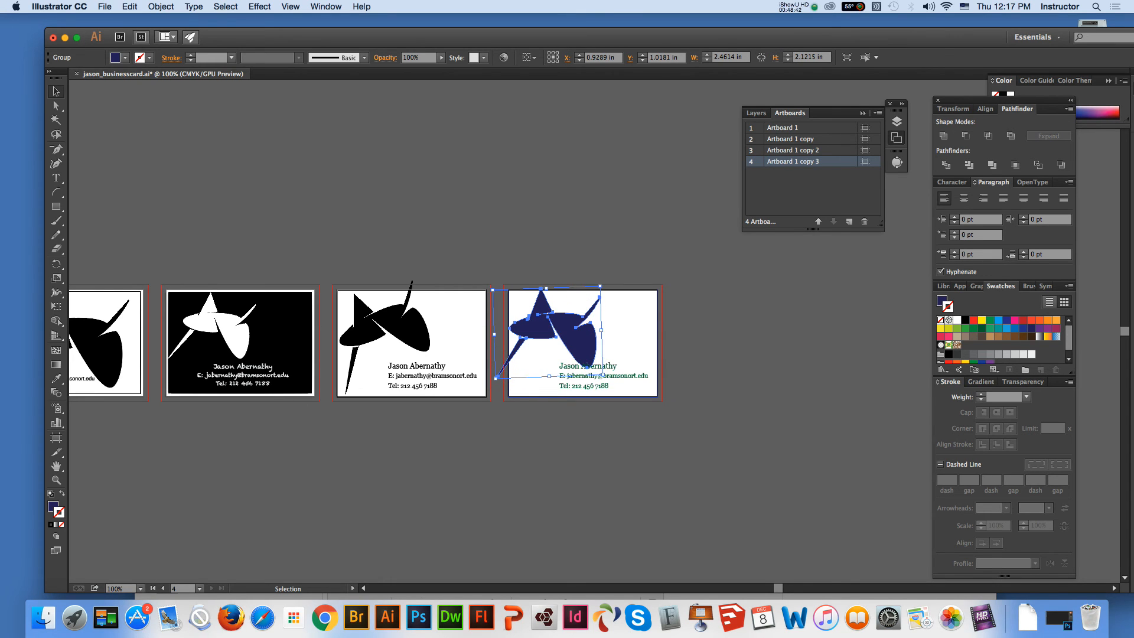
key("shift+super+a")
Draw a dark navy rectangle about 1.64 by 2.76 in over the fourth card's left part and send it to the back
key("m")
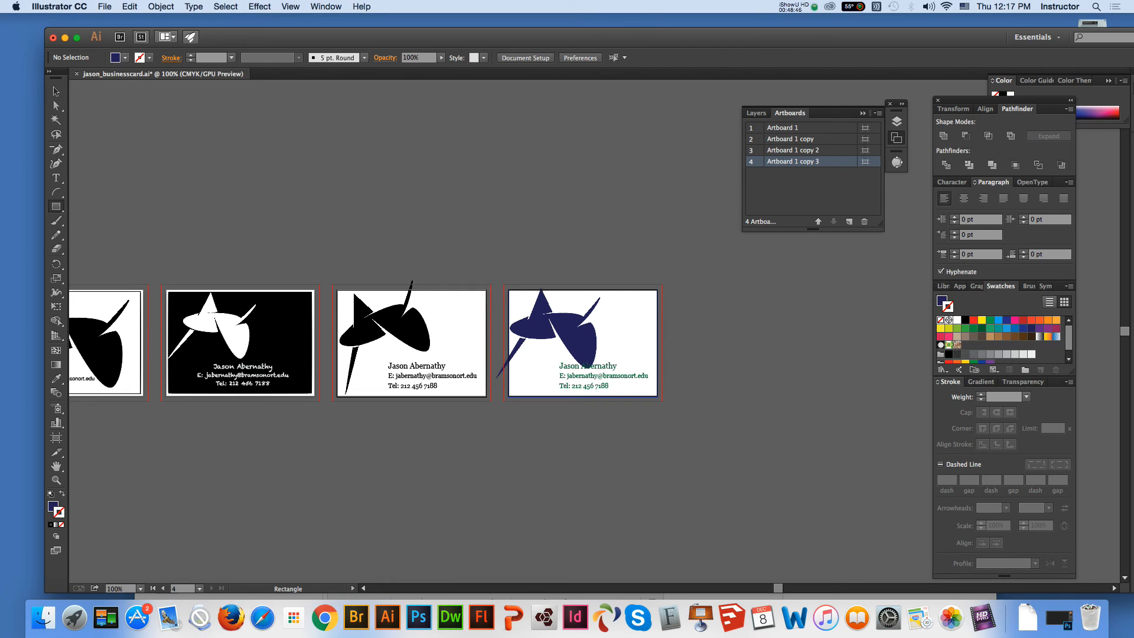
left_click(52, 506)
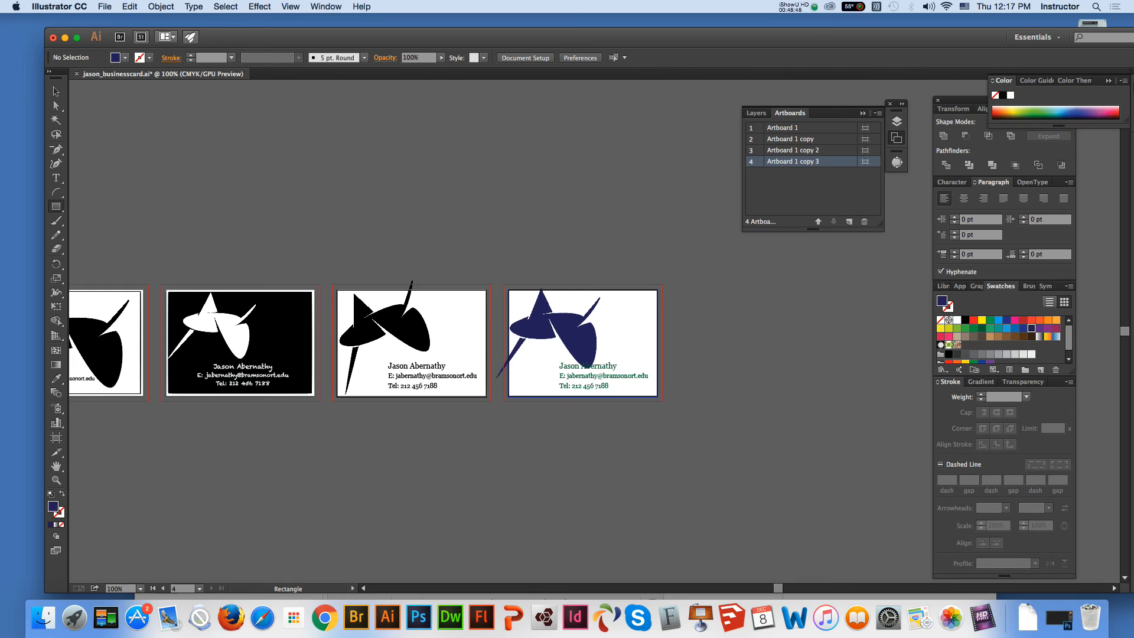
left_click_drag(505, 283, 574, 400)
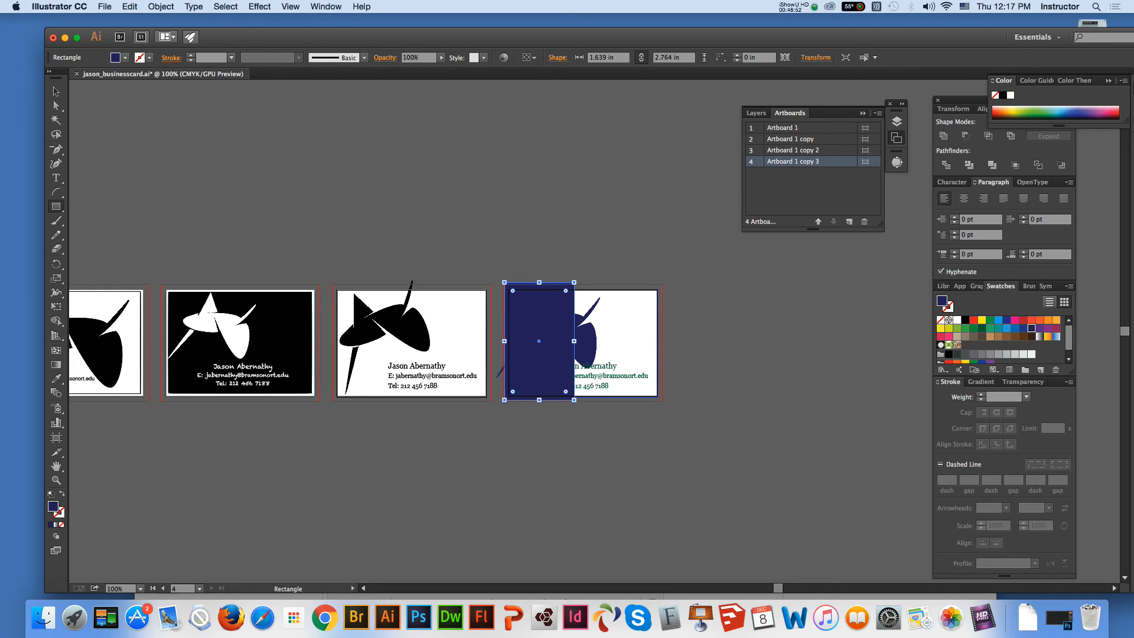
key("v")
right_click(556, 329)
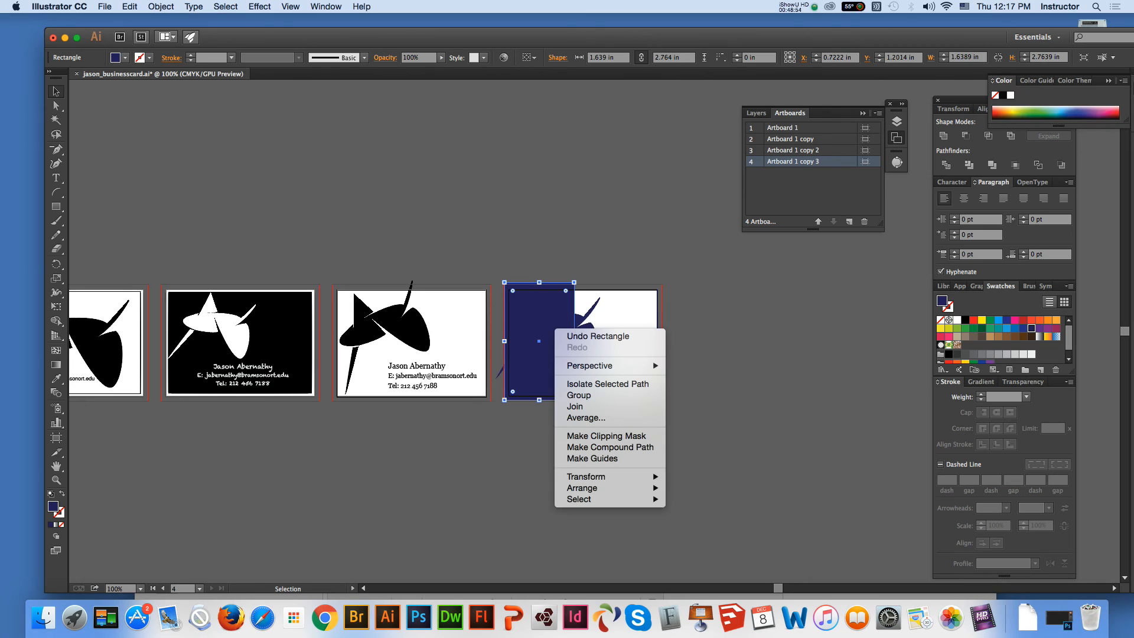
mouse_move(582, 487)
left_click(685, 522)
Fill the fourth card's logo with white
left_click(586, 339)
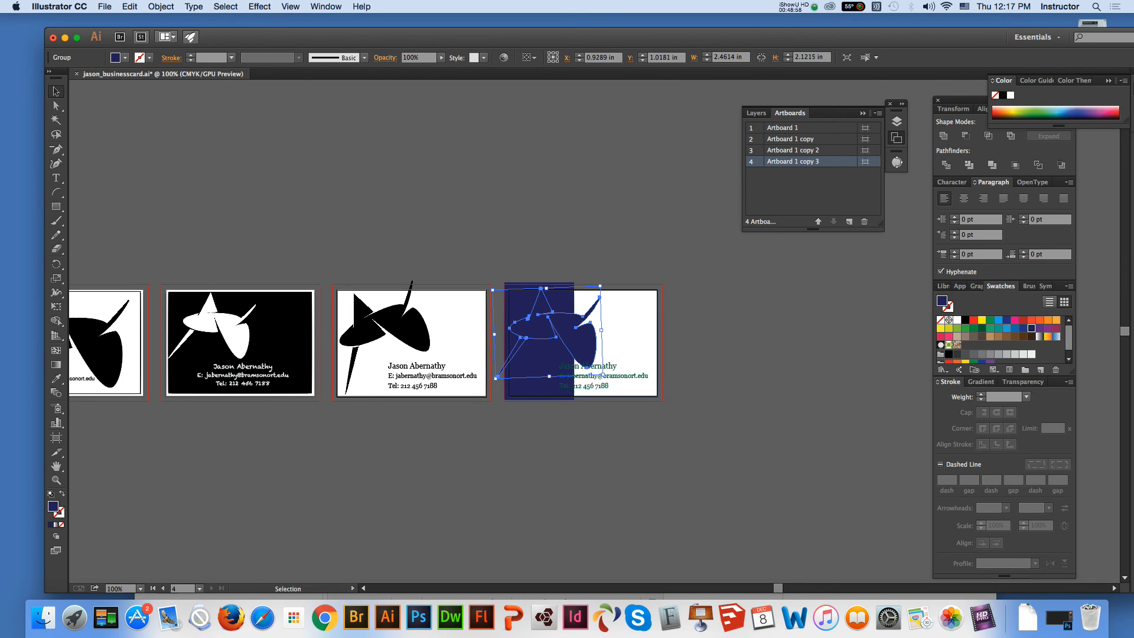
left_click(957, 319)
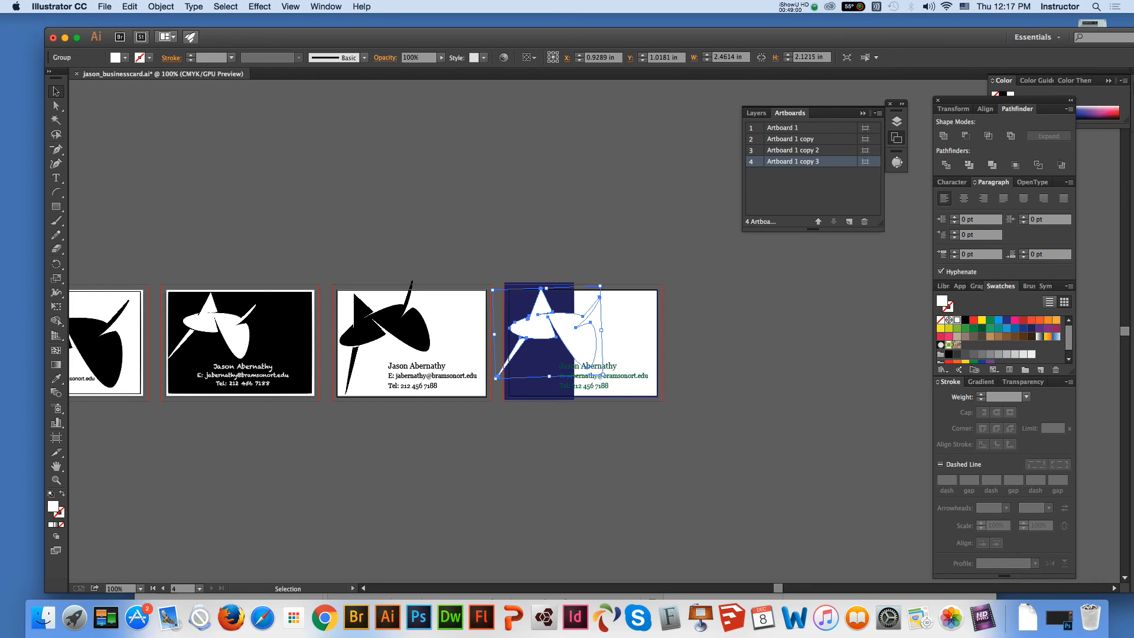
Paste a copy of the white logo in place and match its fill to the navy rectangle with the Eyedropper
left_click(130, 6)
left_click(142, 60)
left_click(129, 6)
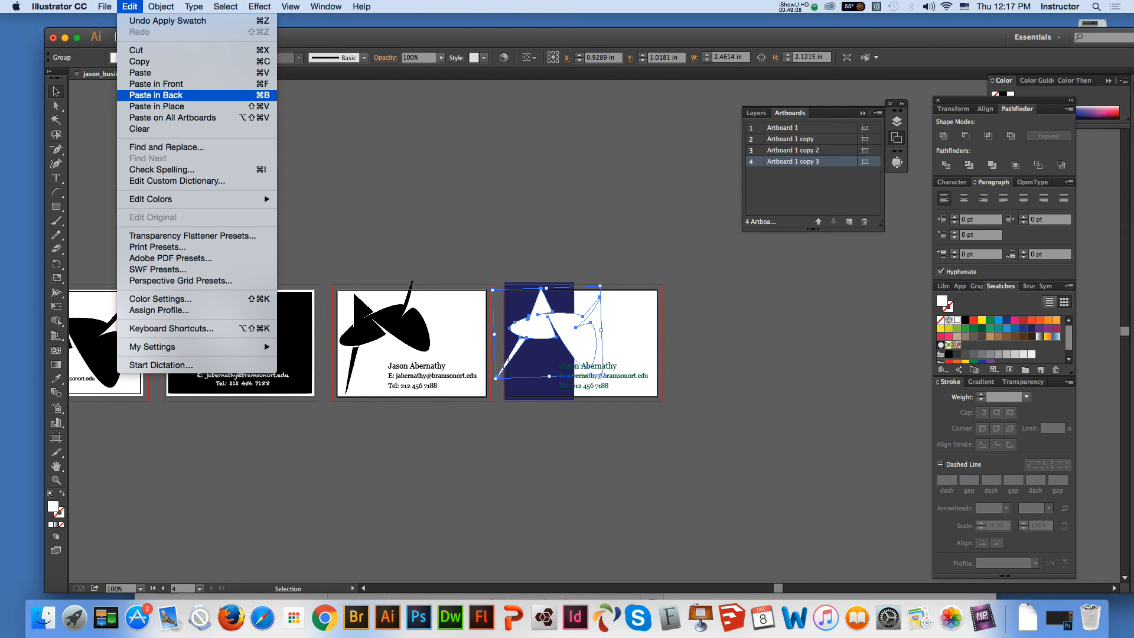
left_click(156, 106)
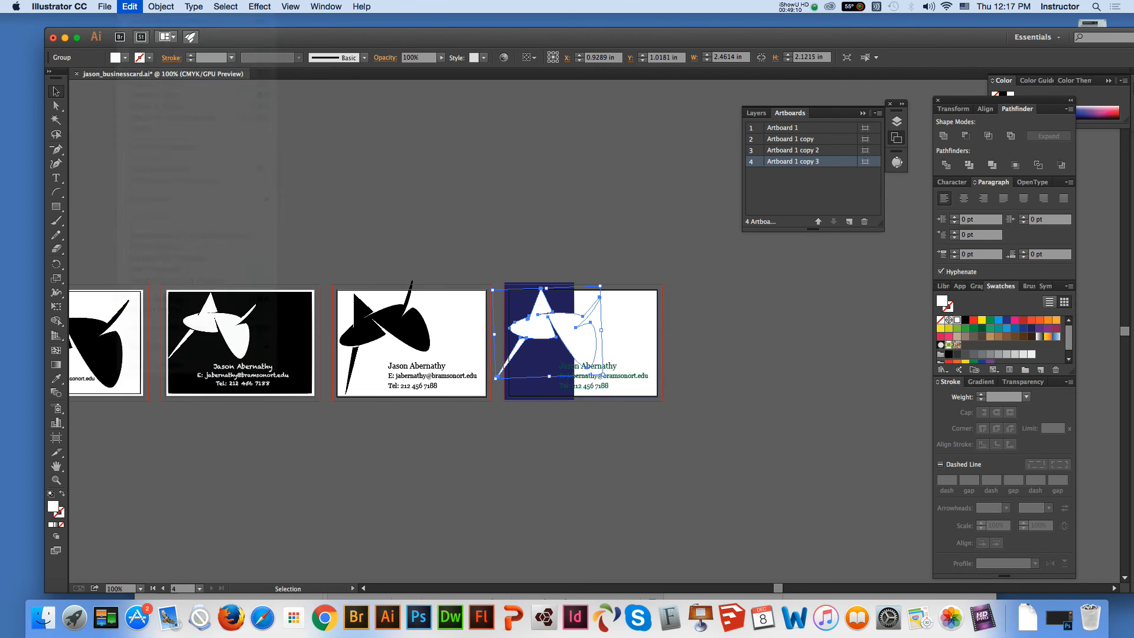
key("i")
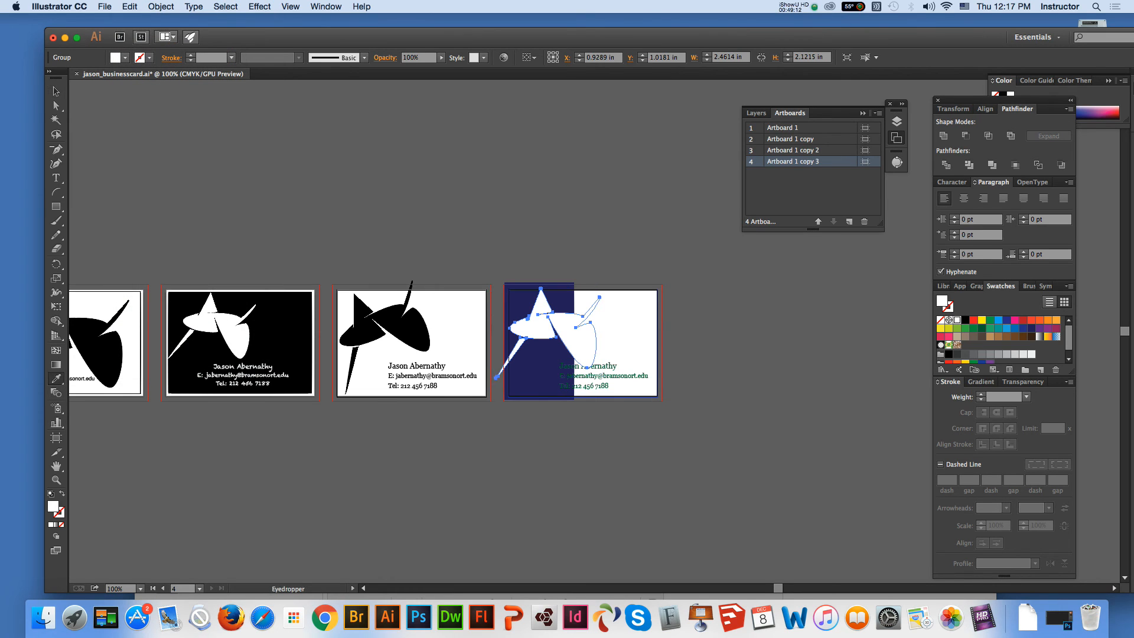
left_click(539, 373)
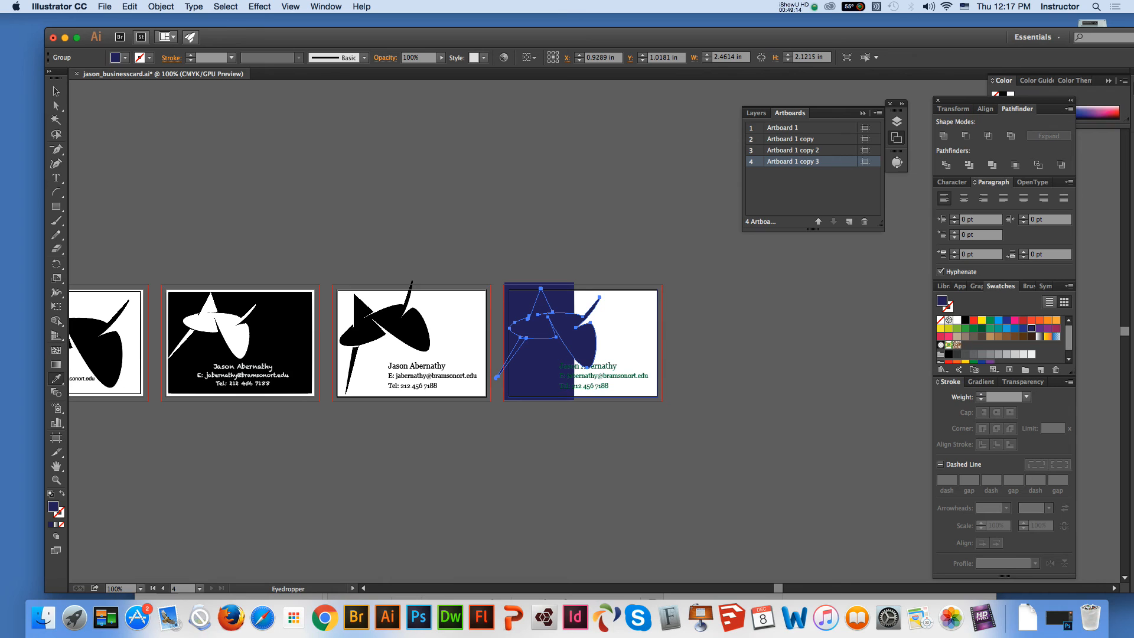
Draw a vertical line with the Line Segment tool along the navy rectangle's inner edge, crossing the fourth card's logo
left_click(56, 479)
left_click(697, 545)
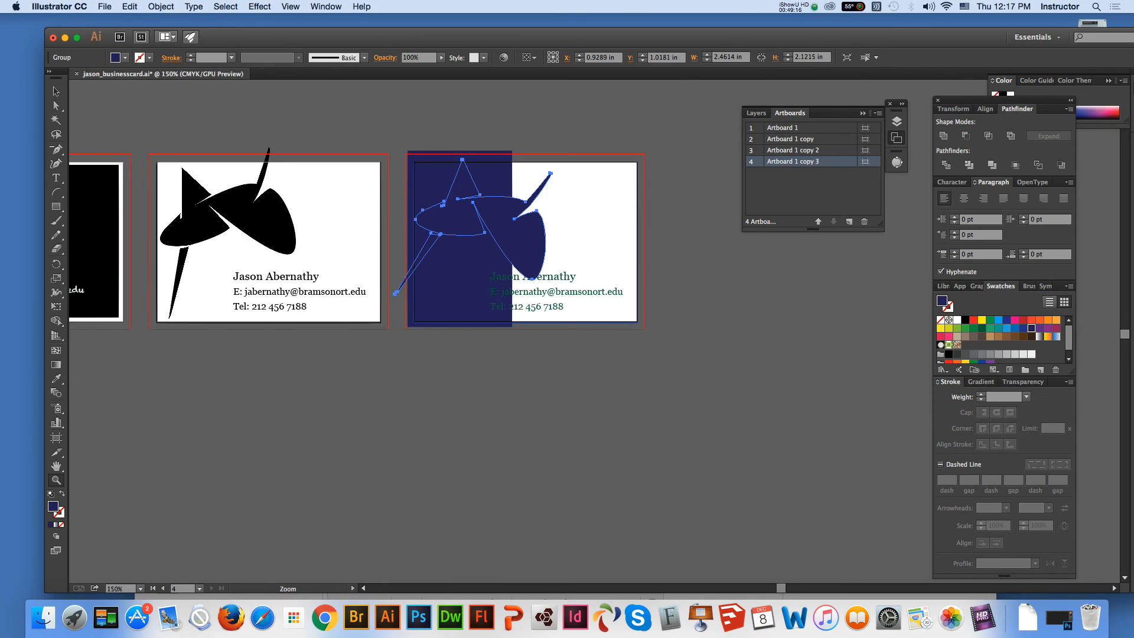
left_click(56, 191)
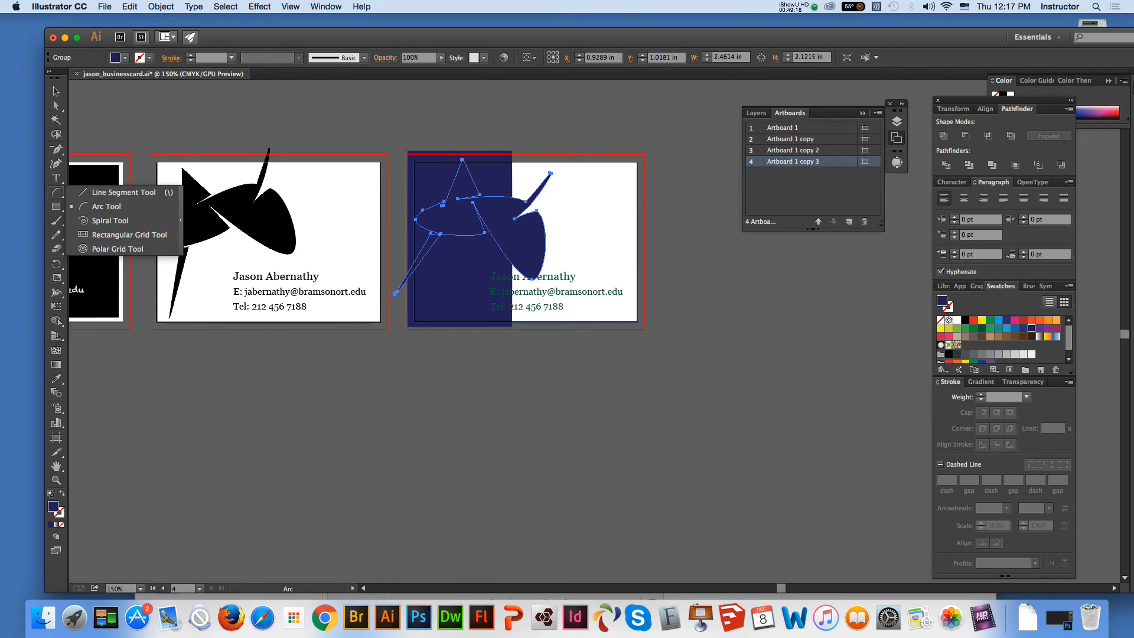
left_click(118, 192)
left_click_drag(512, 162, 512, 341)
key("super")
Divide the navy logo copy along the vertical line with the Pathfinder
left_click(56, 92)
left_click(531, 242, "shift")
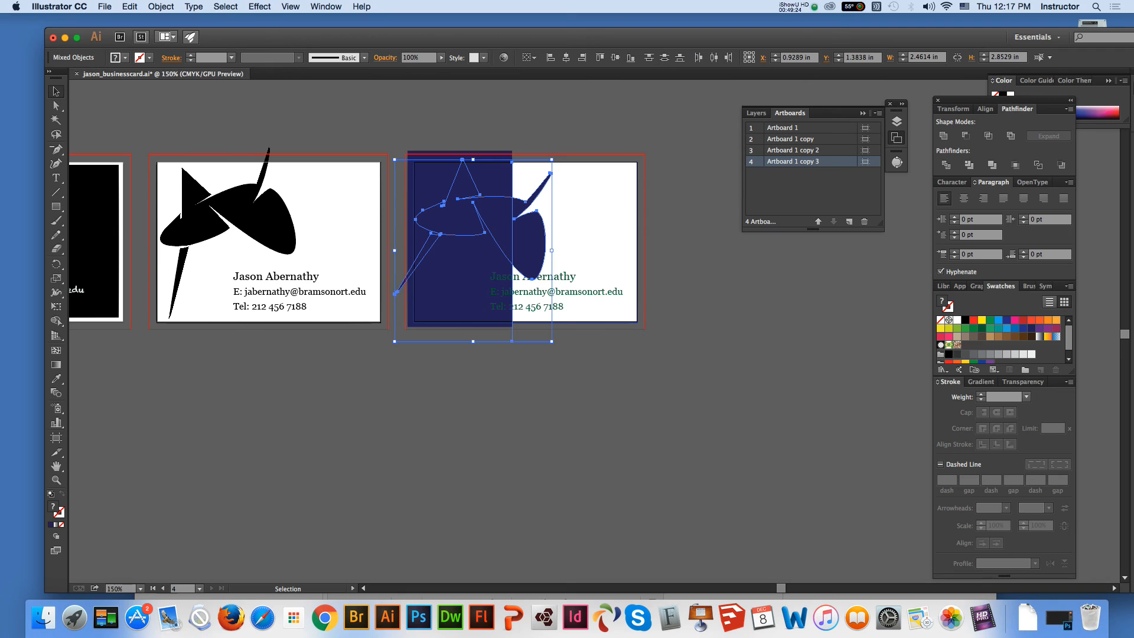
left_click(946, 165)
left_click(696, 354)
Delete the navy logo pieces lying over the navy rectangle so the white logo shows there
left_click(56, 106)
left_click(462, 216)
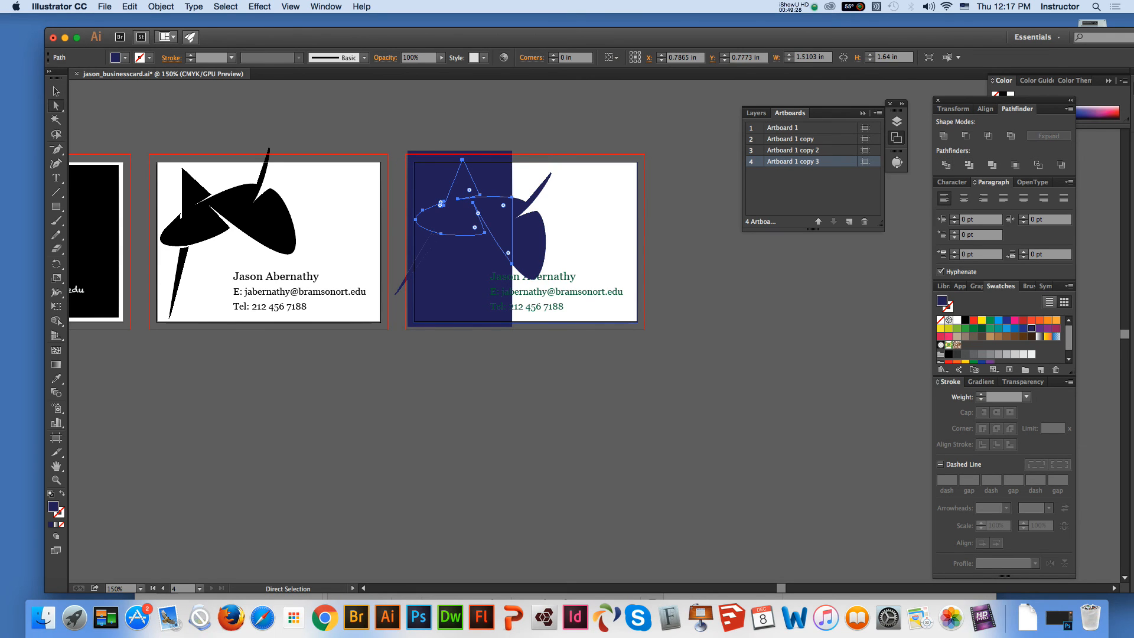
key("Delete")
left_click(422, 258)
key("Delete")
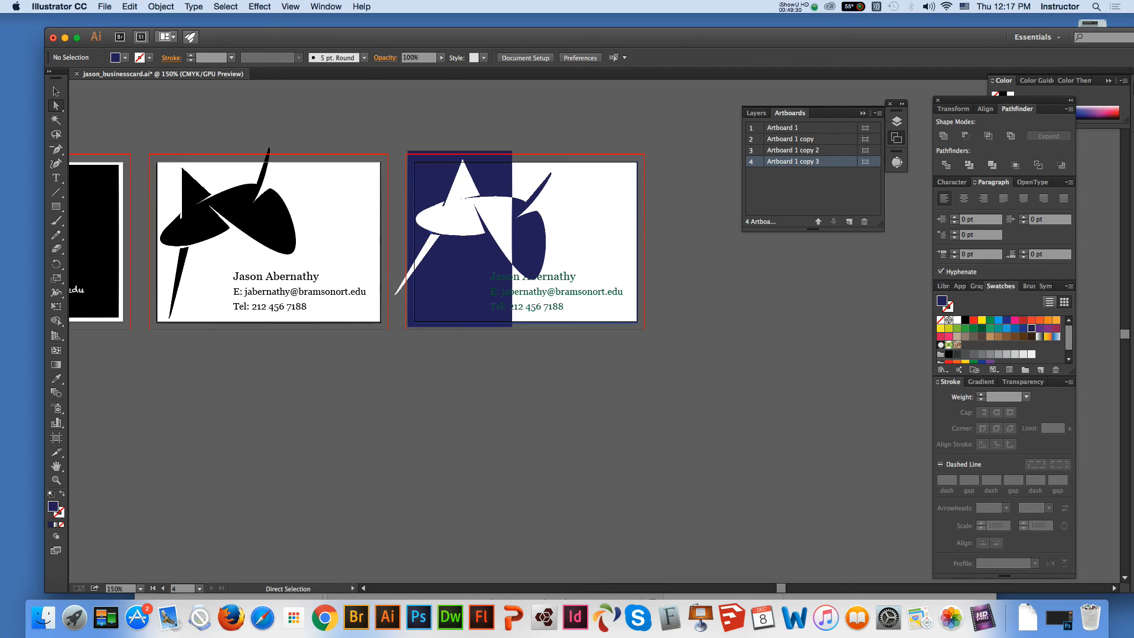
Centre-align the fourth card's contact text and move it slightly lower beneath the logo
key("v")
left_click(544, 292)
left_click_drag(545, 292, 535, 297)
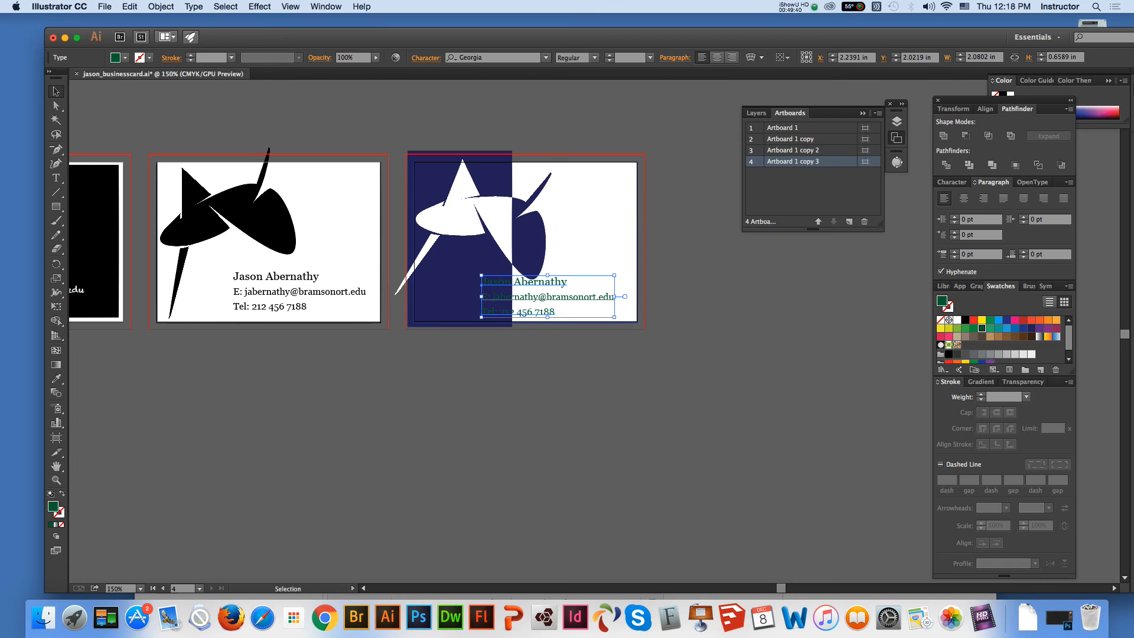
key("z")
left_click(619, 307)
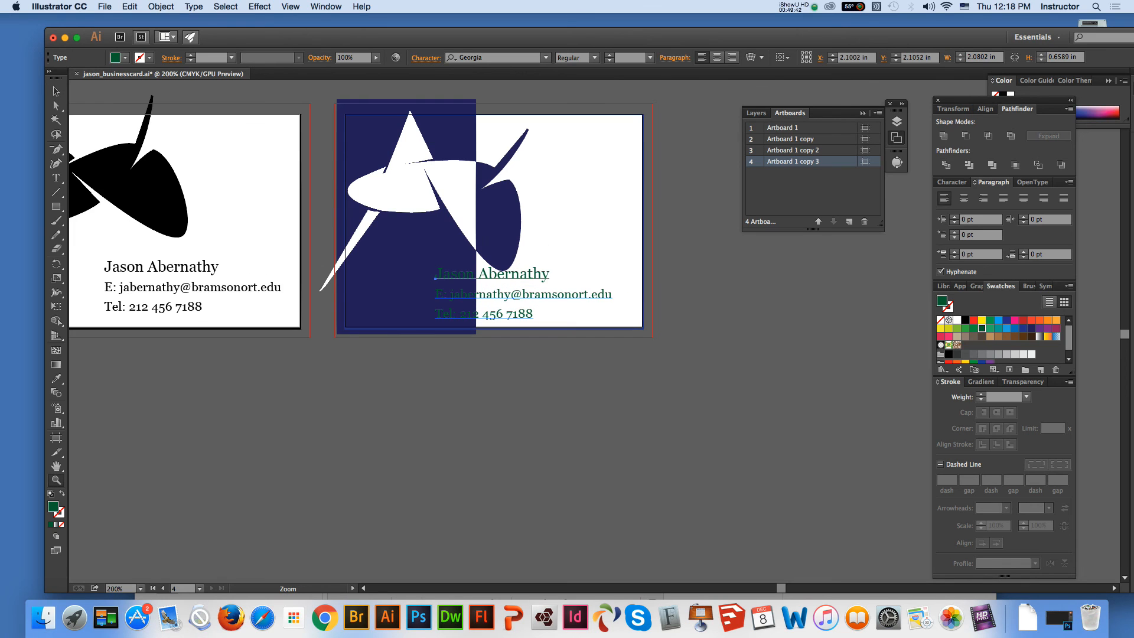
key("v")
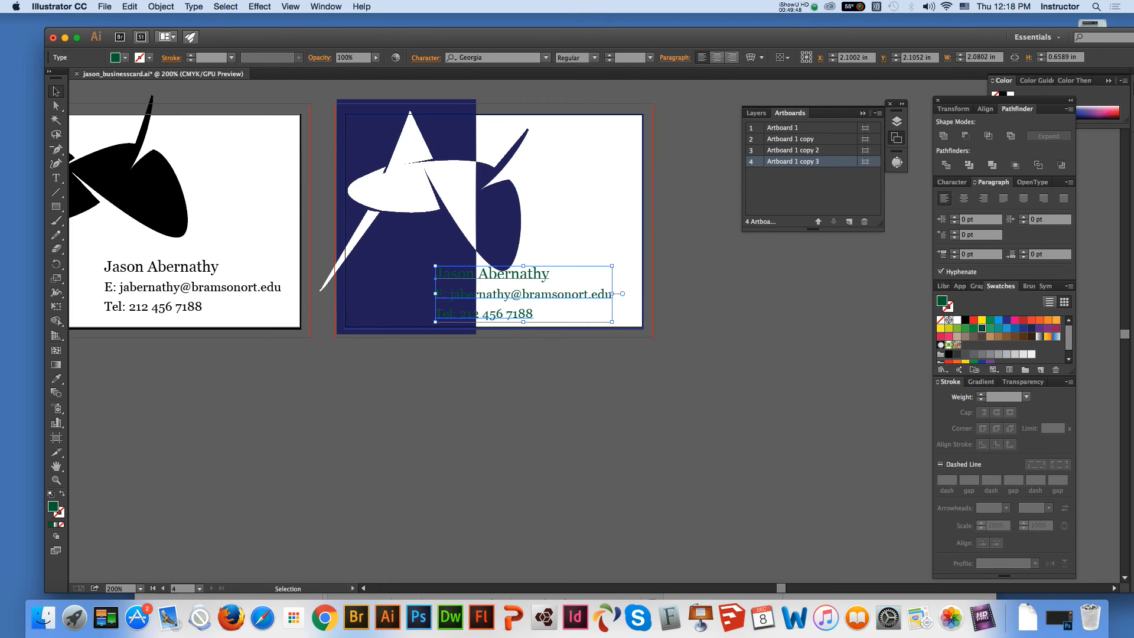
key("super+shift+c")
left_click_drag(437, 277, 535, 291)
Cut the e-mail and phone lines out of the text block and move the remaining name onto the card's white part
left_click(56, 178)
left_click_drag(444, 307, 582, 327)
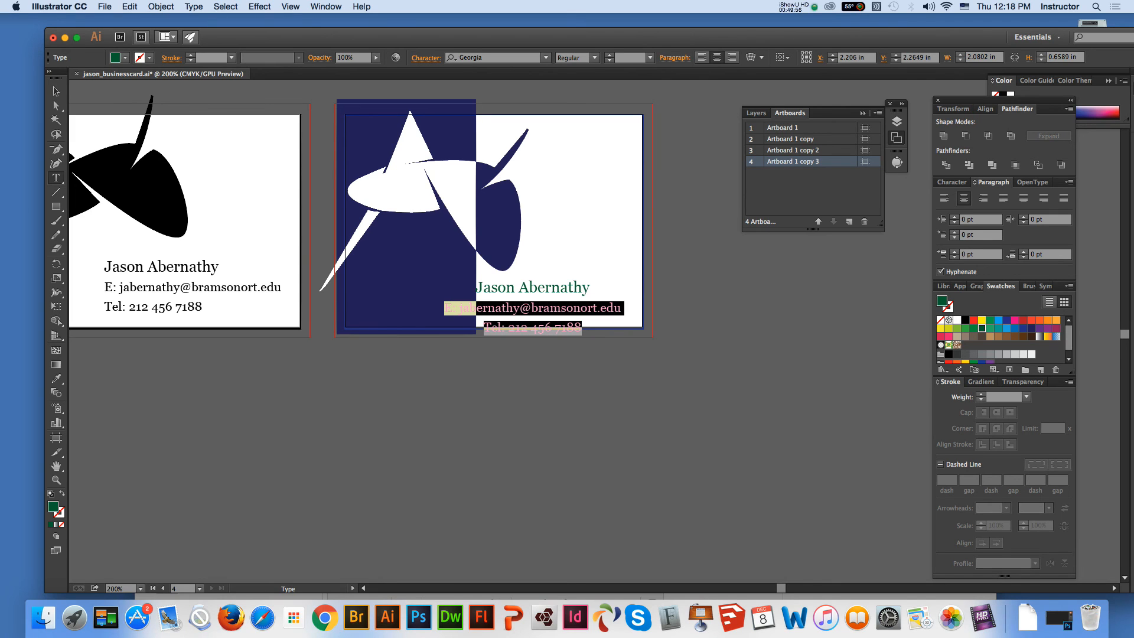
key("BackSpace")
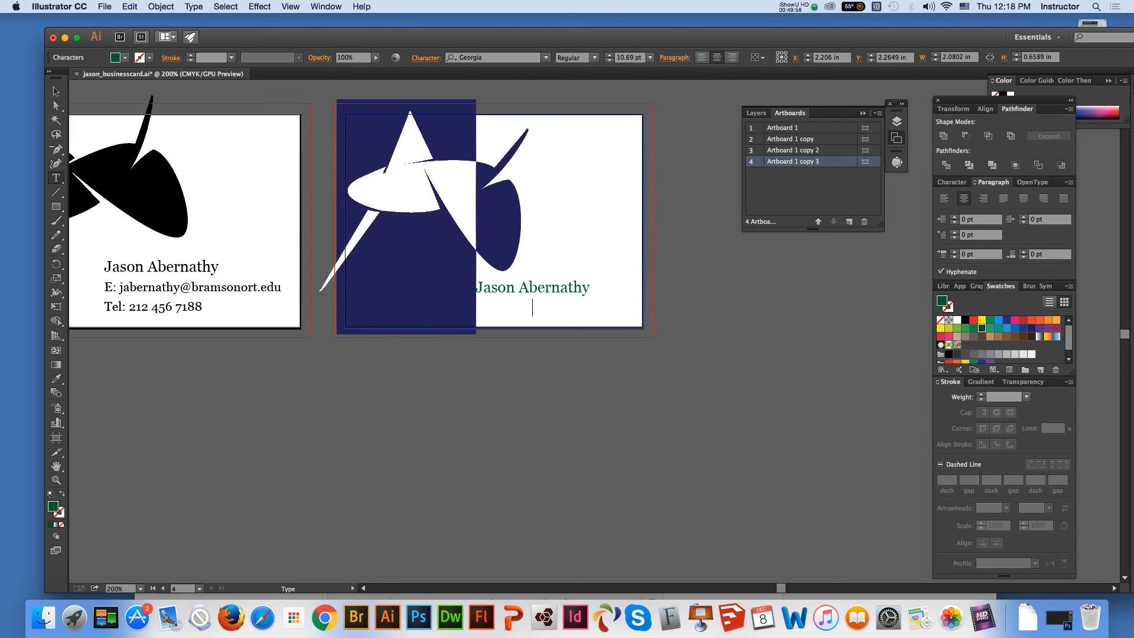
key("Escape")
left_click_drag(531, 287, 565, 287)
left_click(504, 234)
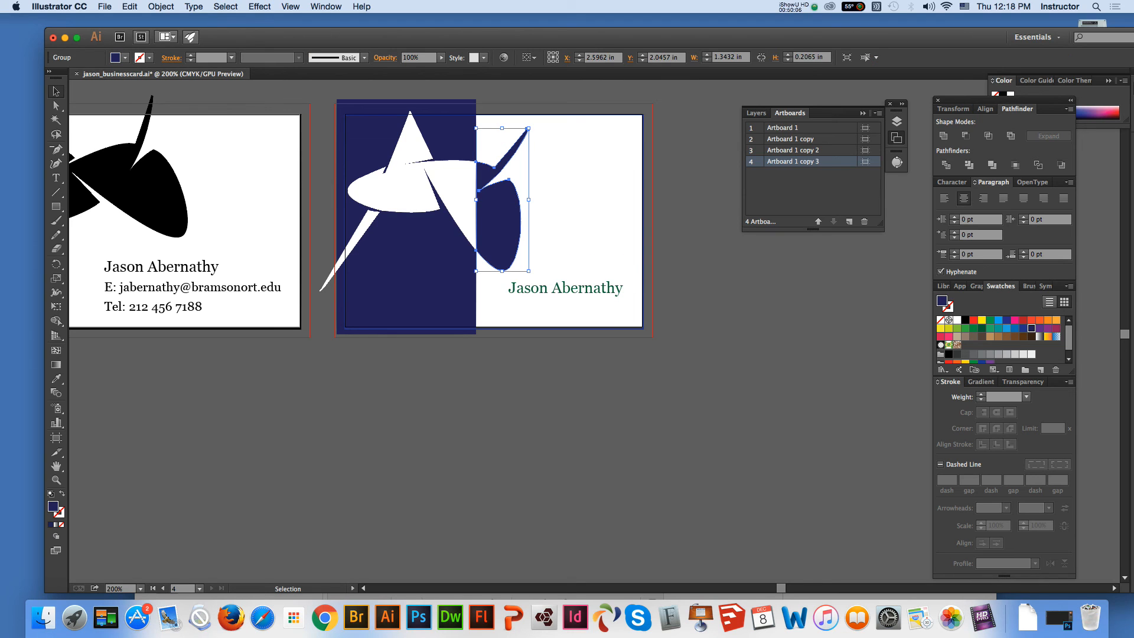
left_click(567, 381)
Paste the e-mail and phone lines as a separate left-aligned text block over the navy rectangle and fill it with white
key("super+v")
left_click_drag(583, 323, 423, 289)
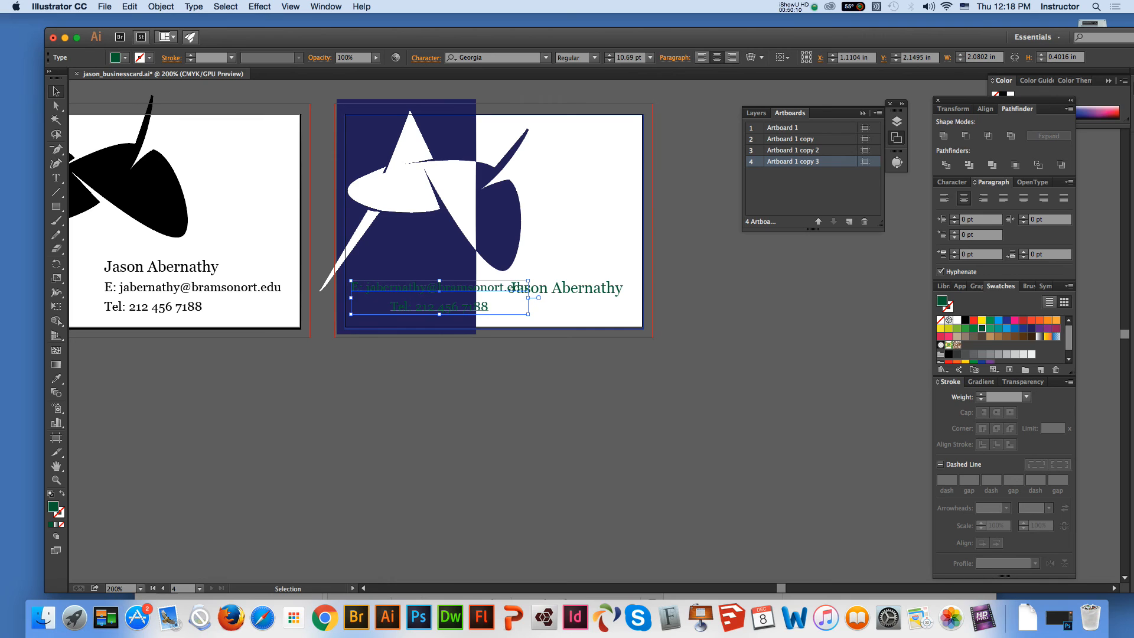
left_click(702, 57)
left_click_drag(486, 307, 394, 310)
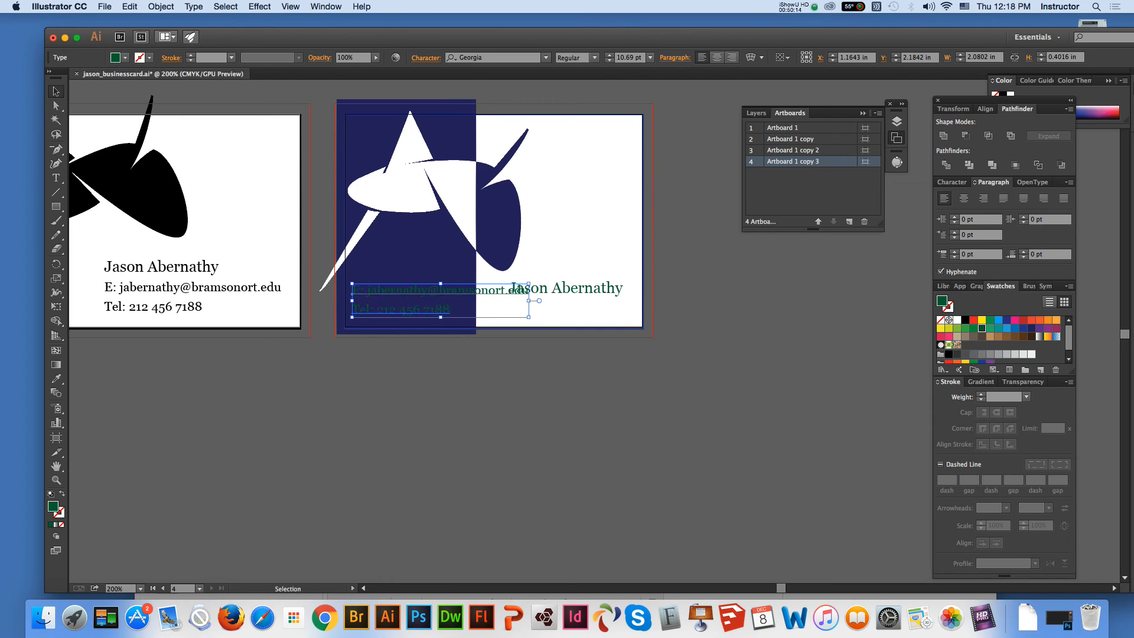
left_click(957, 320)
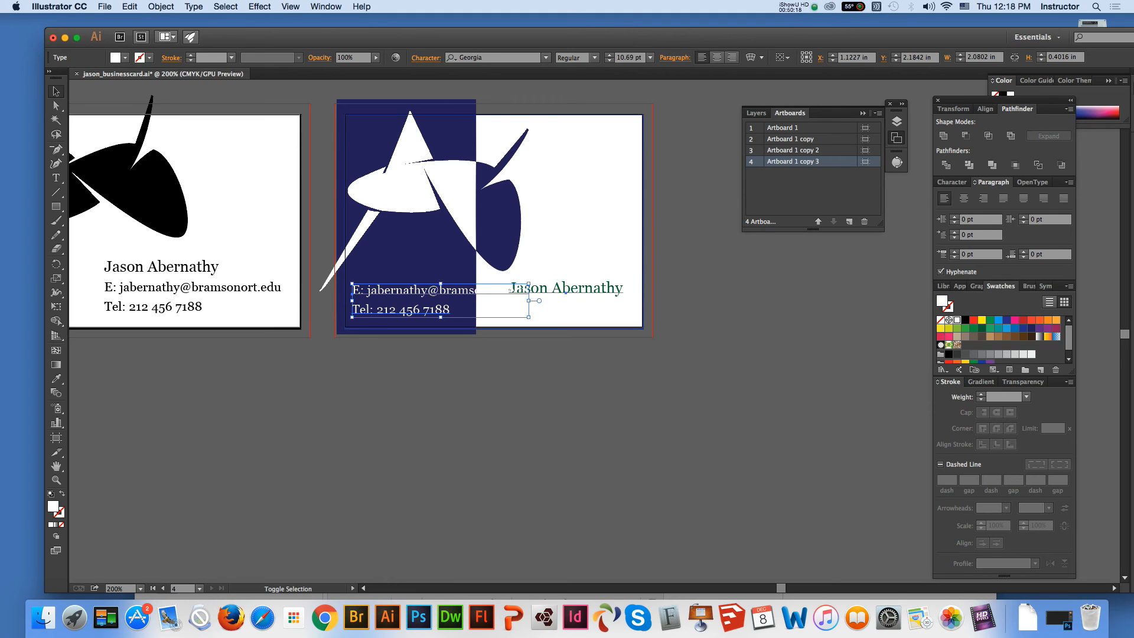
Scale down the white e-mail and phone text to fit within the navy rectangle and nudge it up
left_click(567, 290, "shift")
left_click(556, 369)
left_click(413, 310)
left_click_drag(528, 284, 473, 294)
left_click_drag(390, 312, 387, 300)
key("super+shift+a")
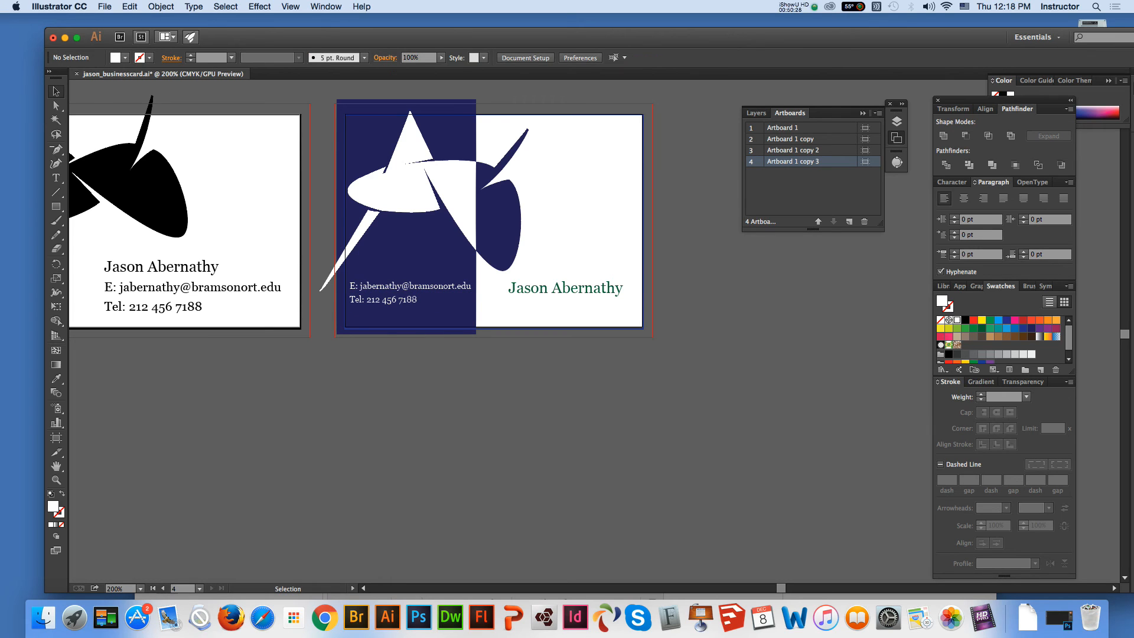
Enlarge the name so it spans most of the fourth card's white part below the logo
left_click(565, 288)
left_click_drag(508, 297, 488, 300)
left_click_drag(555, 291, 555, 290)
left_click_drag(623, 300, 632, 303)
key("super+shift+a")
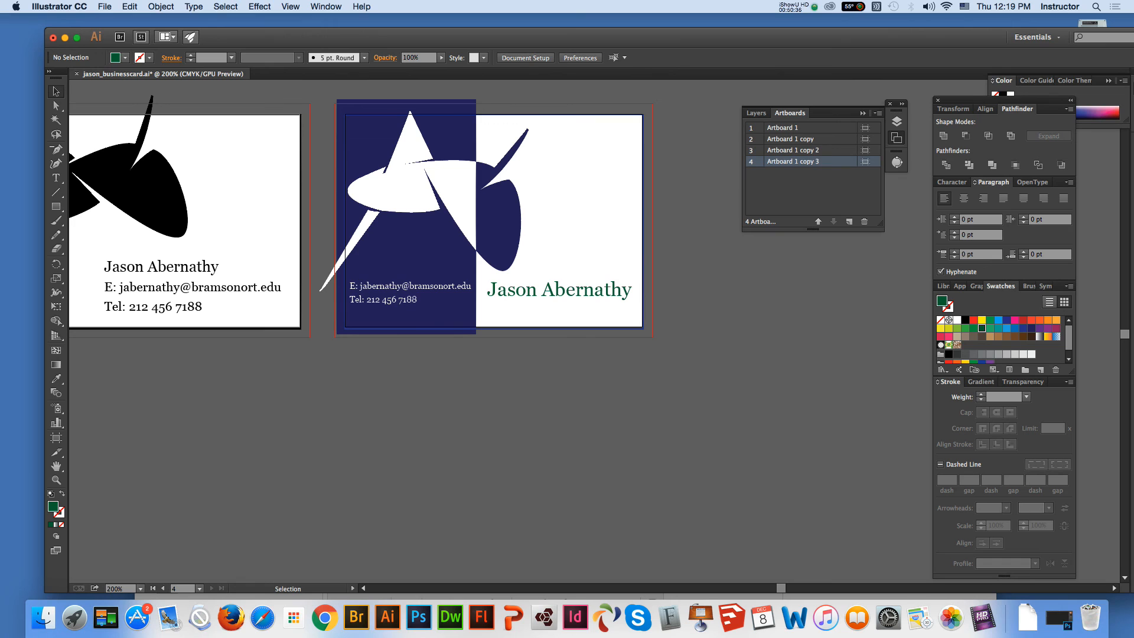
Fill the fourth card's name with a blue swatch
left_click(559, 290)
left_click(1023, 328)
key("super+shift+a")
Examine all four business card variations side by side
key("super+minus")
key("super+minus")
key("super+minus")
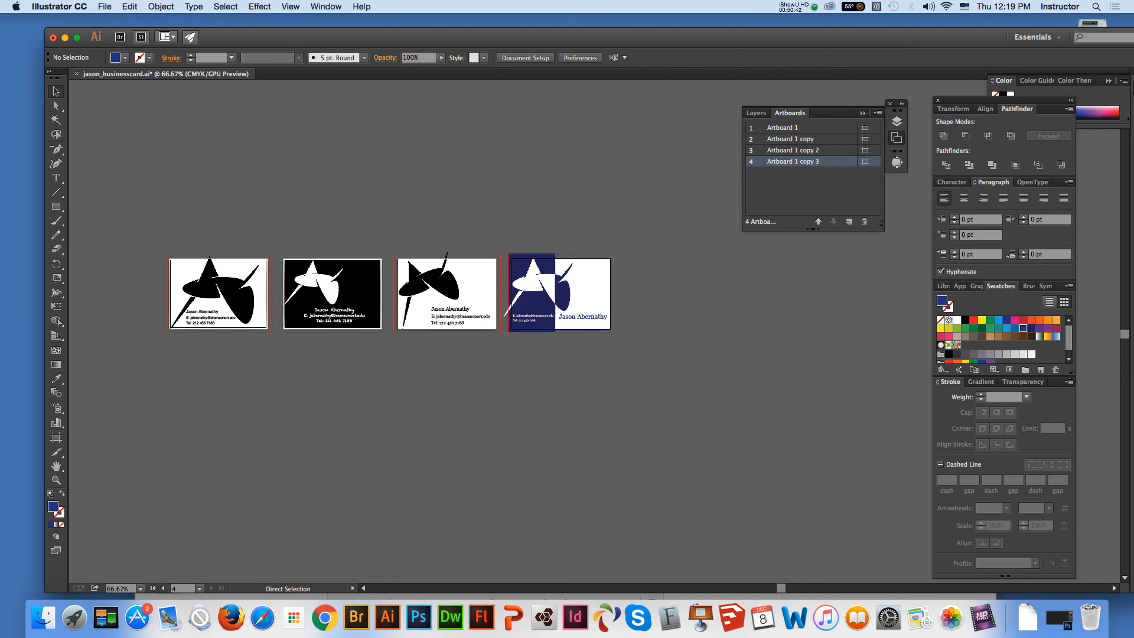
left_click(57, 480)
left_click(276, 353)
key("h")
left_click_drag(591, 366, 310, 390)
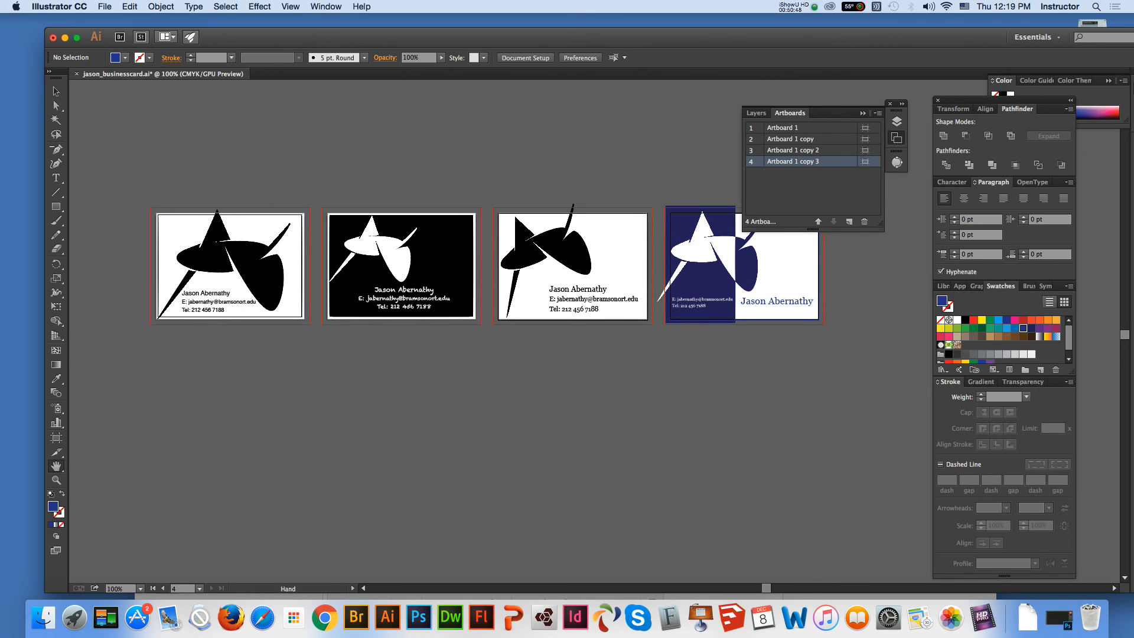
key("v")
left_click(981, 617)
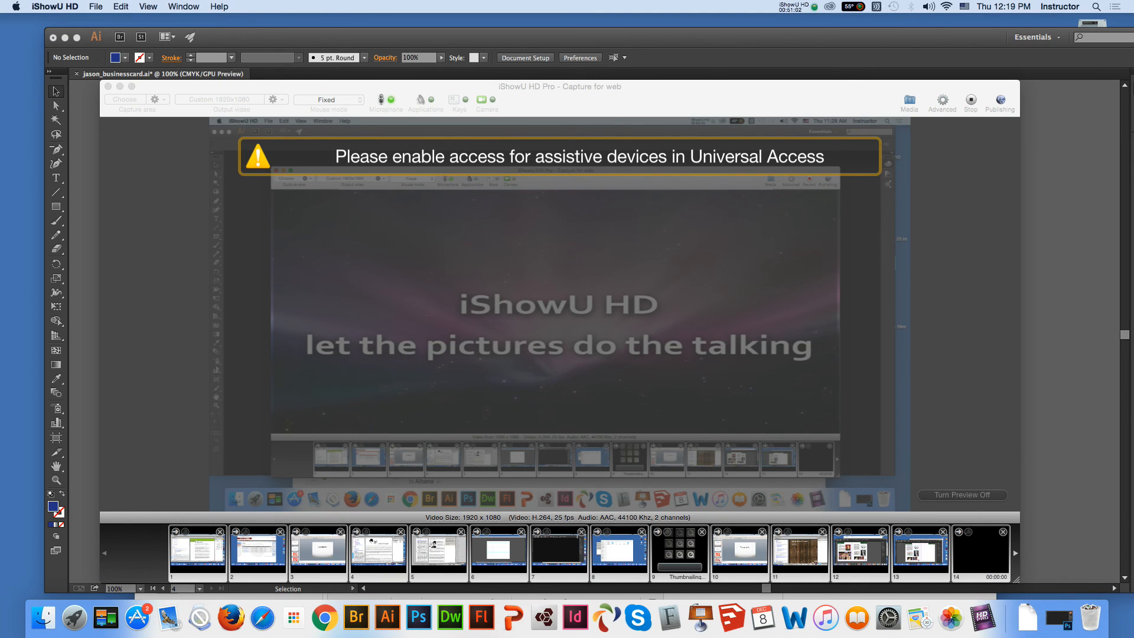